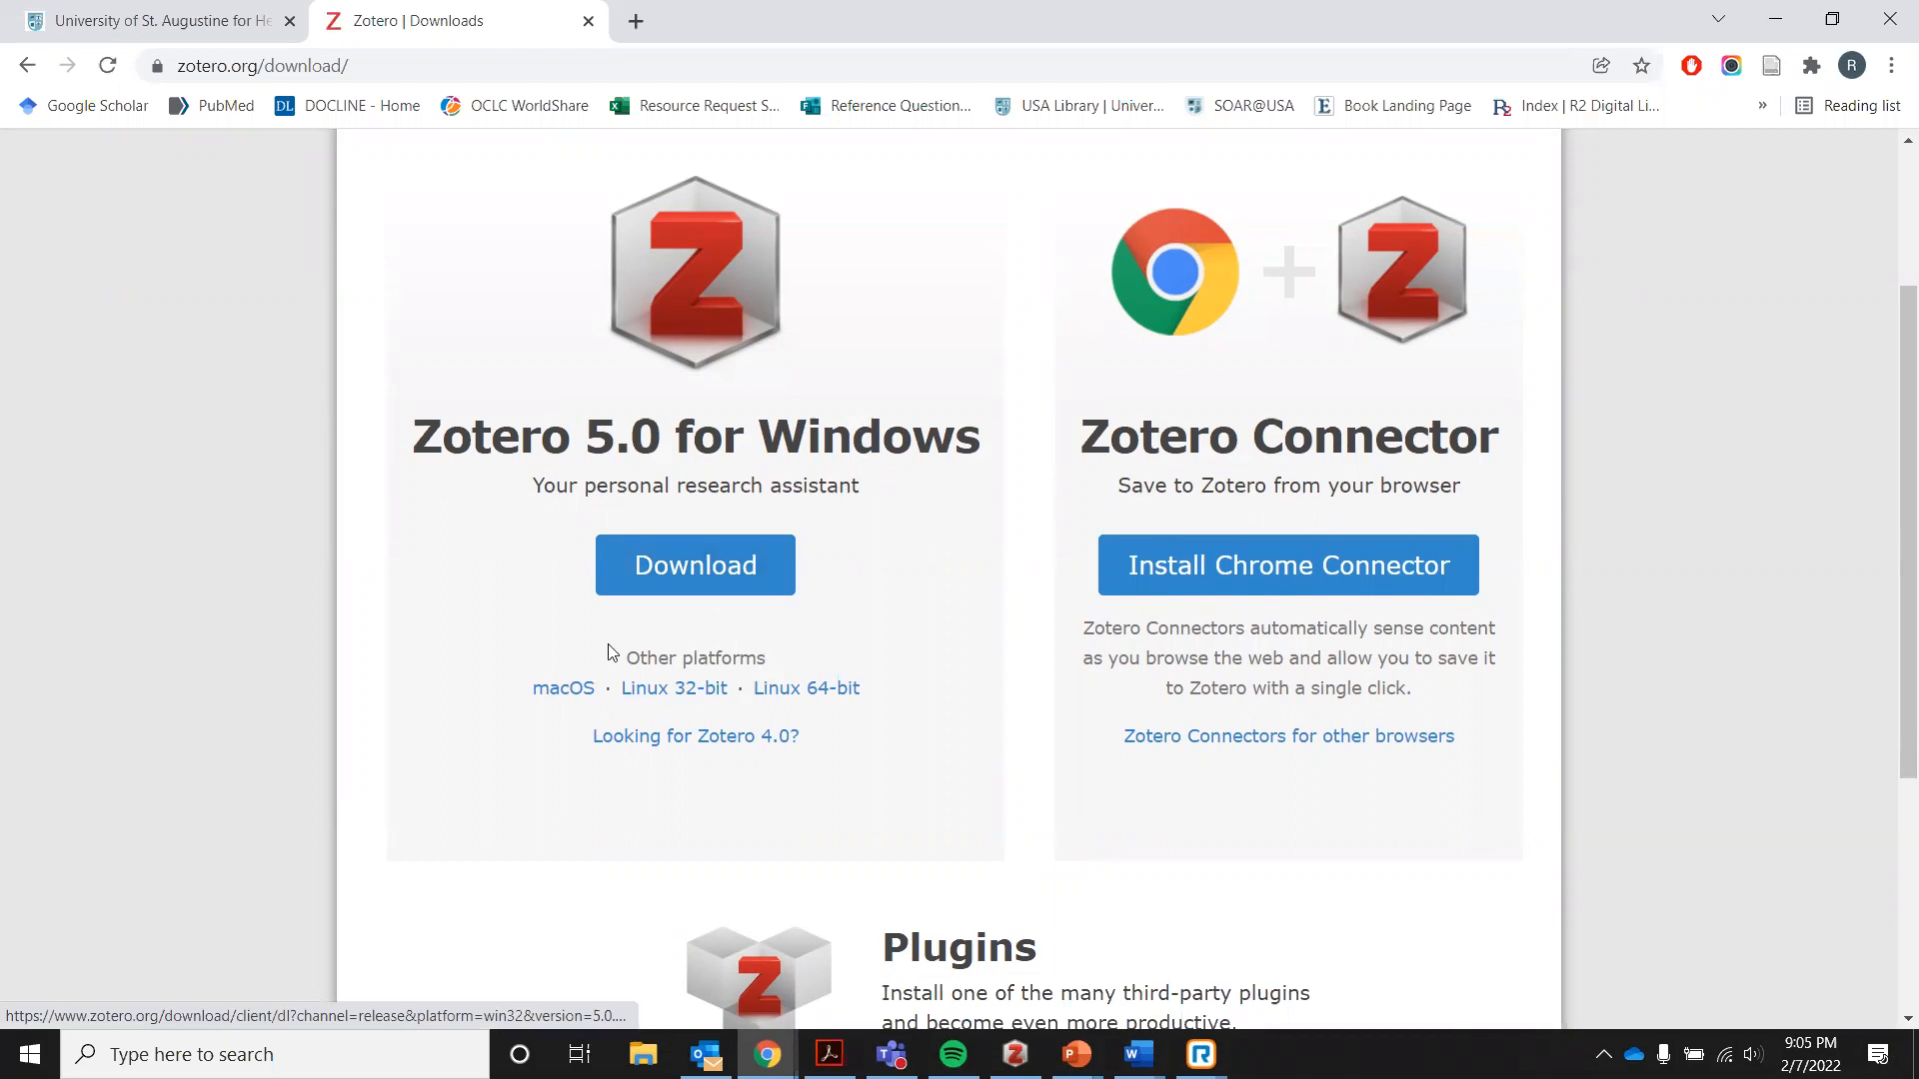
Download the macOS version of Zotero and dismiss the browser's download notice.
left_click(566, 693)
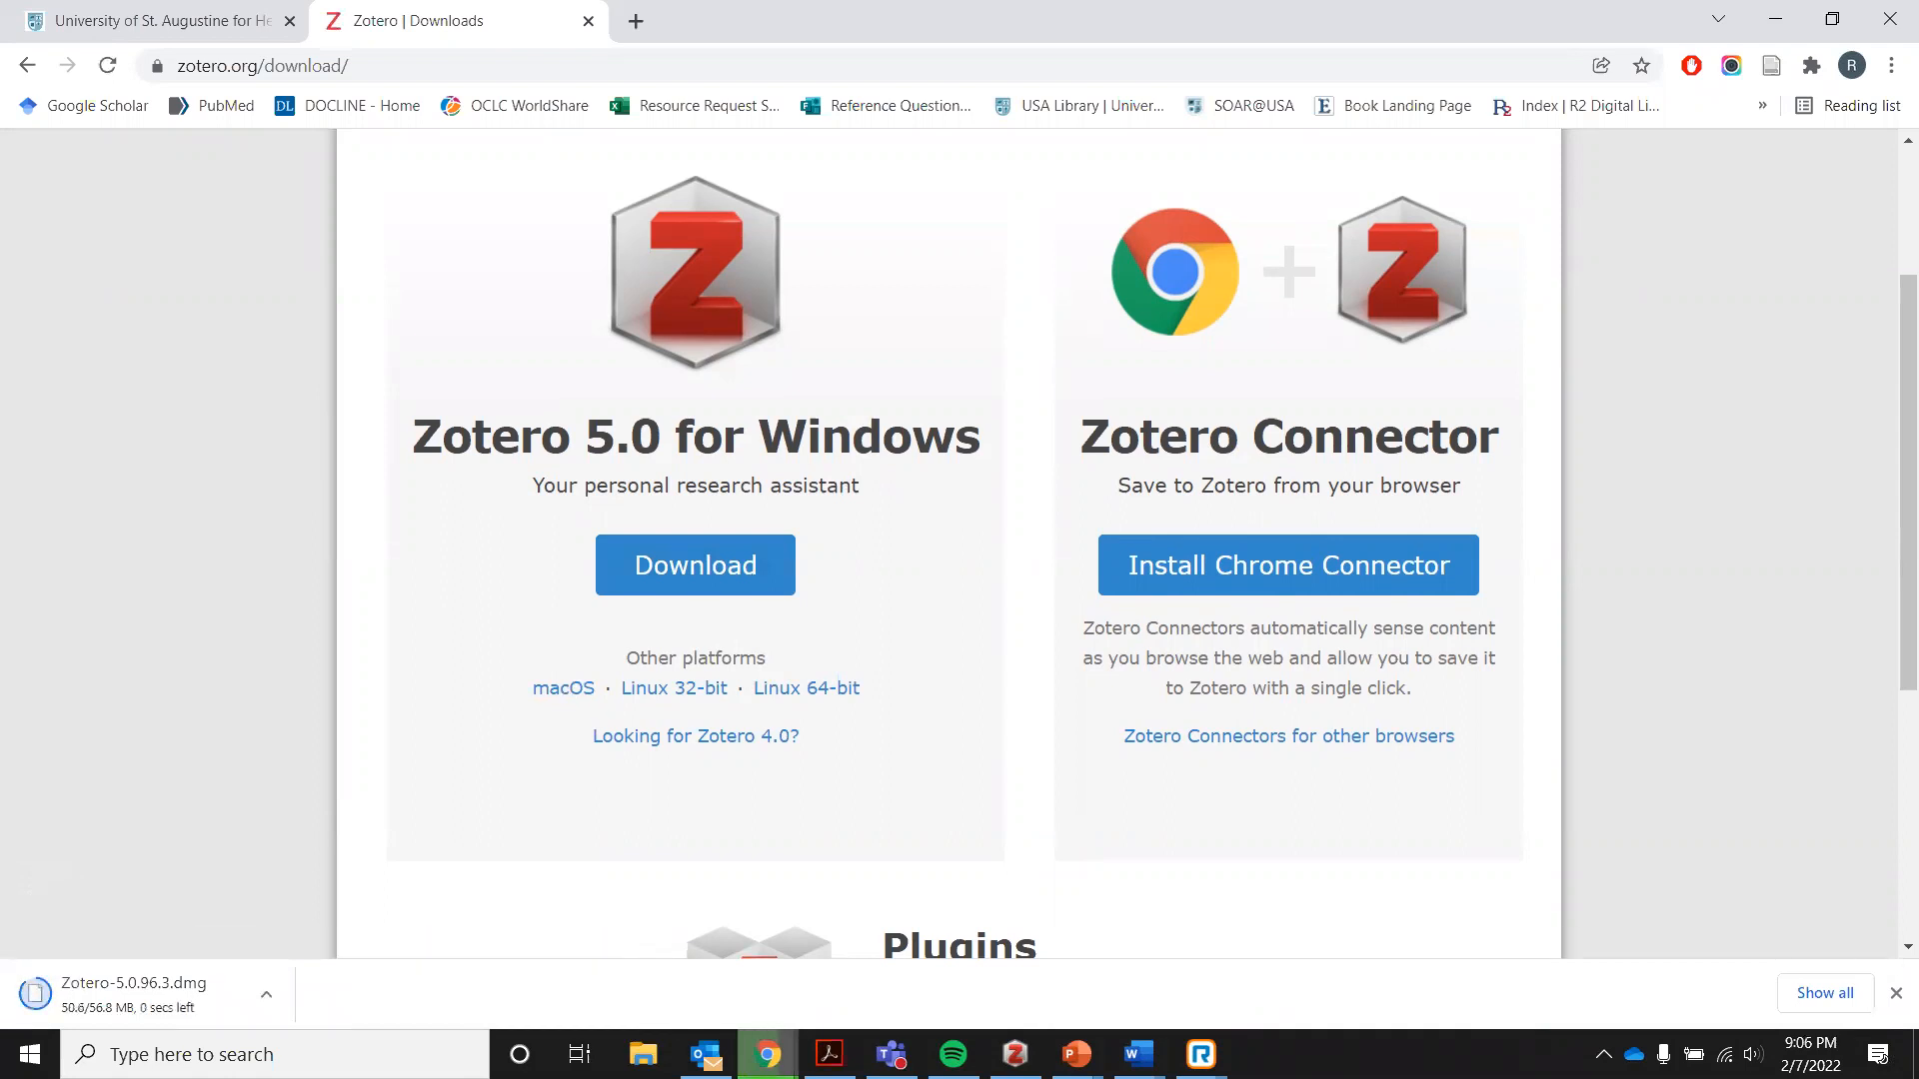
left_click(1895, 994)
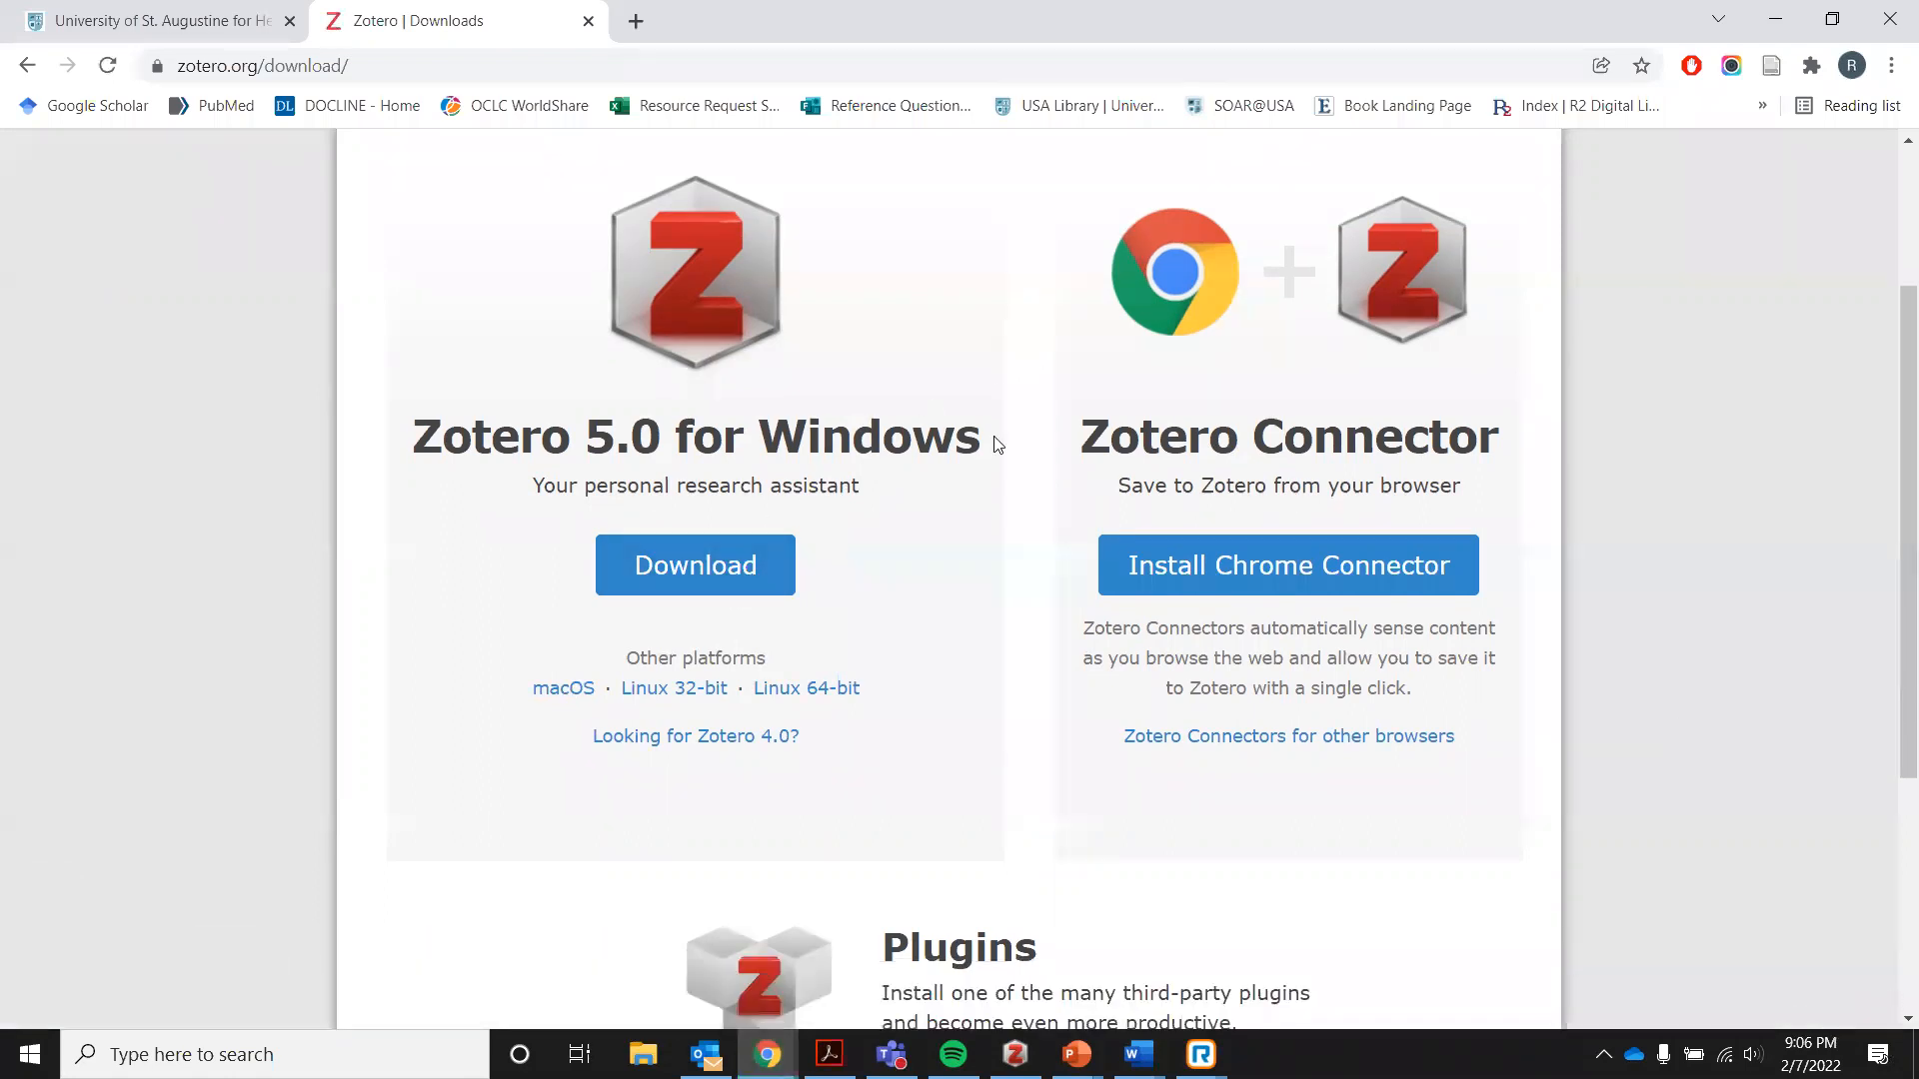
Expand the list of Zotero Connectors for other browsers and review the Firefox, Safari and Edge options.
scroll(1385, 400, "up", 1)
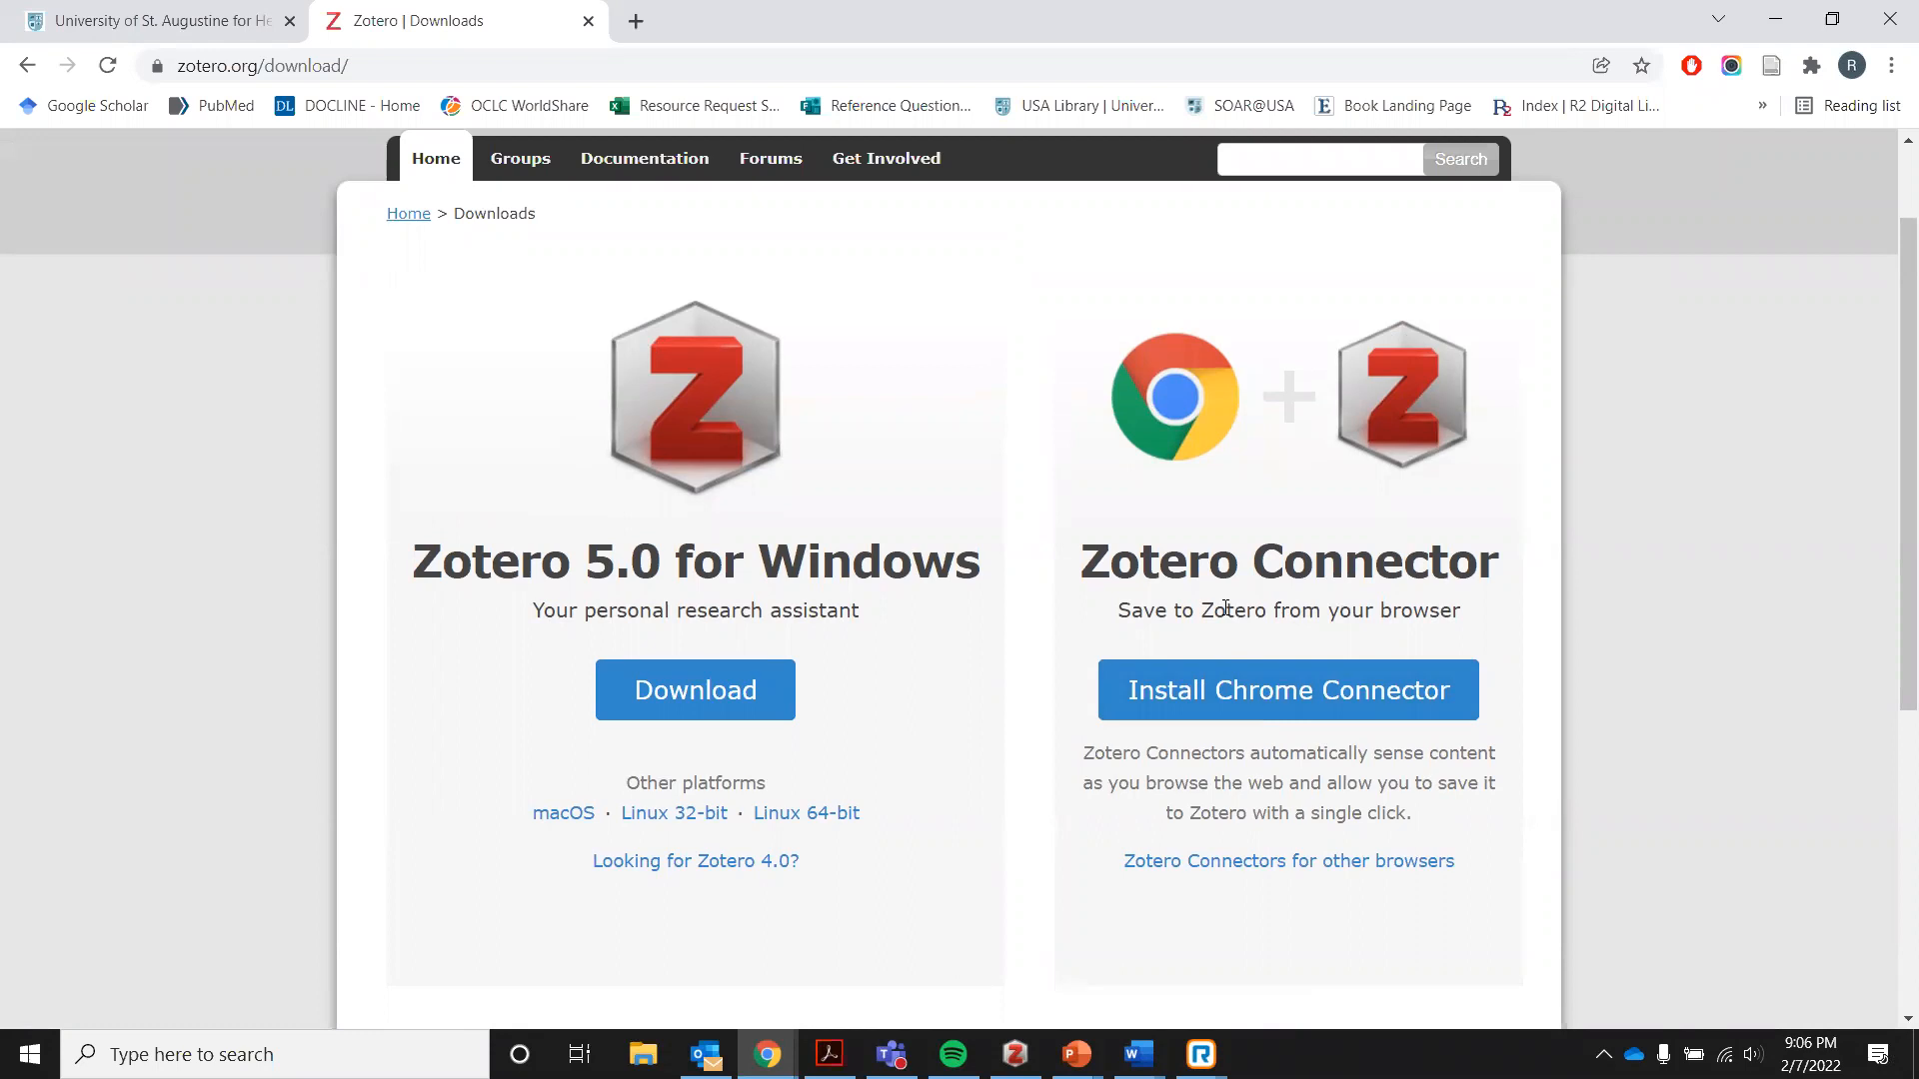
left_click(1275, 862)
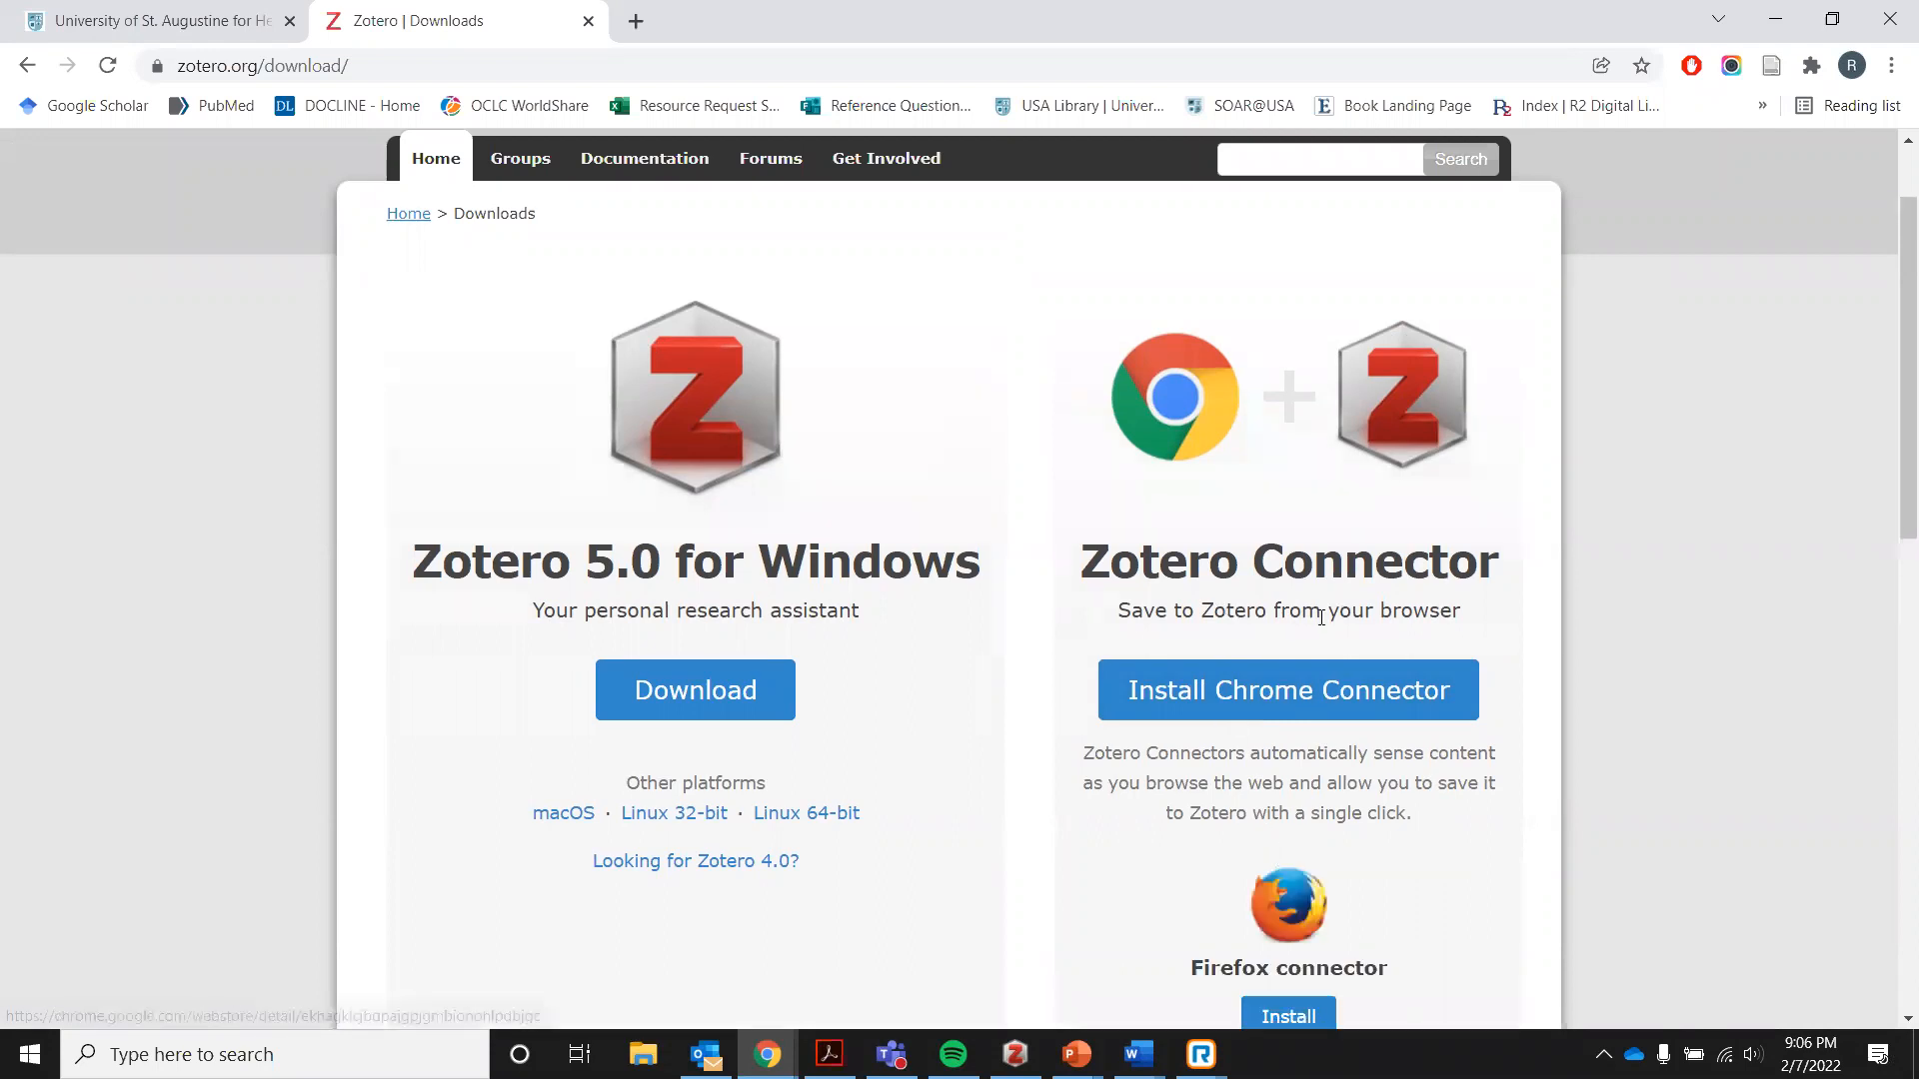
scroll(1321, 615, "down", 1)
scroll(1321, 615, "down", 3)
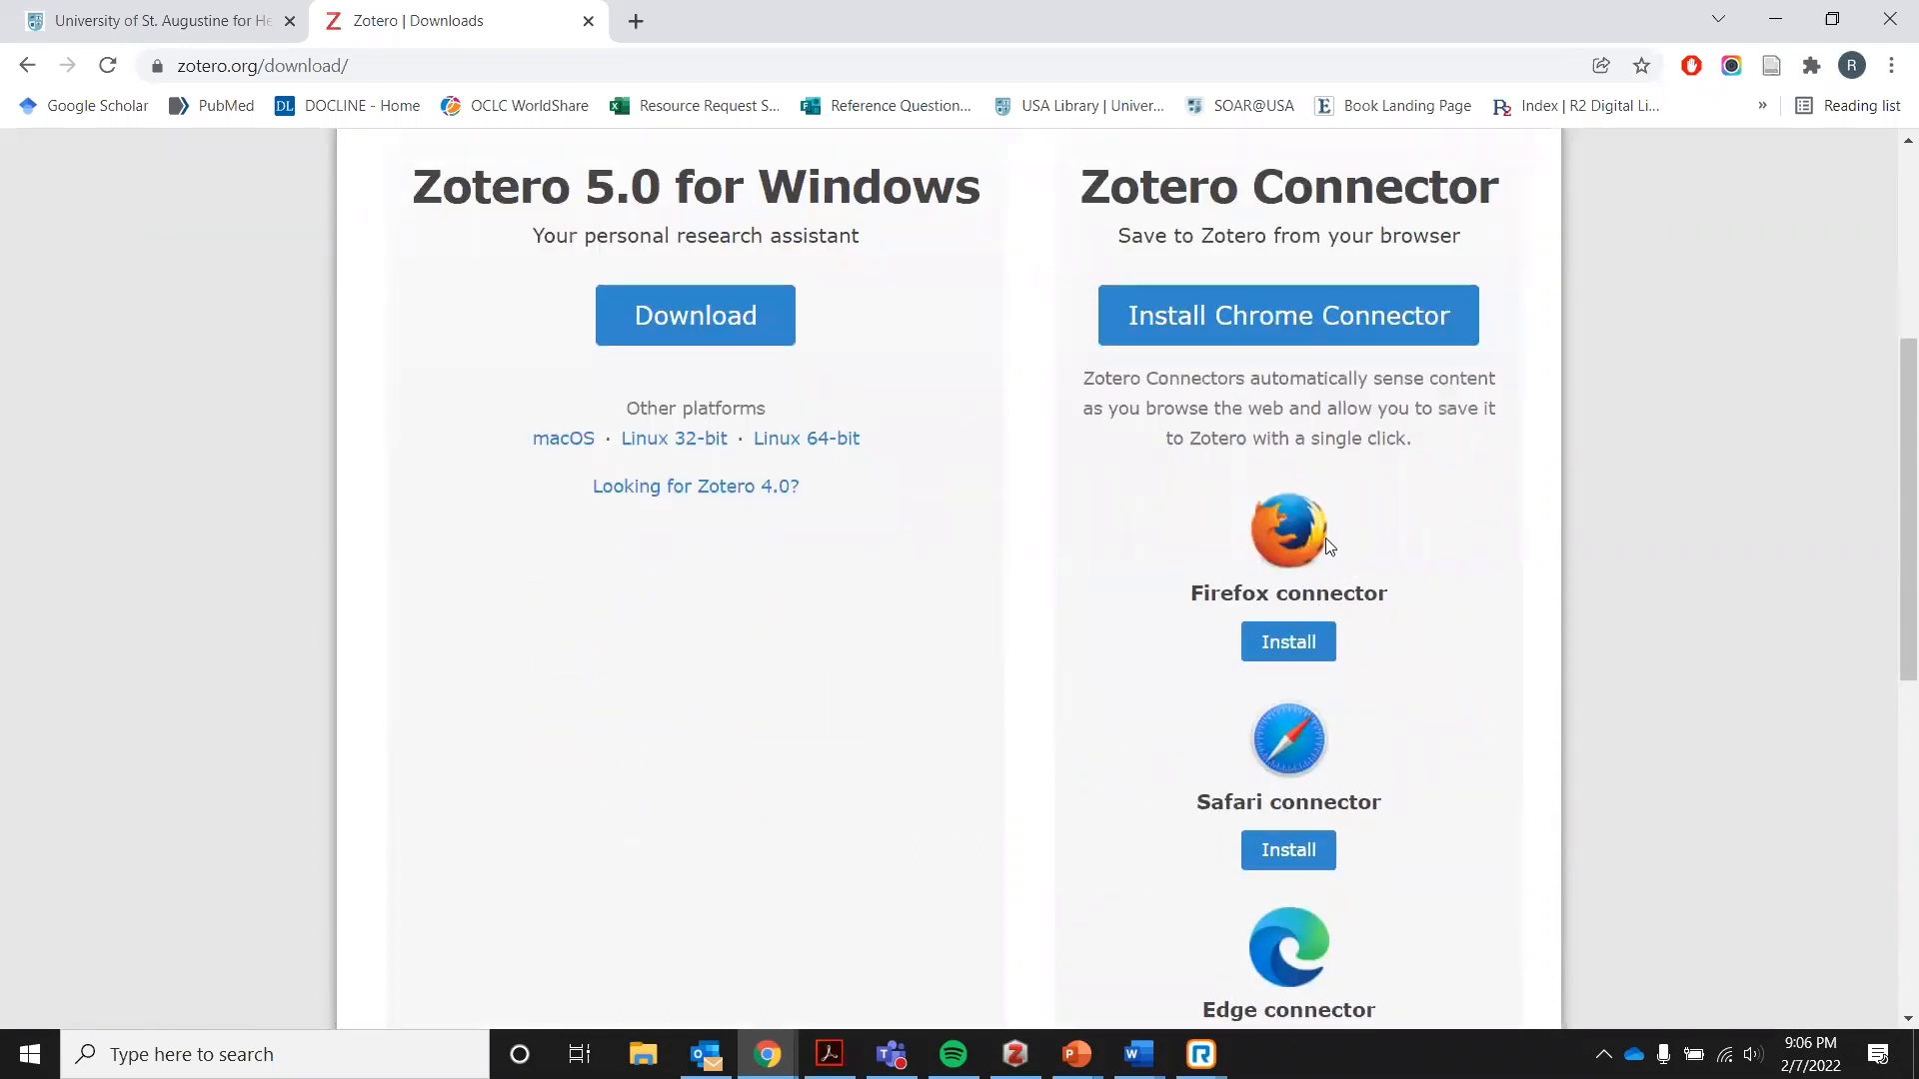
scroll(1330, 537, "down", 1)
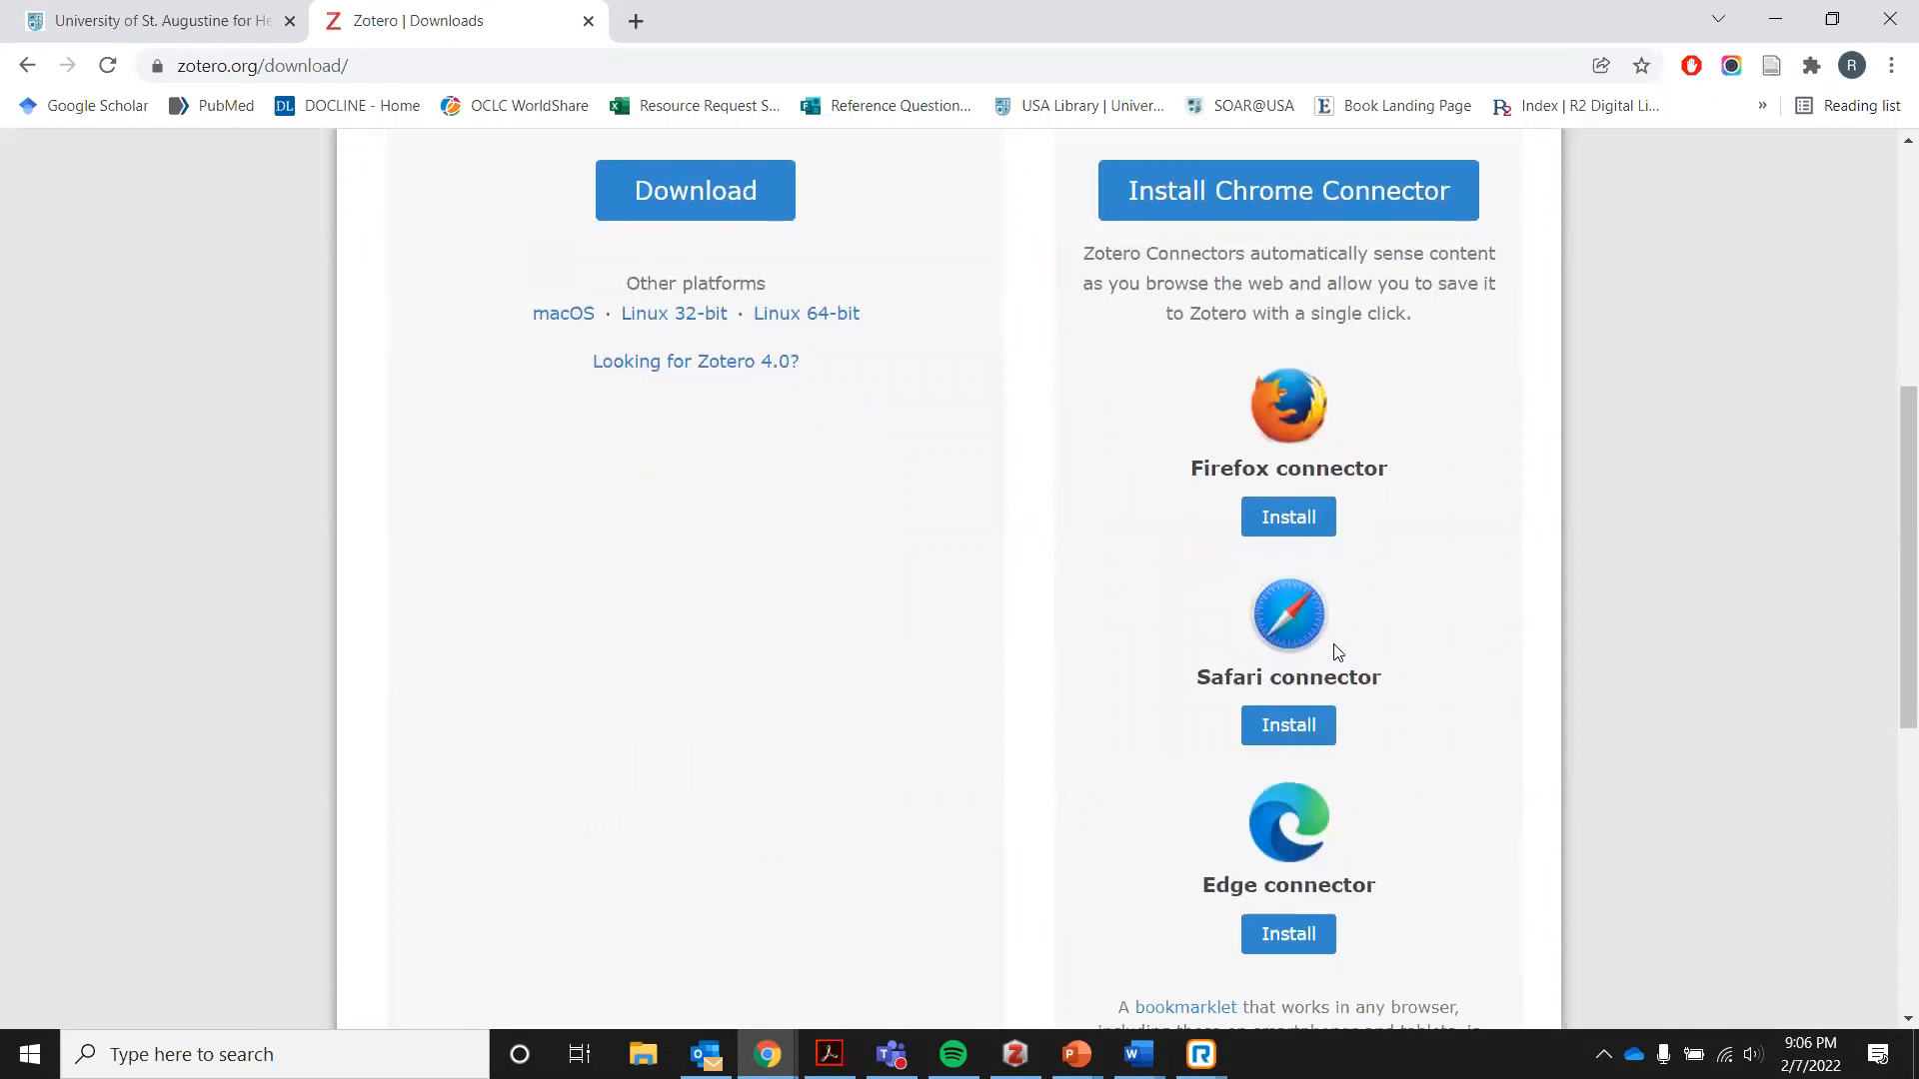
scroll(1337, 652, "down", 3)
scroll(1343, 630, "up", 6)
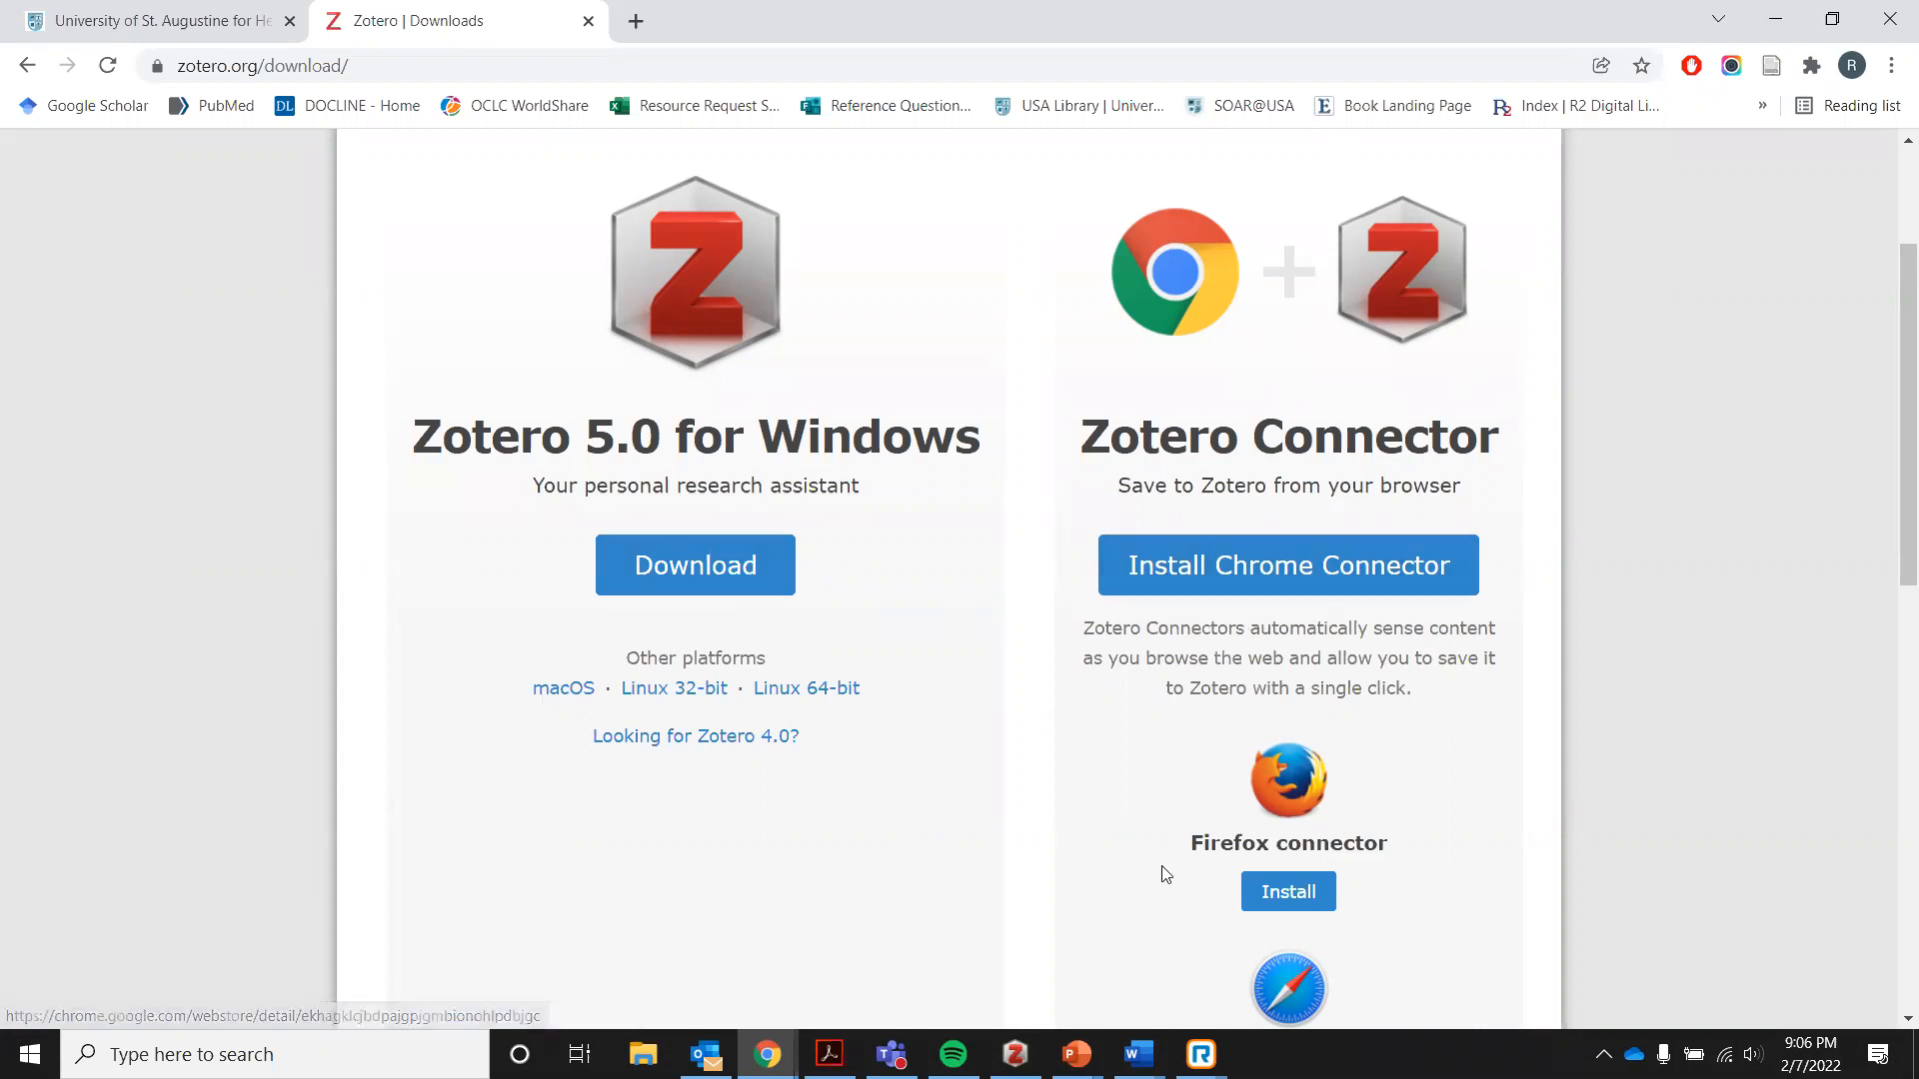
Switch to the Zotero desktop app, examine the available actions for the CINAHAL collection, and return to the browser.
left_click(1015, 1055)
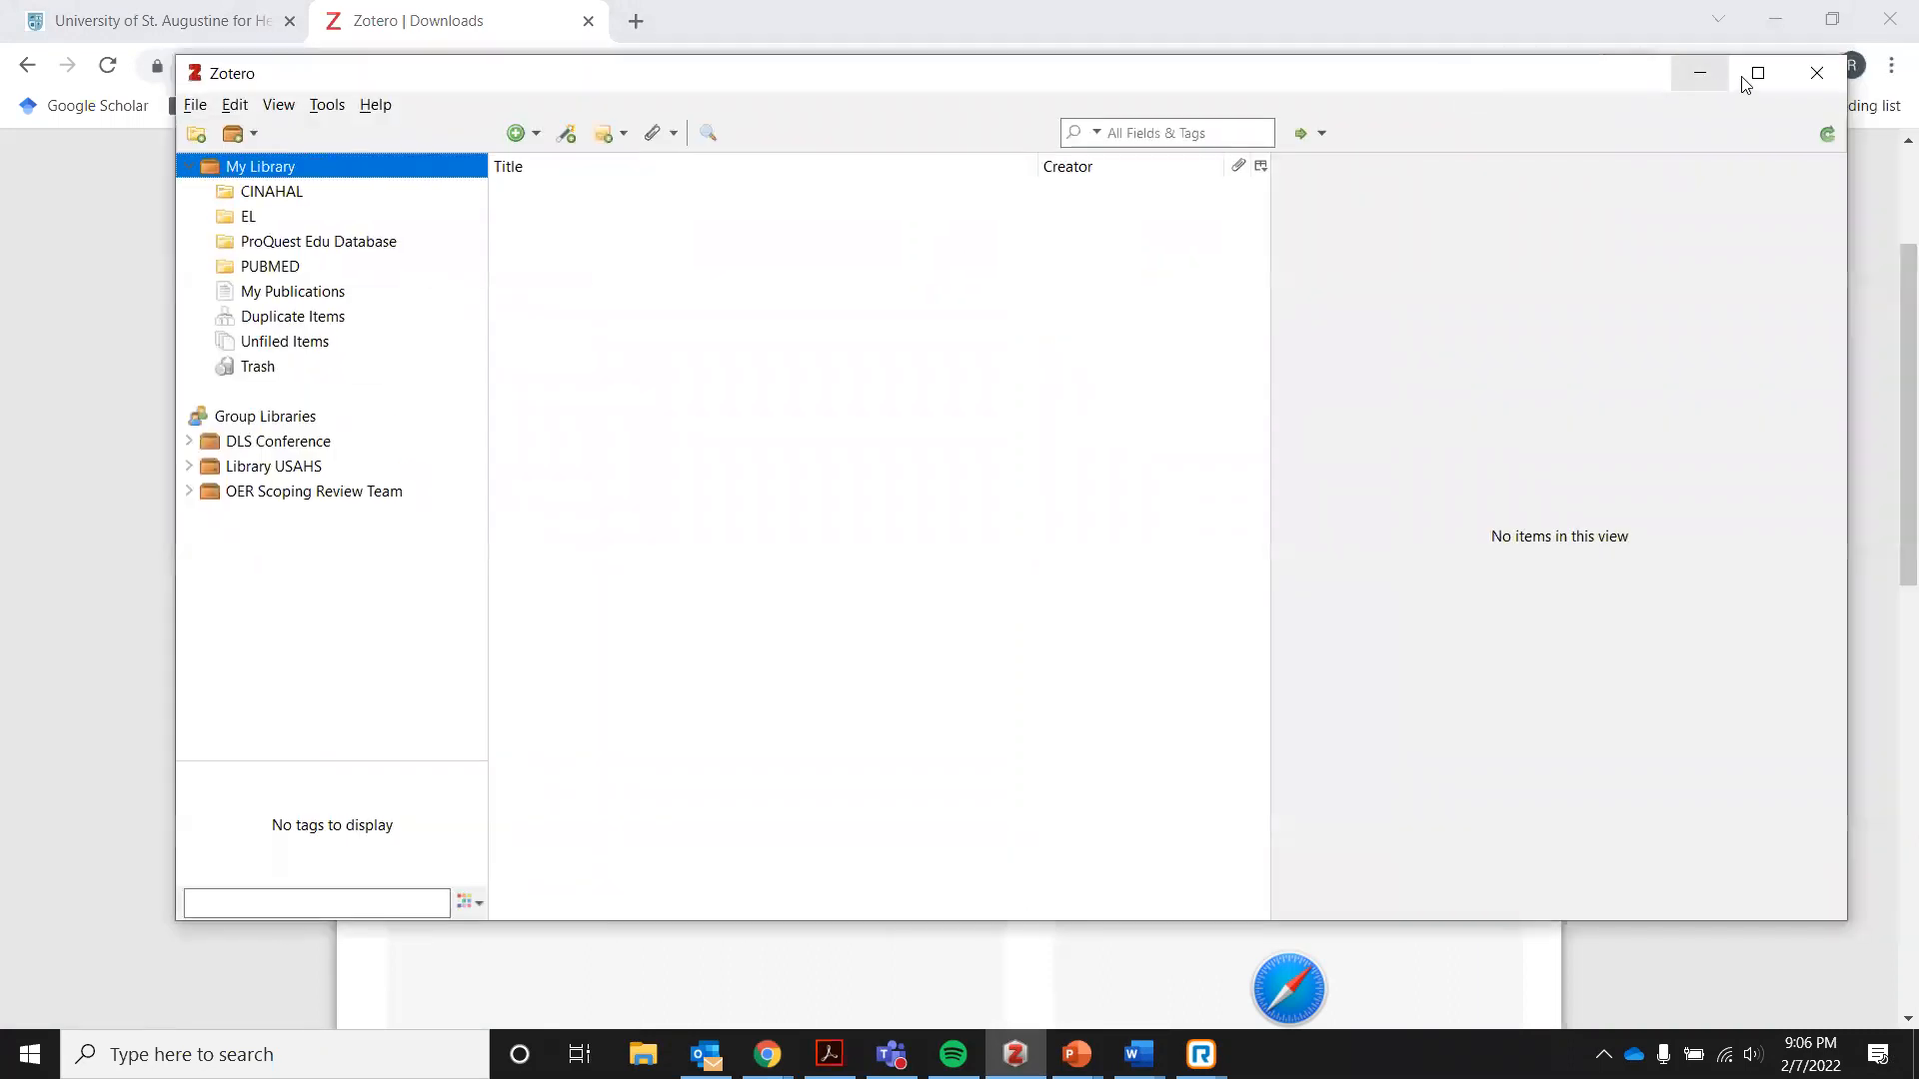
left_click(1759, 72)
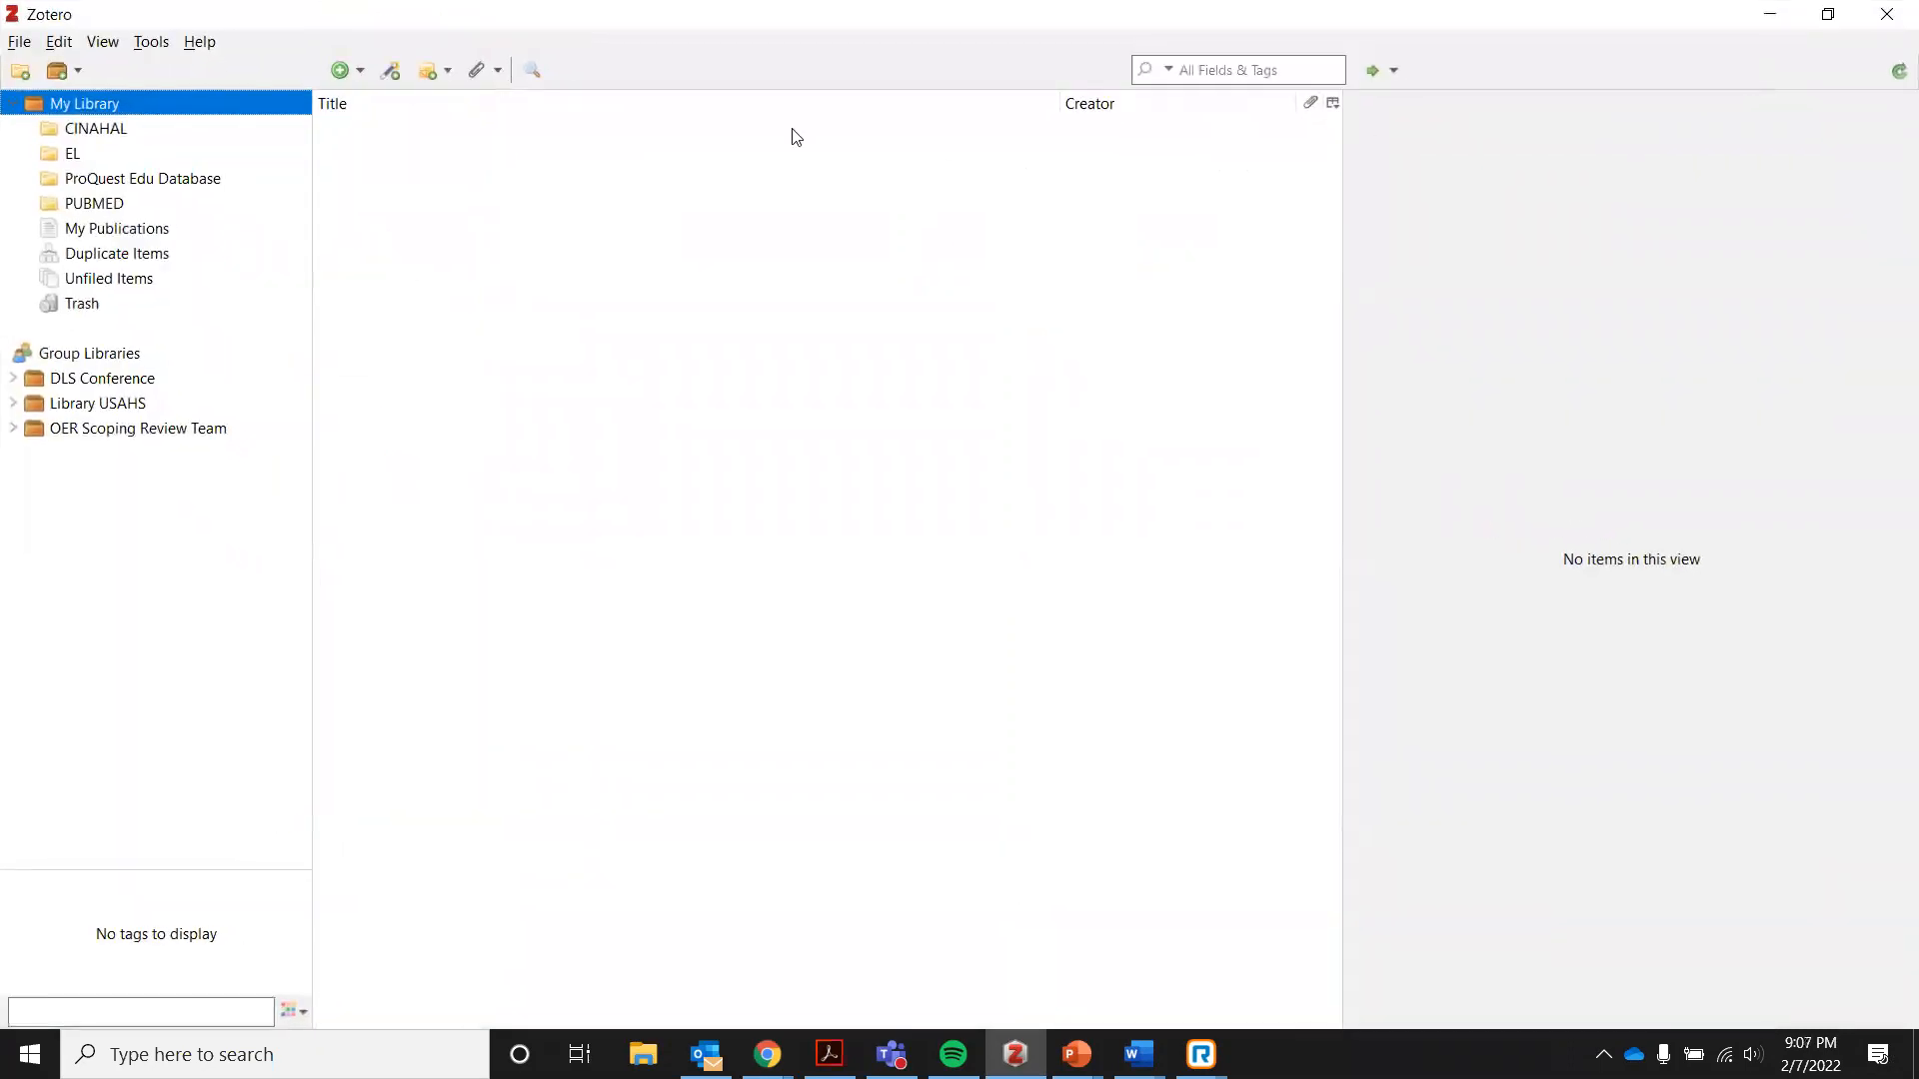
right_click(99, 127)
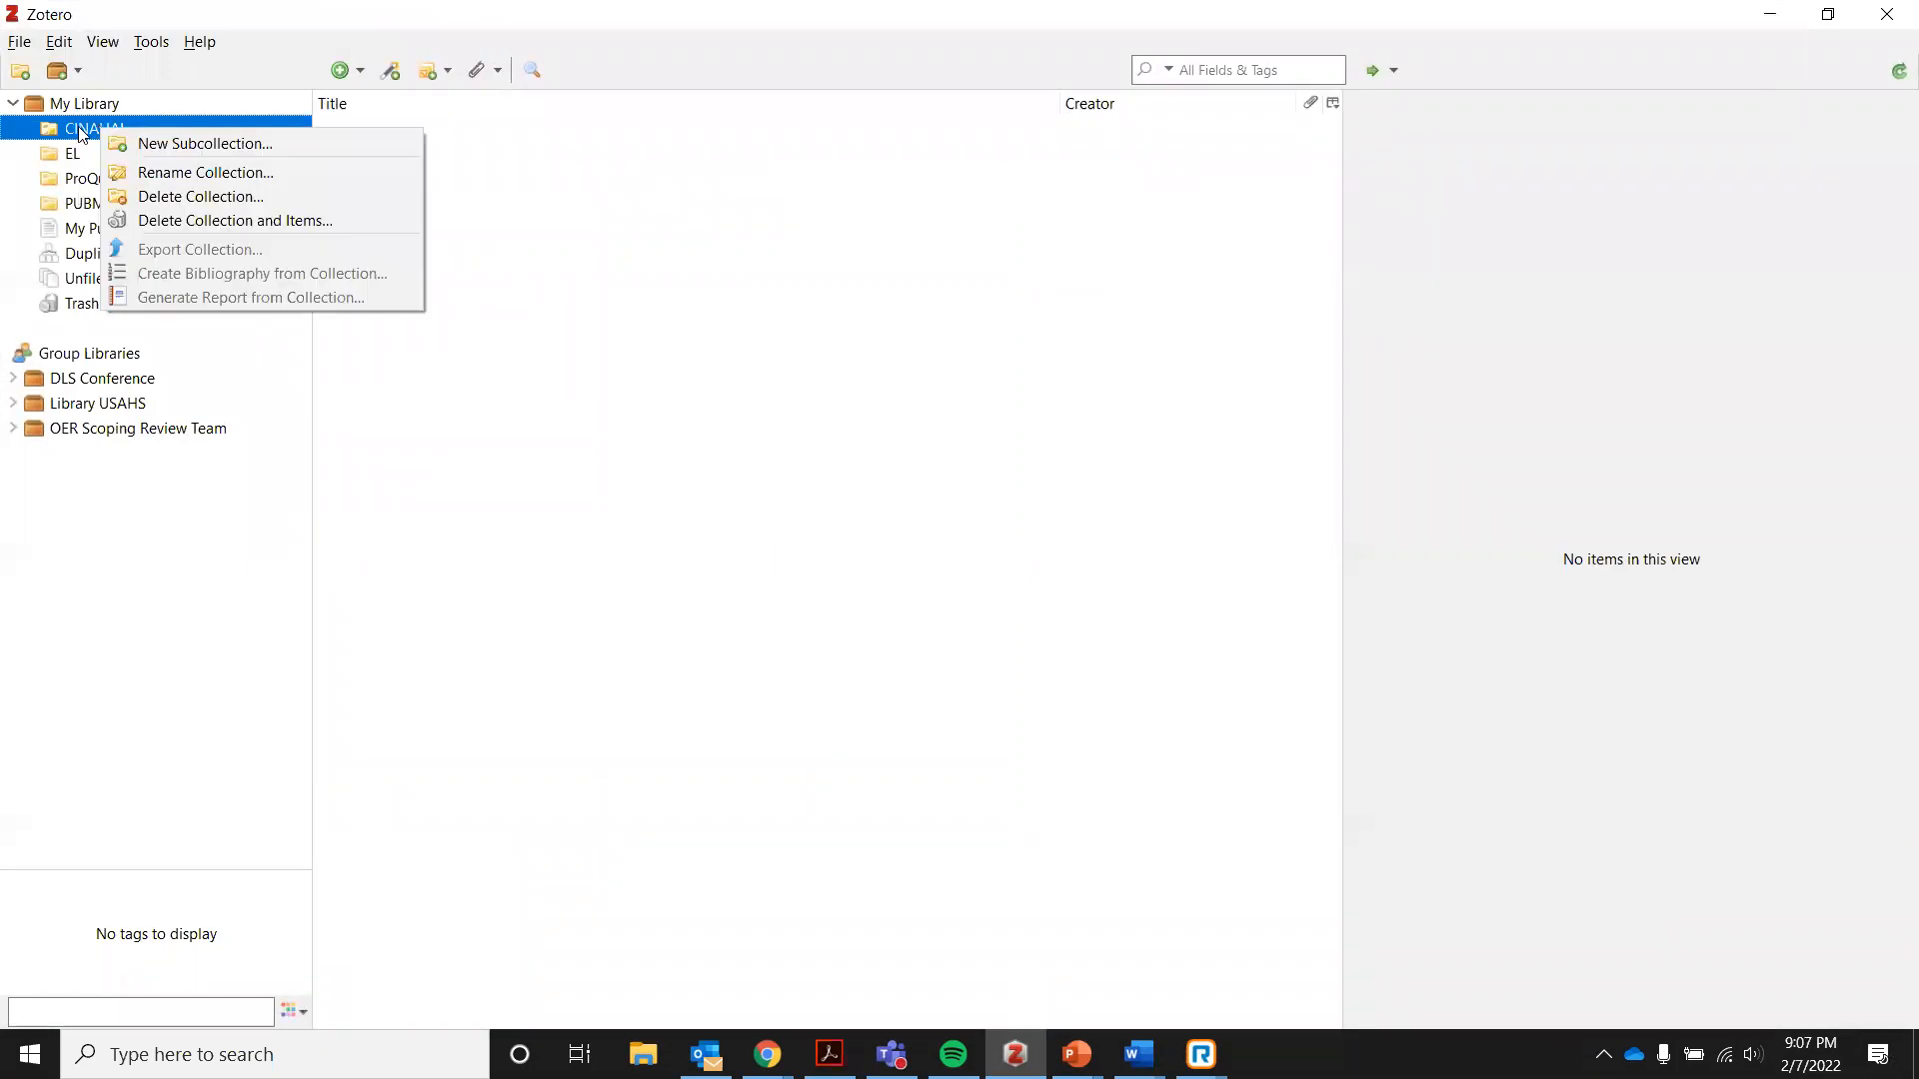
left_click(702, 555)
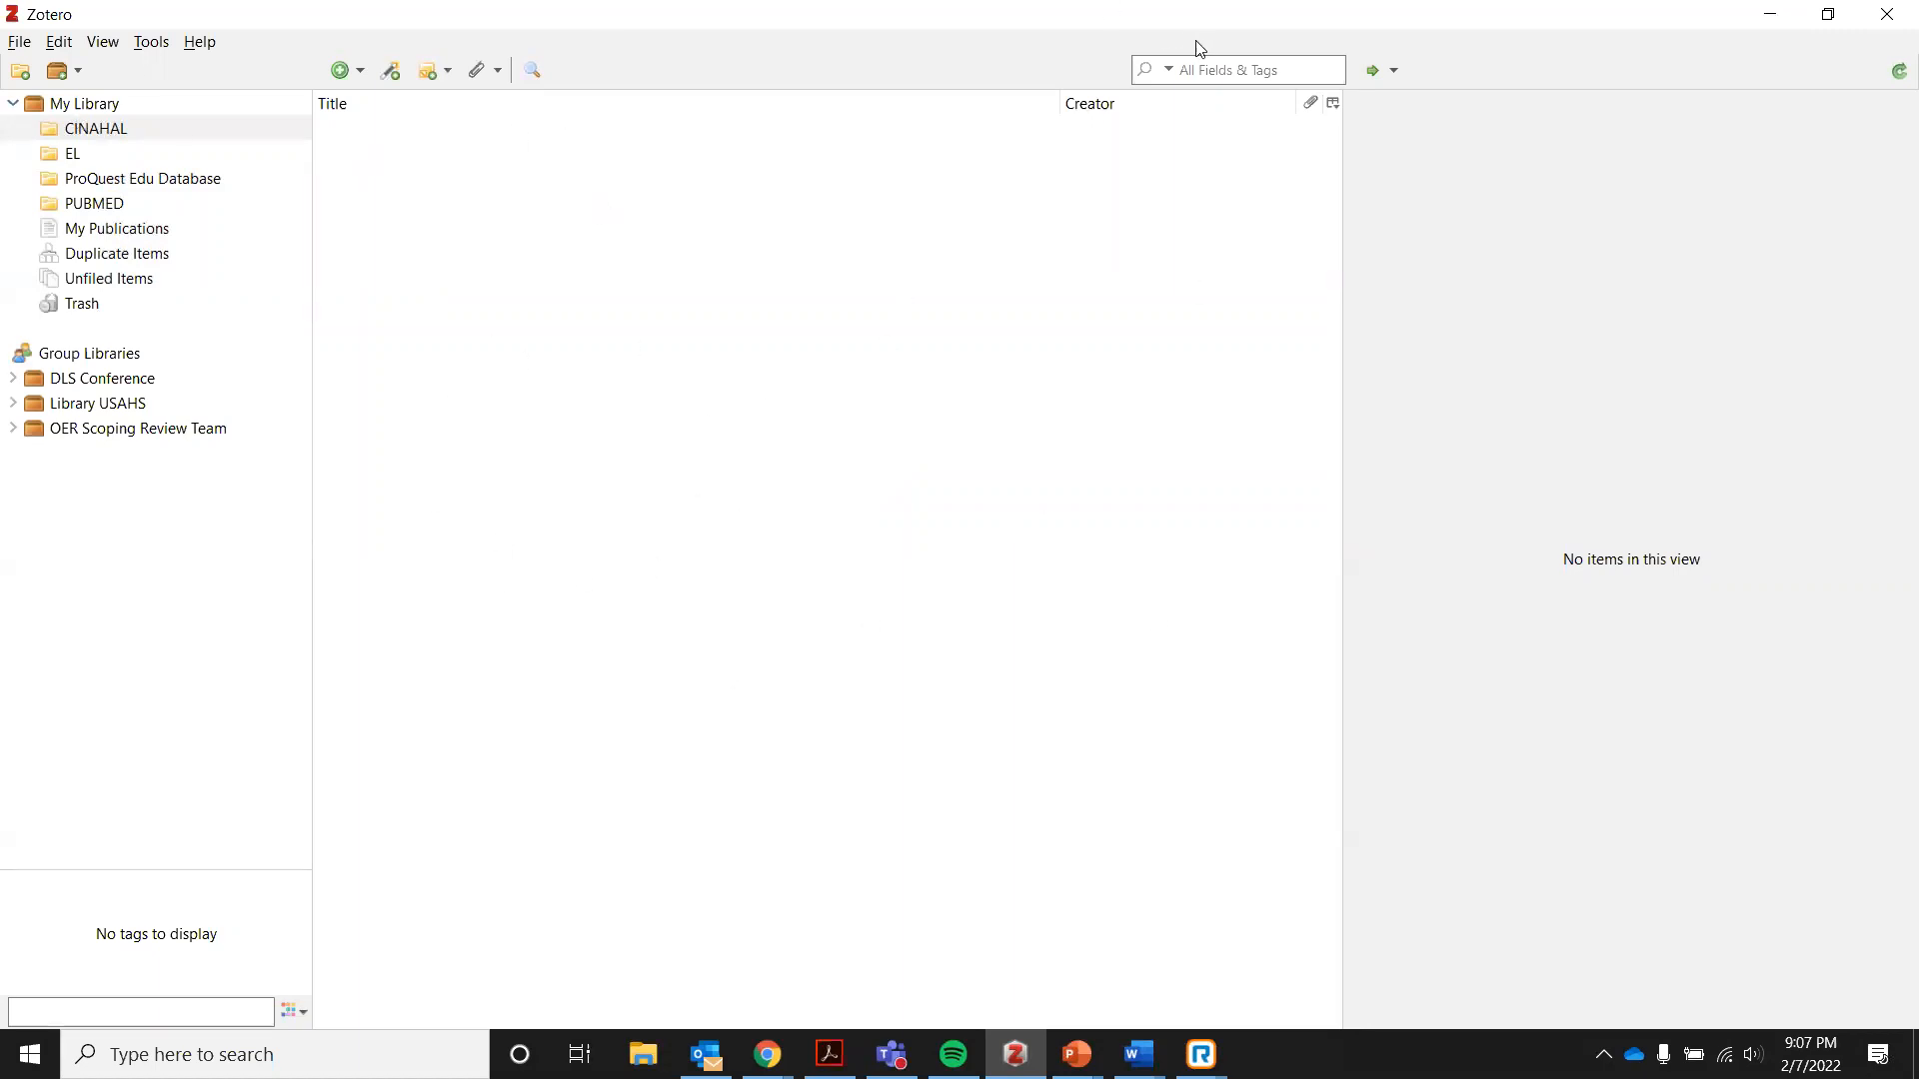
left_click(1827, 14)
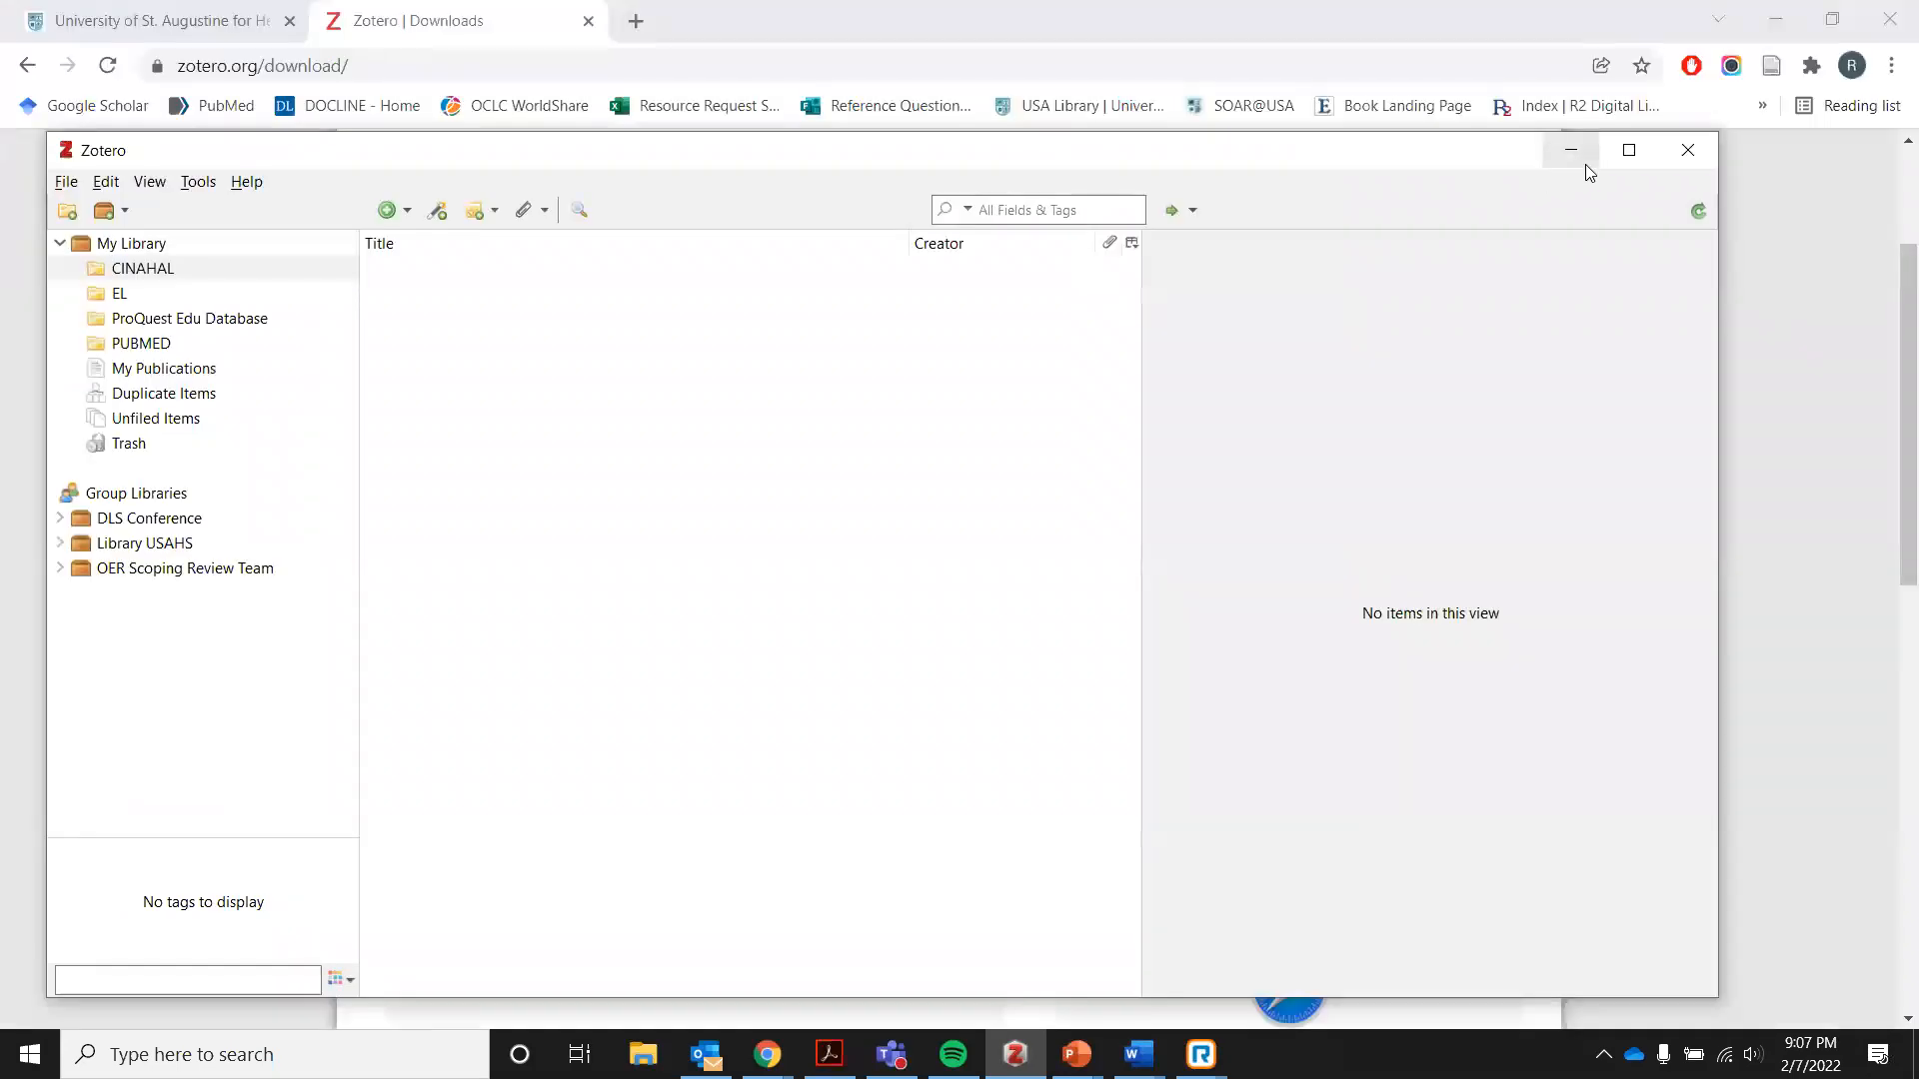
left_click(1573, 150)
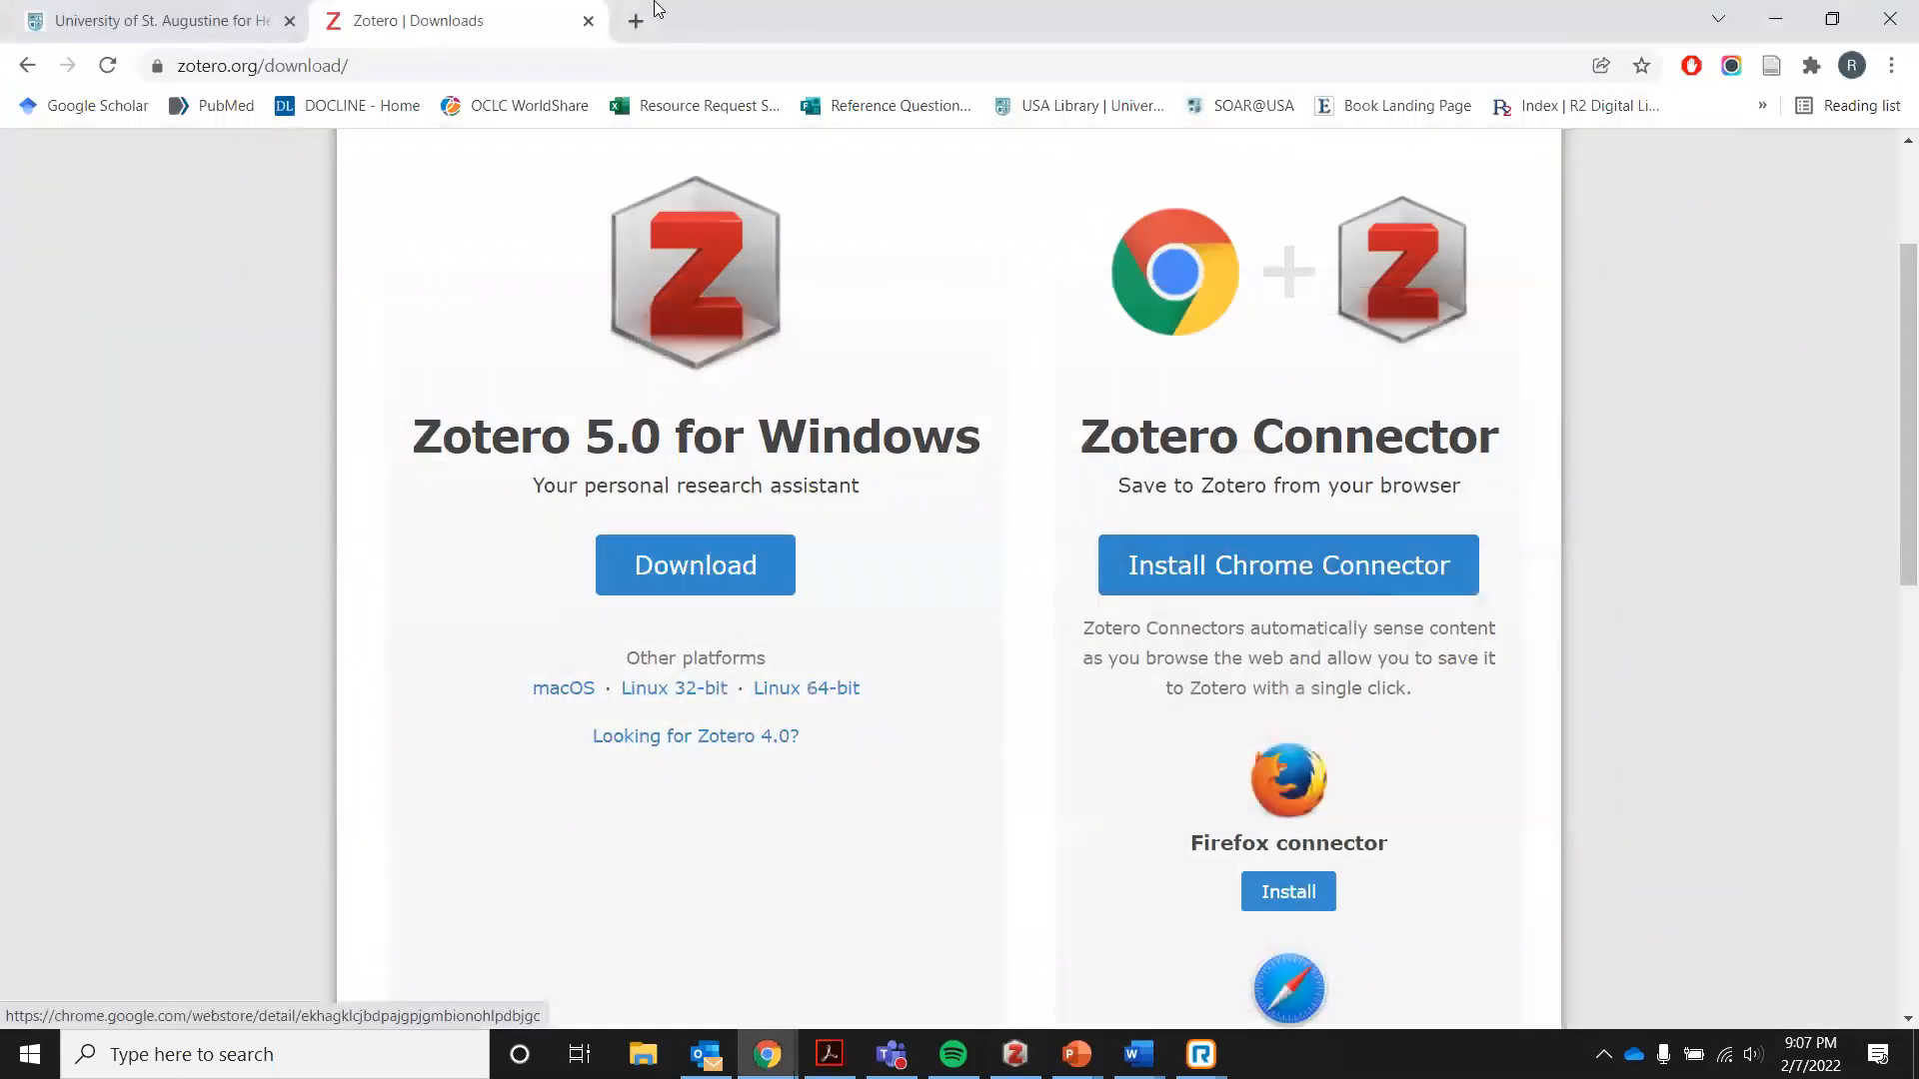
Check the Zotero Connector's status from a new blank tab, and return to the Zotero downloads page.
left_click(634, 22)
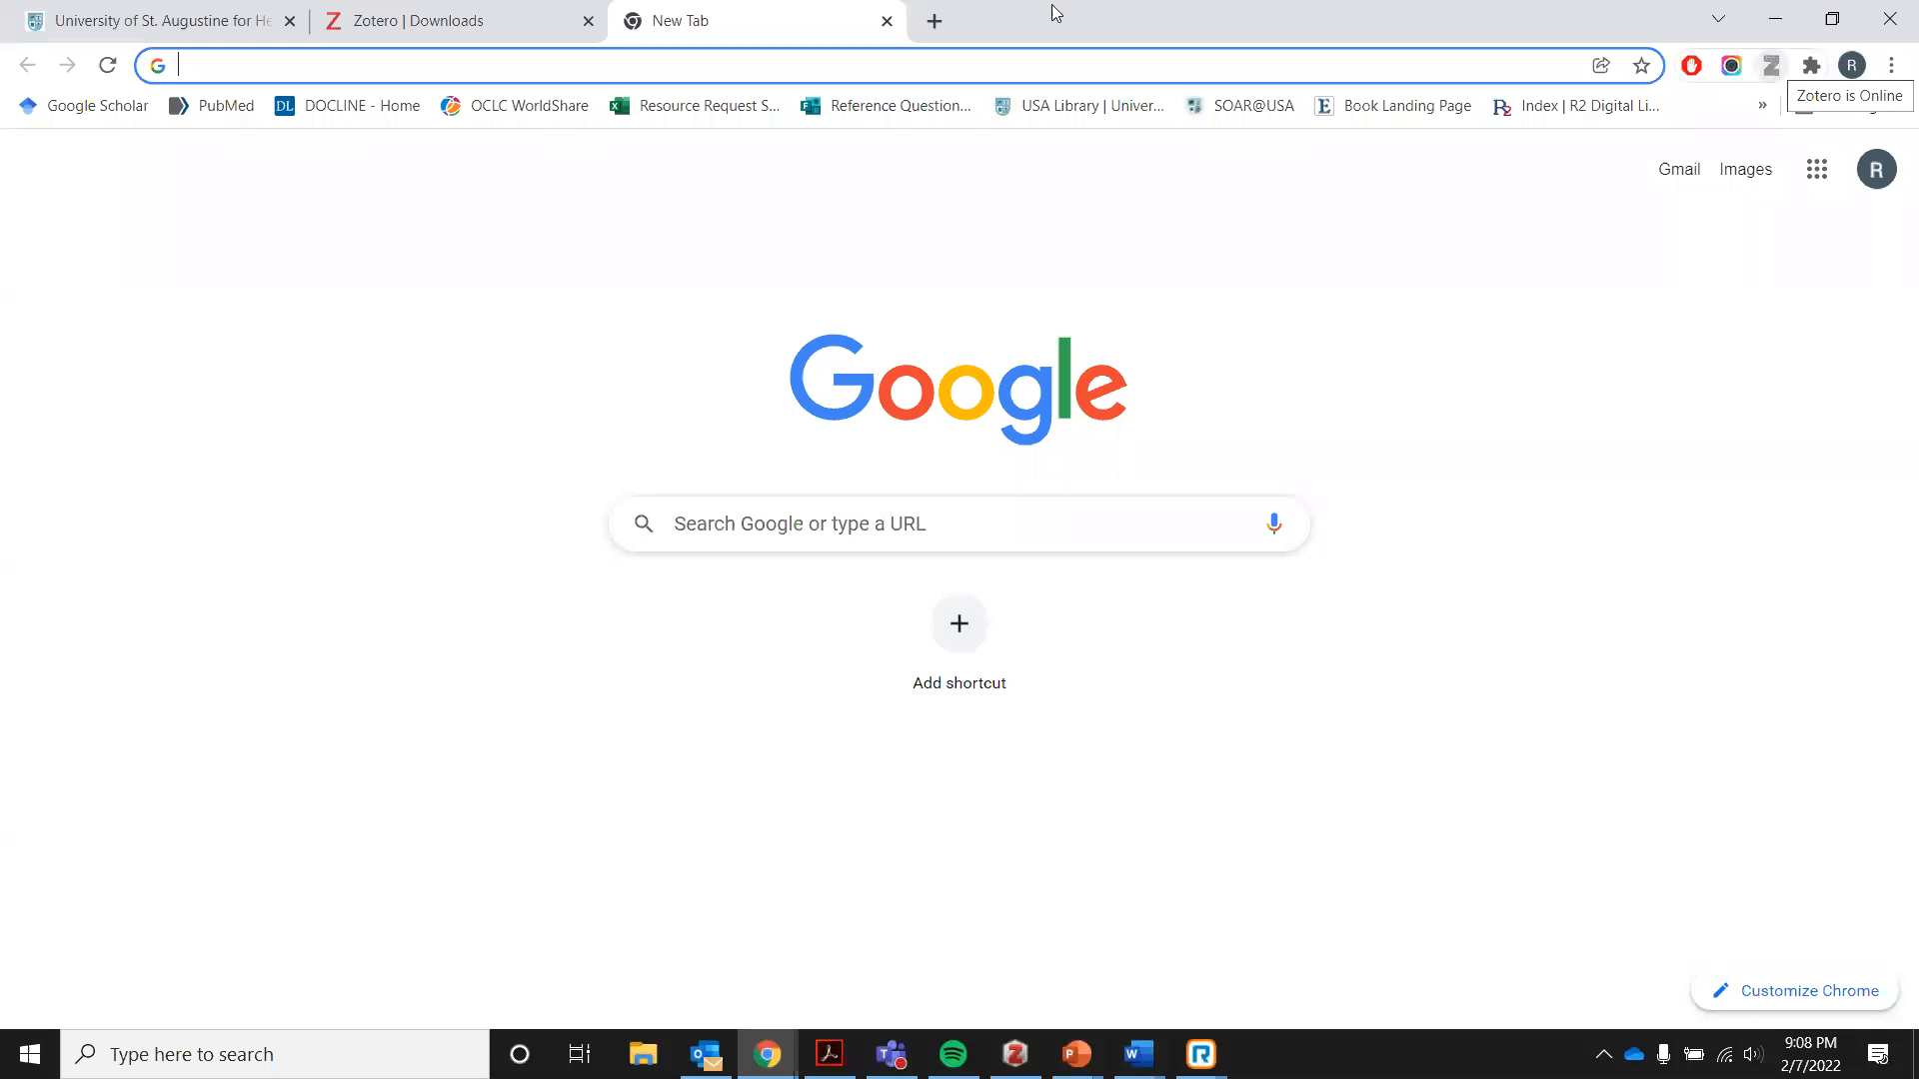
left_click(887, 21)
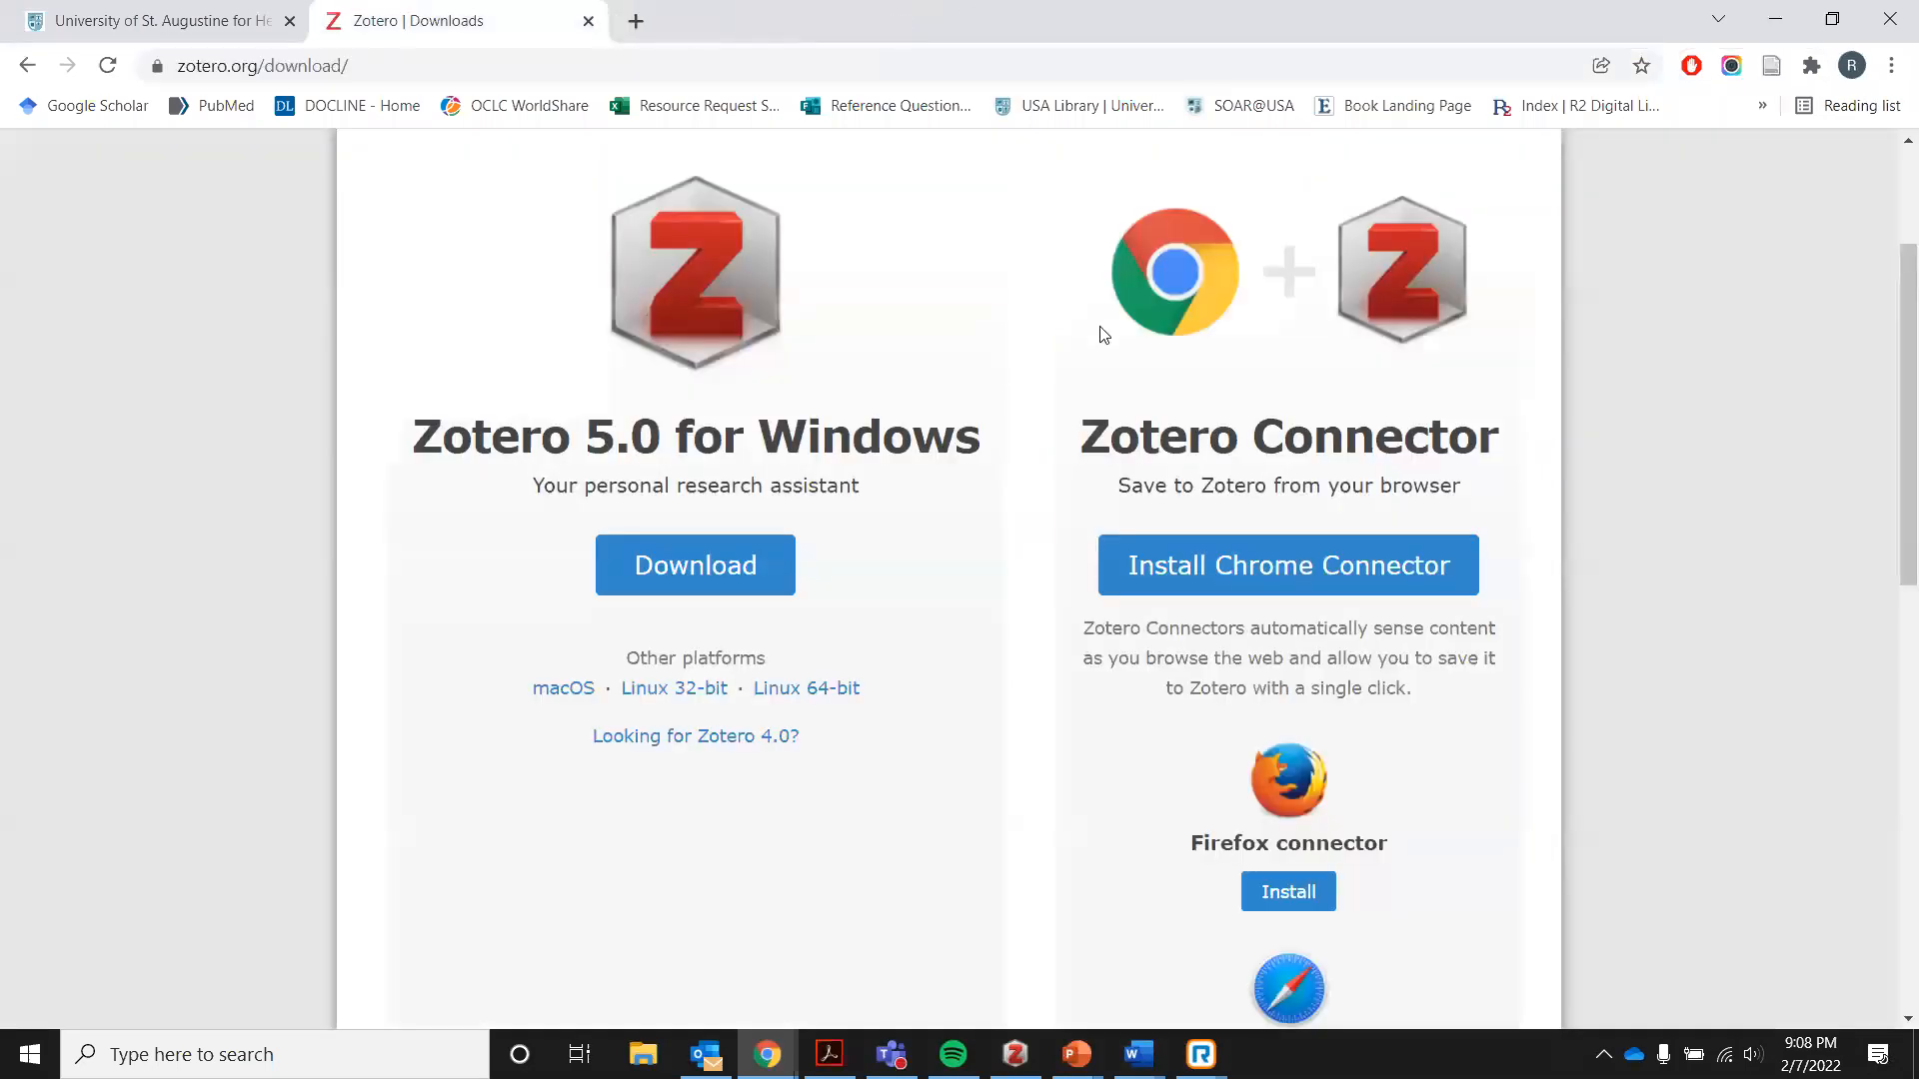
scroll(1100, 329, "up", 2)
scroll(1104, 334, "down", 1)
scroll(1103, 334, "down", 5)
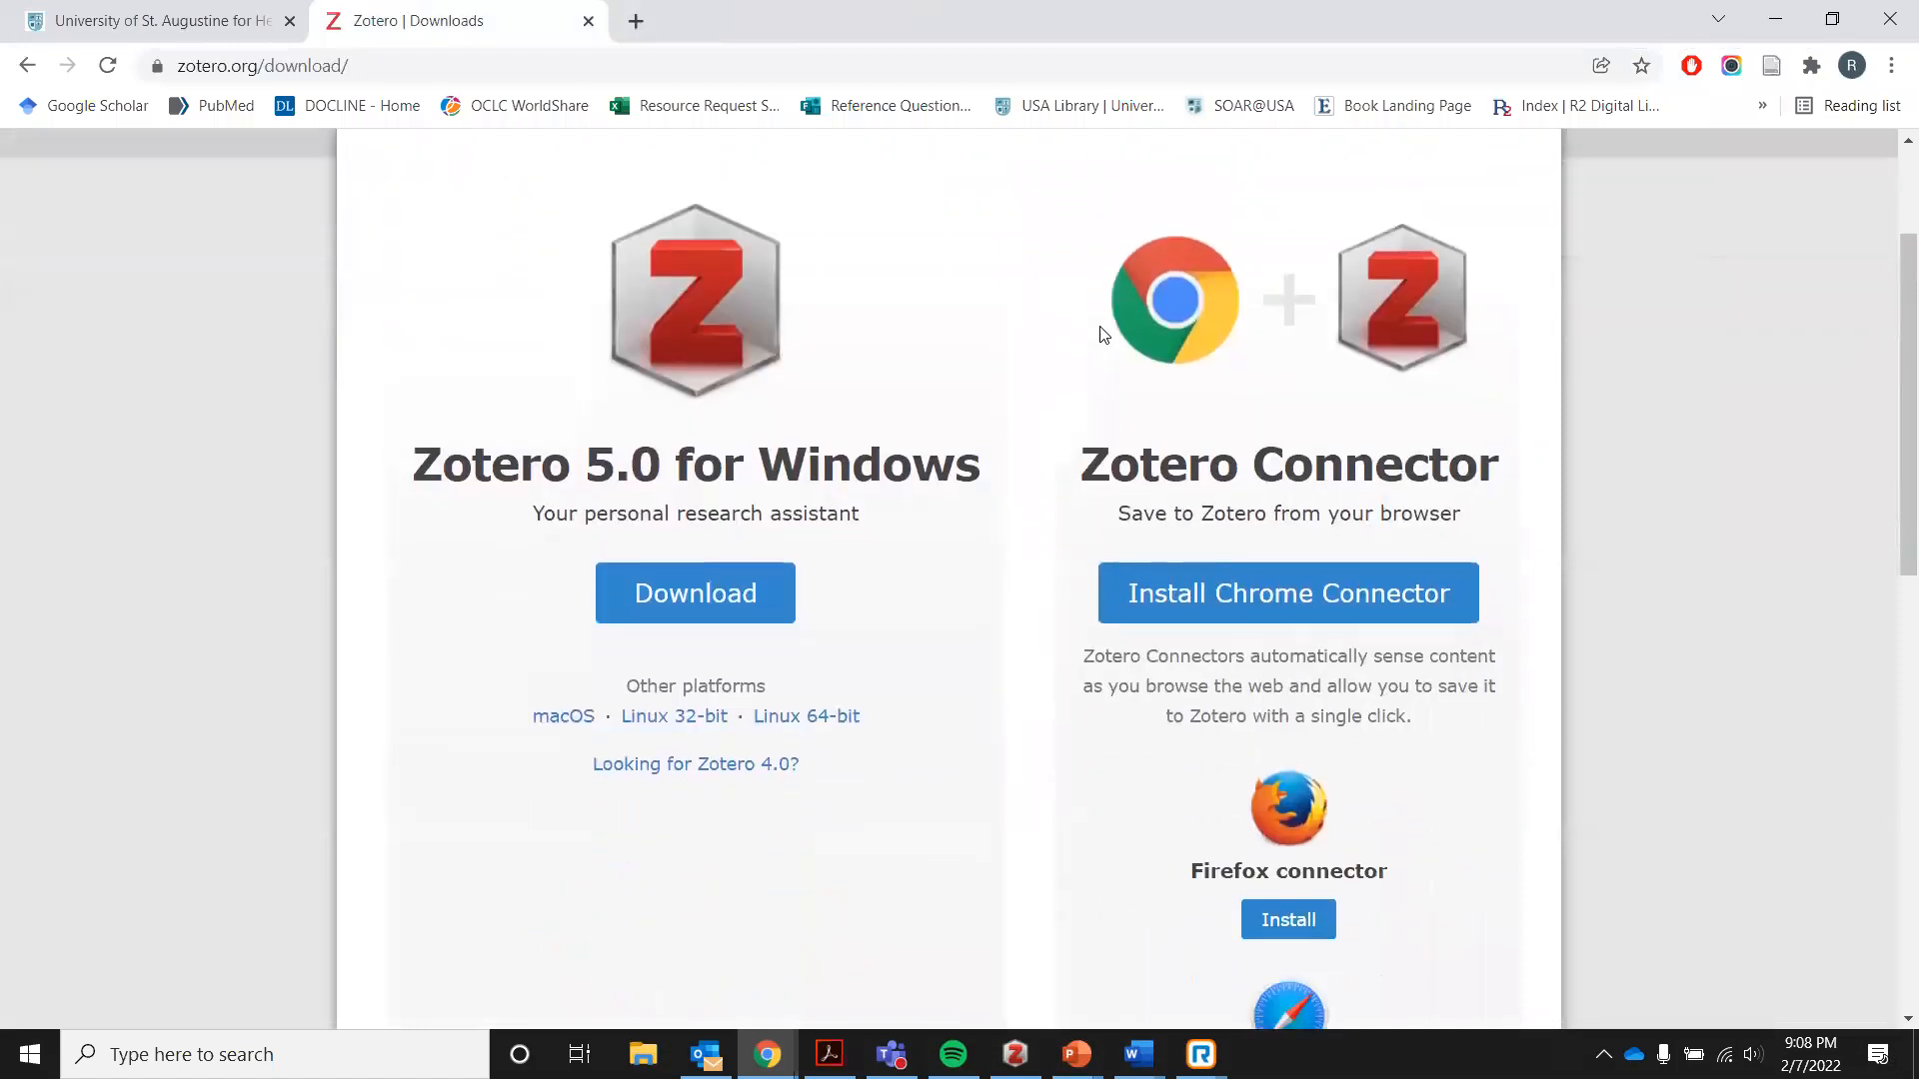
Open the Installation page in Zotero's documentation and copy its web address.
scroll(1103, 334, "up", 7)
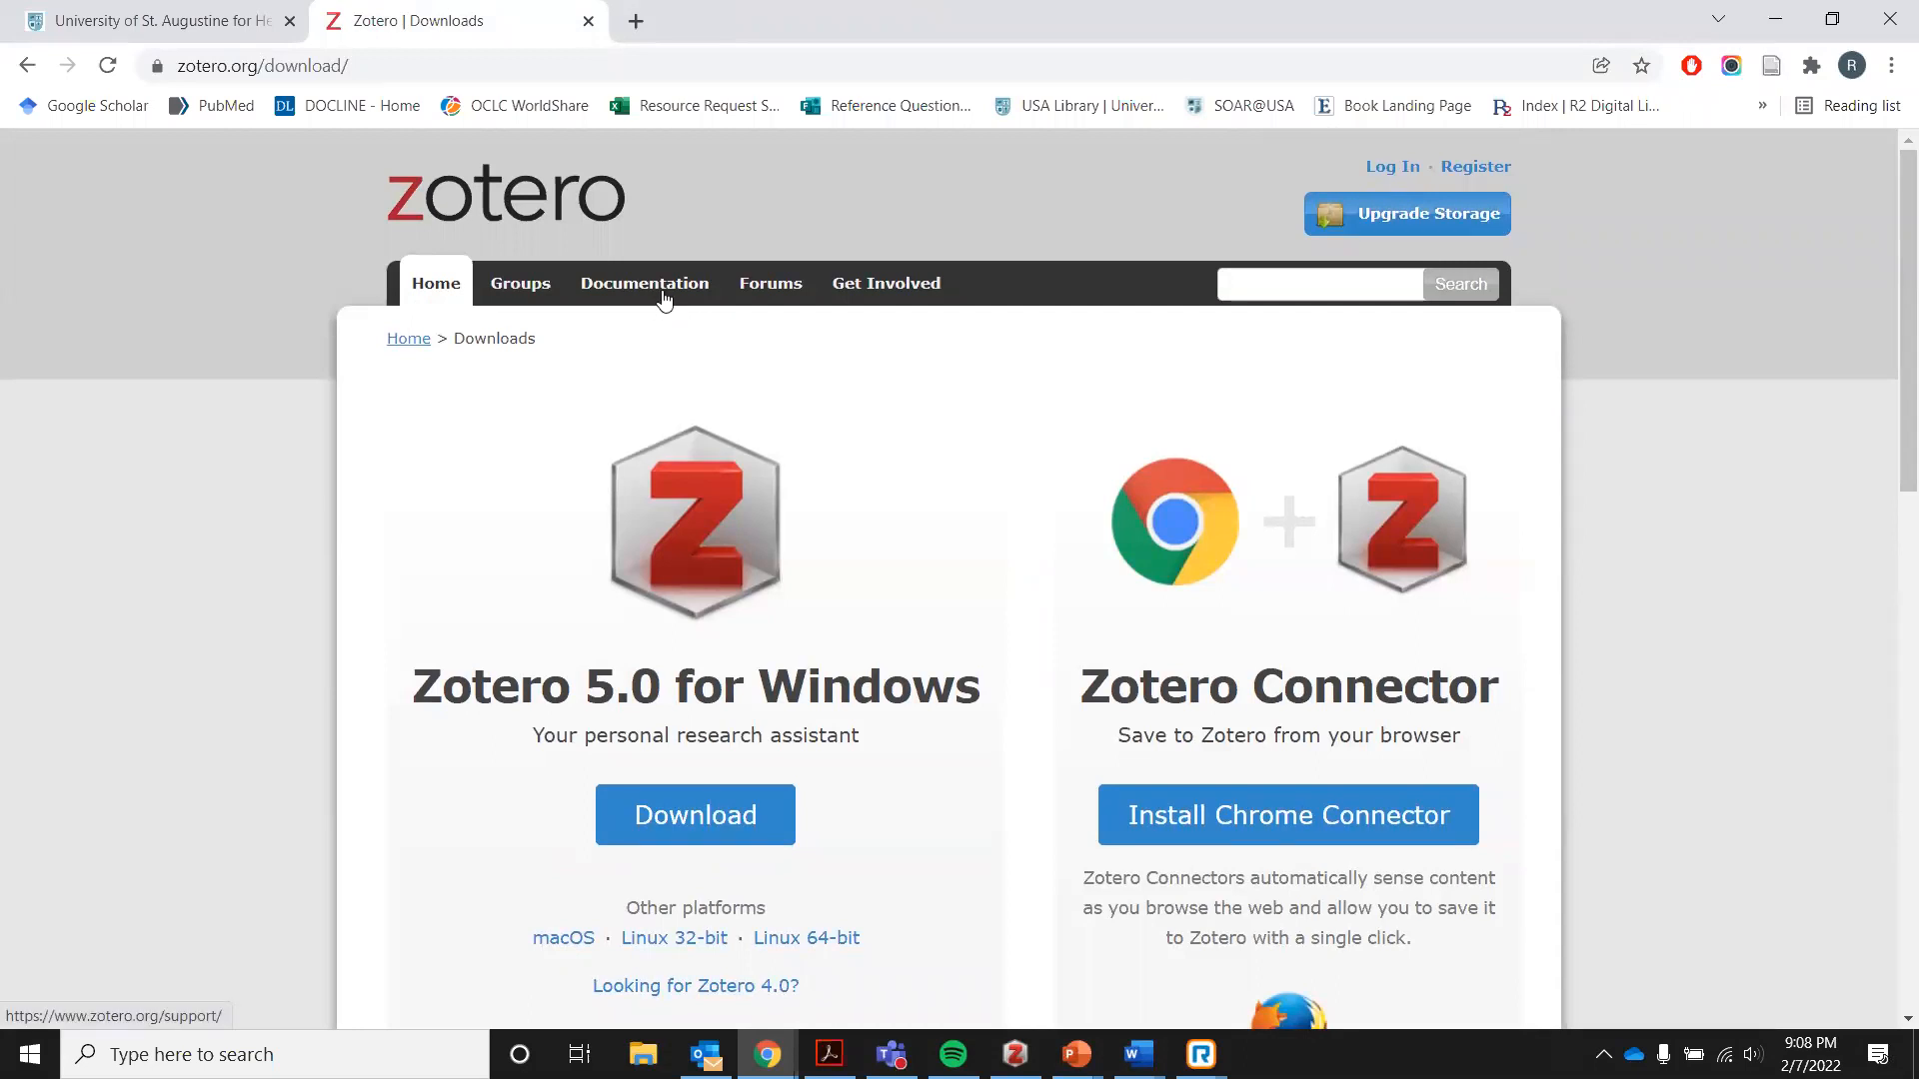
left_click(661, 293)
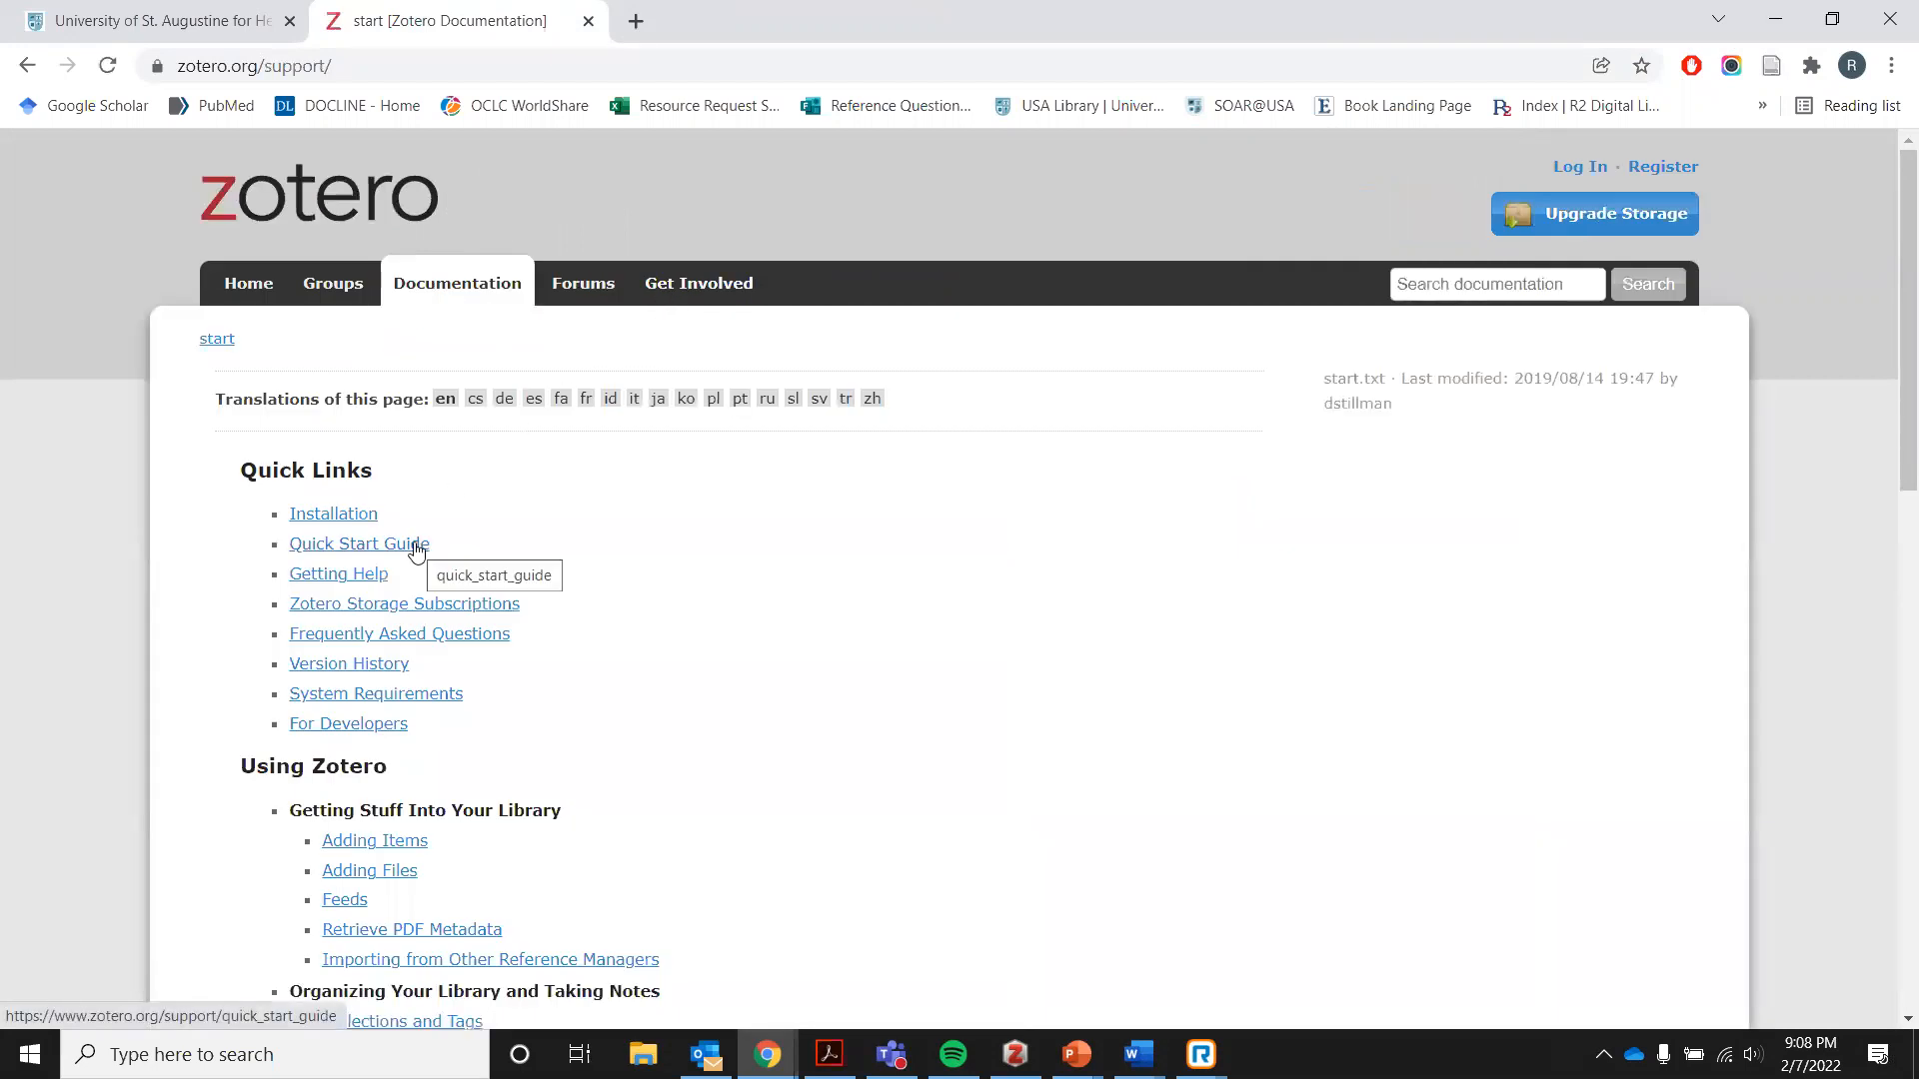
left_click(346, 513)
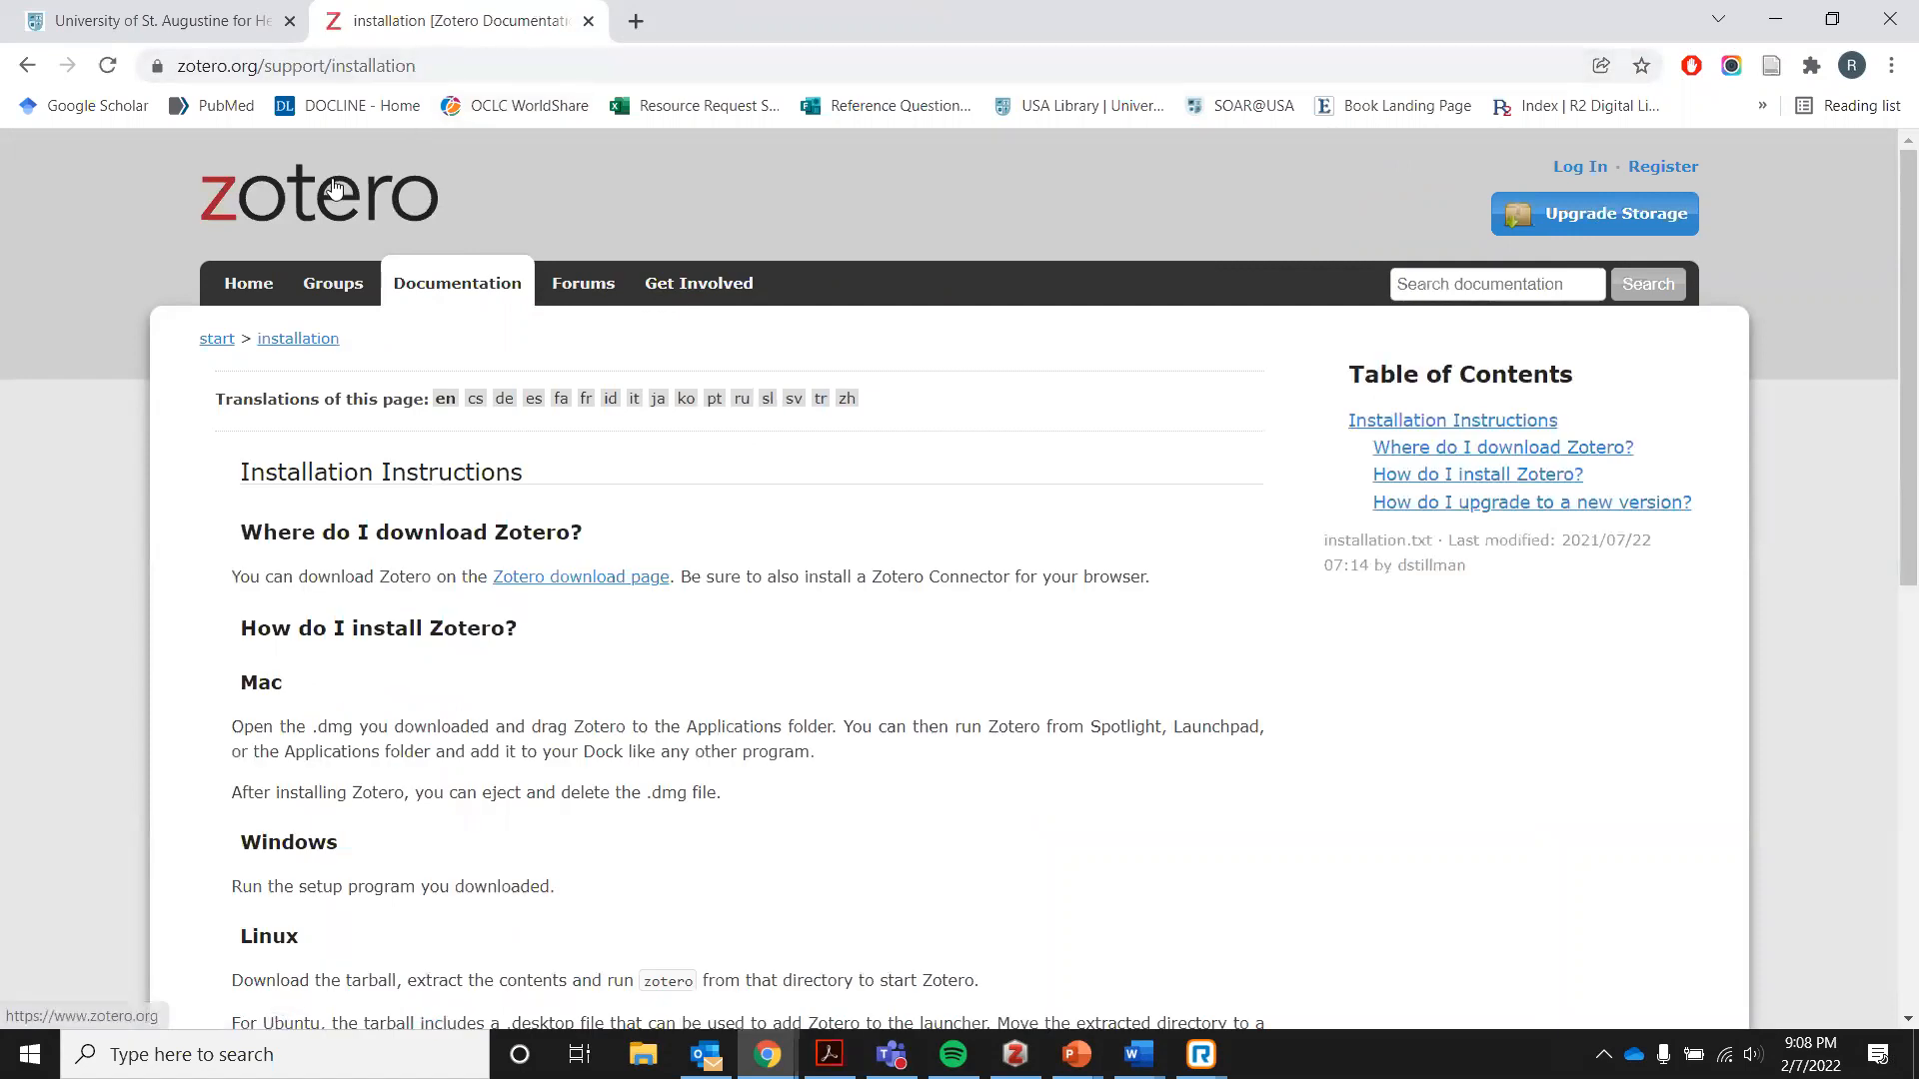
left_click(388, 65)
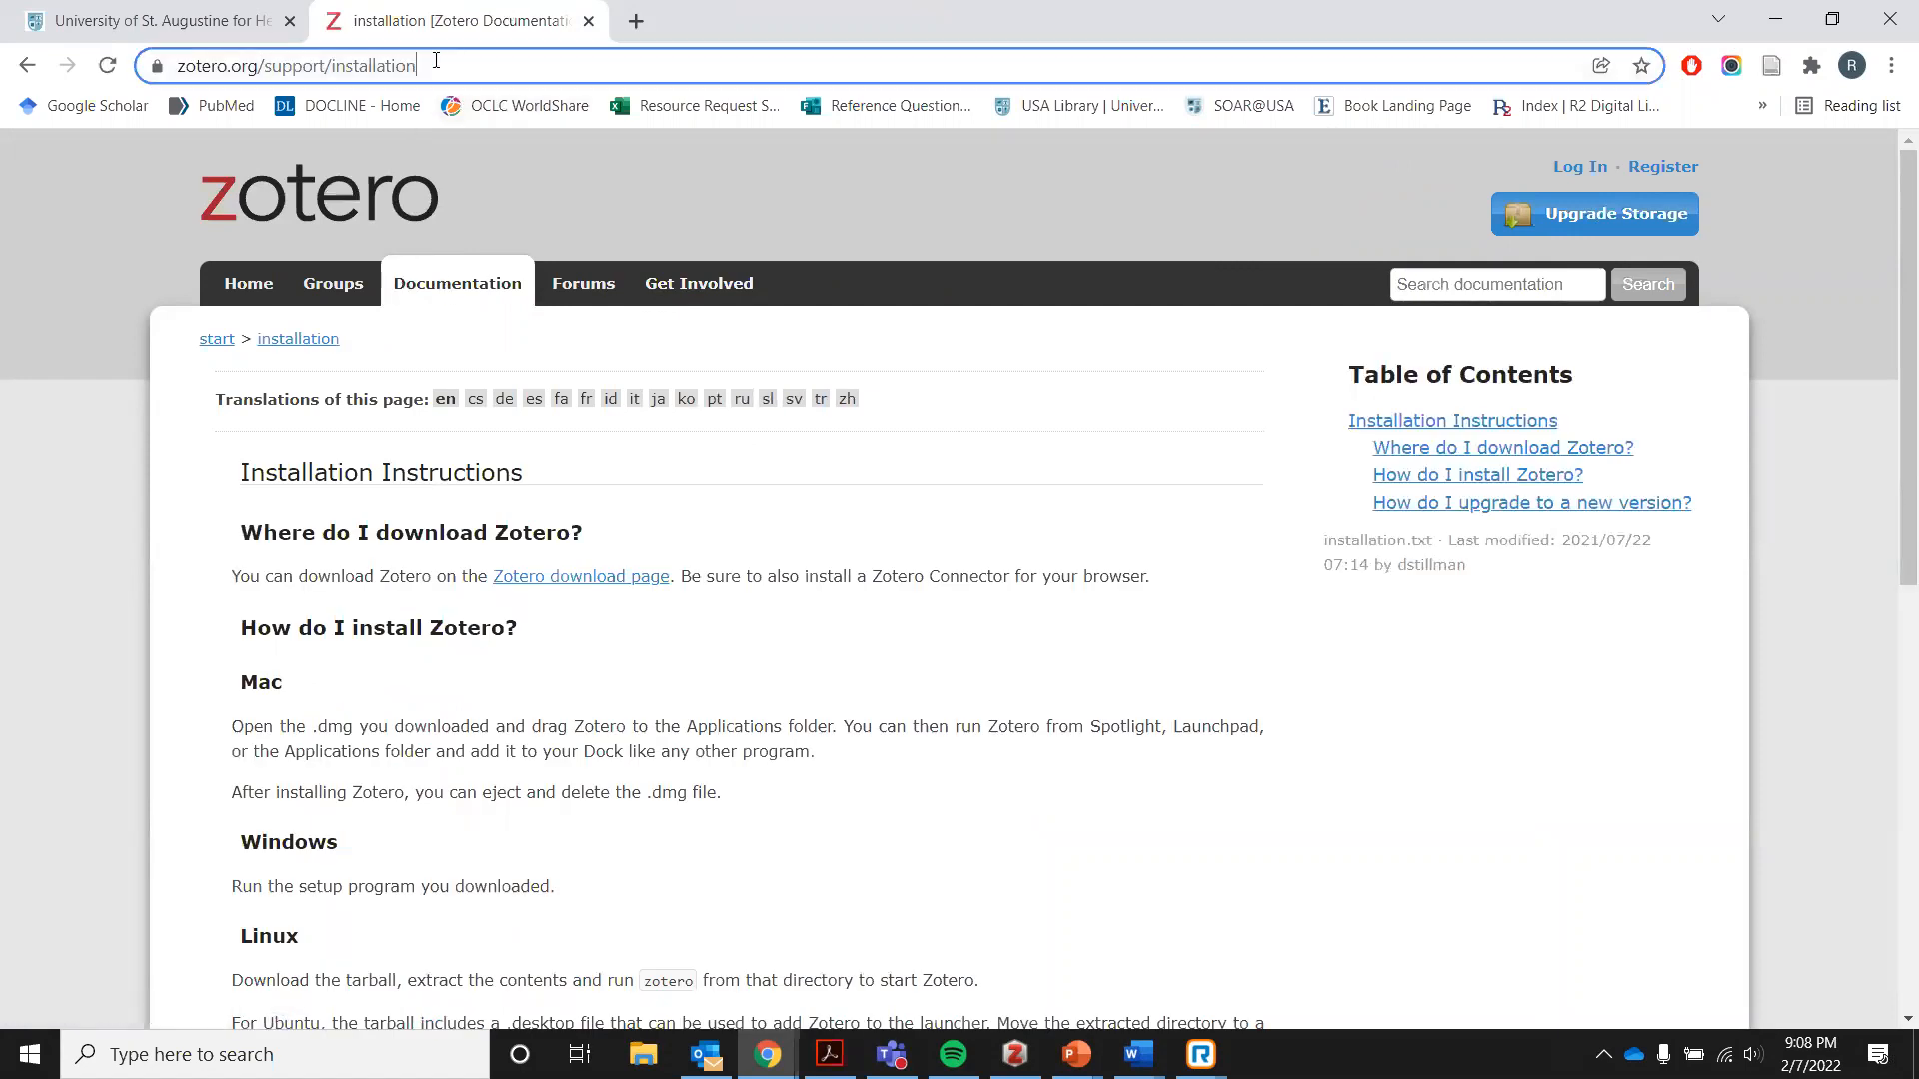
right_click(387, 59)
left_click(441, 185)
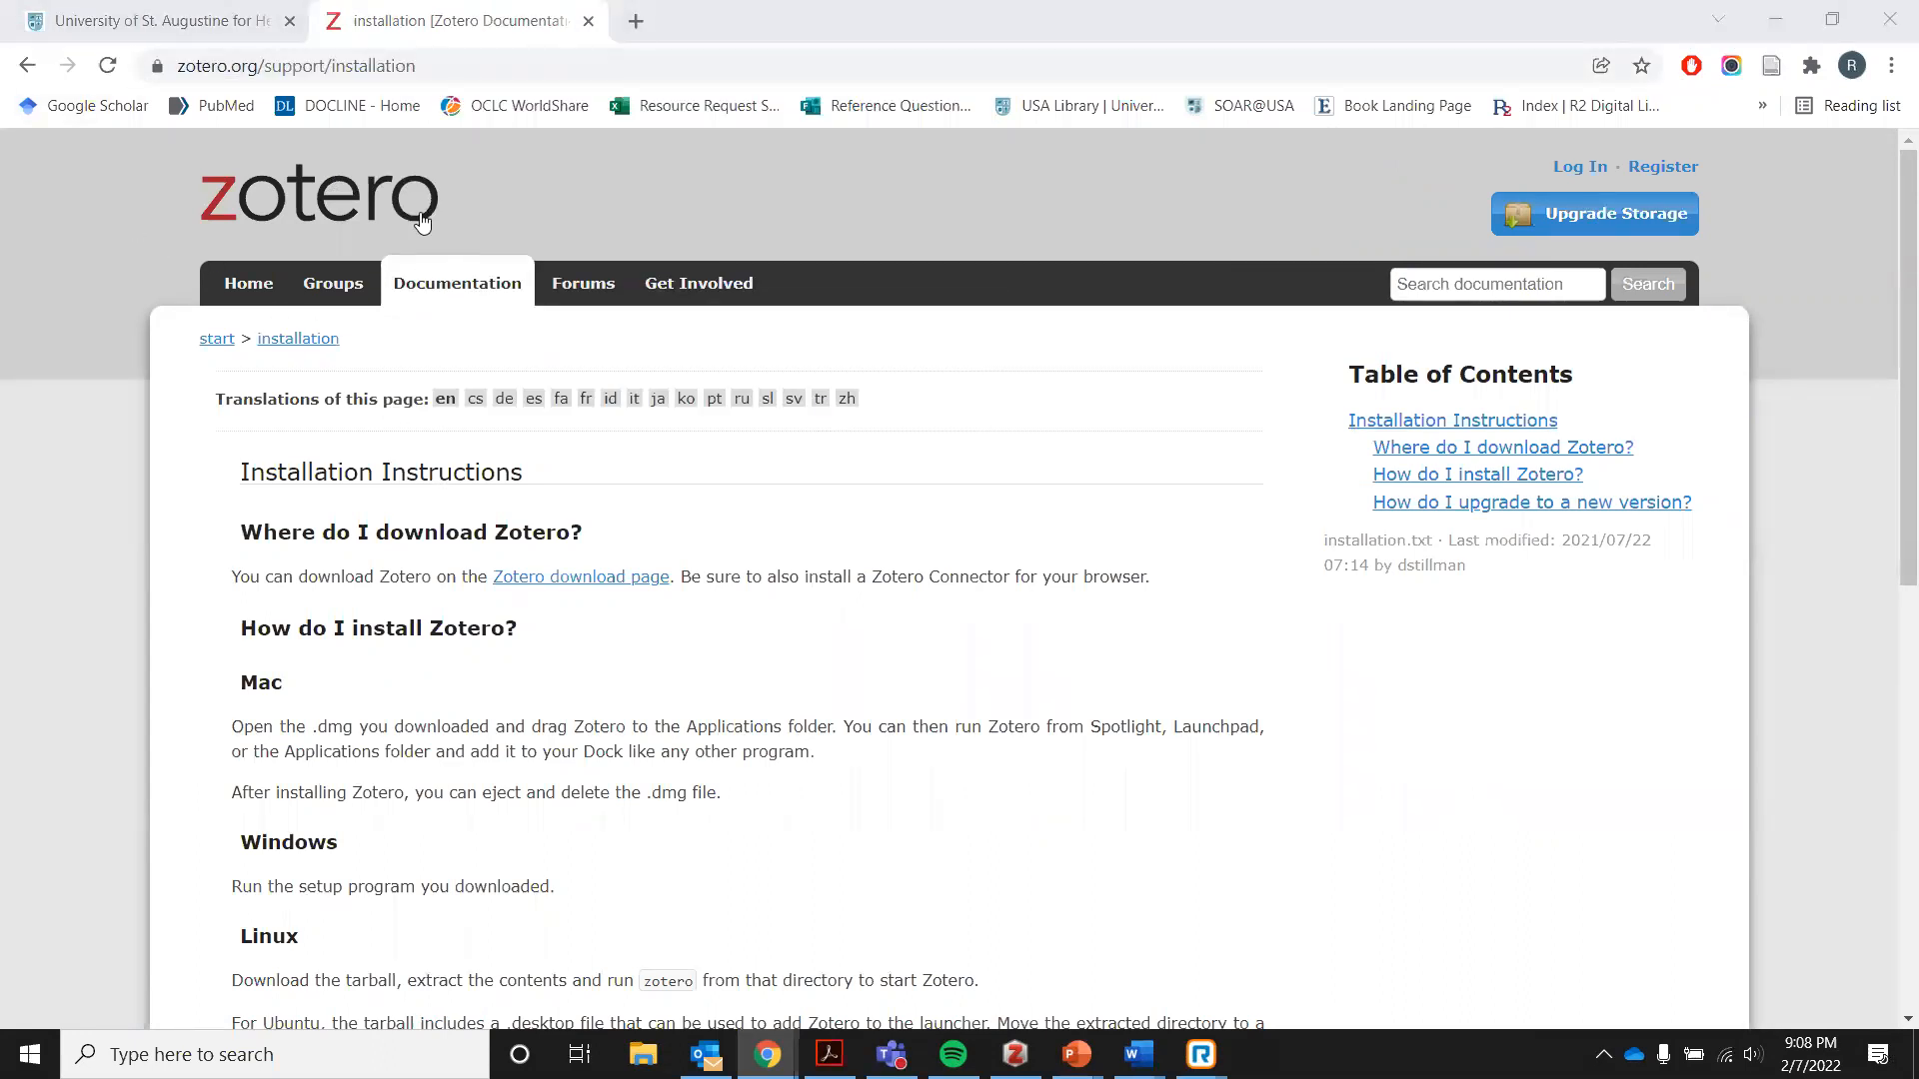
Return to the documentation start page and copy the link address of the Quick Start Guide.
left_click(27, 65)
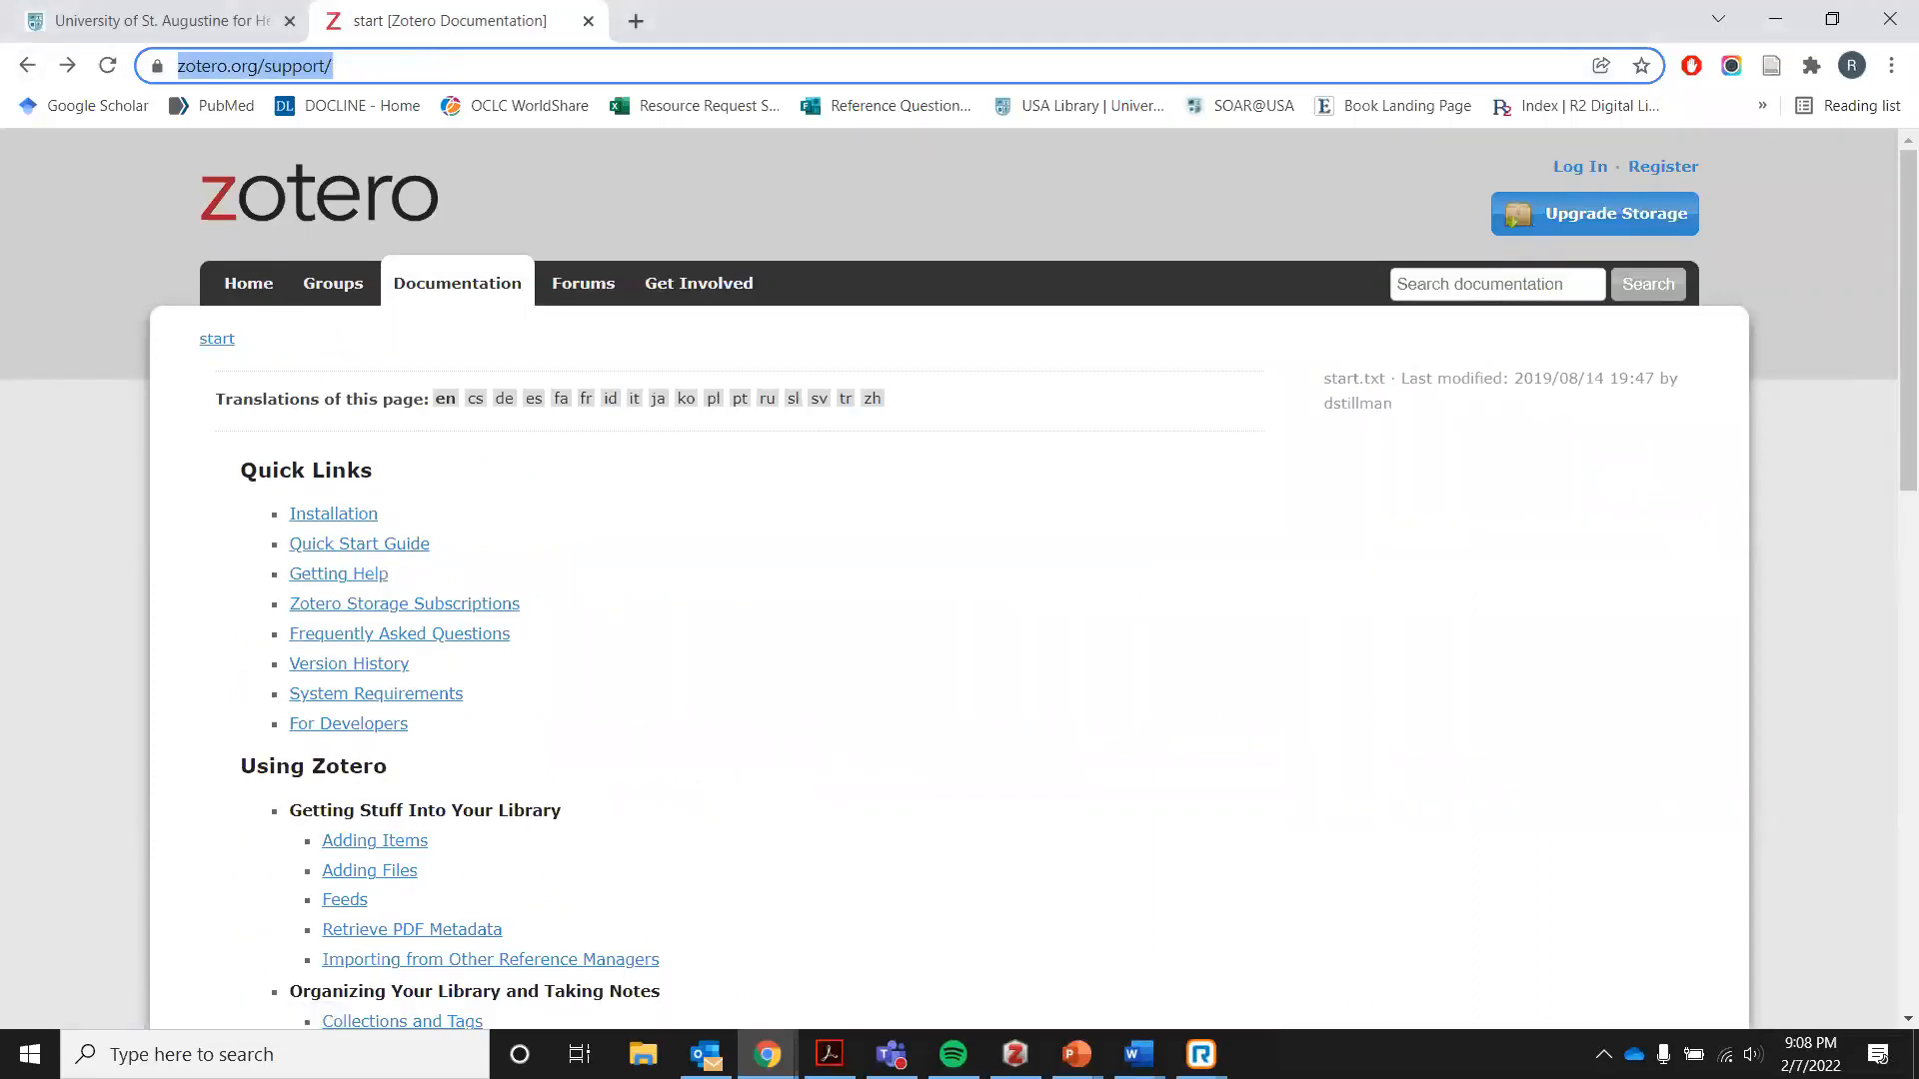
left_click(1015, 1054)
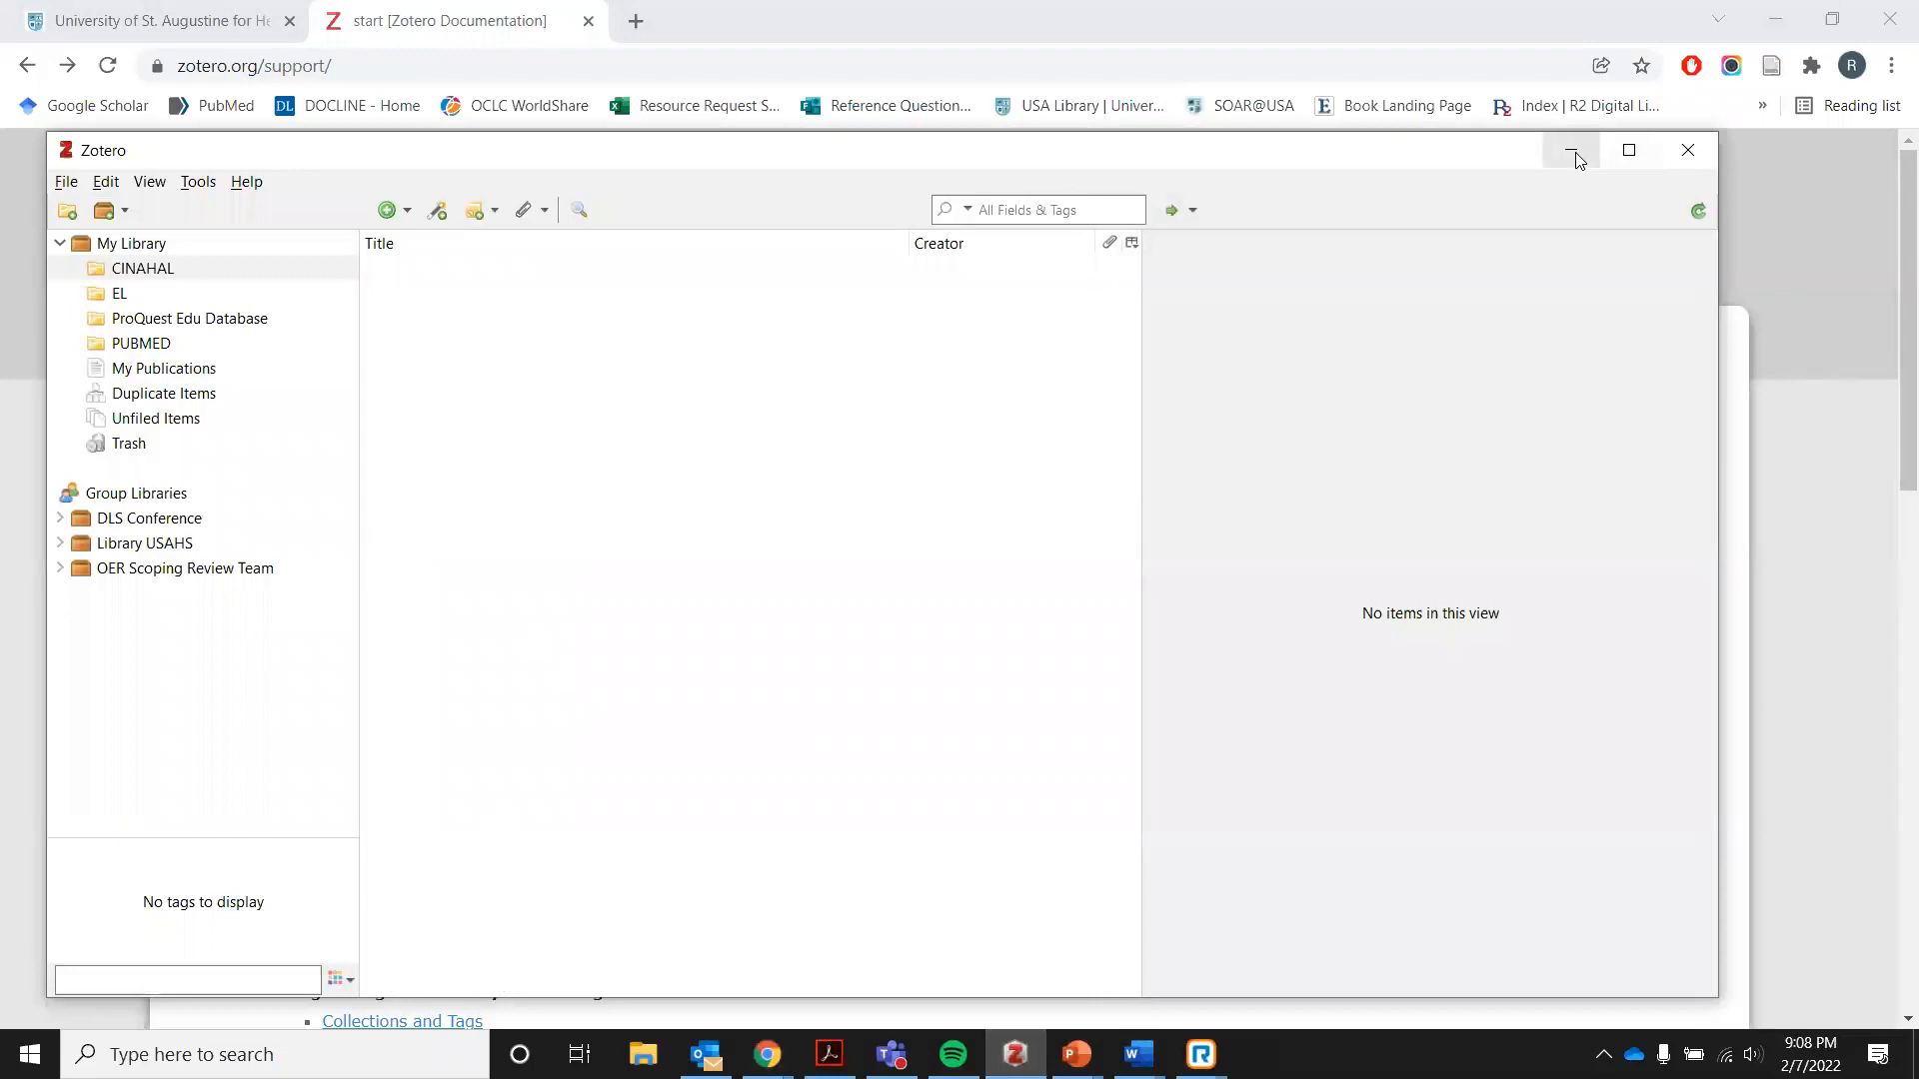
left_click(1569, 151)
right_click(400, 546)
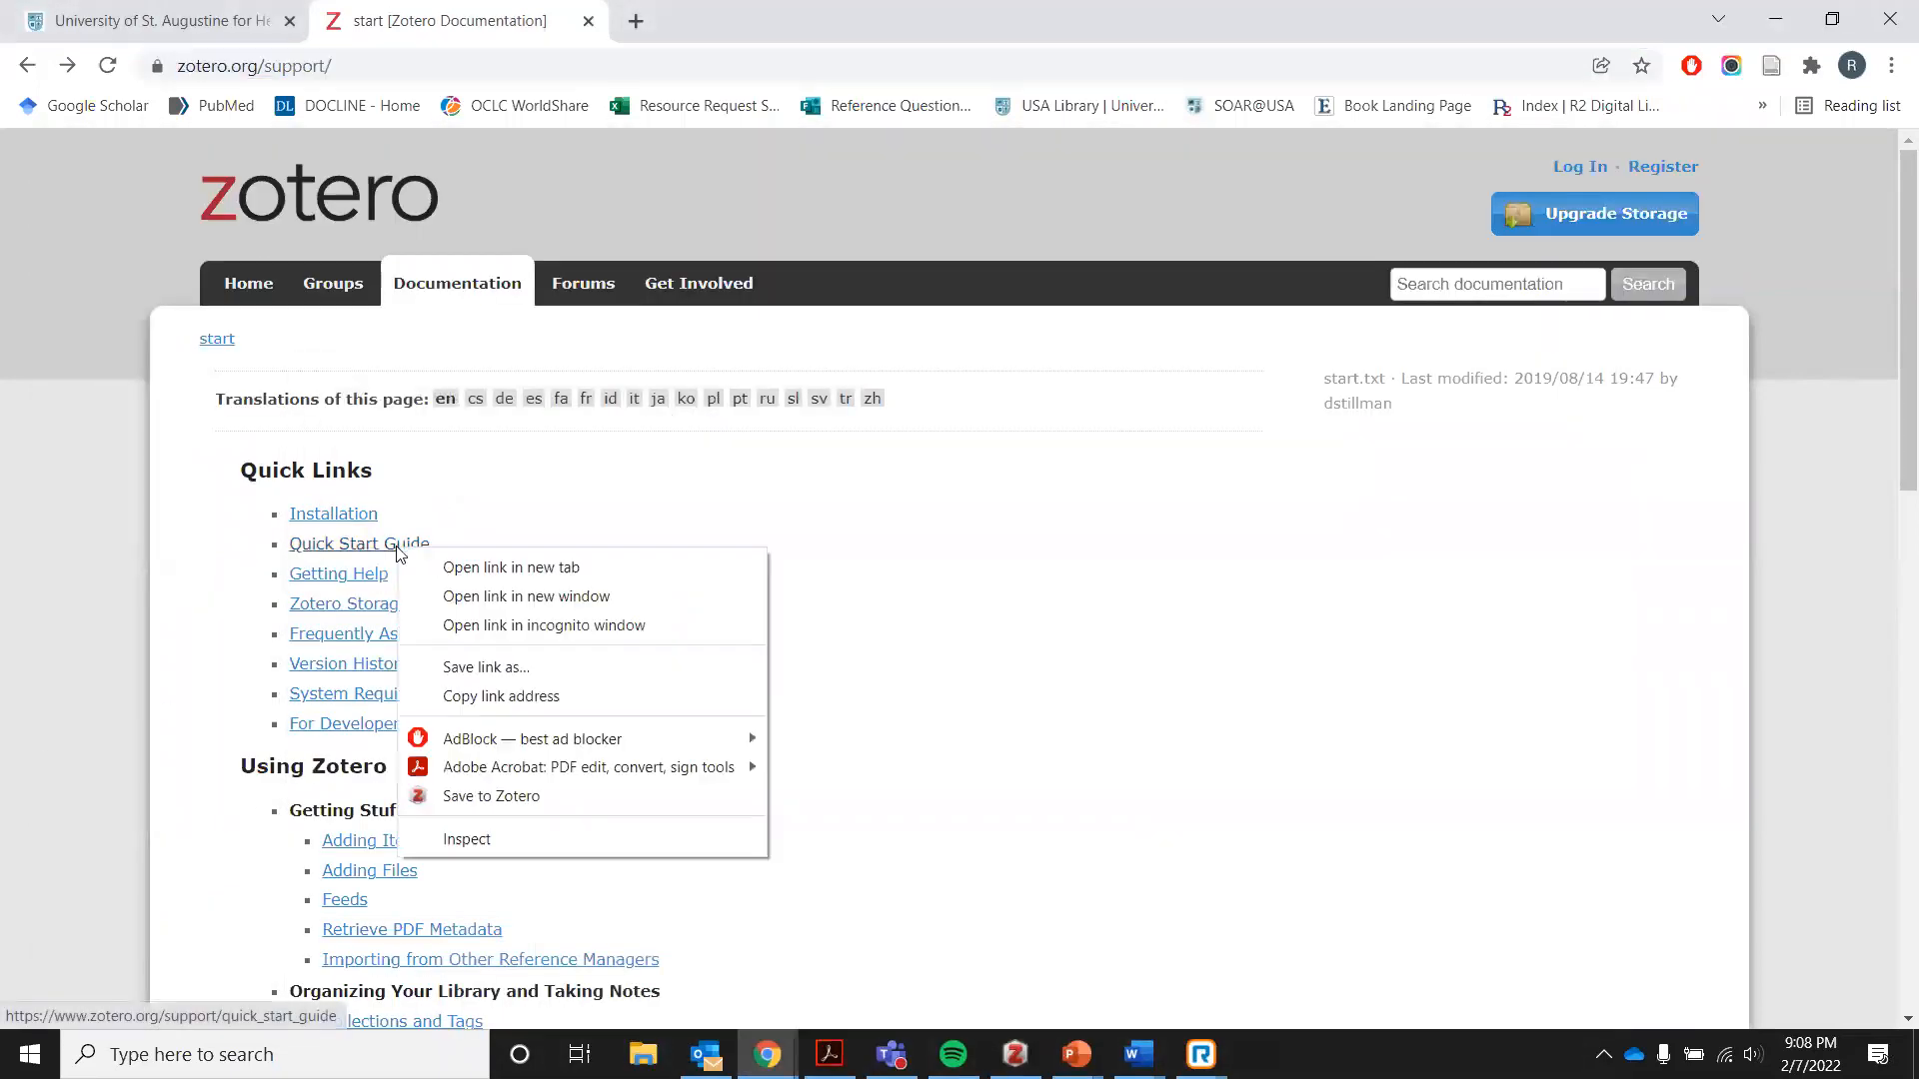
left_click(482, 699)
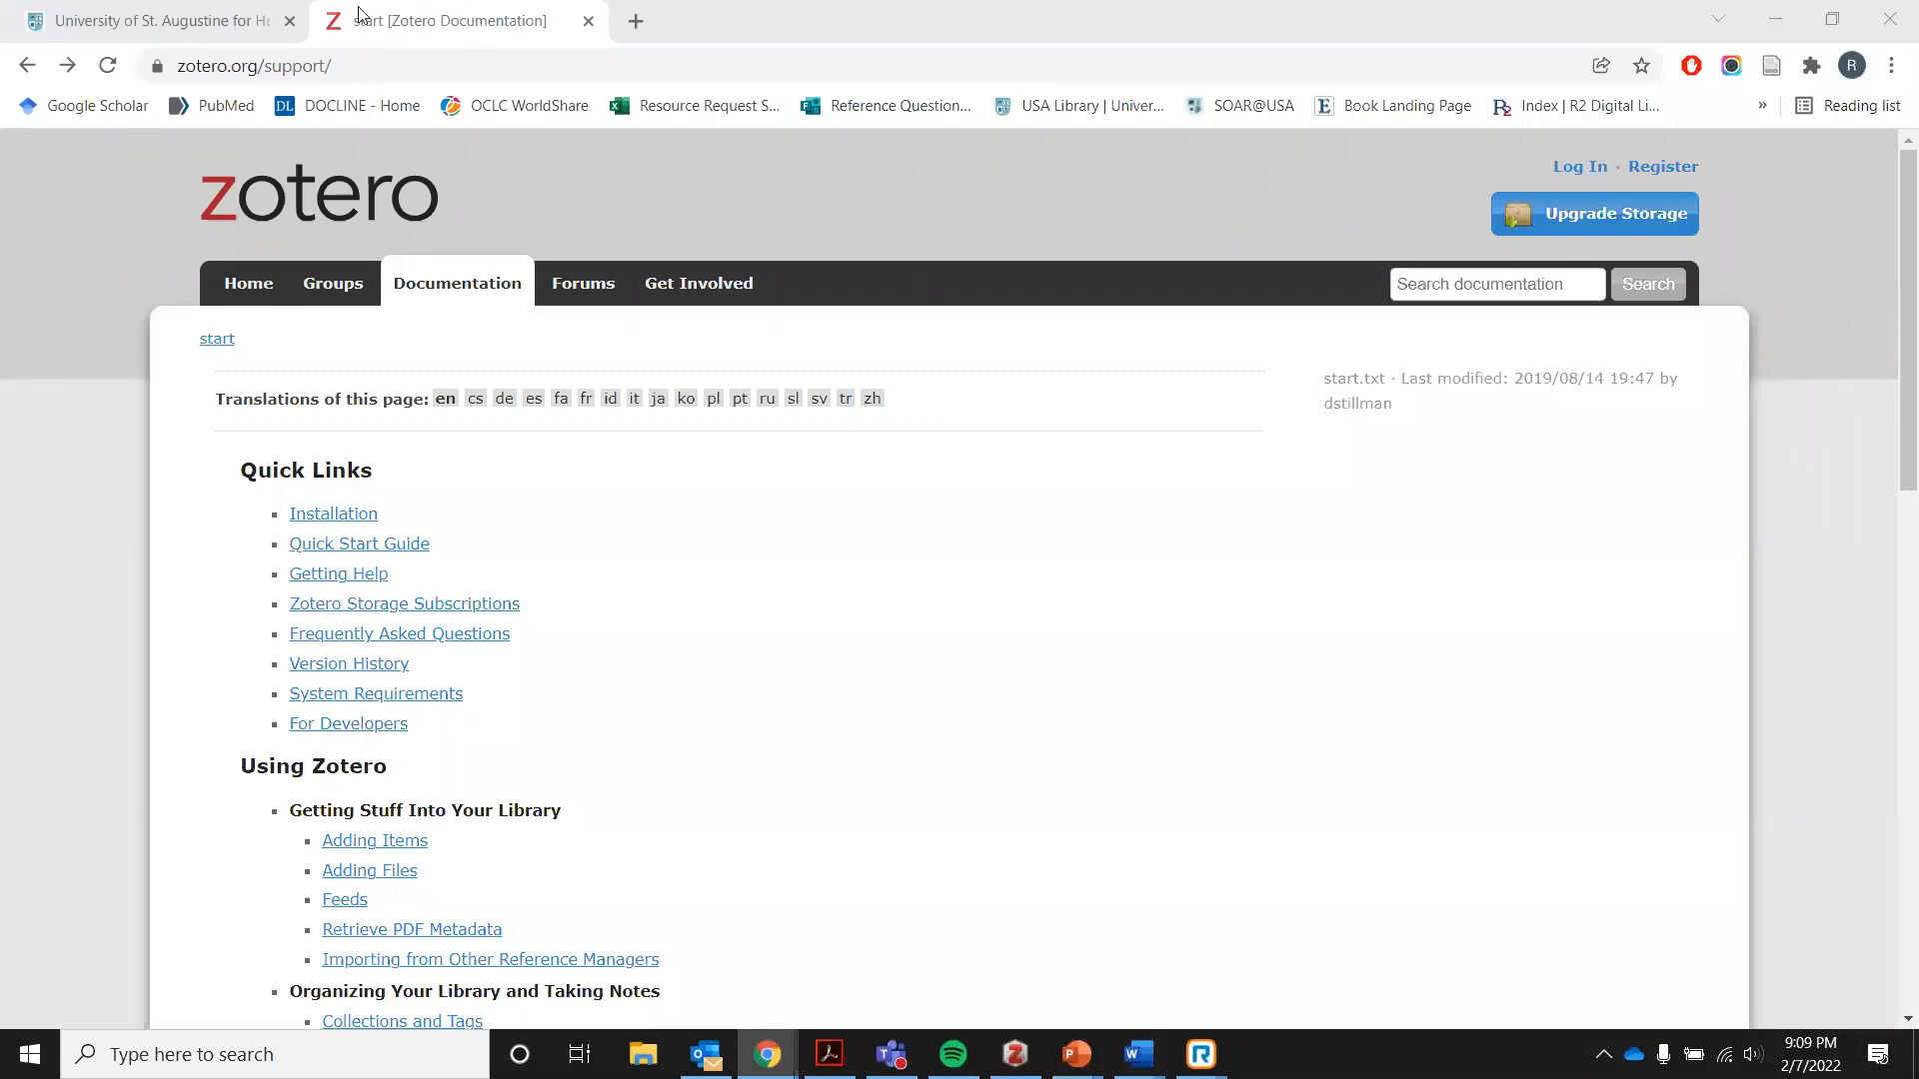
Go back to the Zotero home page and log in to the account with the saved credentials.
left_click(25, 66)
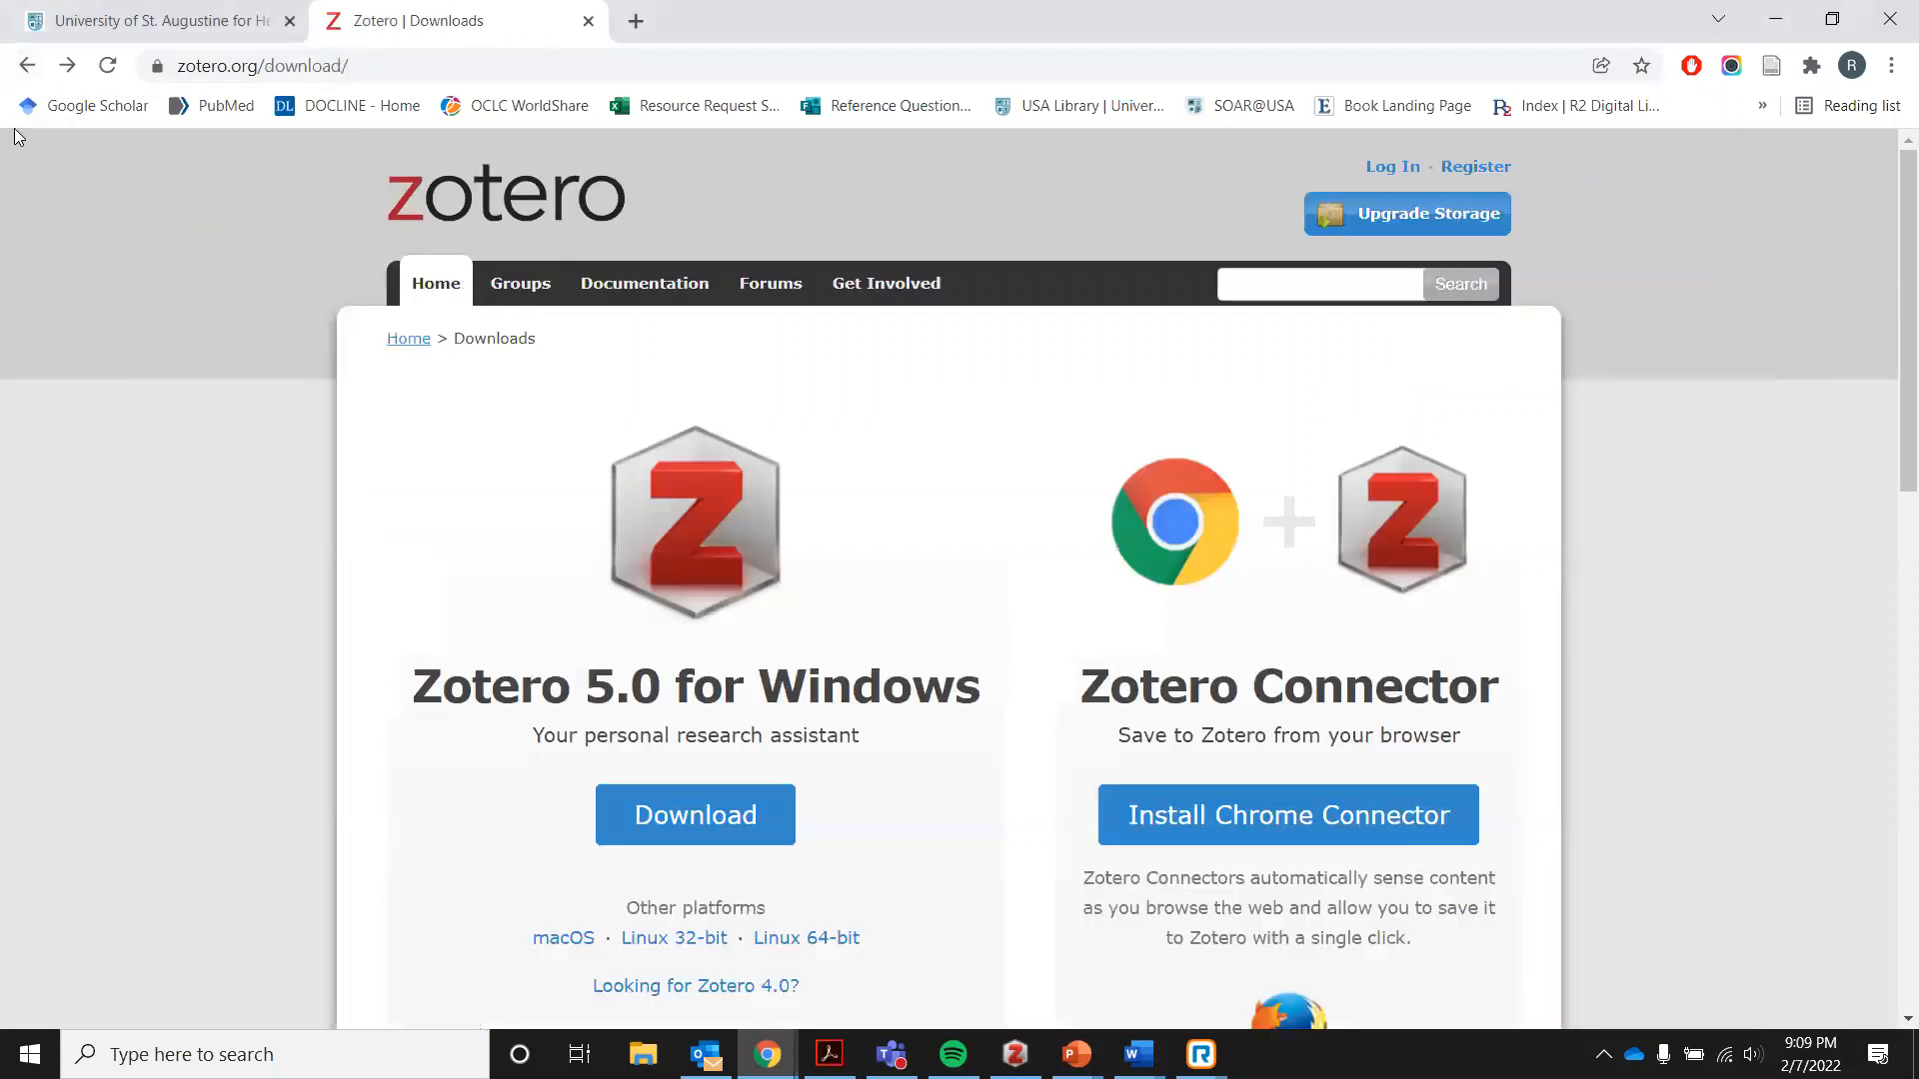
left_click(26, 66)
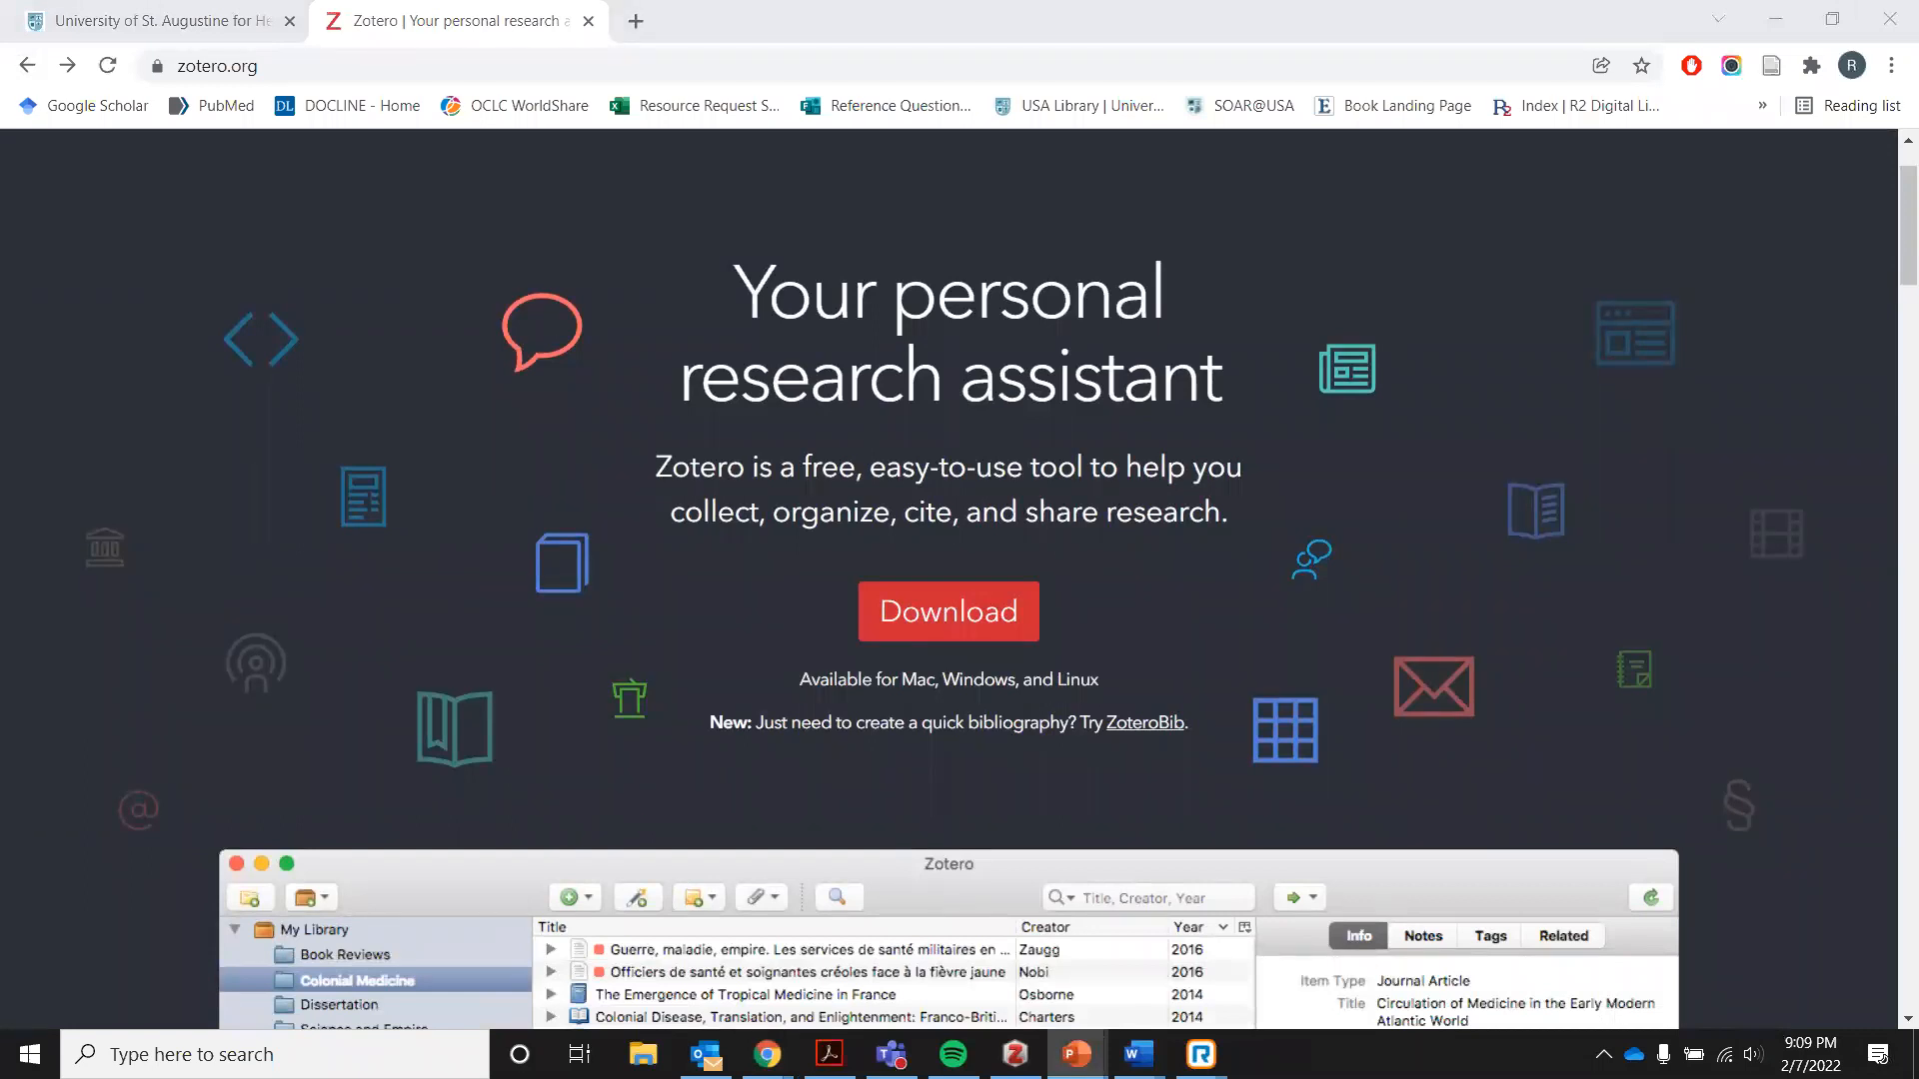
scroll(1379, 335, "up", 2)
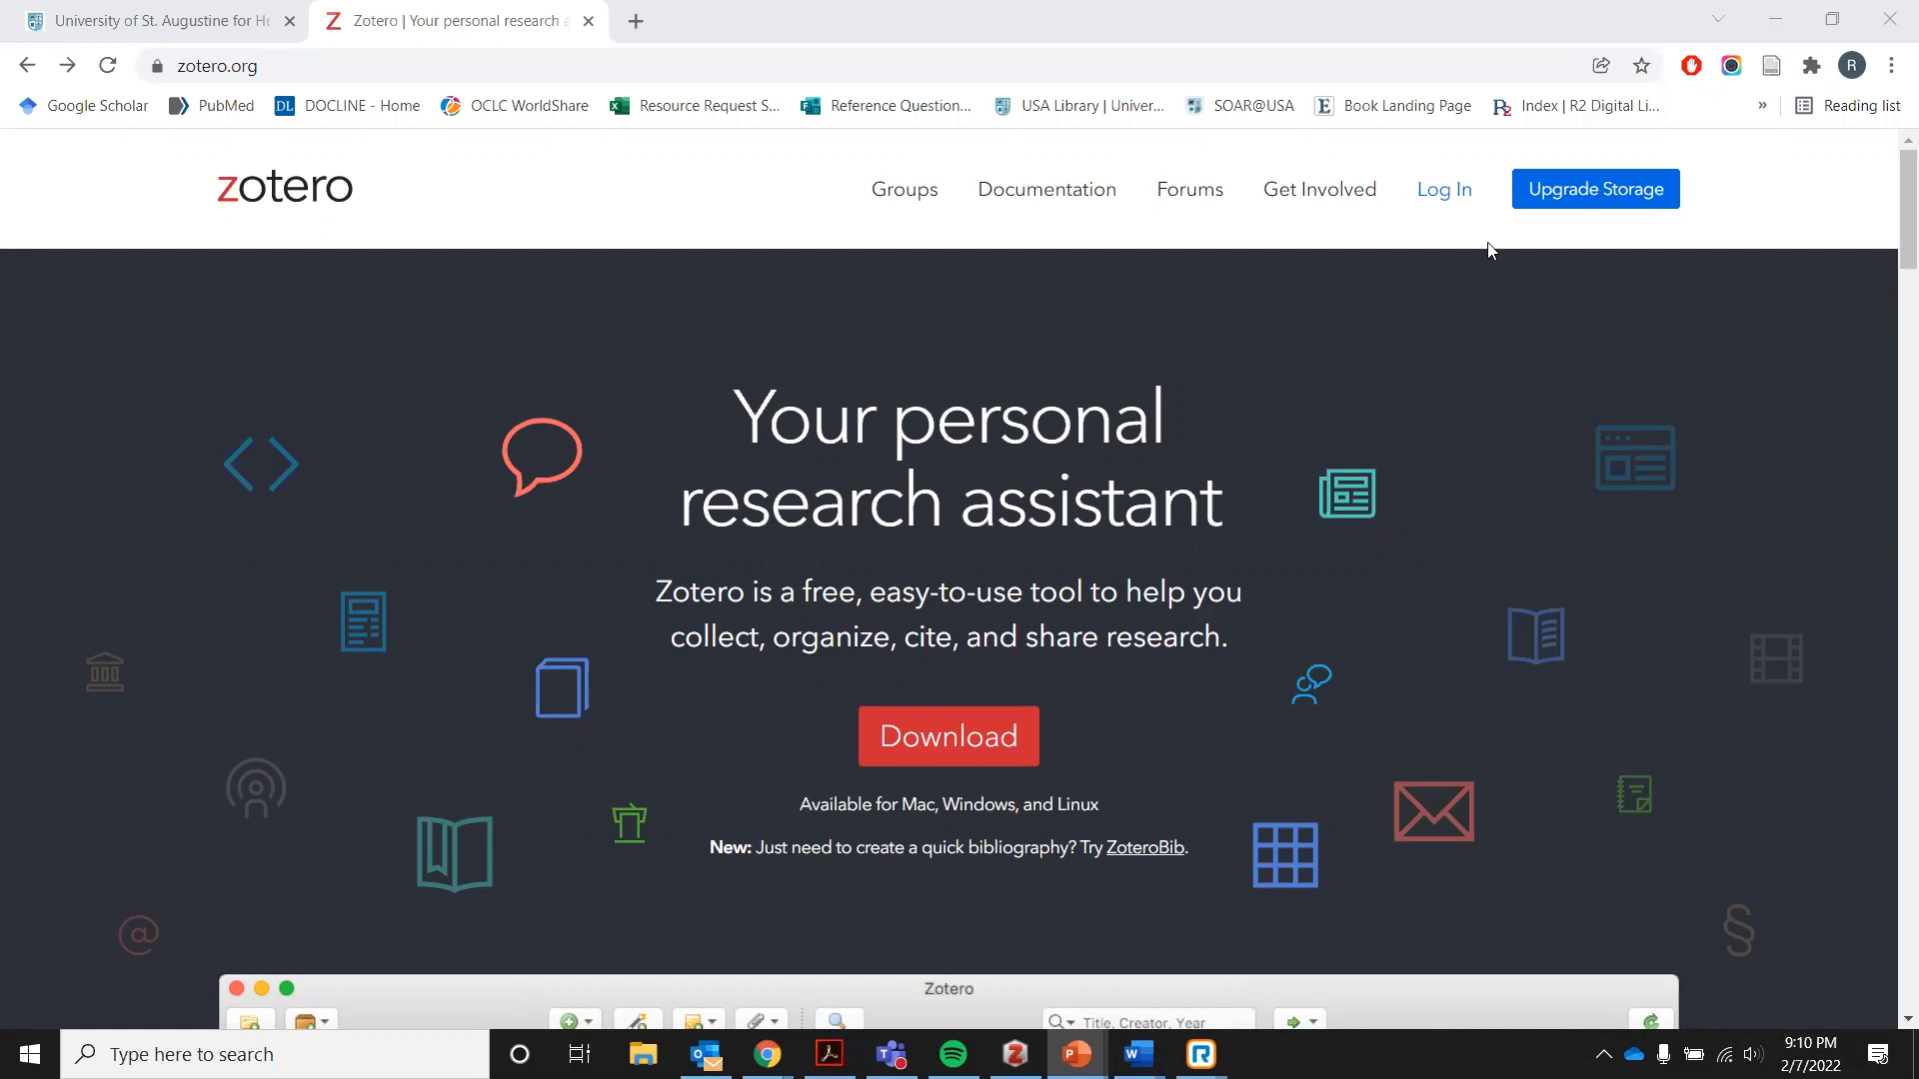
left_click(1435, 194)
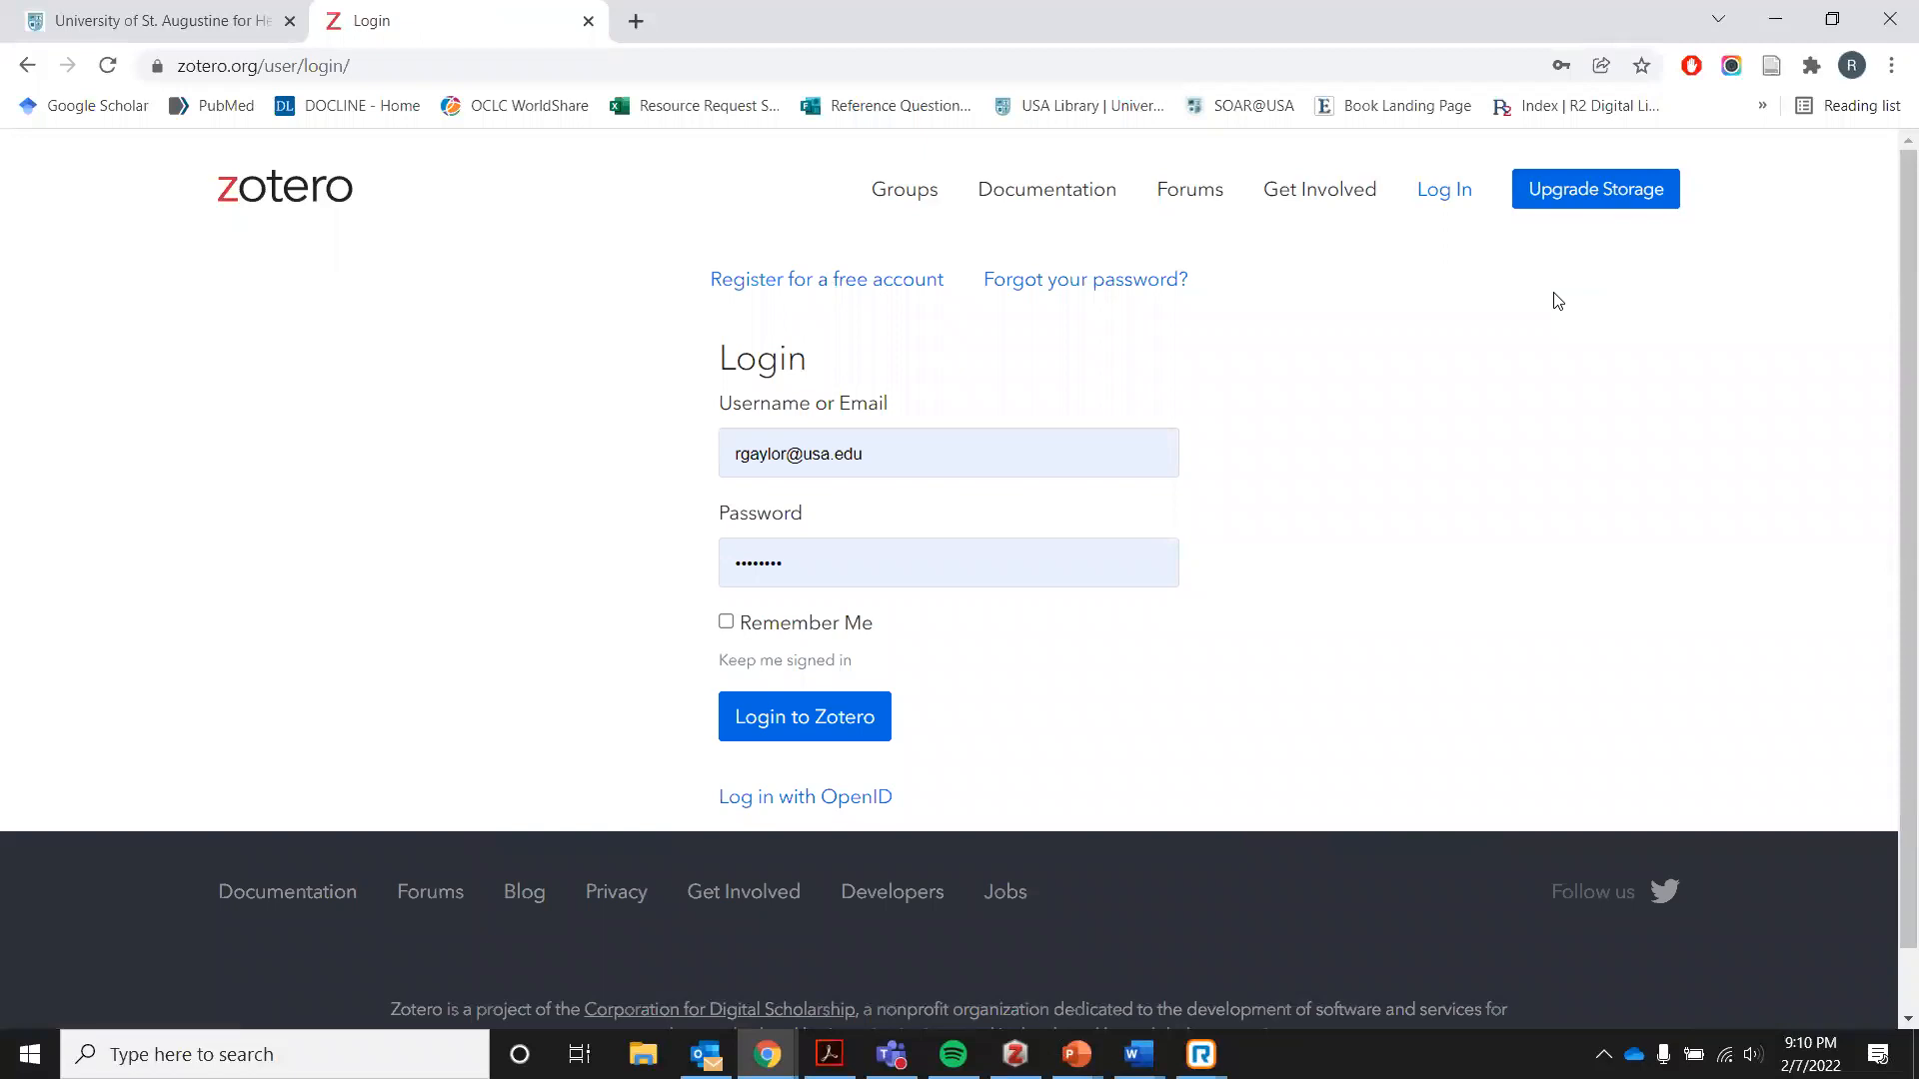
left_click(810, 734)
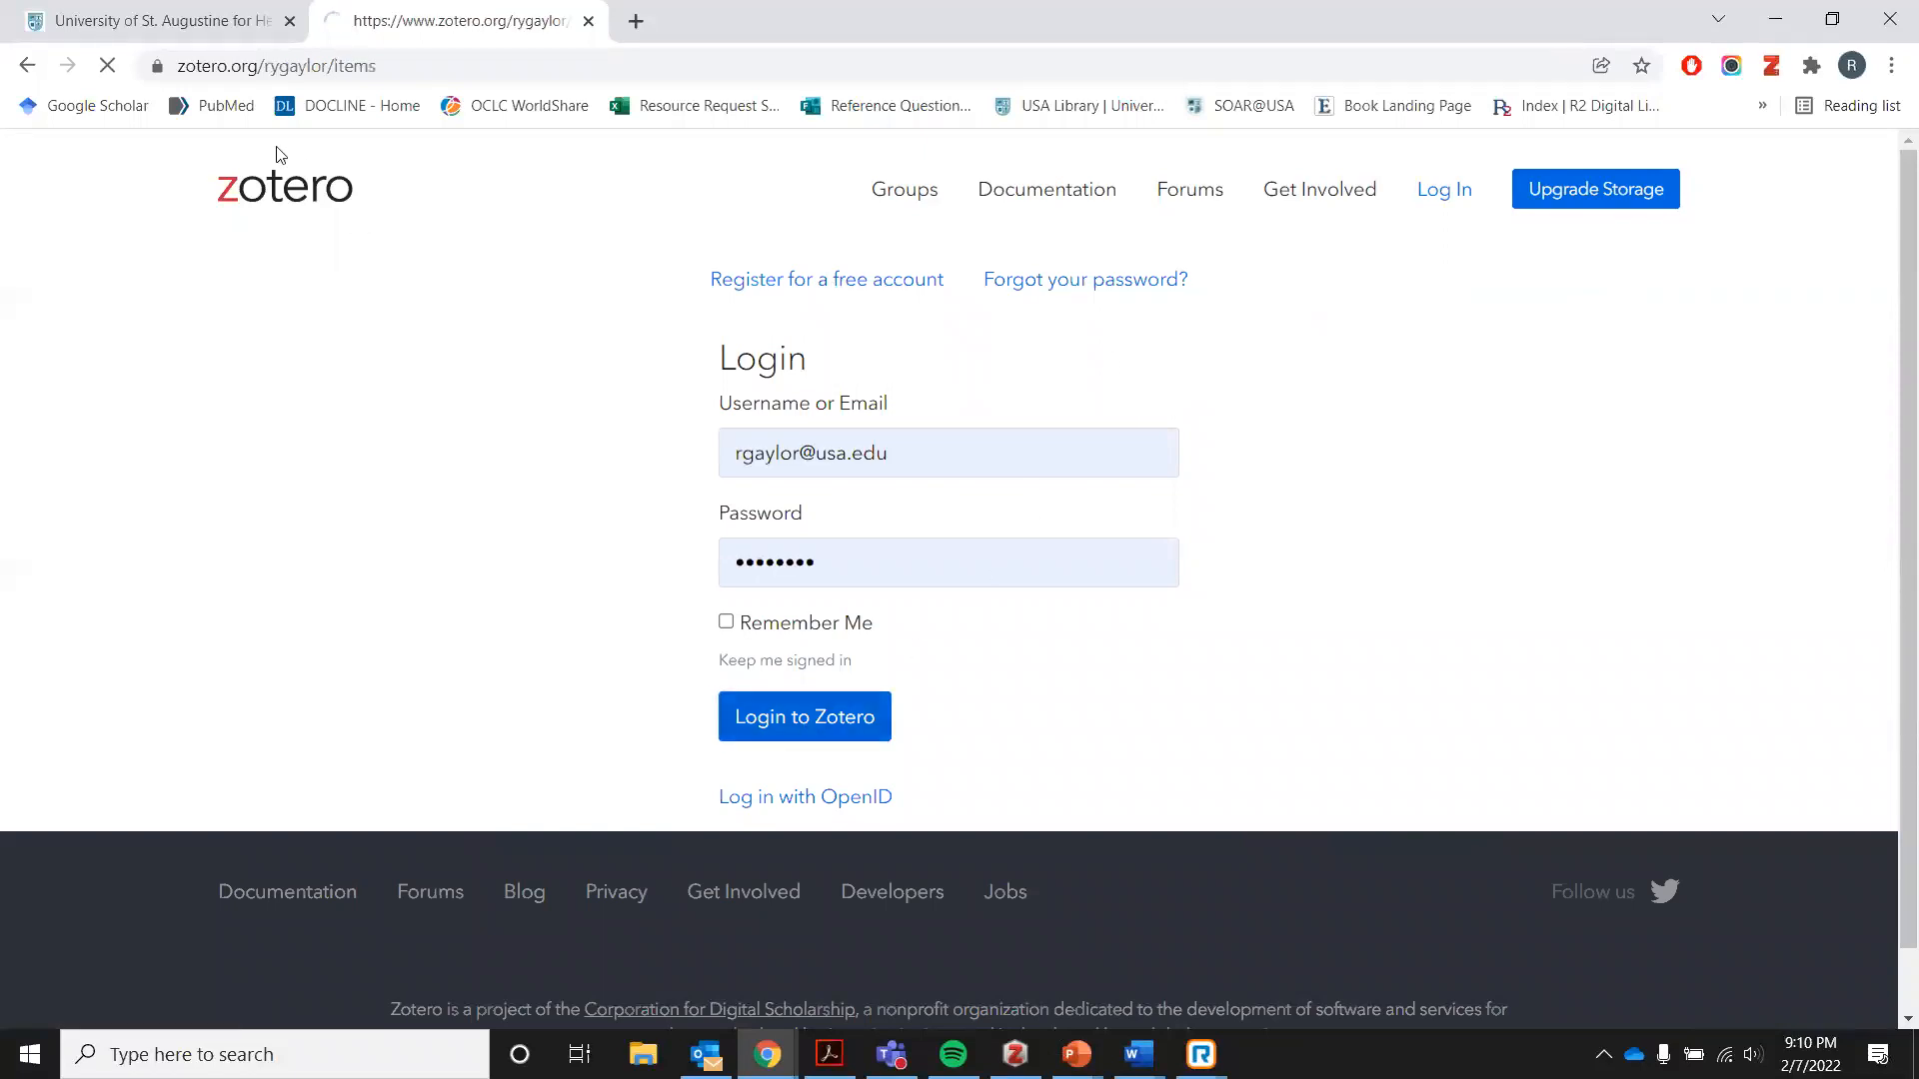
Compare the online Zotero library's collections with those in the Zotero desktop app, and close the web library's tab.
left_click(241, 30)
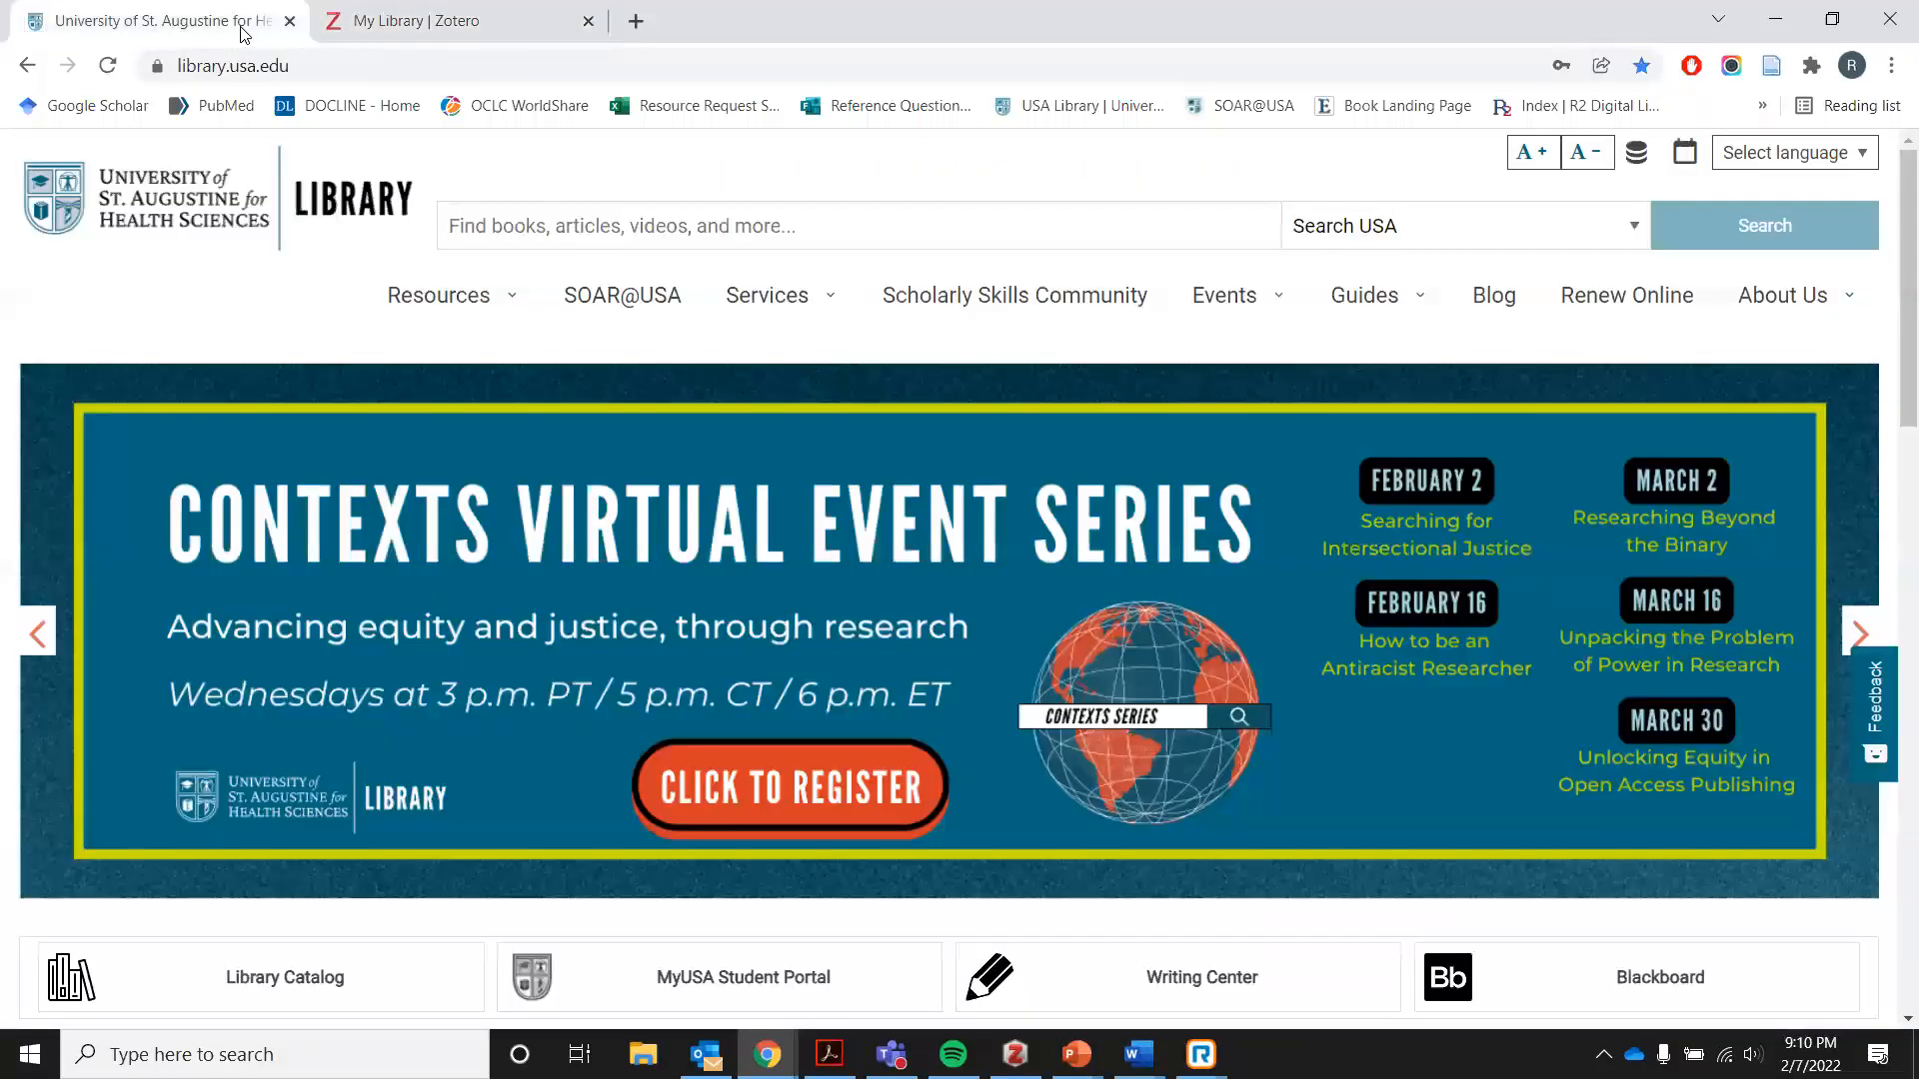
left_click(425, 20)
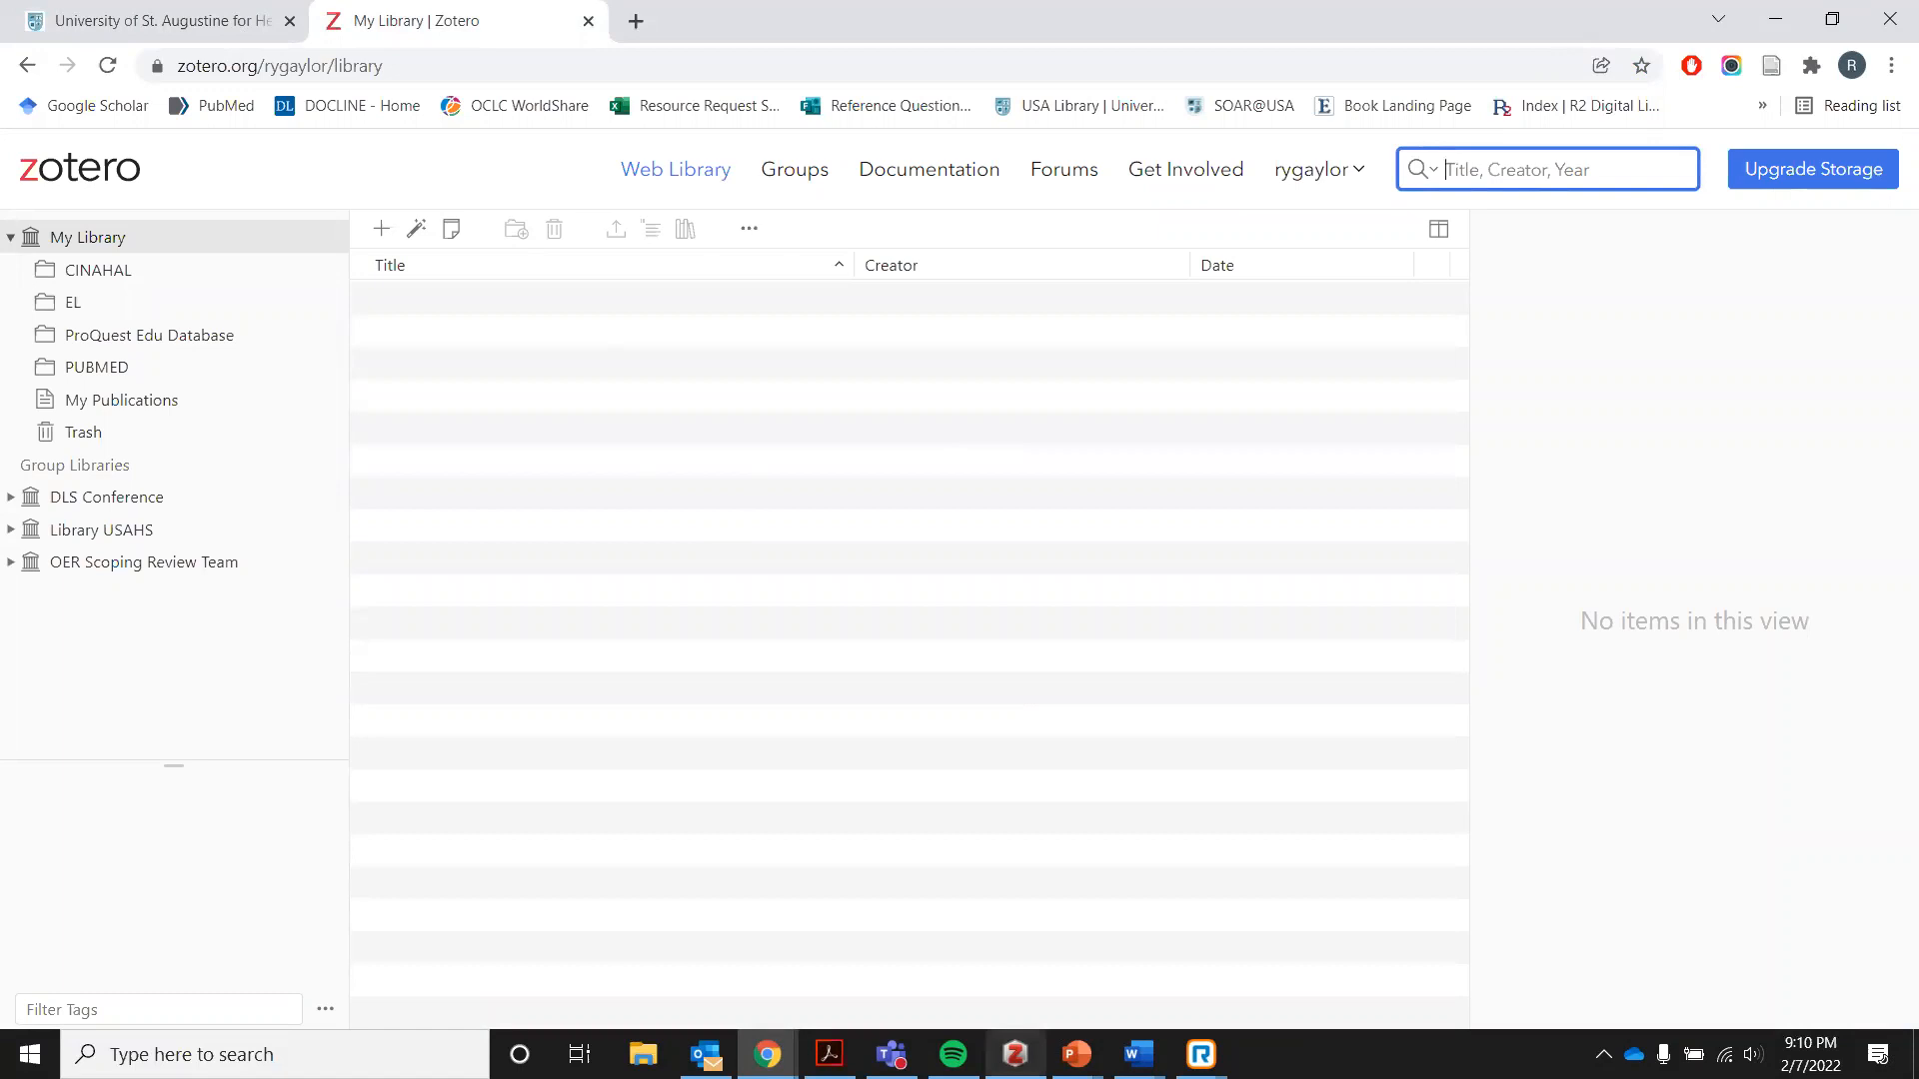
mouse_move(1015, 1055)
left_click(1004, 965)
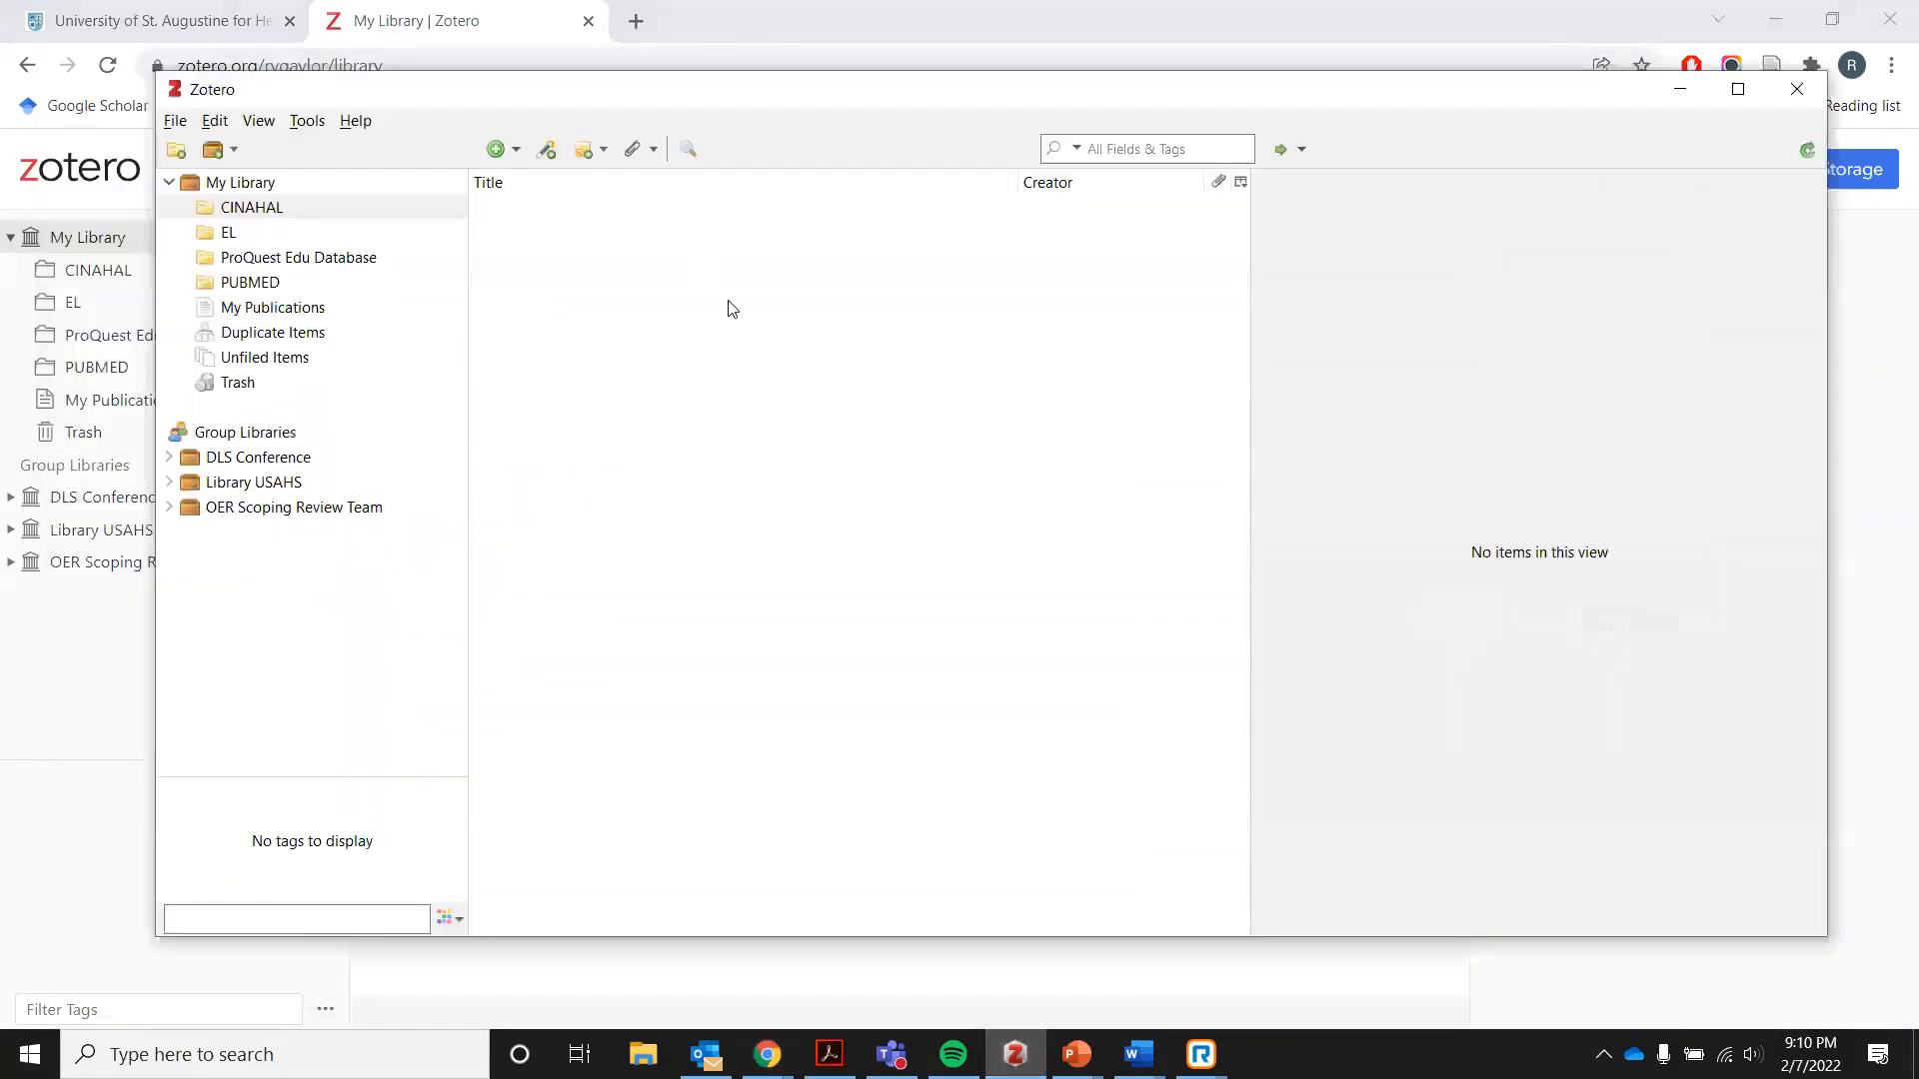
left_click(1681, 95)
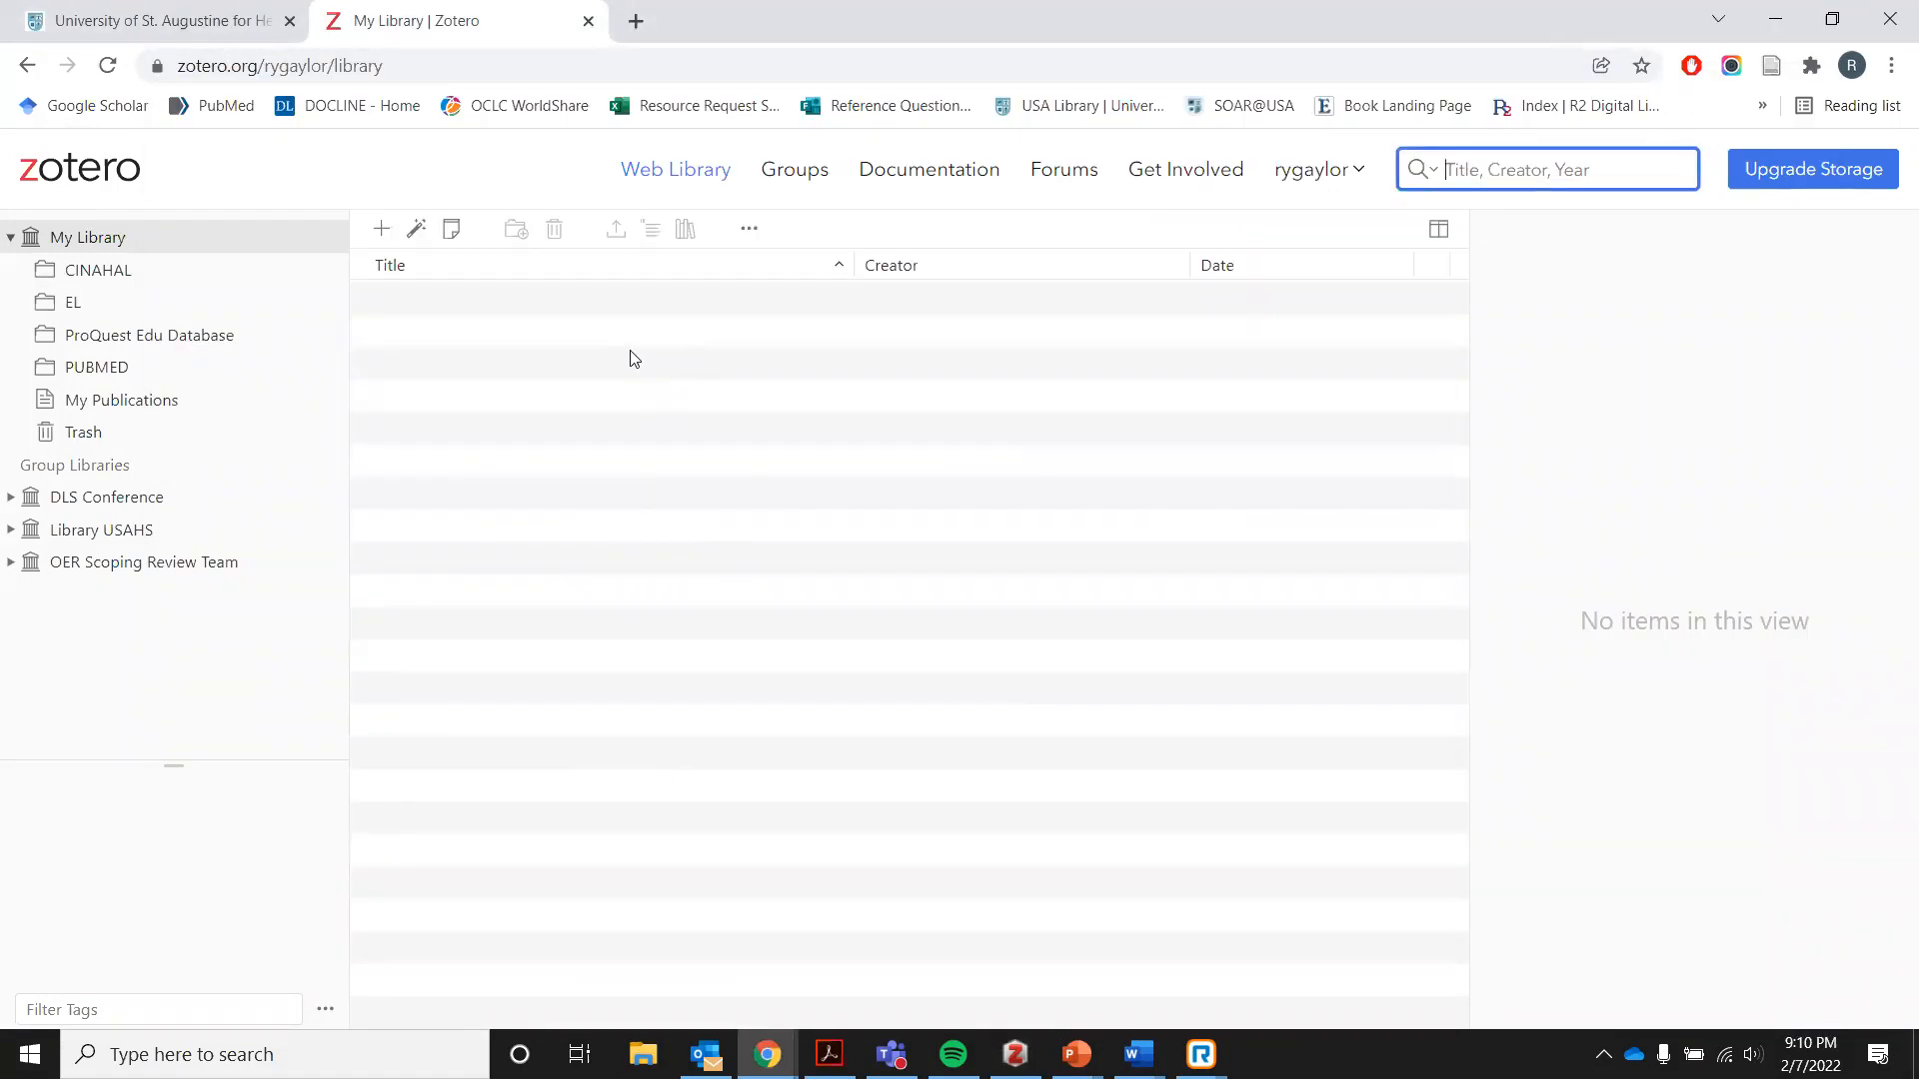
left_click(589, 21)
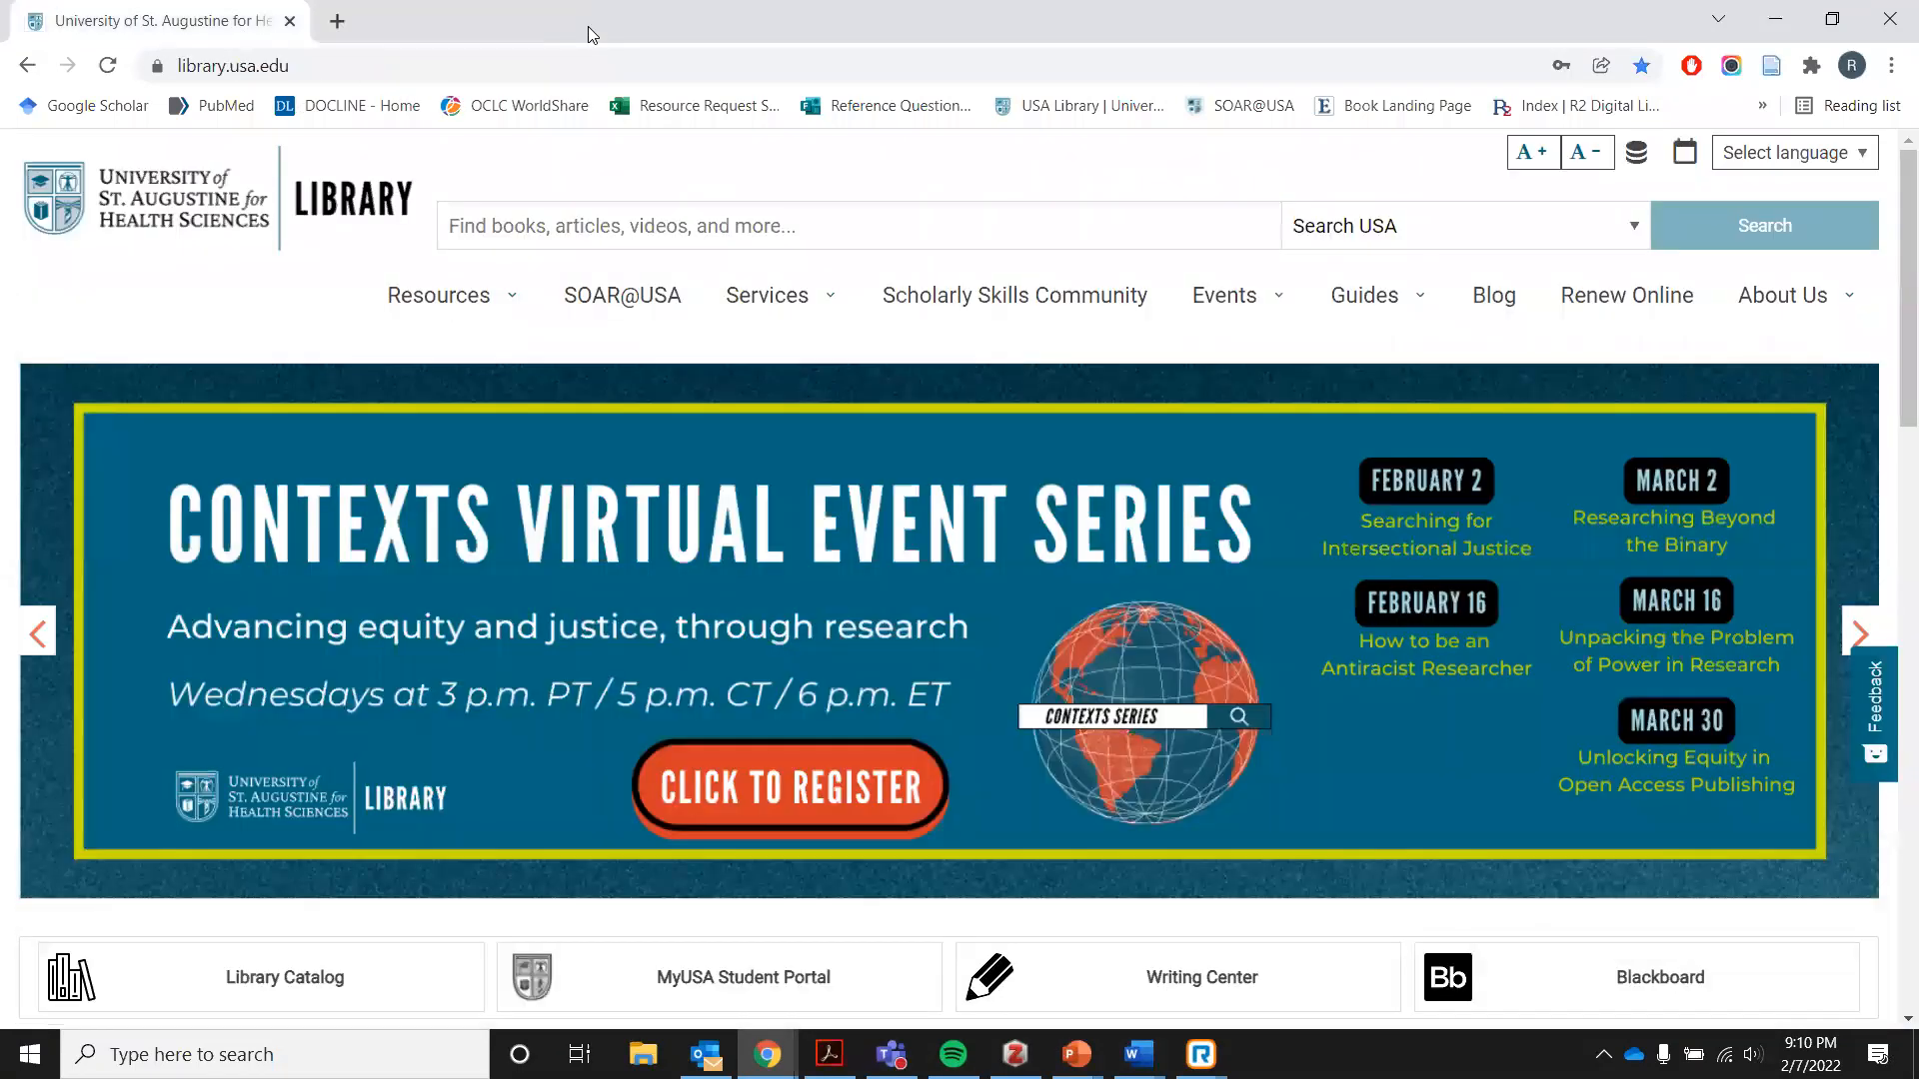
Search the university library's resources for "knee osteoarthritis".
left_click(647, 222)
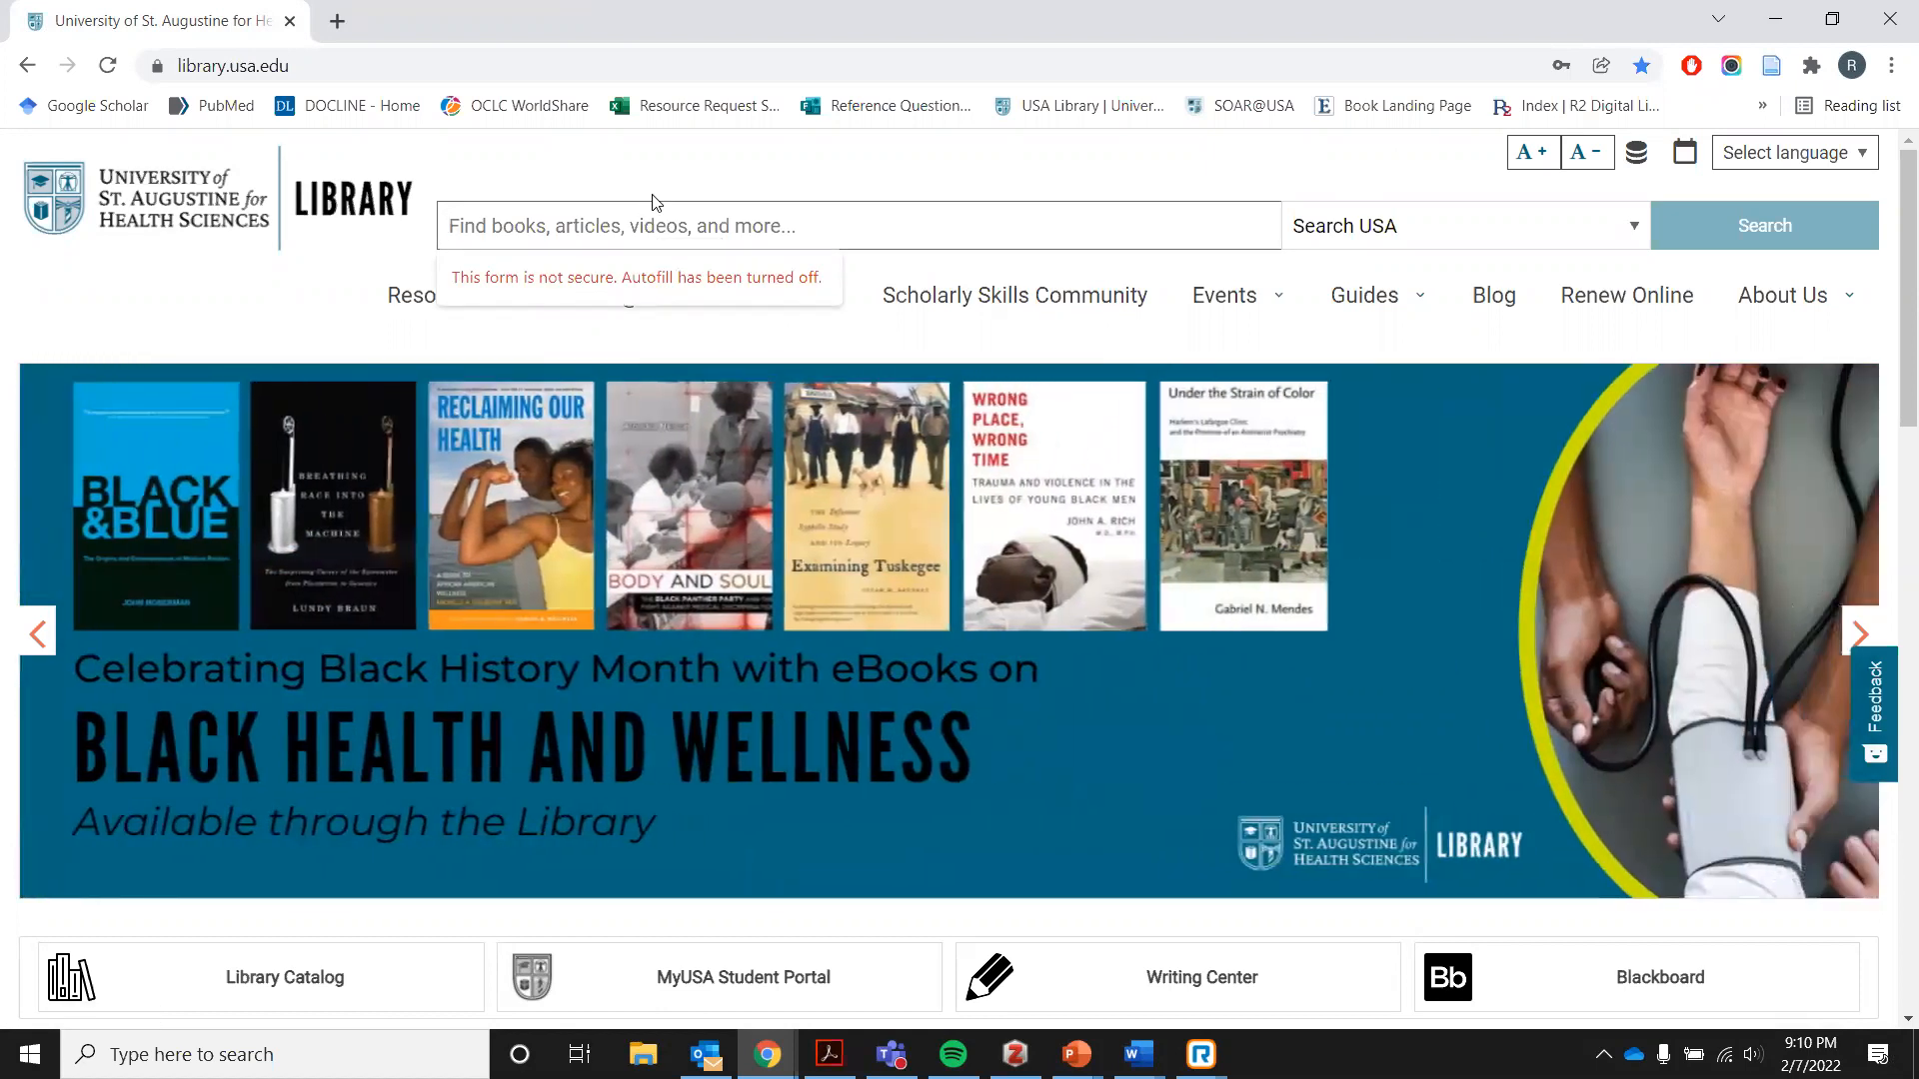
type("knee ")
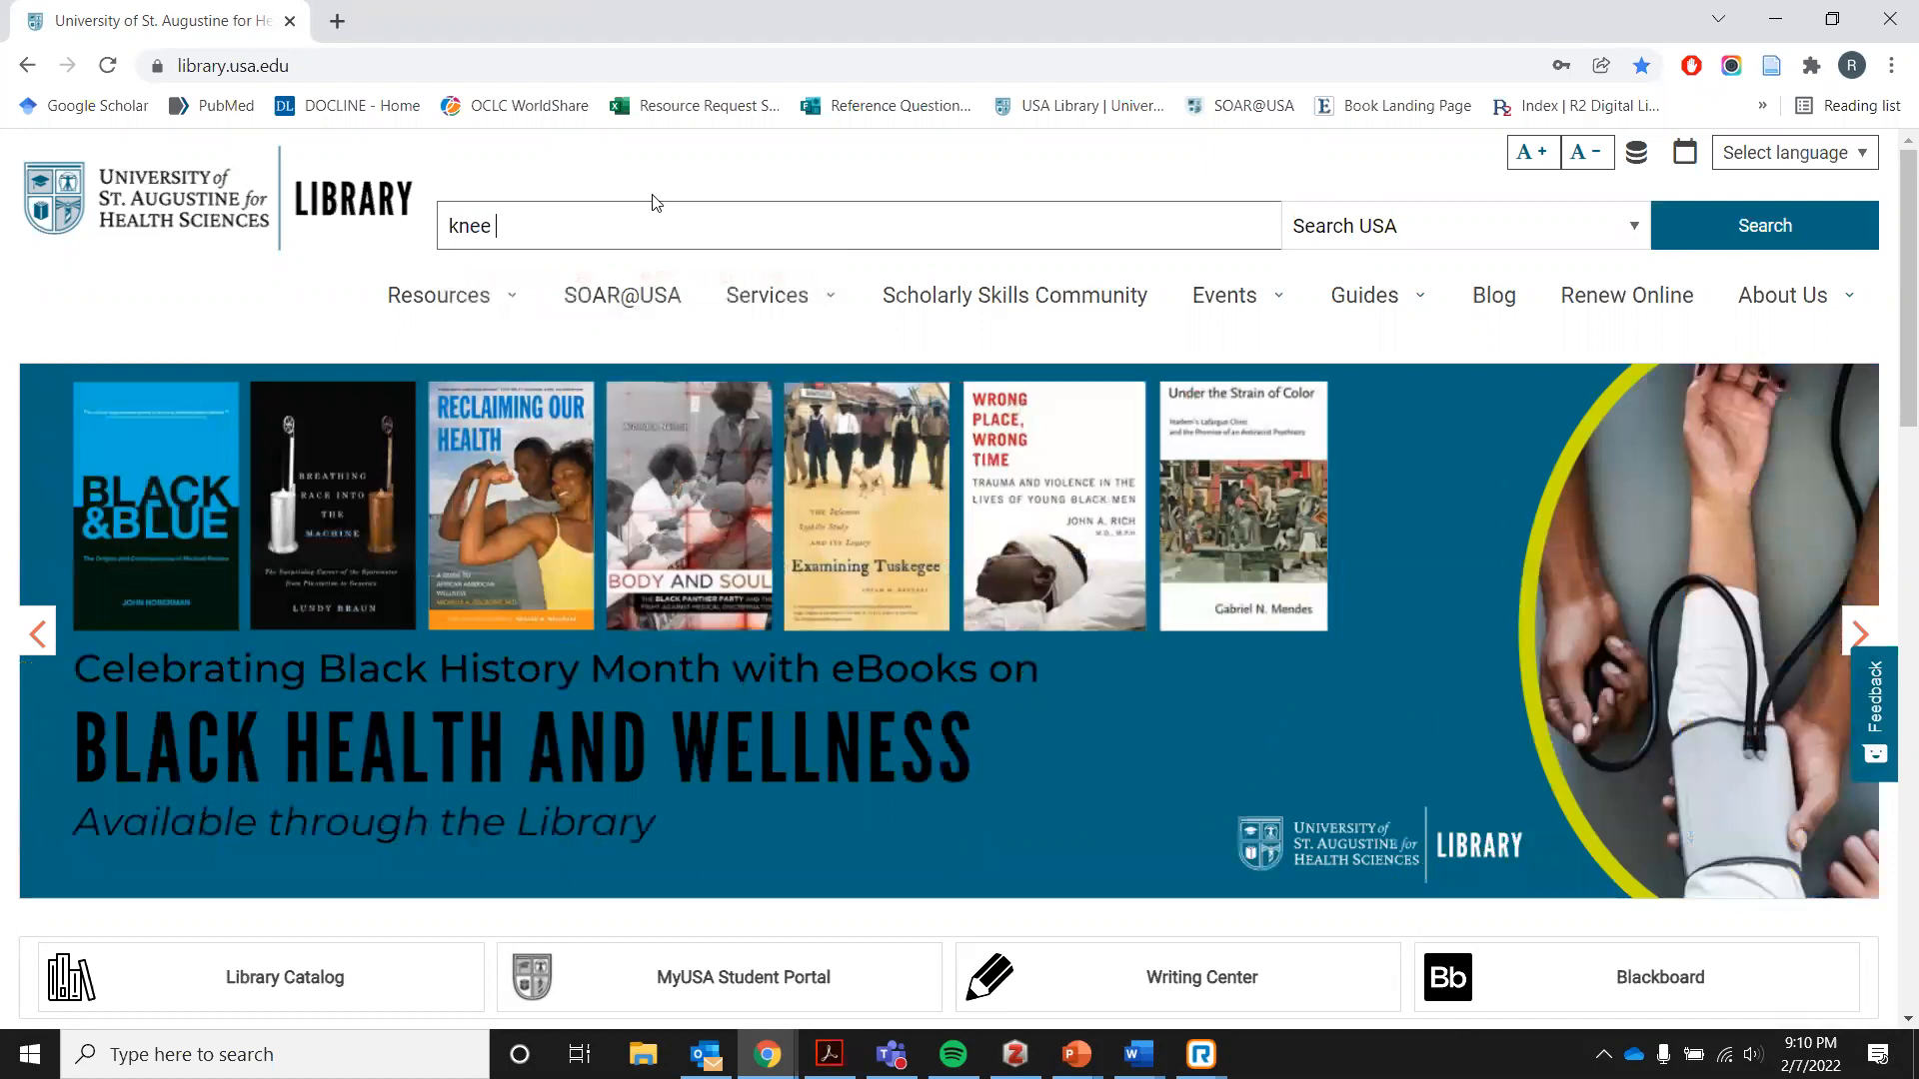
type("osteoarthritis")
key("Return")
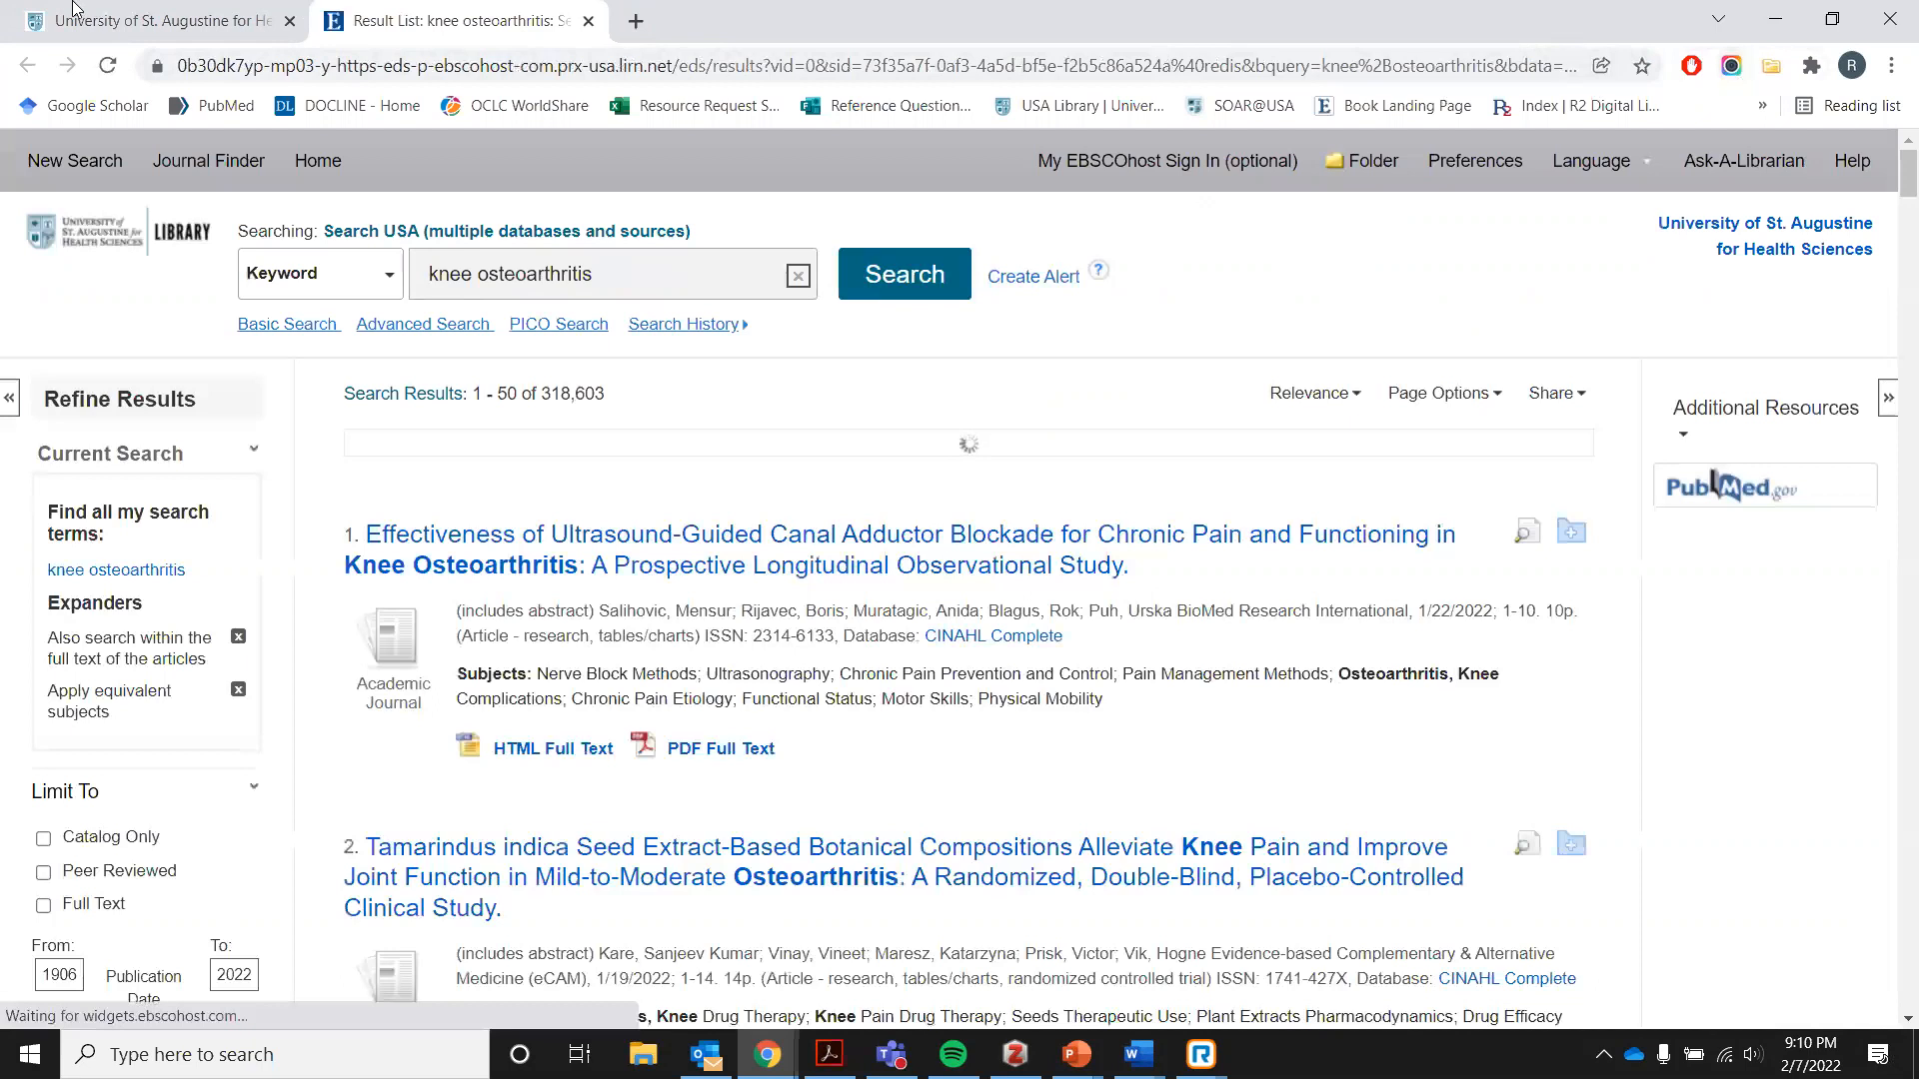
Compare the Zotero Connector on the library home page and the results list, and view its item selector without saving anything.
left_click(125, 18)
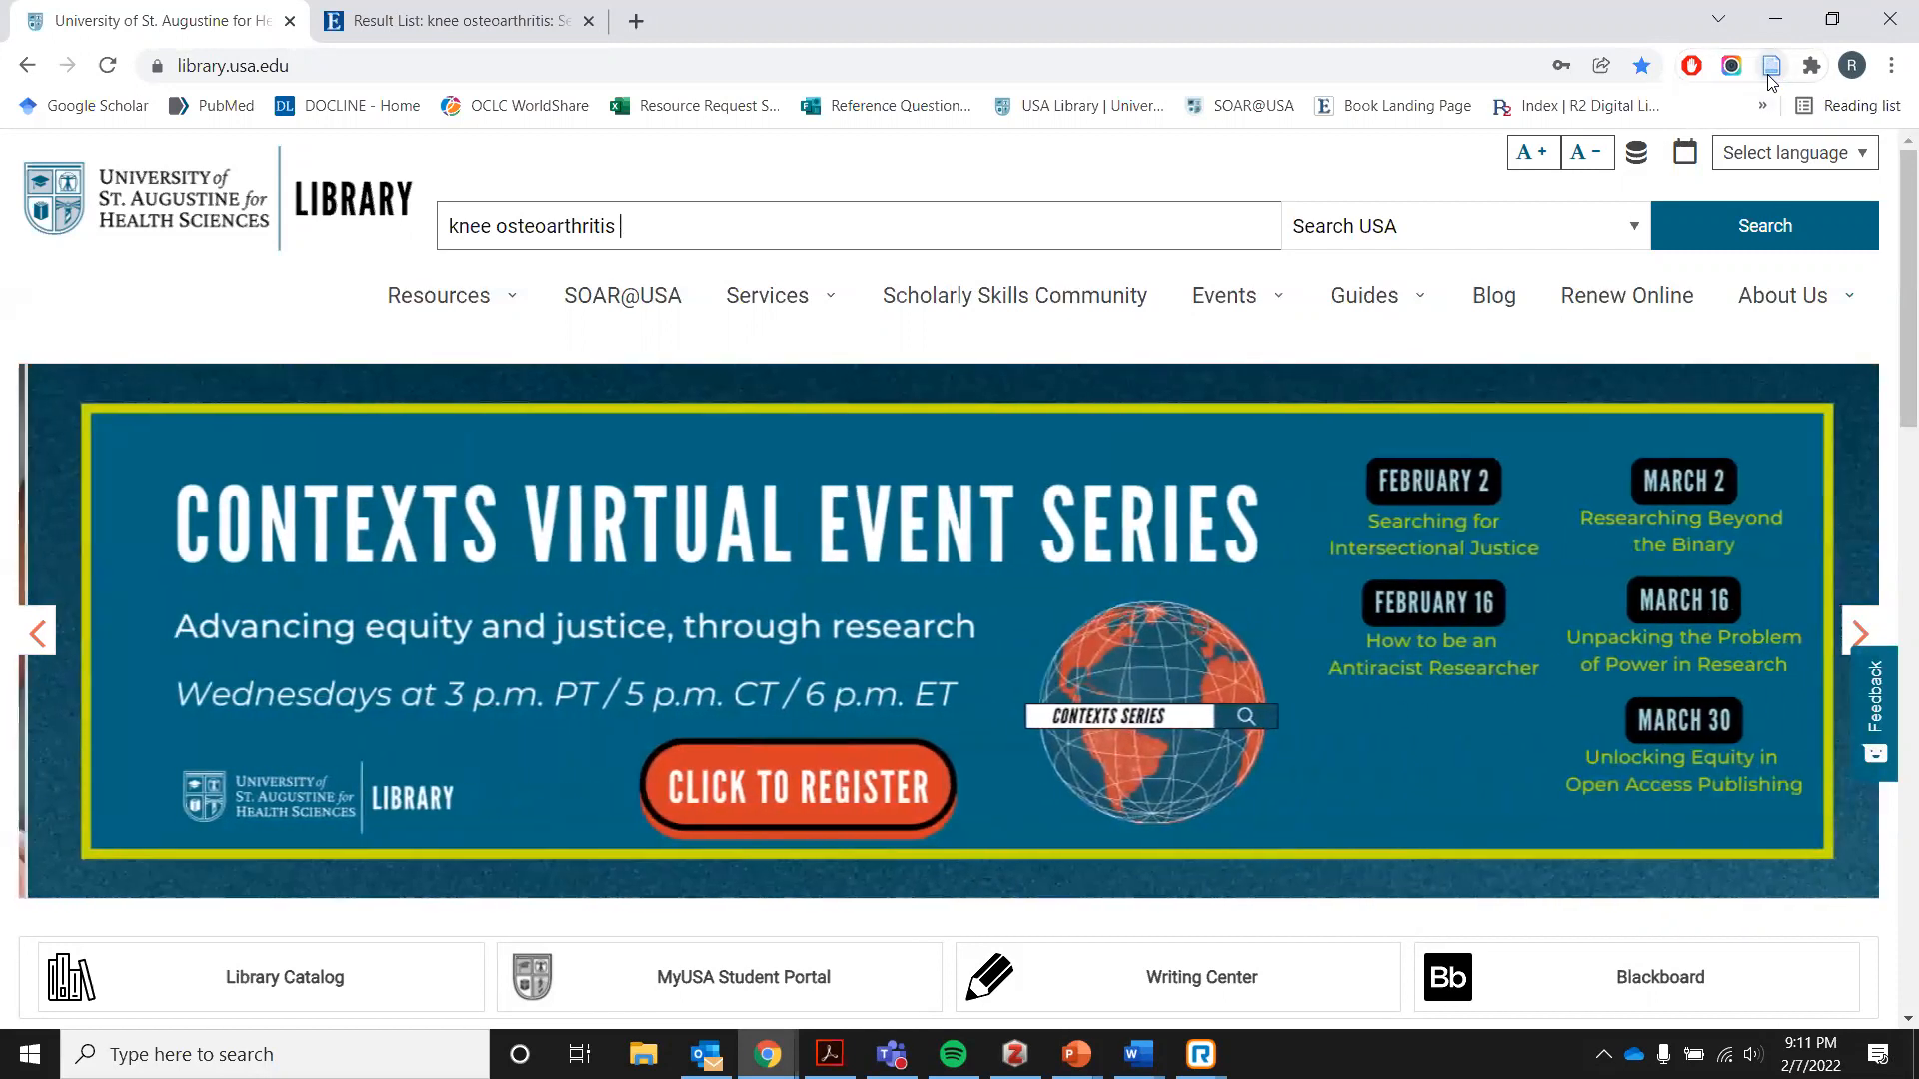
left_click(512, 16)
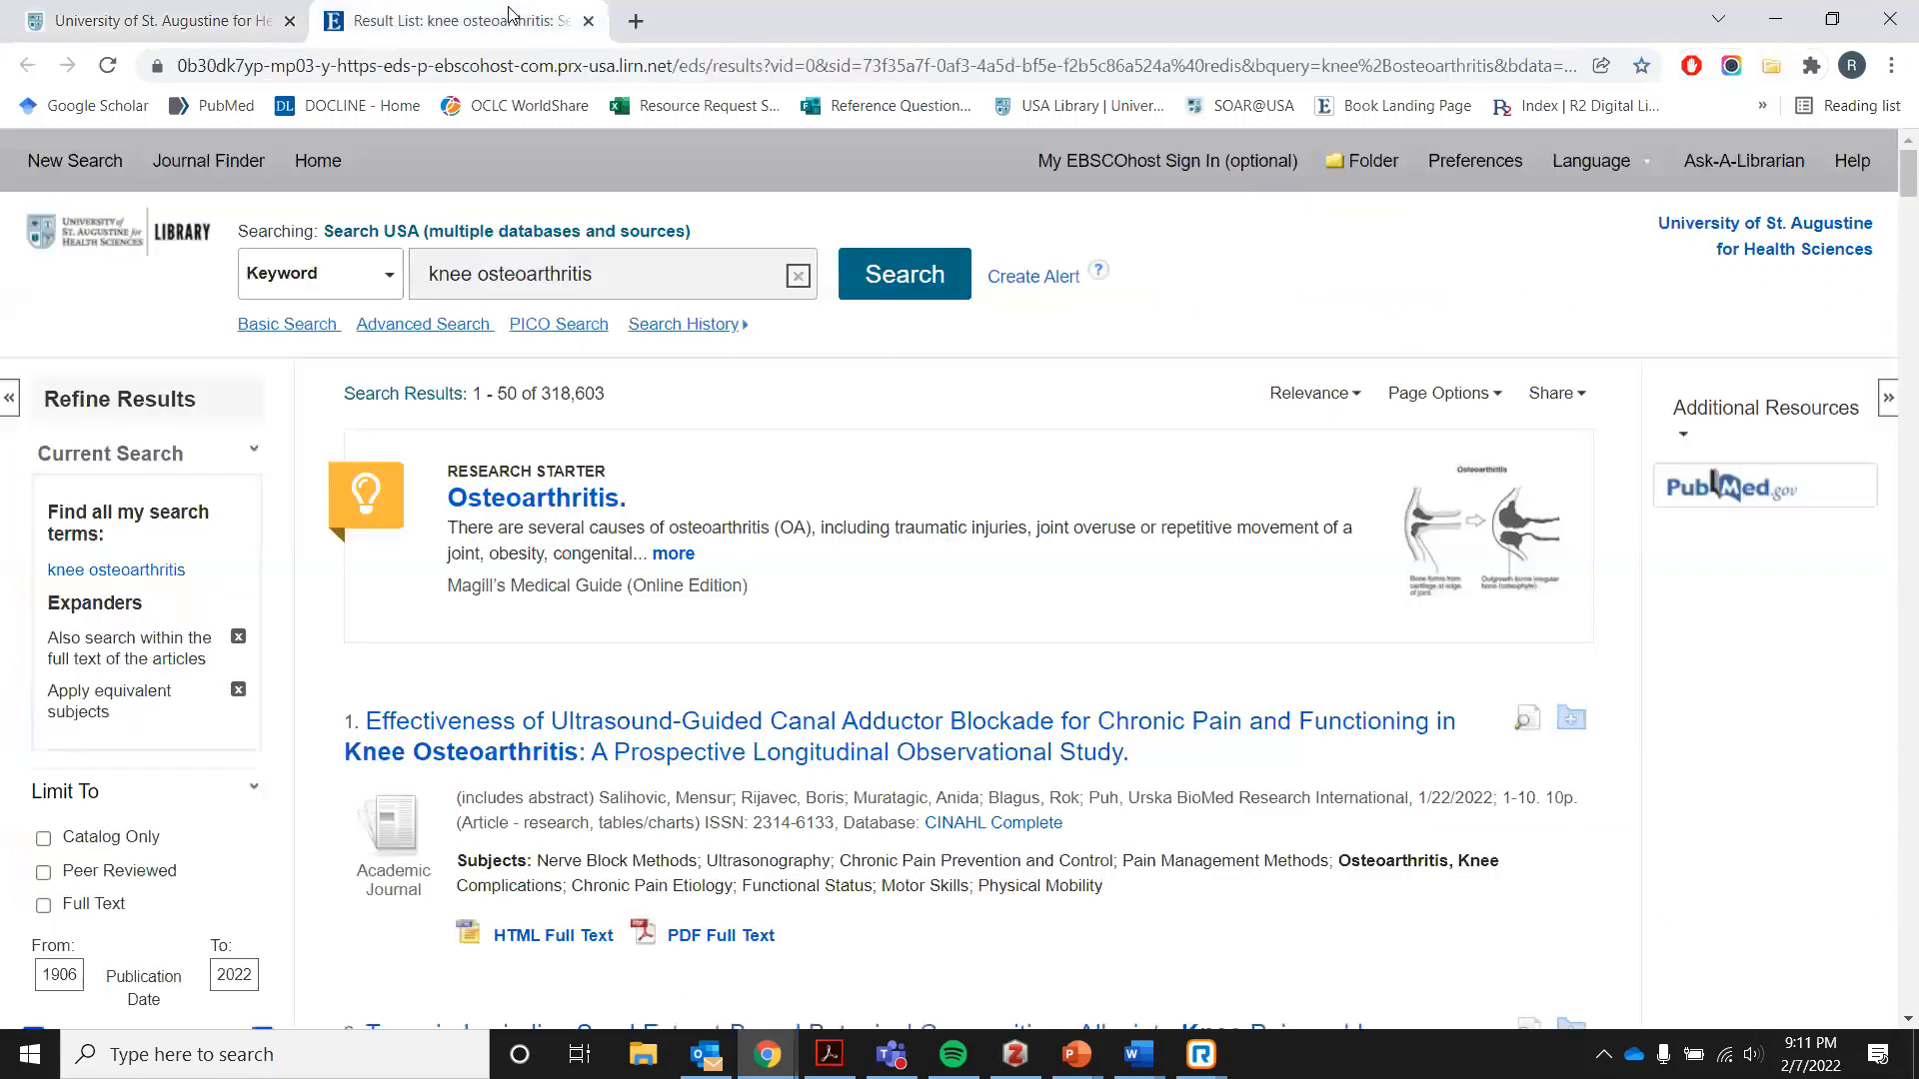
left_click(1772, 70)
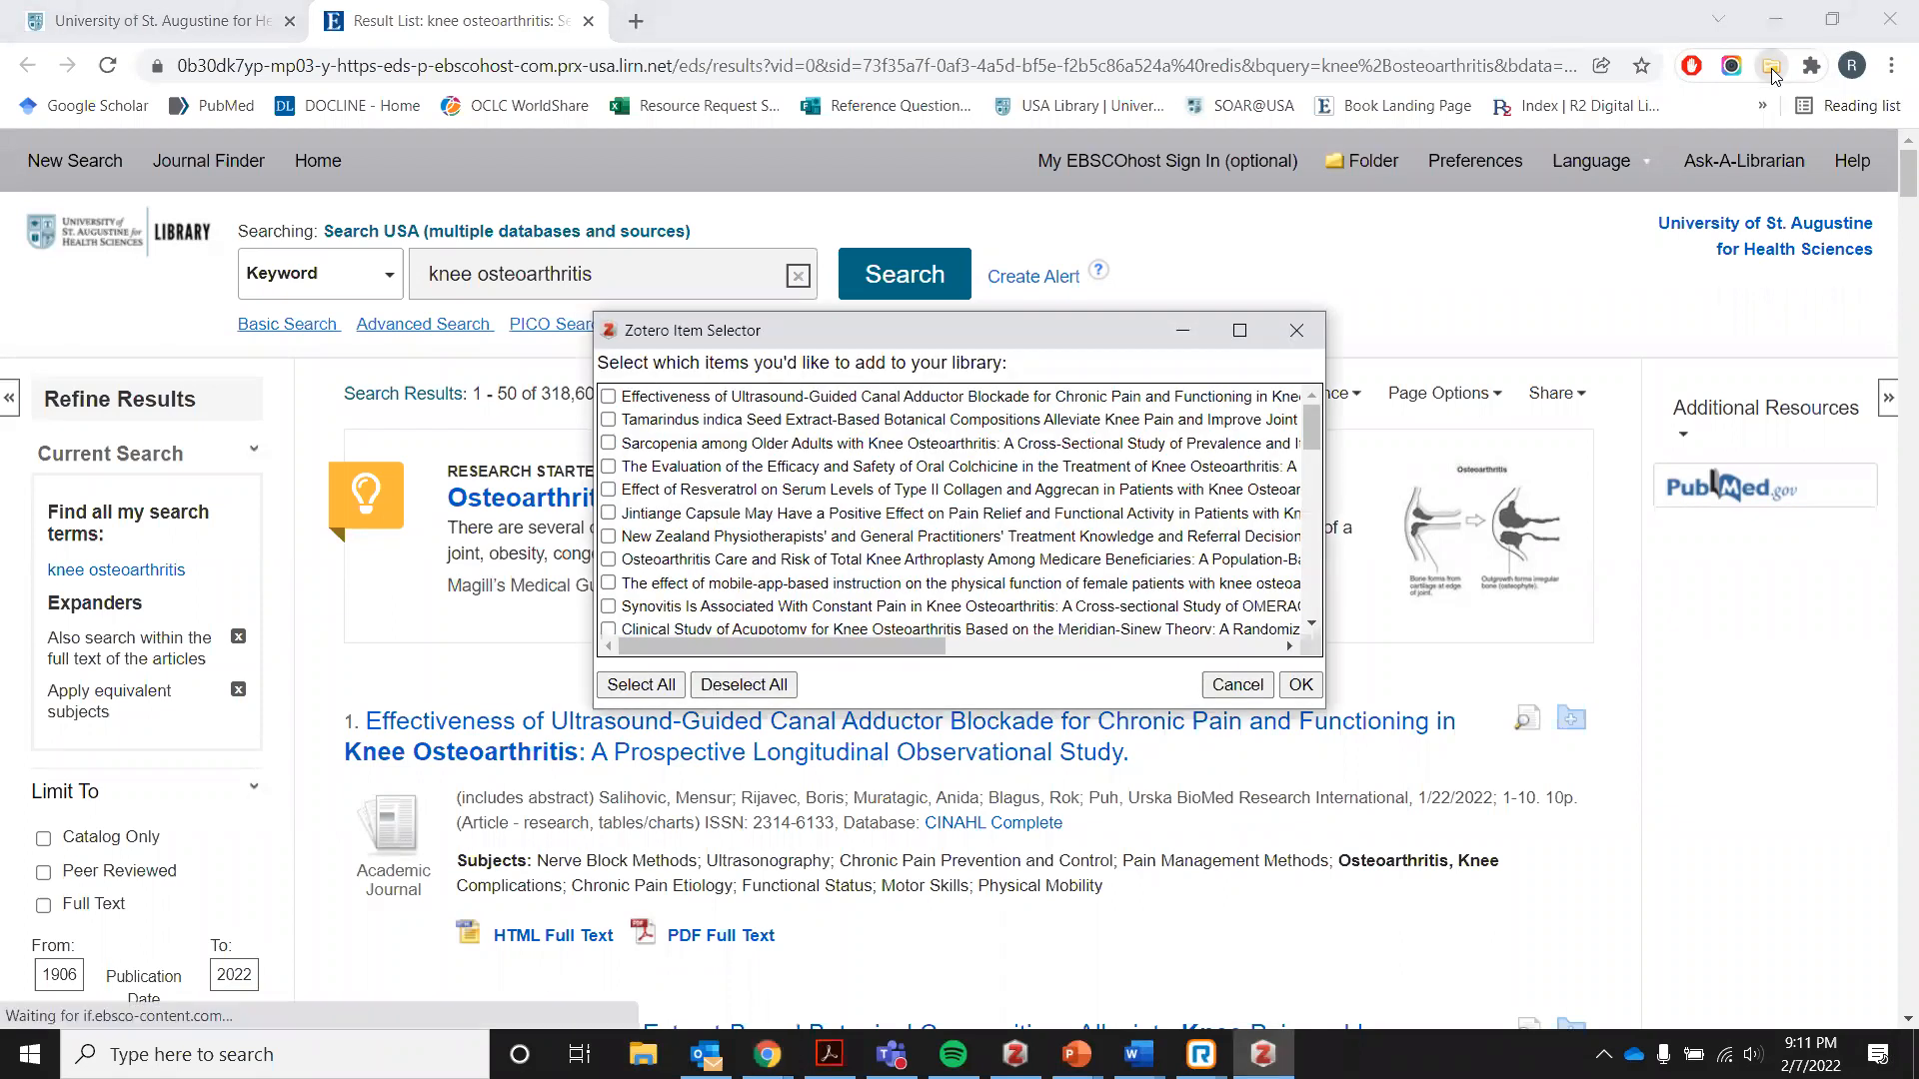
scroll(469, 577, "down", 1)
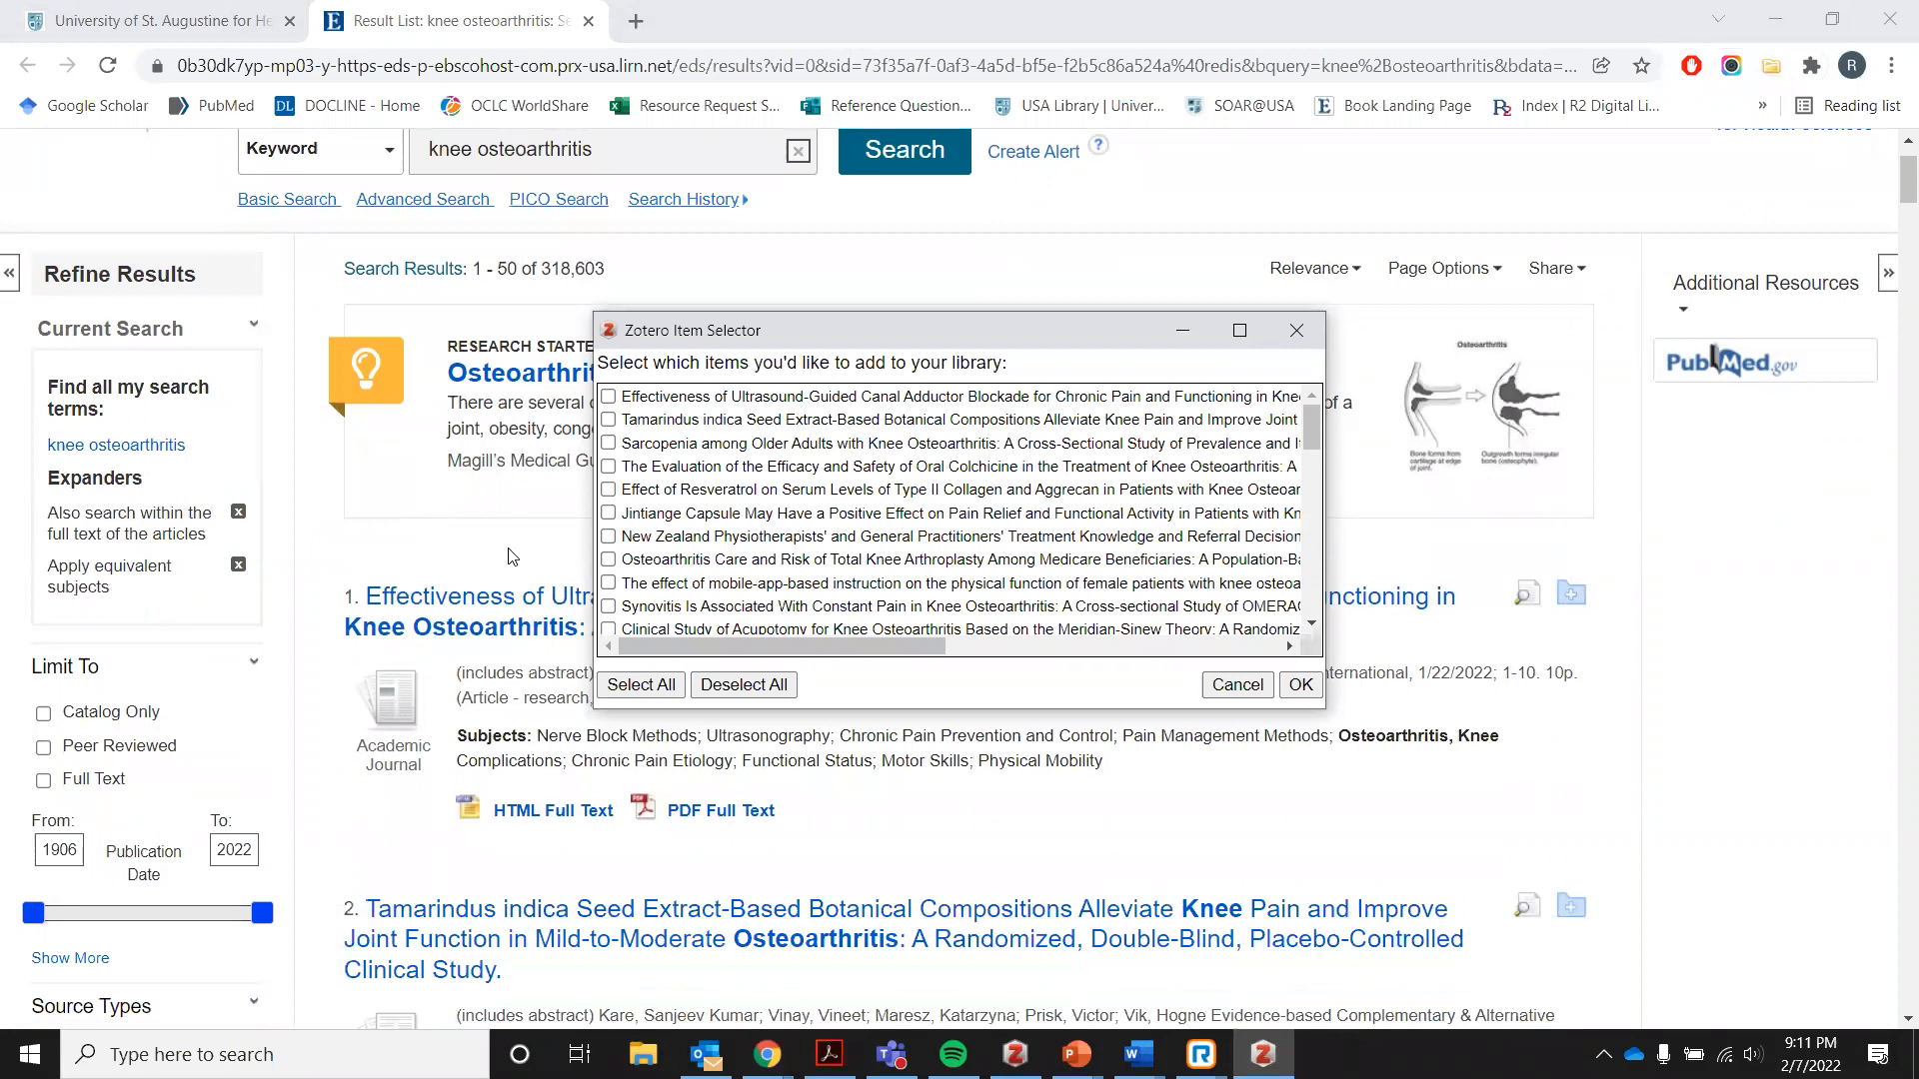
scroll(509, 556, "down", 20)
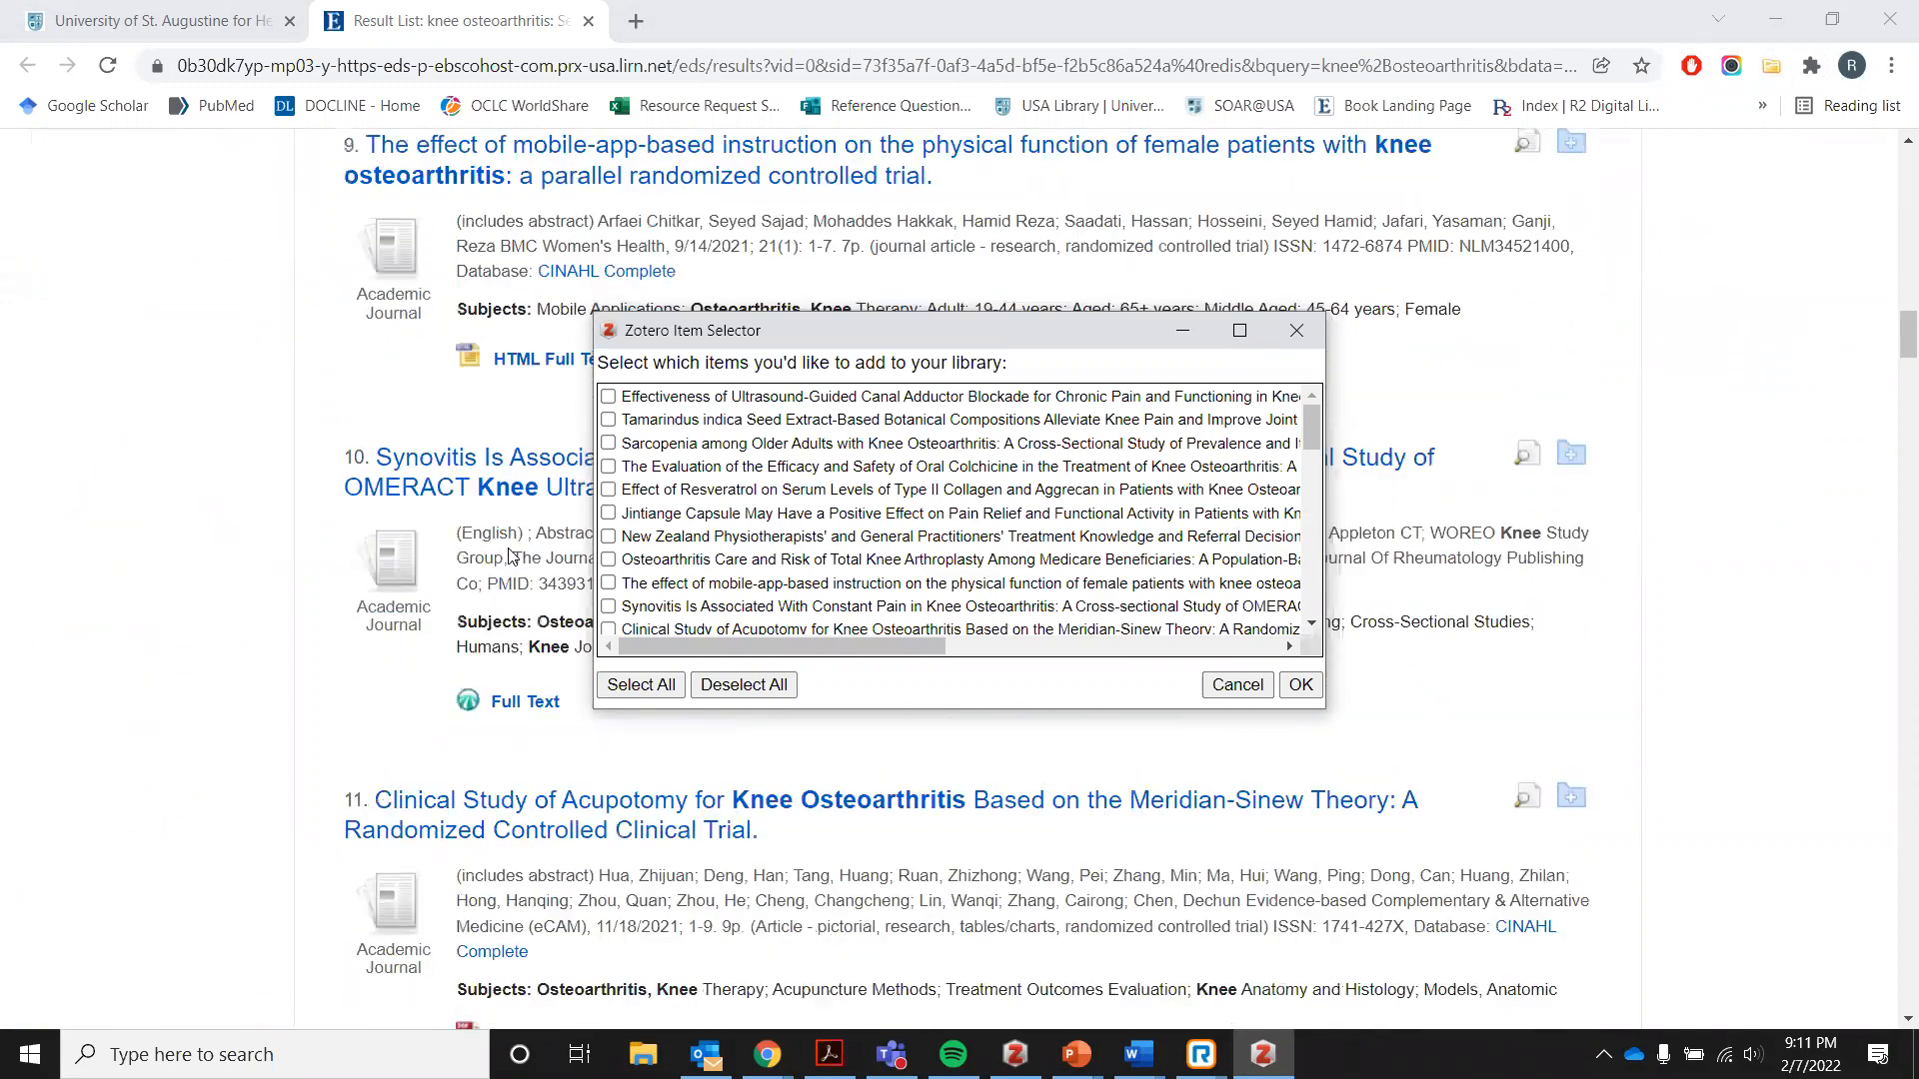
scroll(510, 556, "down", 20)
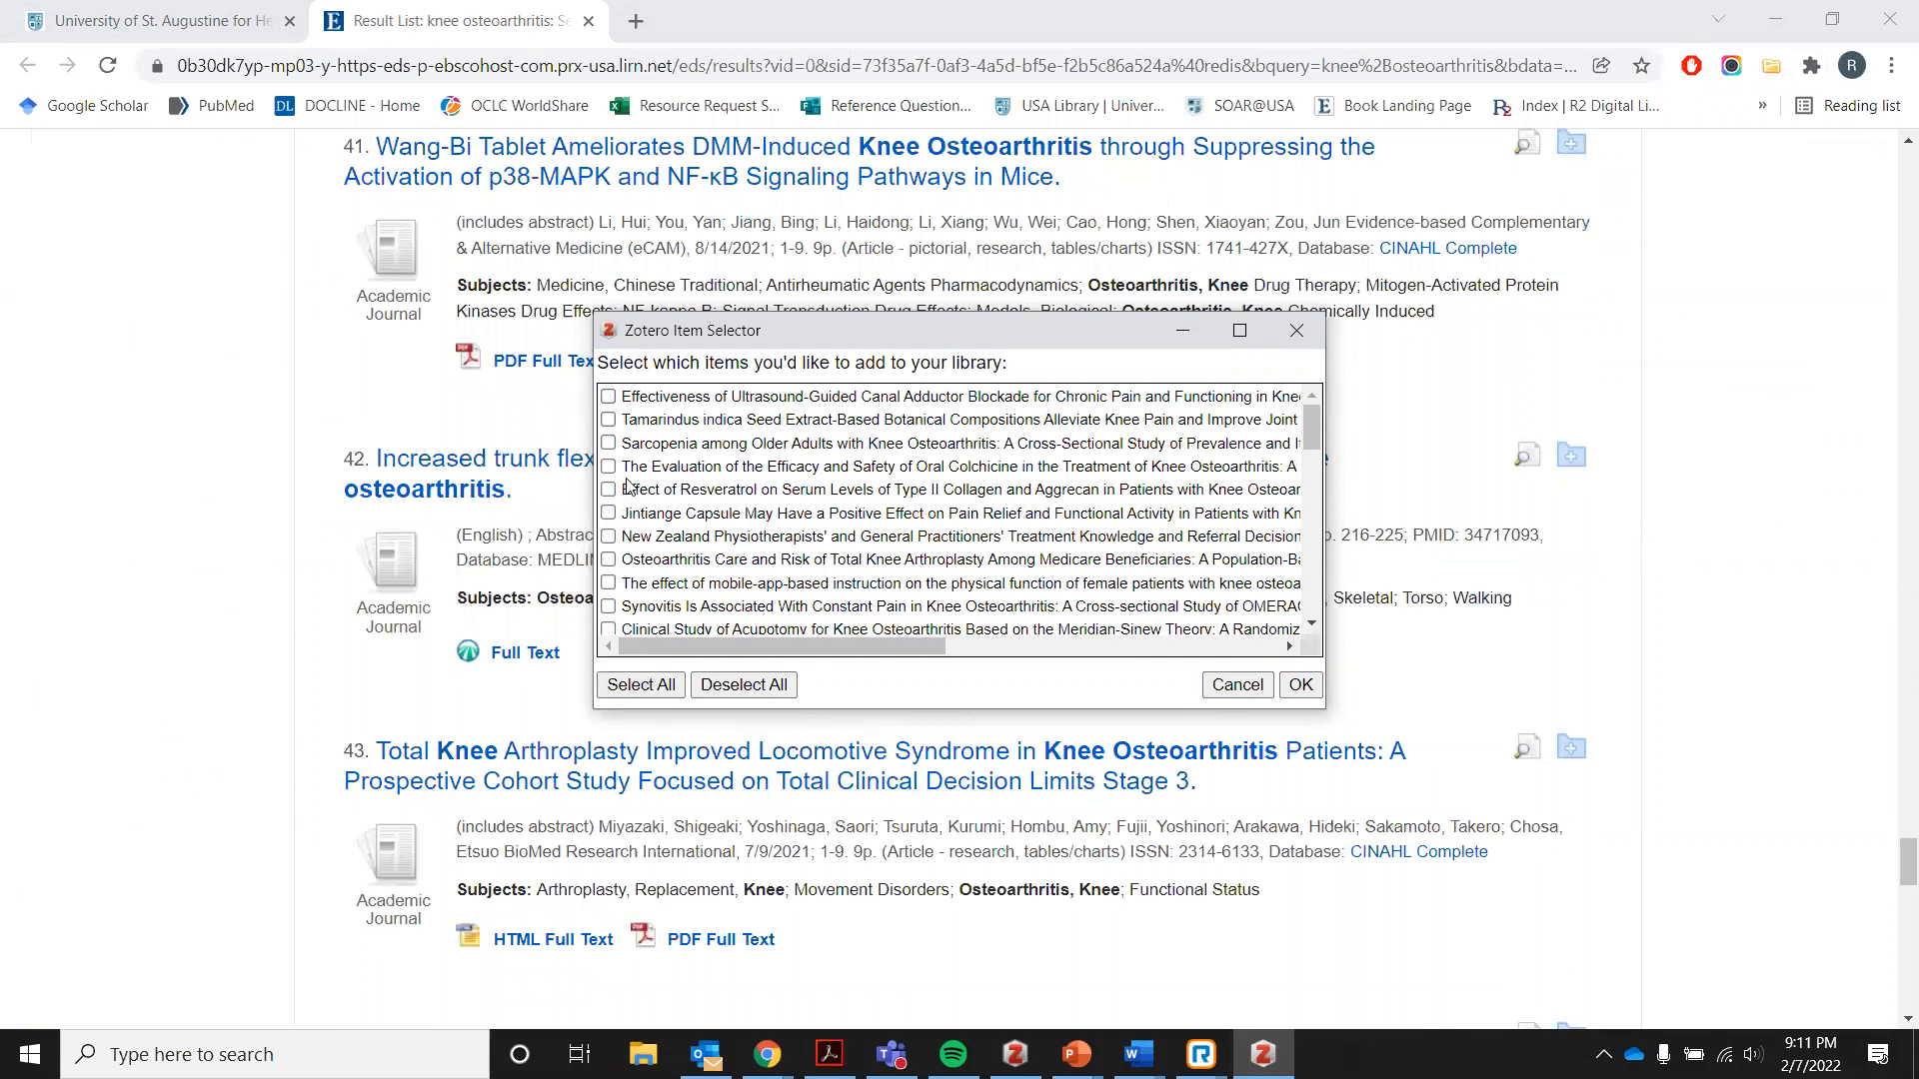
left_click(1296, 330)
Open the first result, on ultrasound-guided canal adductor blockade, and save it with the Zotero Connector to My Library.
scroll(1145, 342, "up", 20)
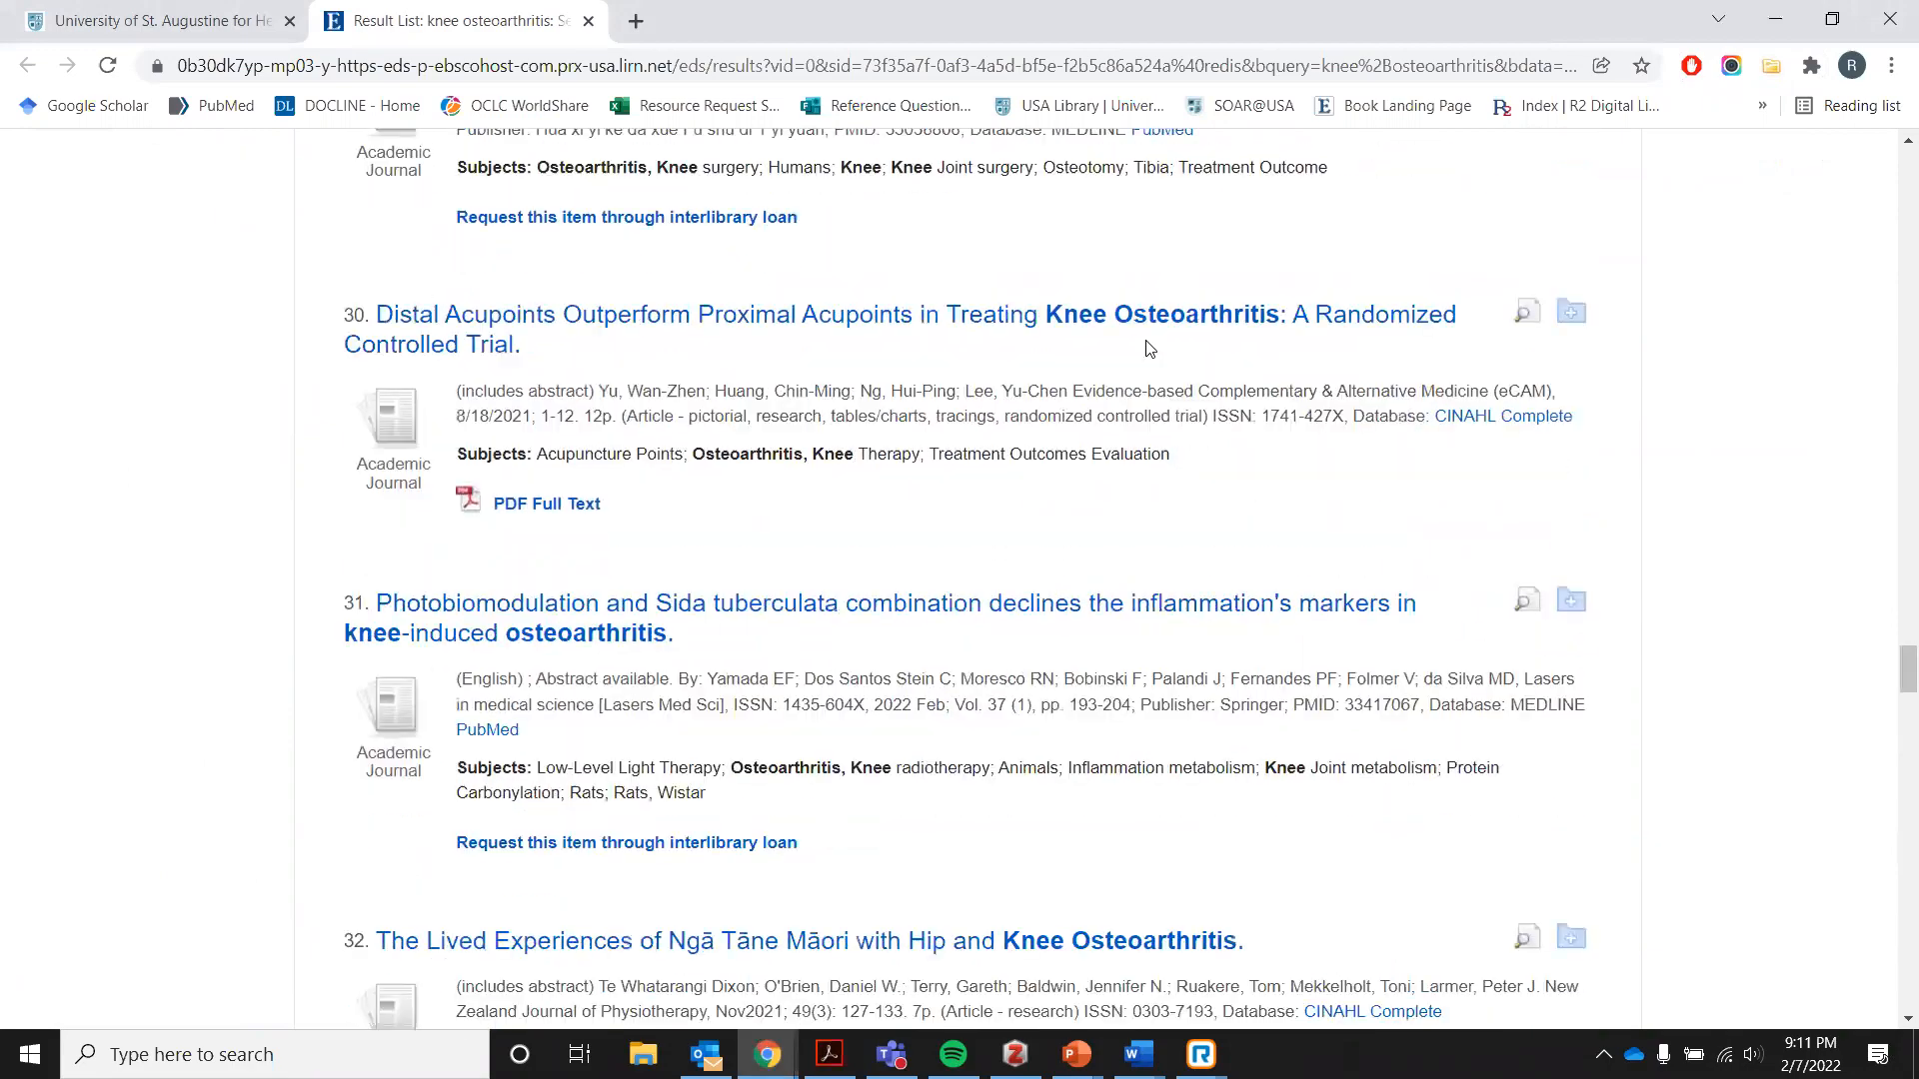
scroll(1148, 348, "up", 20)
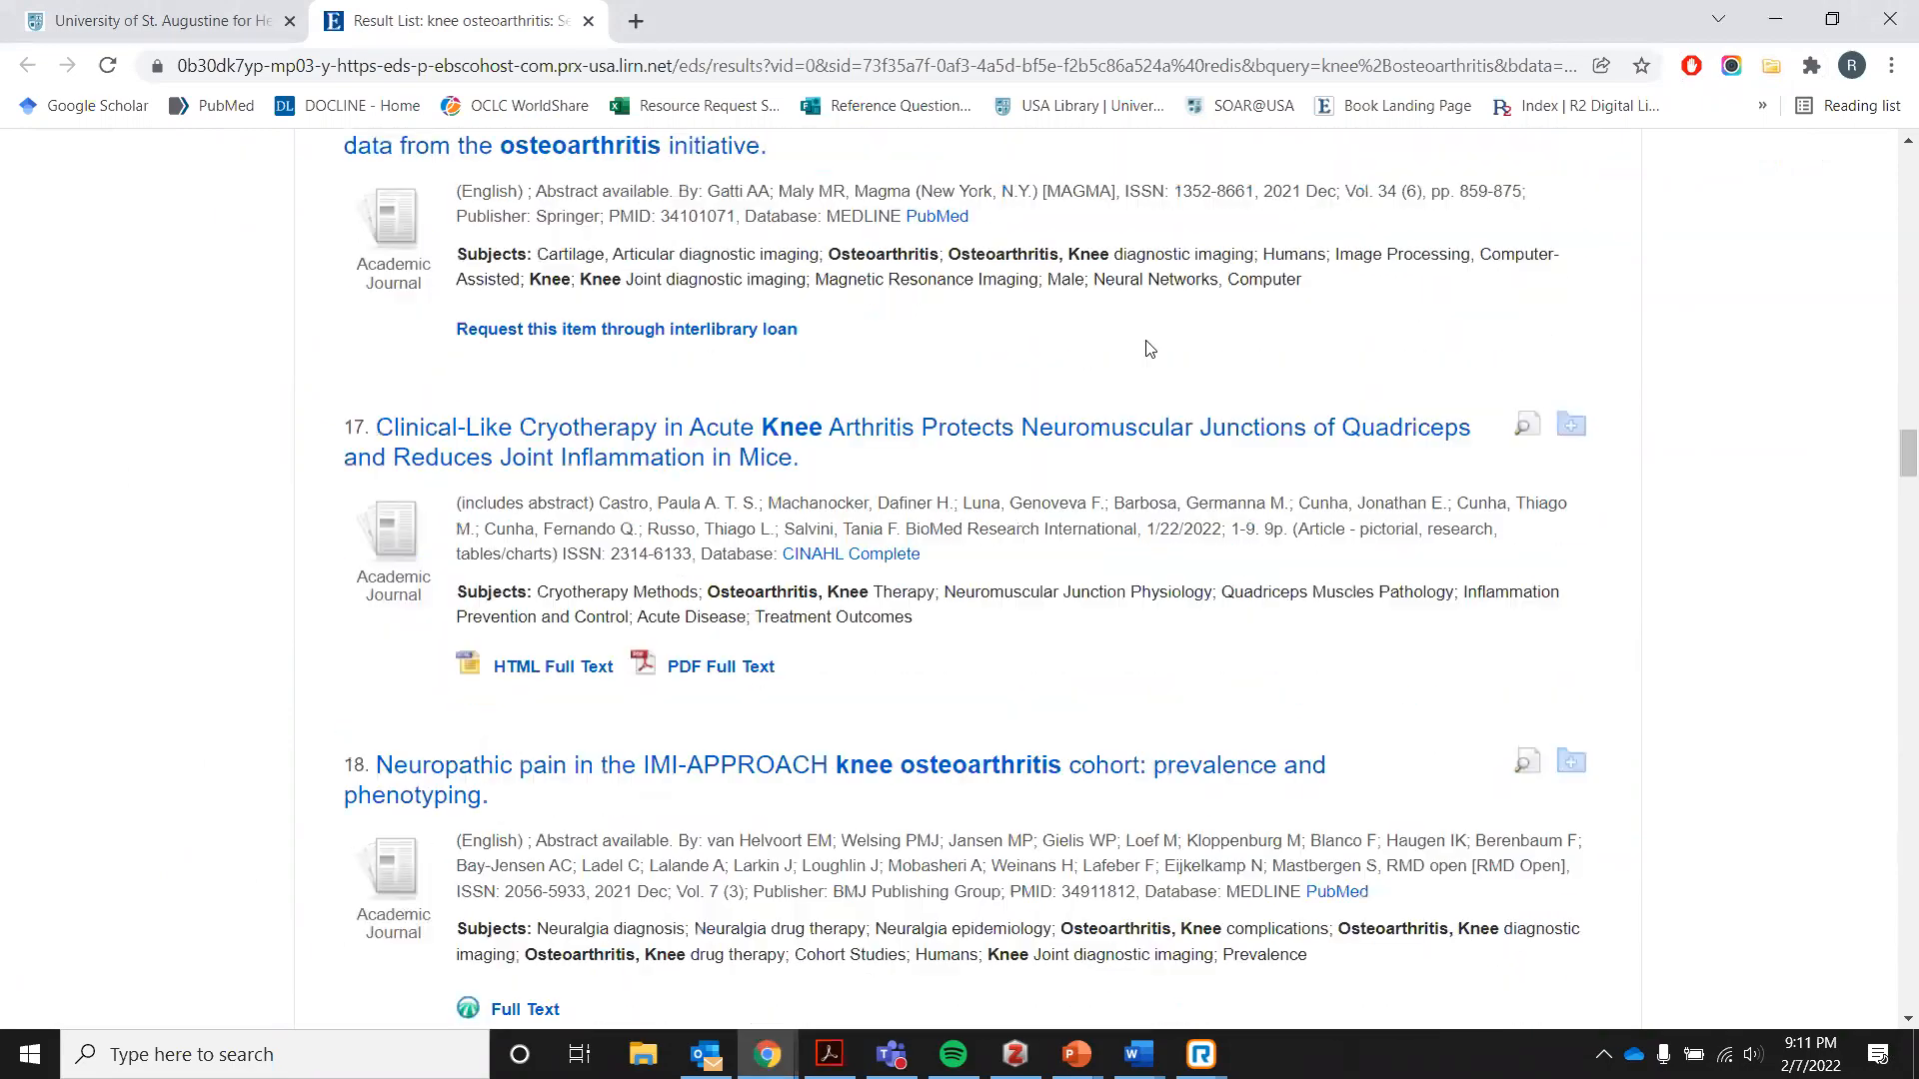
scroll(1149, 348, "up", 20)
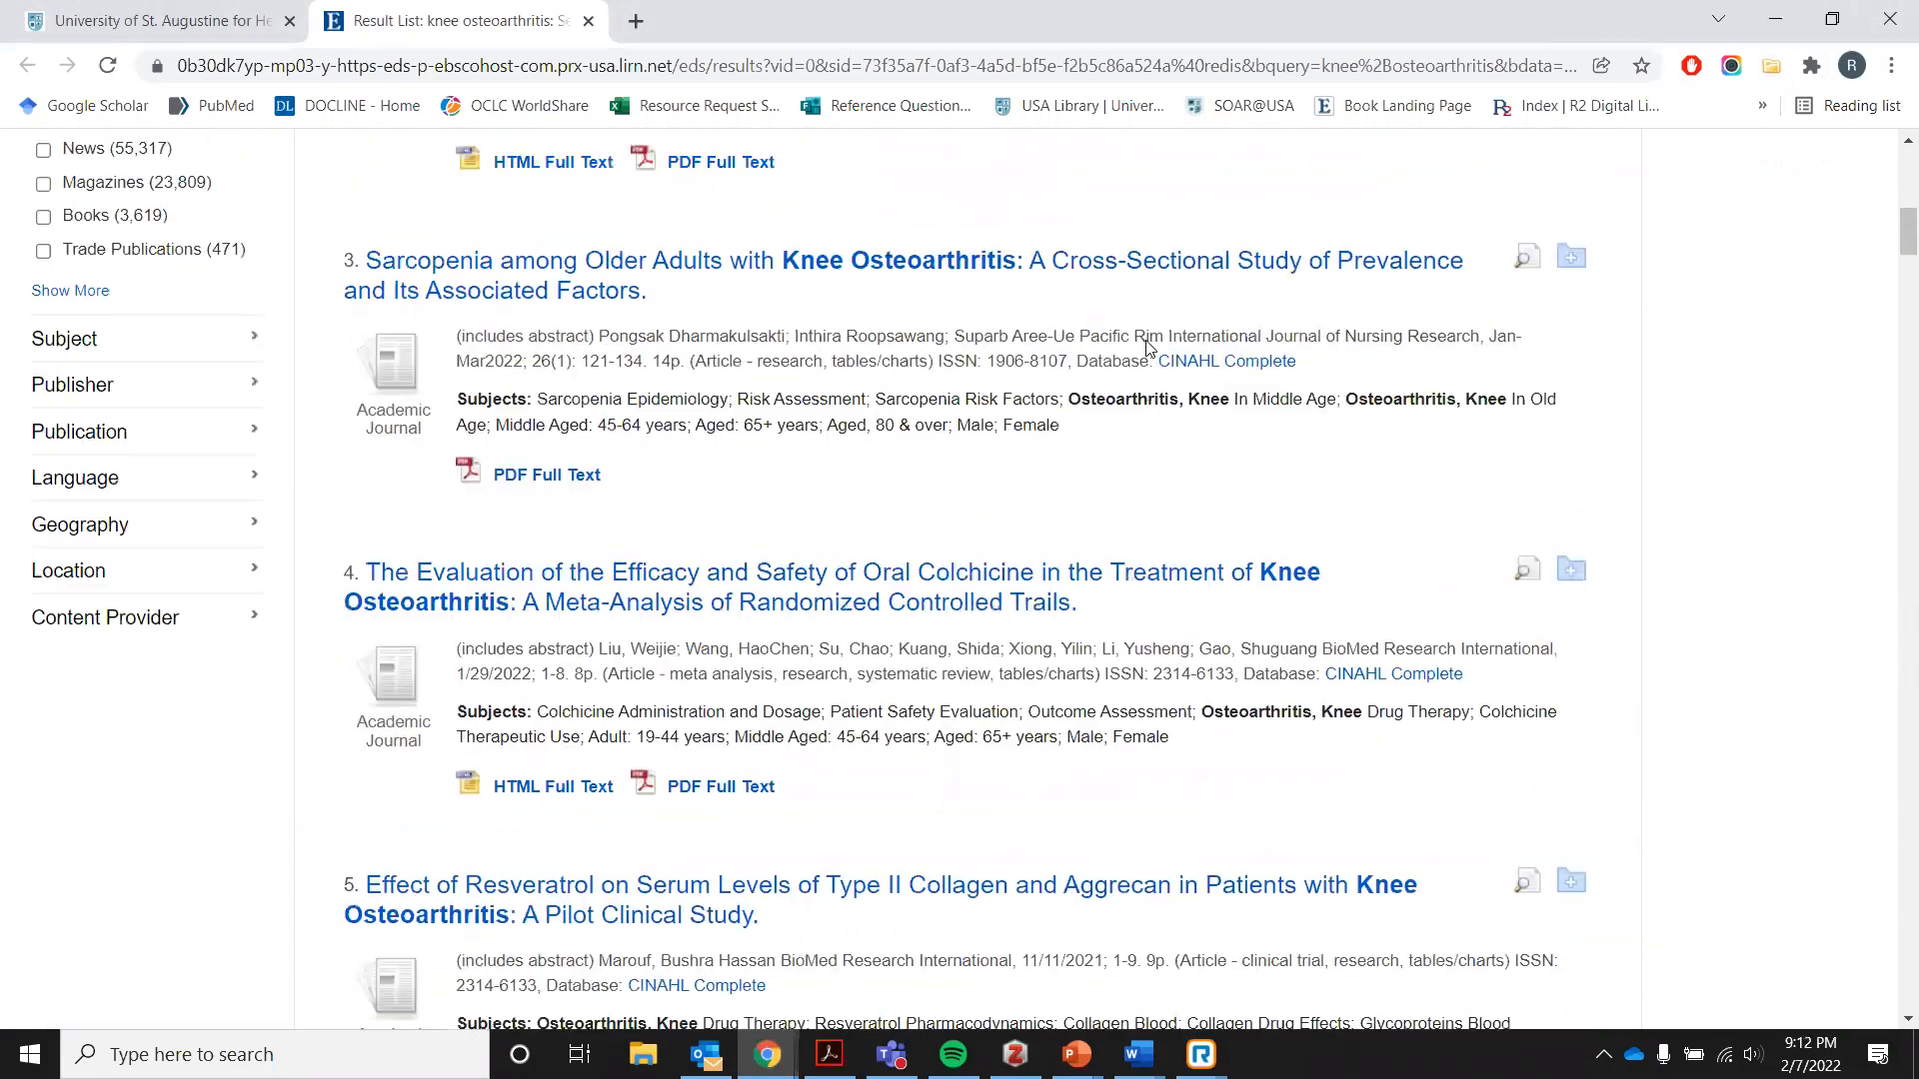
scroll(1148, 348, "up", 4)
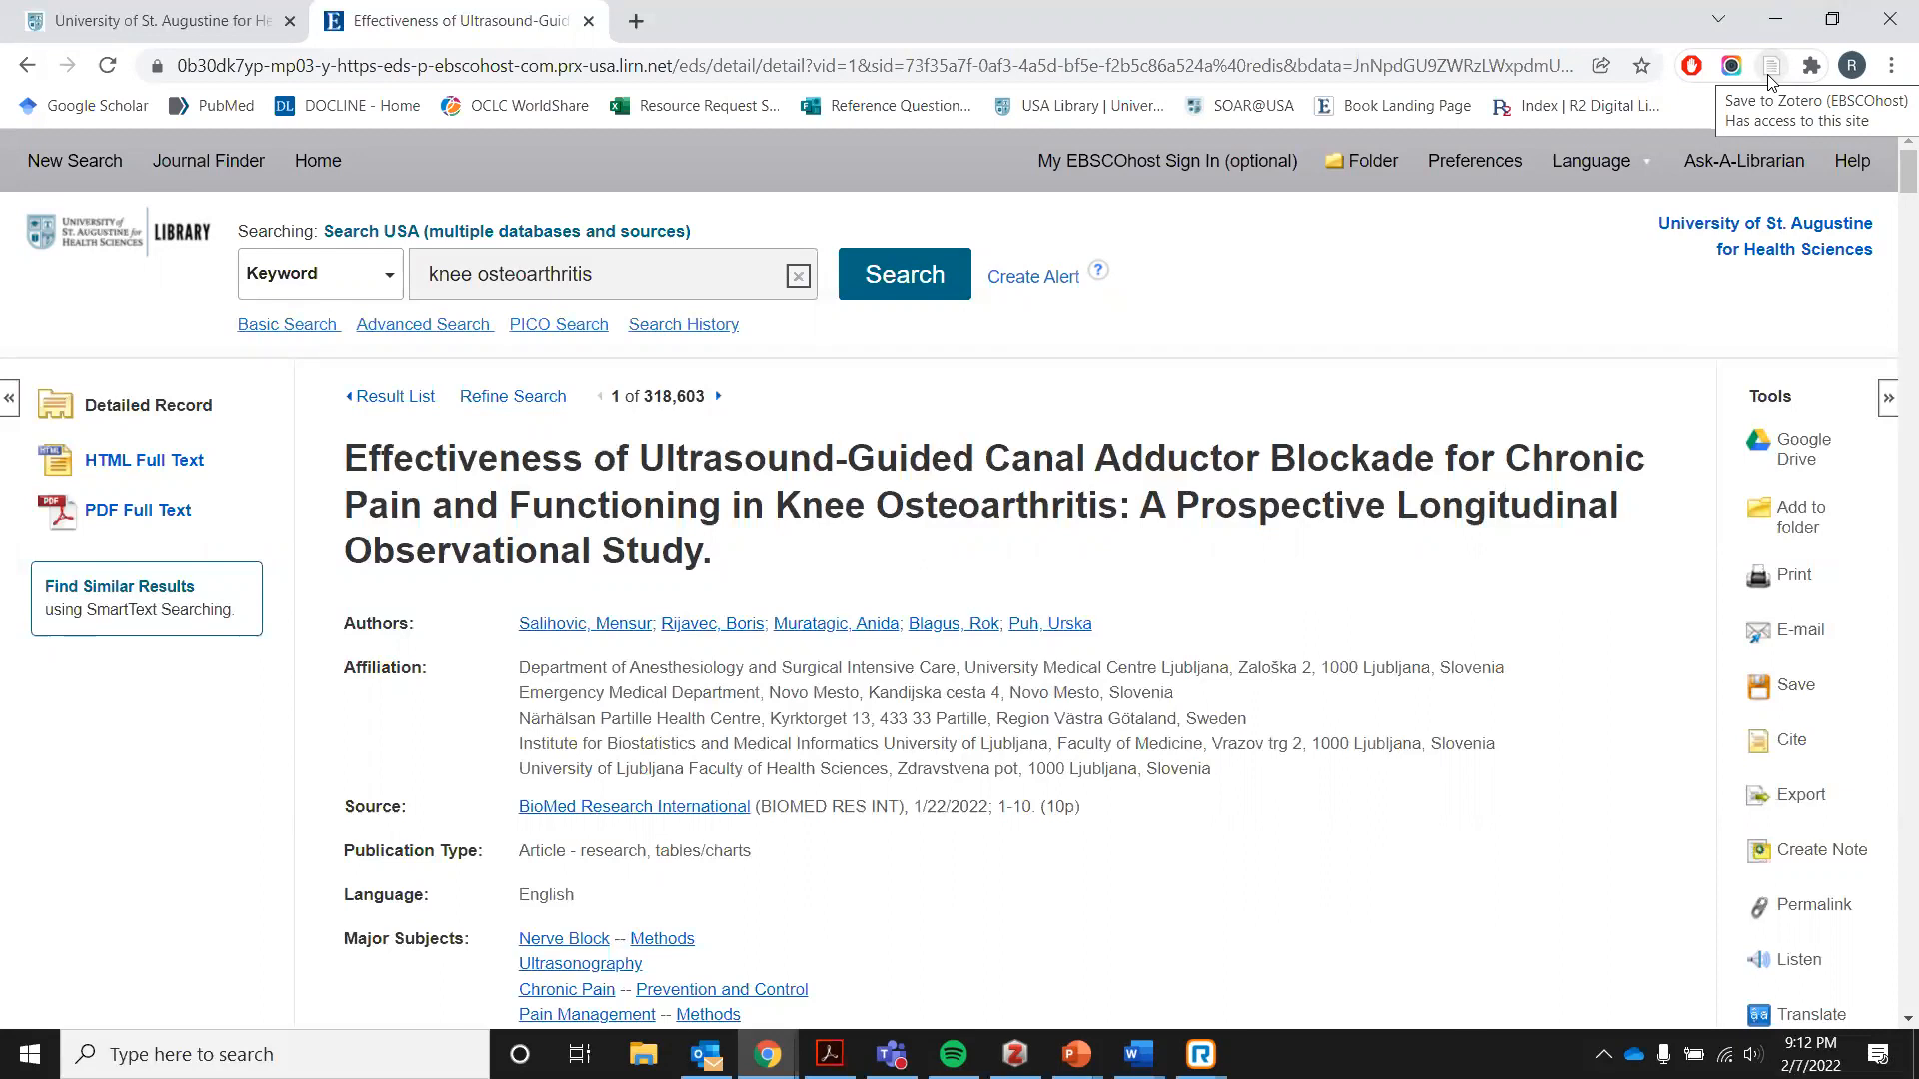
scroll(1103, 498, "down", 3)
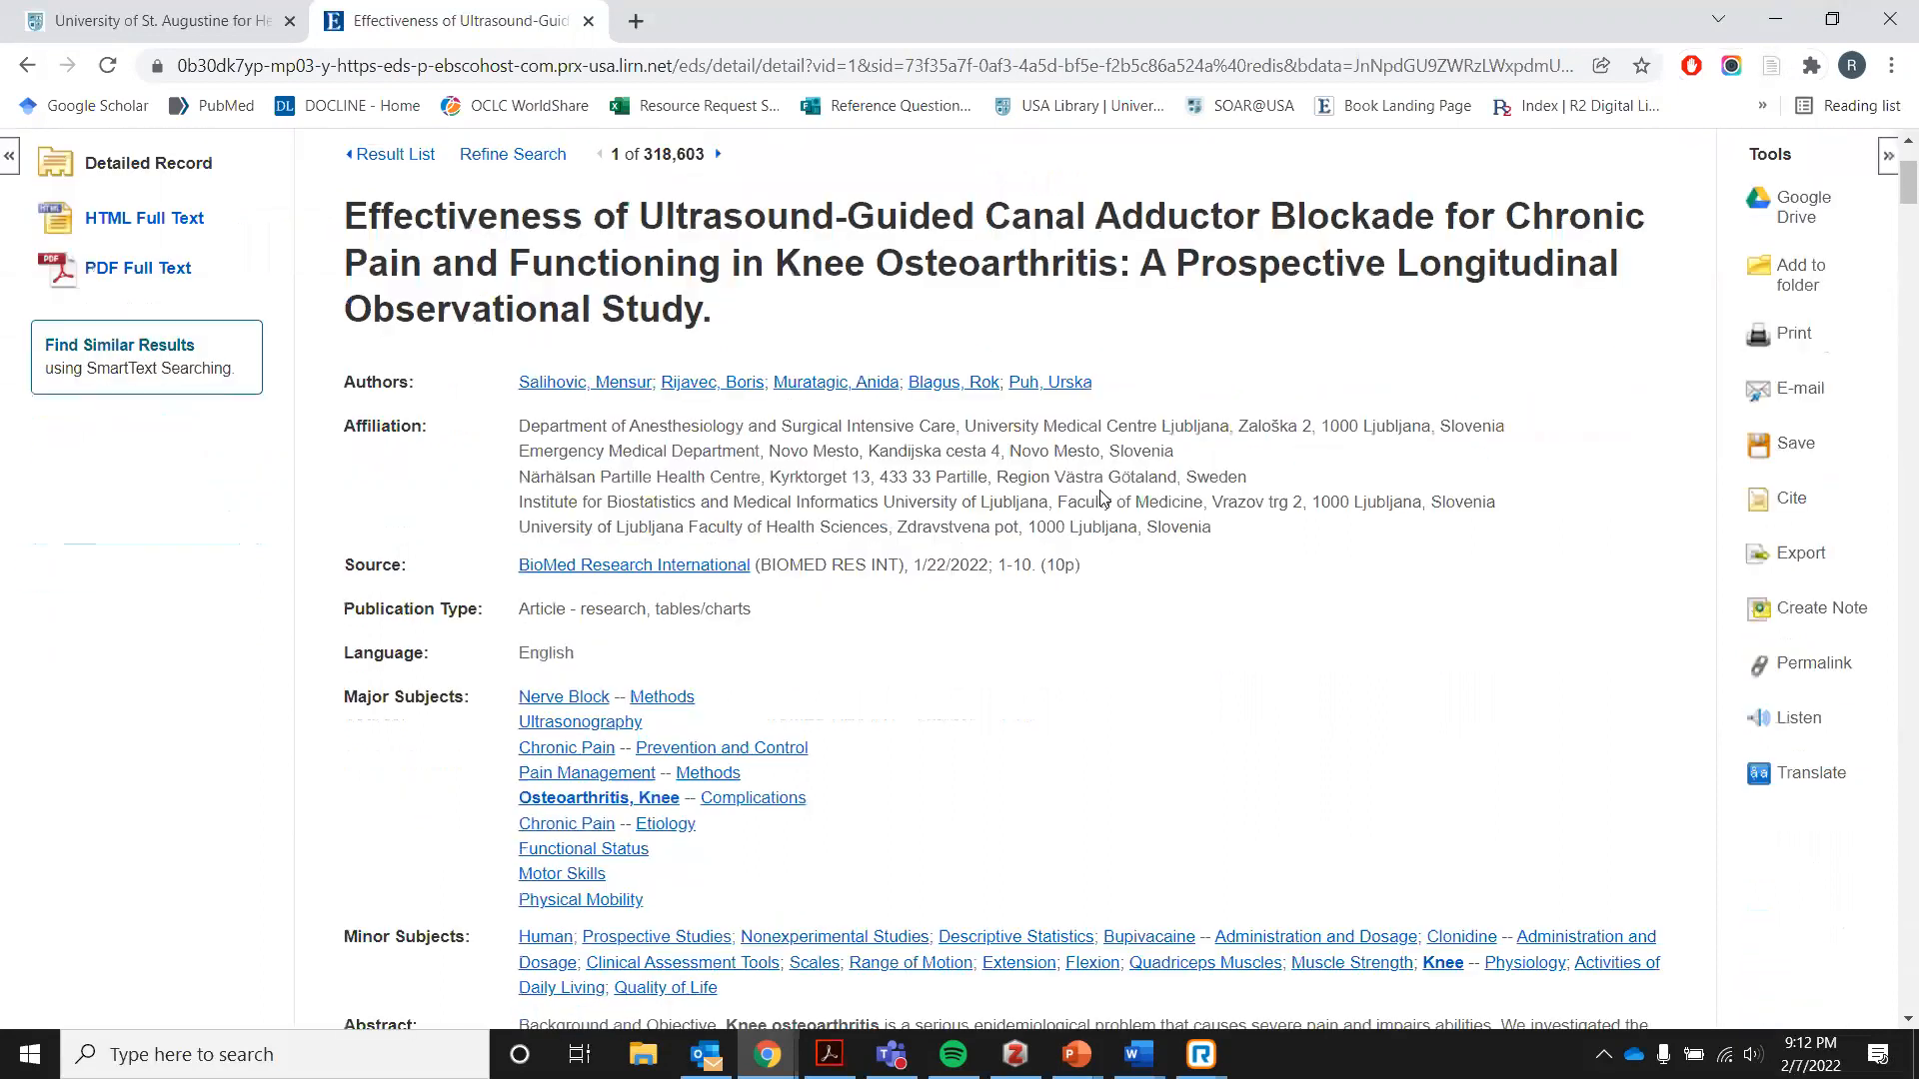
scroll(1104, 498, "up", 3)
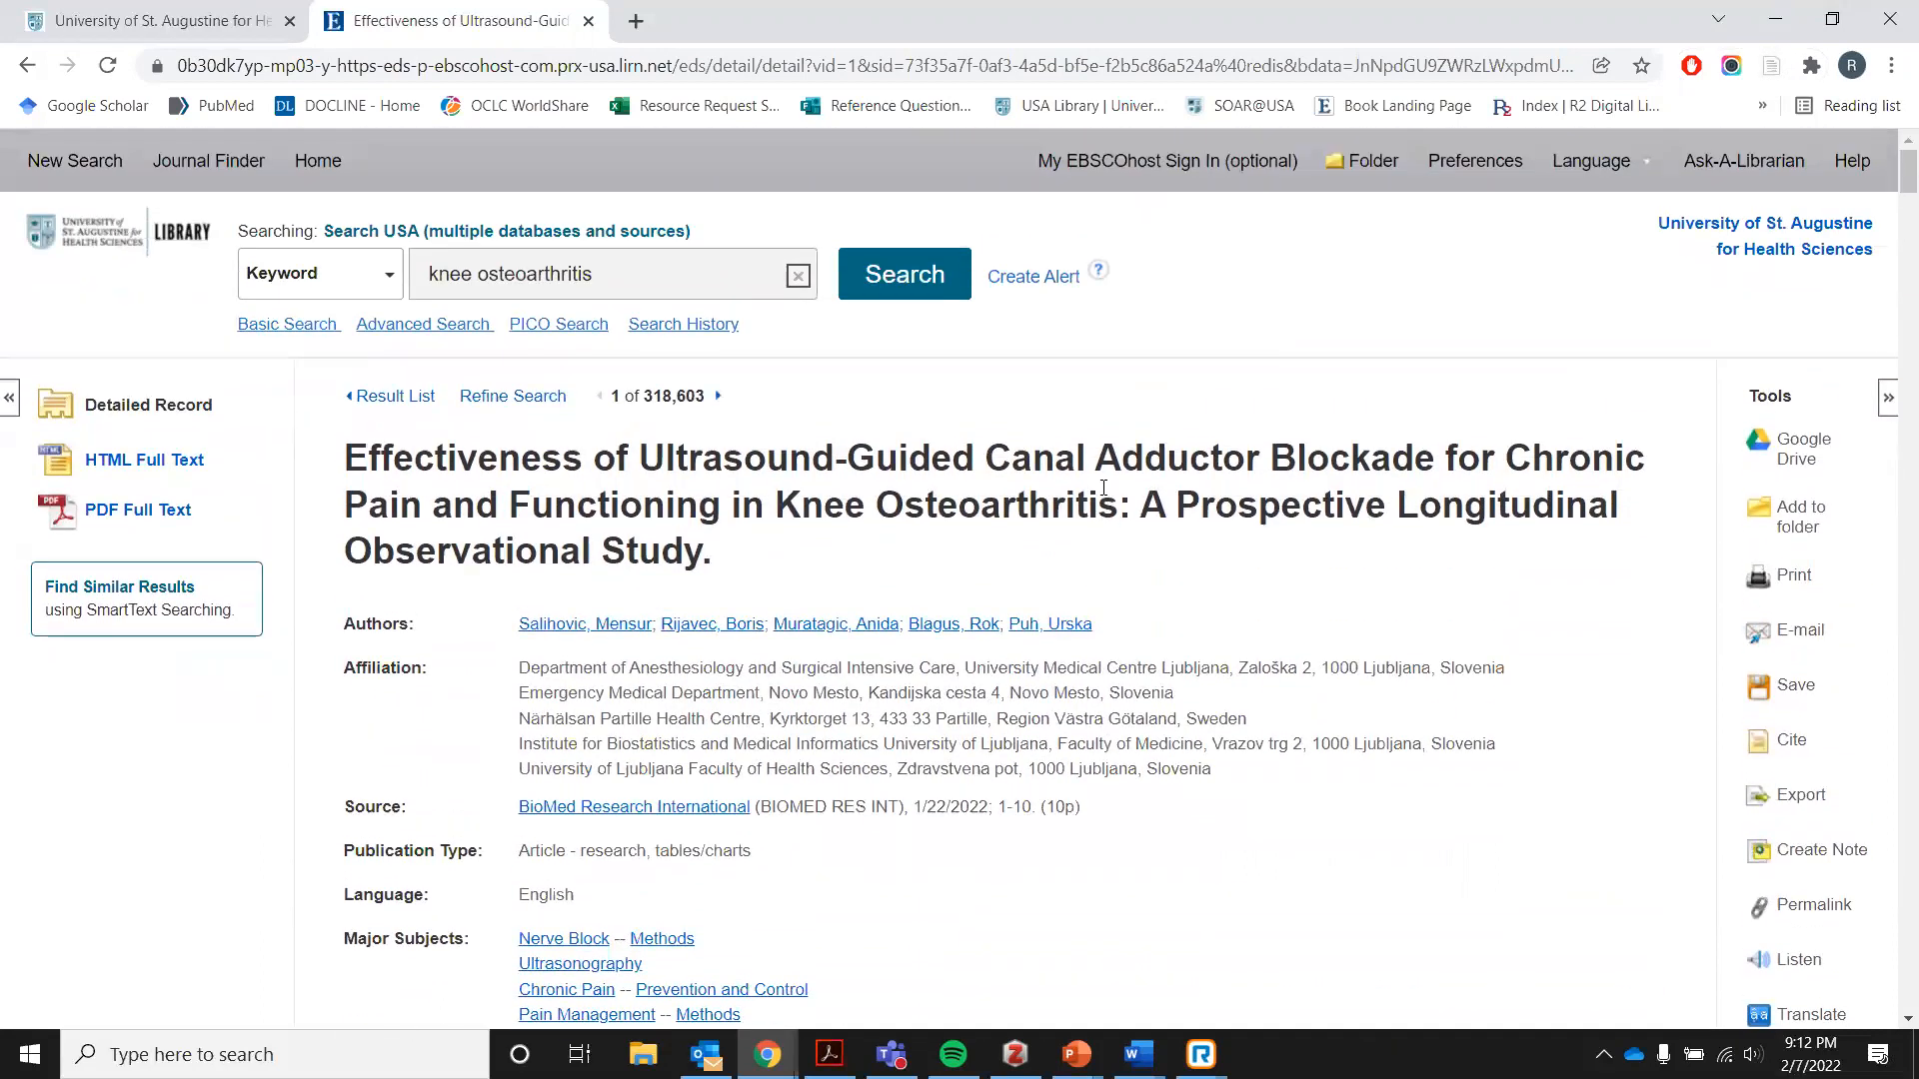
mouse_move(1613, 181)
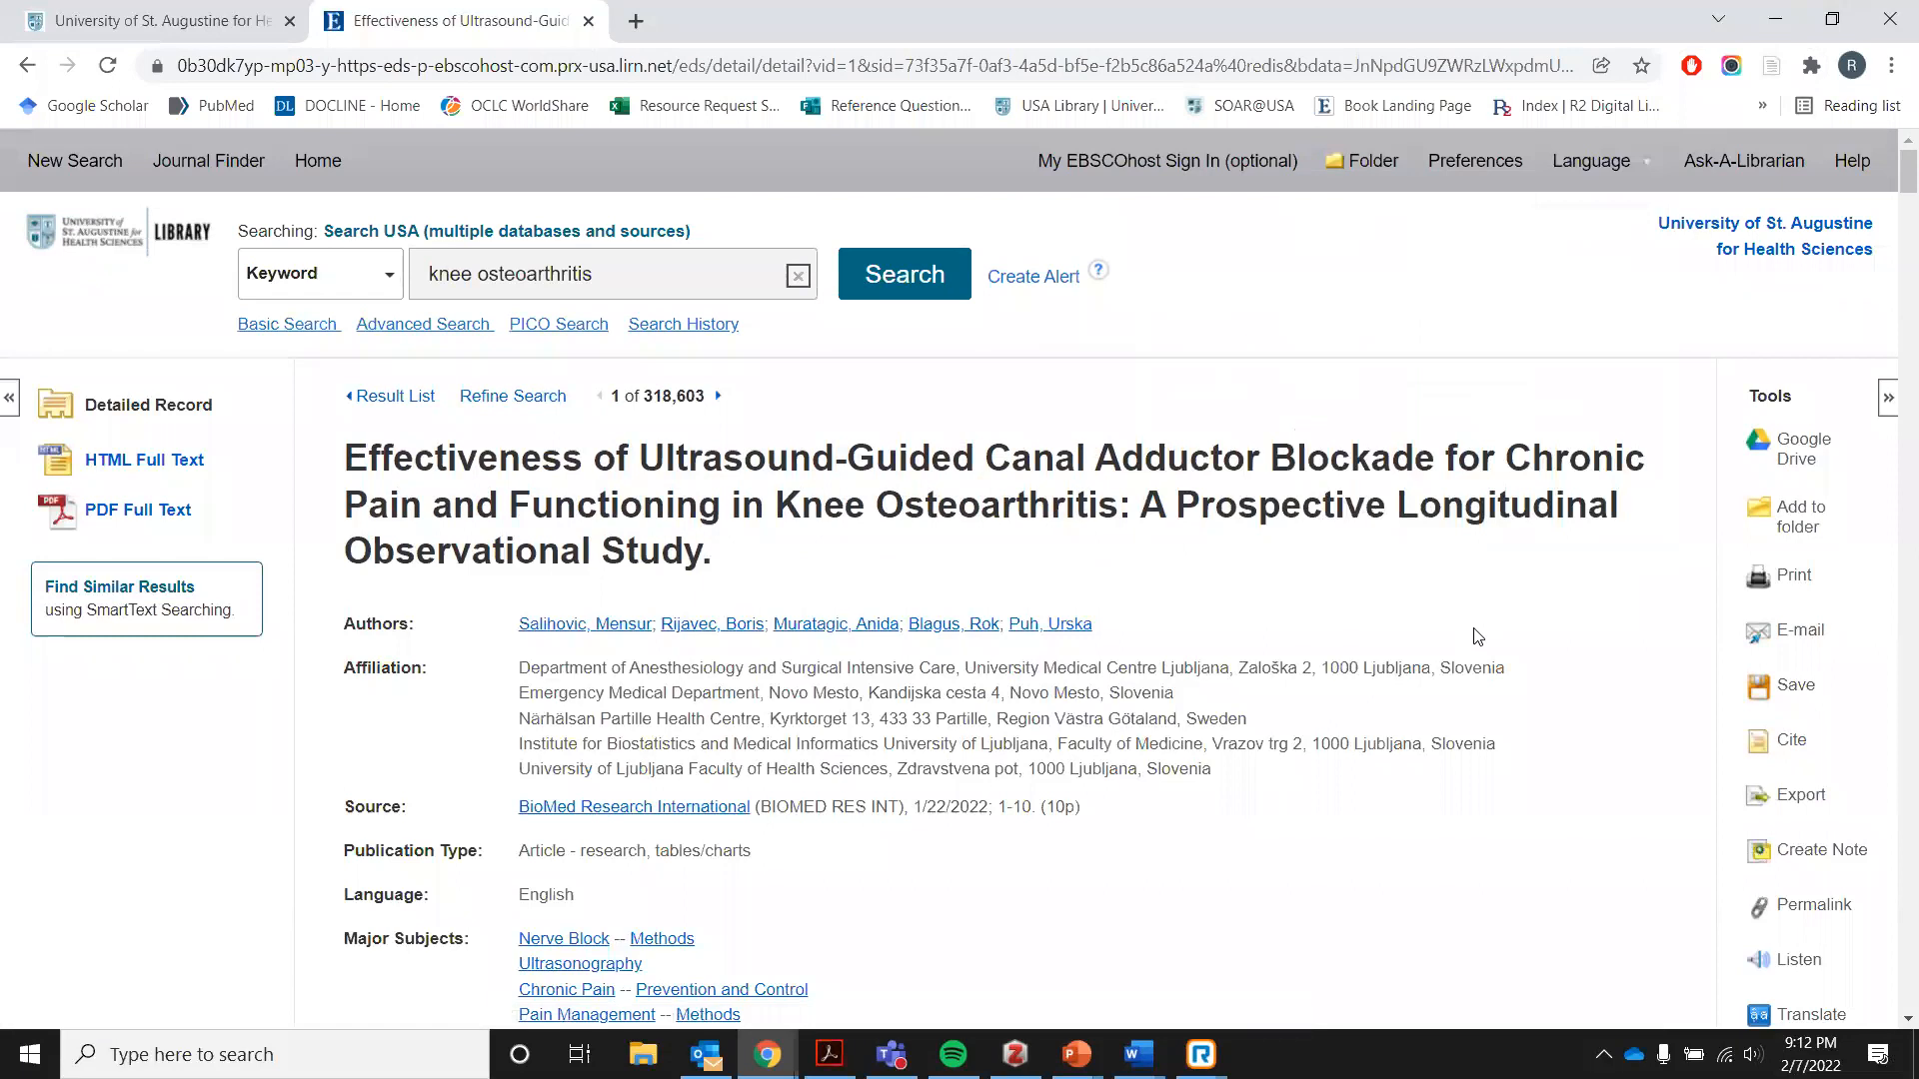
left_click(1772, 70)
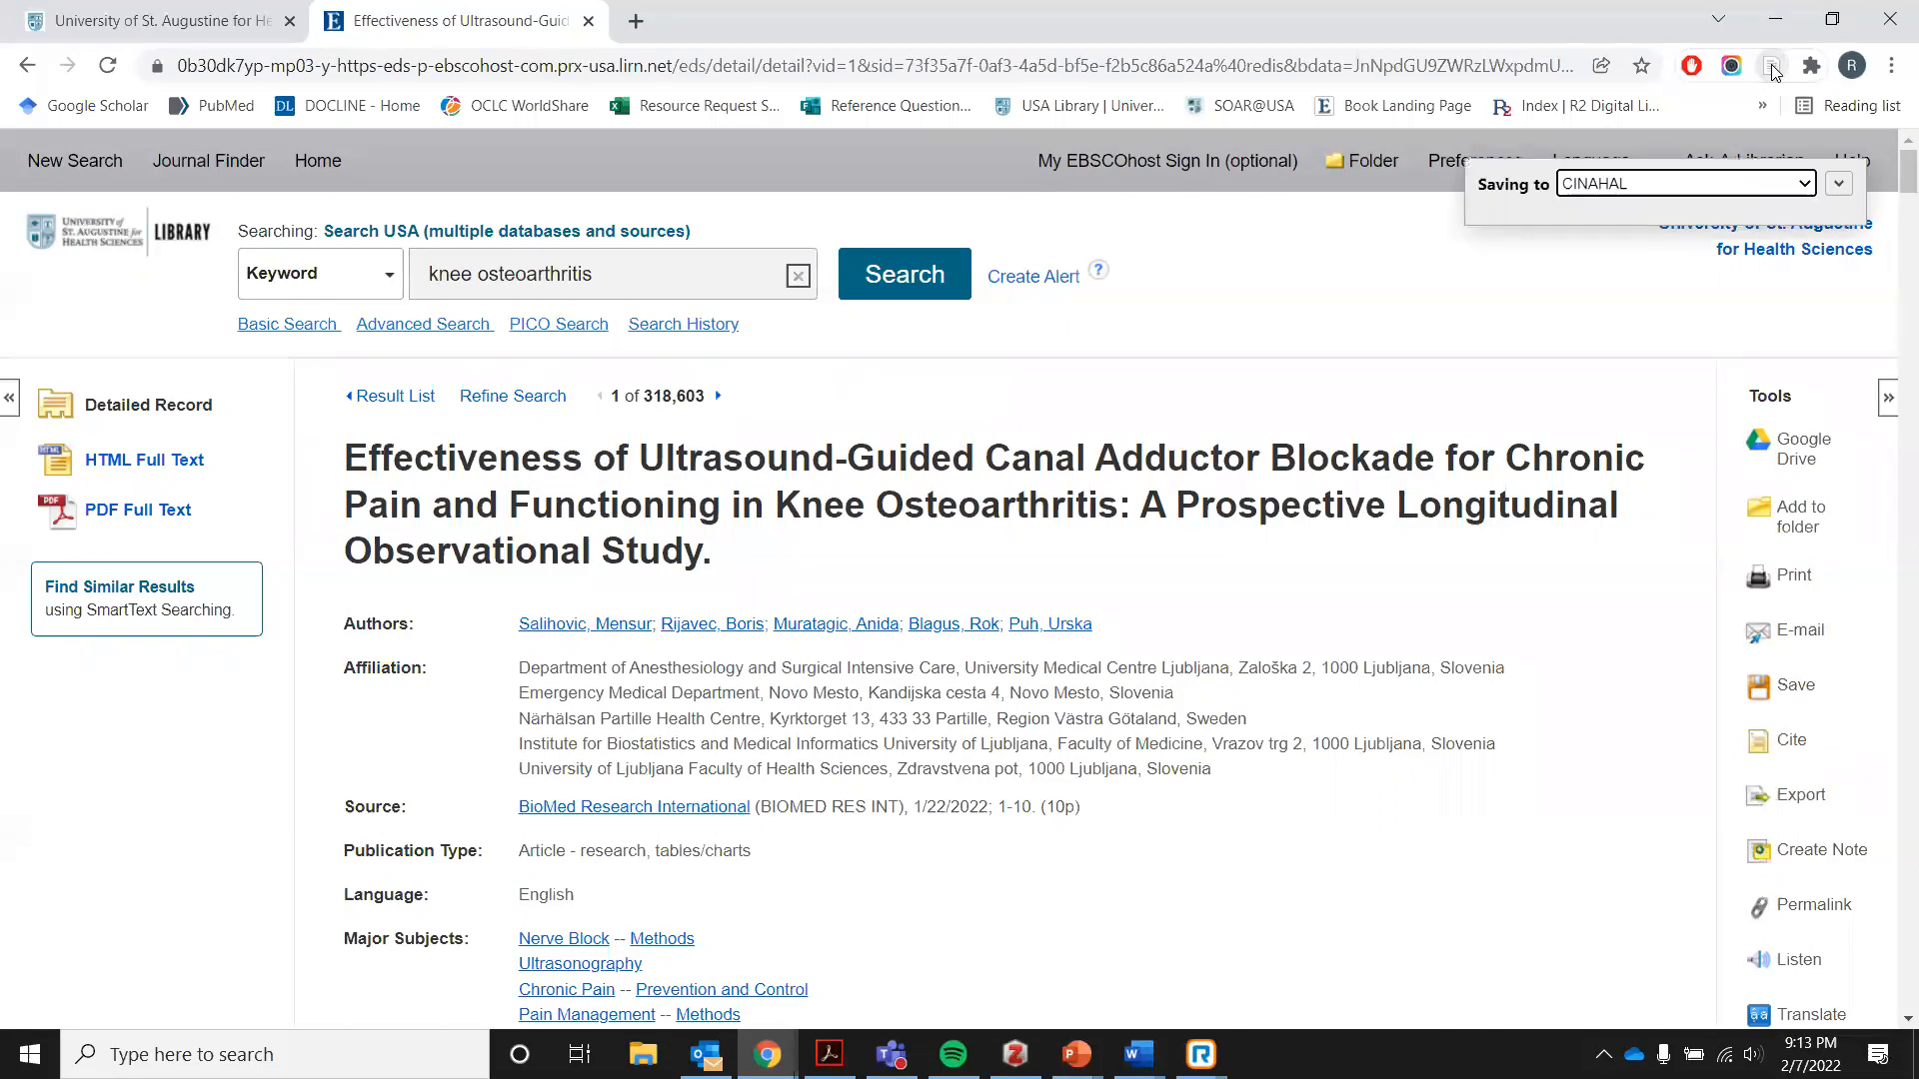
left_click(1718, 183)
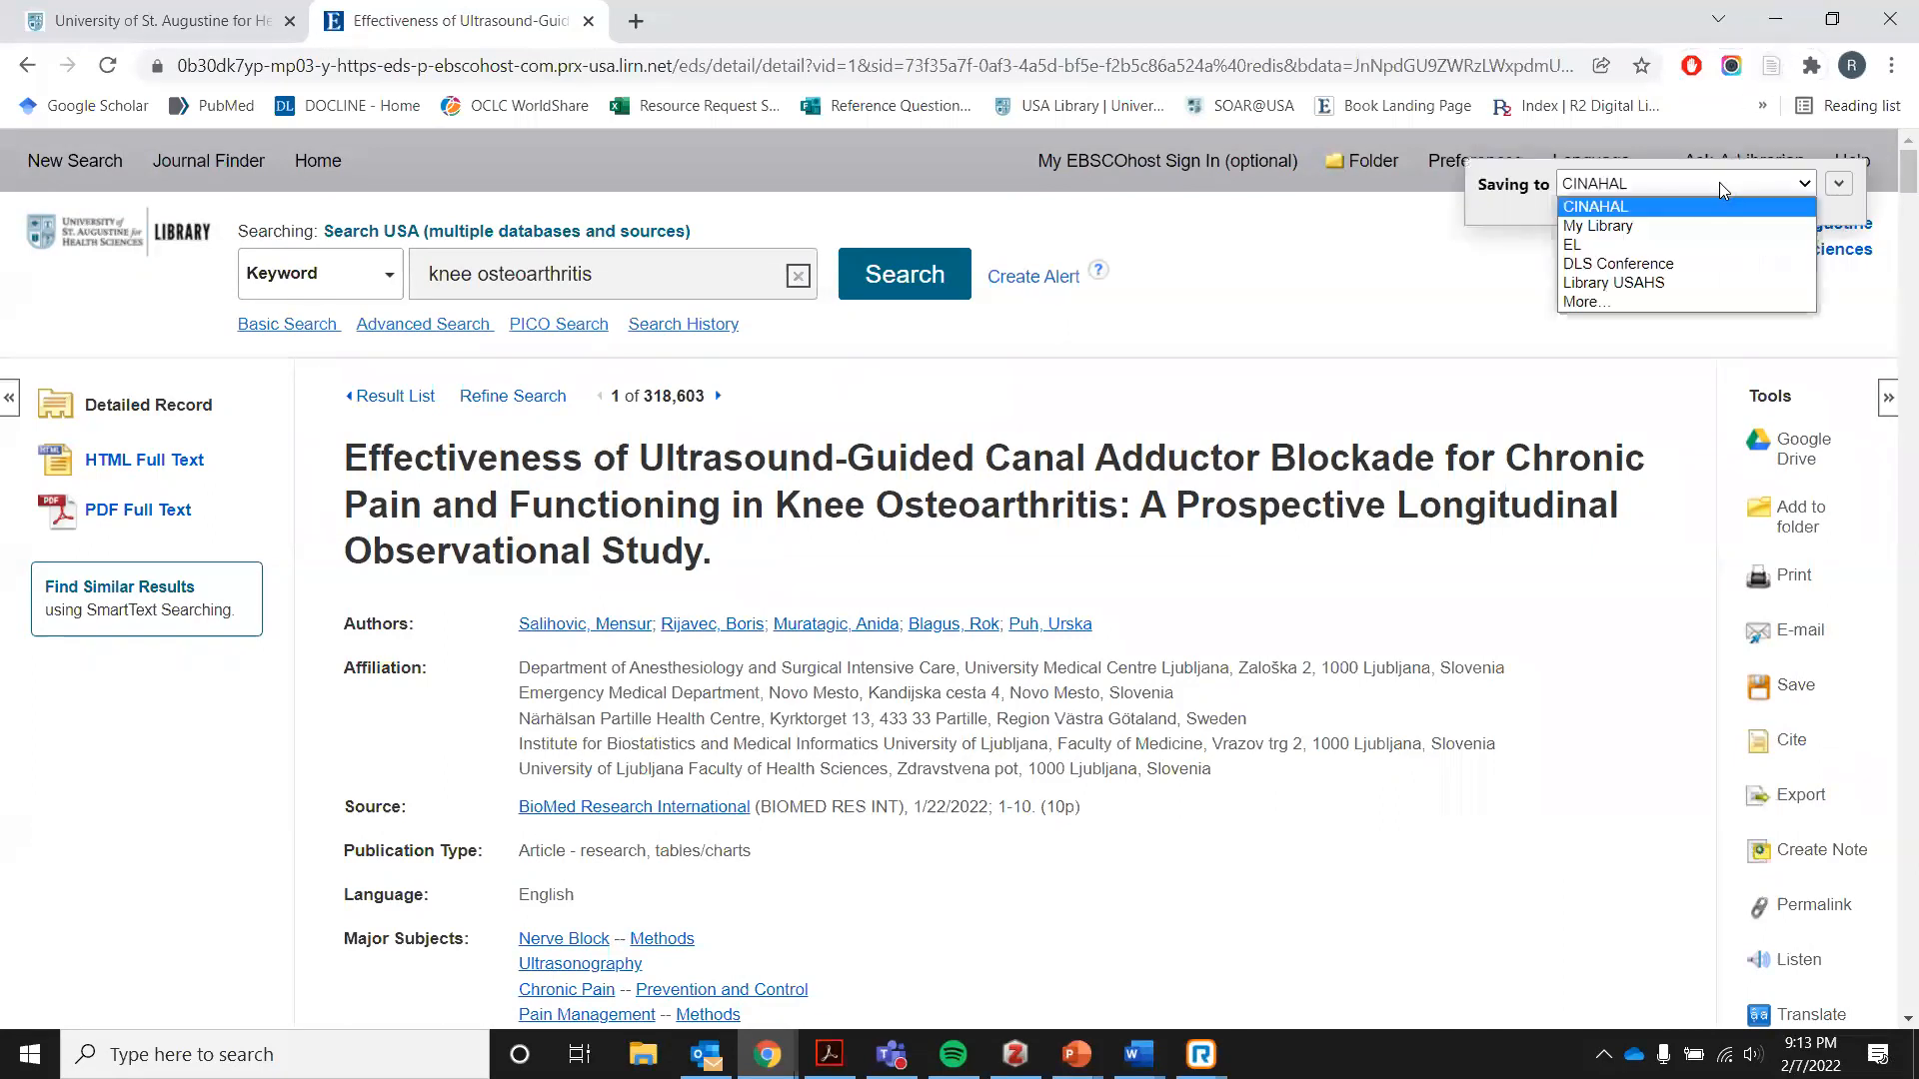
left_click(1631, 220)
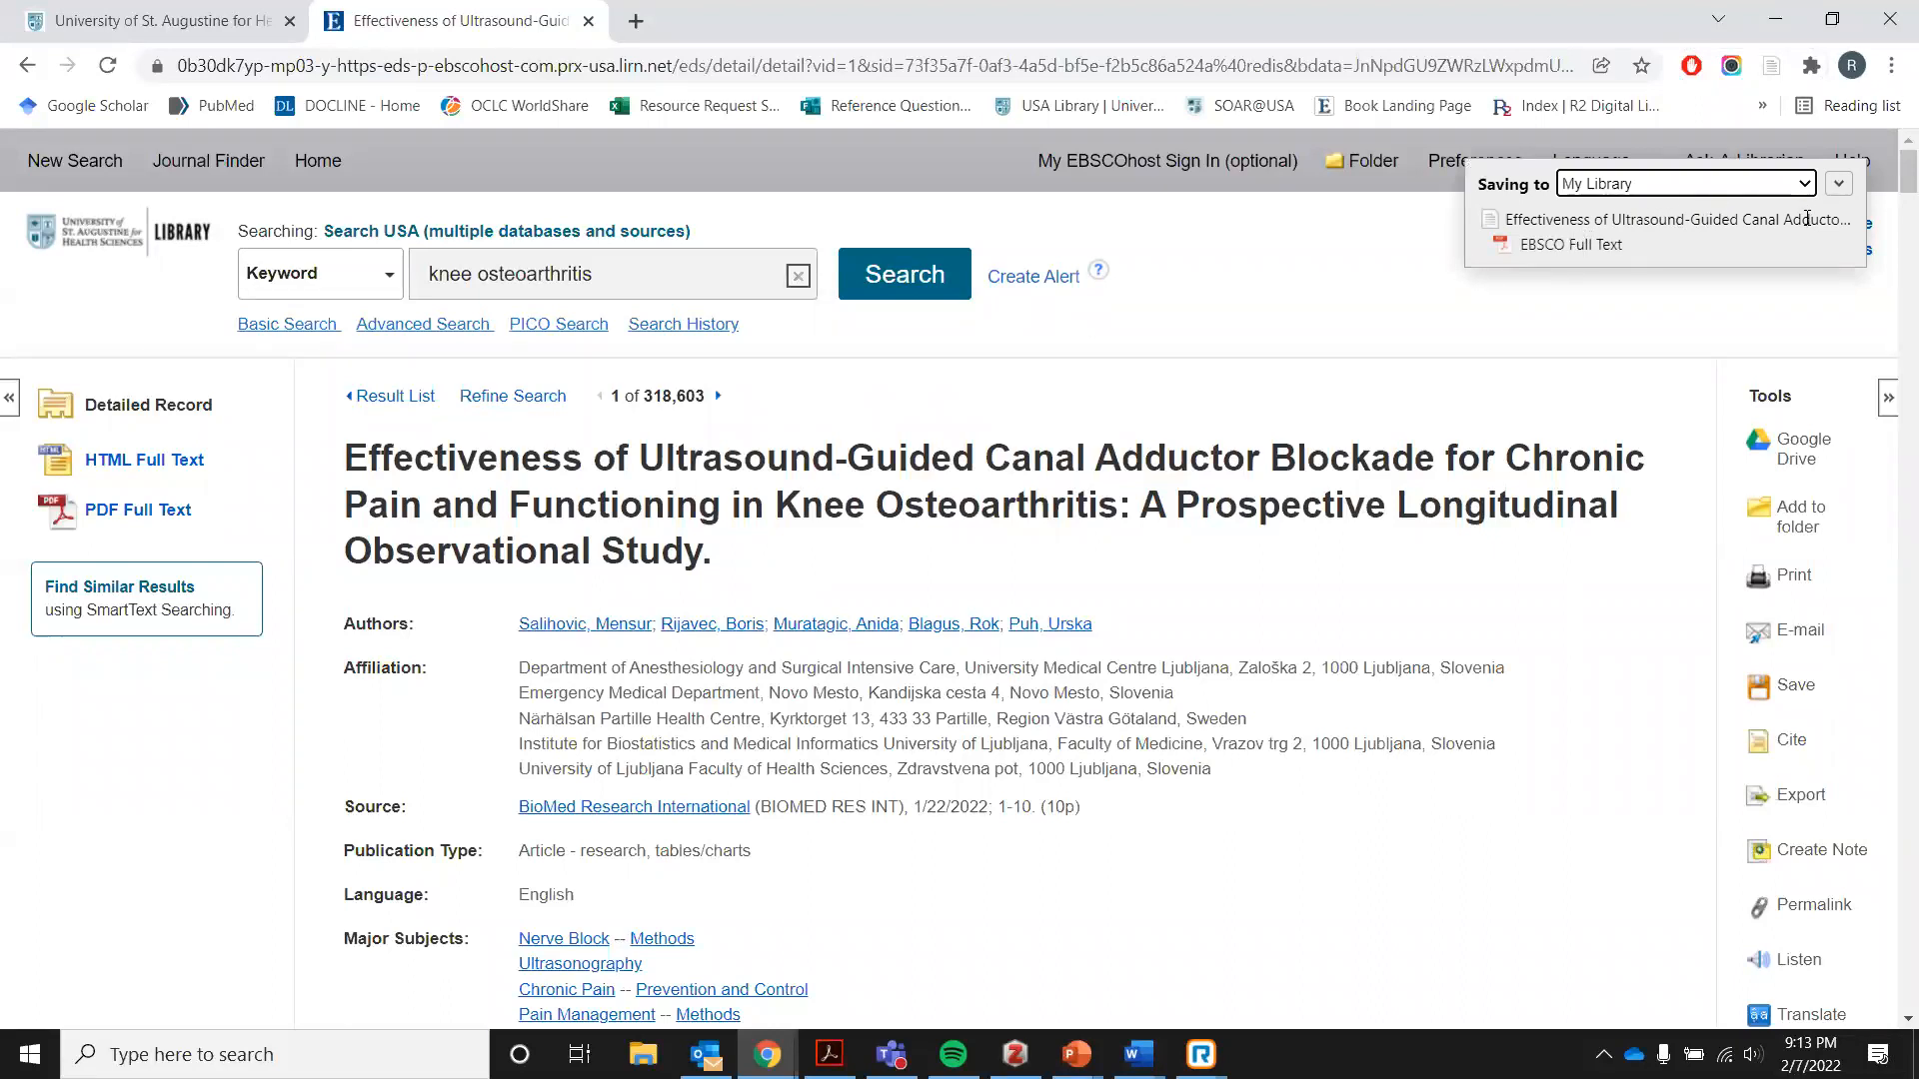
Switch to the Zotero desktop app and inspect the attachment under the saved canal adductor blockade article.
scroll(826, 625, "down", 1)
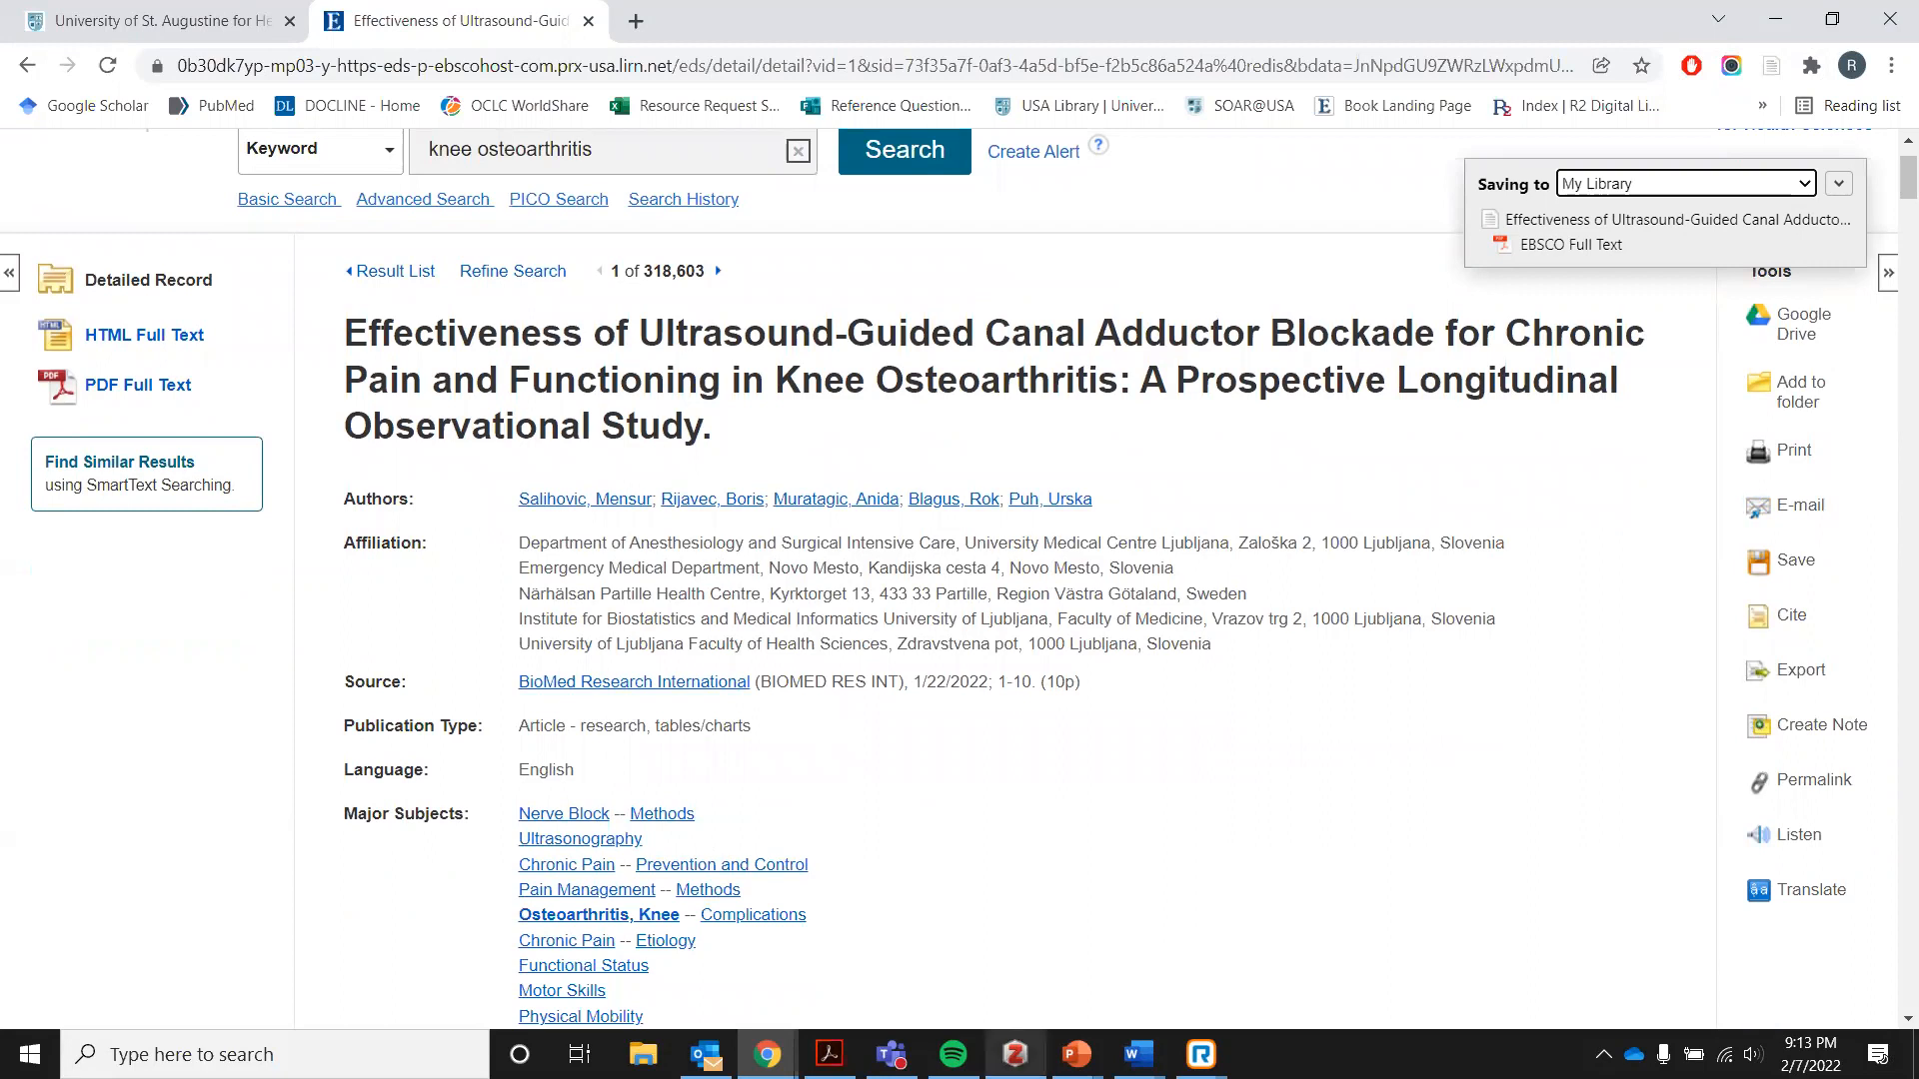
left_click(1015, 1054)
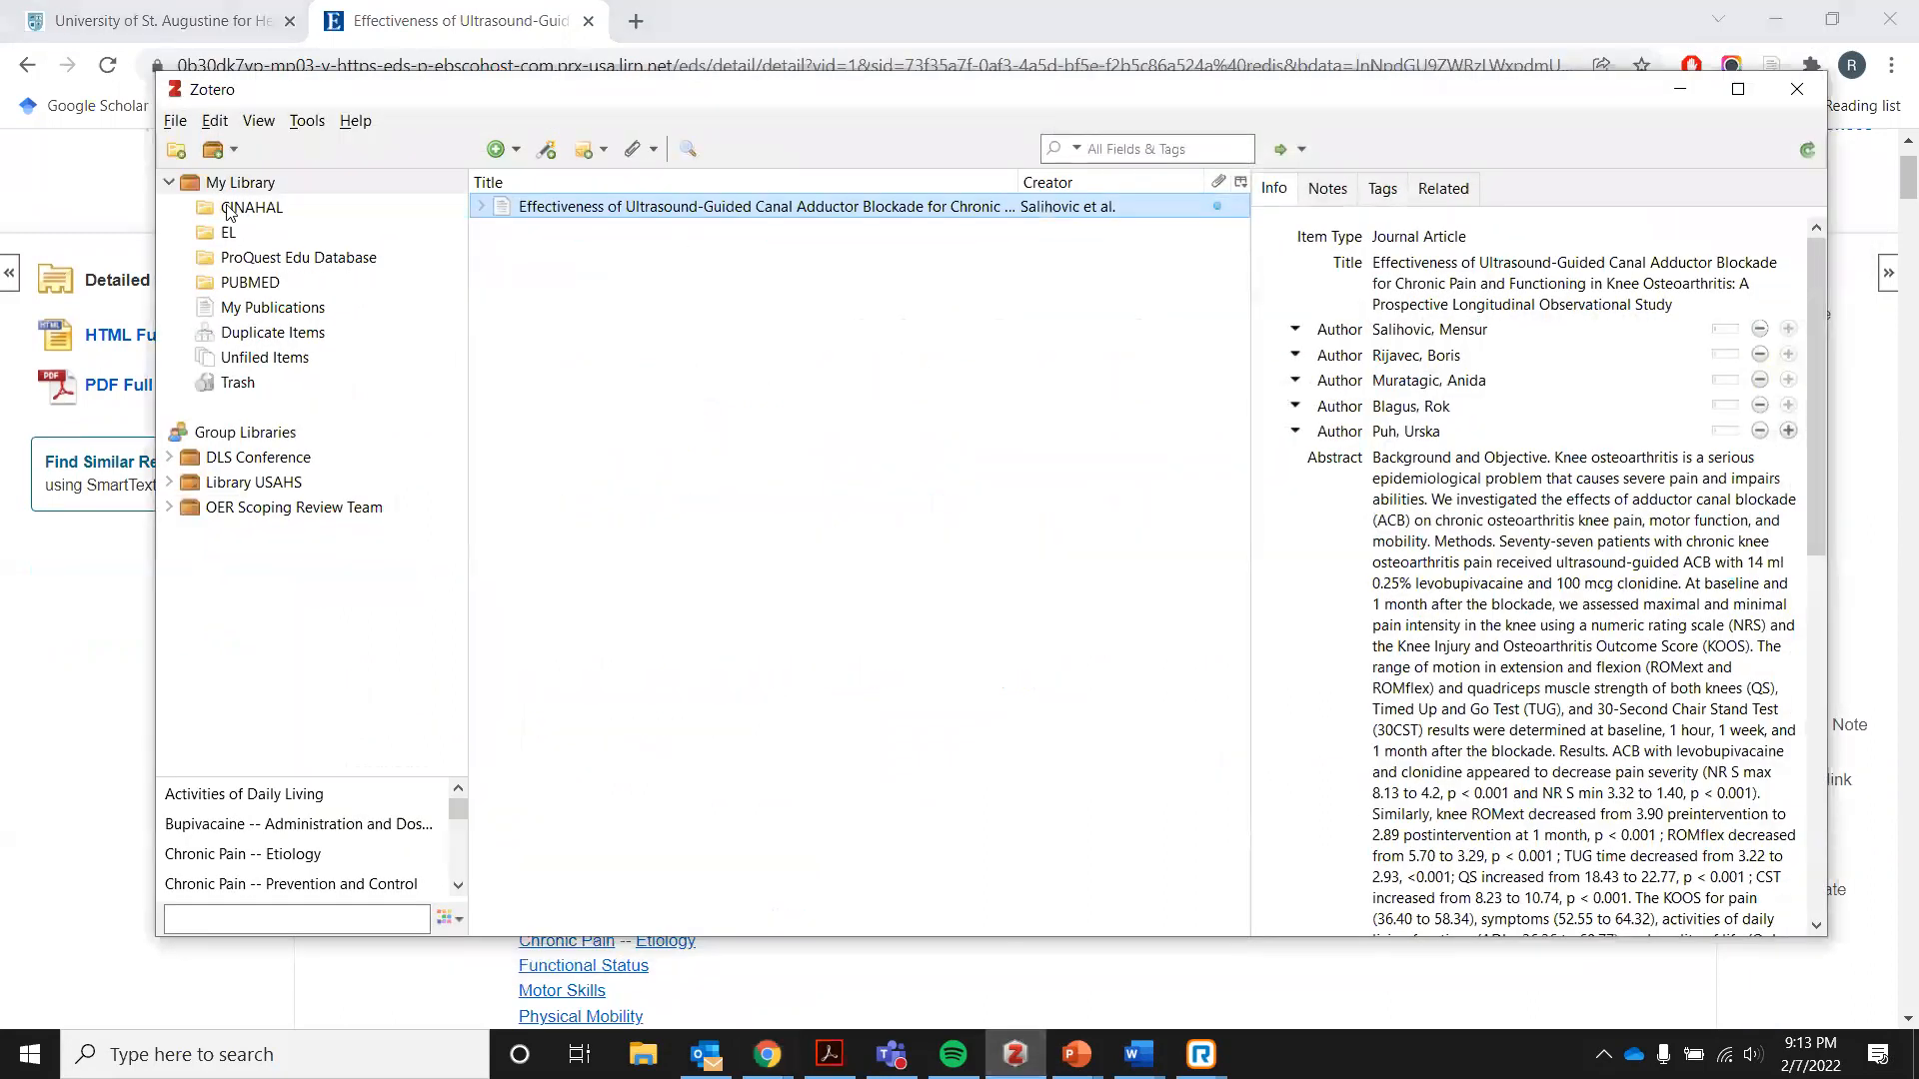
left_click(478, 207)
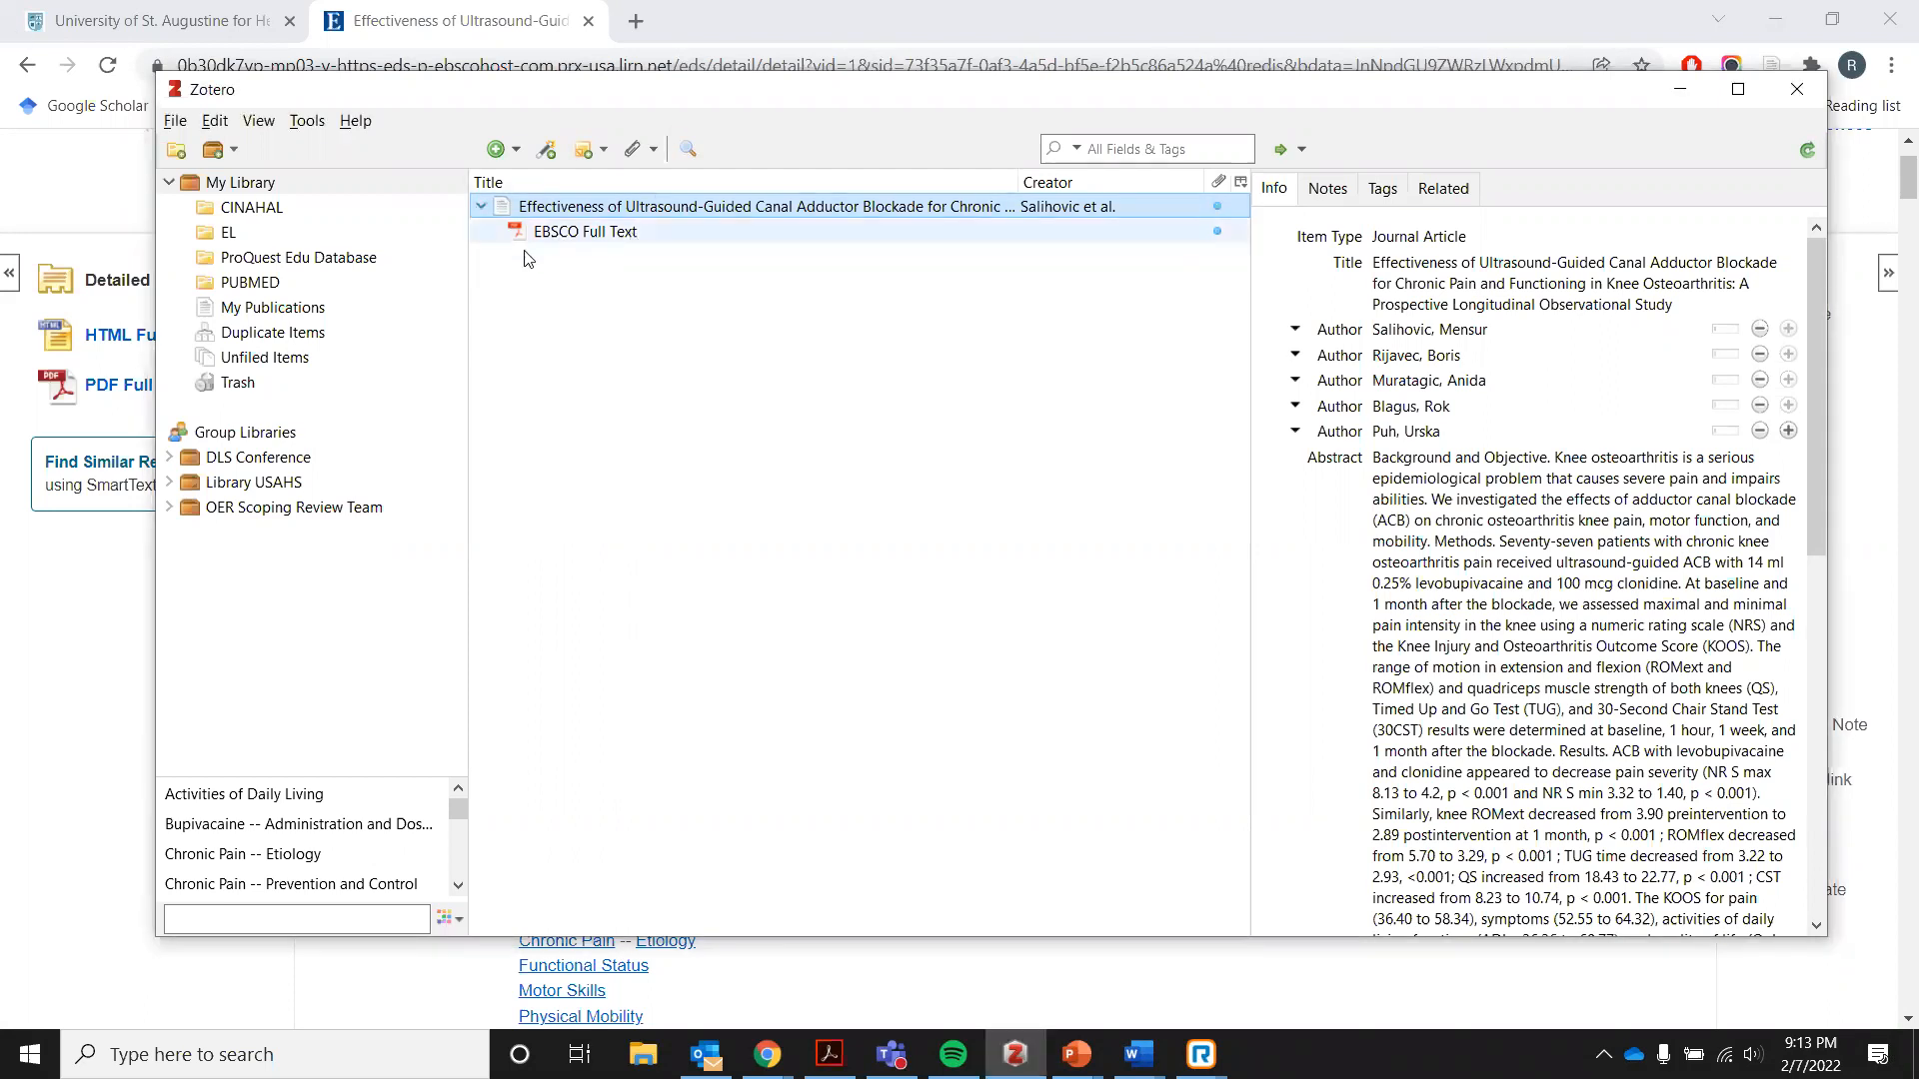
left_click(486, 204)
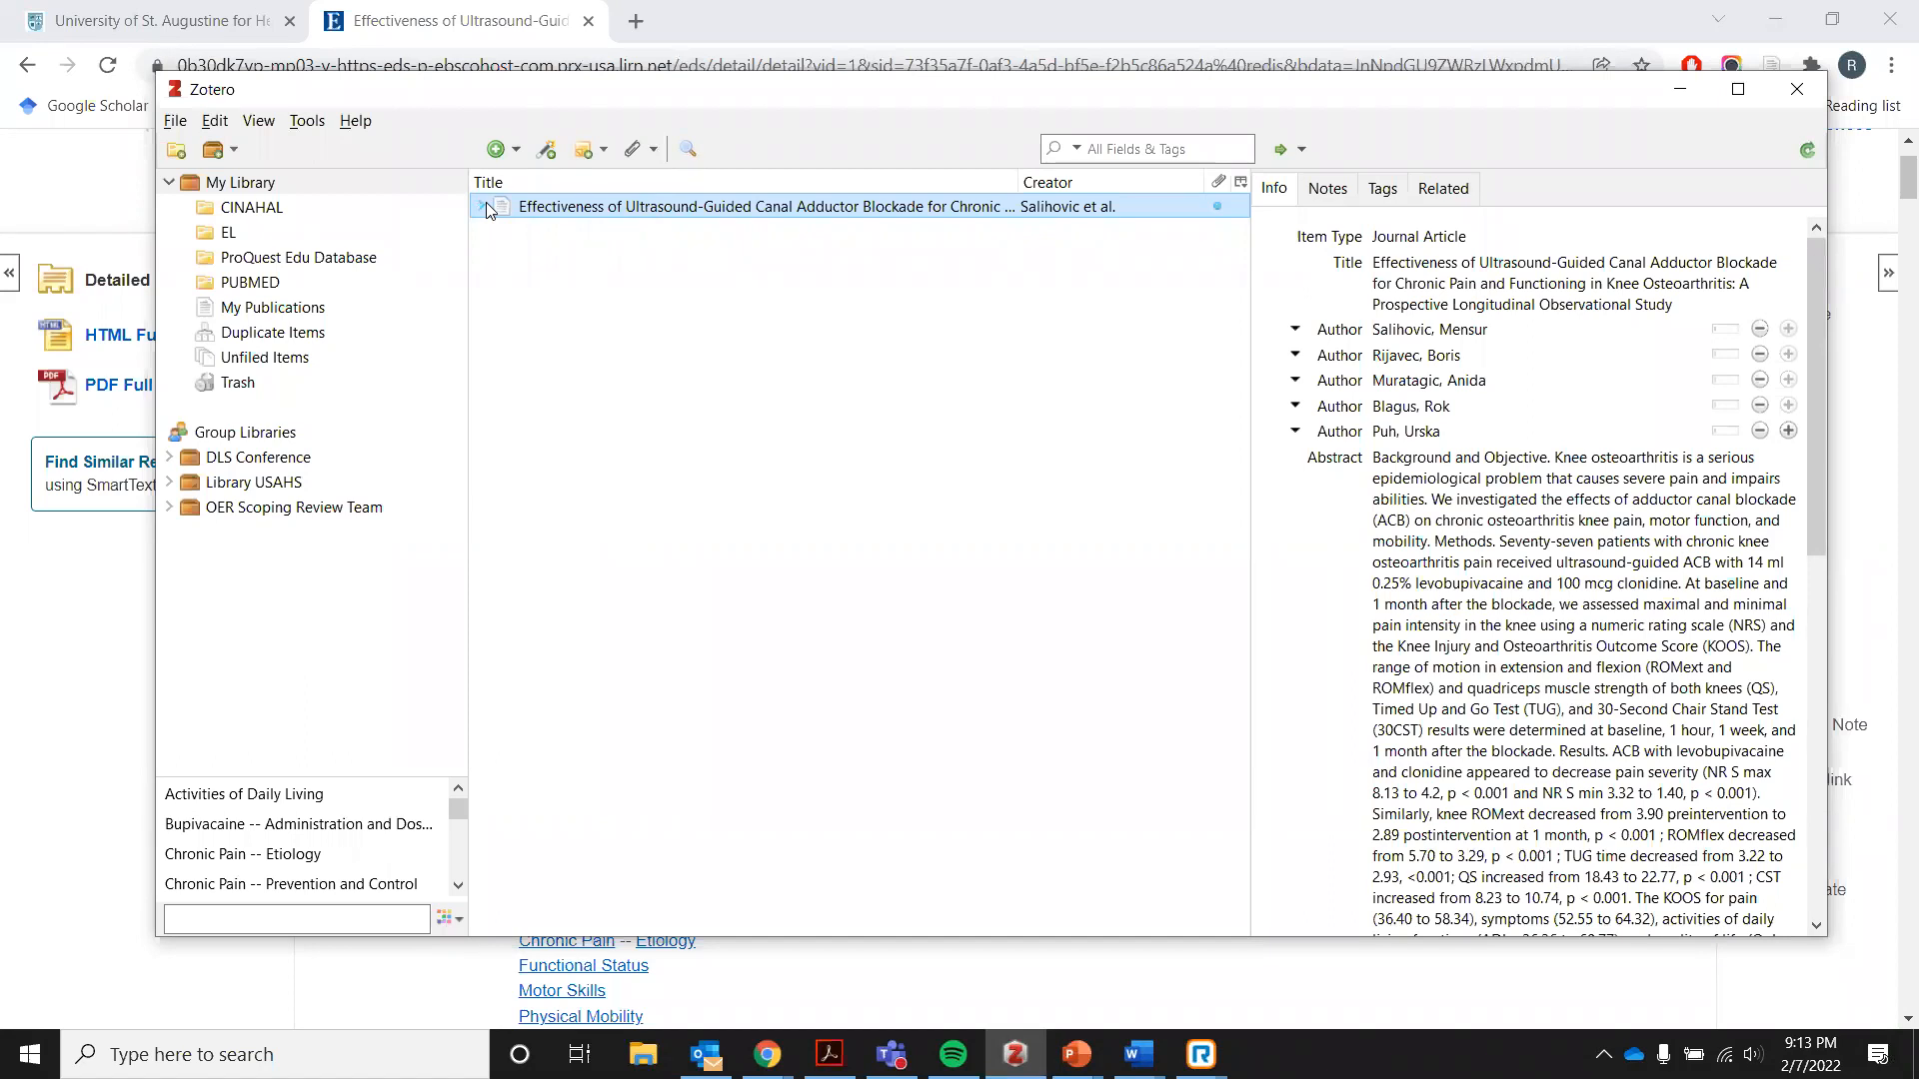
Return to the browser, open PubMed in a new tab, and search it for "knee osteoarthritis".
left_click(373, 8)
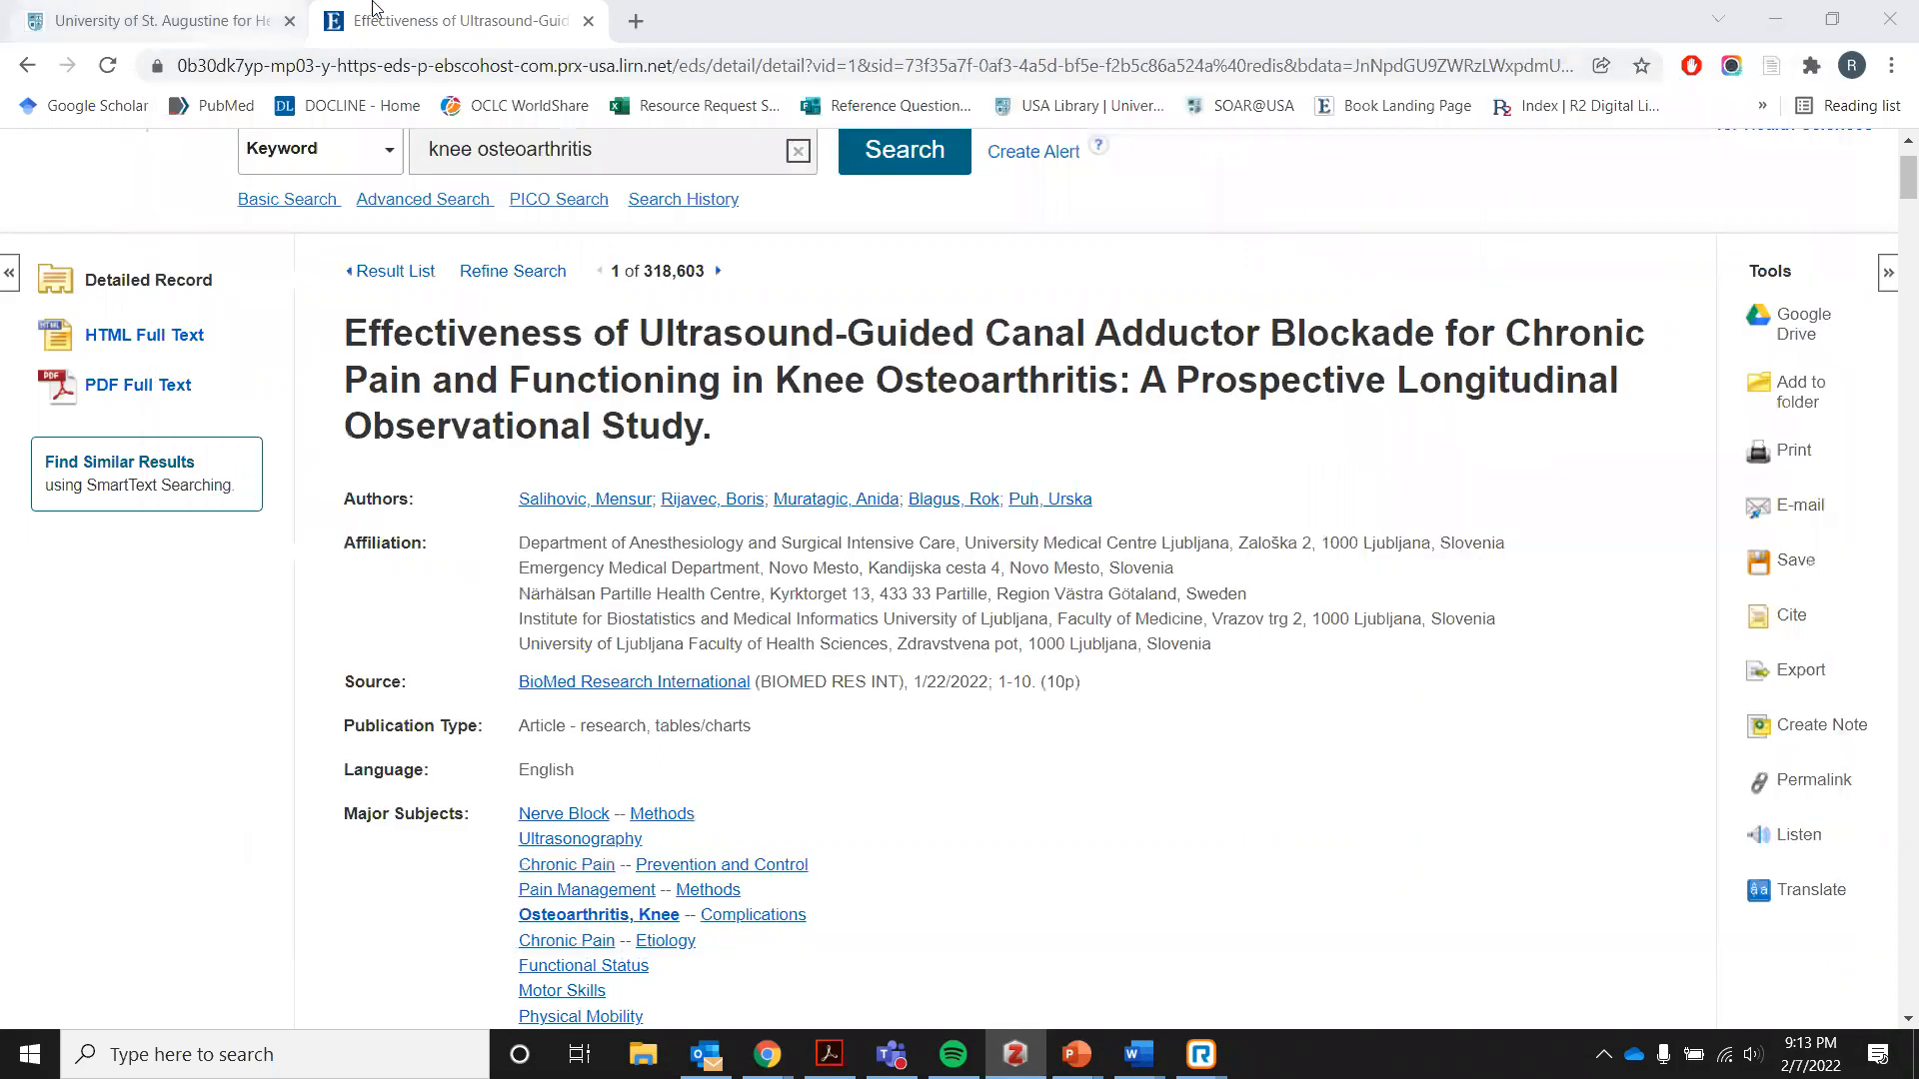
left_click(636, 20)
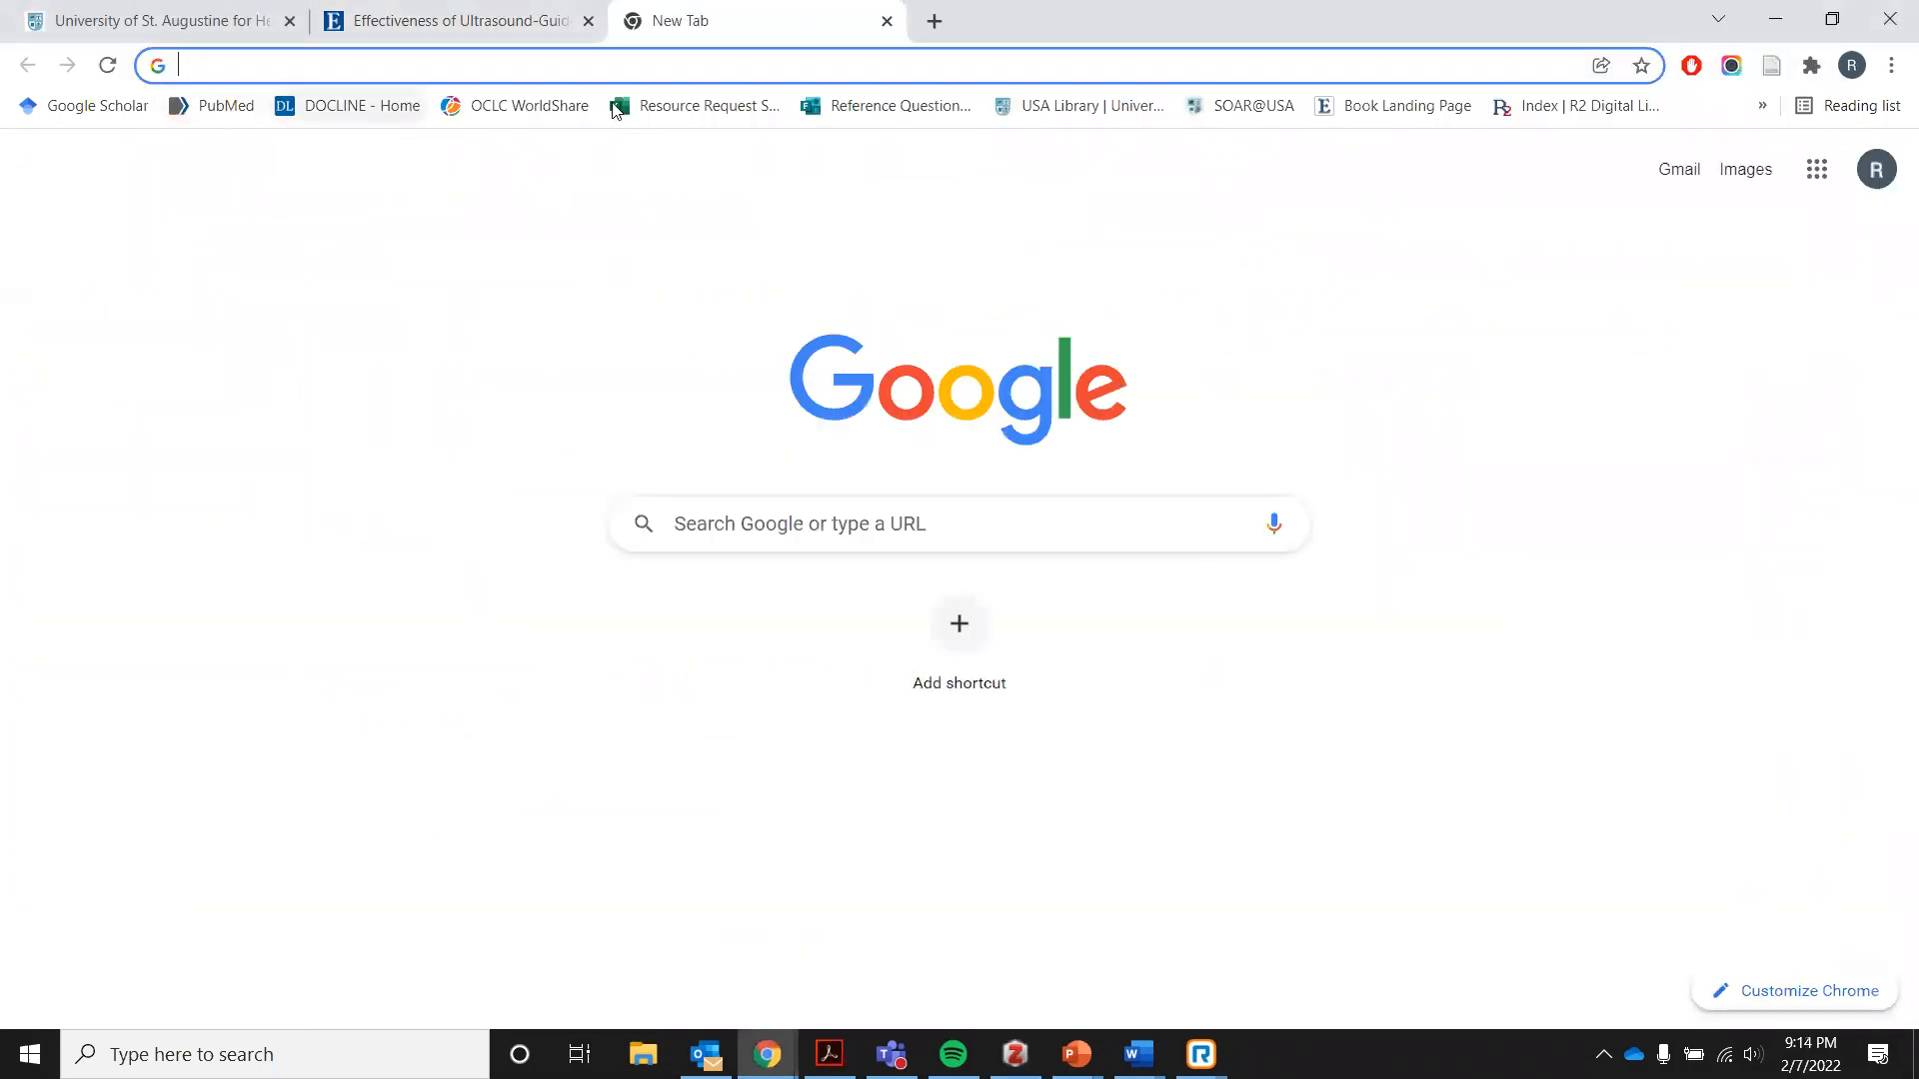
left_click(225, 106)
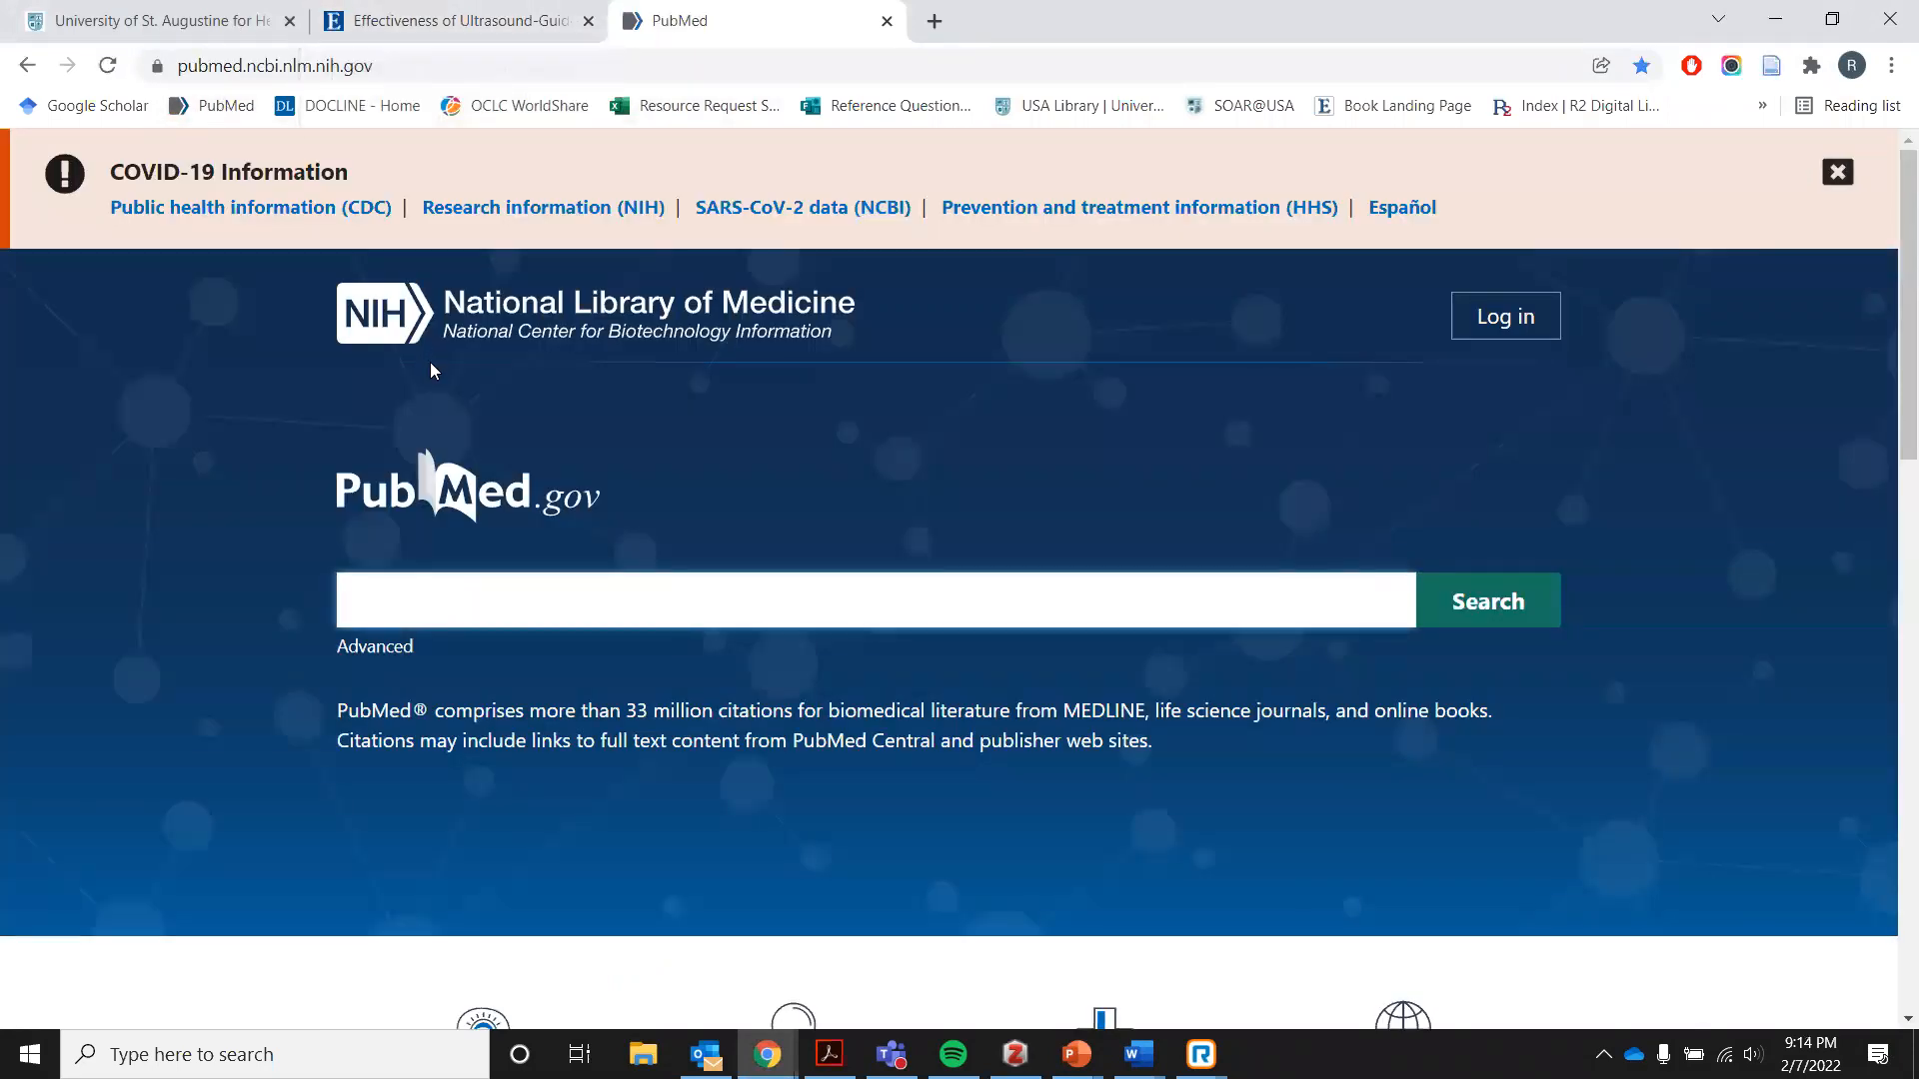
type("n")
key("BackSpace")
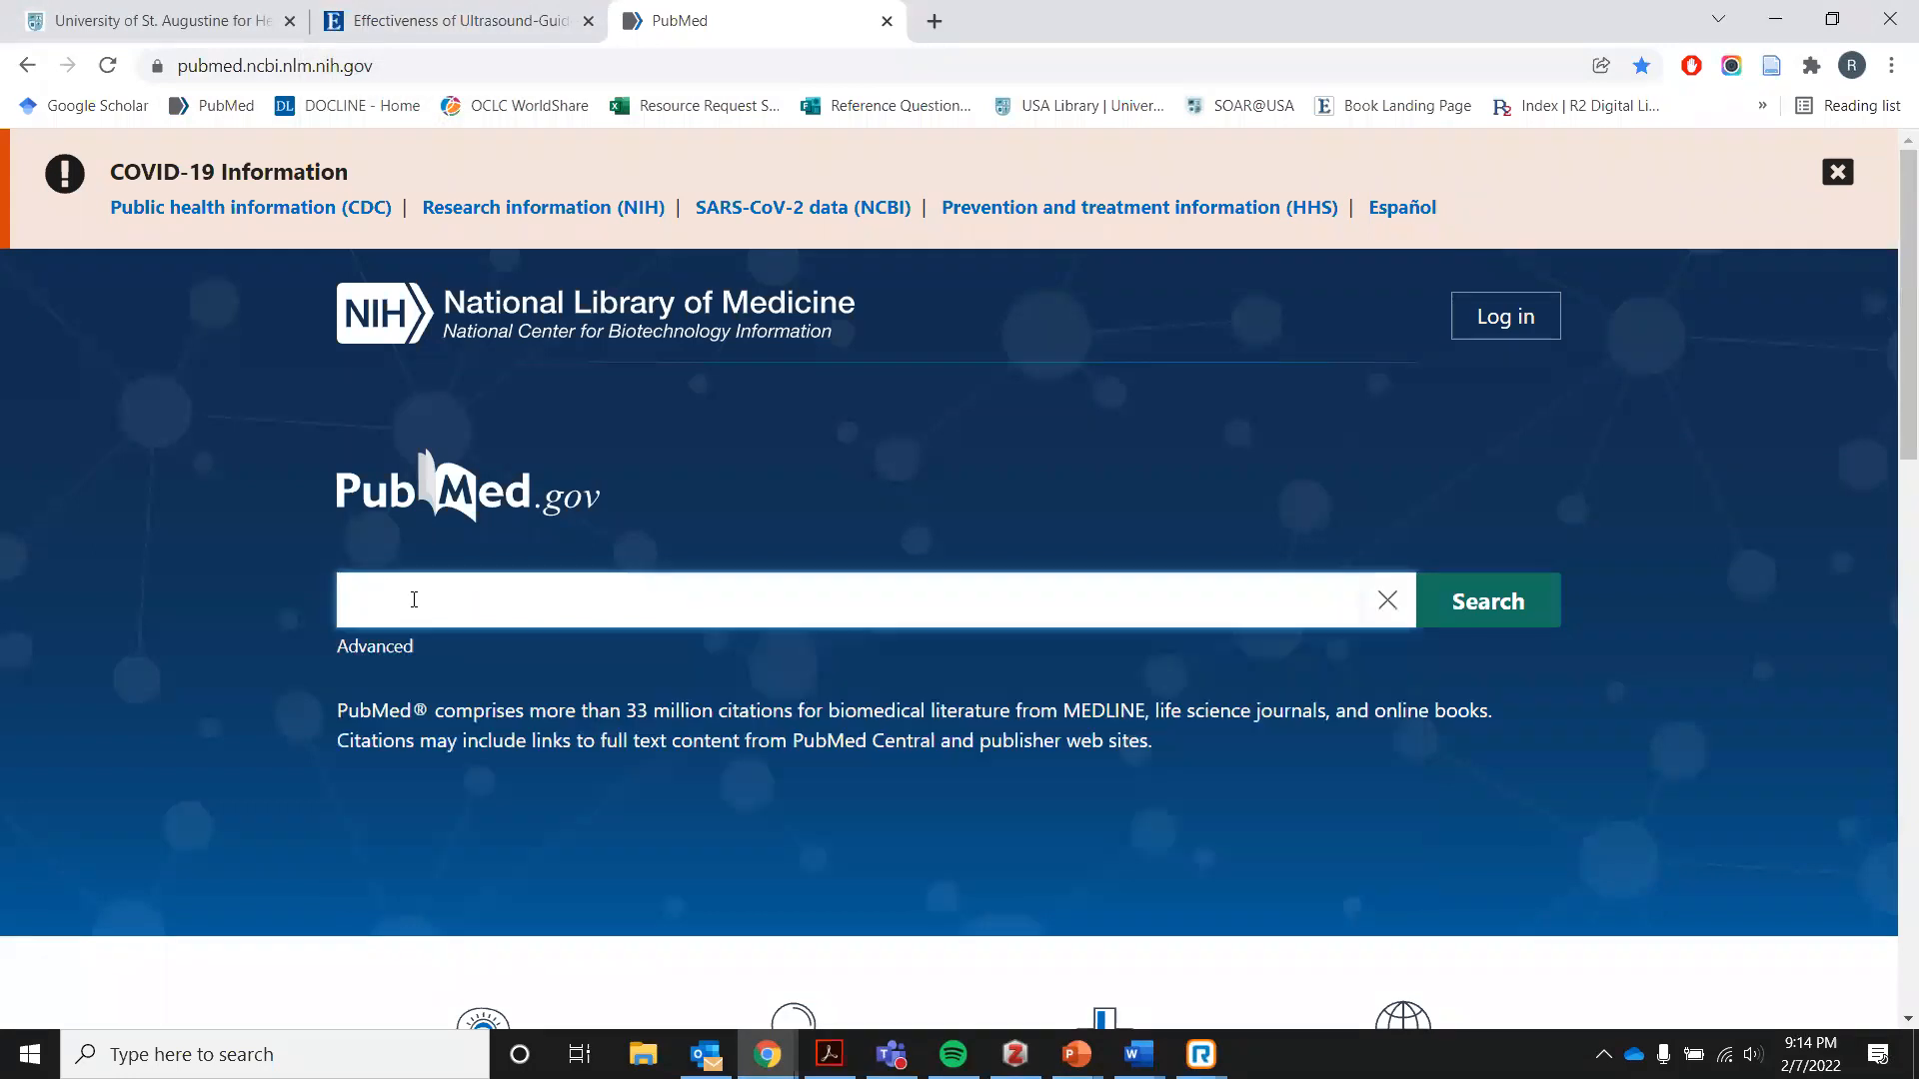
type("knee o")
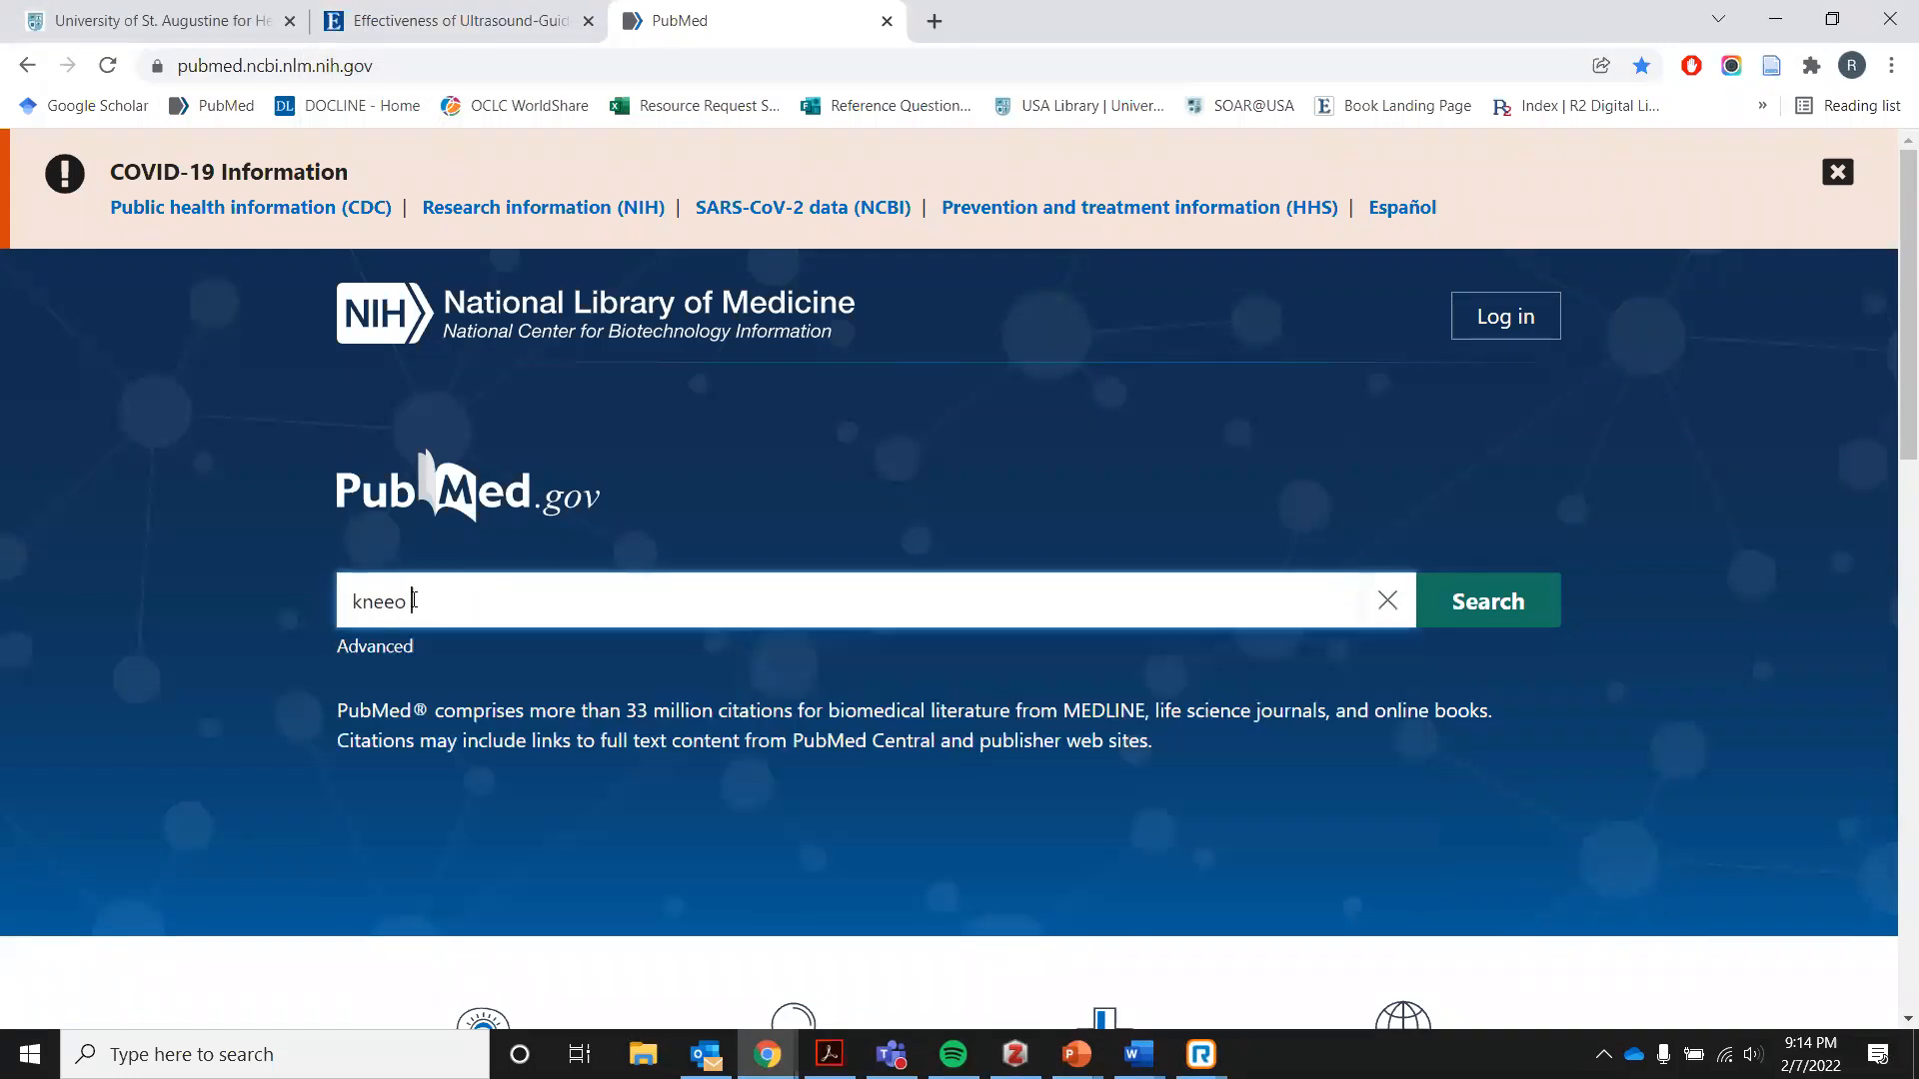
type("s")
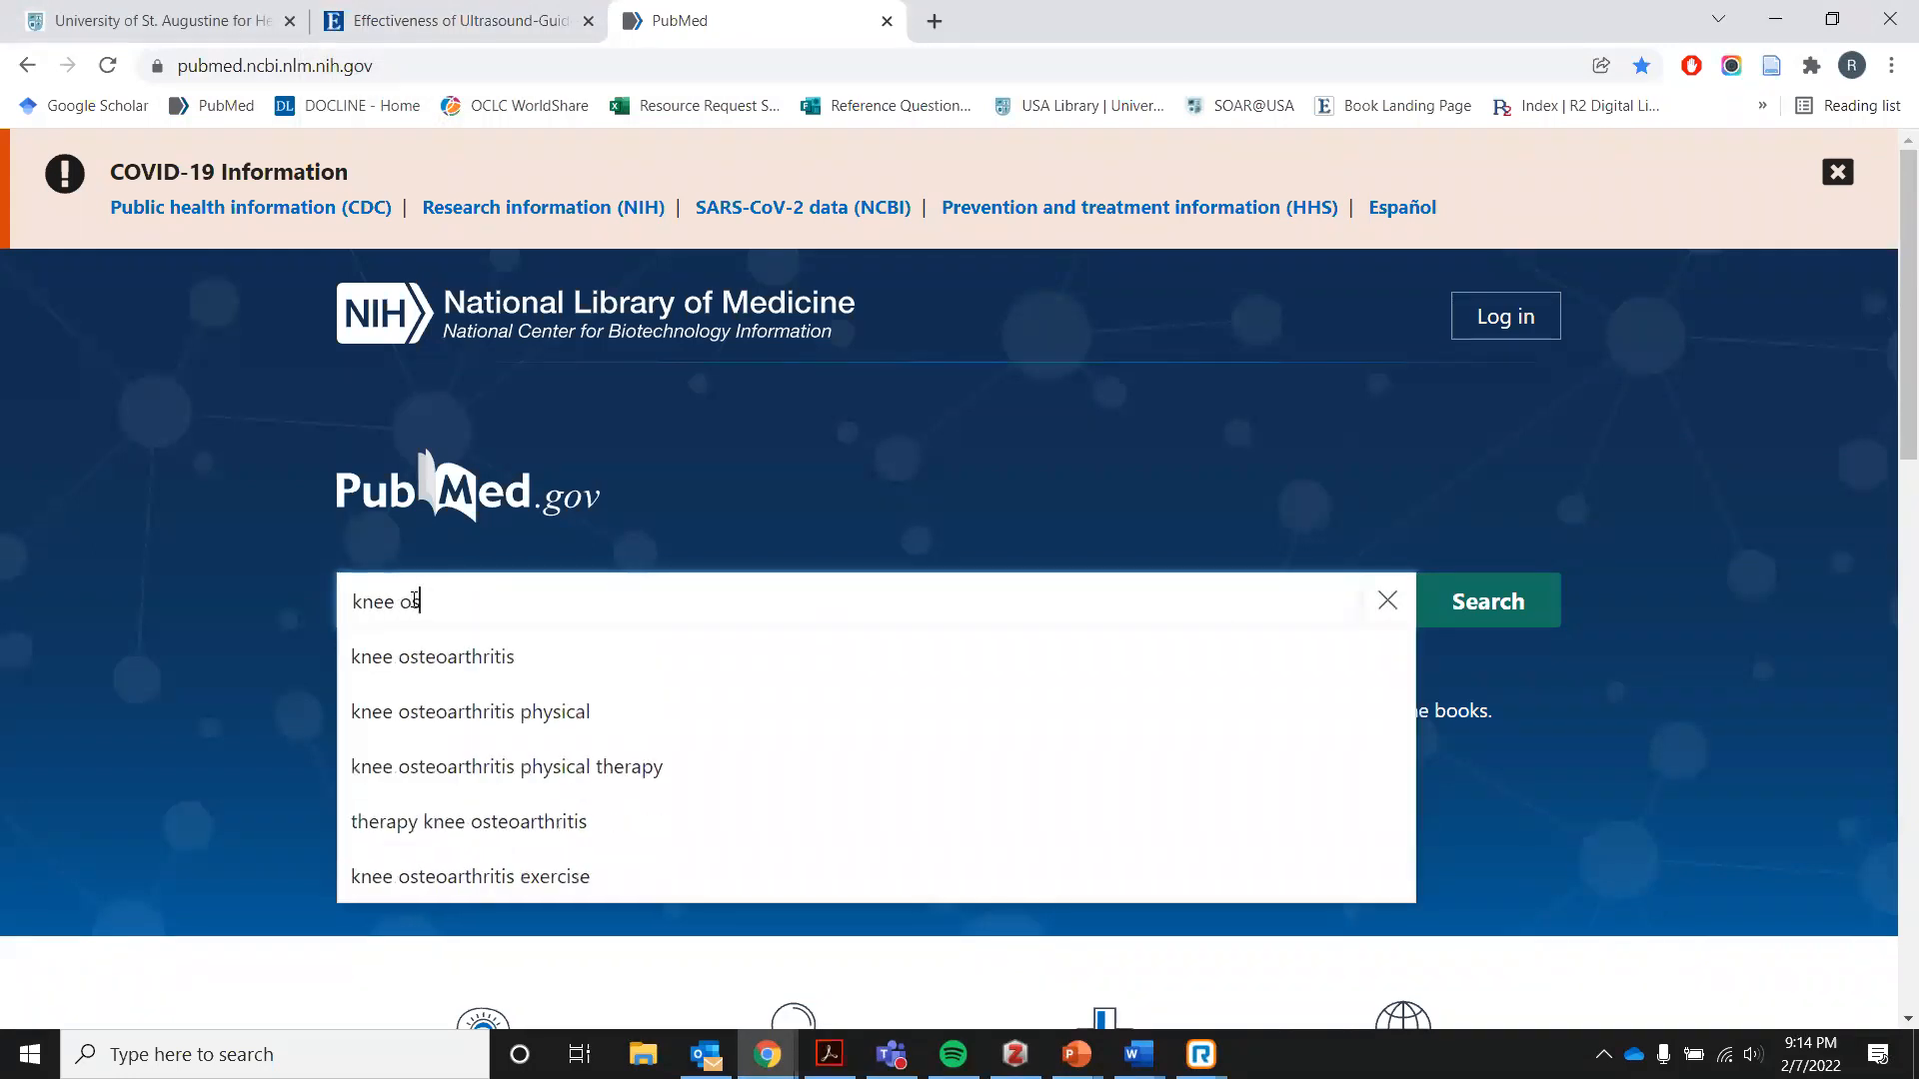
left_click(460, 660)
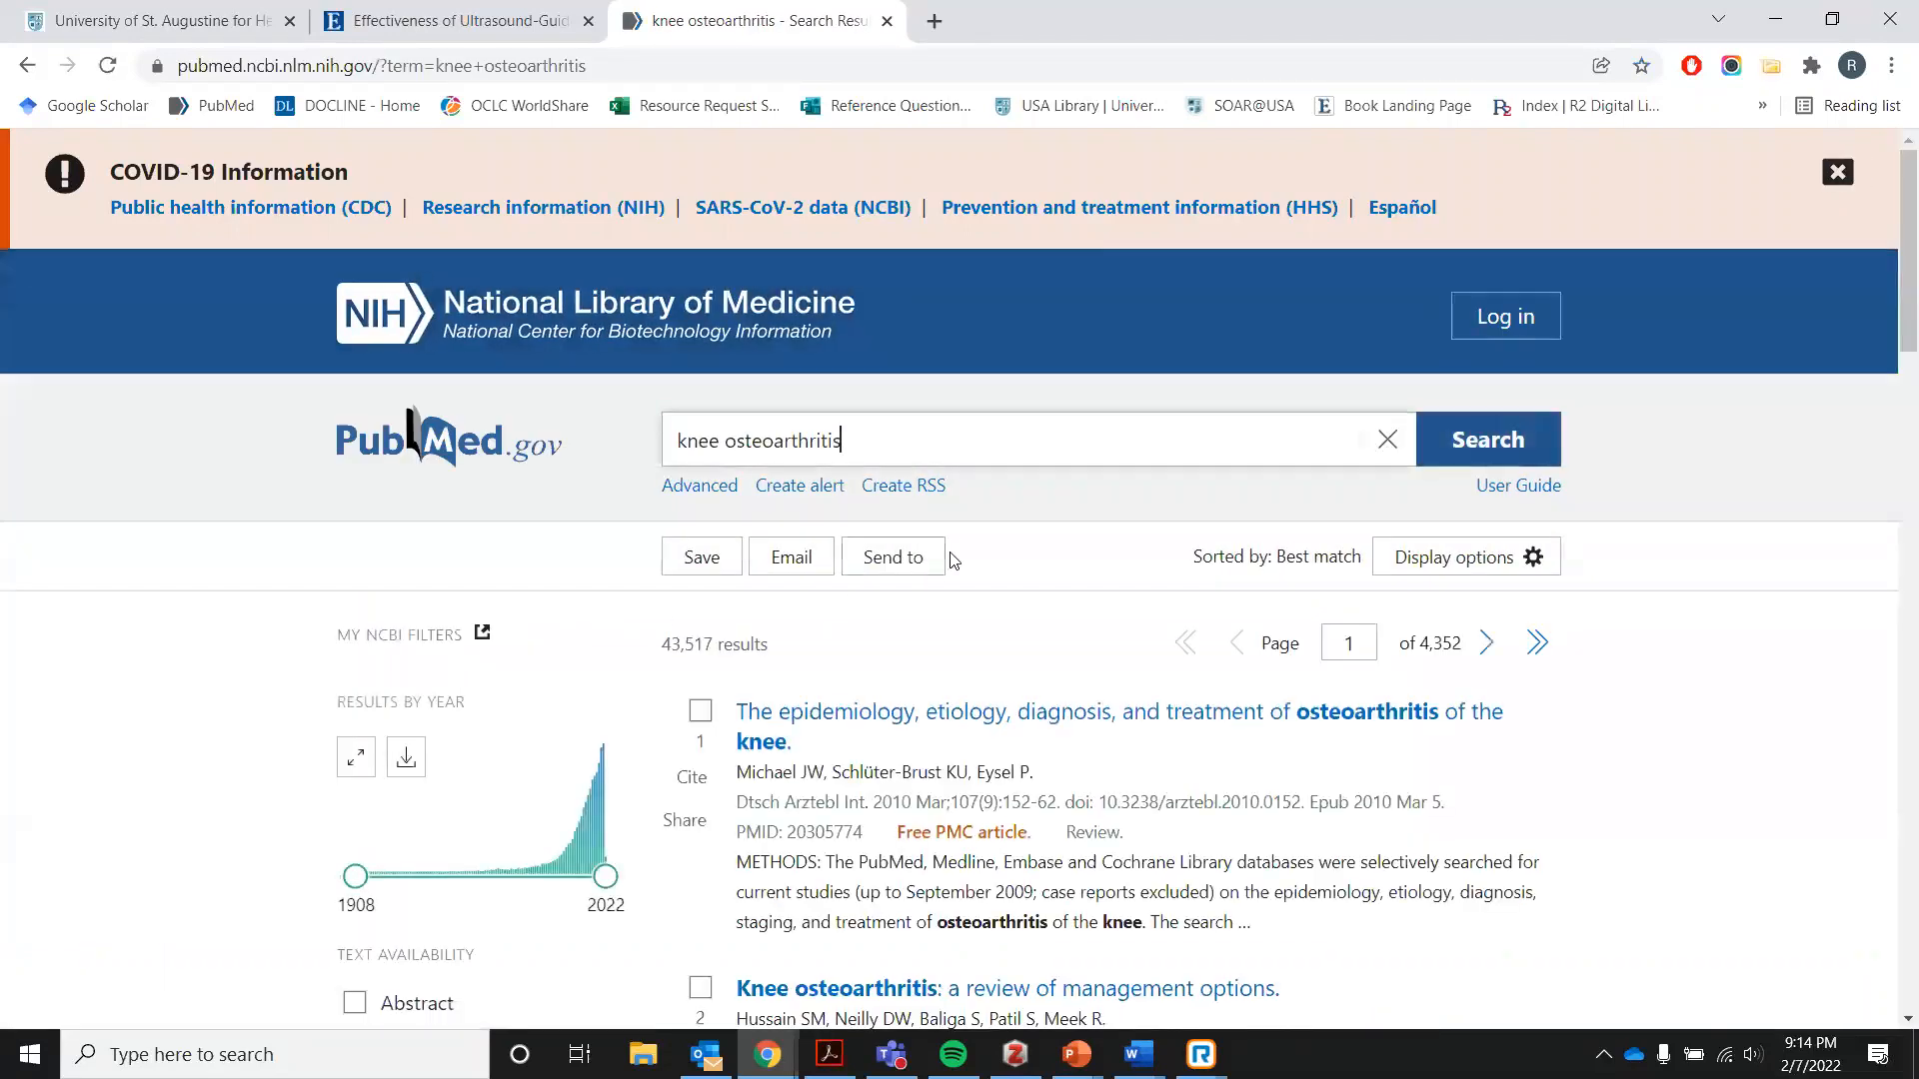
Open the first PubMed result, on the epidemiology, etiology, diagnosis, and treatment of knee osteoarthritis, and save it to Zotero.
scroll(956, 558, "down", 3)
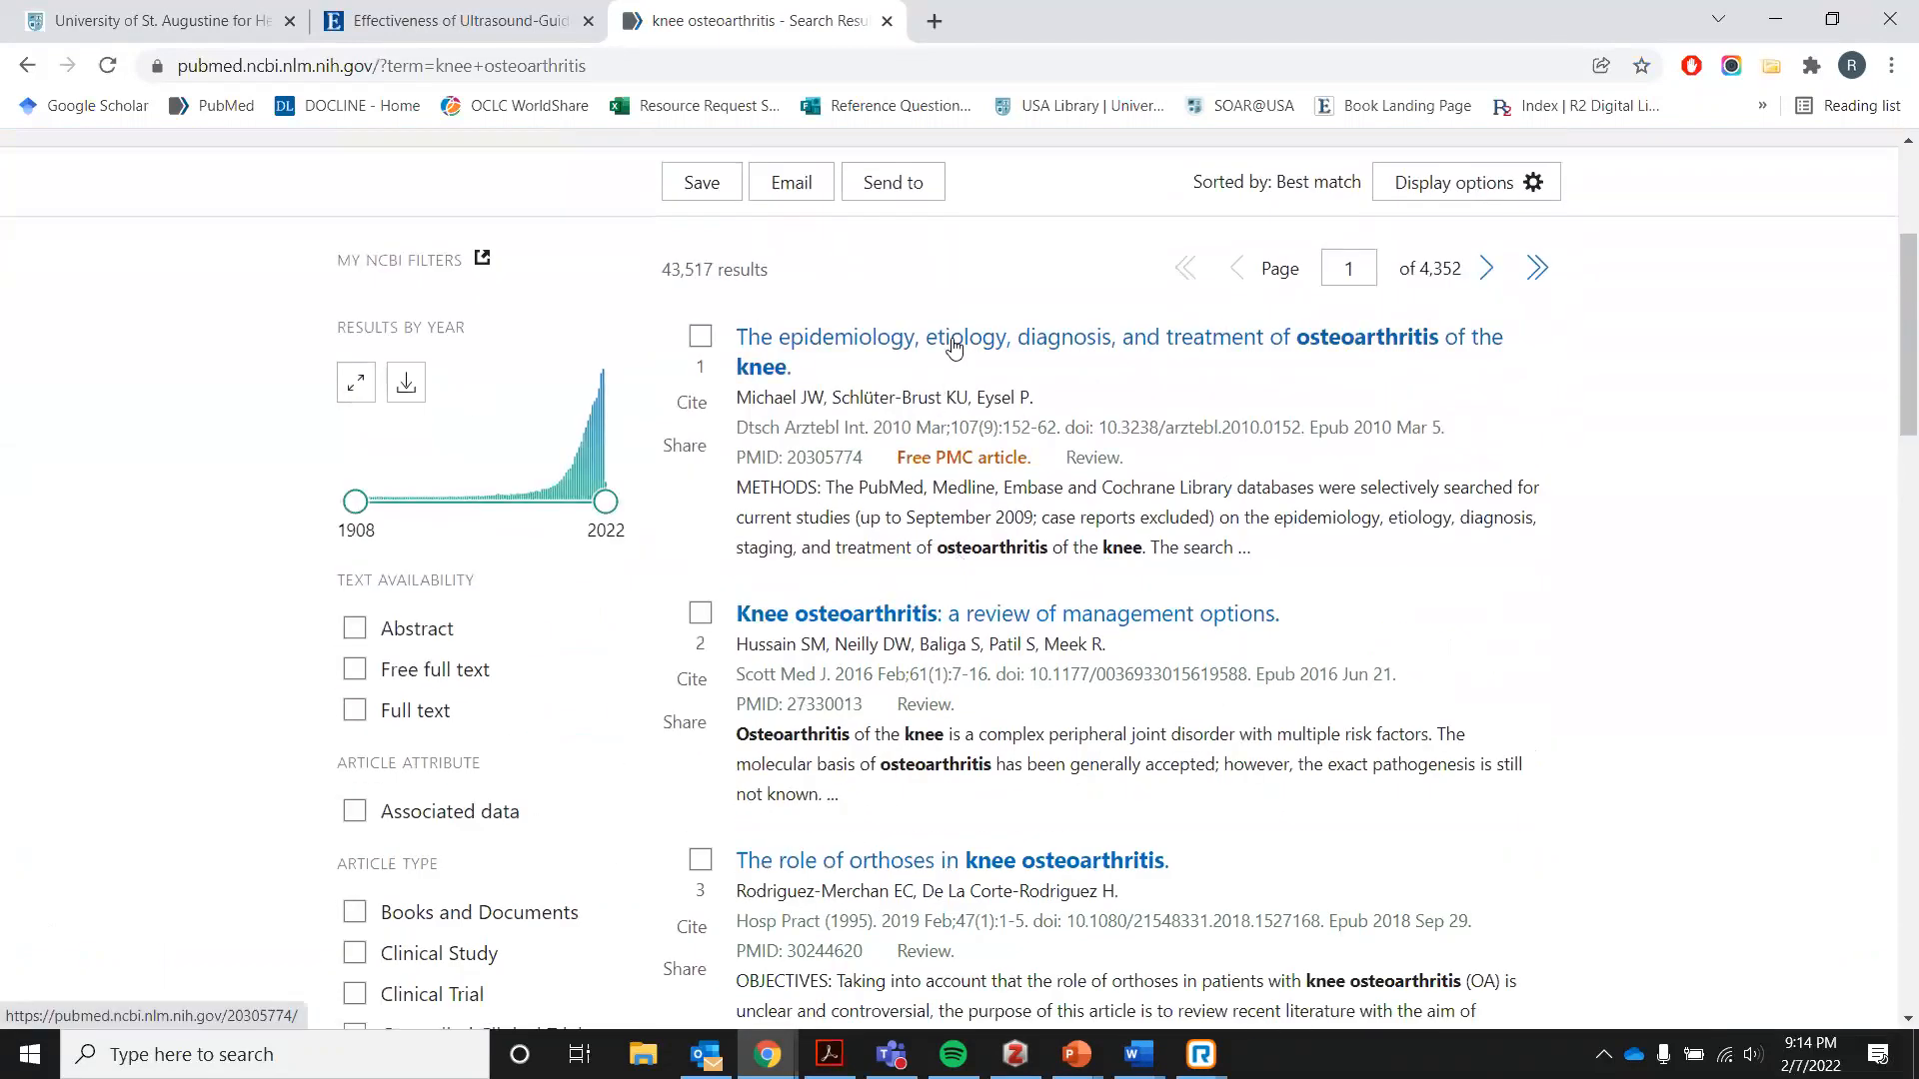
left_click(954, 346)
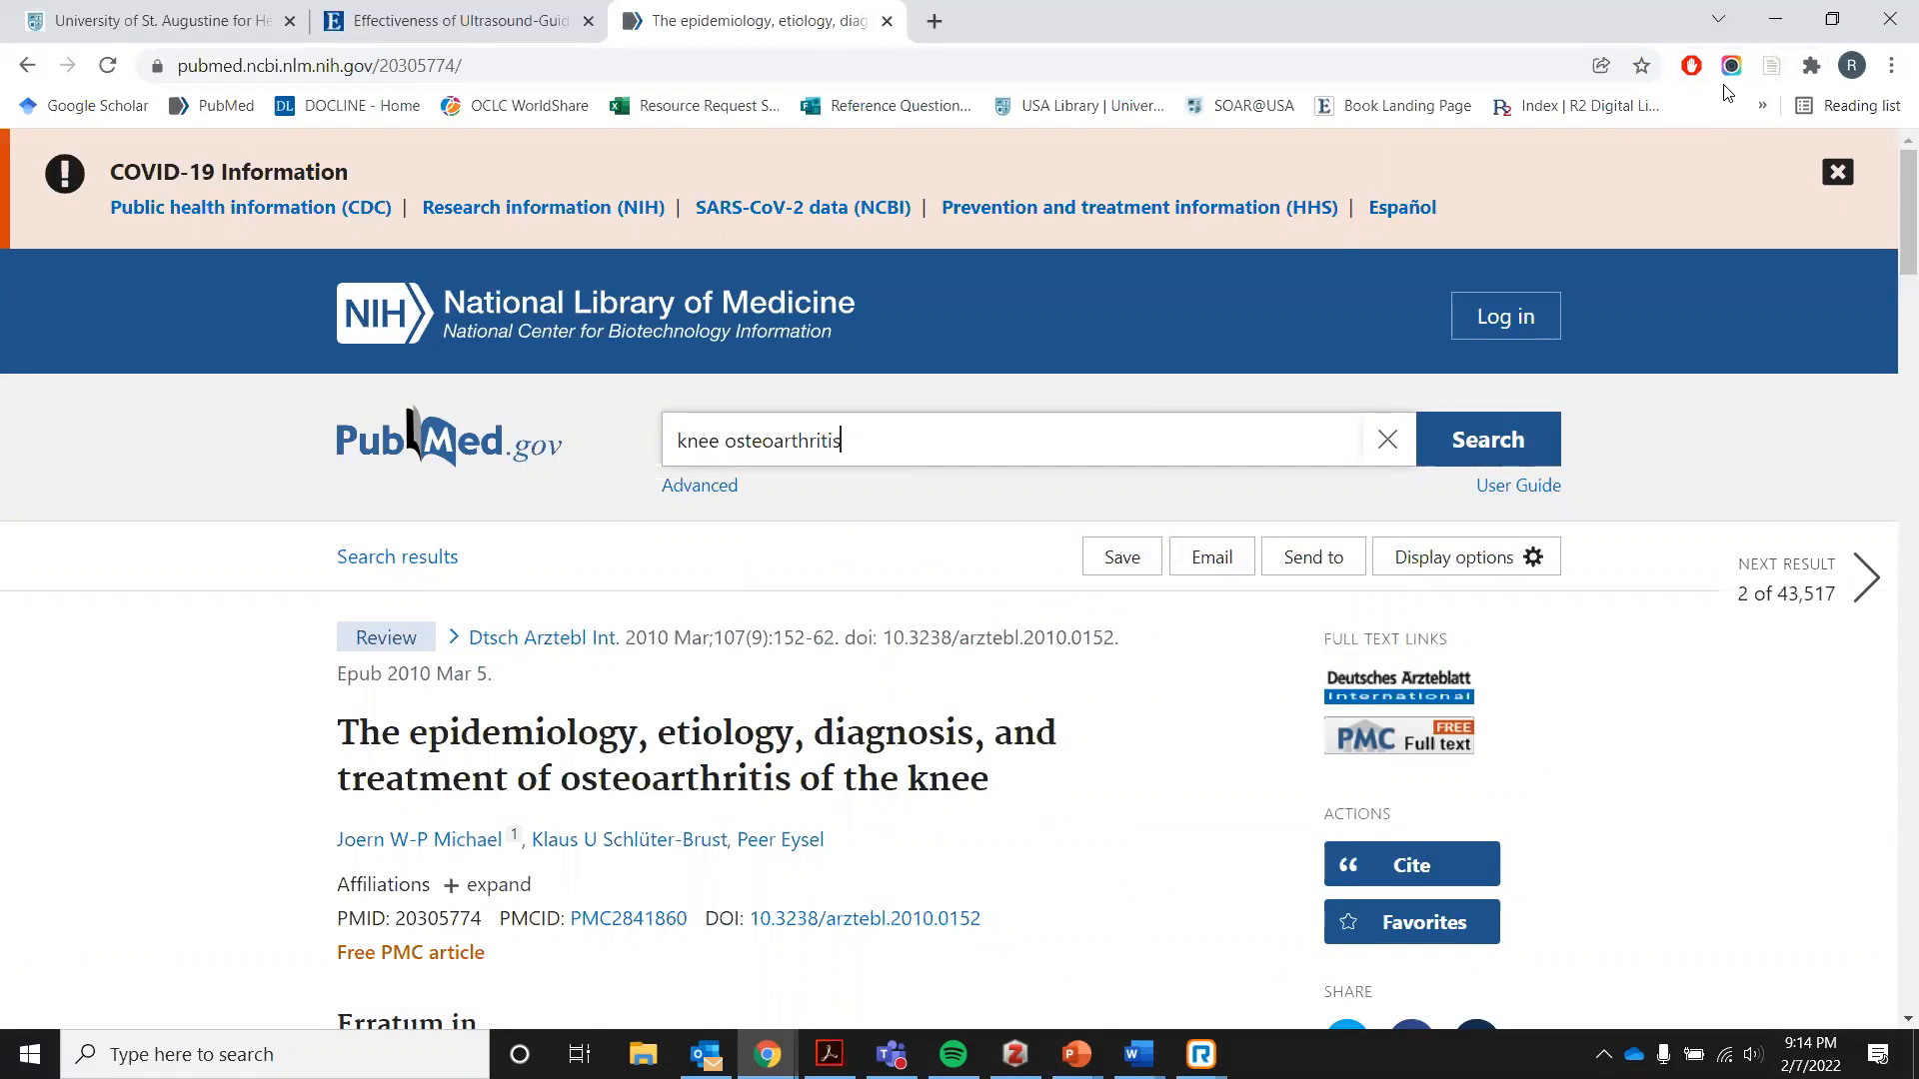
left_click(1773, 68)
Switch to the Zotero desktop app and inspect the attachments under the saved PubMed article.
left_click(1015, 1054)
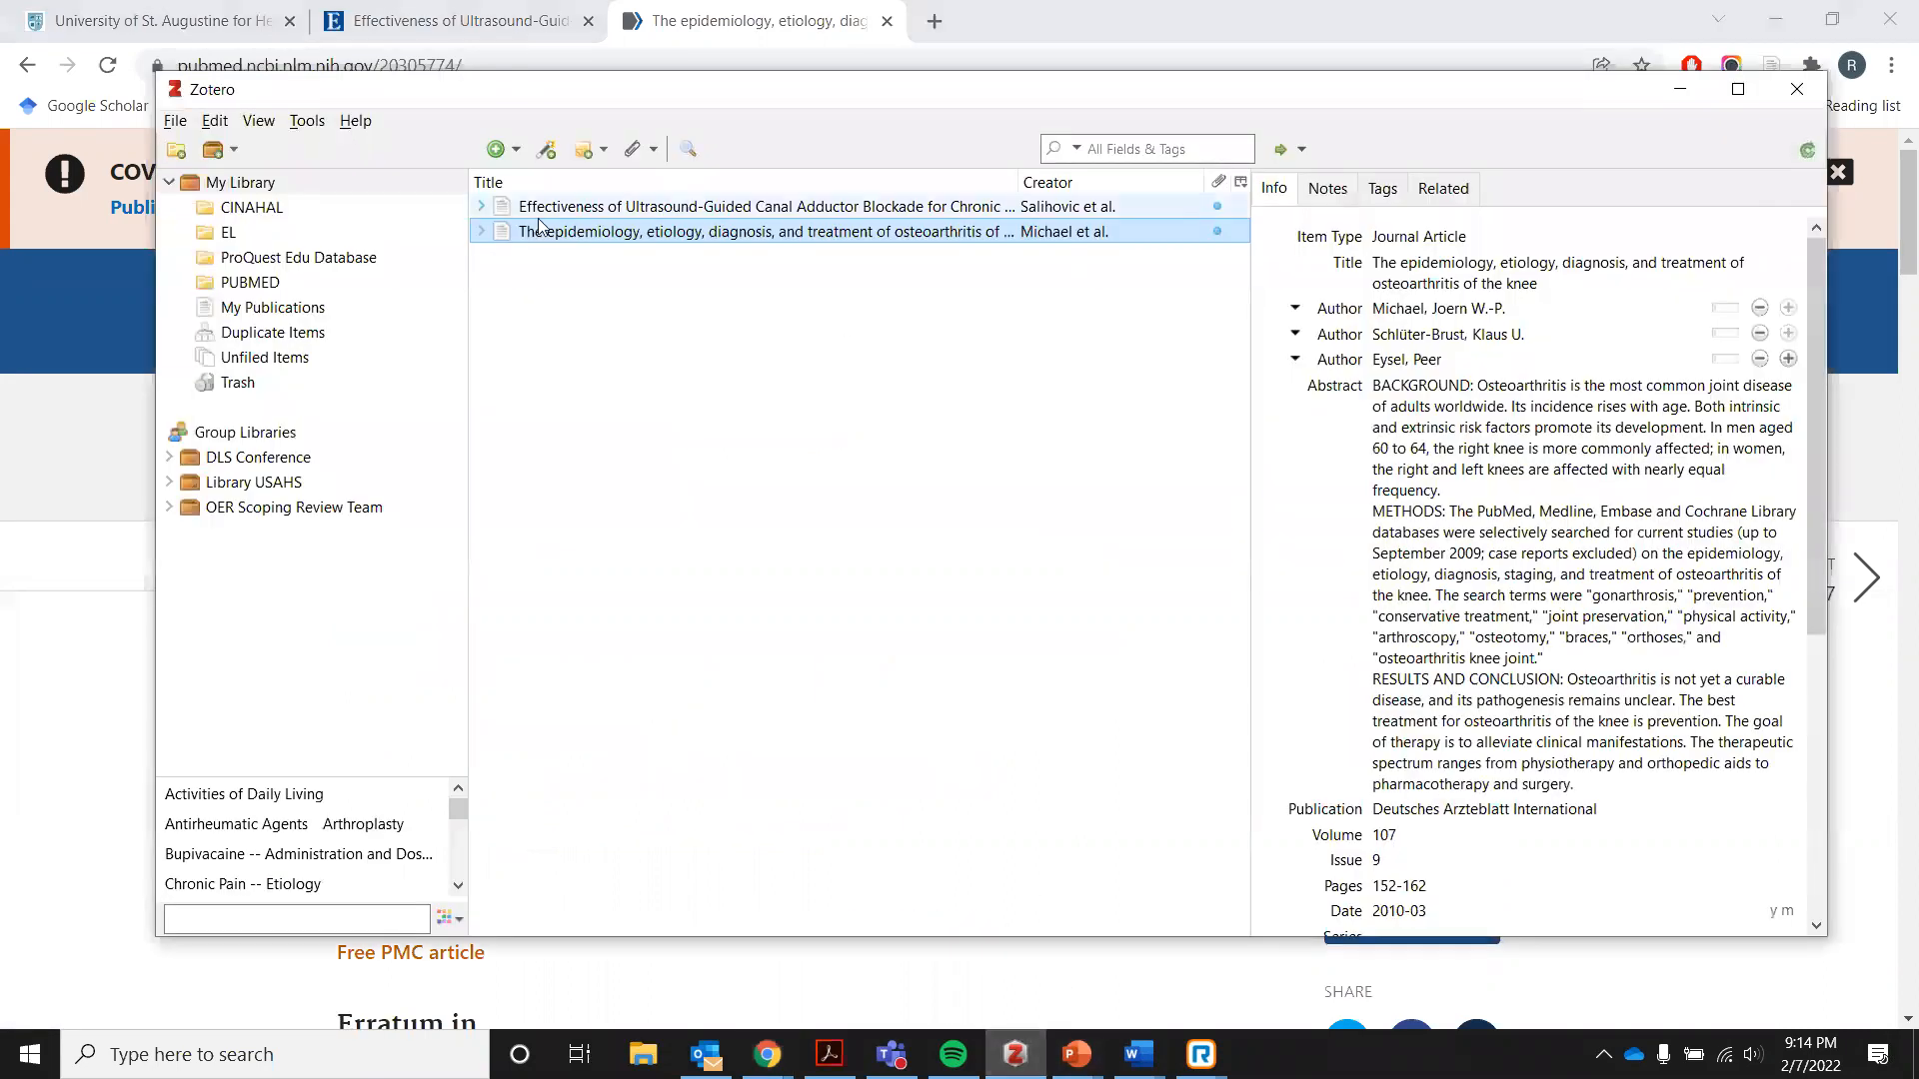
left_click(480, 233)
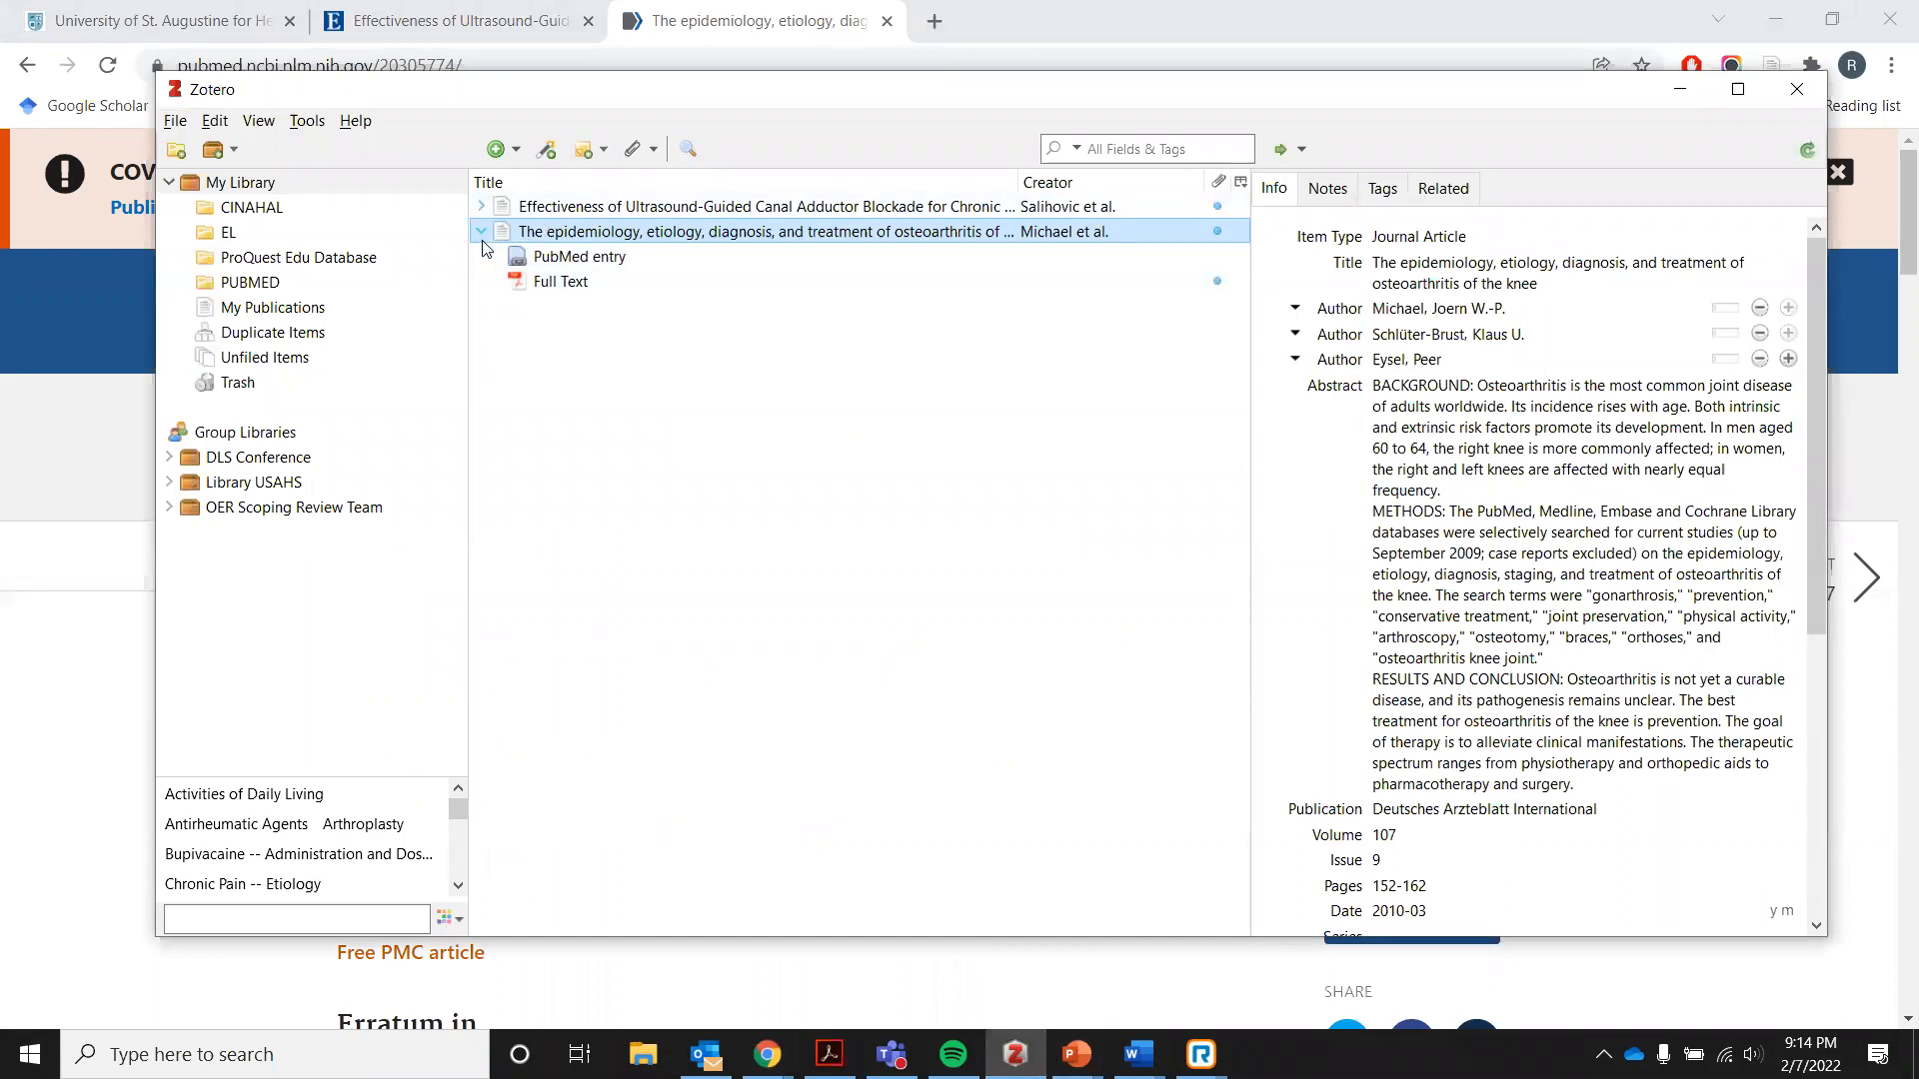
left_click(480, 233)
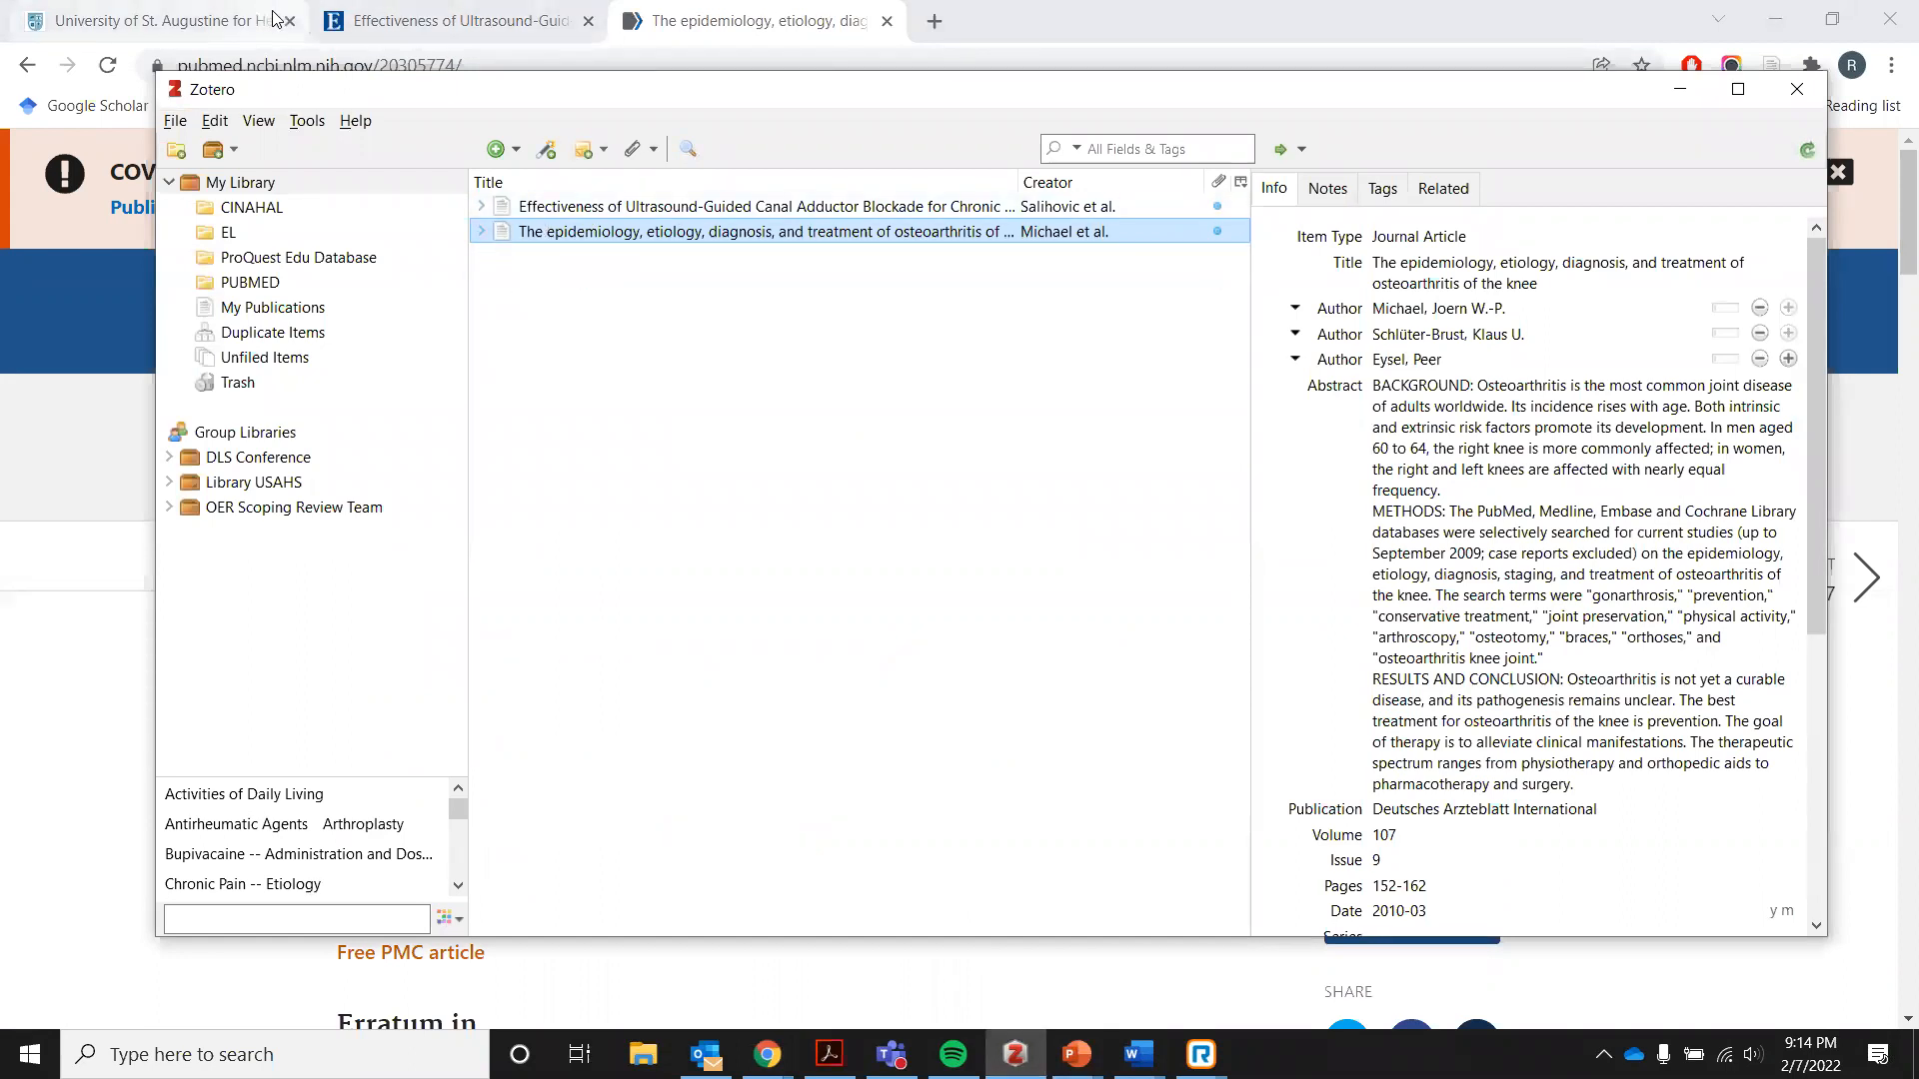
Return to the university library site in the browser, open its database list, and launch ProQuest.
left_click(239, 18)
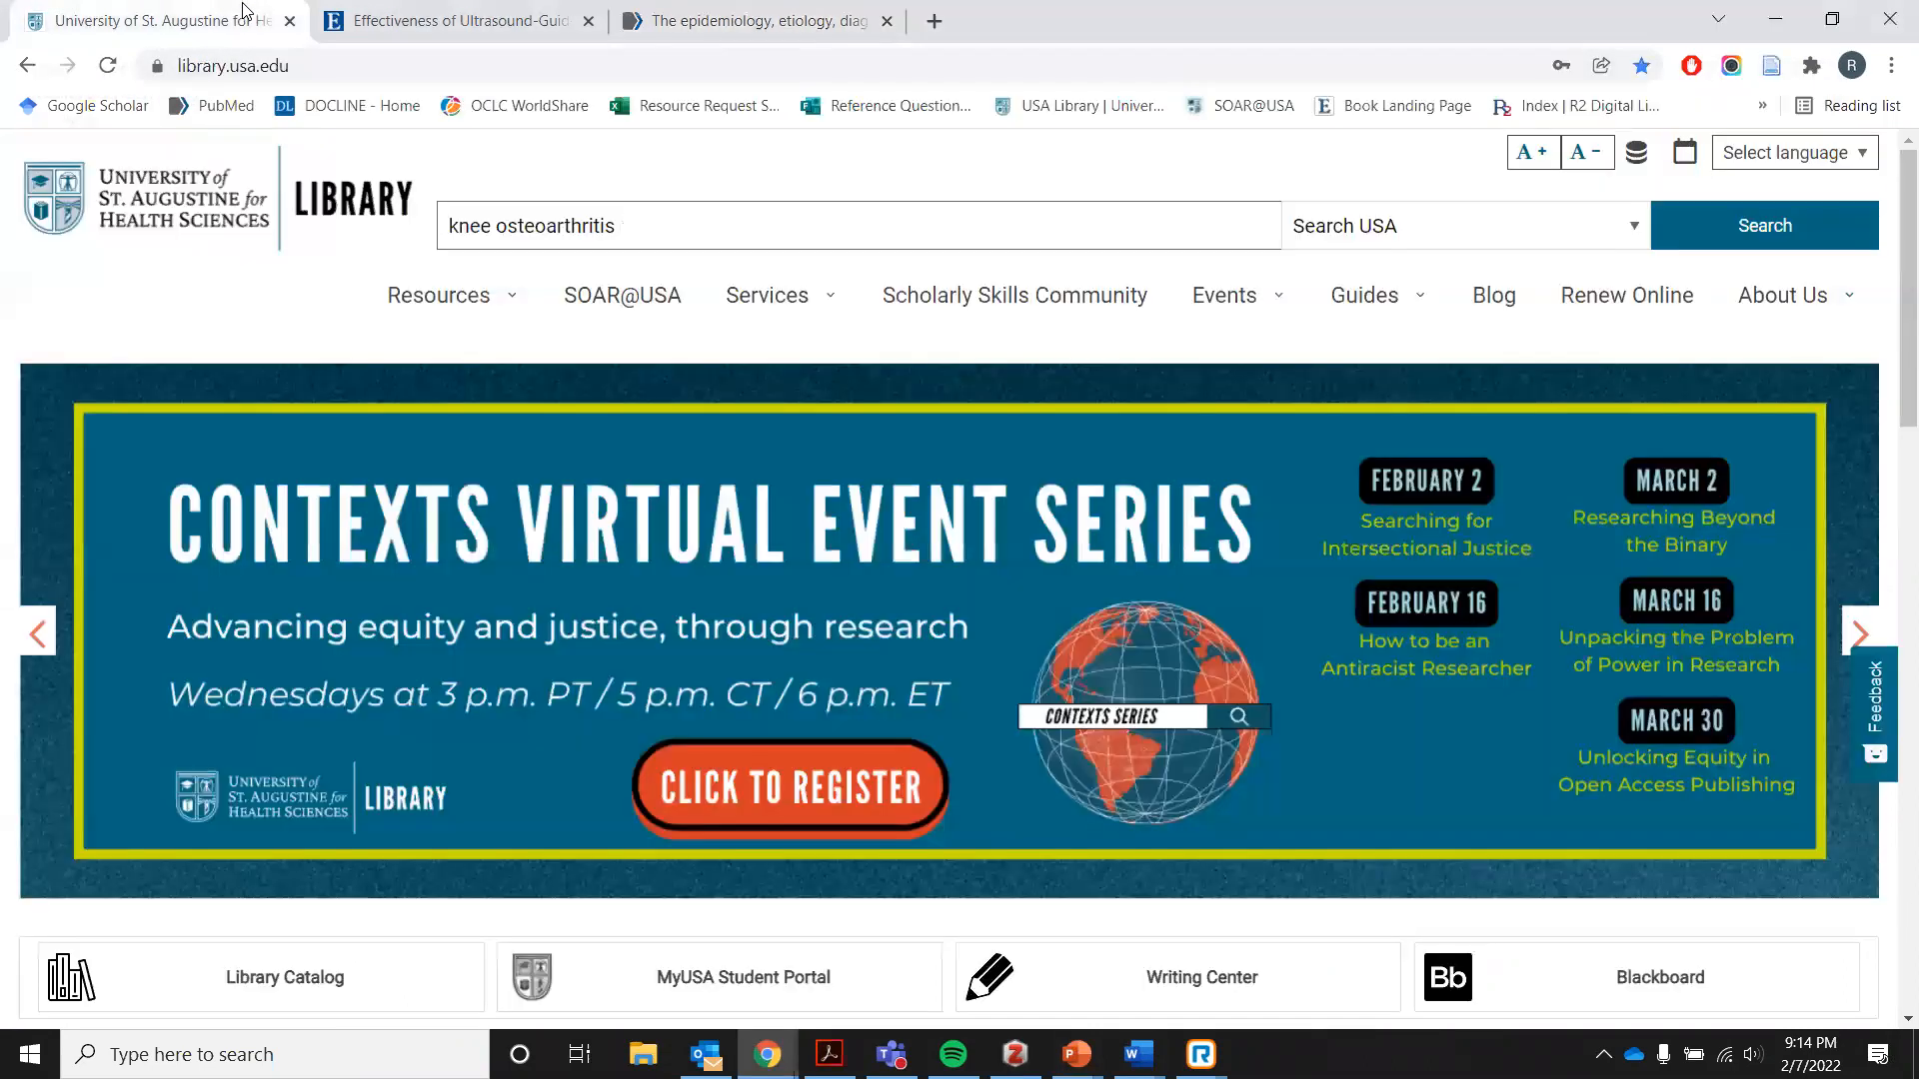
mouse_move(402, 298)
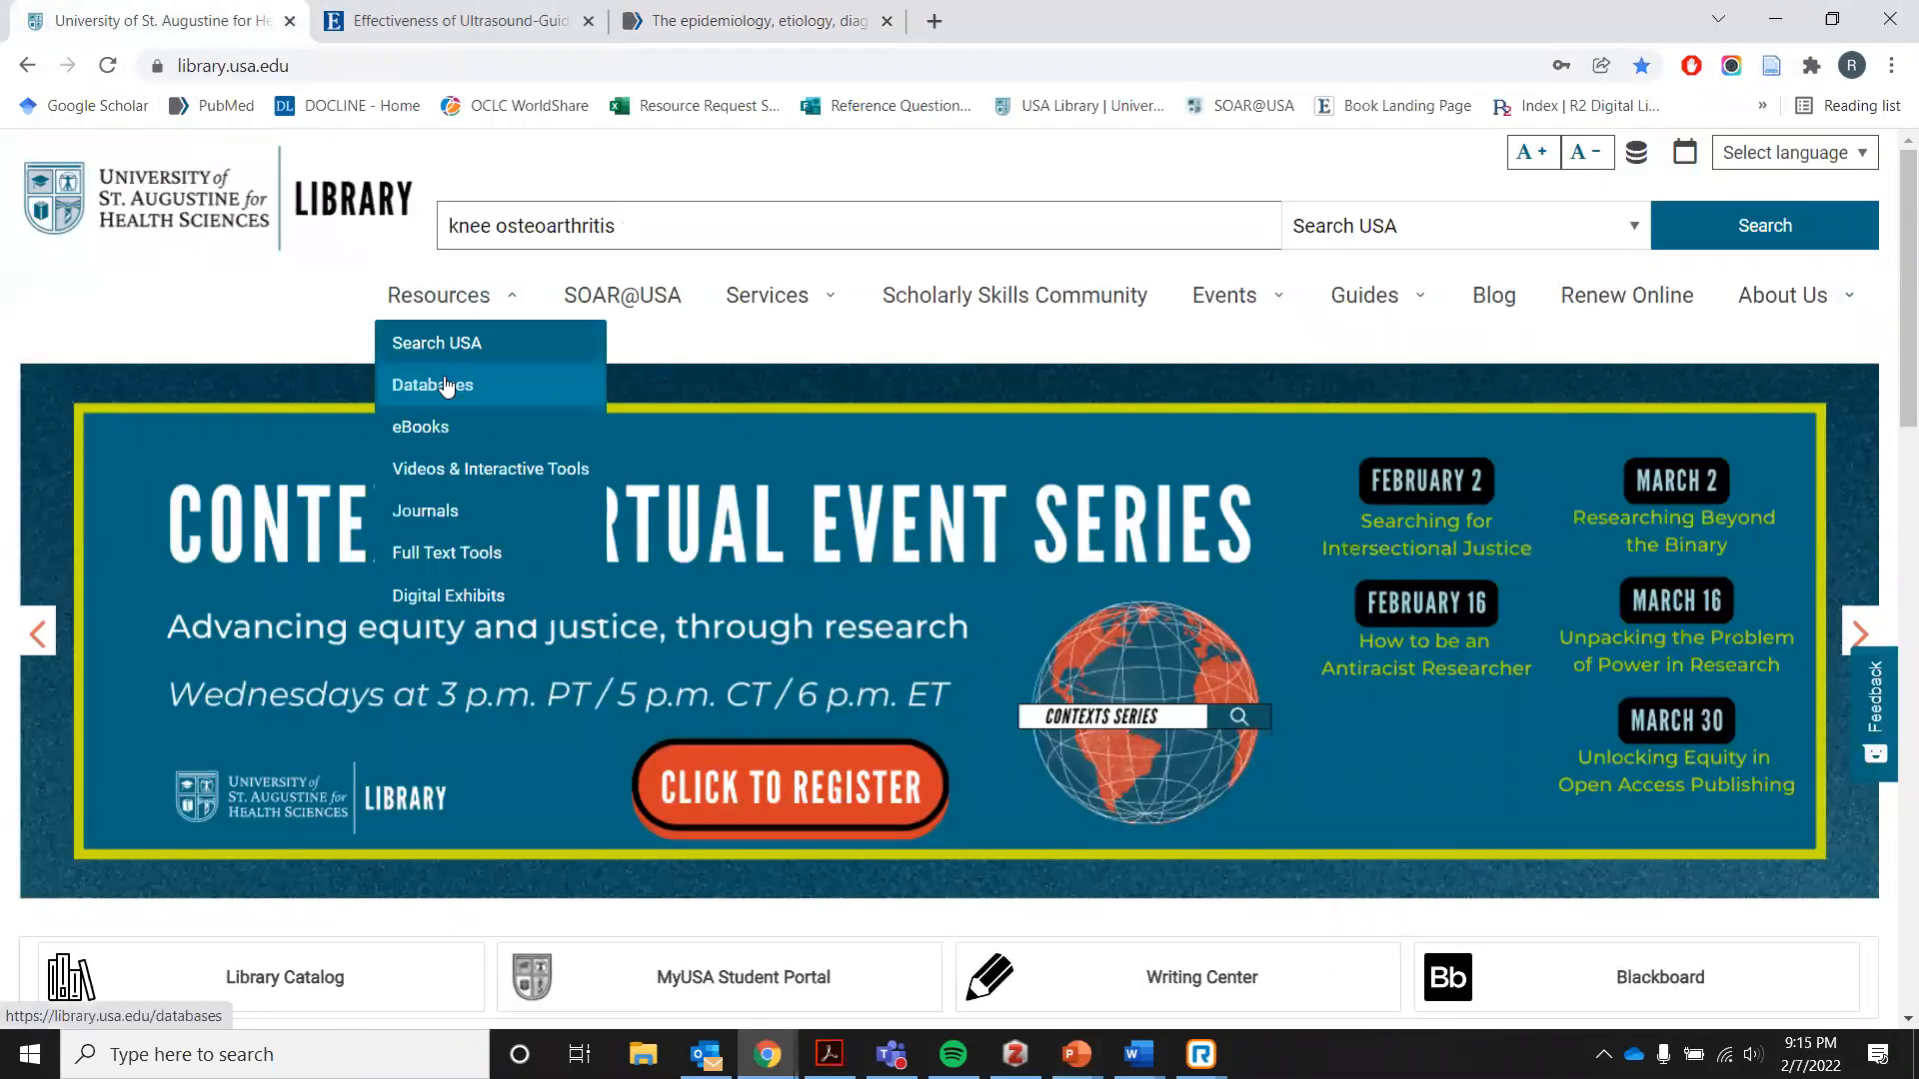
left_click(445, 386)
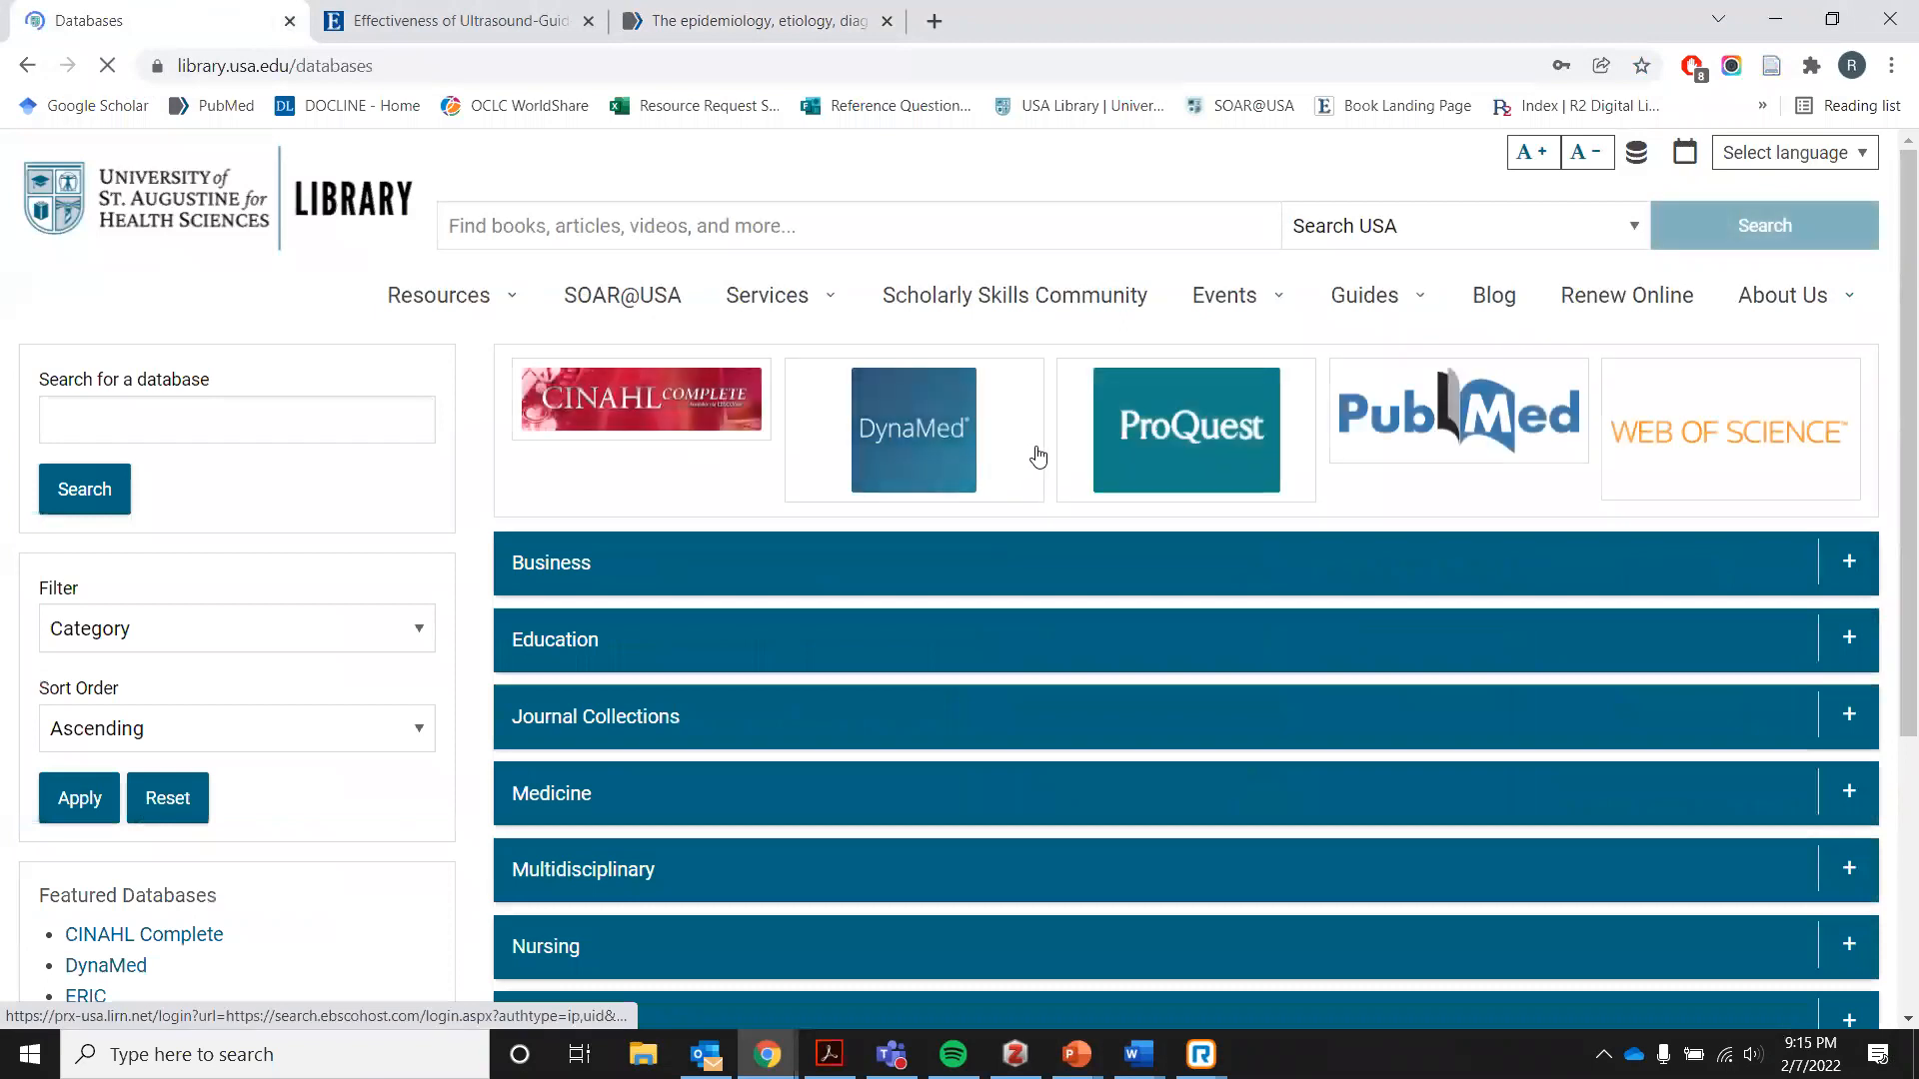
left_click(1267, 397)
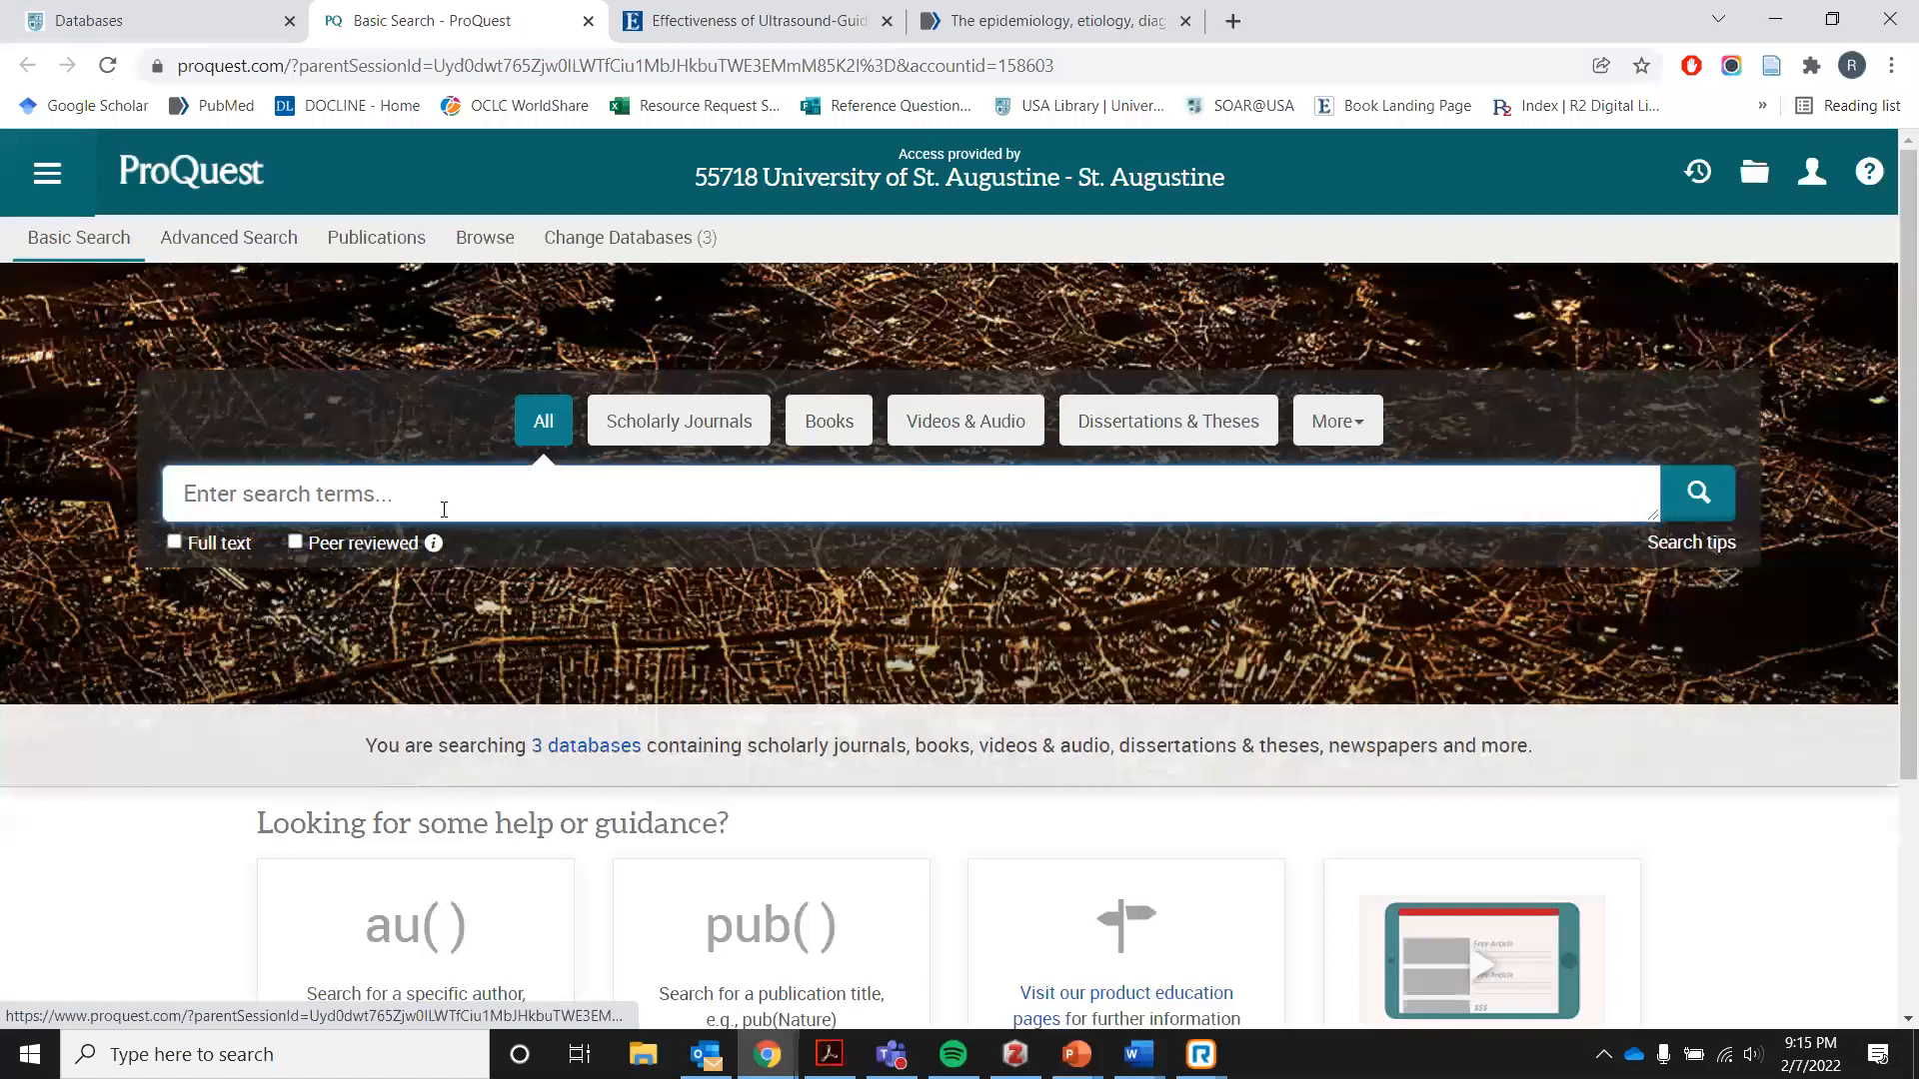
Search ProQuest for "knee osteoarthritis".
left_click(444, 510)
type("kneeo")
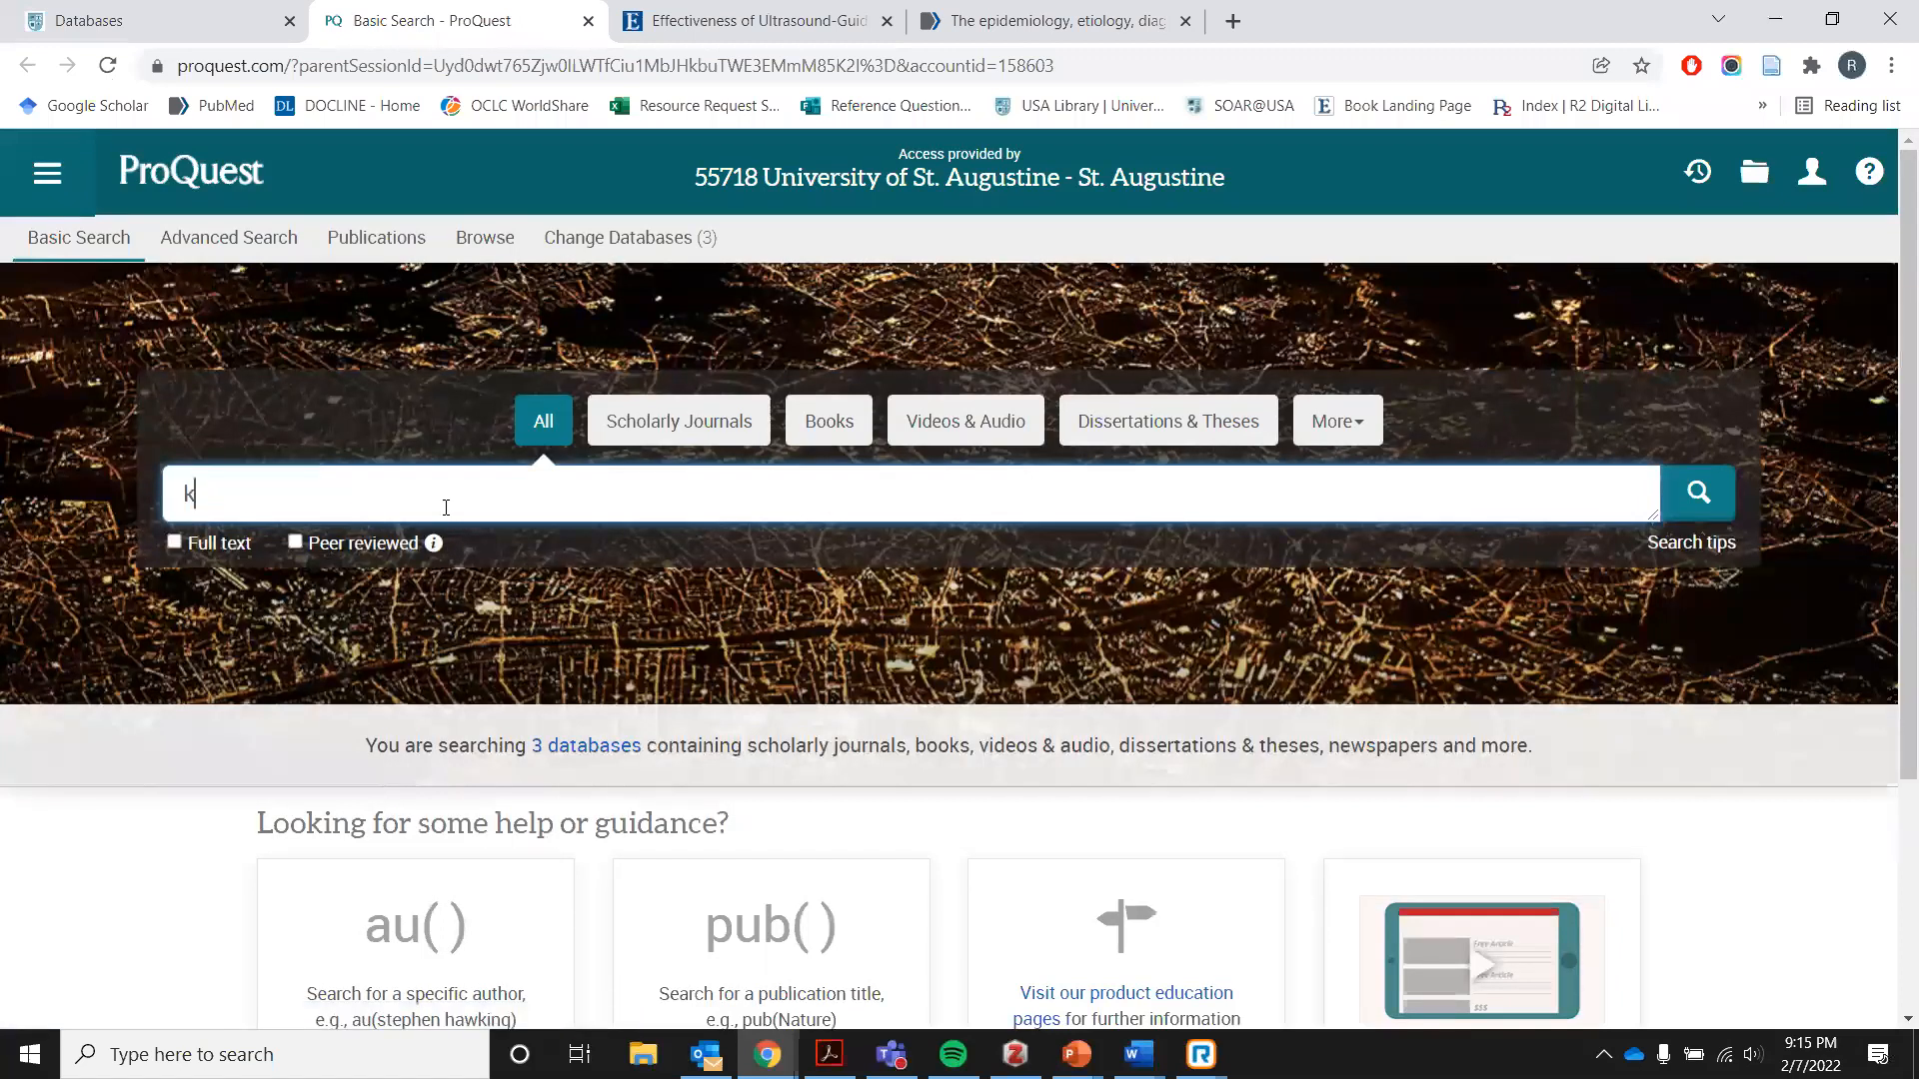
key("BackSpace")
key("BackSpace")
type("ost")
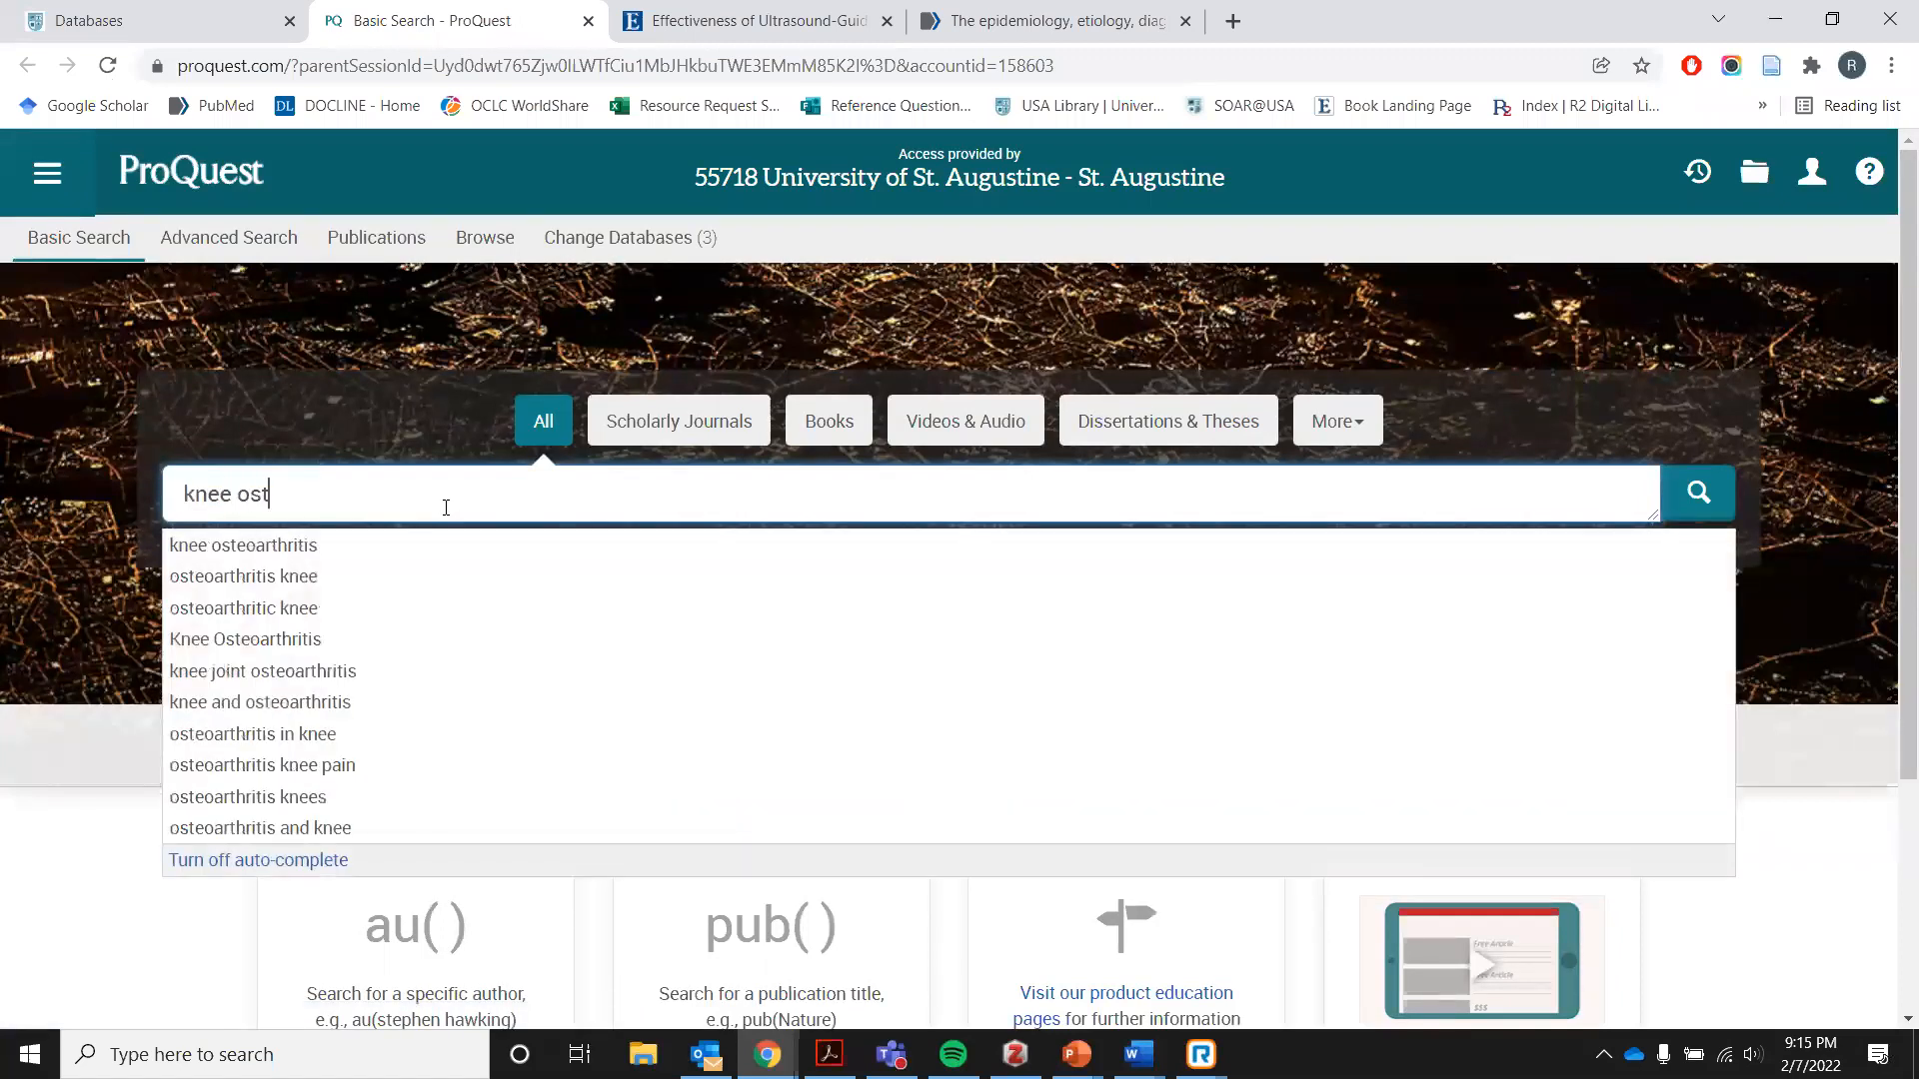
left_click(342, 544)
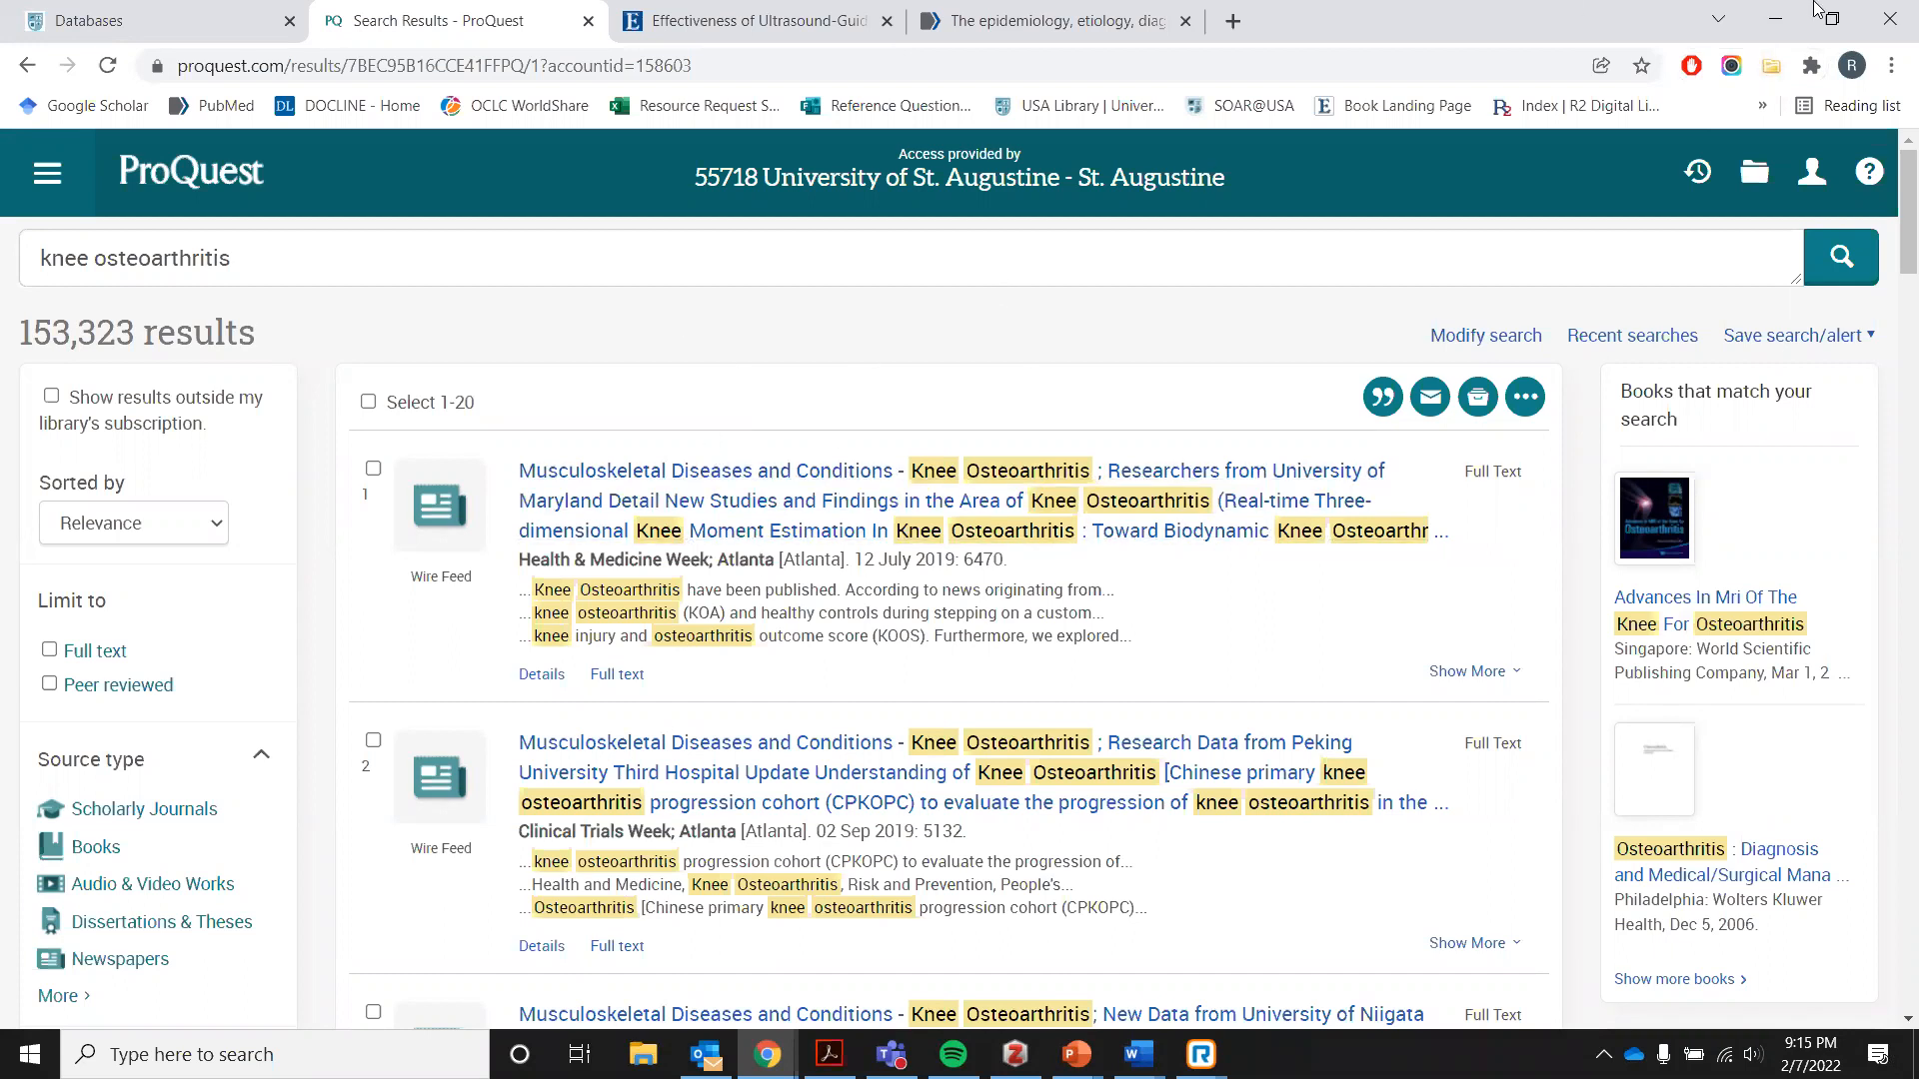
Open the first ProQuest result, the University of Maryland knee osteoarthritis wire feed, and save it to My Library in Zotero.
left_click(684, 530)
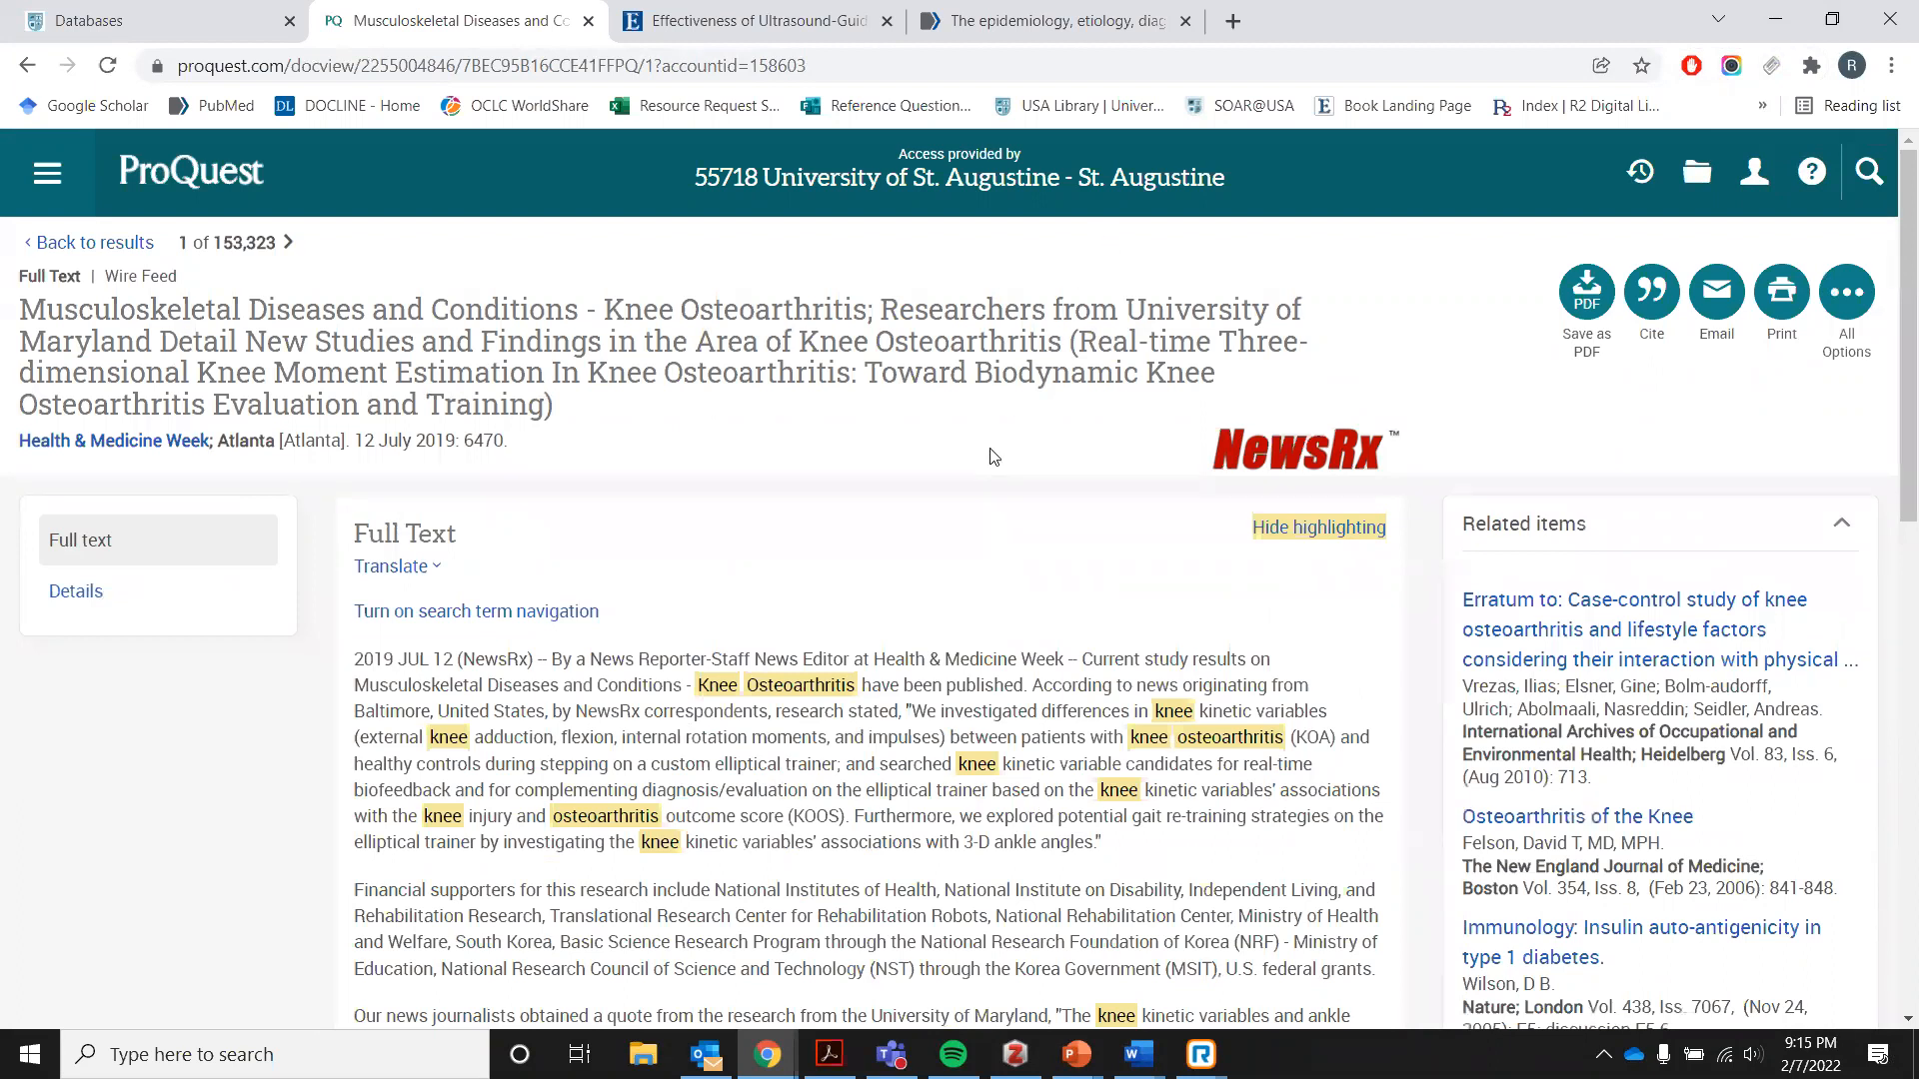
left_click(1771, 67)
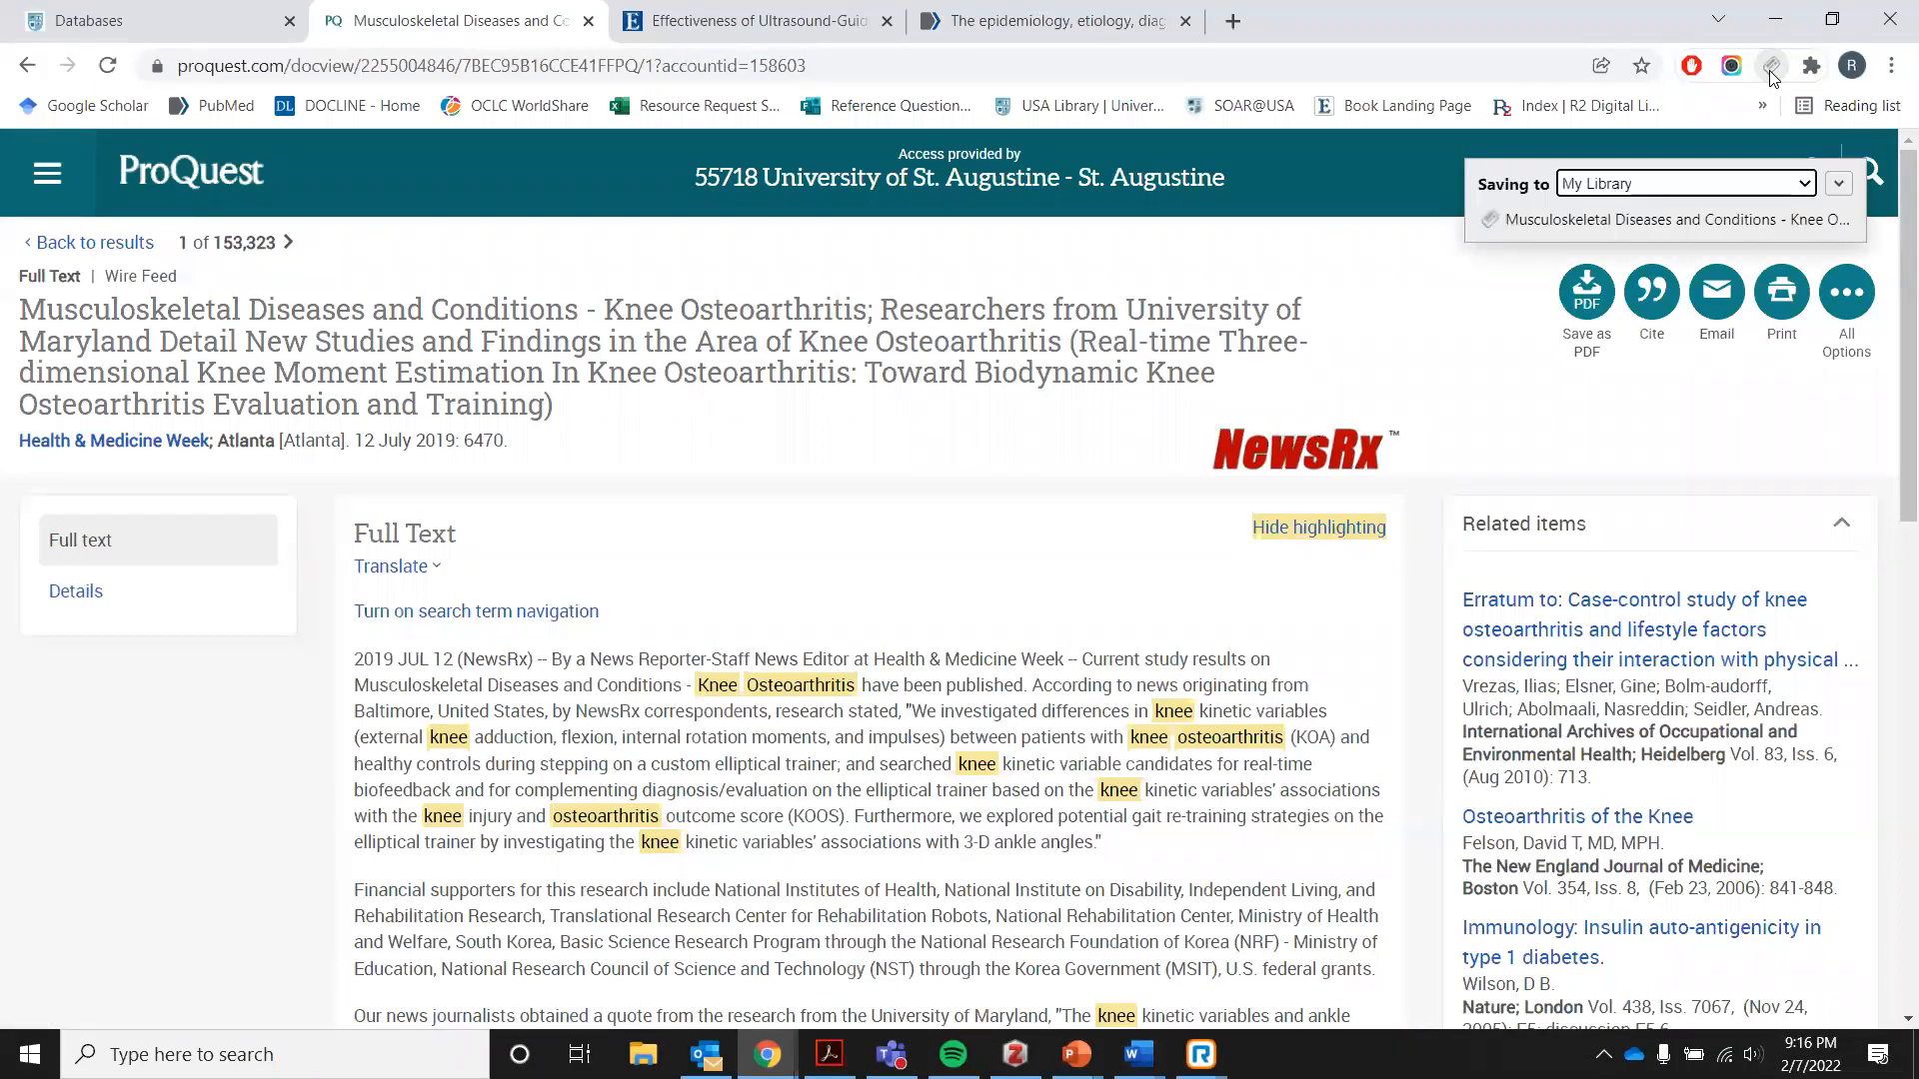
Check the saved wire feed entry in the Zotero desktop app, and look over its full text back in ProQuest.
mouse_move(1140, 1054)
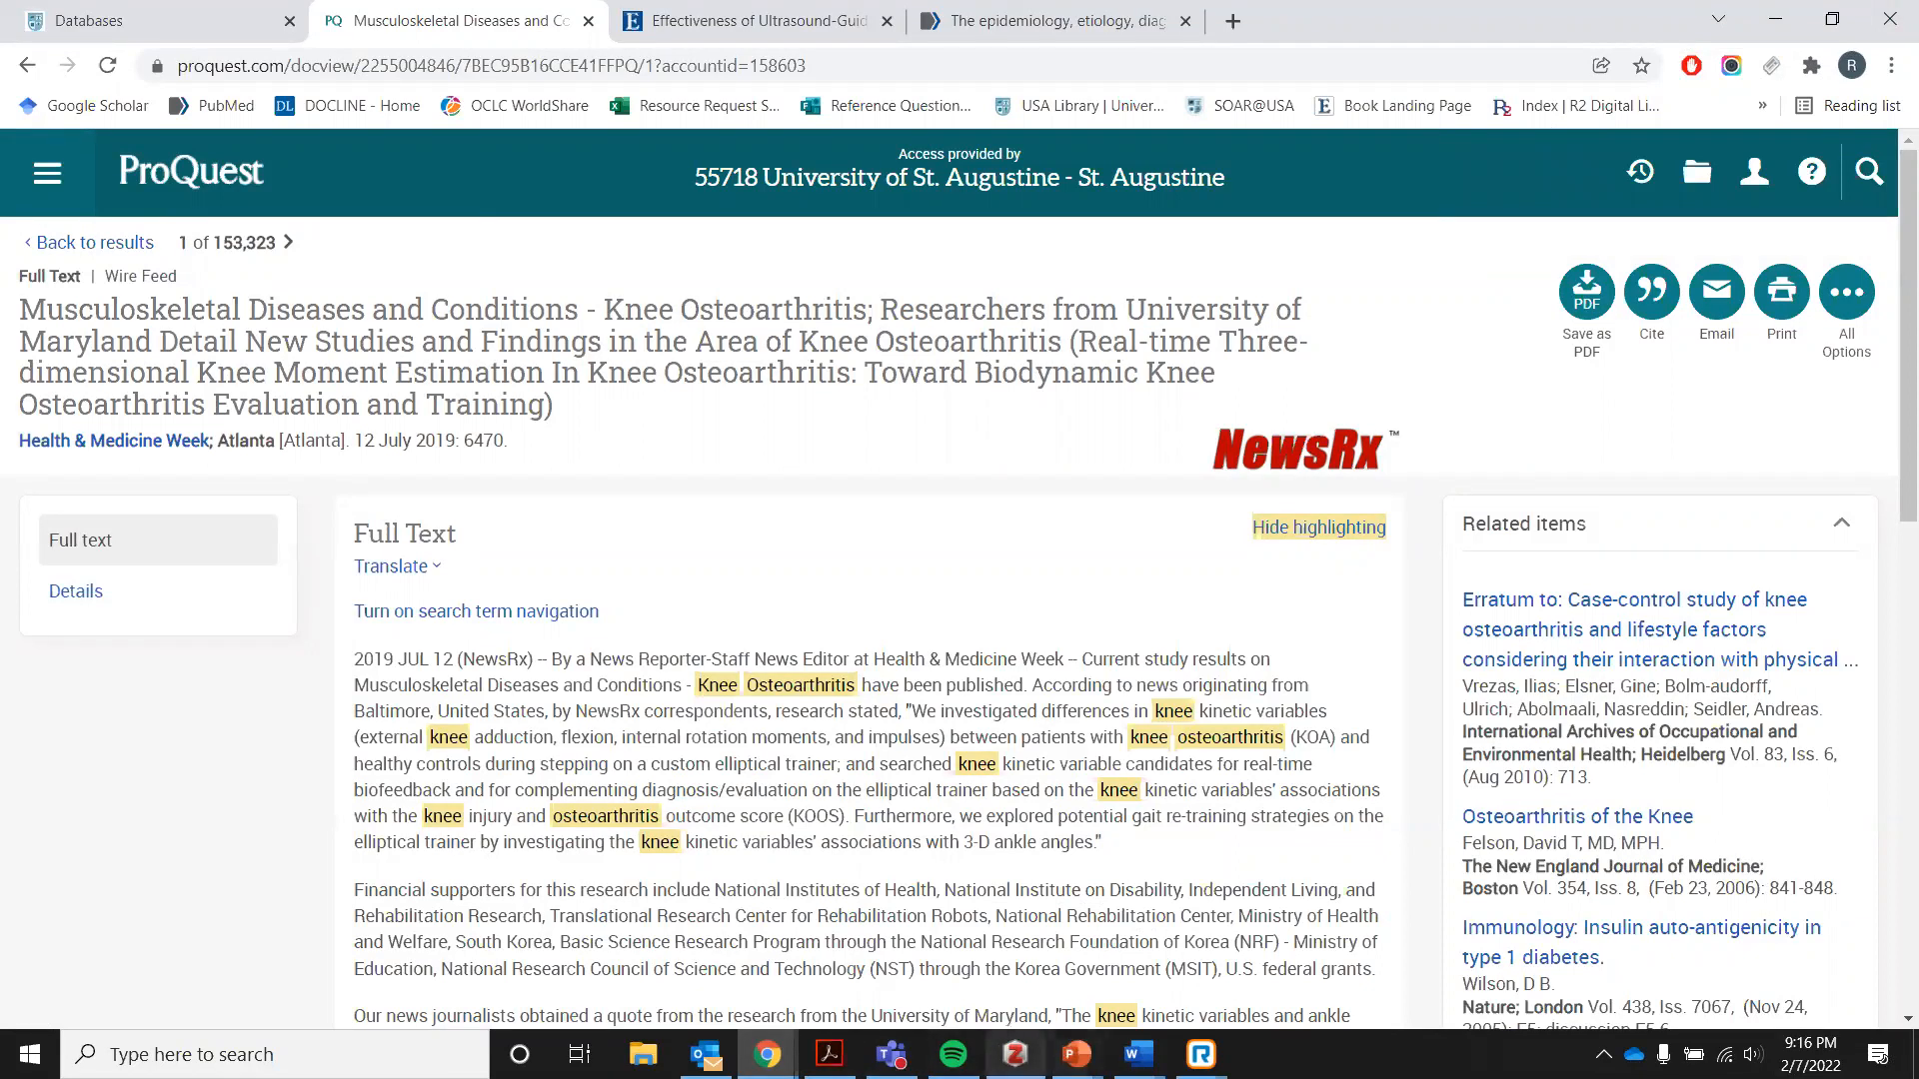
left_click(1015, 1054)
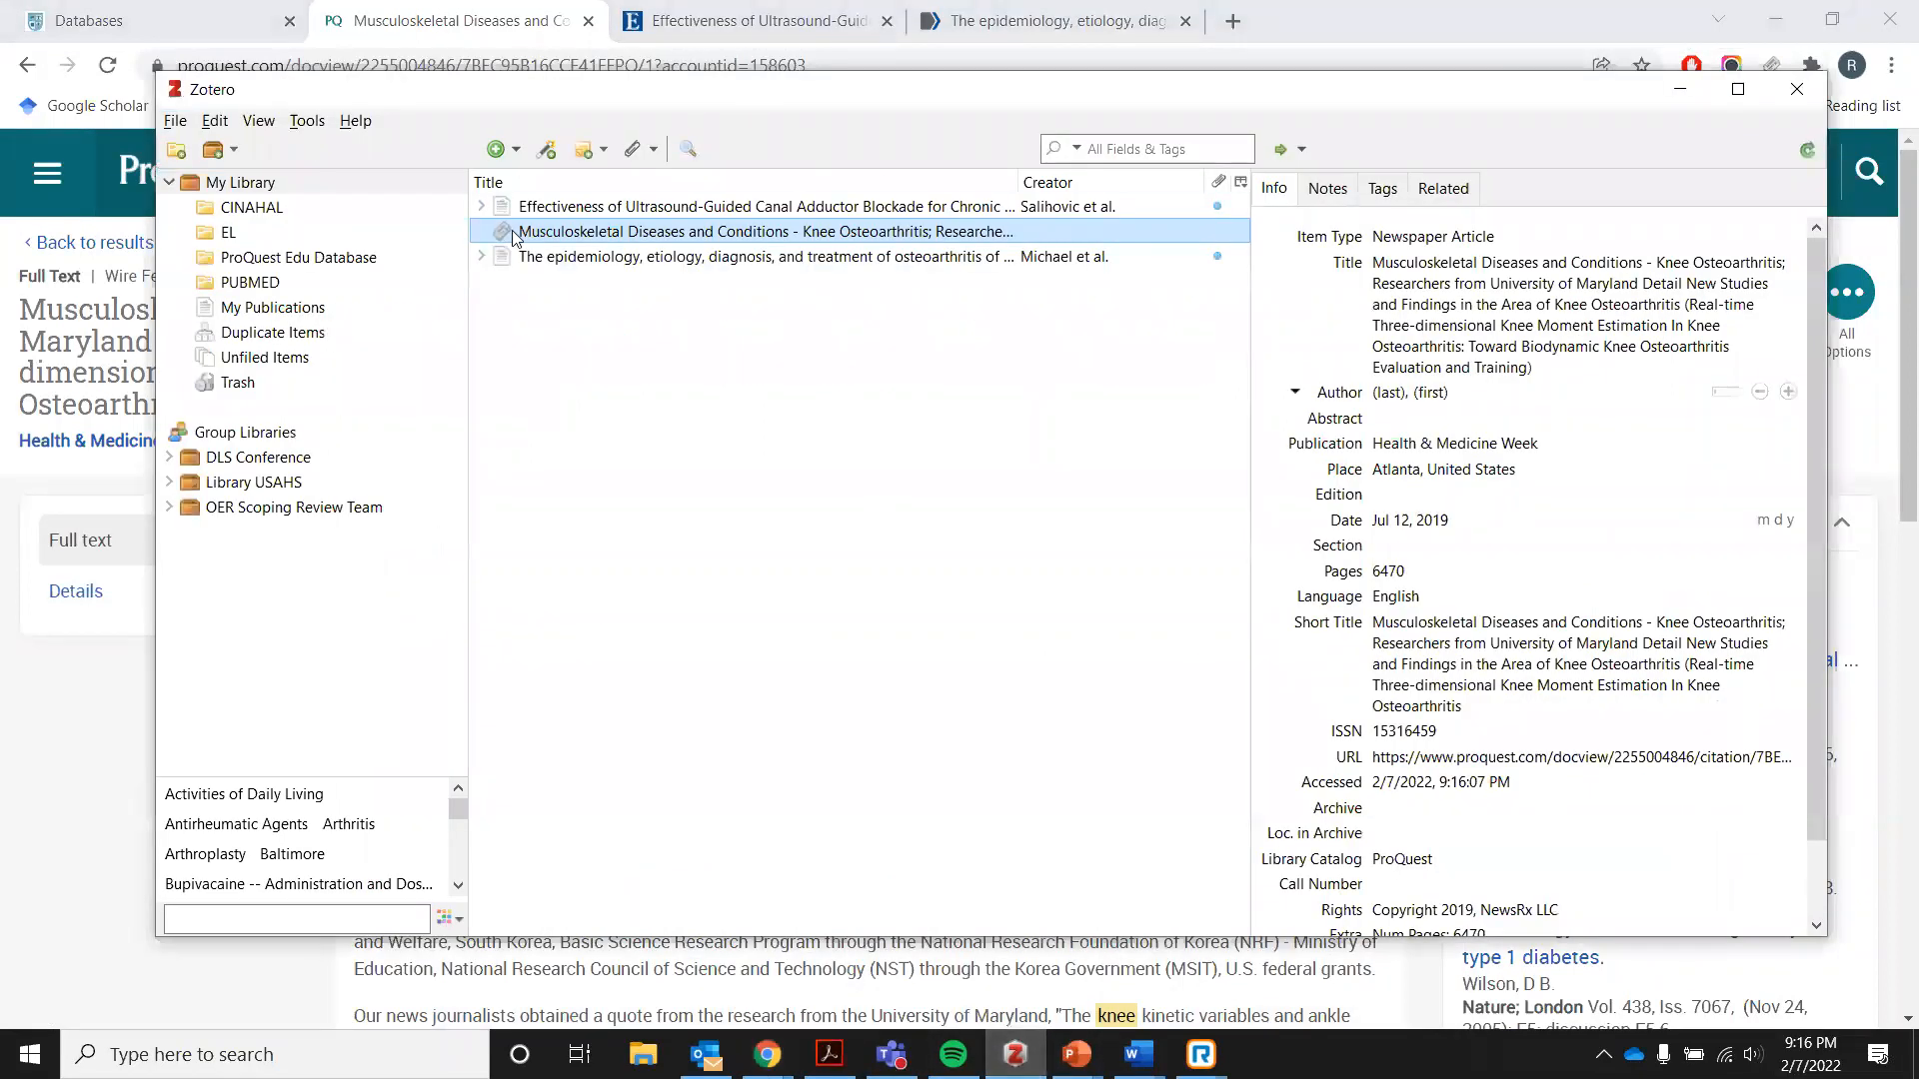
left_click(1679, 89)
scroll(709, 630, "down", 2)
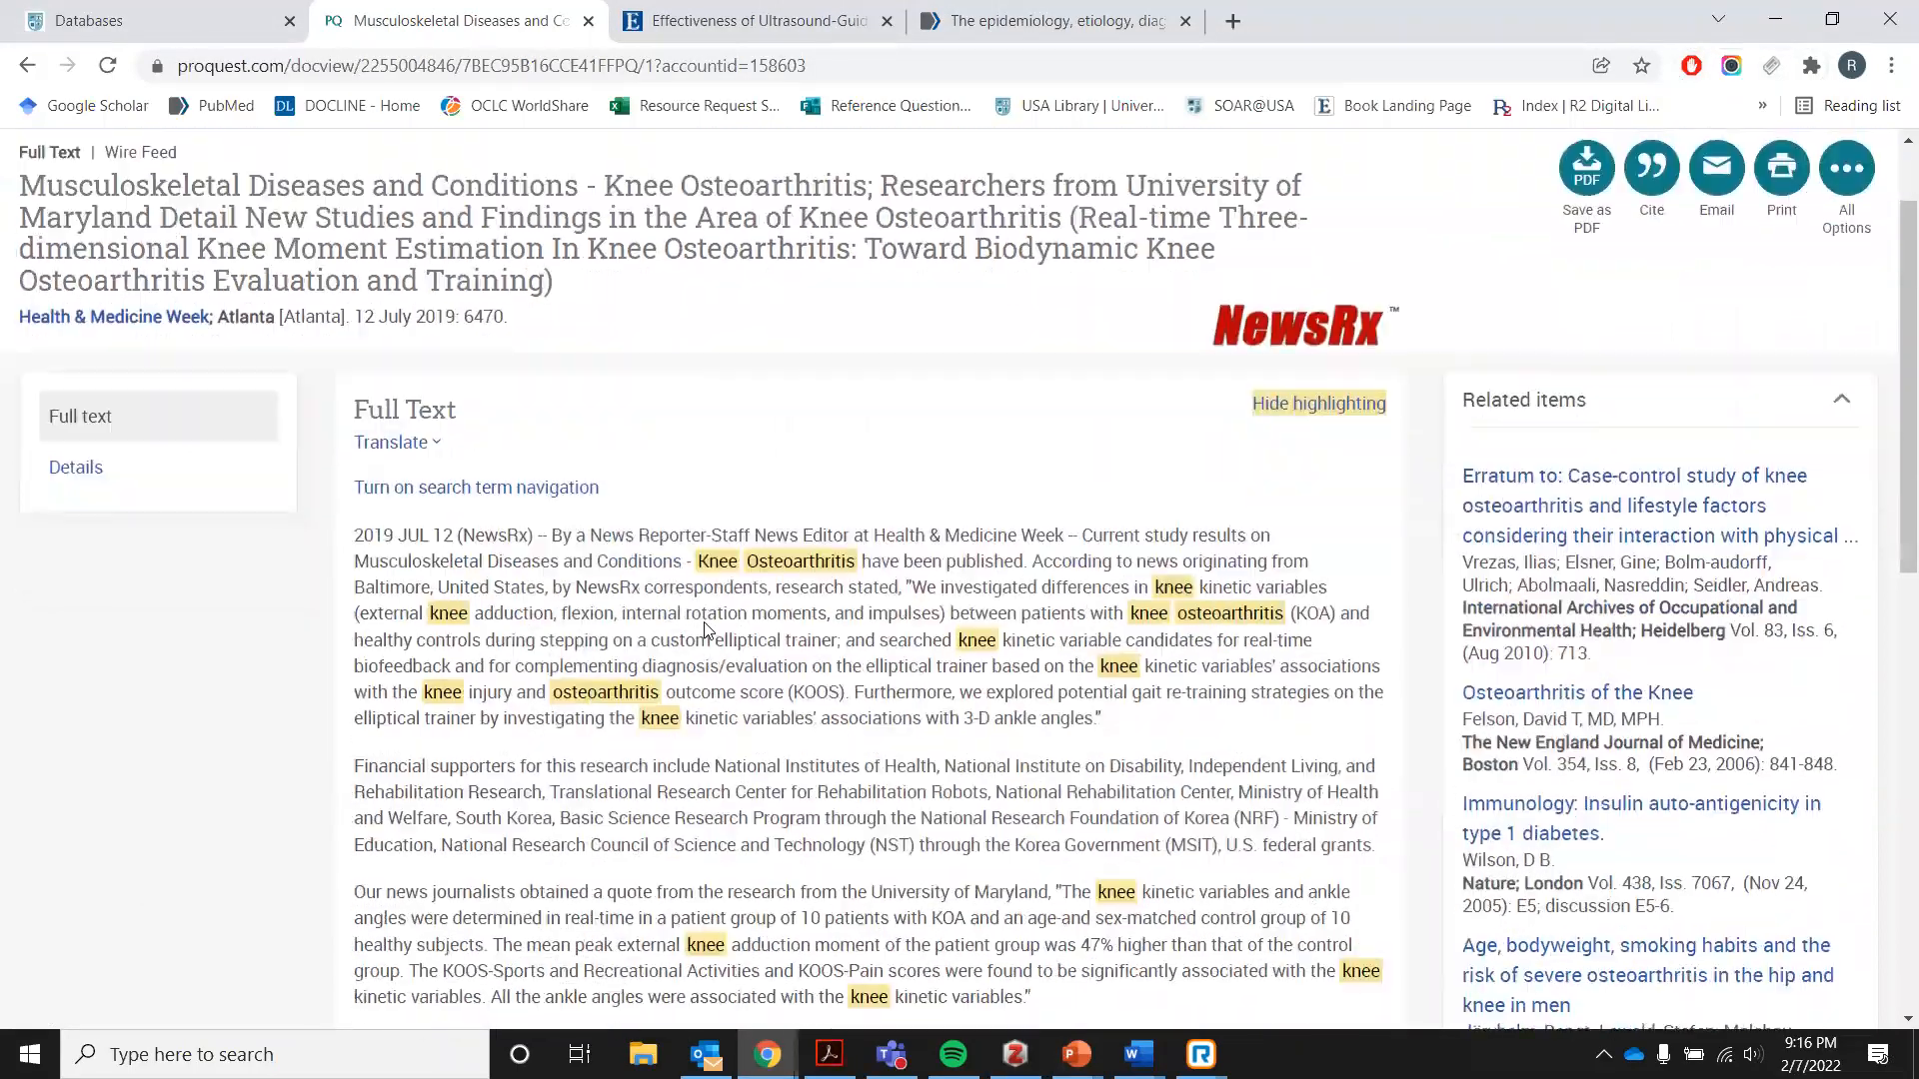
scroll(706, 623, "down", 2)
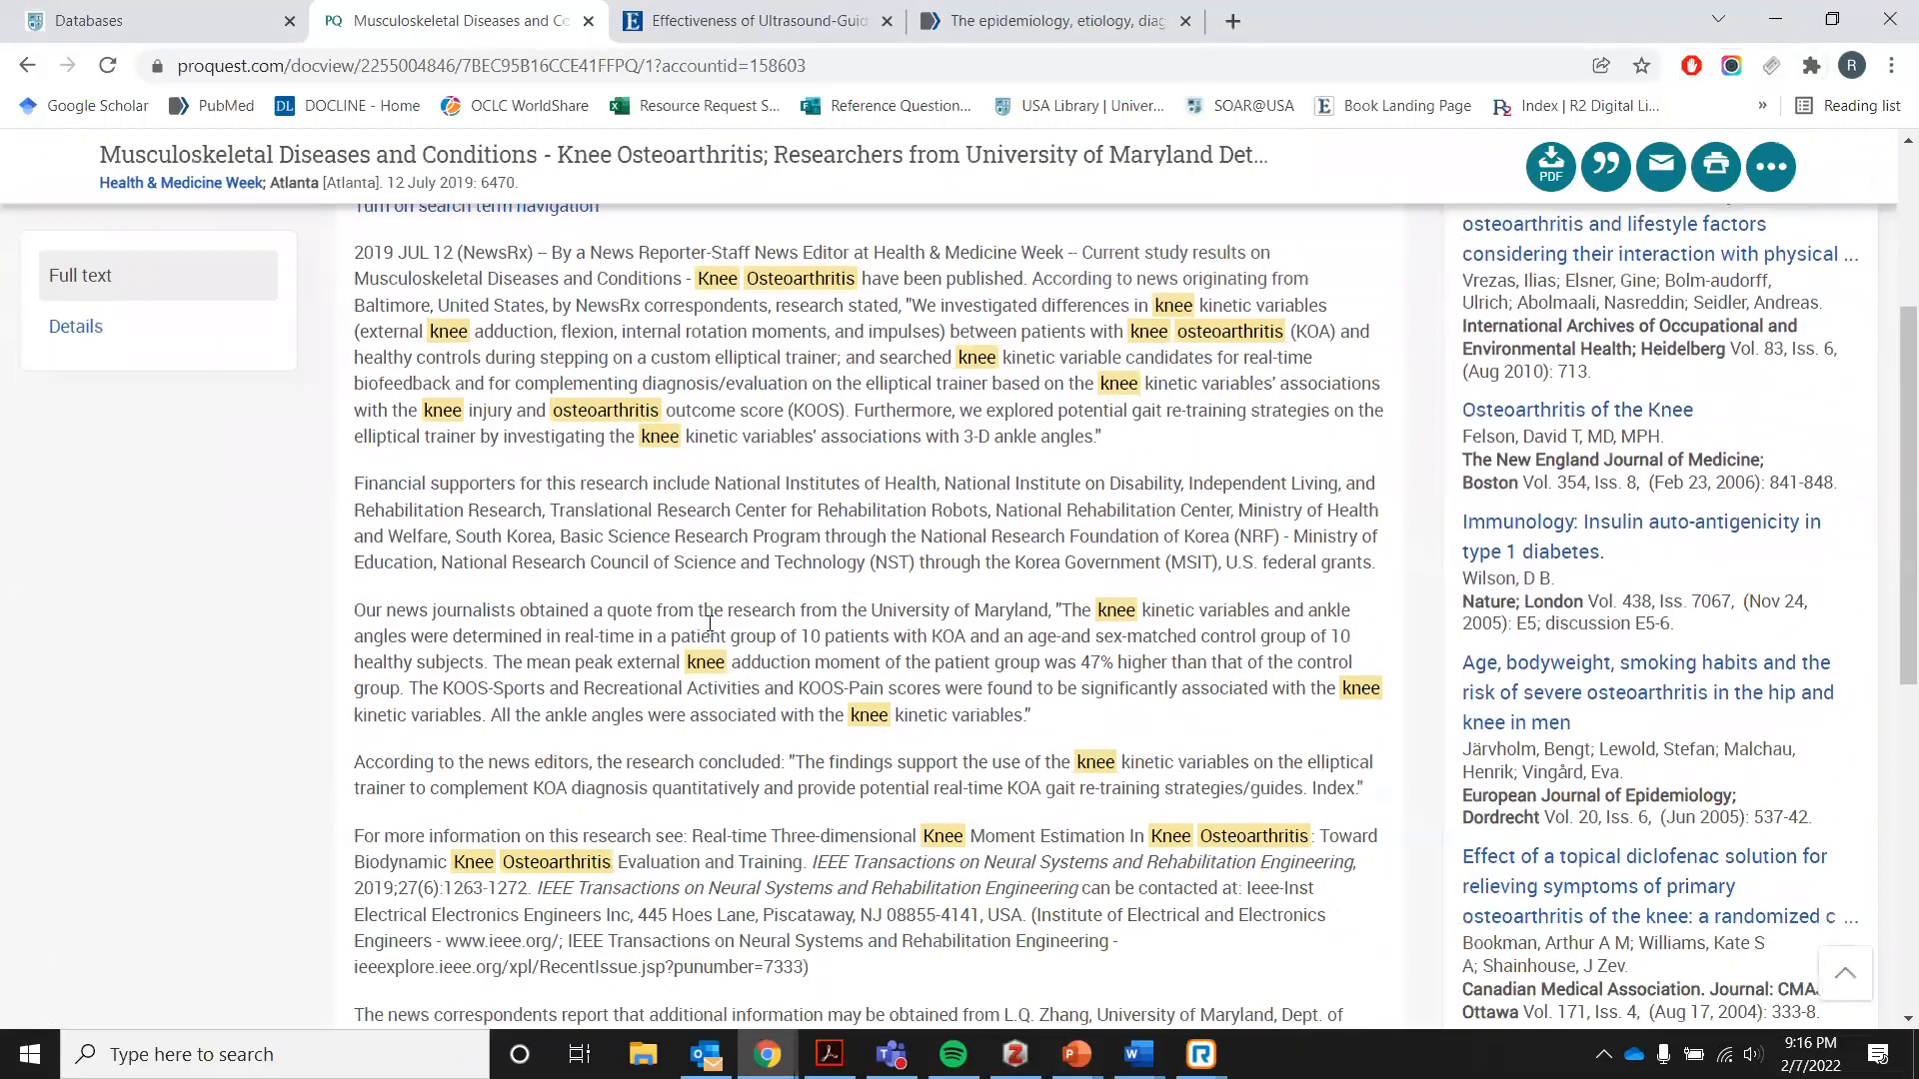
scroll(709, 622, "down", 5)
scroll(720, 627, "up", 10)
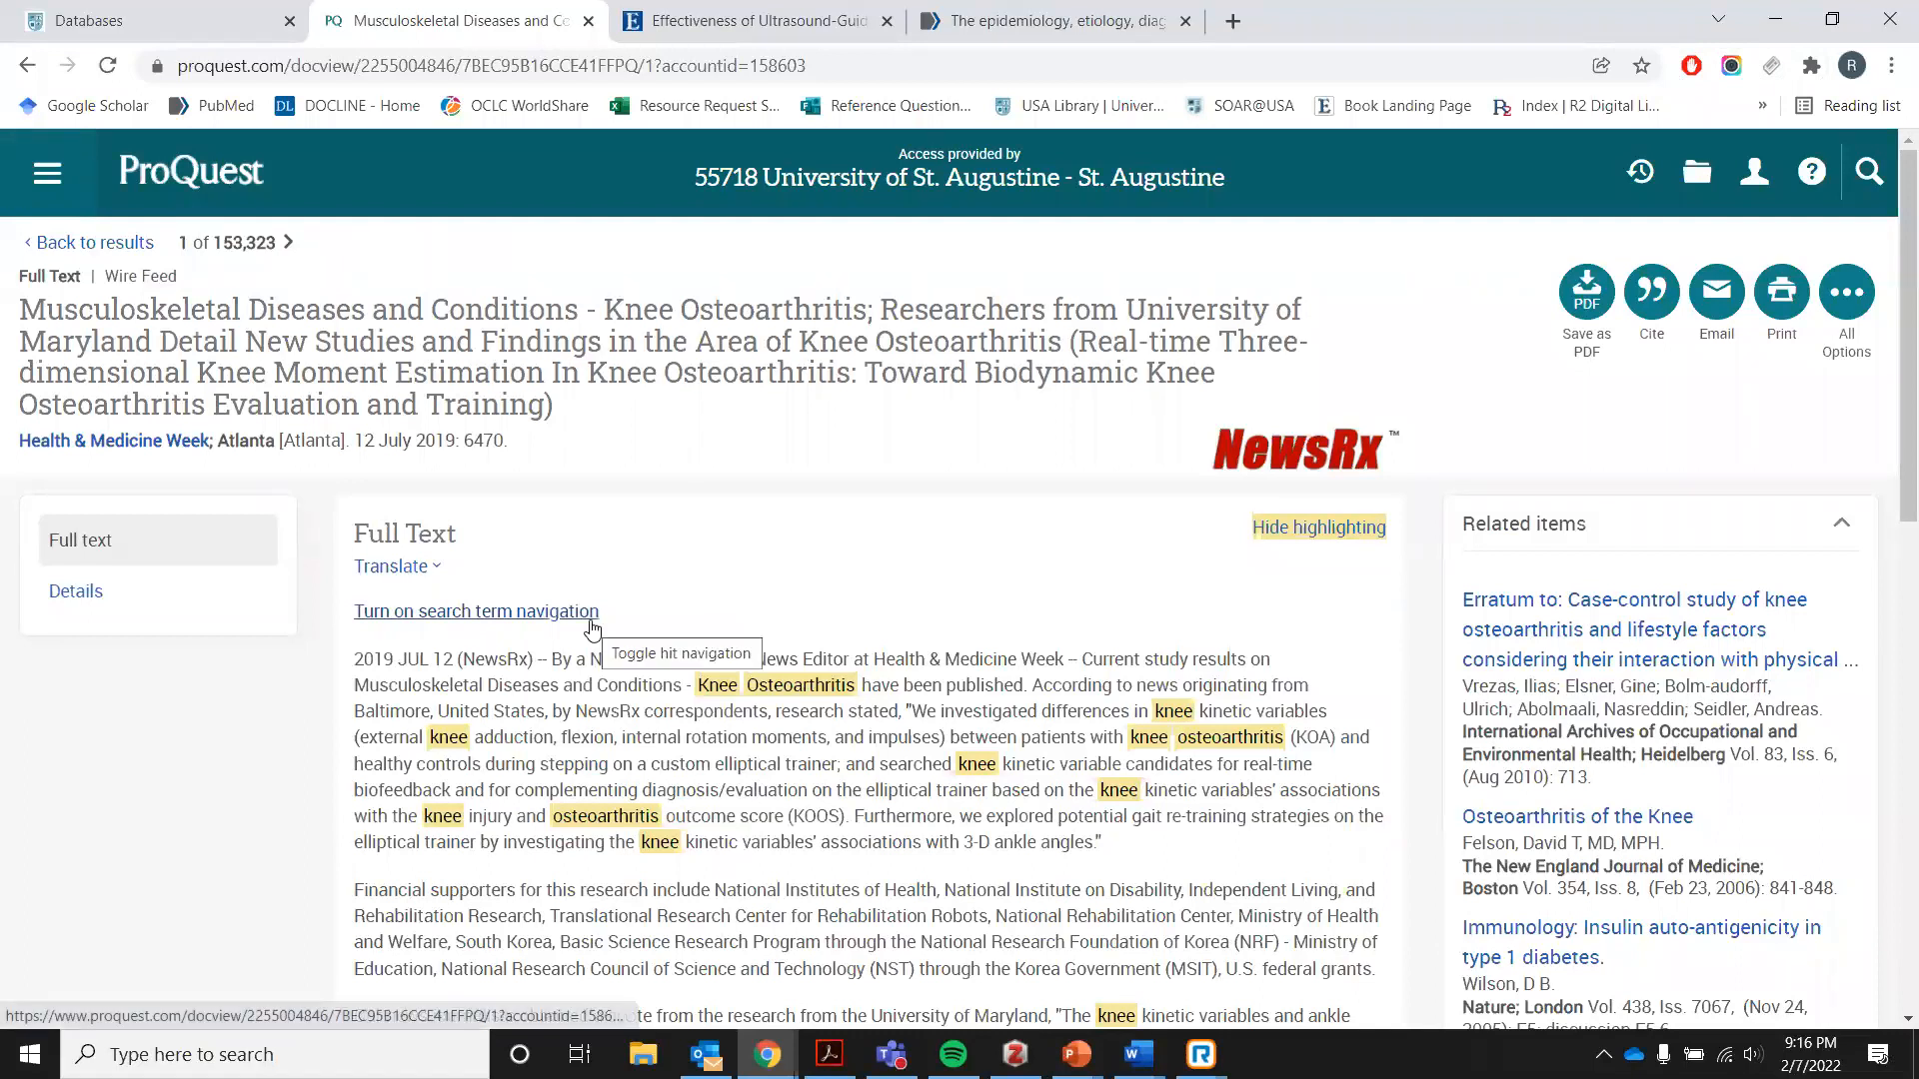
Return to the ProQuest results, open the fourth result, the Oulu knee osteoarthritis study, and save it to Zotero.
left_click(26, 68)
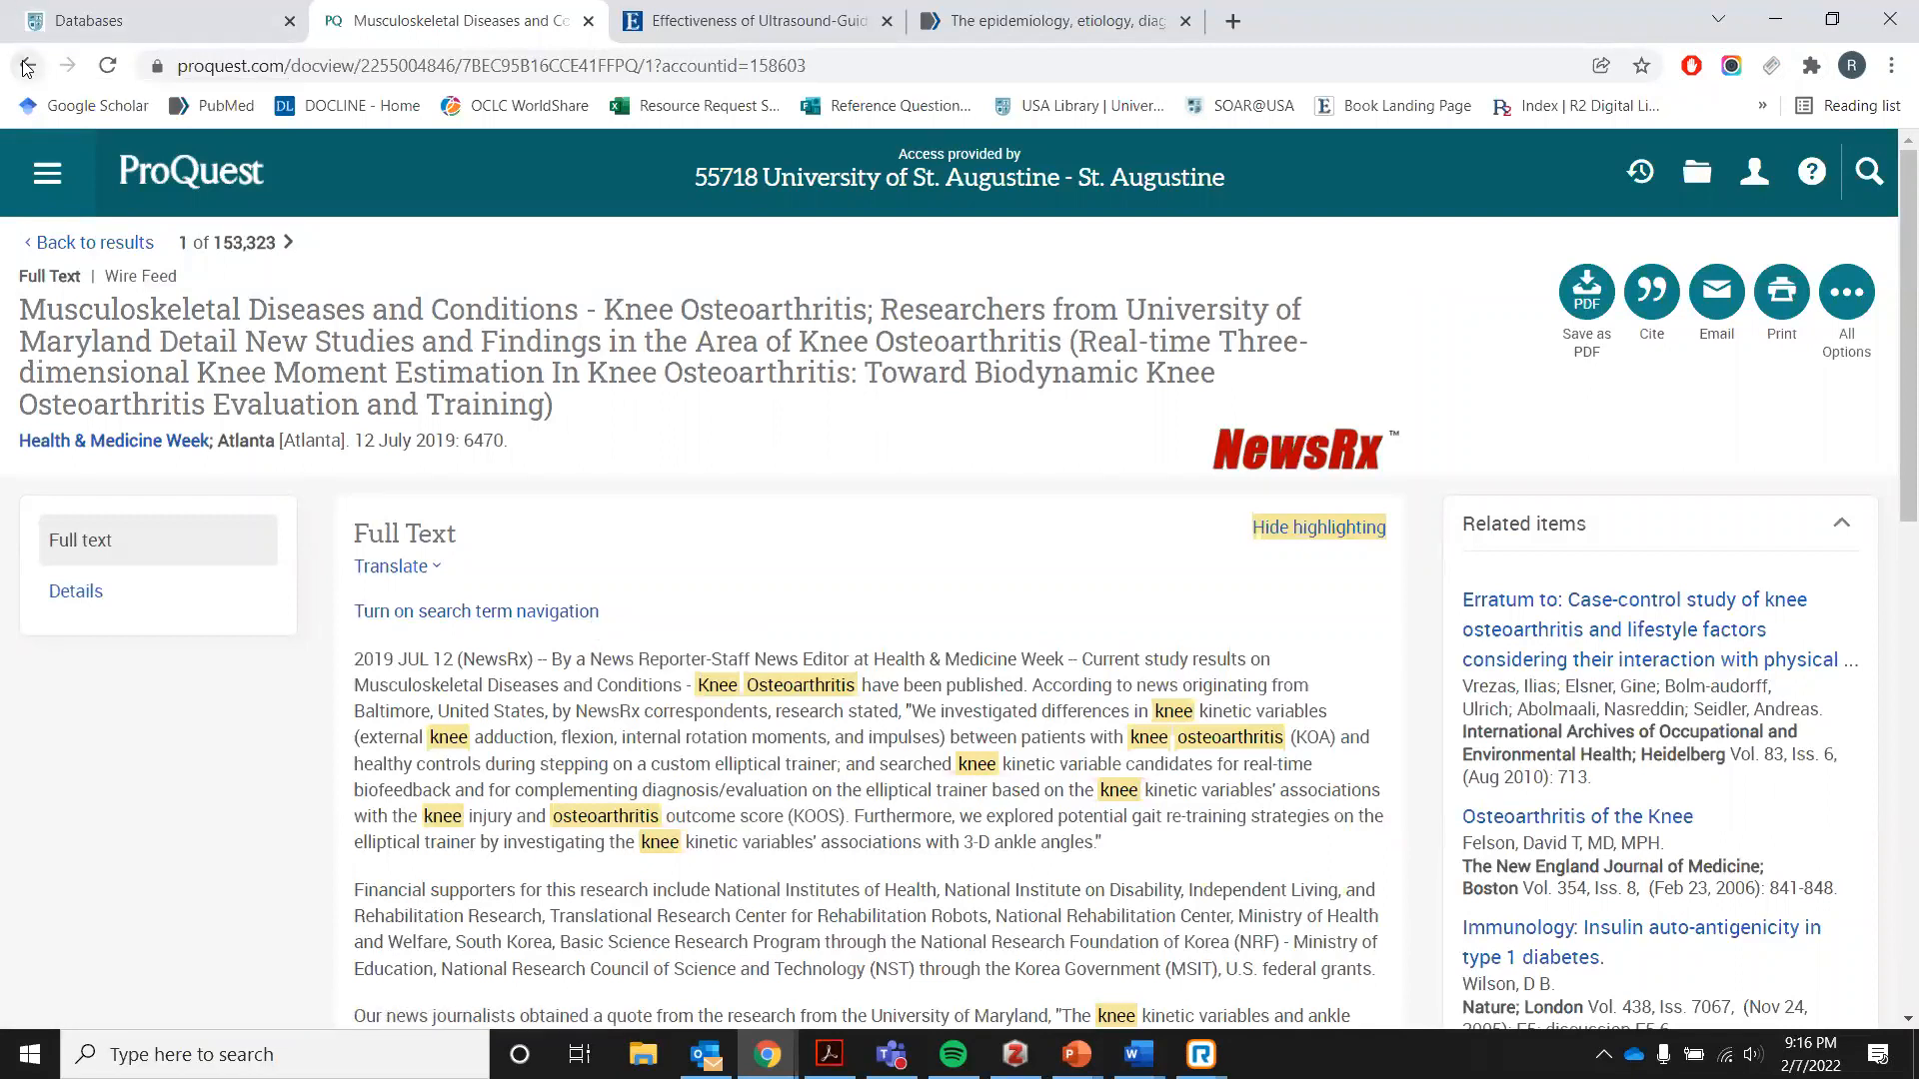
scroll(858, 372, "down", 6)
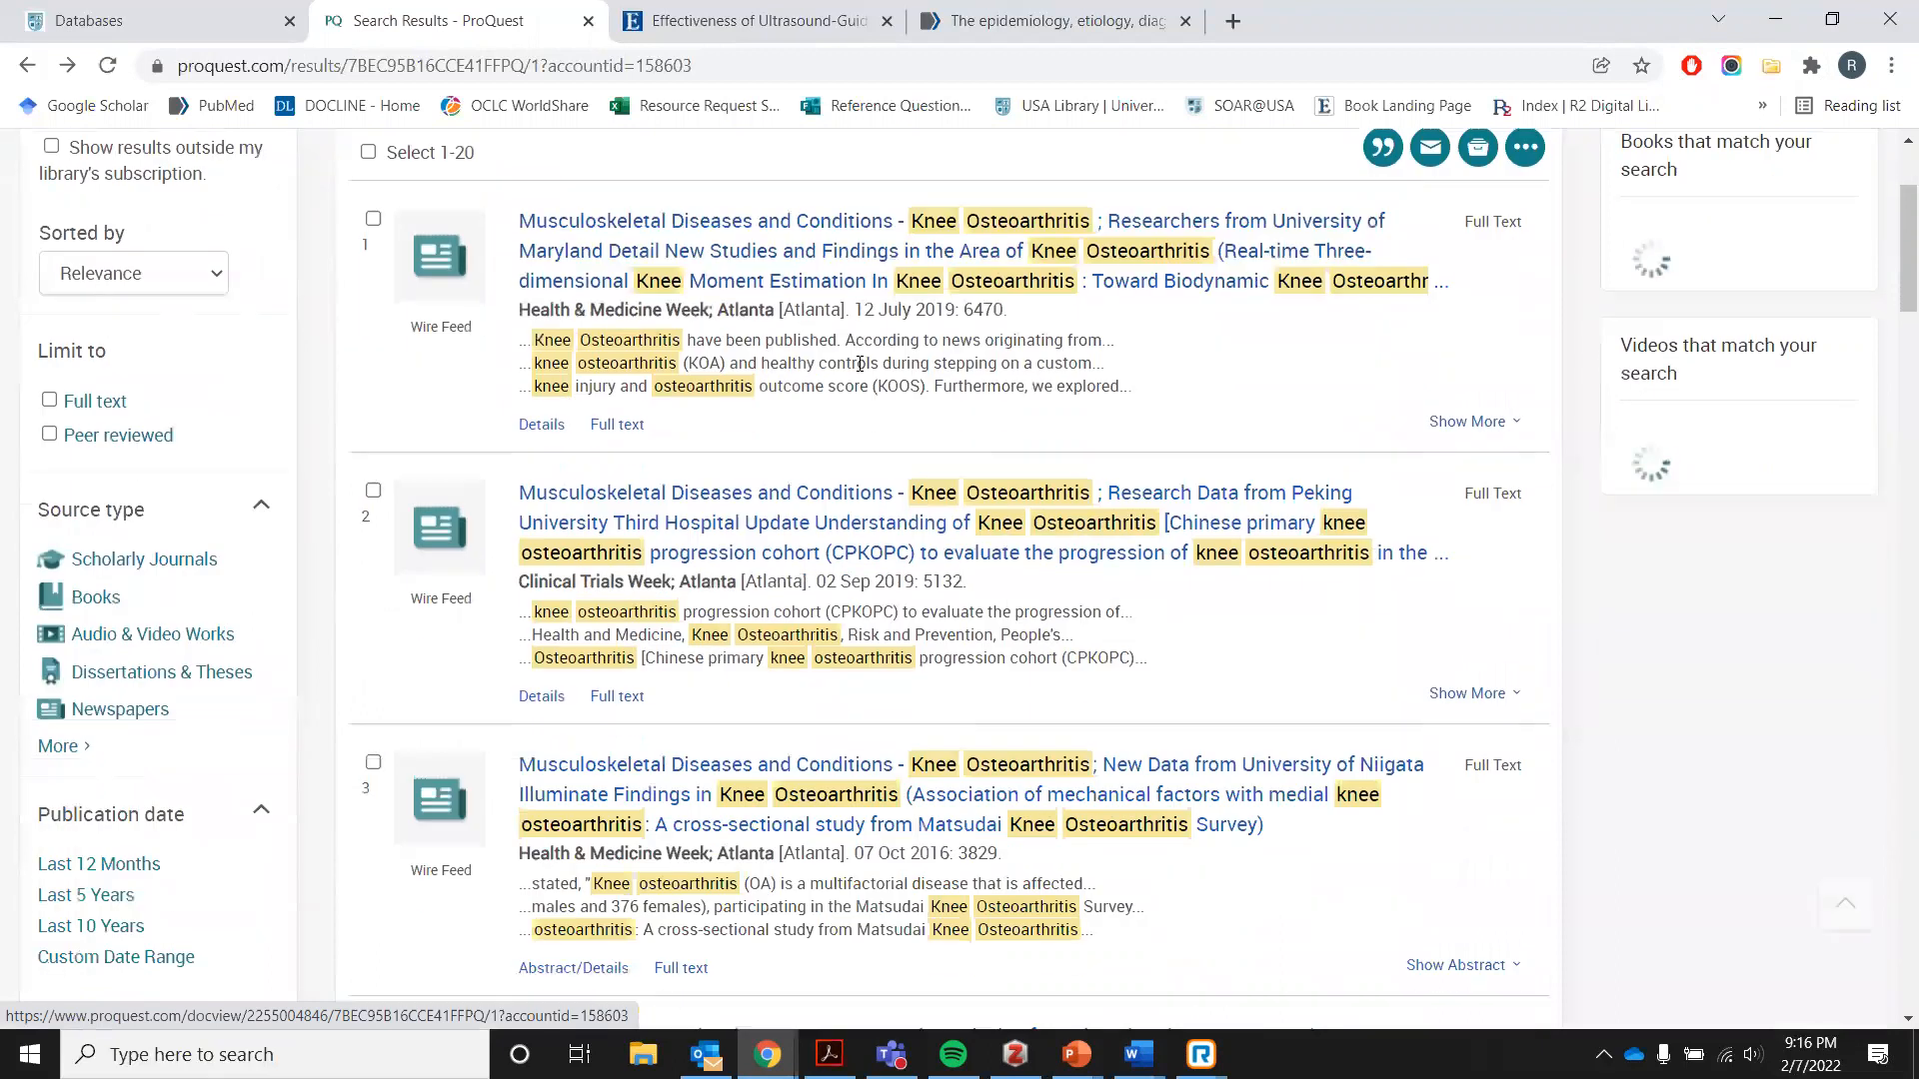
scroll(857, 372, "down", 1)
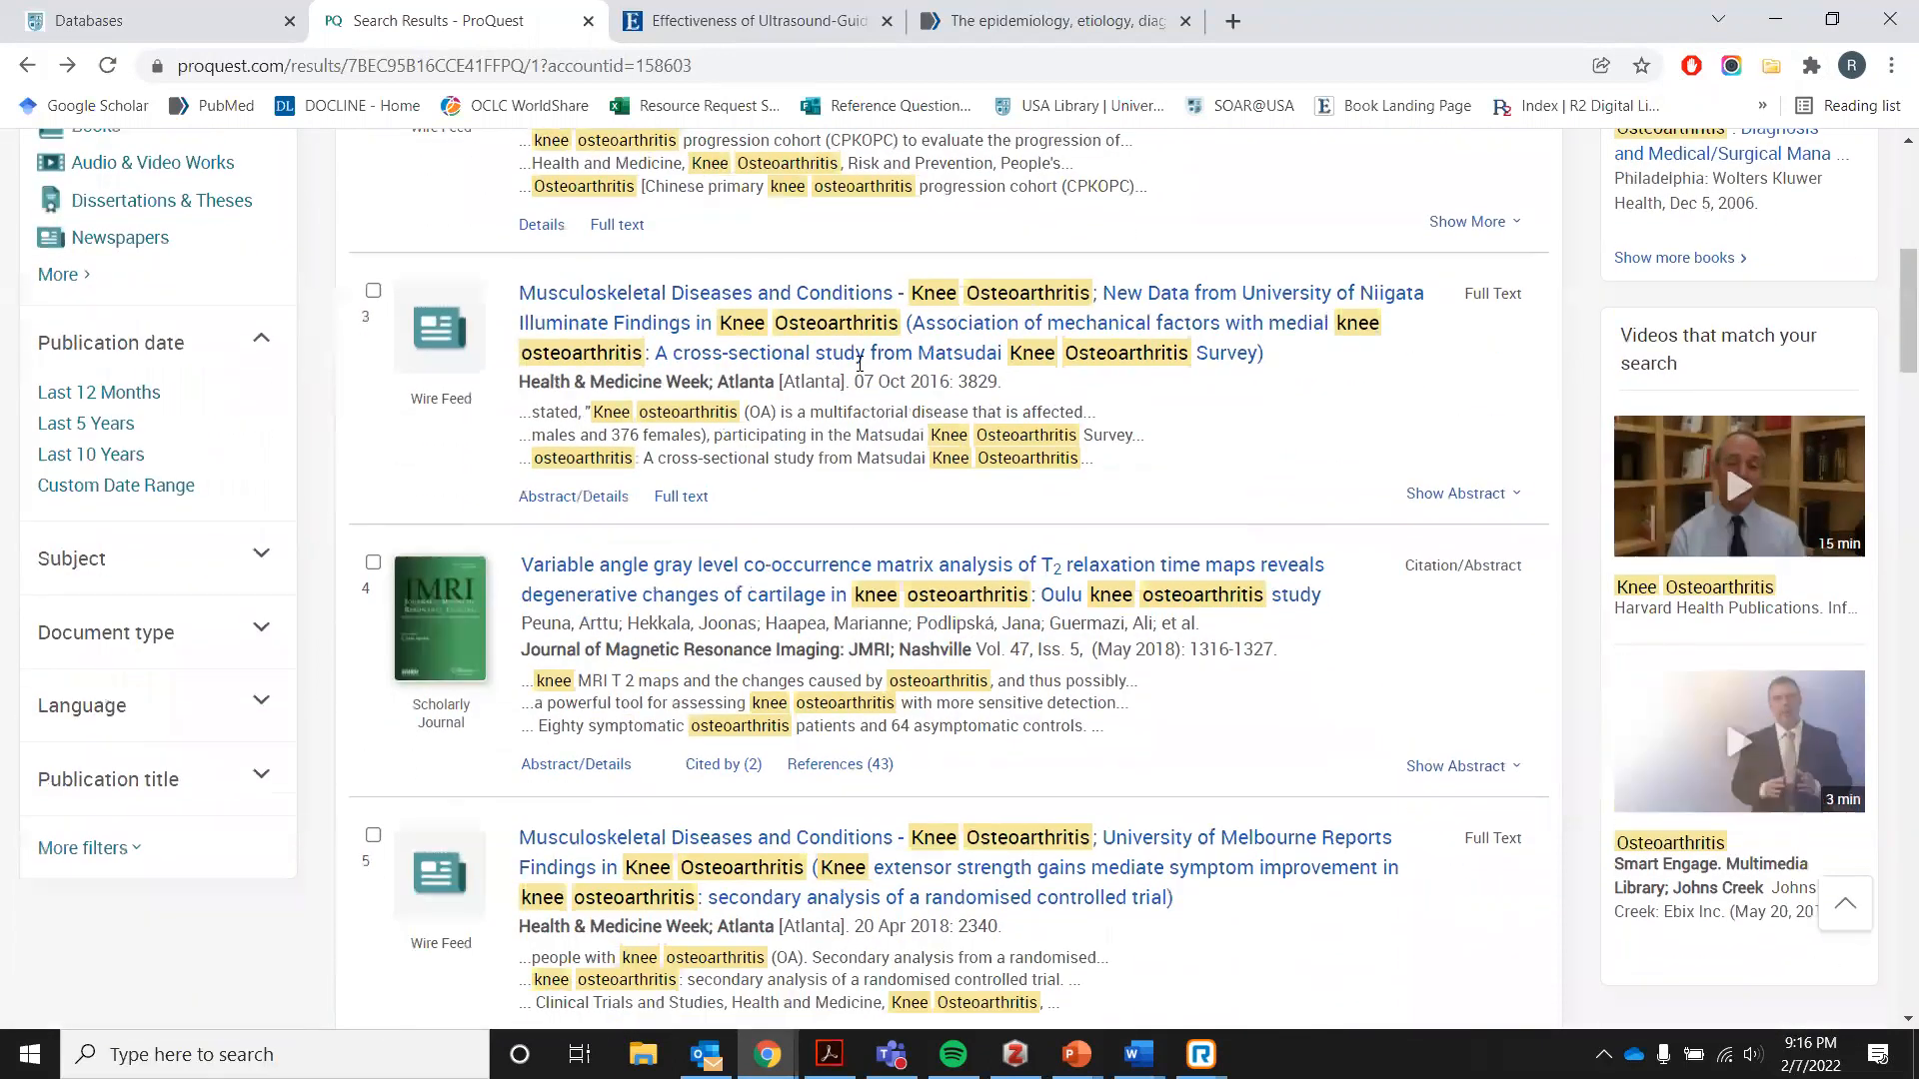
left_click(786, 547)
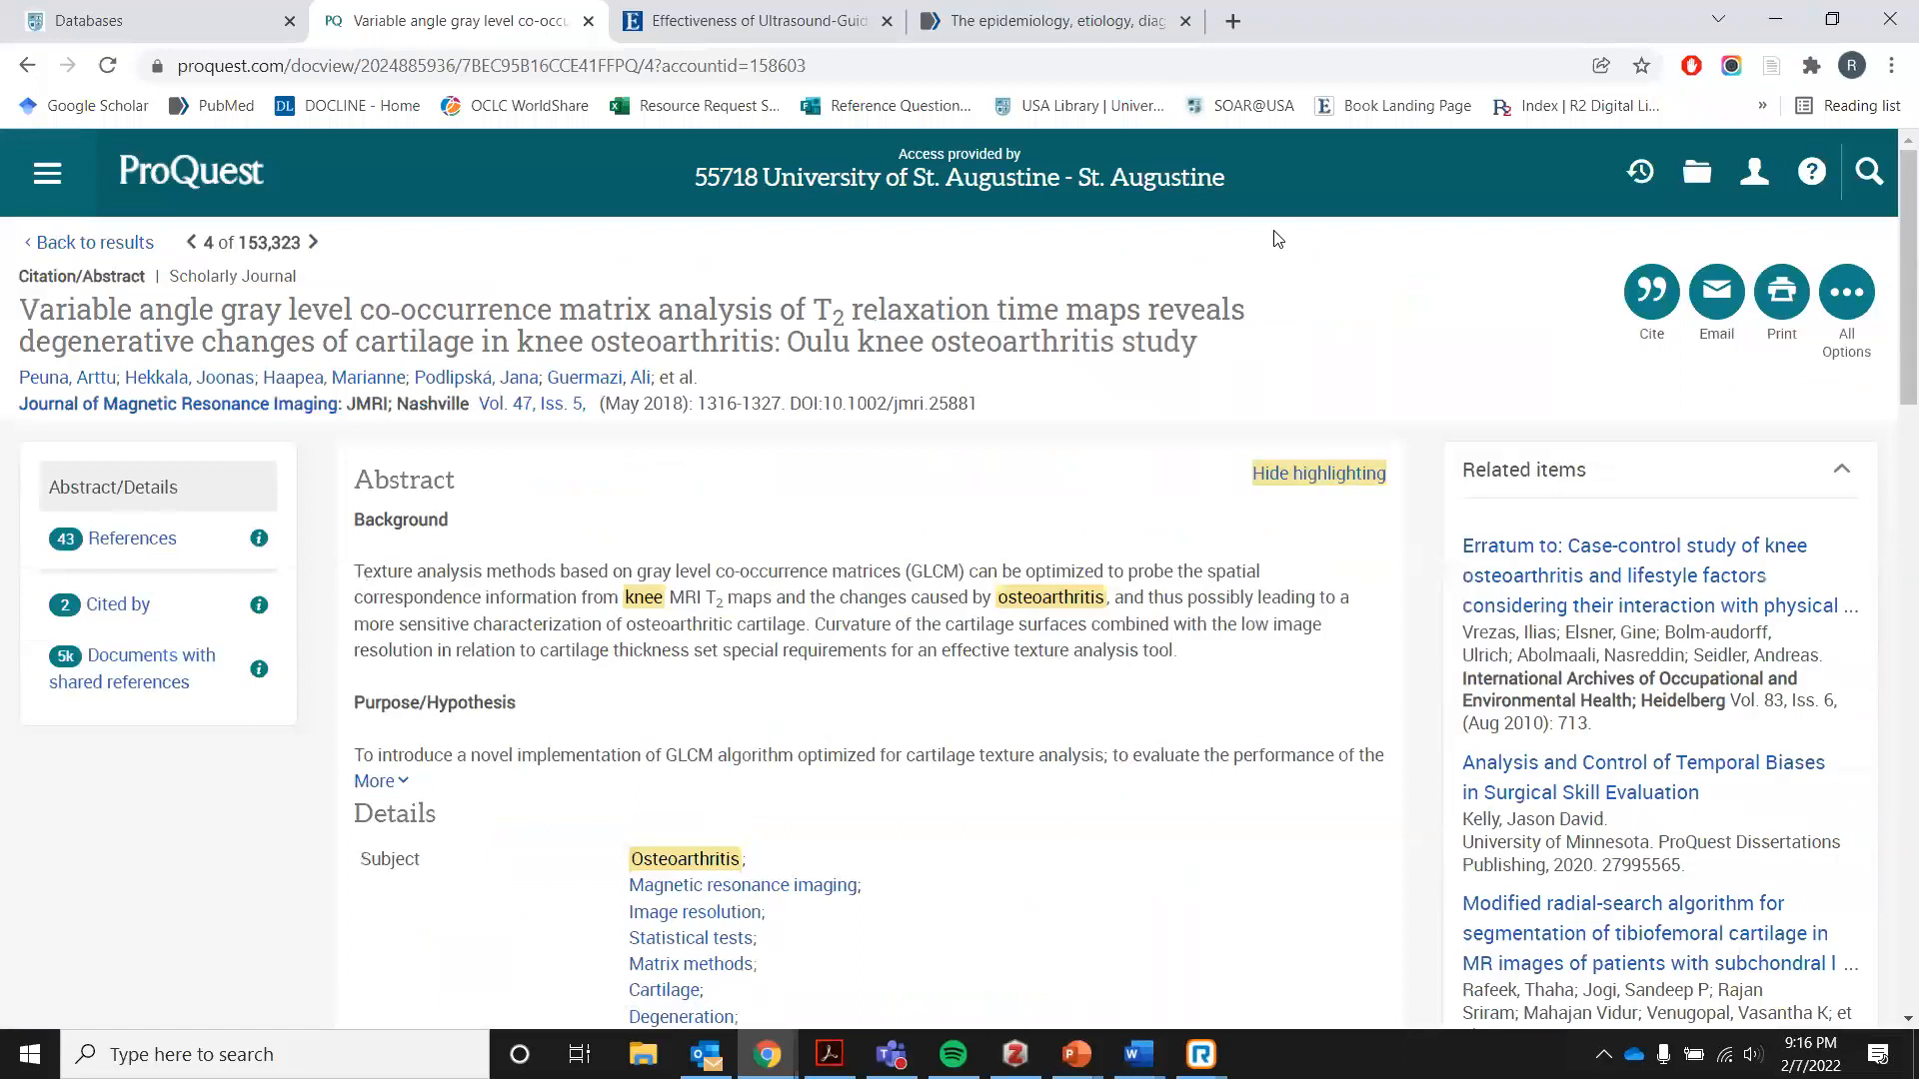
left_click(1770, 68)
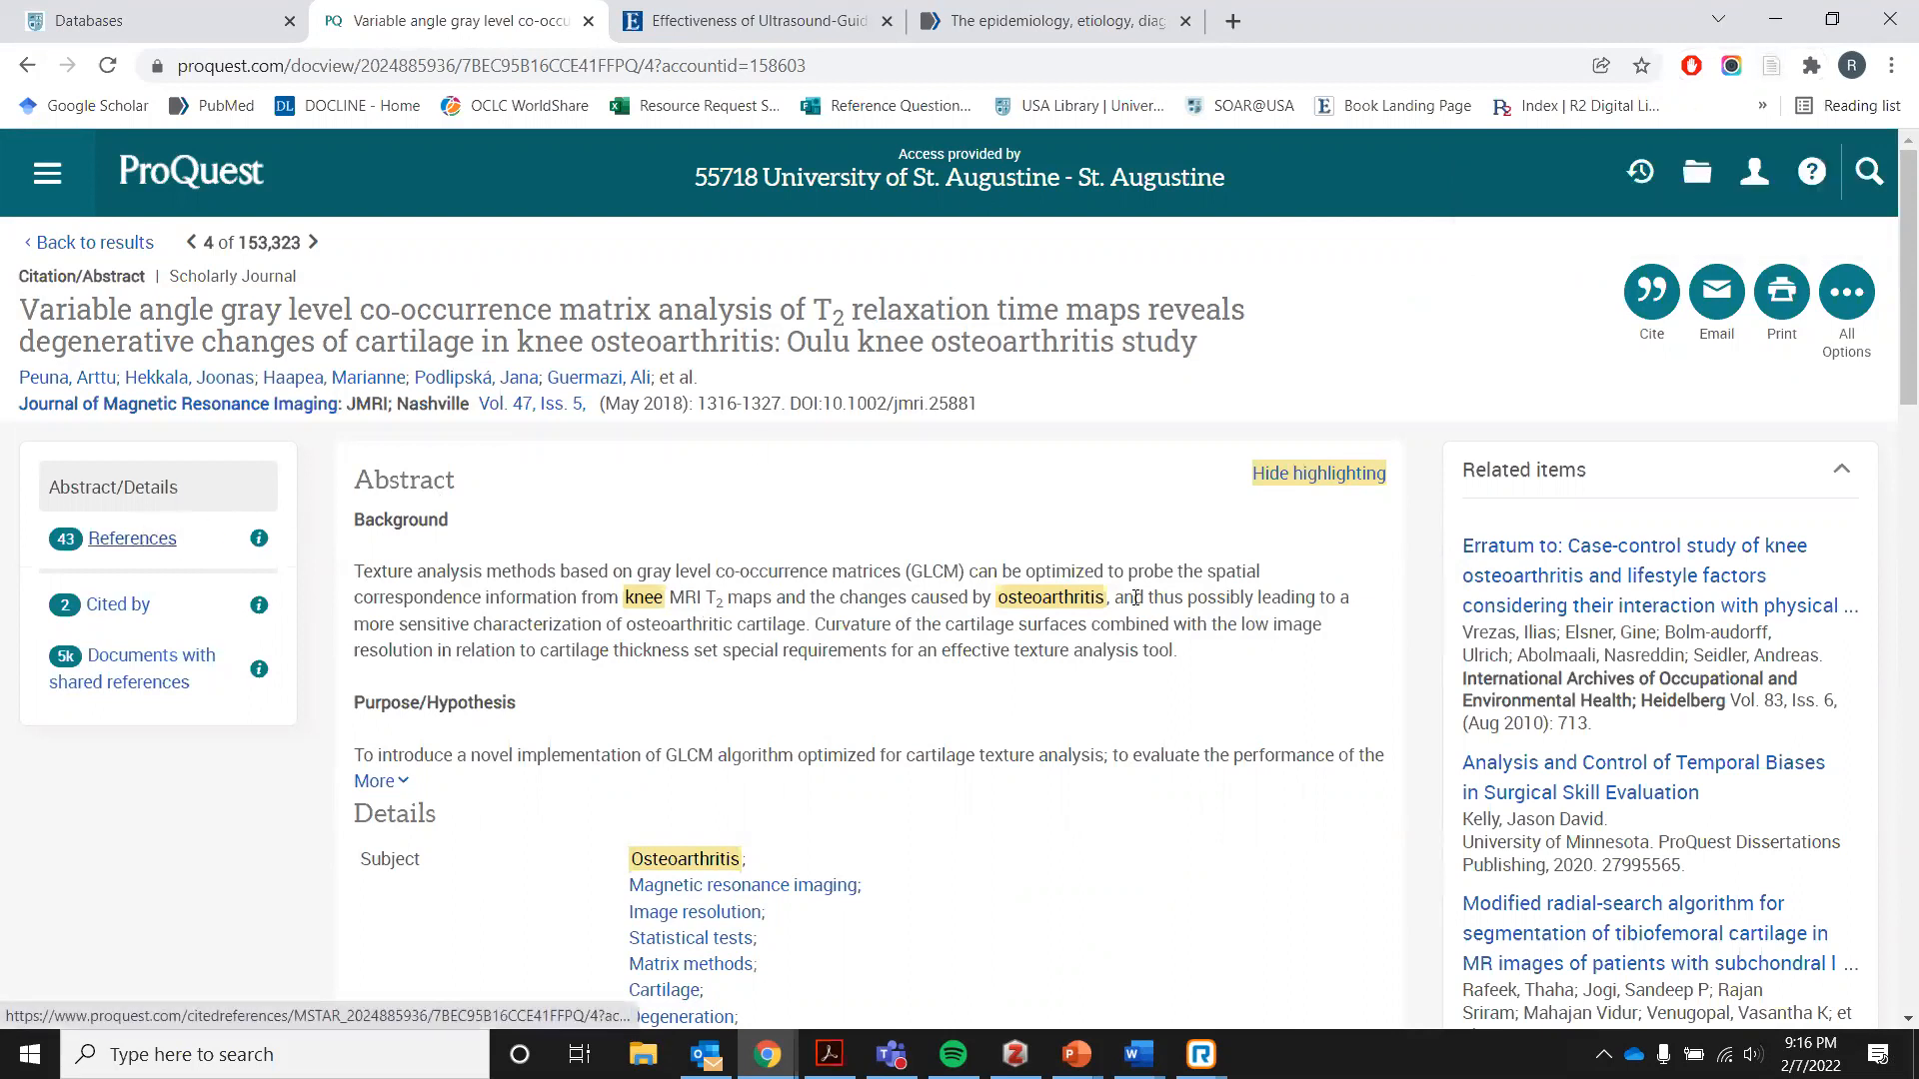
scroll(1136, 597, "down", 6)
scroll(1136, 597, "up", 6)
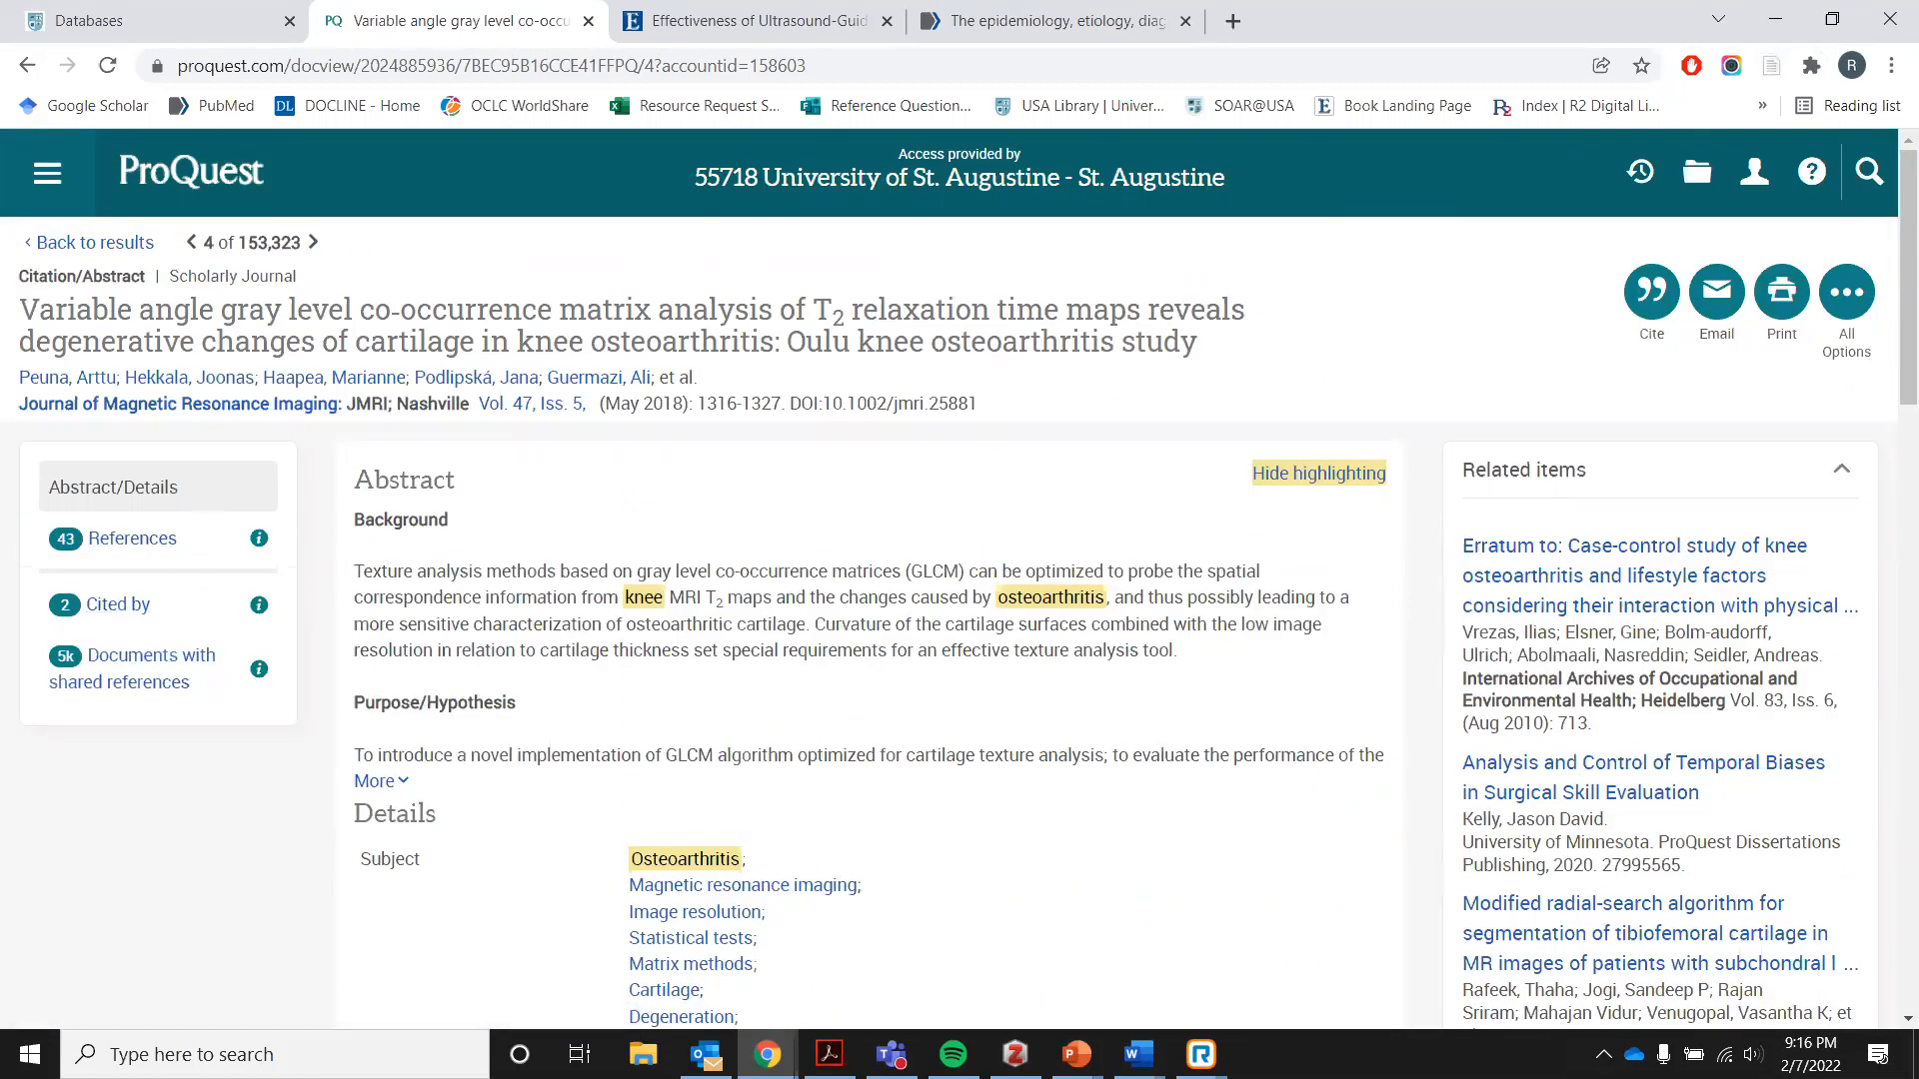
Go back to the ProQuest results and limit the source type to Scholarly Journals.
left_click(29, 64)
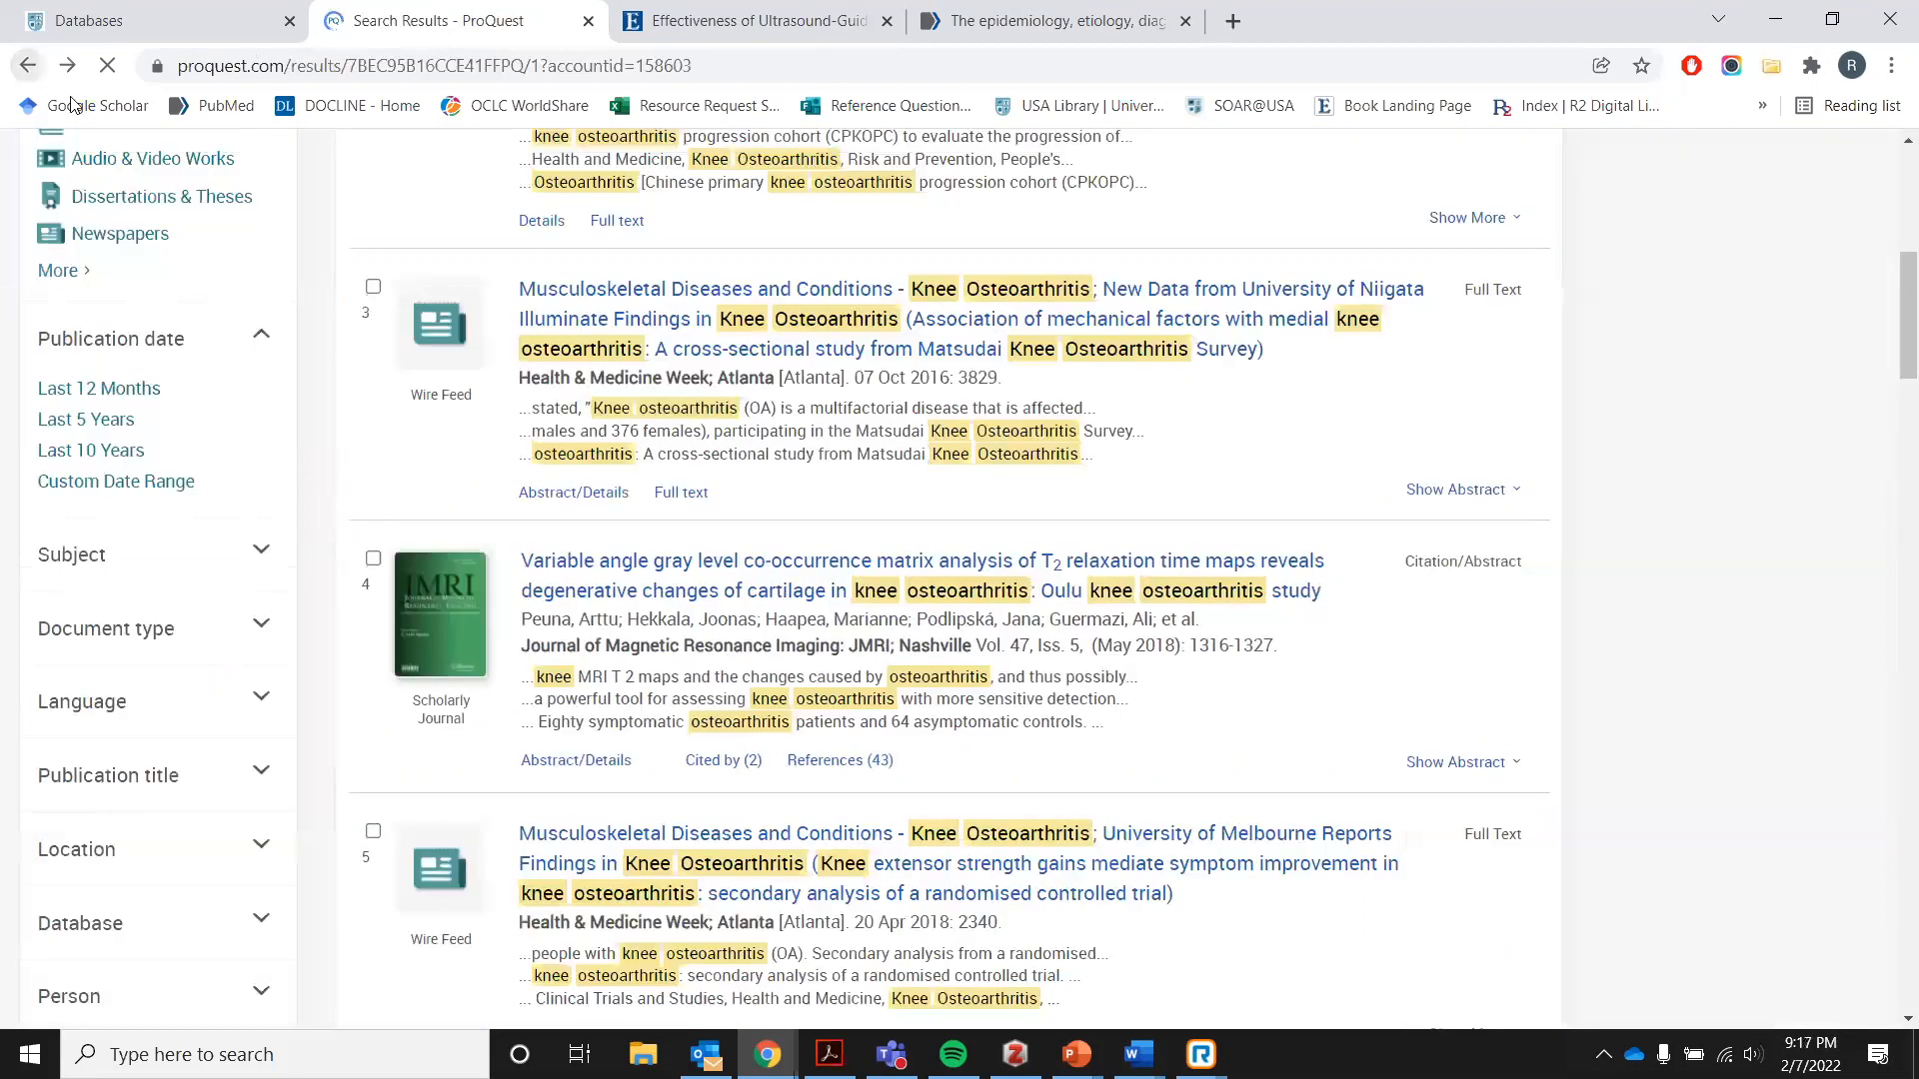
scroll(943, 482, "down", 10)
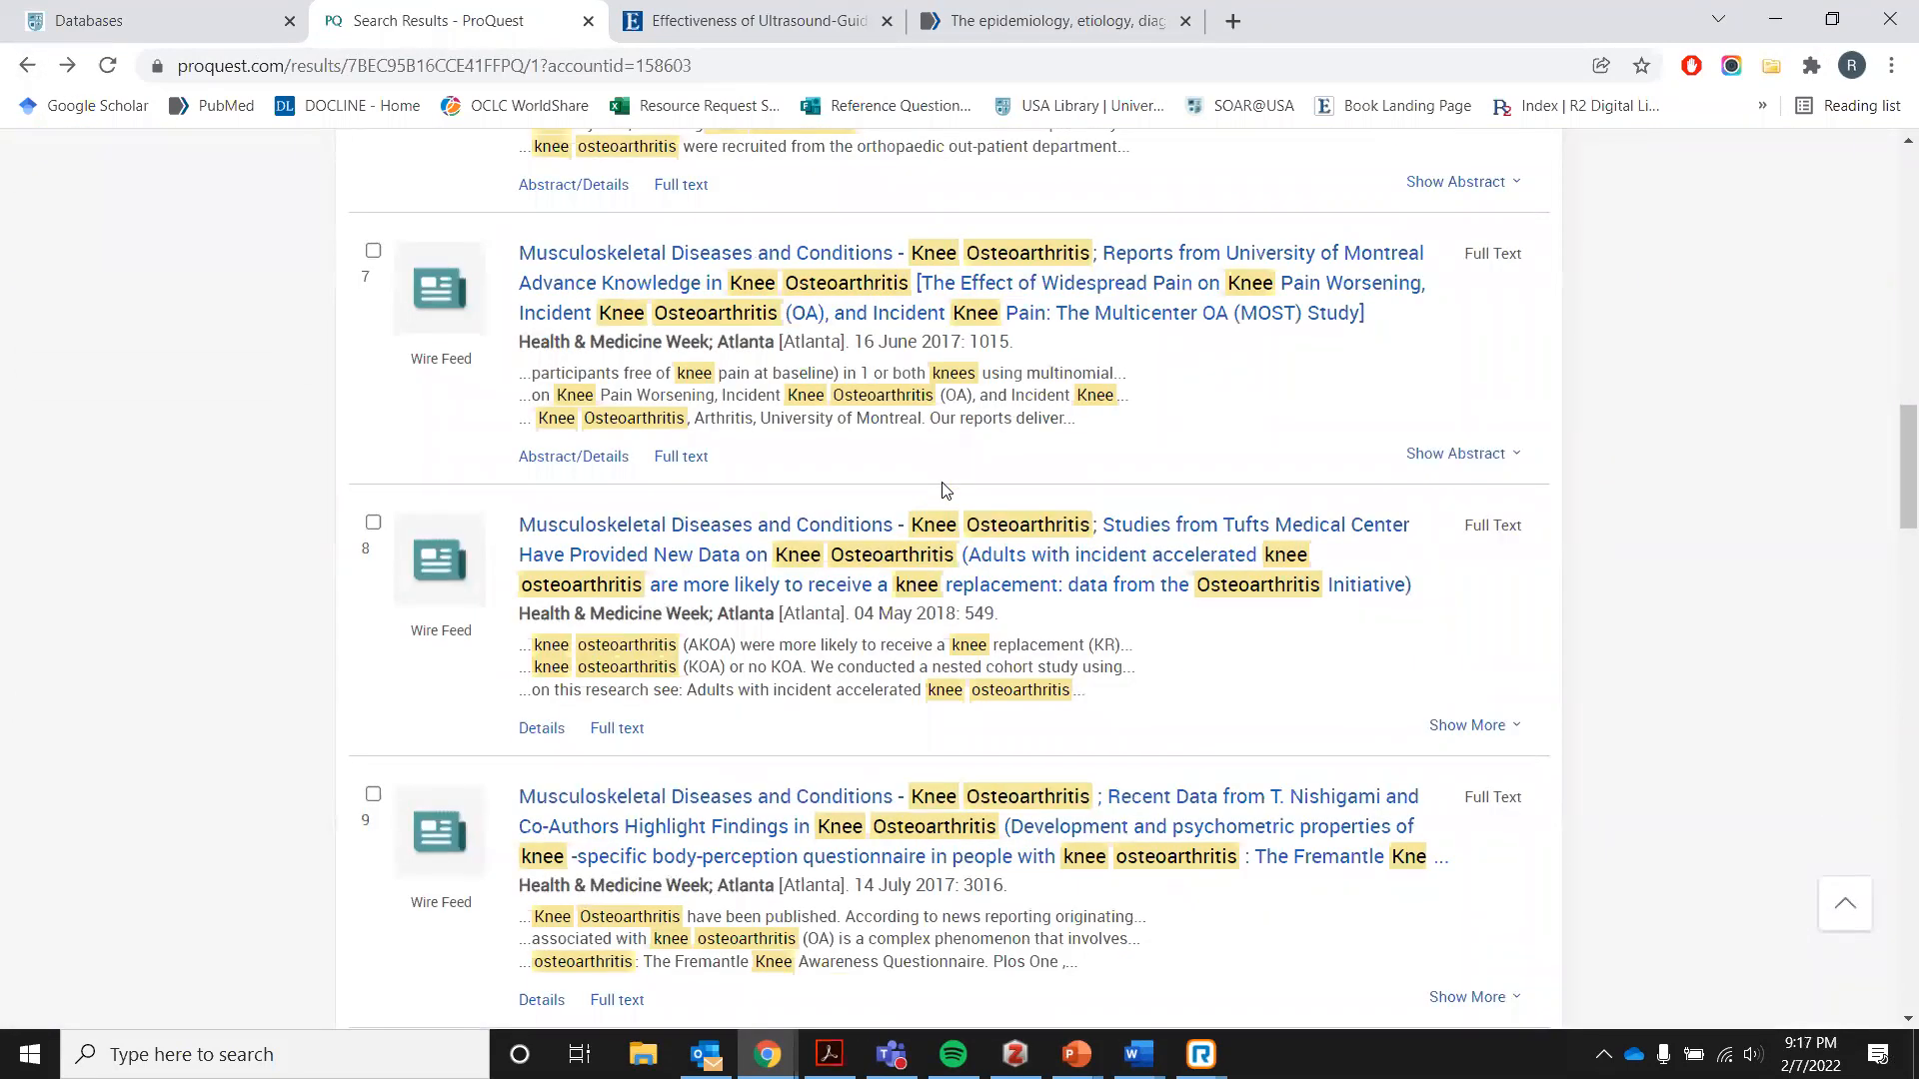
scroll(943, 489, "down", 8)
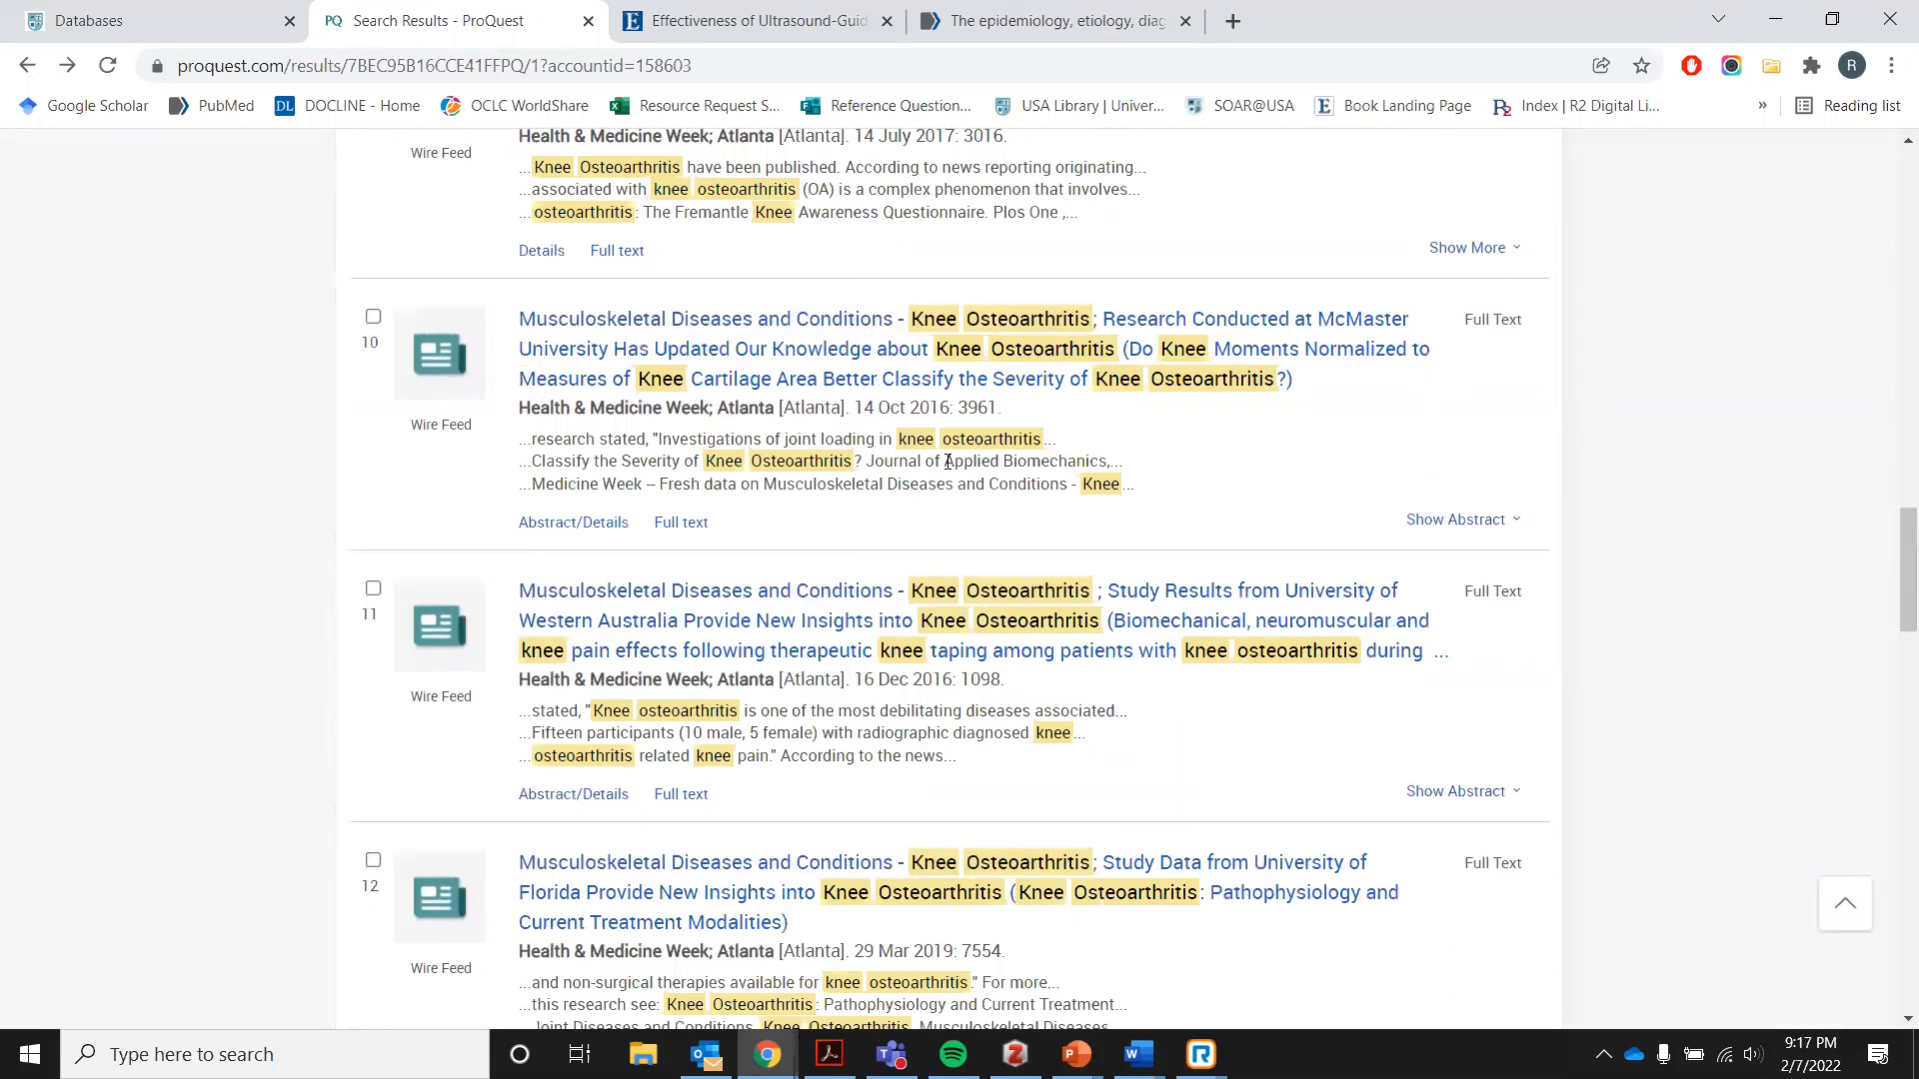
scroll(947, 462, "down", 15)
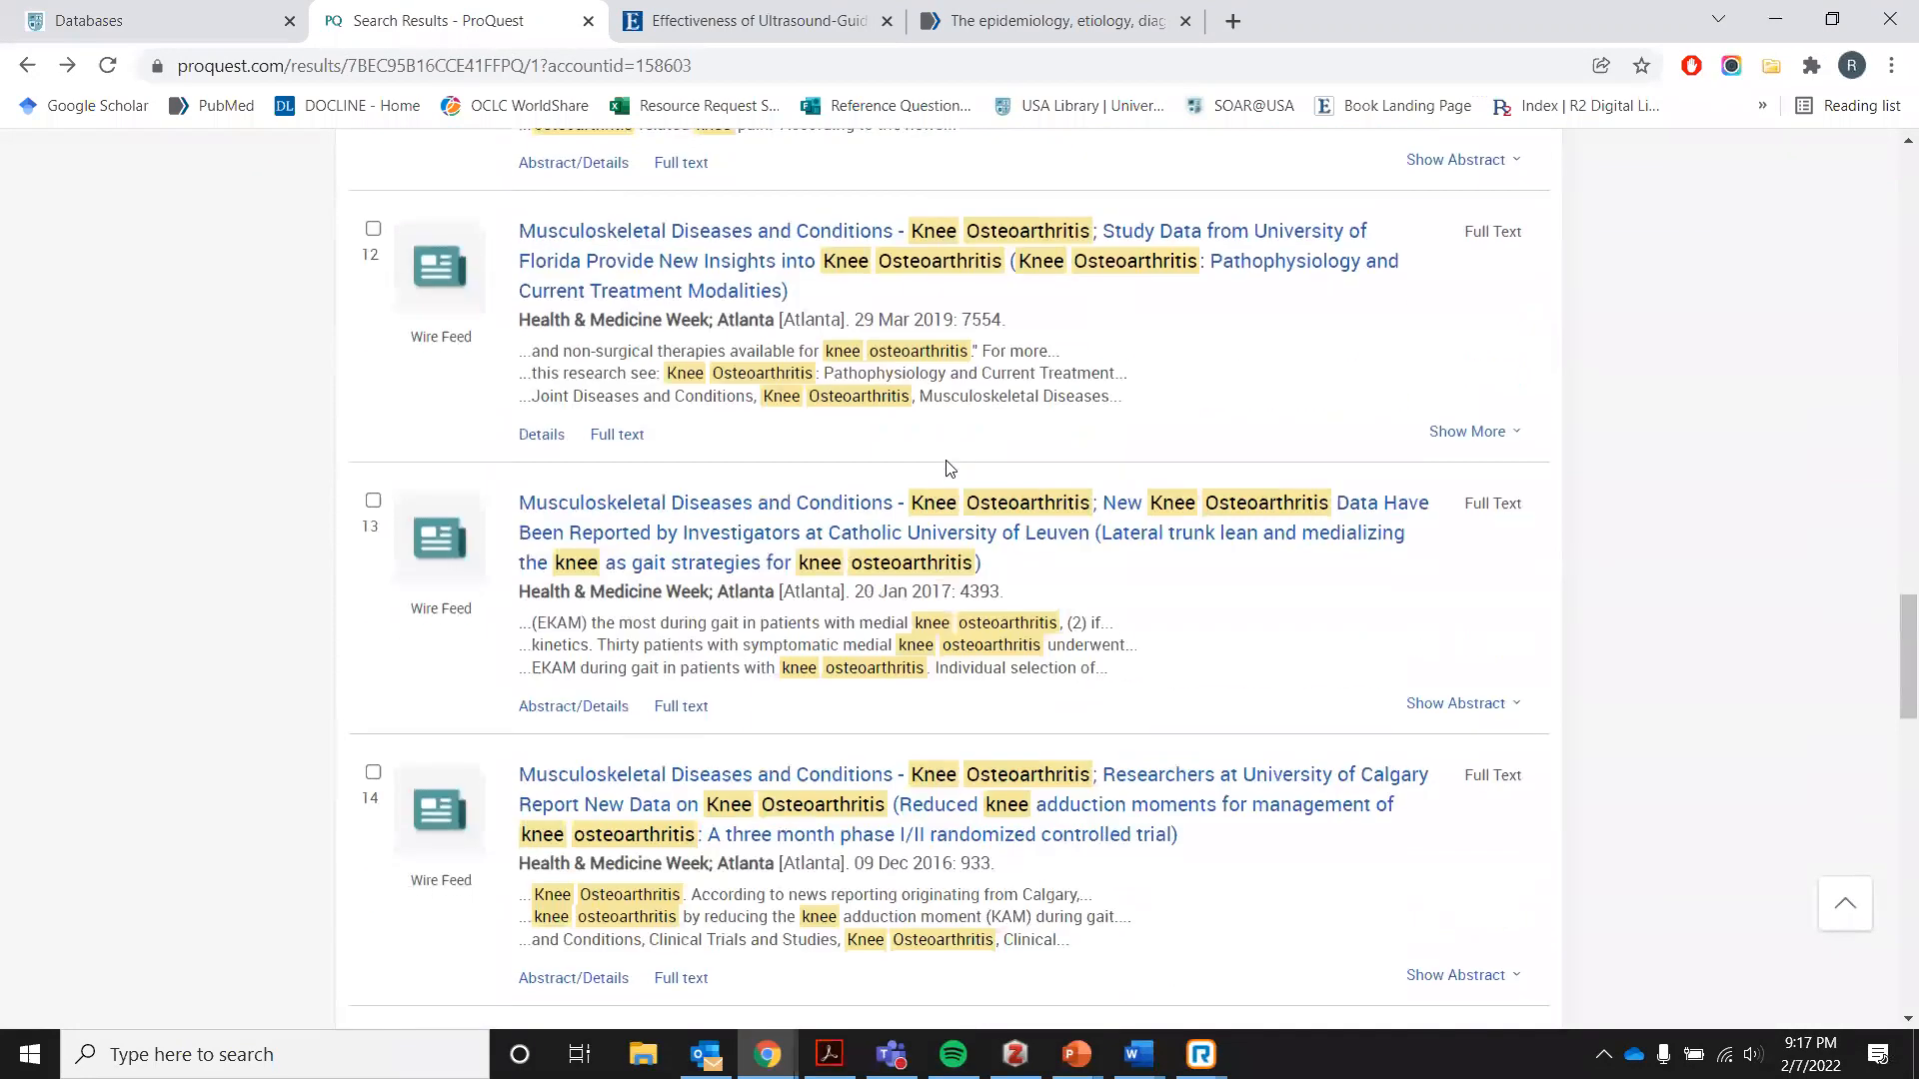
scroll(948, 470, "down", 8)
scroll(947, 470, "up", 20)
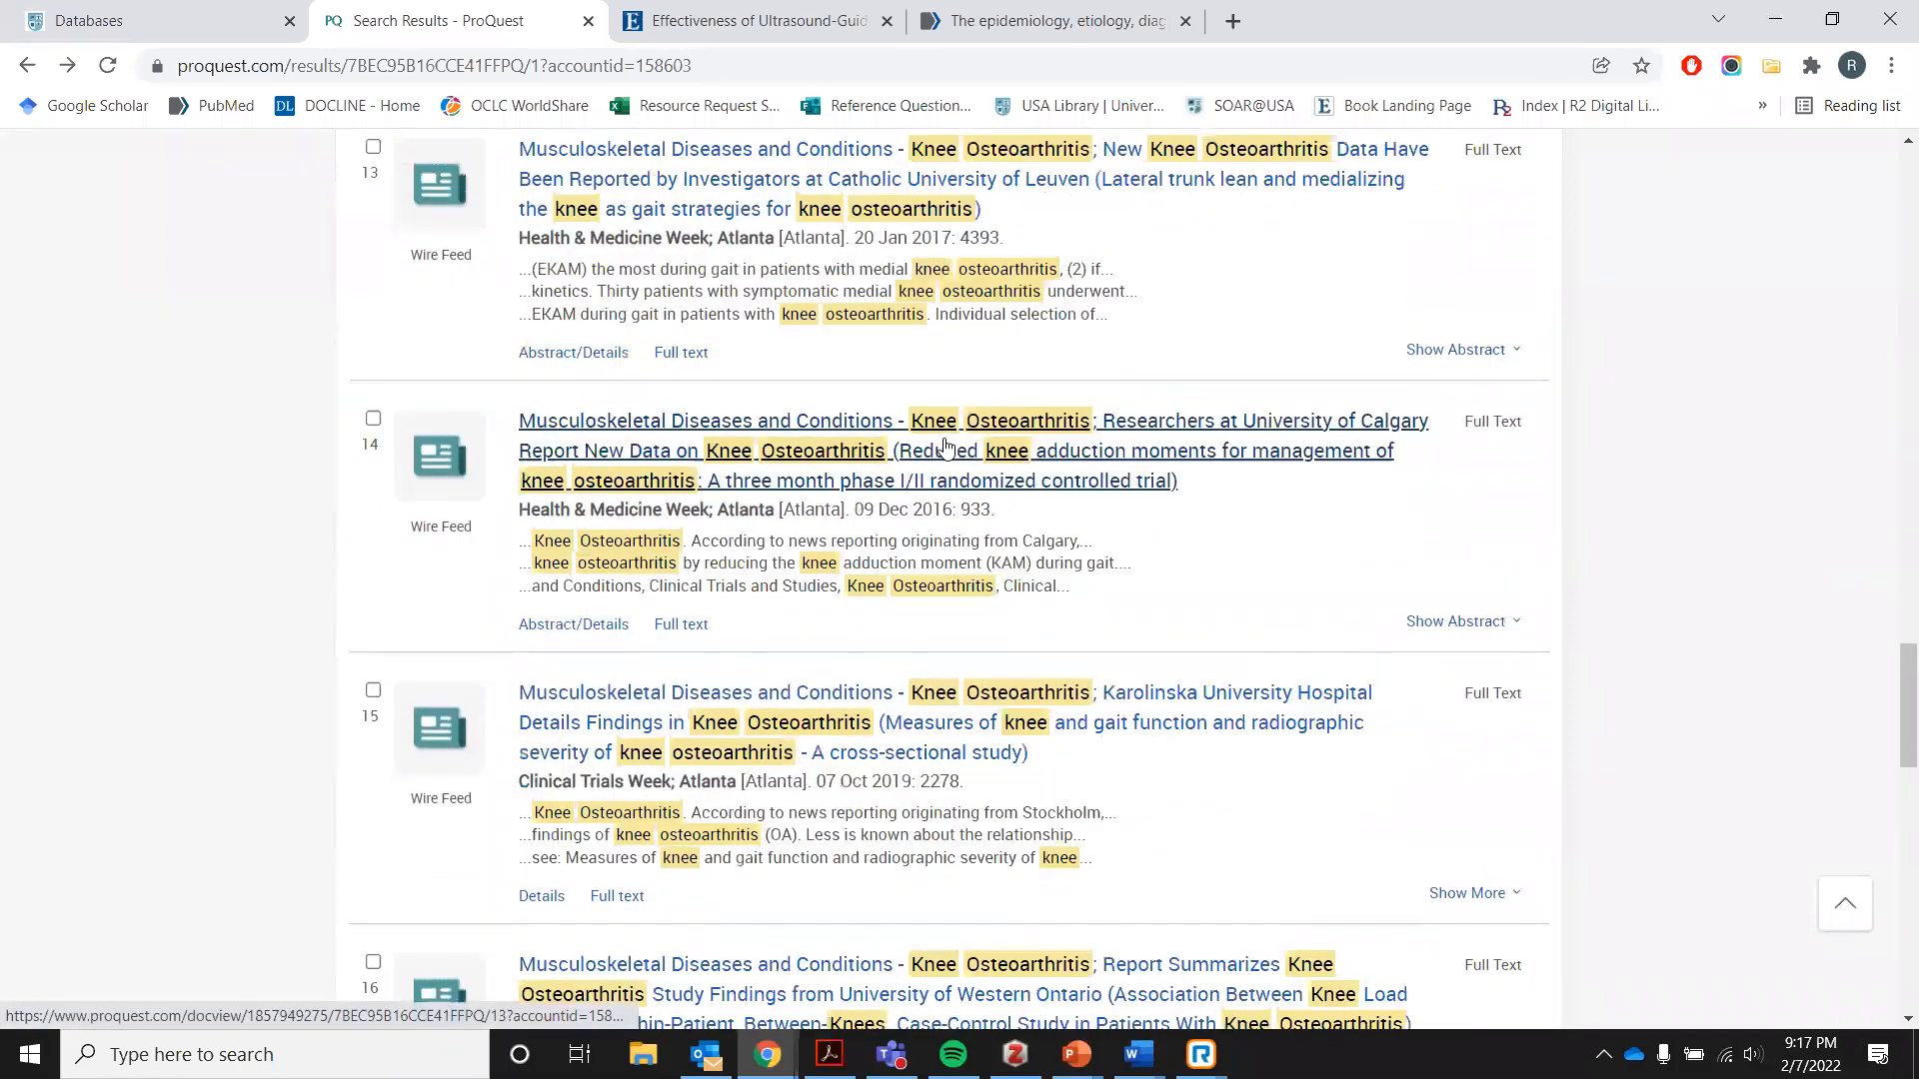
scroll(134, 724, "up", 10)
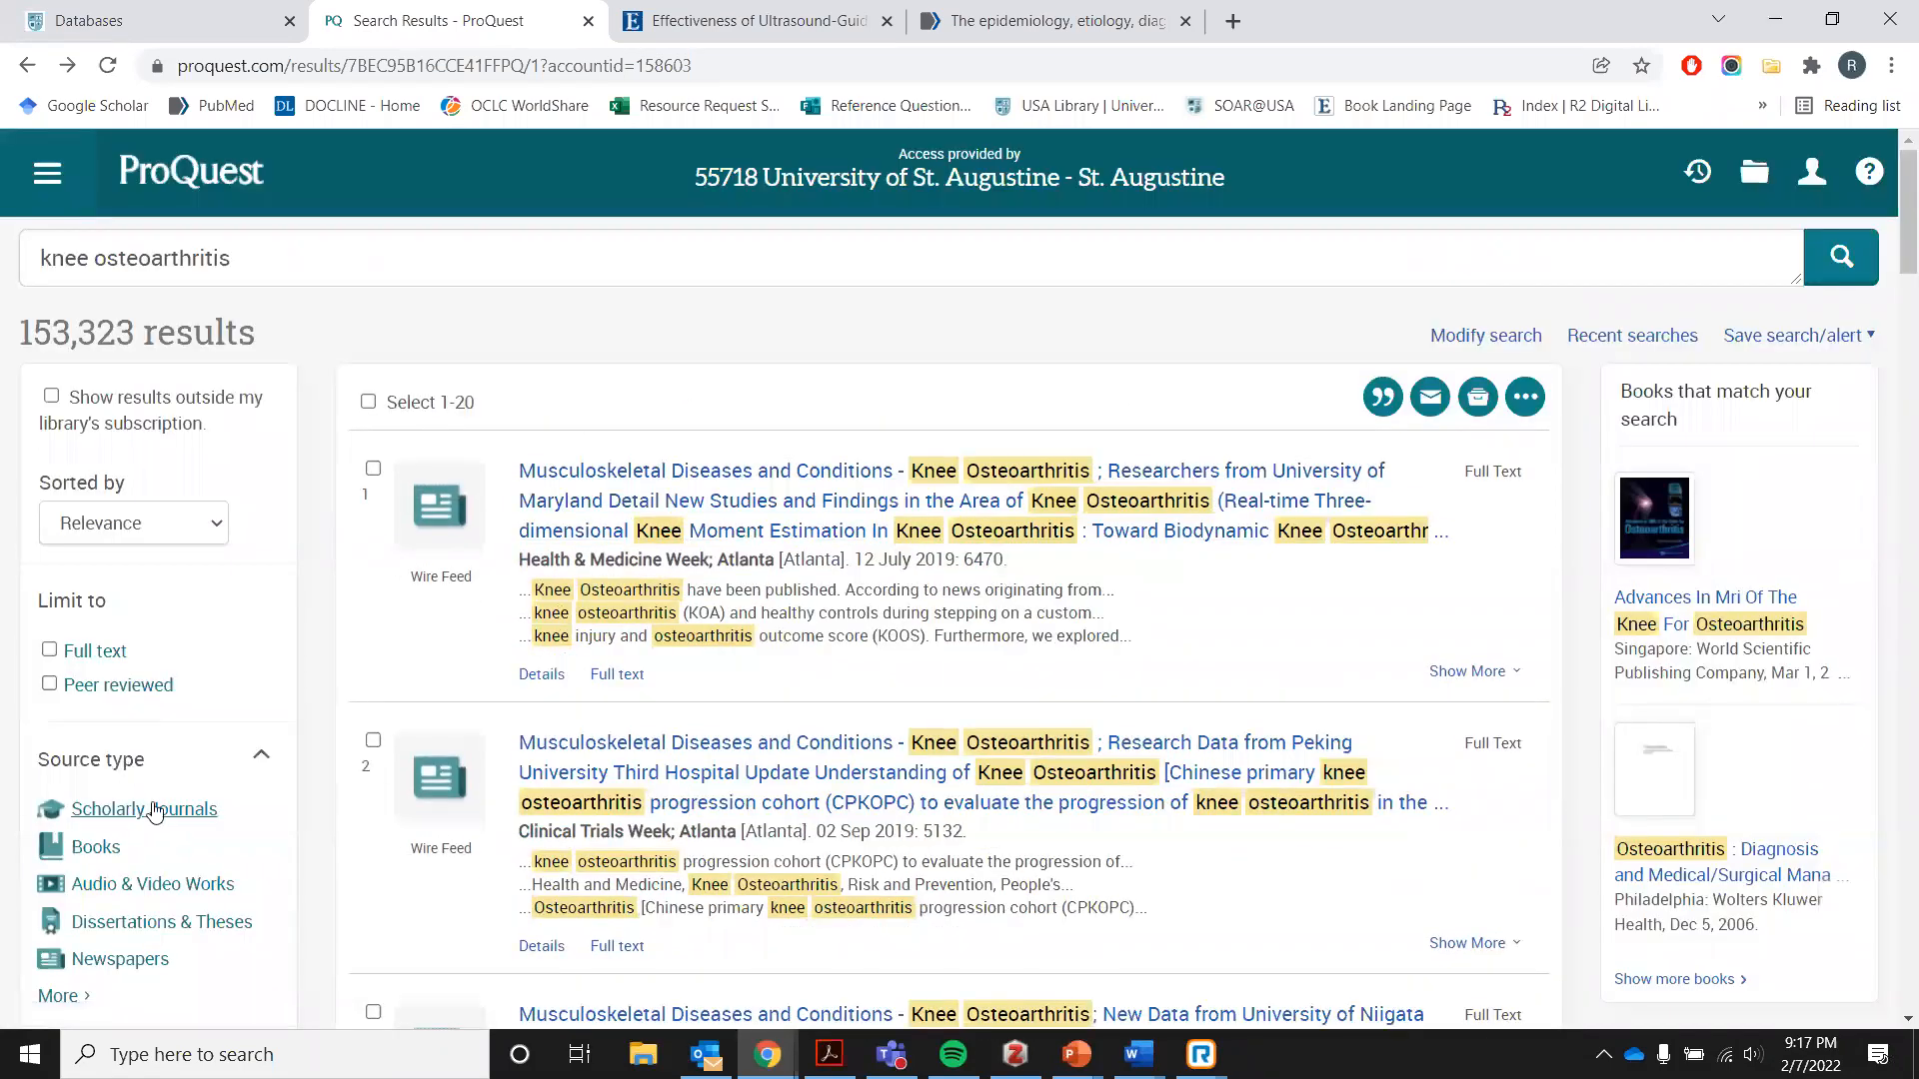
left_click(857, 514)
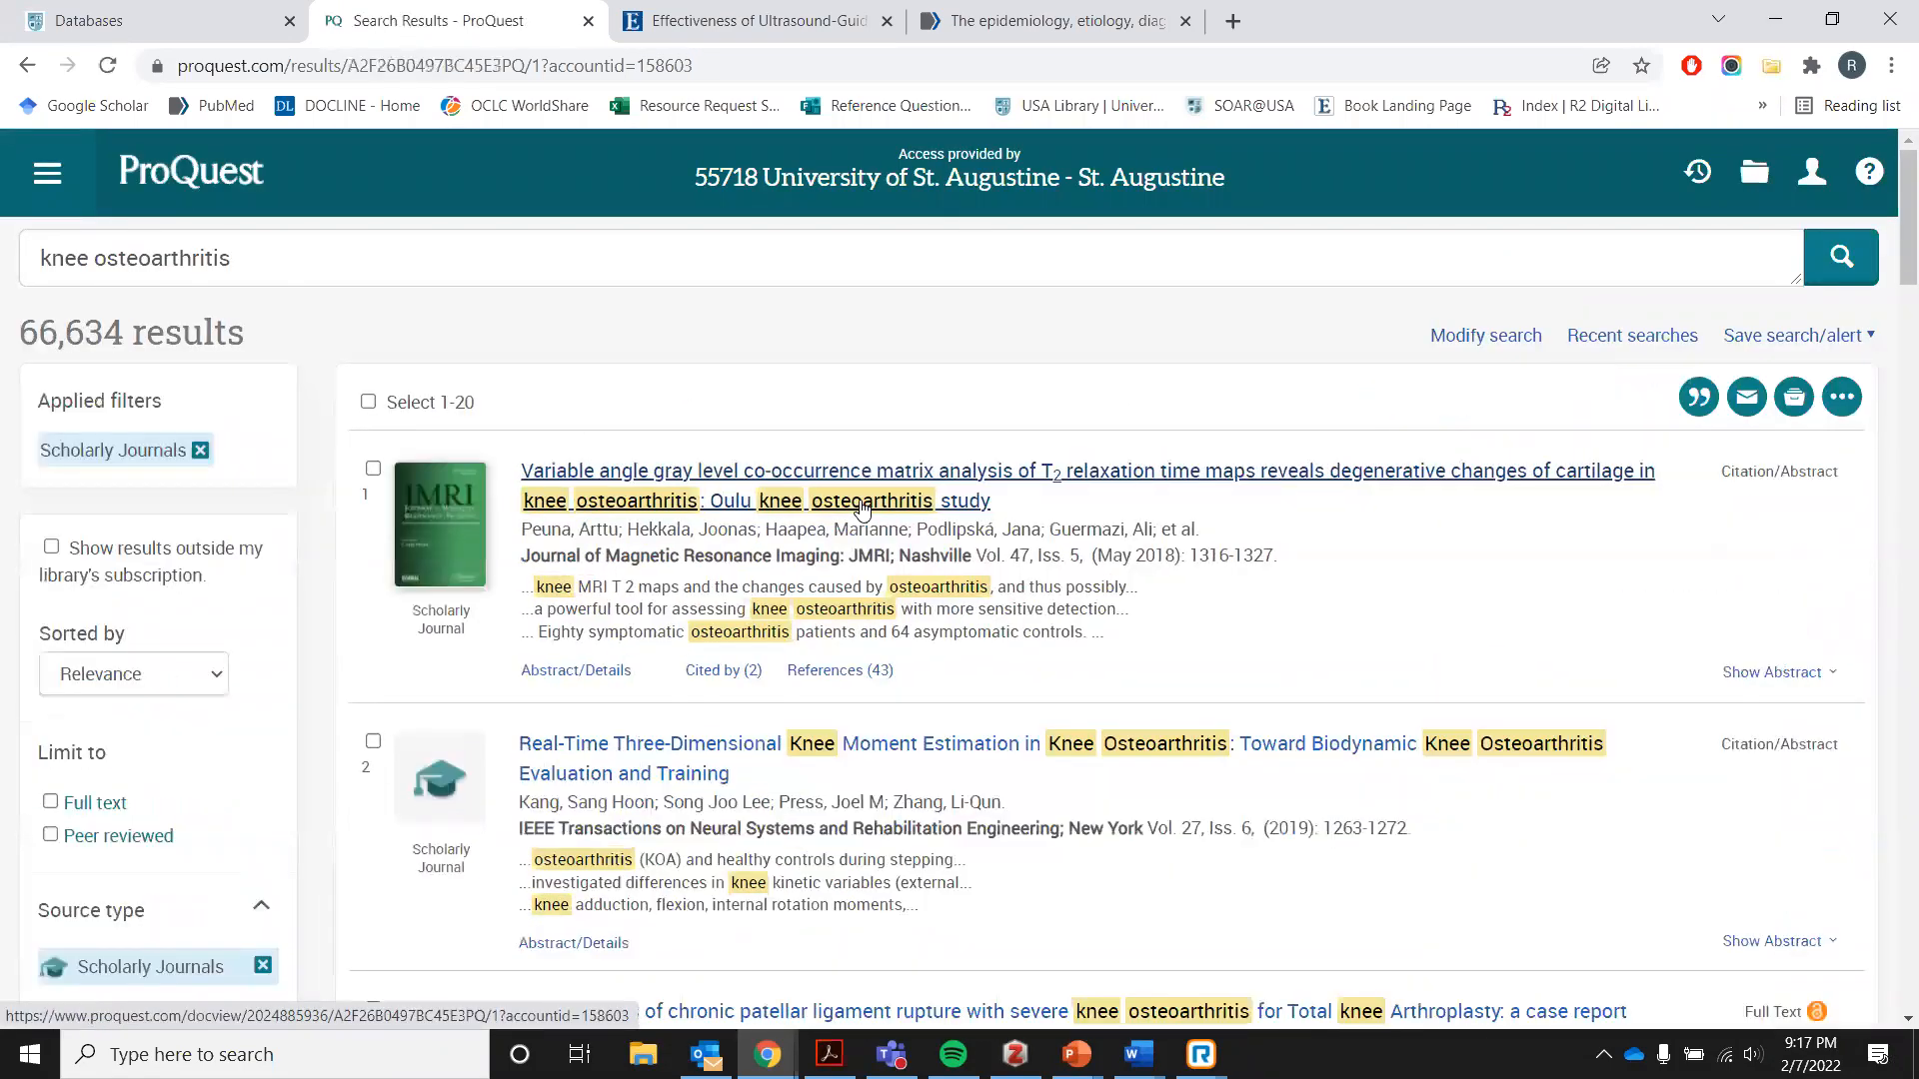
Open the article "Over 20 years of chronic patellar ligament rupture with severe knee osteoarthritis" and save it with its PDF to Zotero.
scroll(862, 510, "down", 2)
scroll(862, 509, "down", 2)
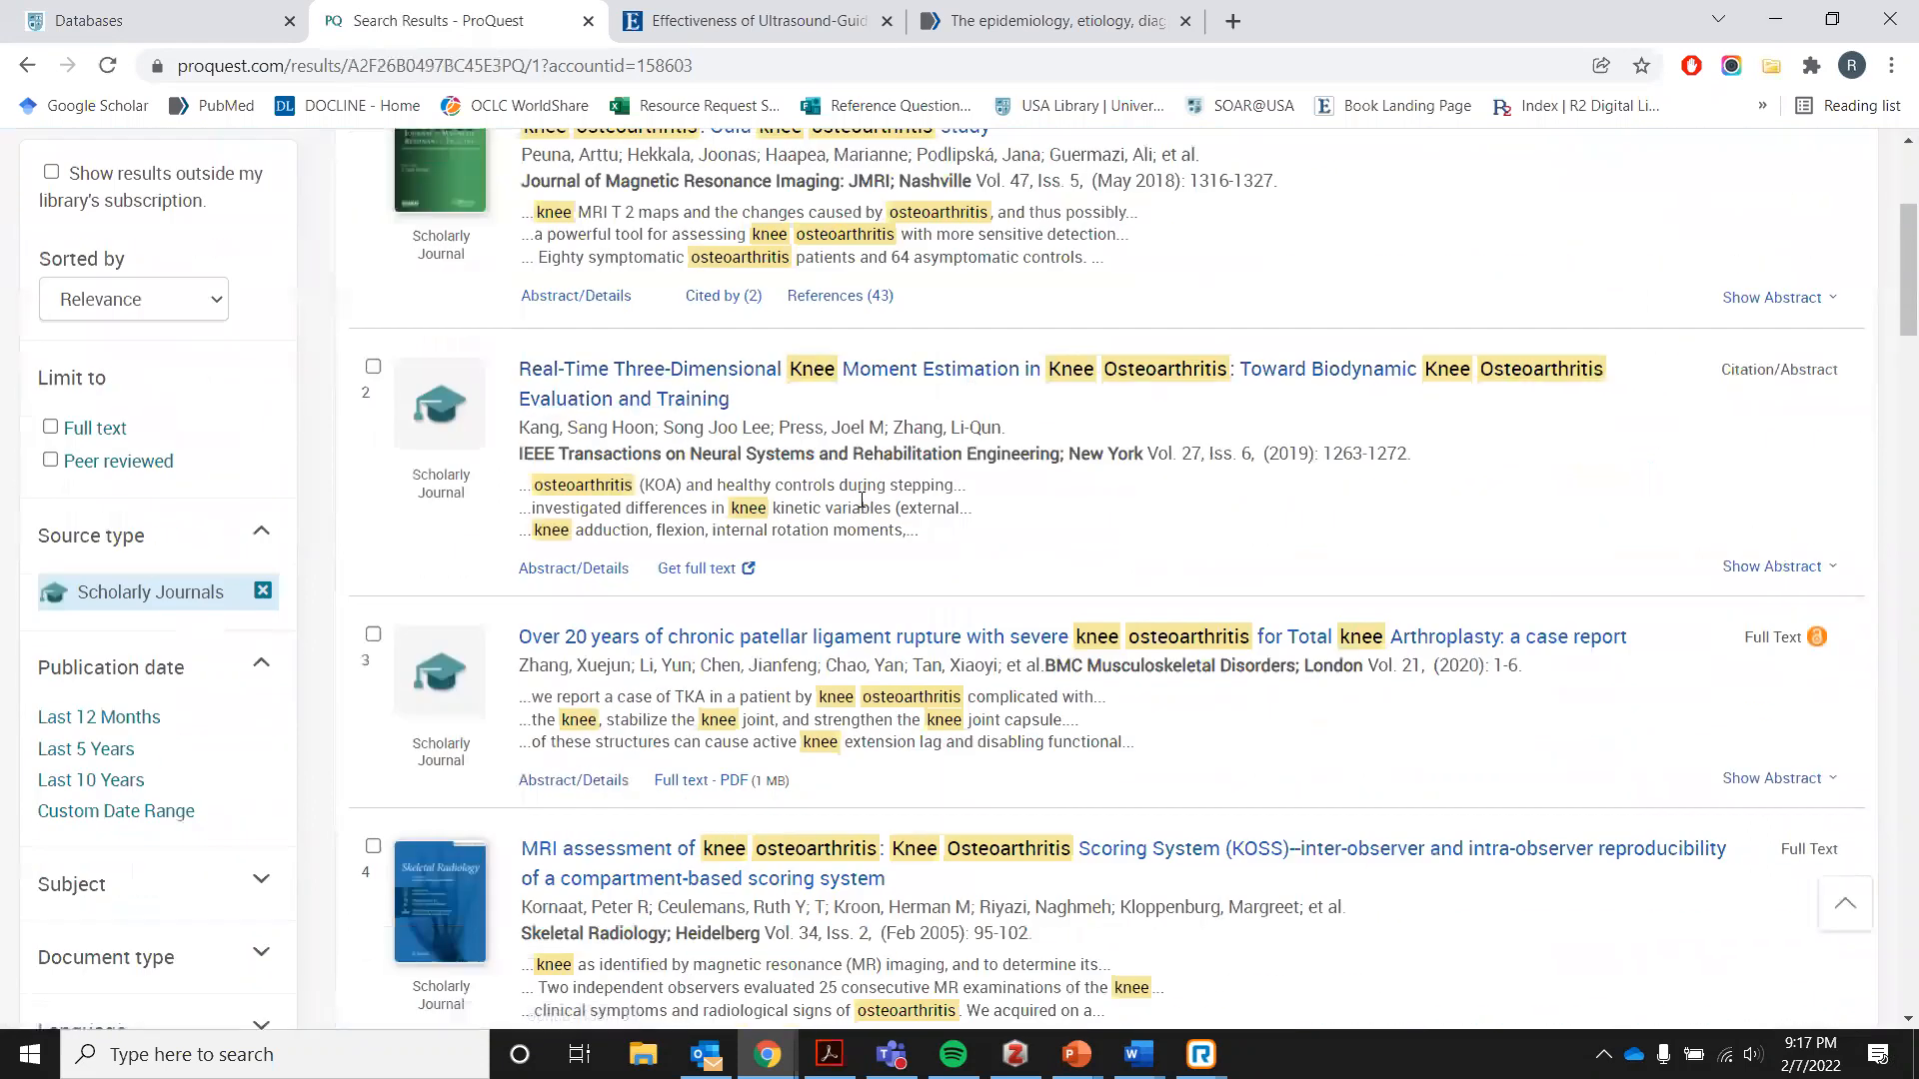
scroll(779, 518, "down", 1)
left_click(772, 514)
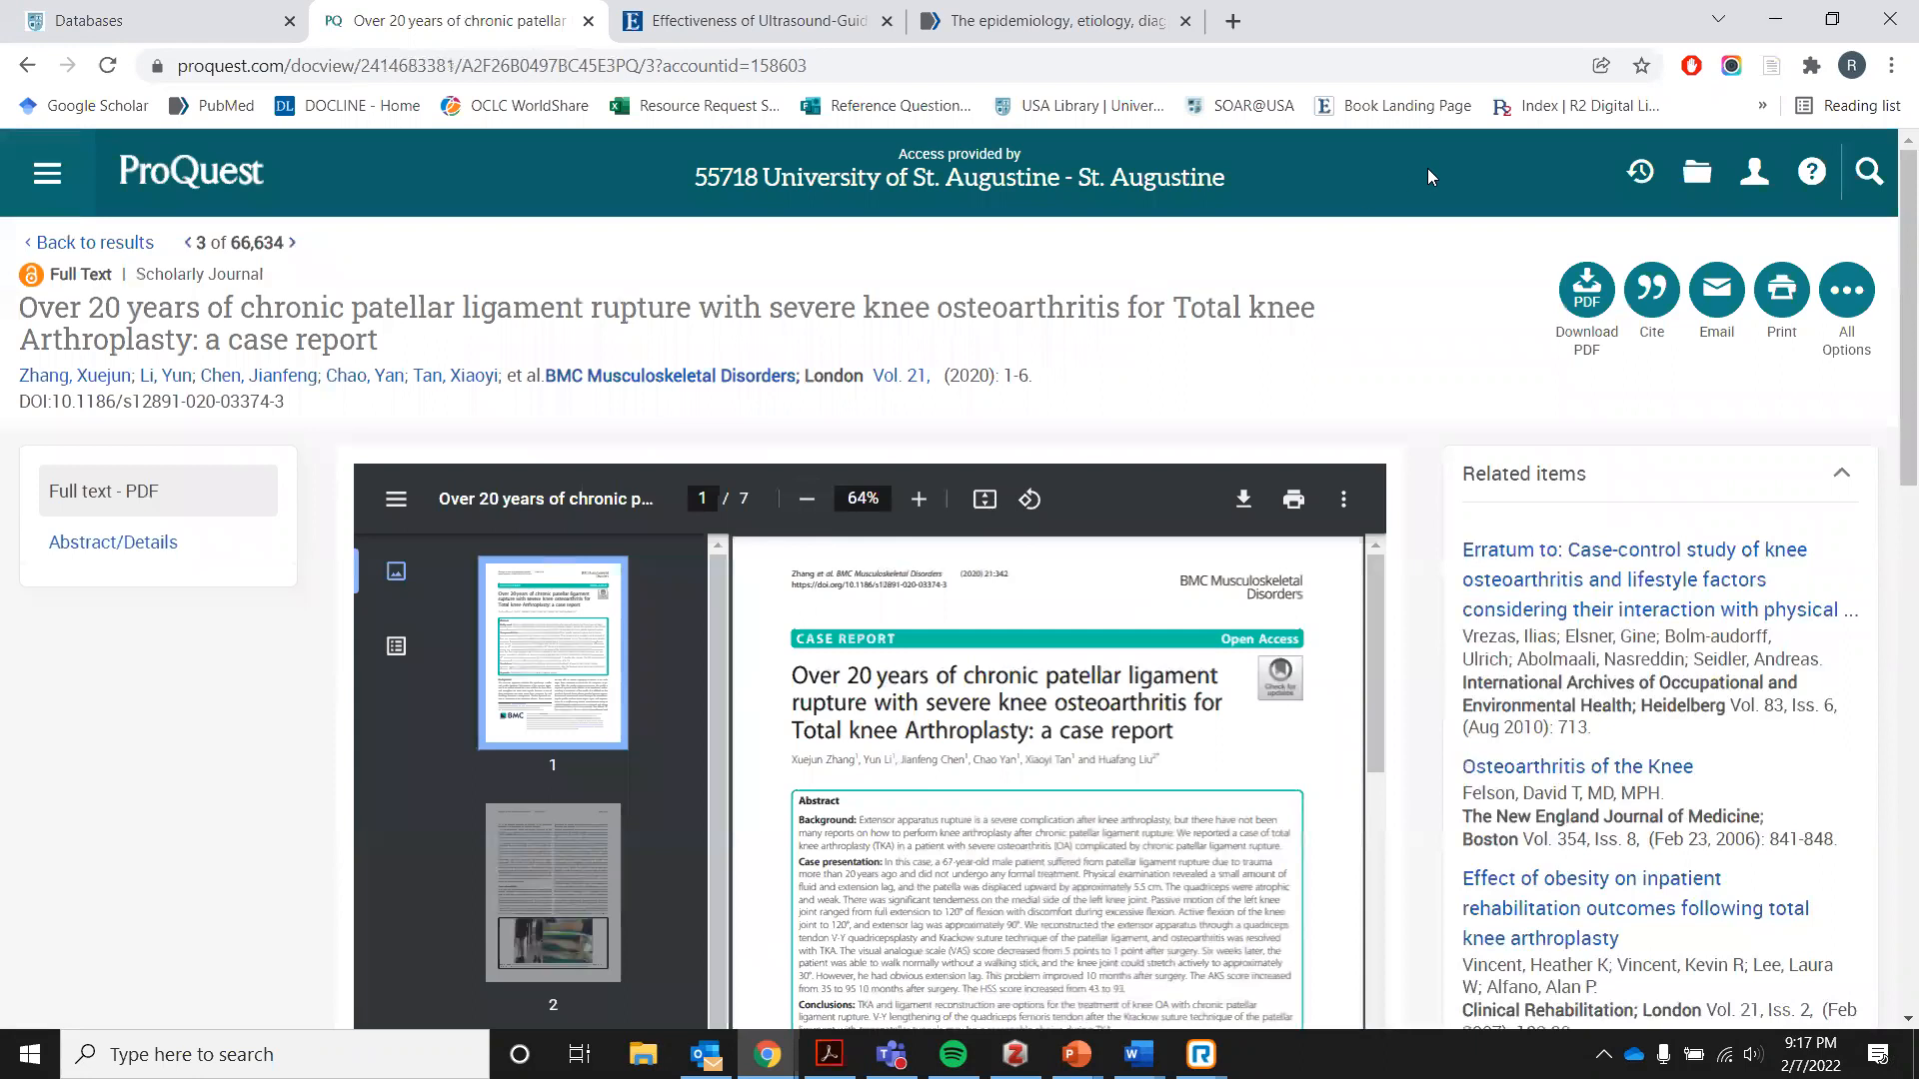
left_click(1770, 70)
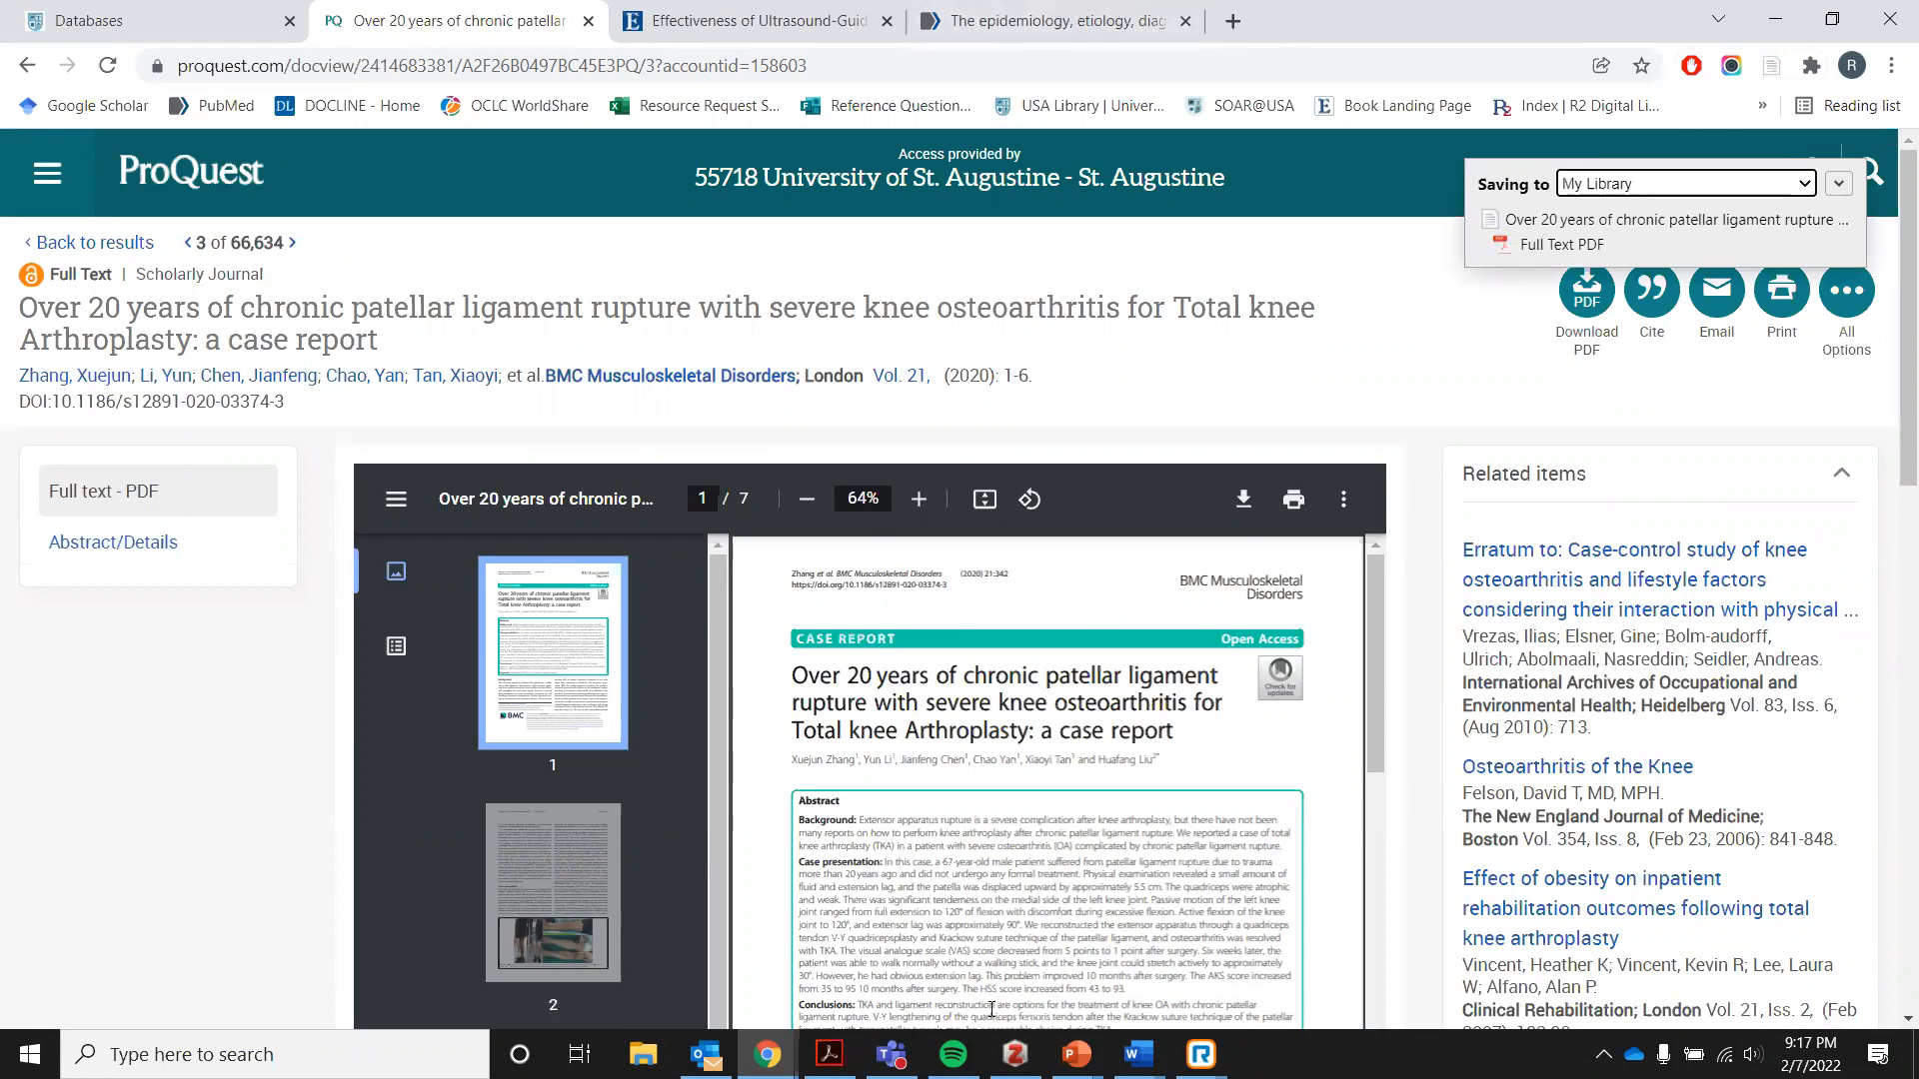
Check the saved patellar ligament rupture article in the Zotero desktop app, and return to the browser.
left_click(1016, 1054)
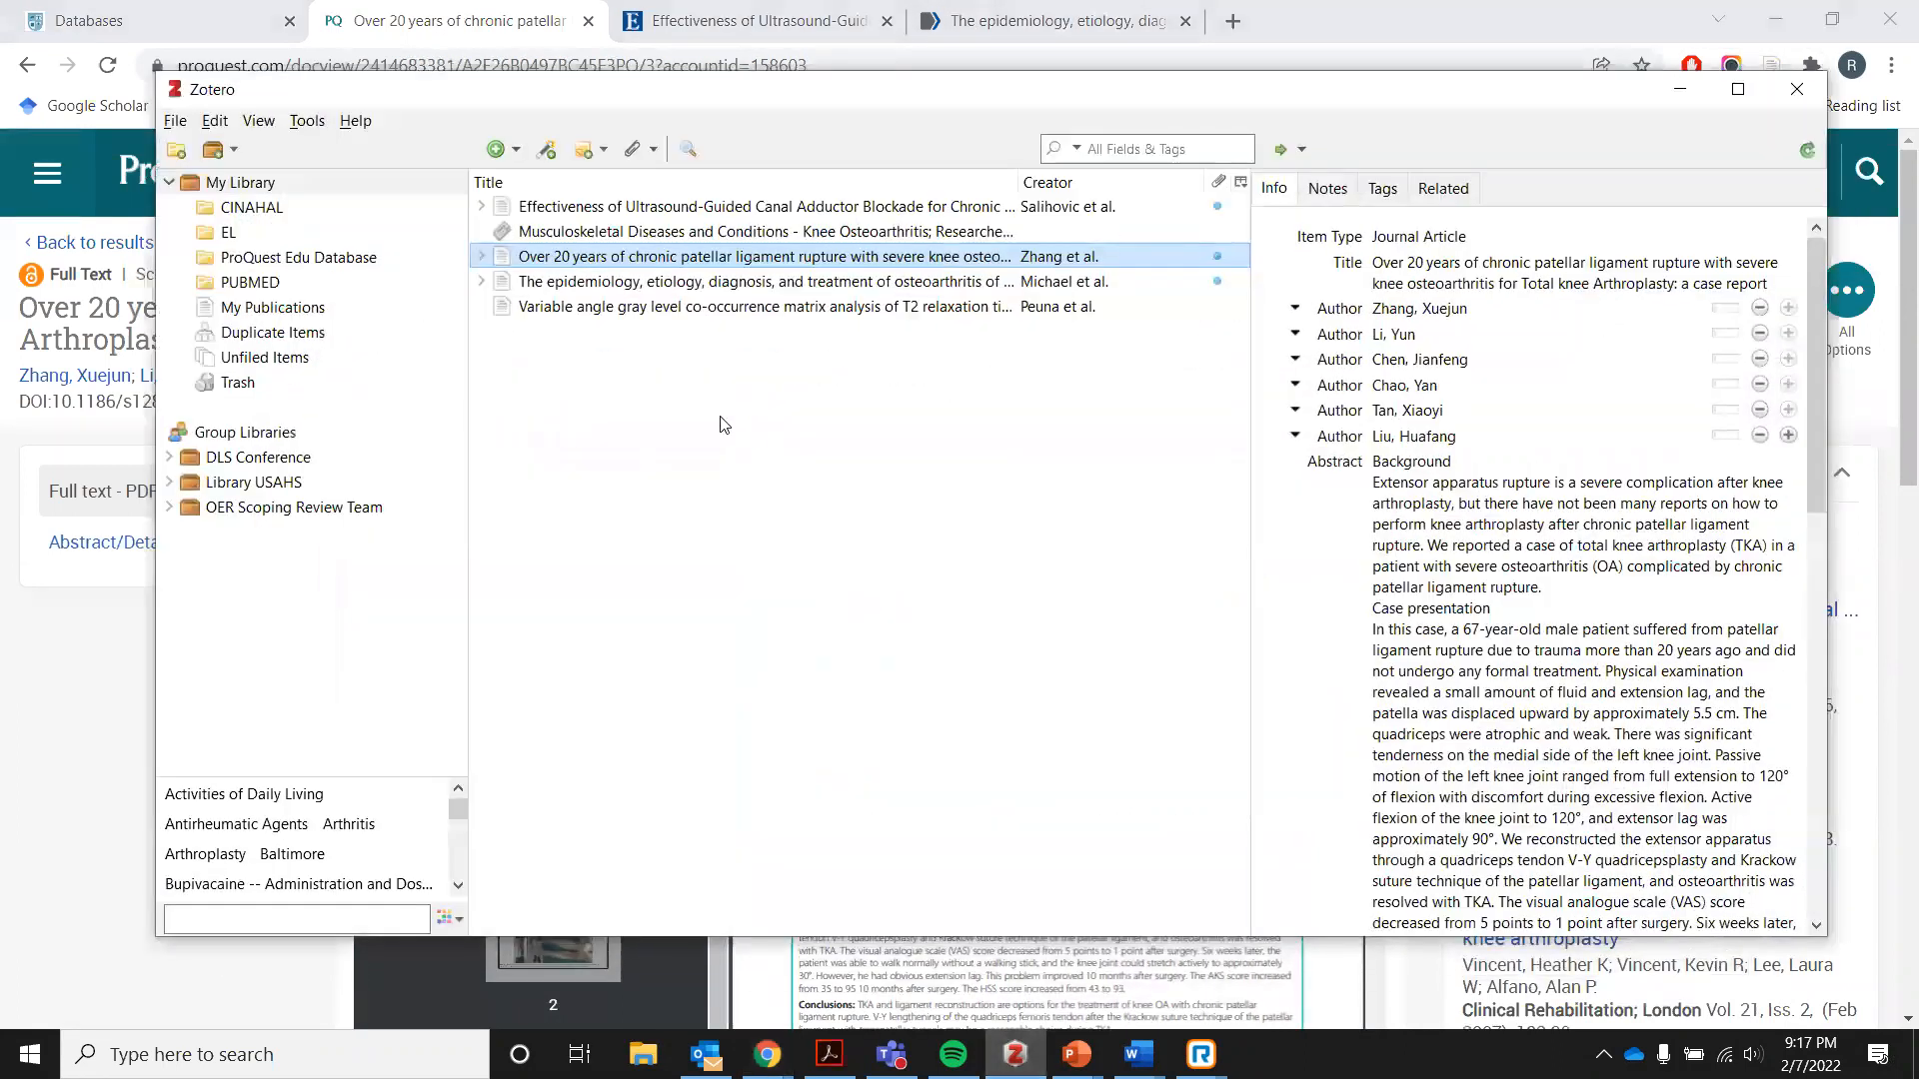
left_click(1685, 89)
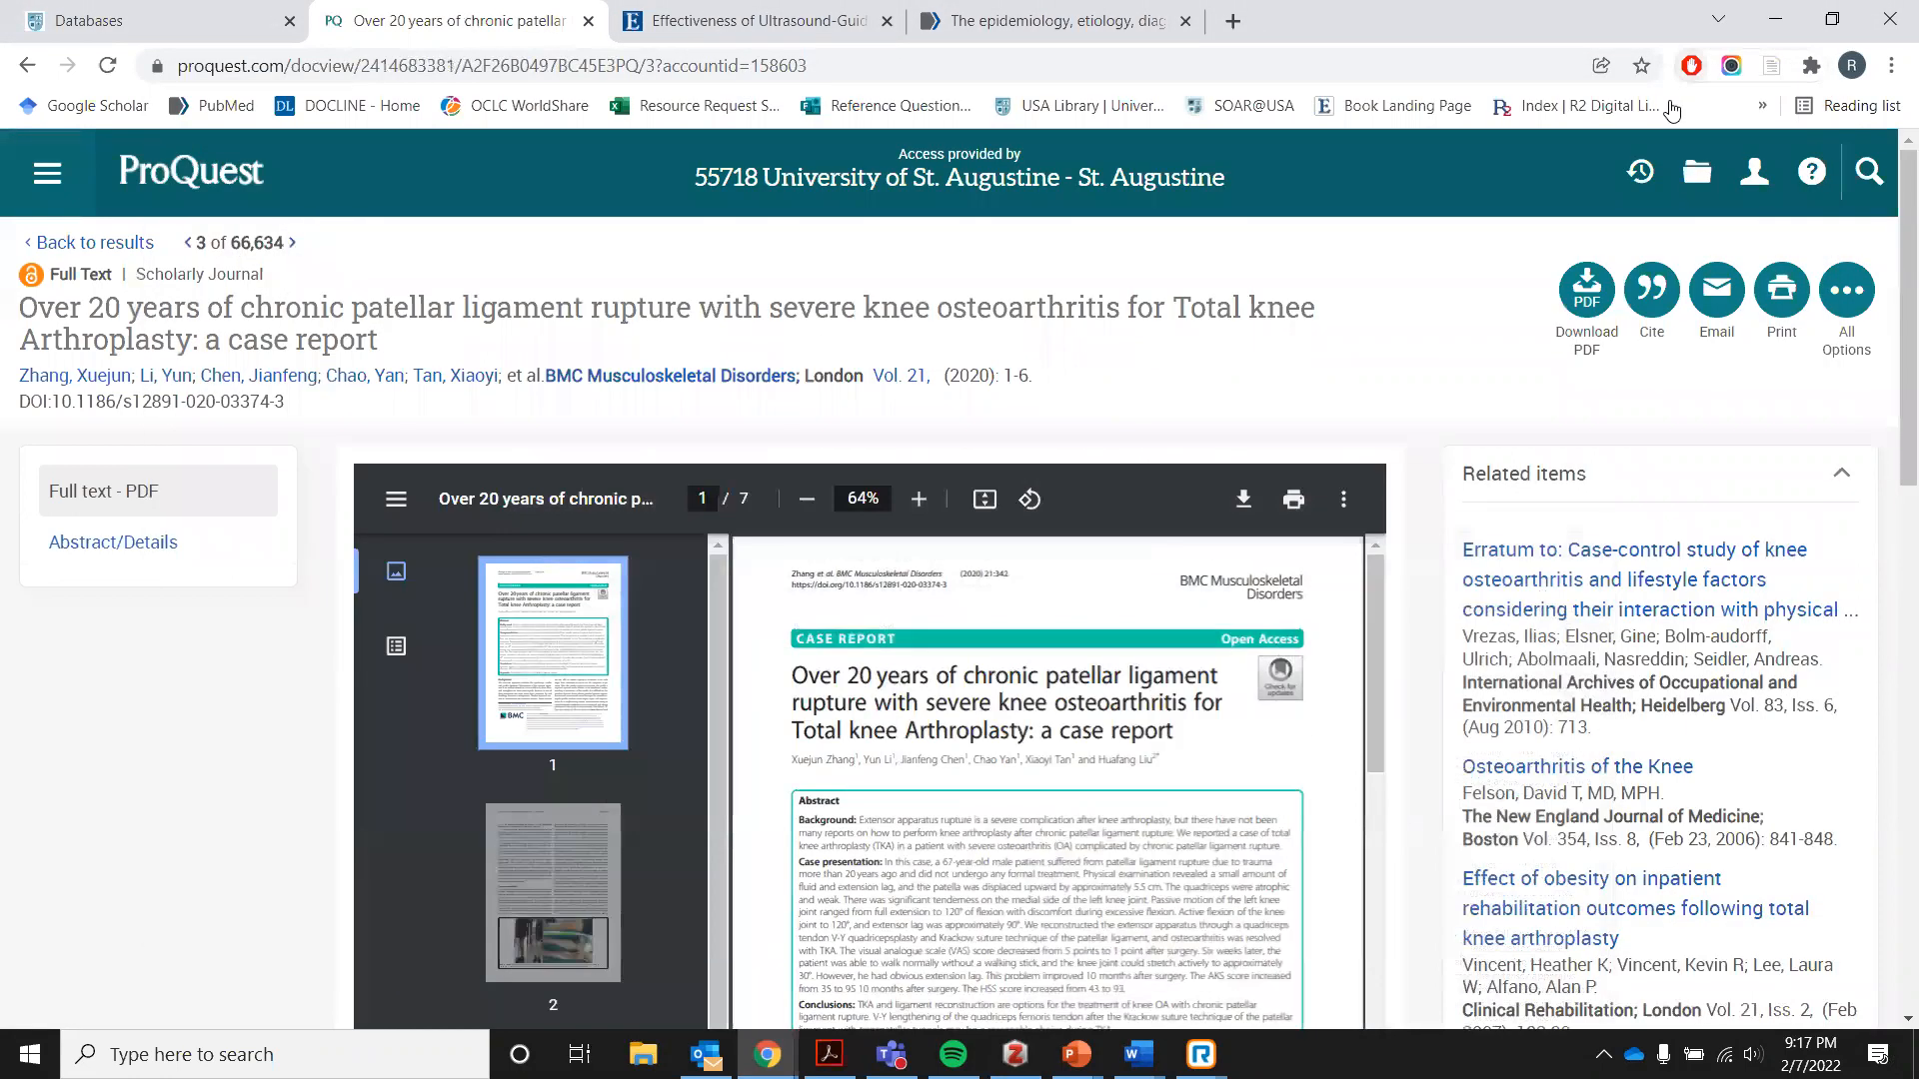
Switch to the EBSCOhost canal adductor blockade article and go back to the knee osteoarthritis result list.
left_click(754, 25)
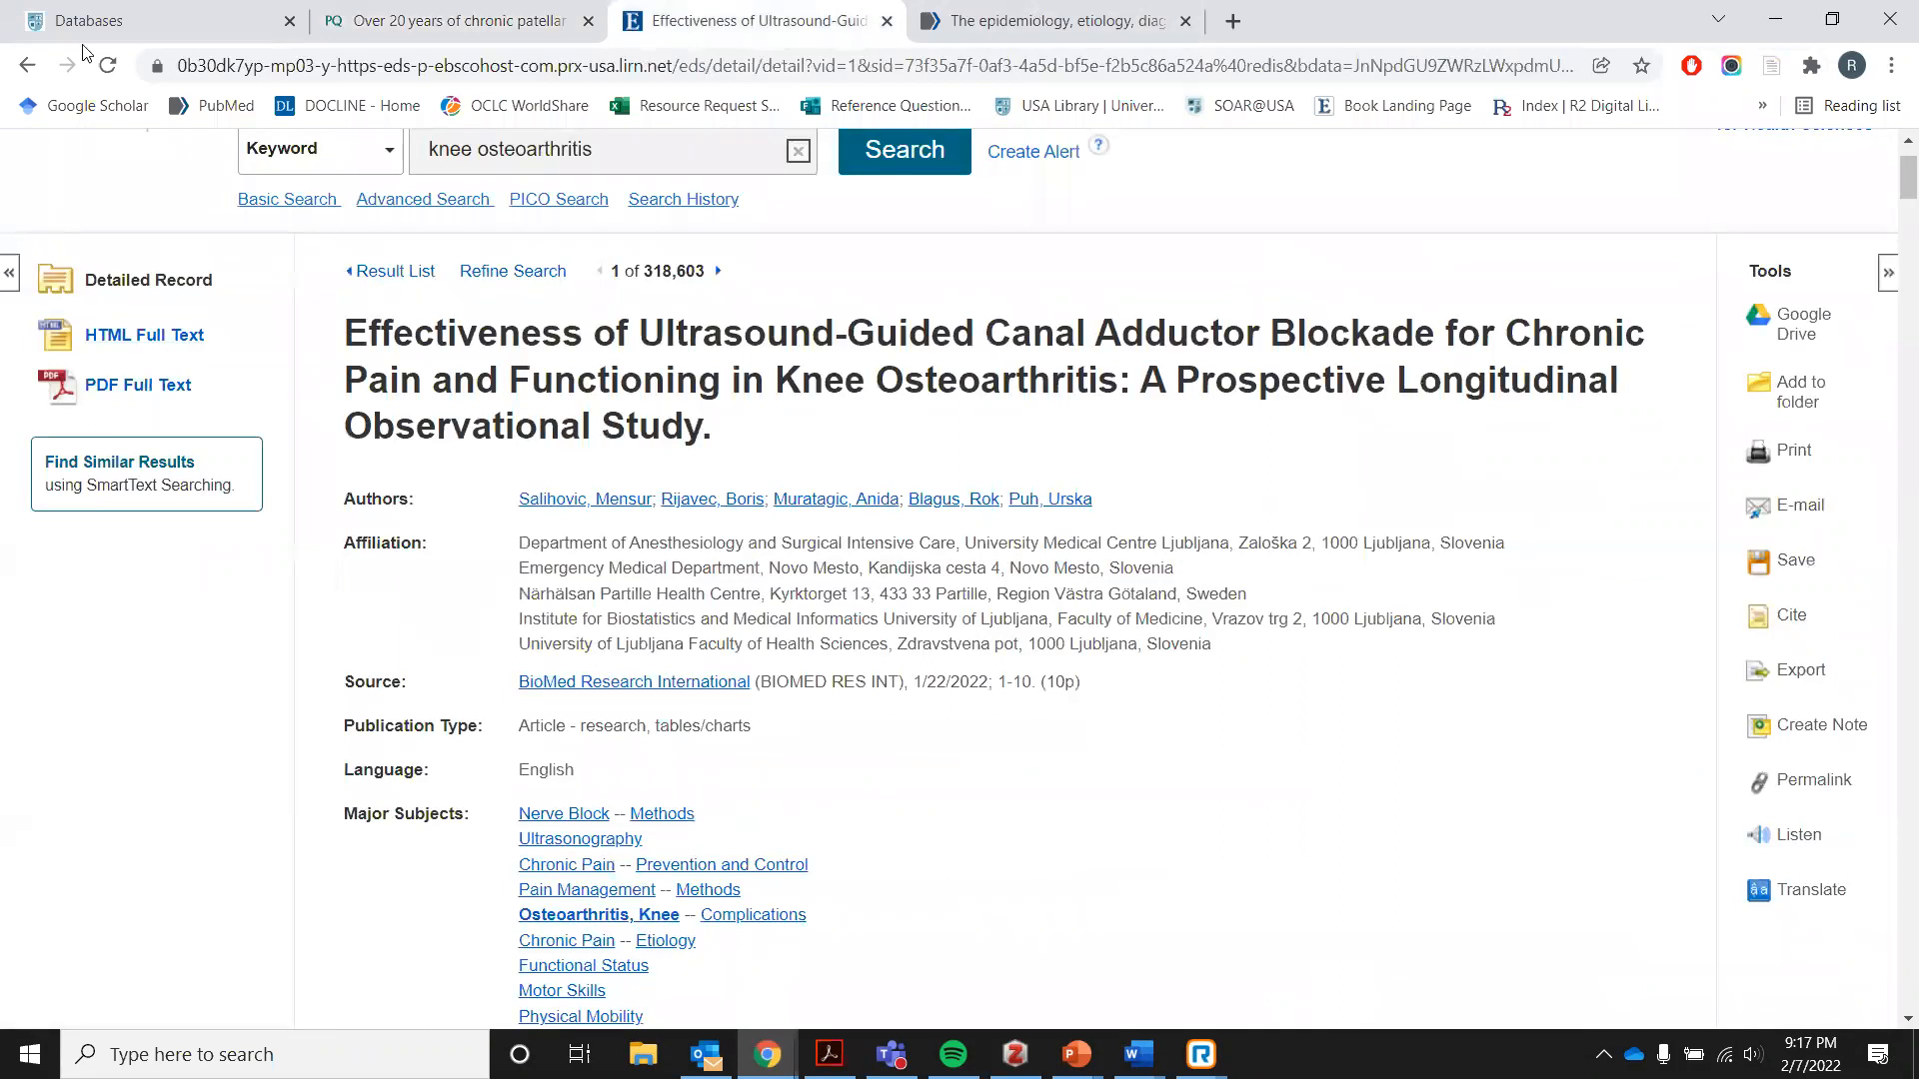
left_click(29, 66)
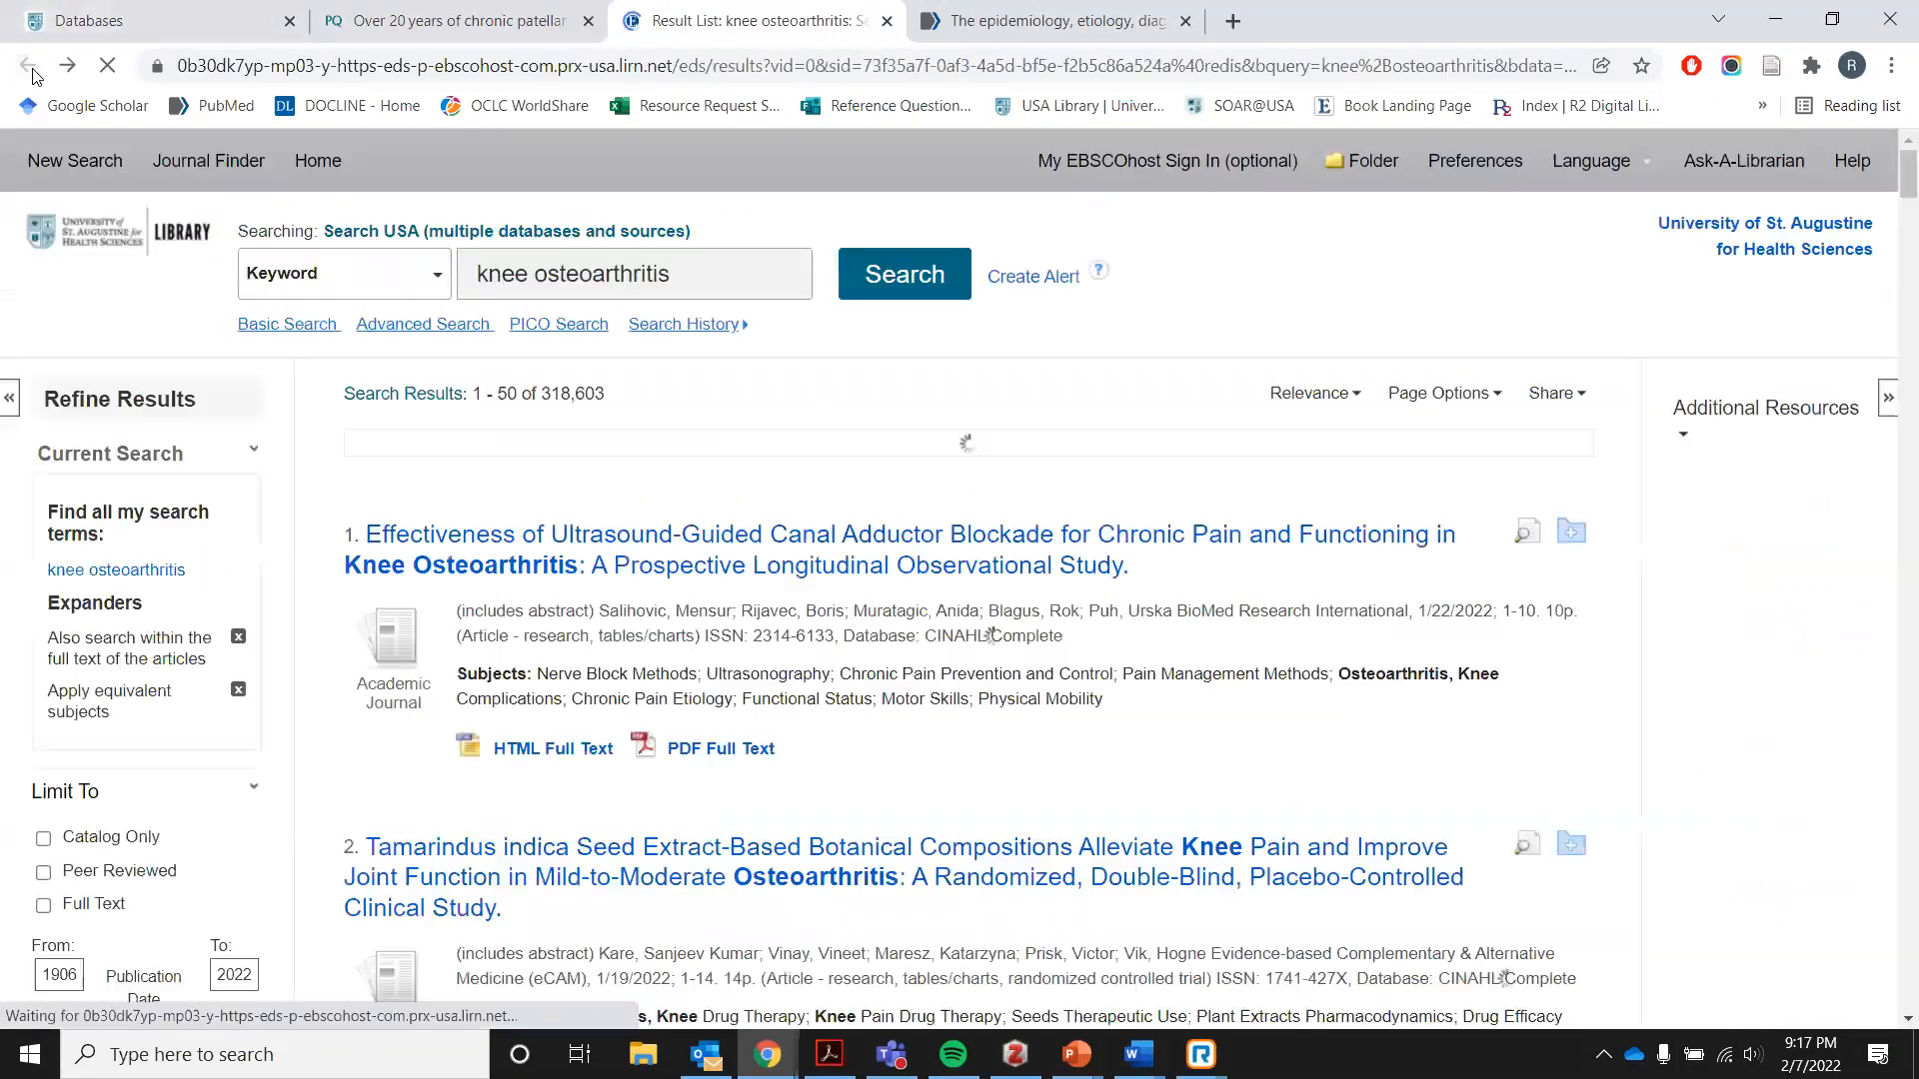
scroll(756, 629, "down", 10)
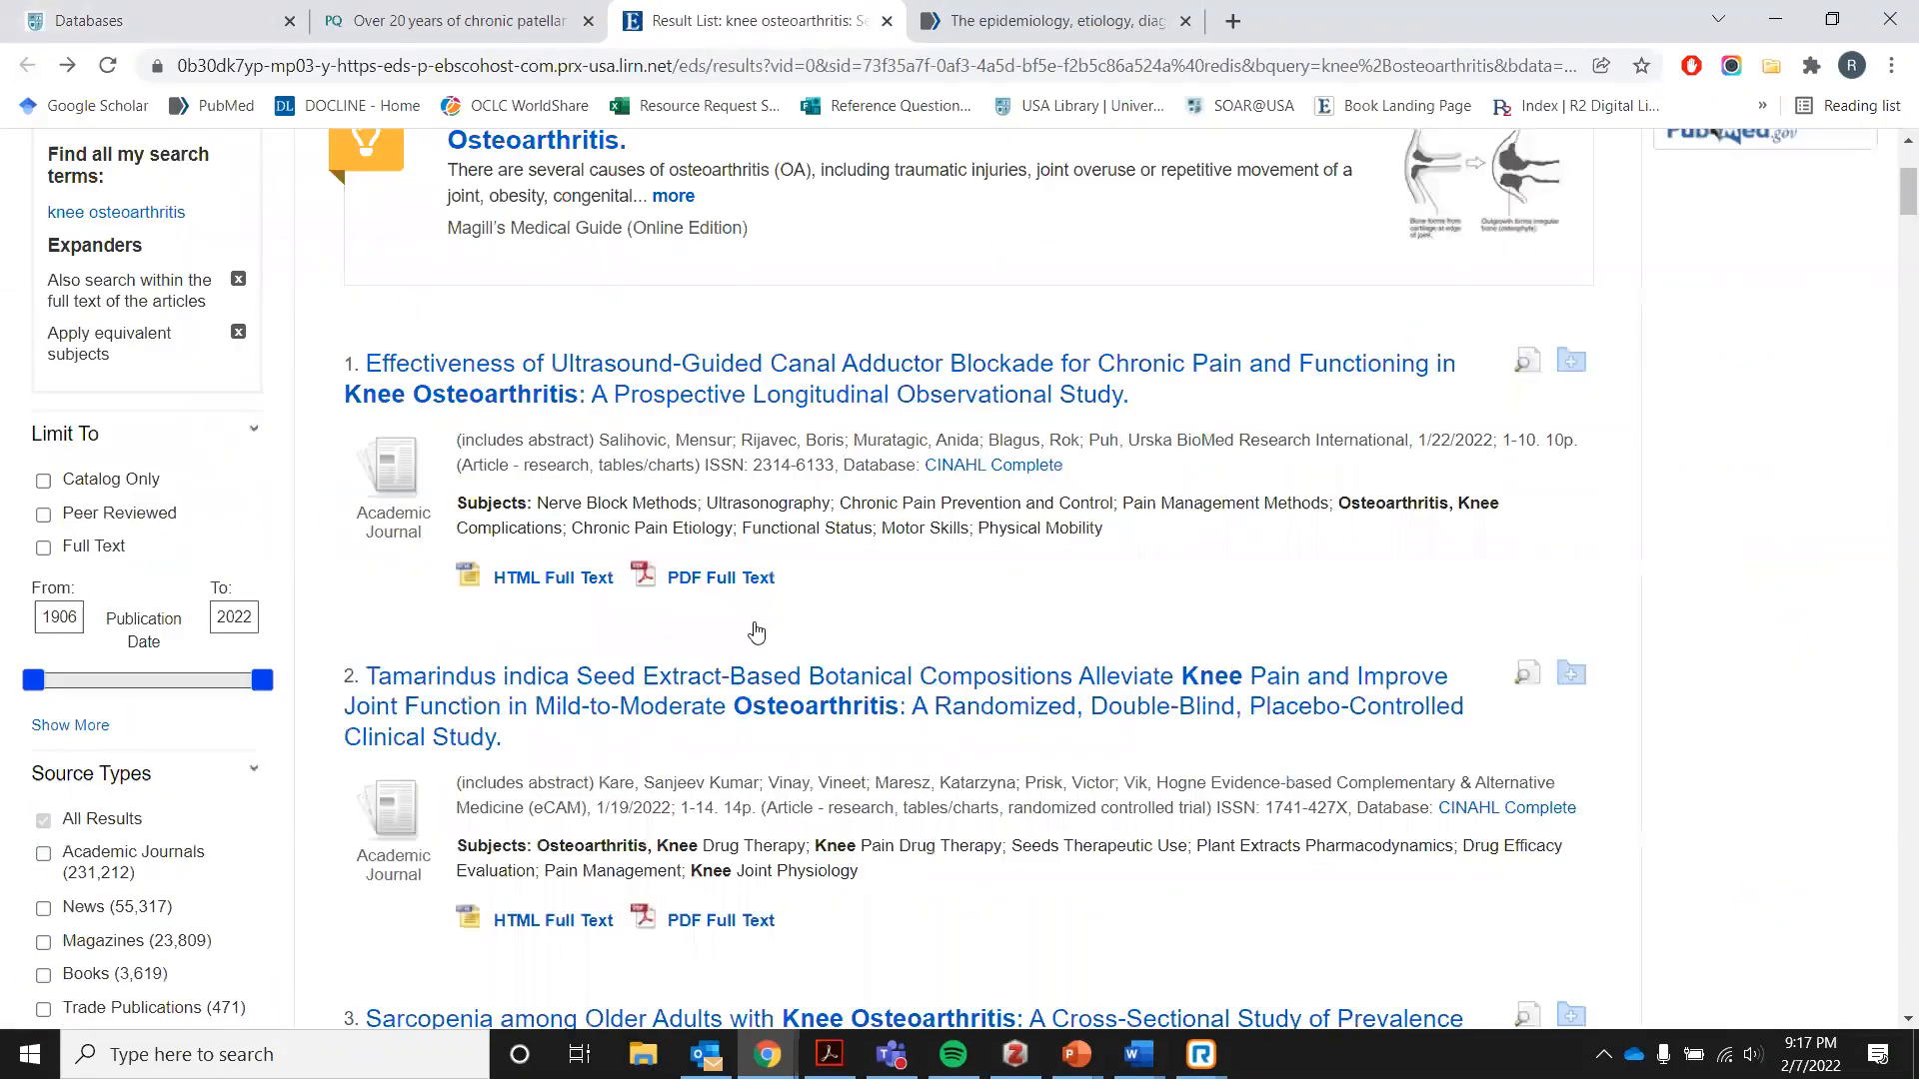
Open the result "Osteoarthritis Care and Risk of Total Knee Arthroplasty Among Medicare Beneficiaries" and save it to My Library in Zotero.
scroll(756, 630, "down", 13)
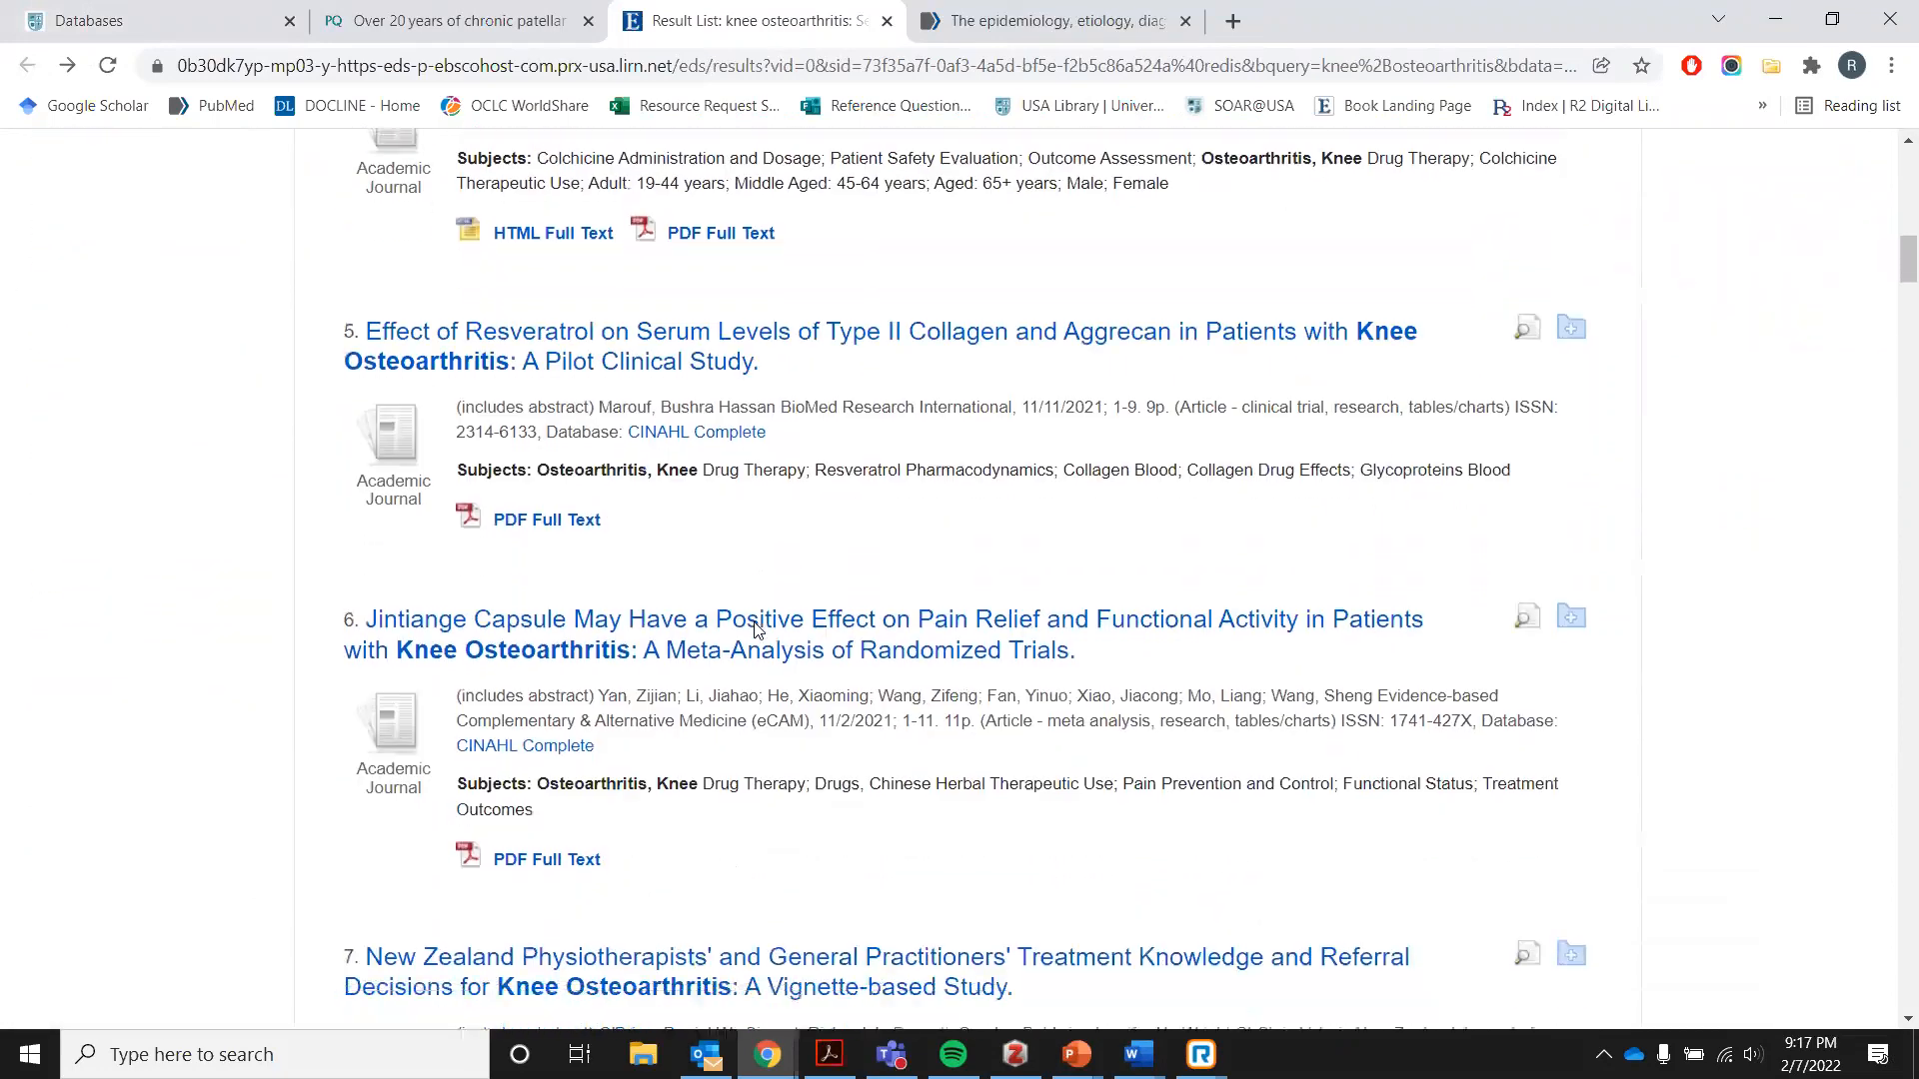
scroll(756, 630, "down", 3)
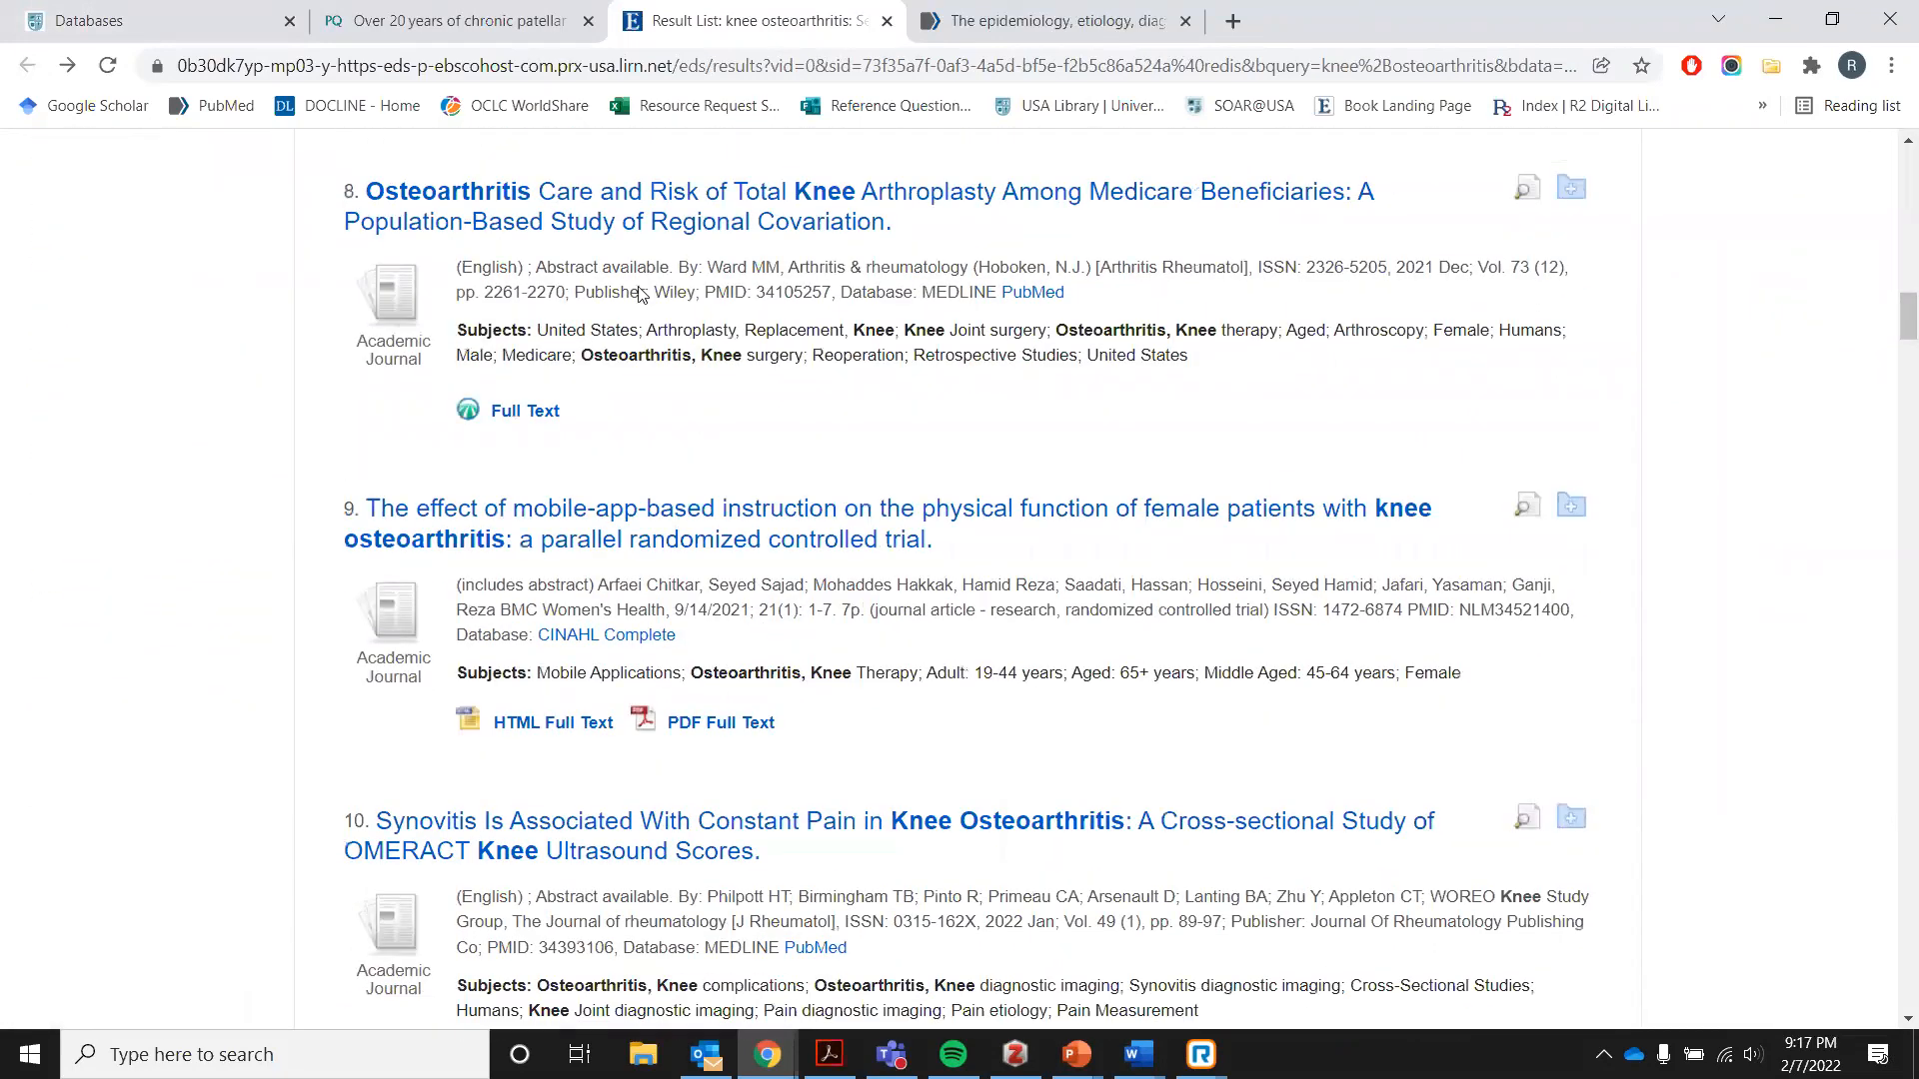
left_click(642, 210)
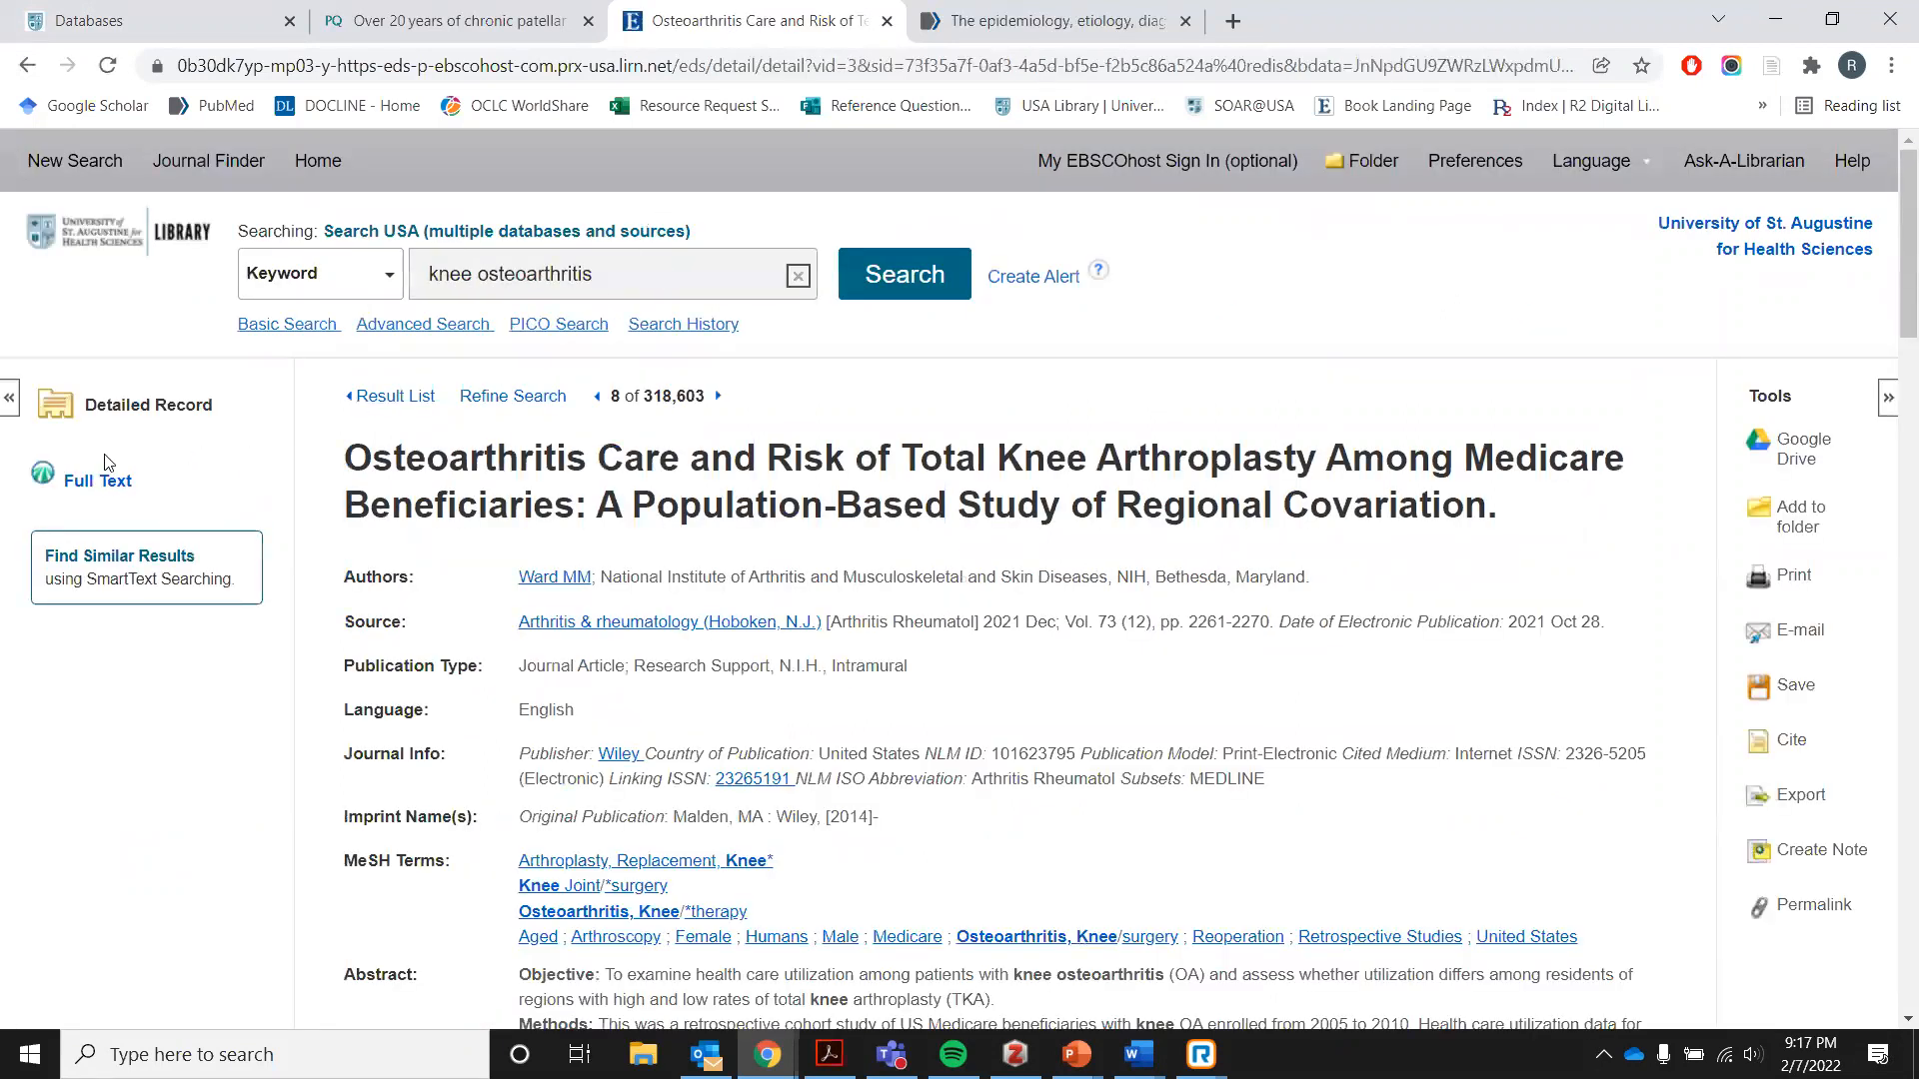
left_click(1771, 66)
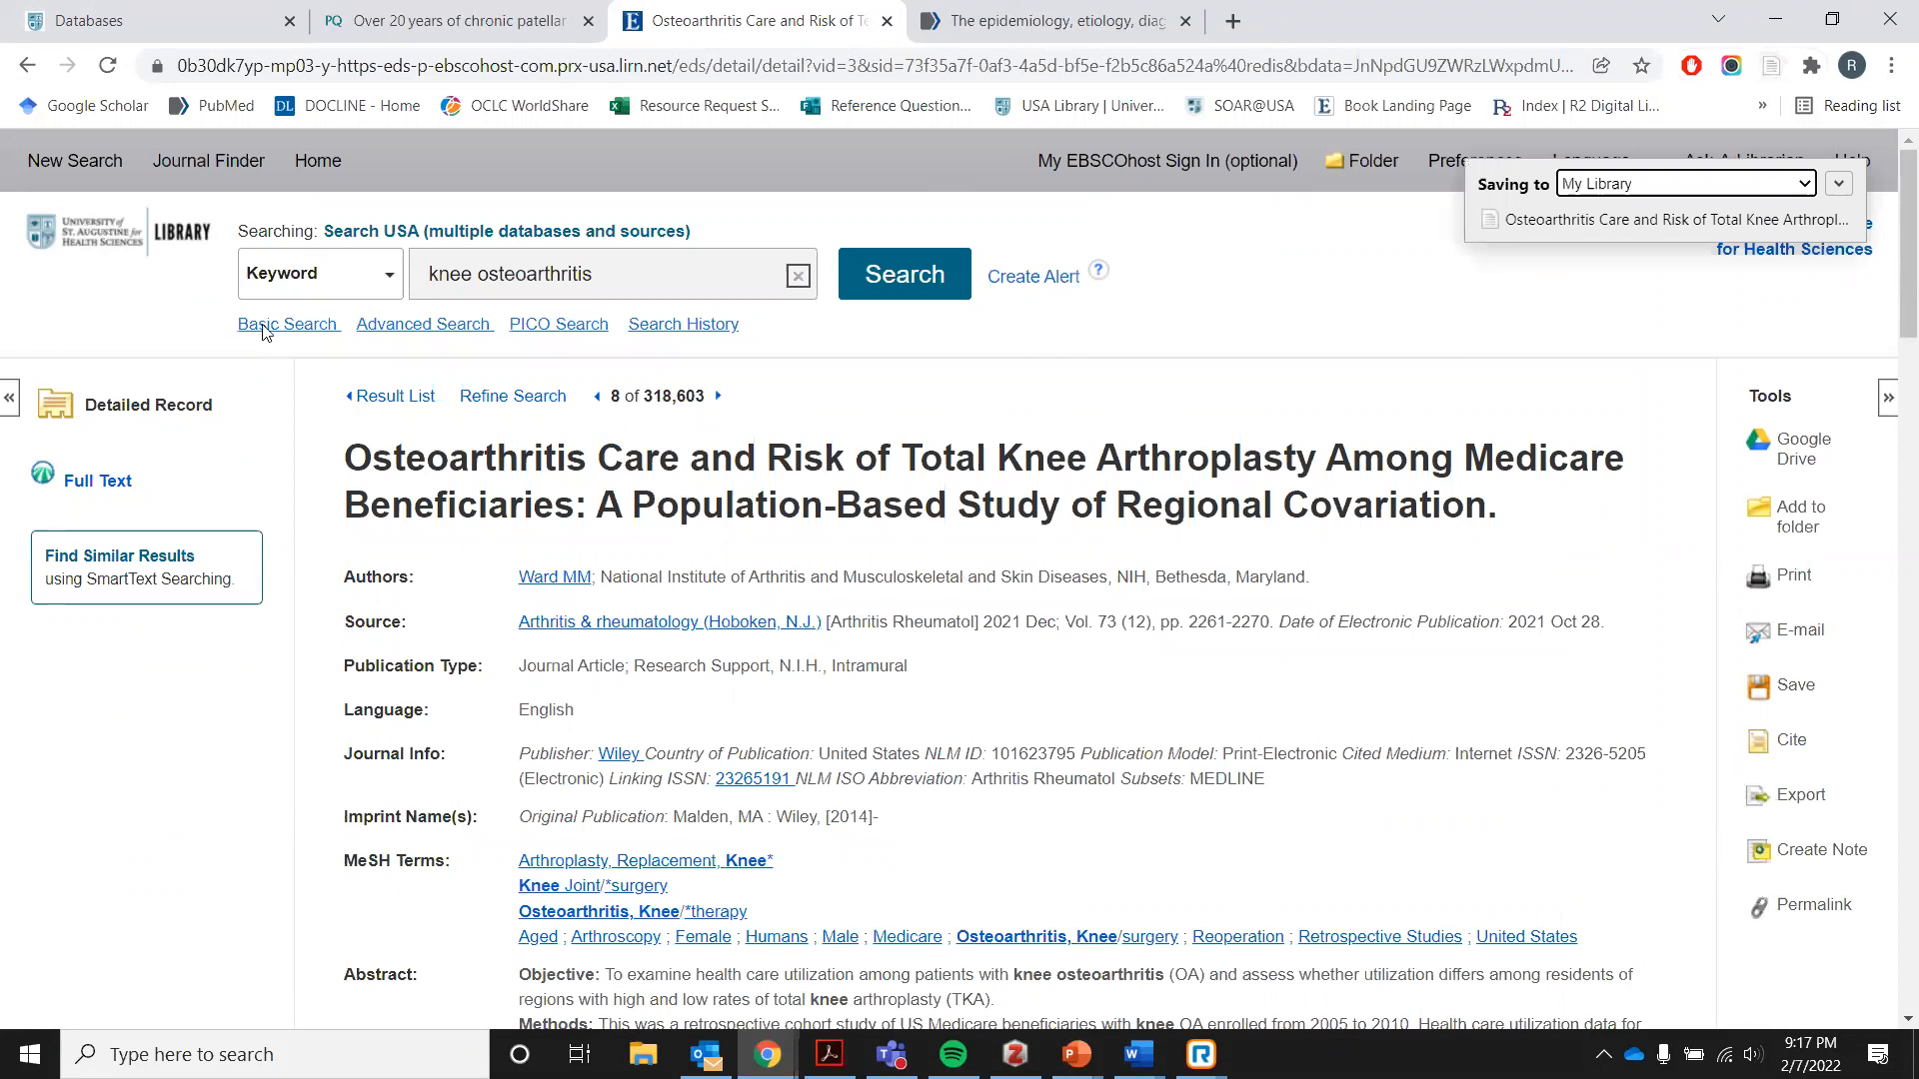
Find the arthroplasty article's full text from Wiley and download its PDF.
left_click(112, 484)
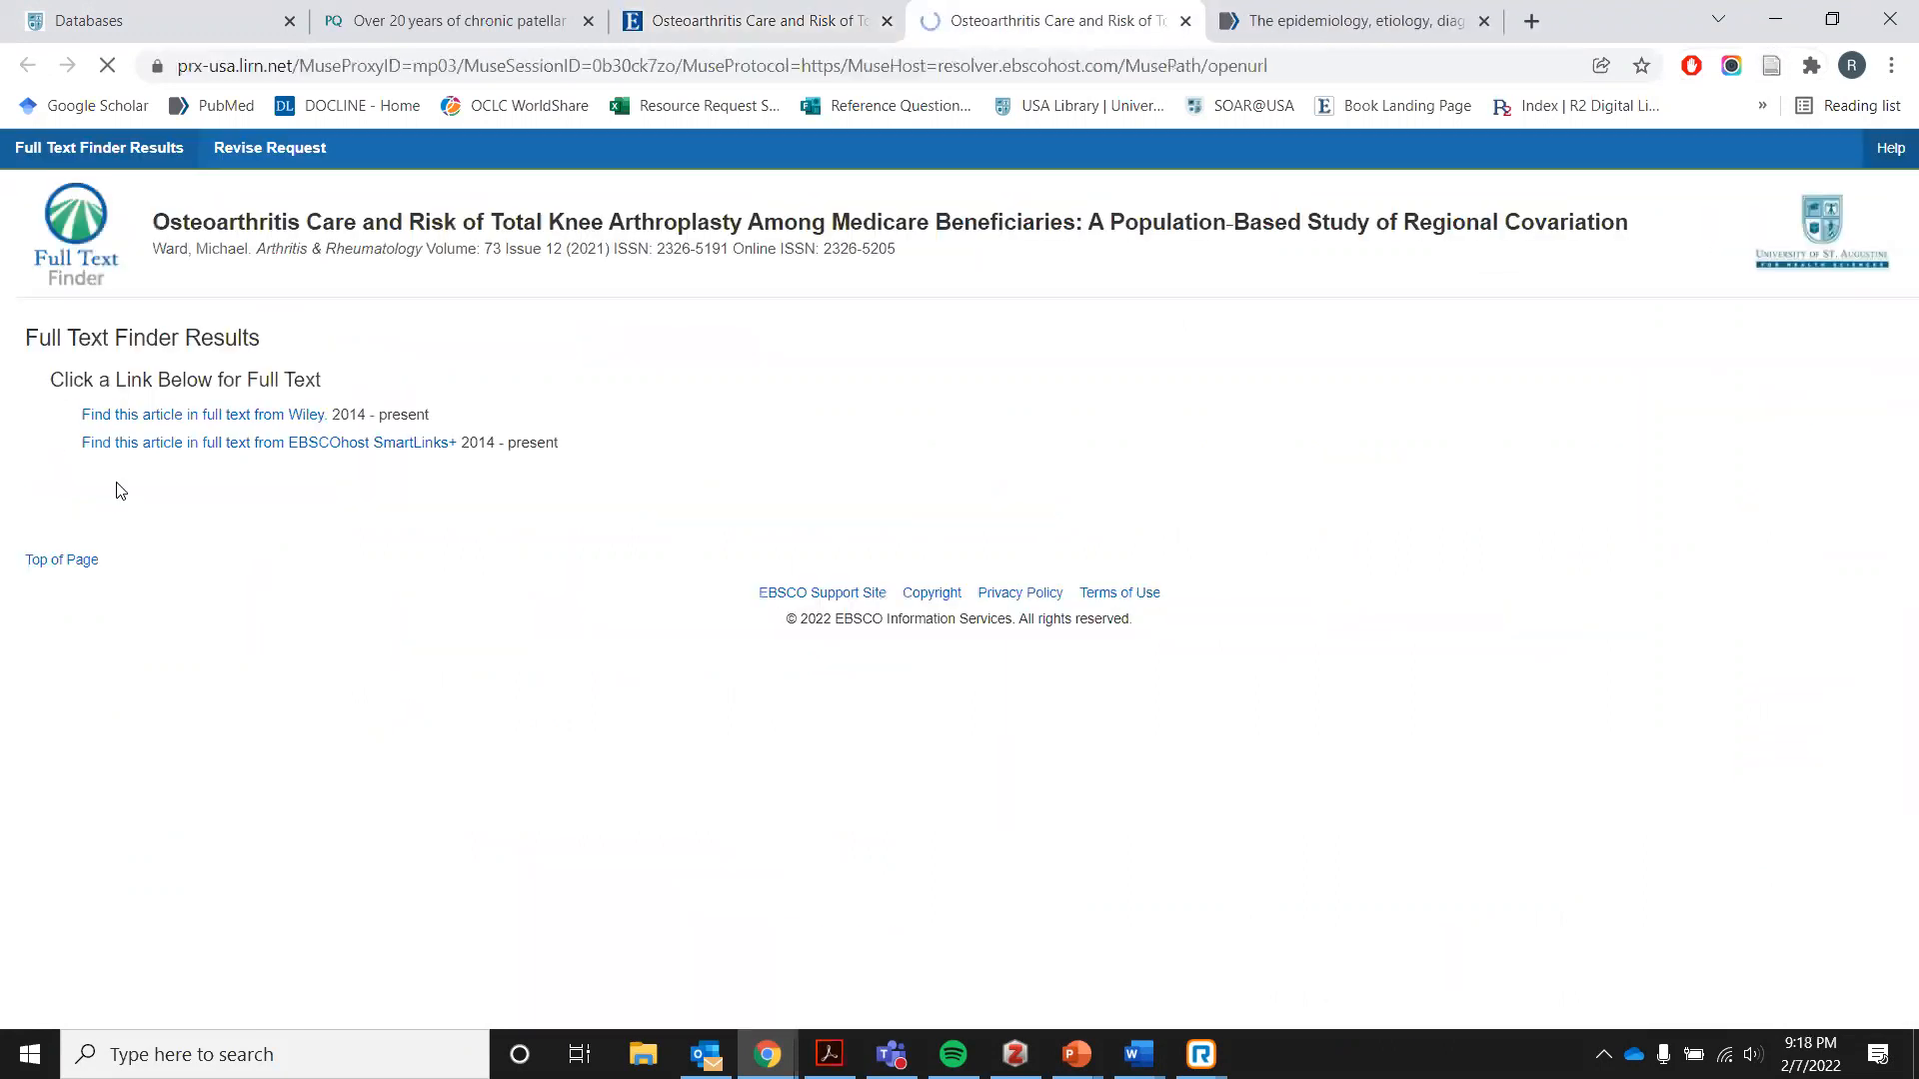
left_click(203, 415)
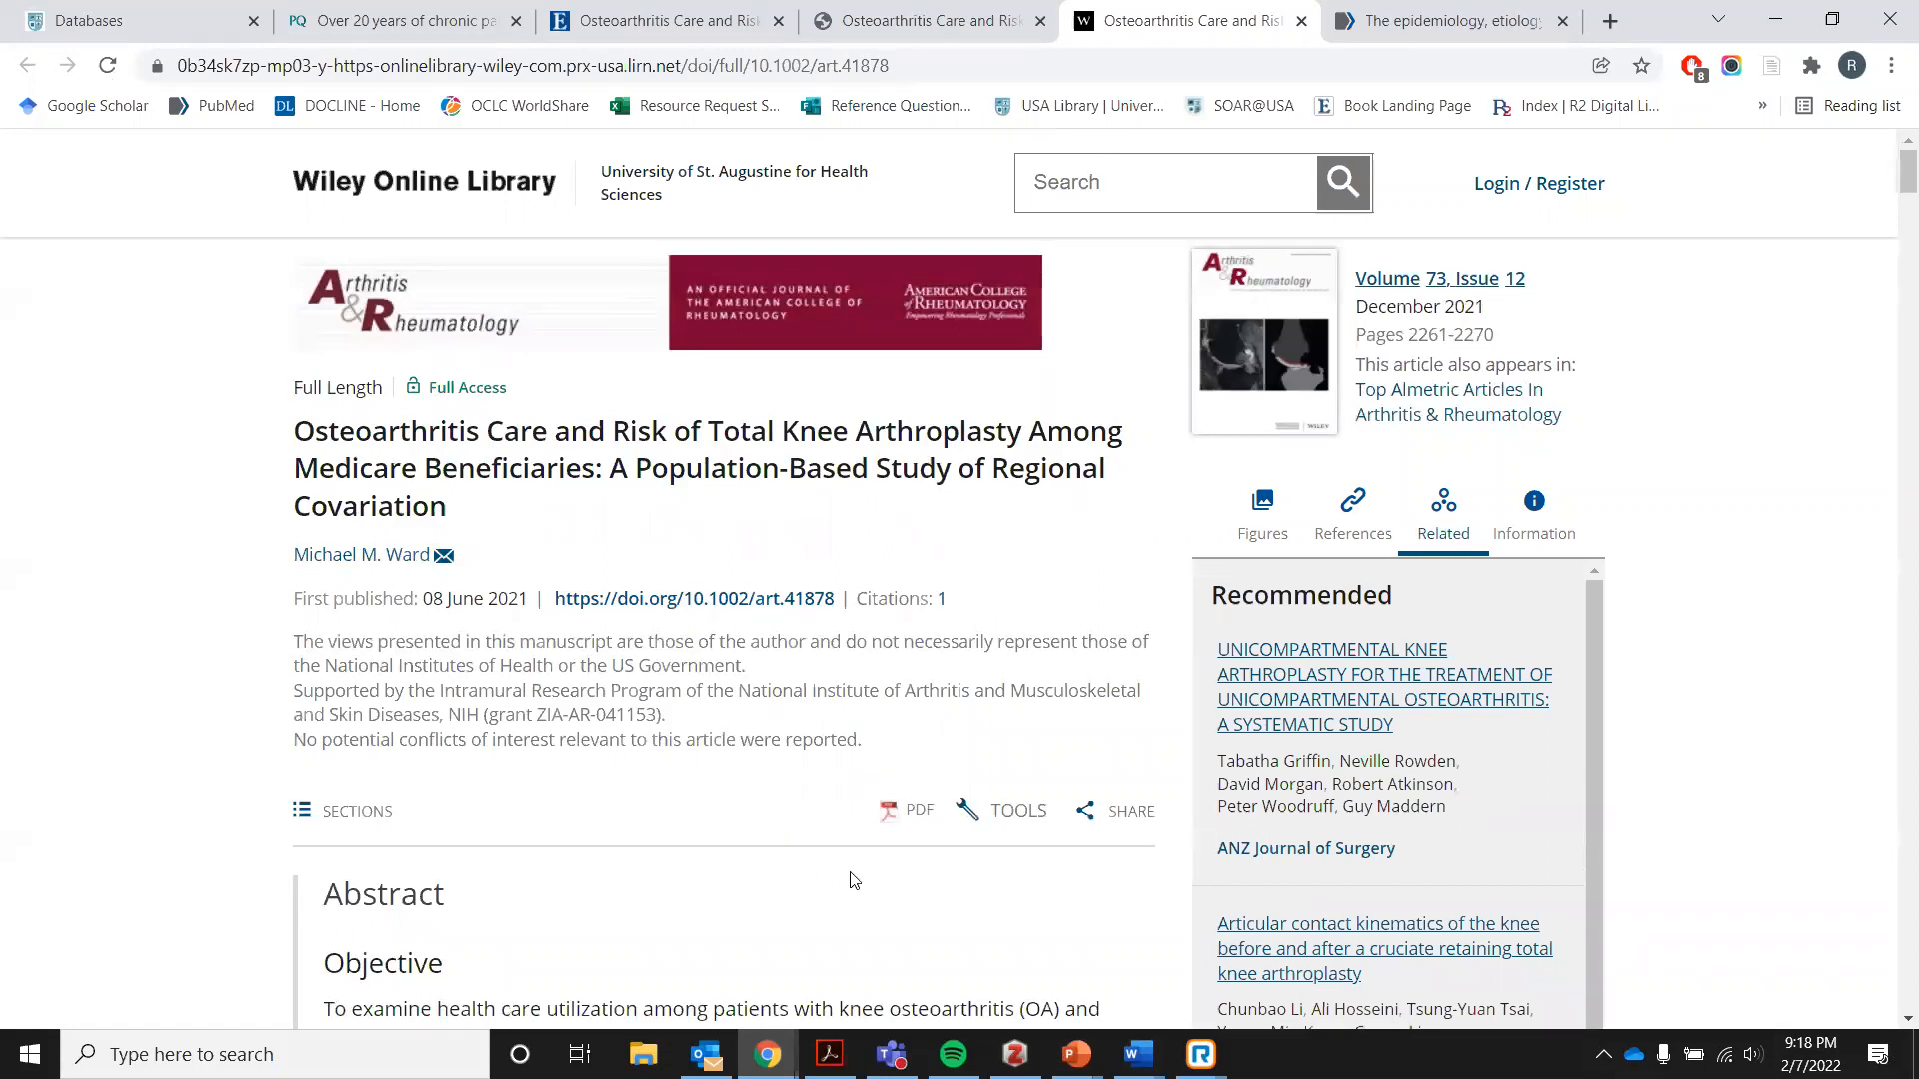
left_click(917, 817)
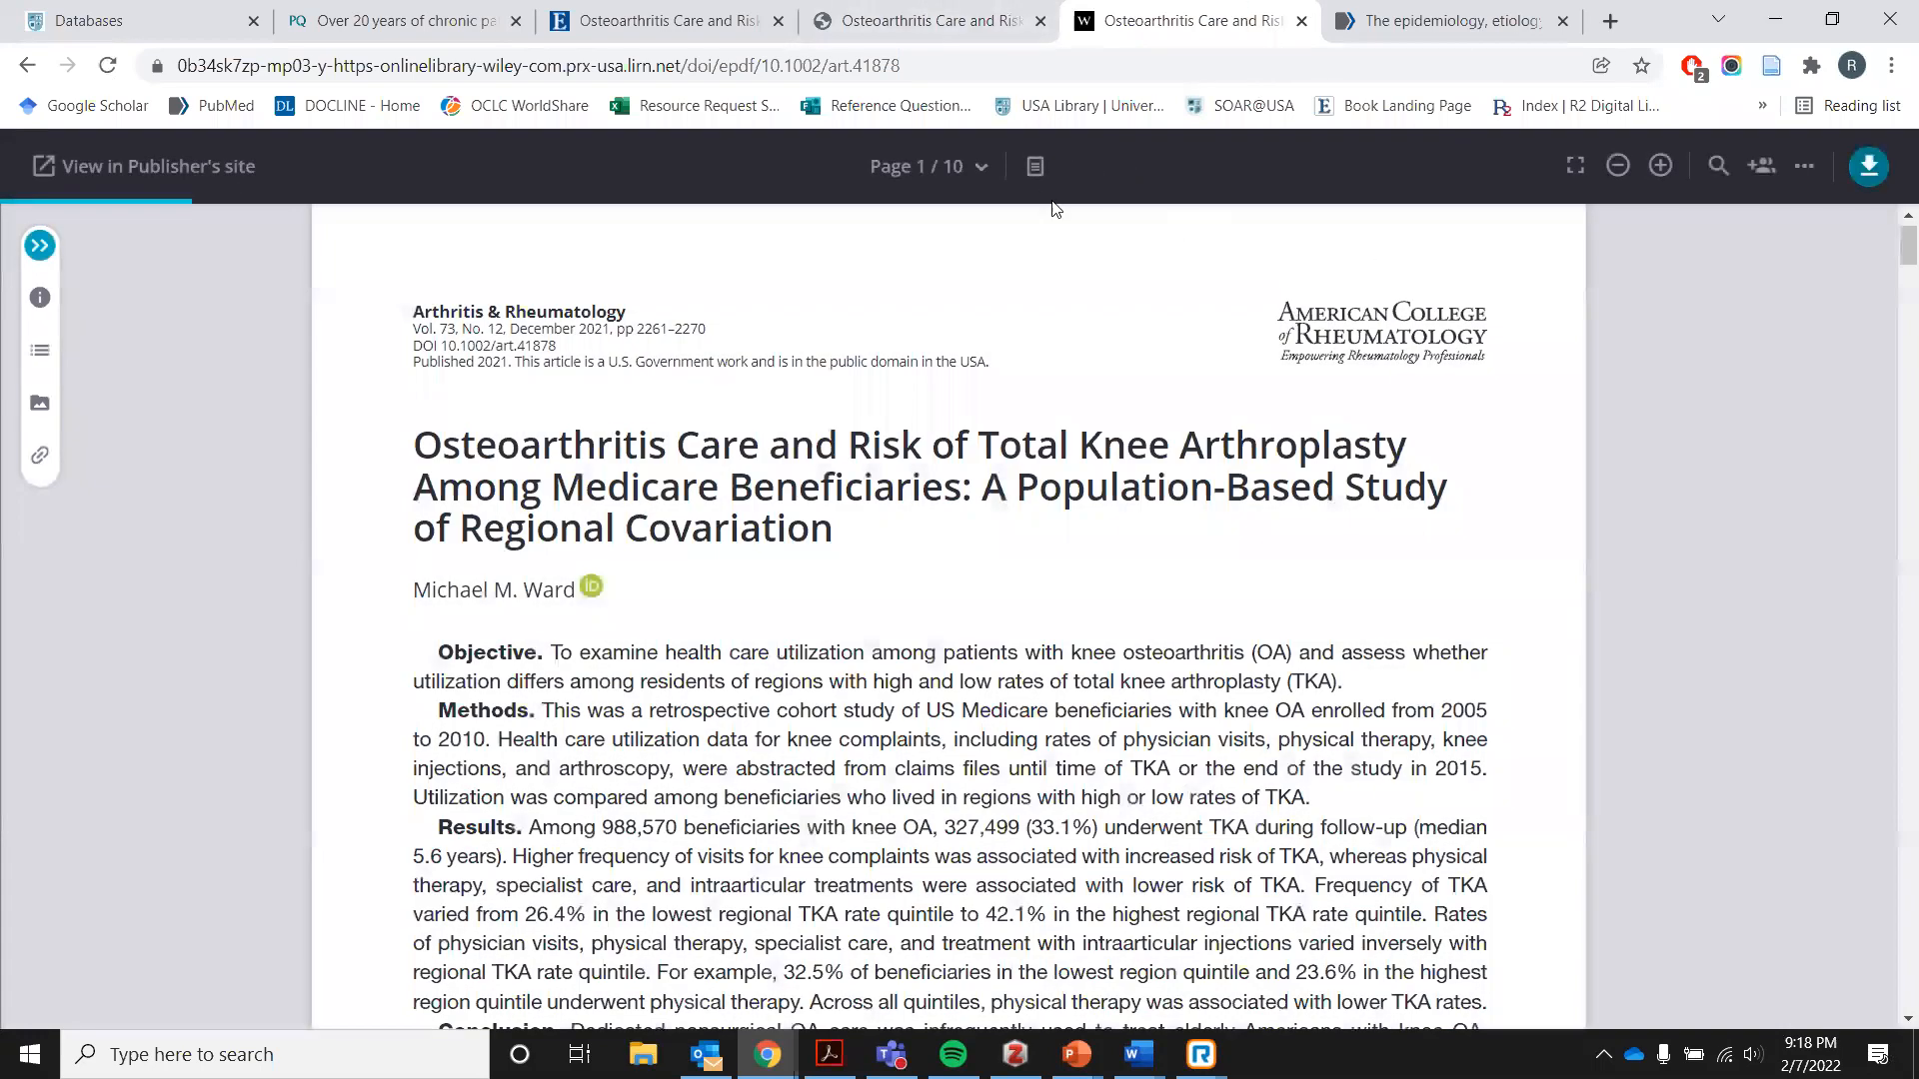
left_click(1805, 176)
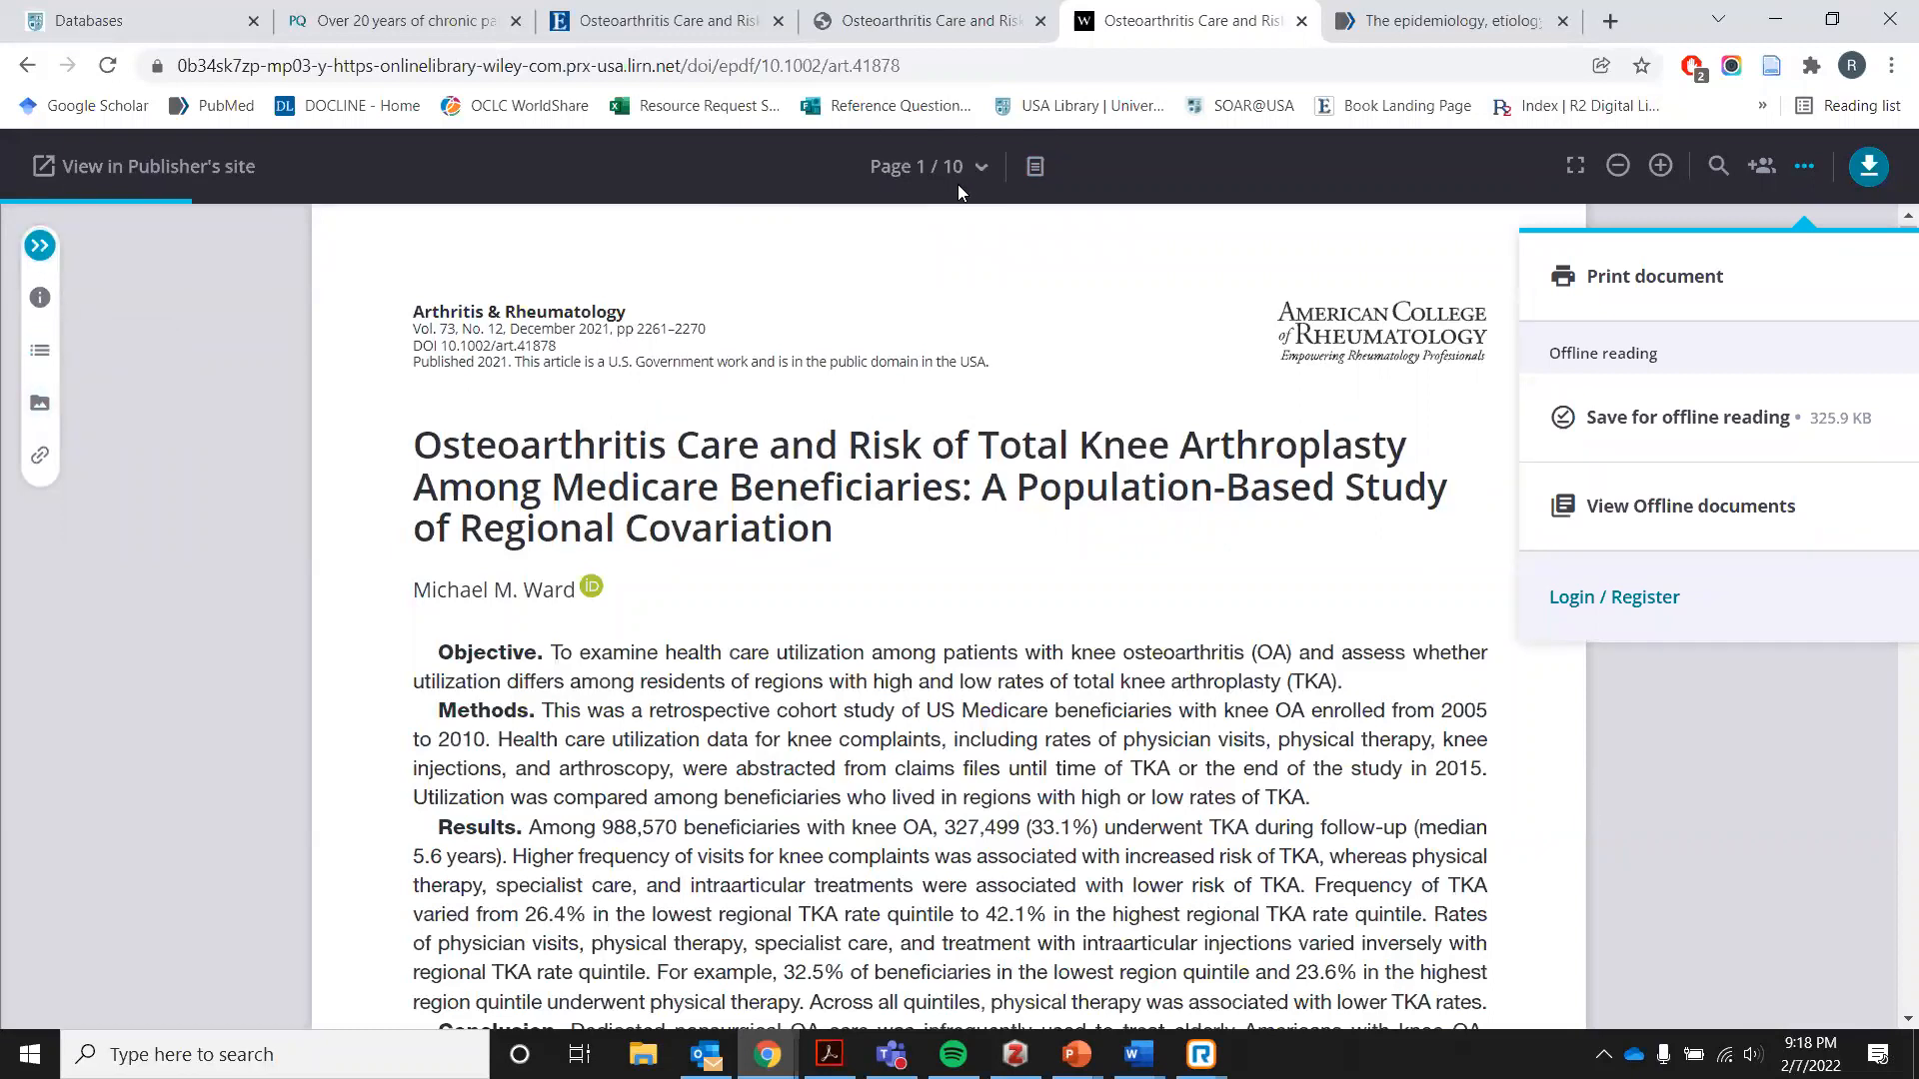
left_click(983, 168)
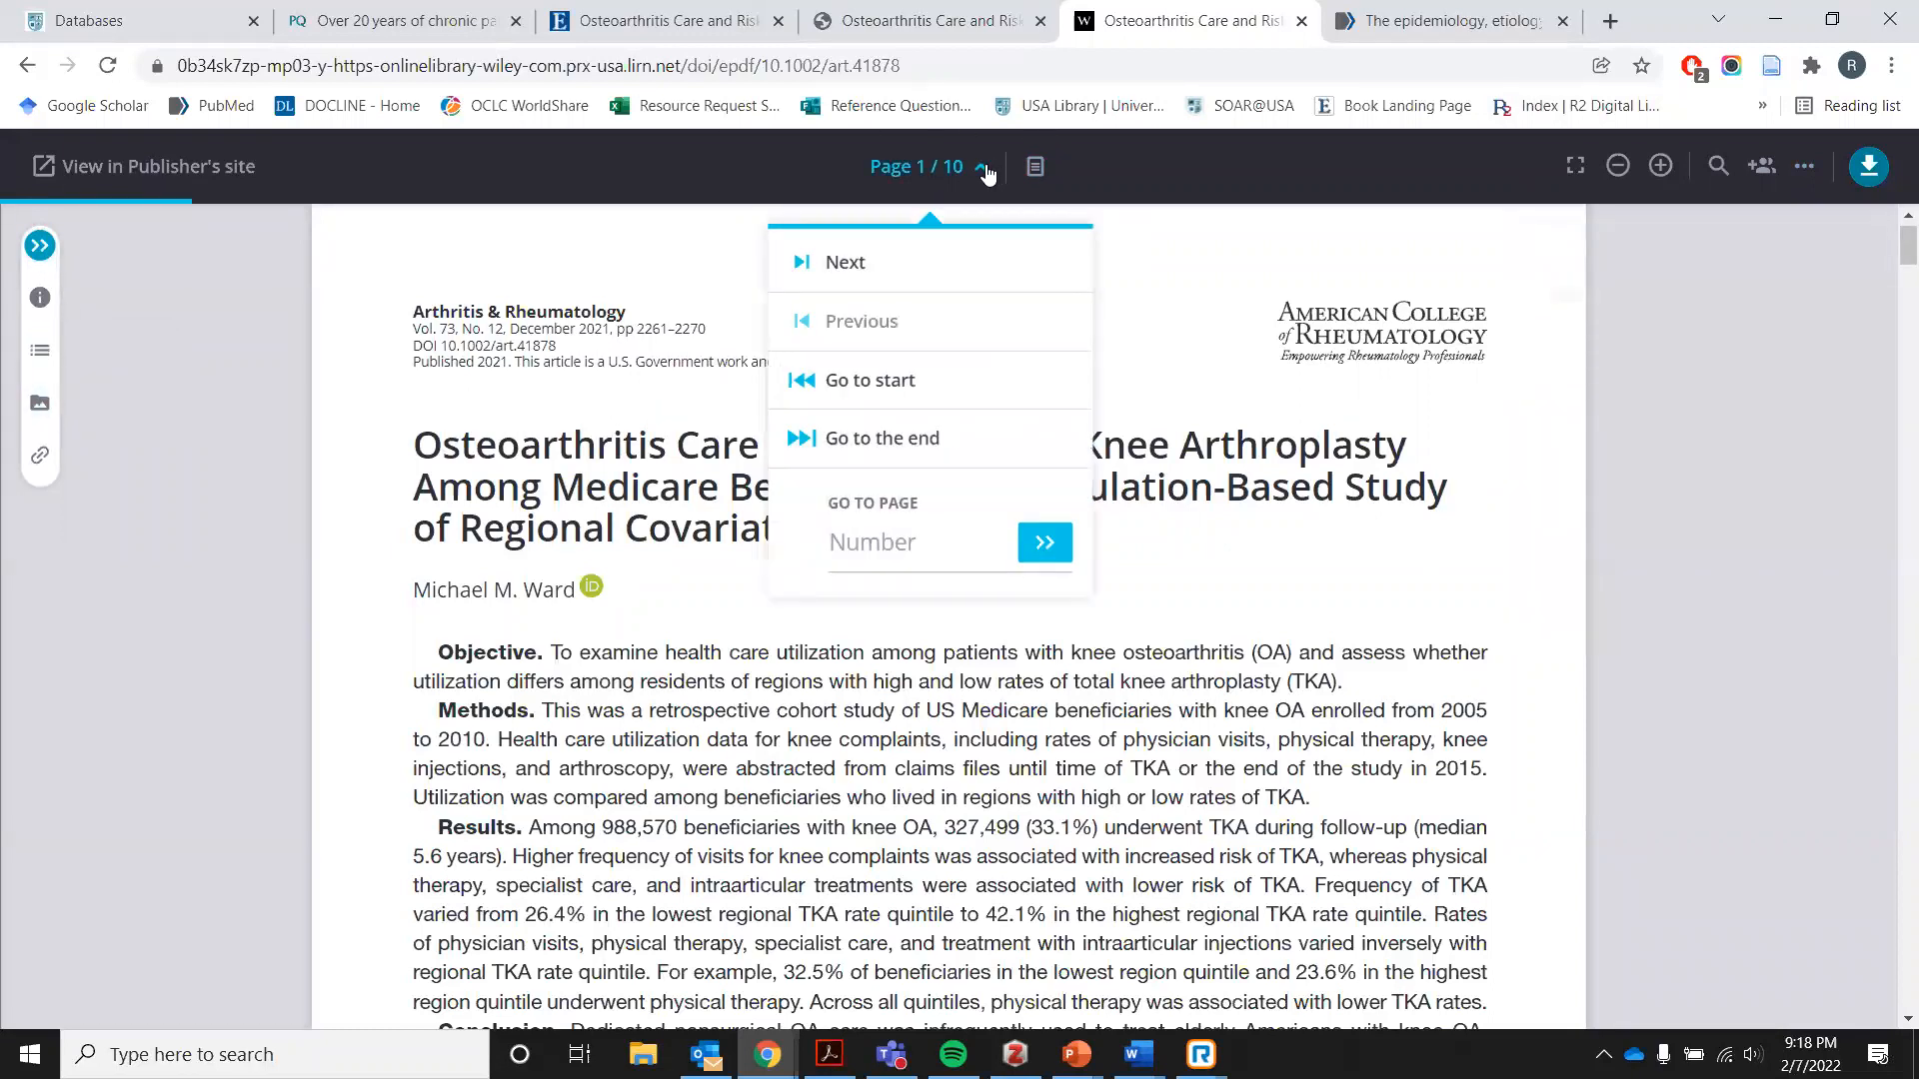
left_click(987, 174)
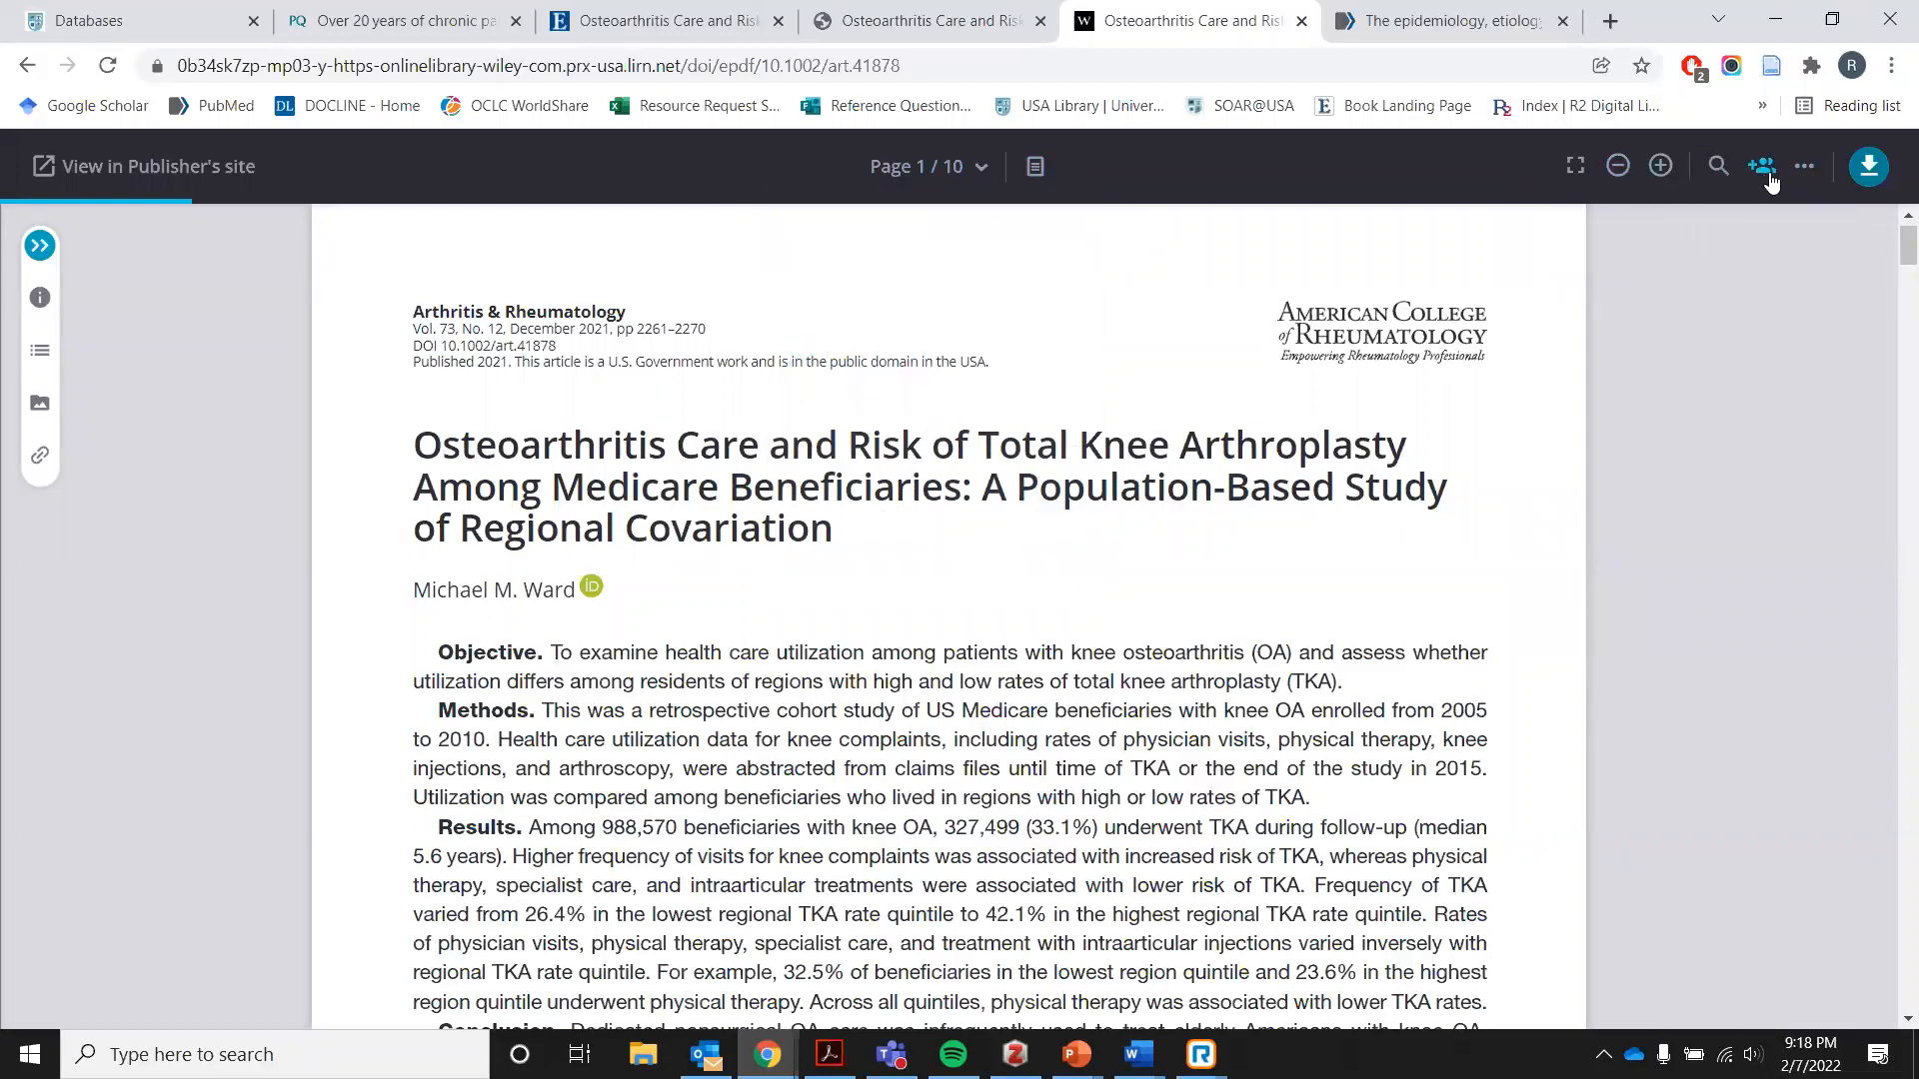
left_click(1868, 167)
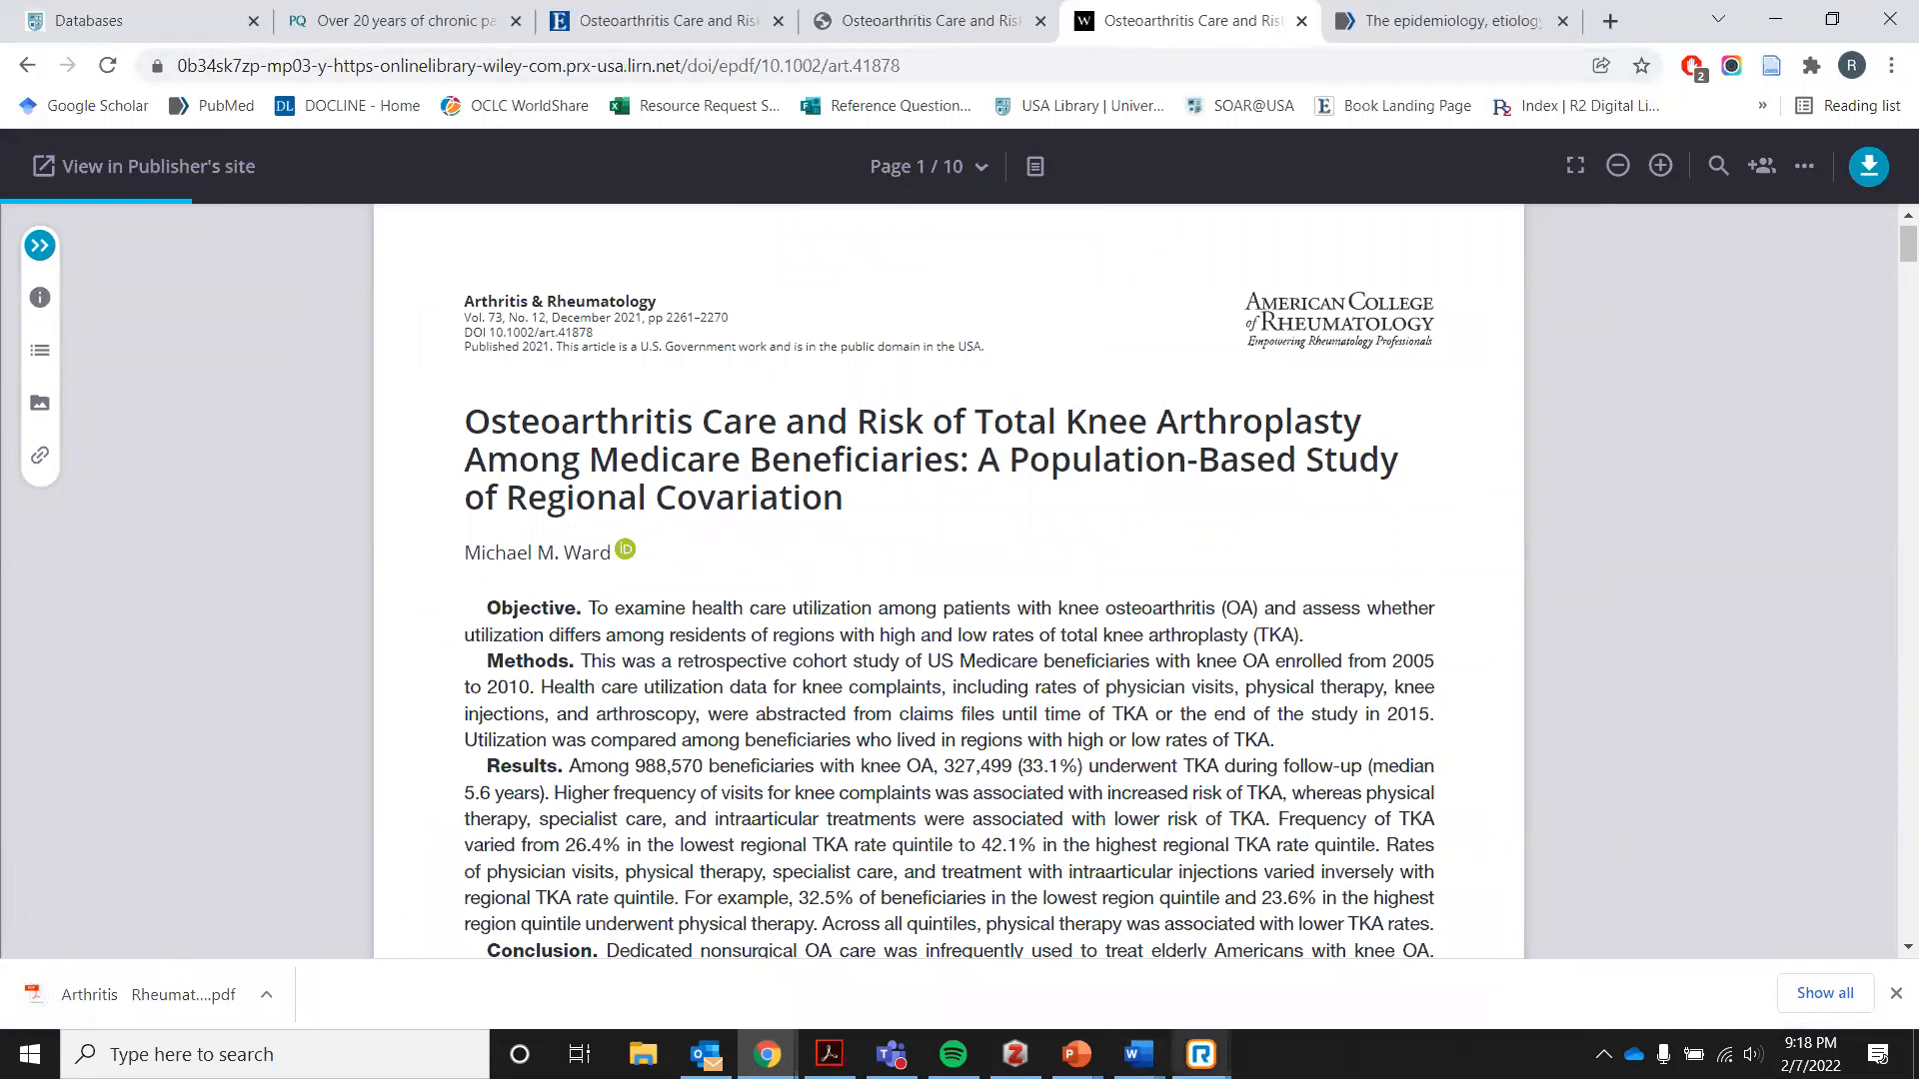
Switch to the Zotero desktop app and review the saved article's author, abstract, publication, volume, issue, pages and remaining citation details.
left_click(1016, 1055)
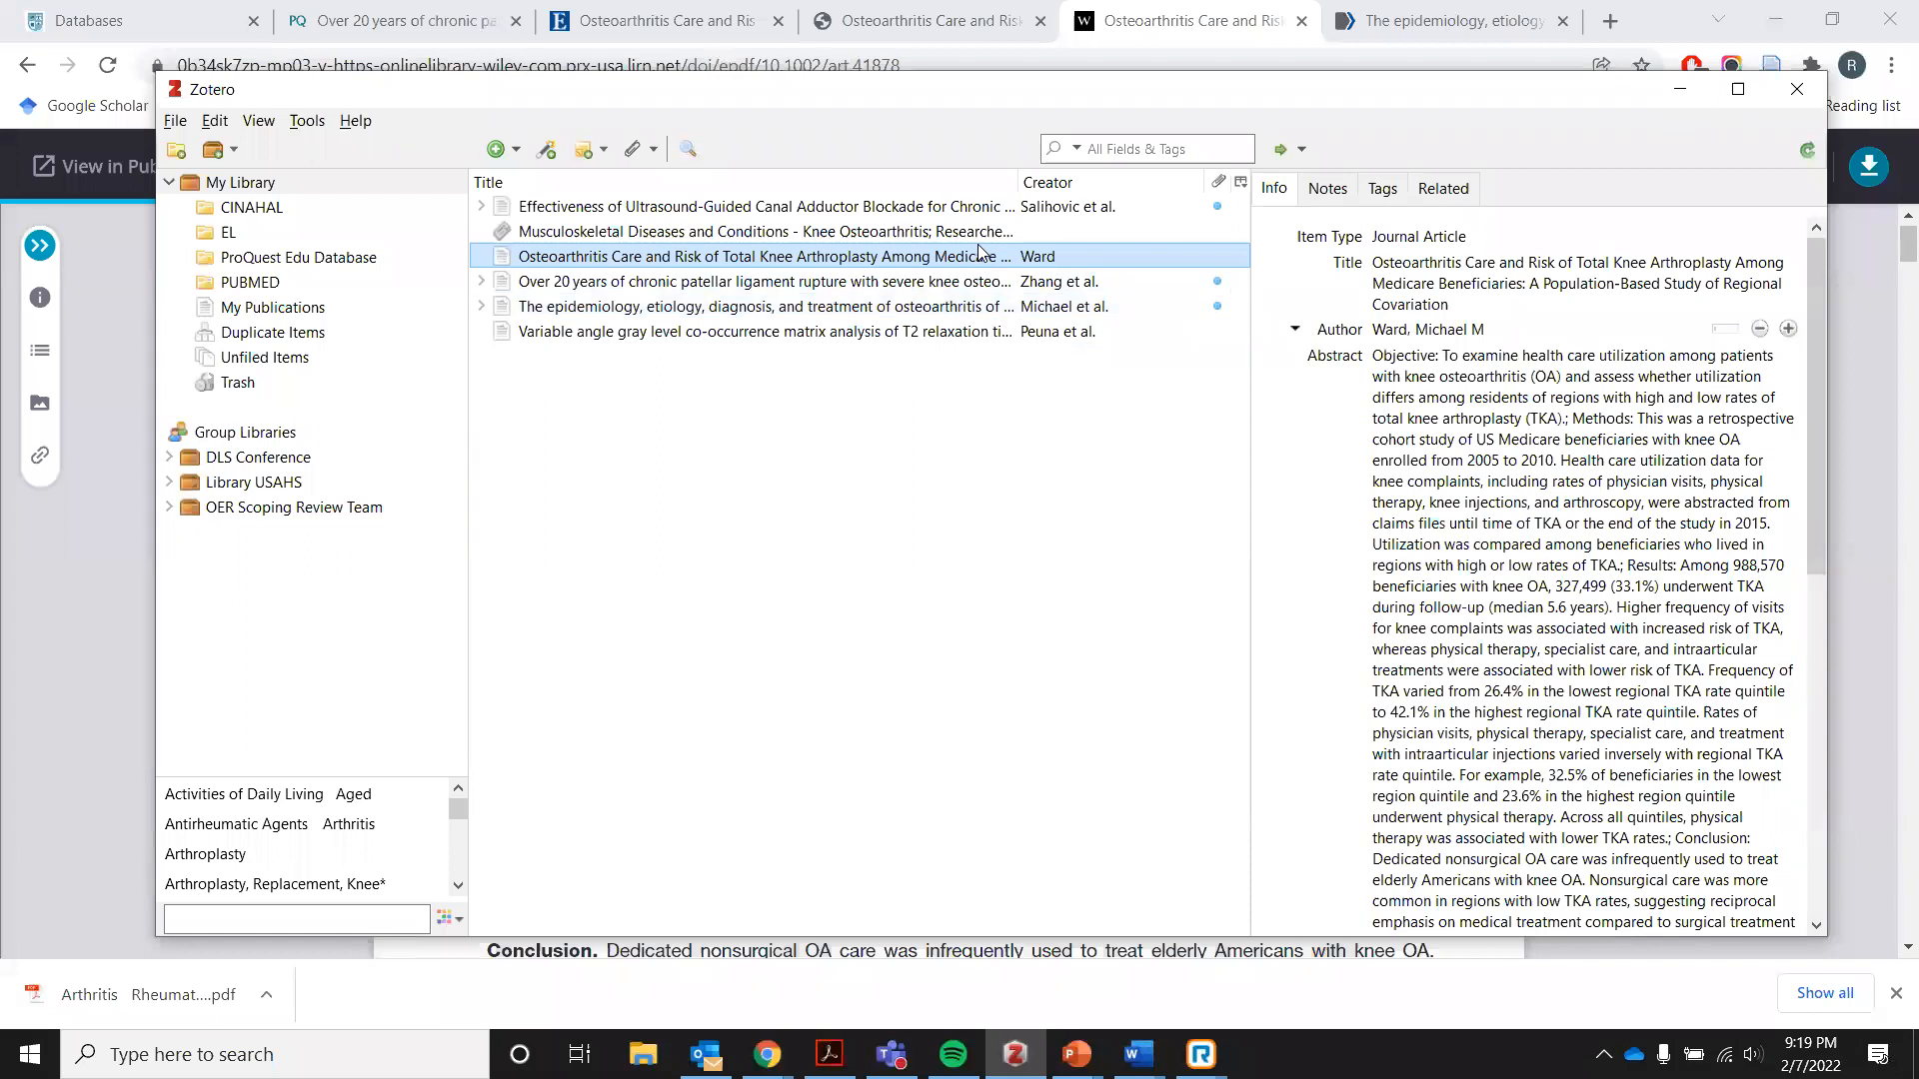
left_click(1389, 330)
left_click(1486, 417)
scroll(1486, 418, "down", 3)
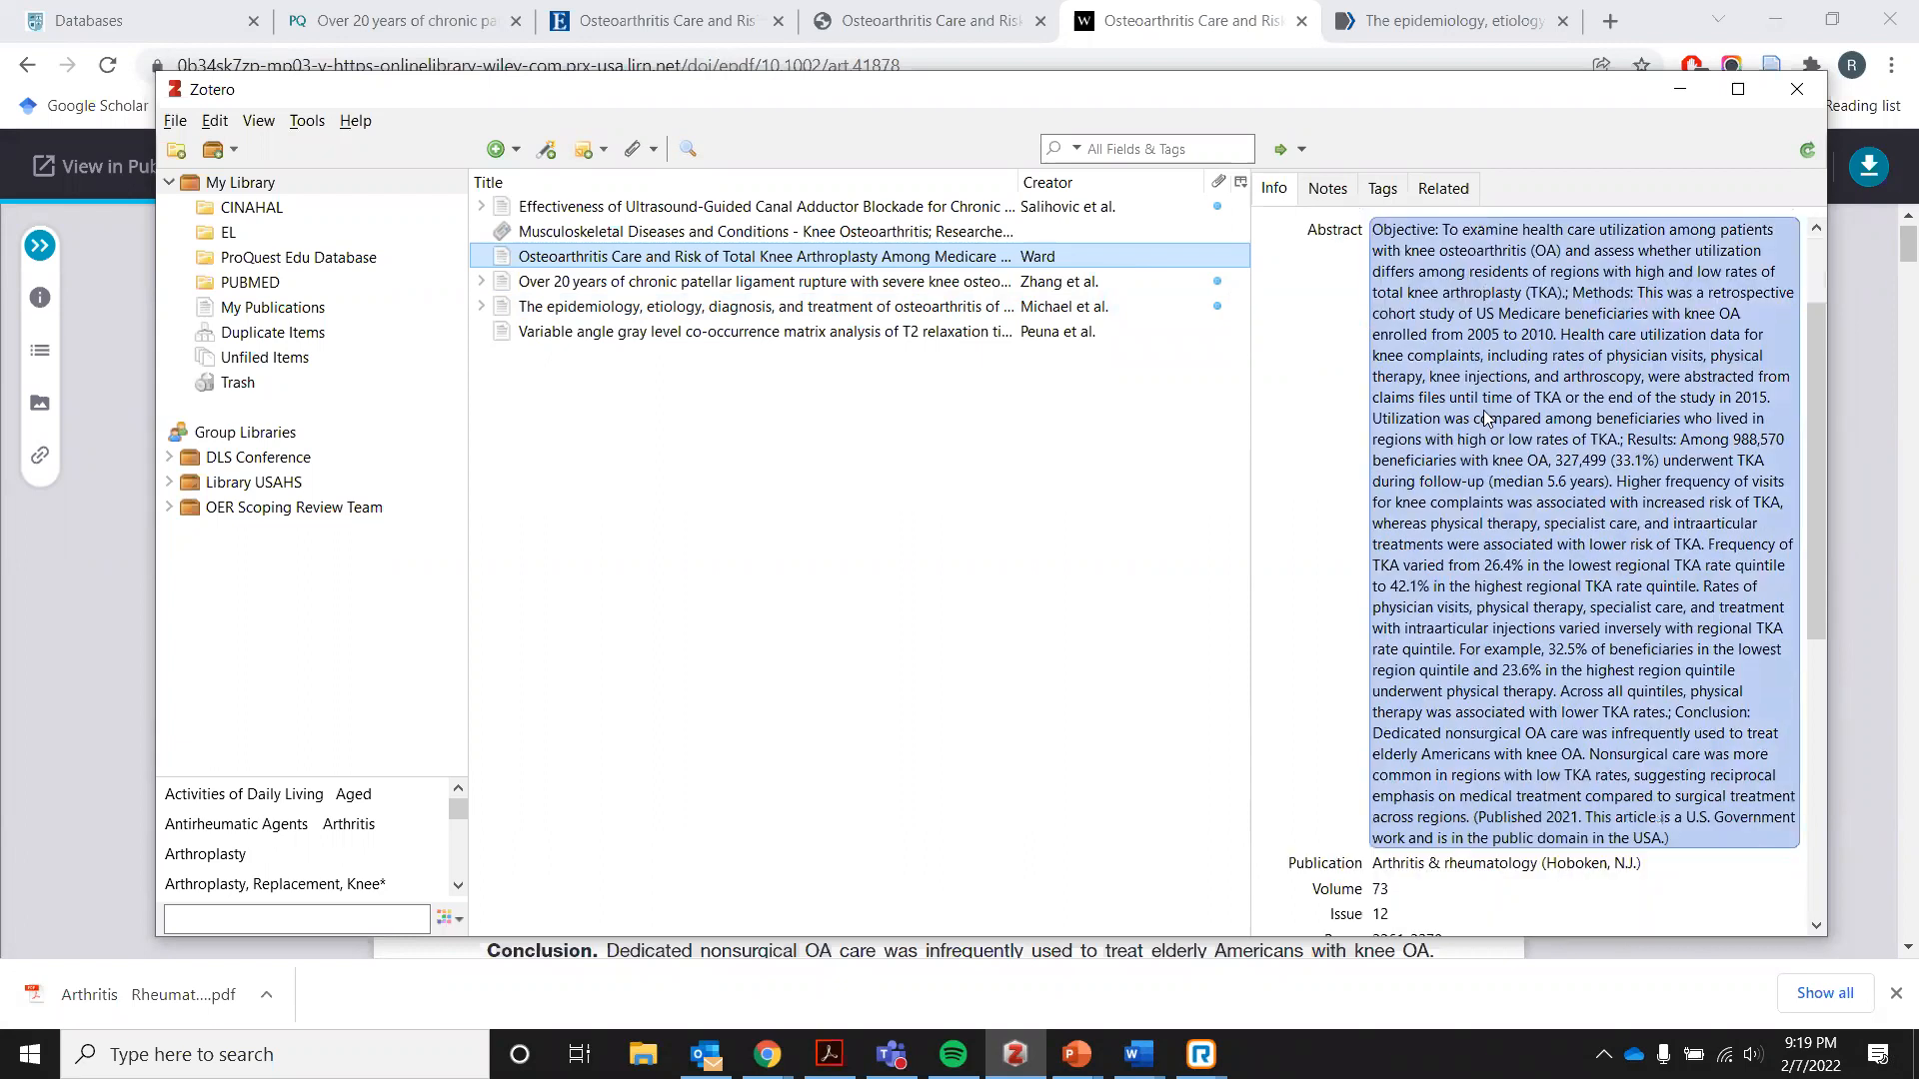
scroll(1486, 418, "up", 2)
scroll(1486, 418, "down", 3)
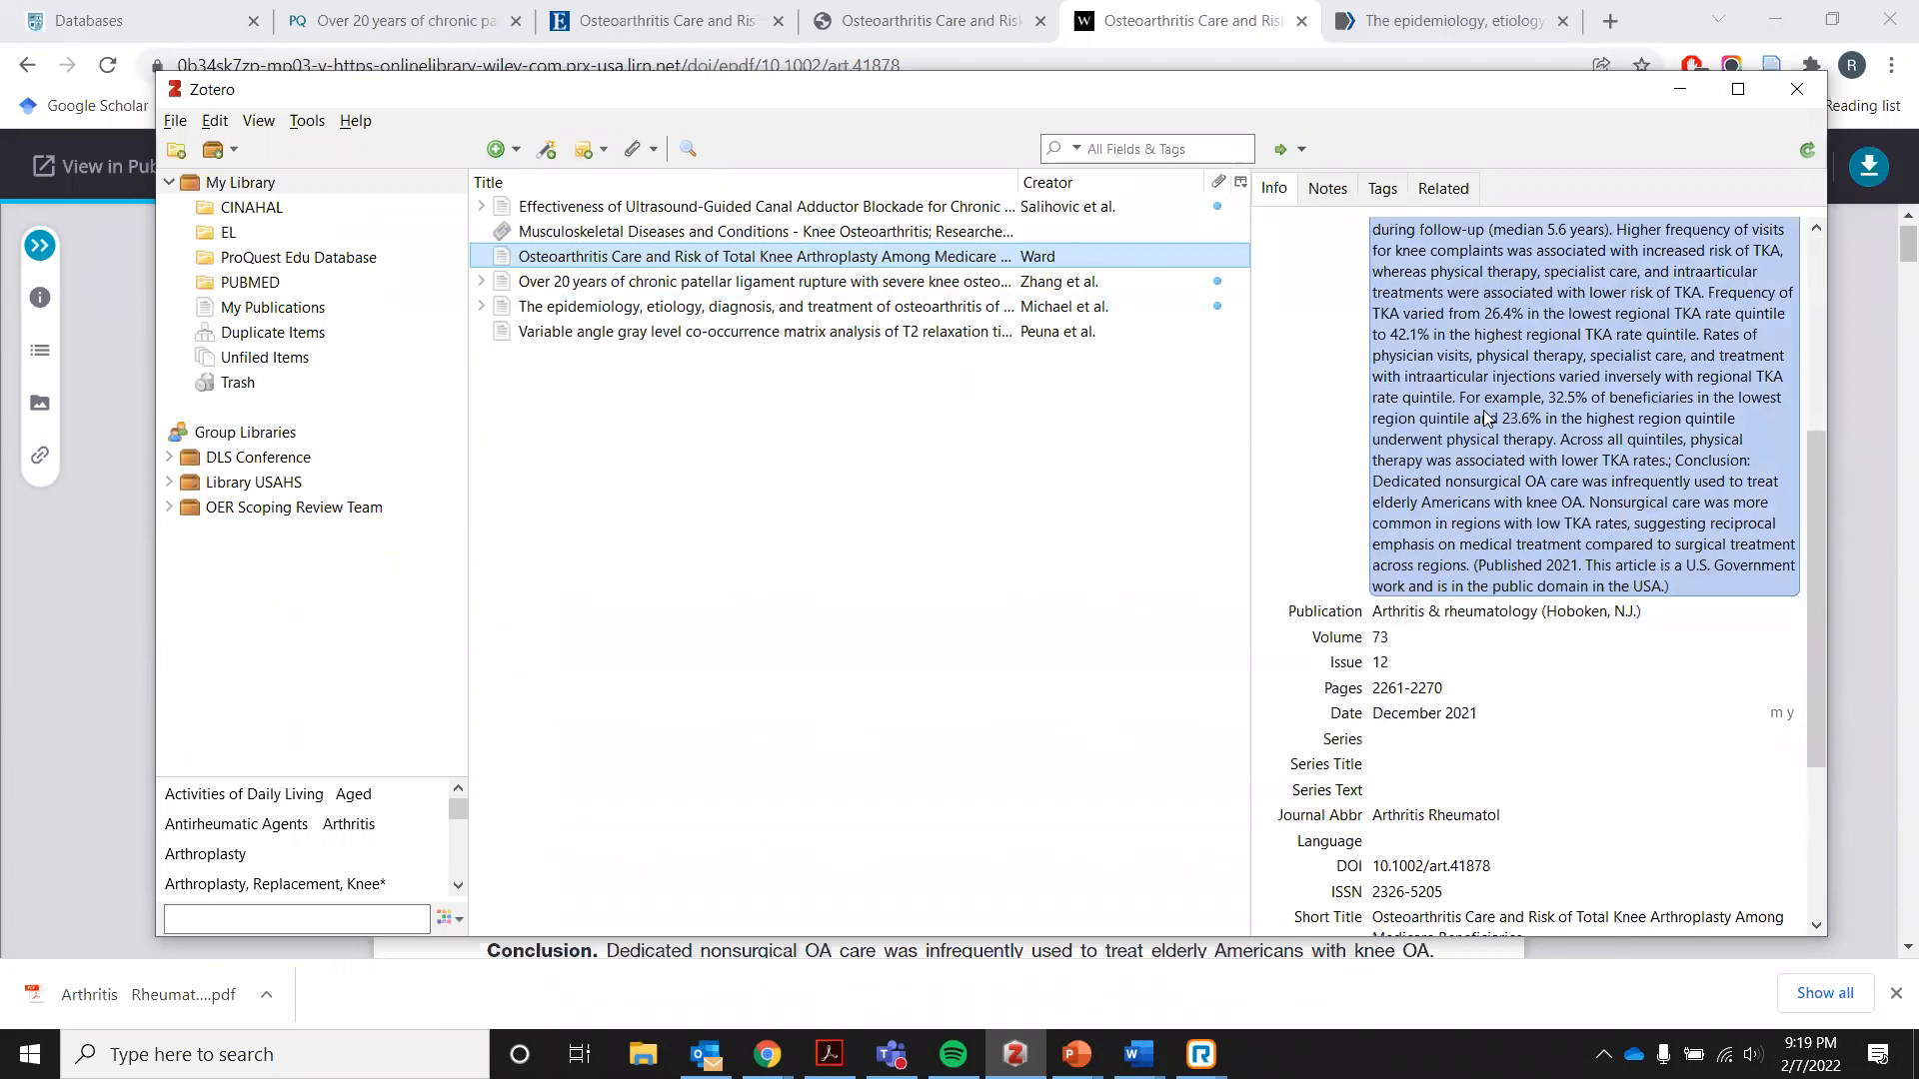
left_click(1474, 614)
left_click(1393, 640)
left_click(1395, 663)
left_click(1397, 690)
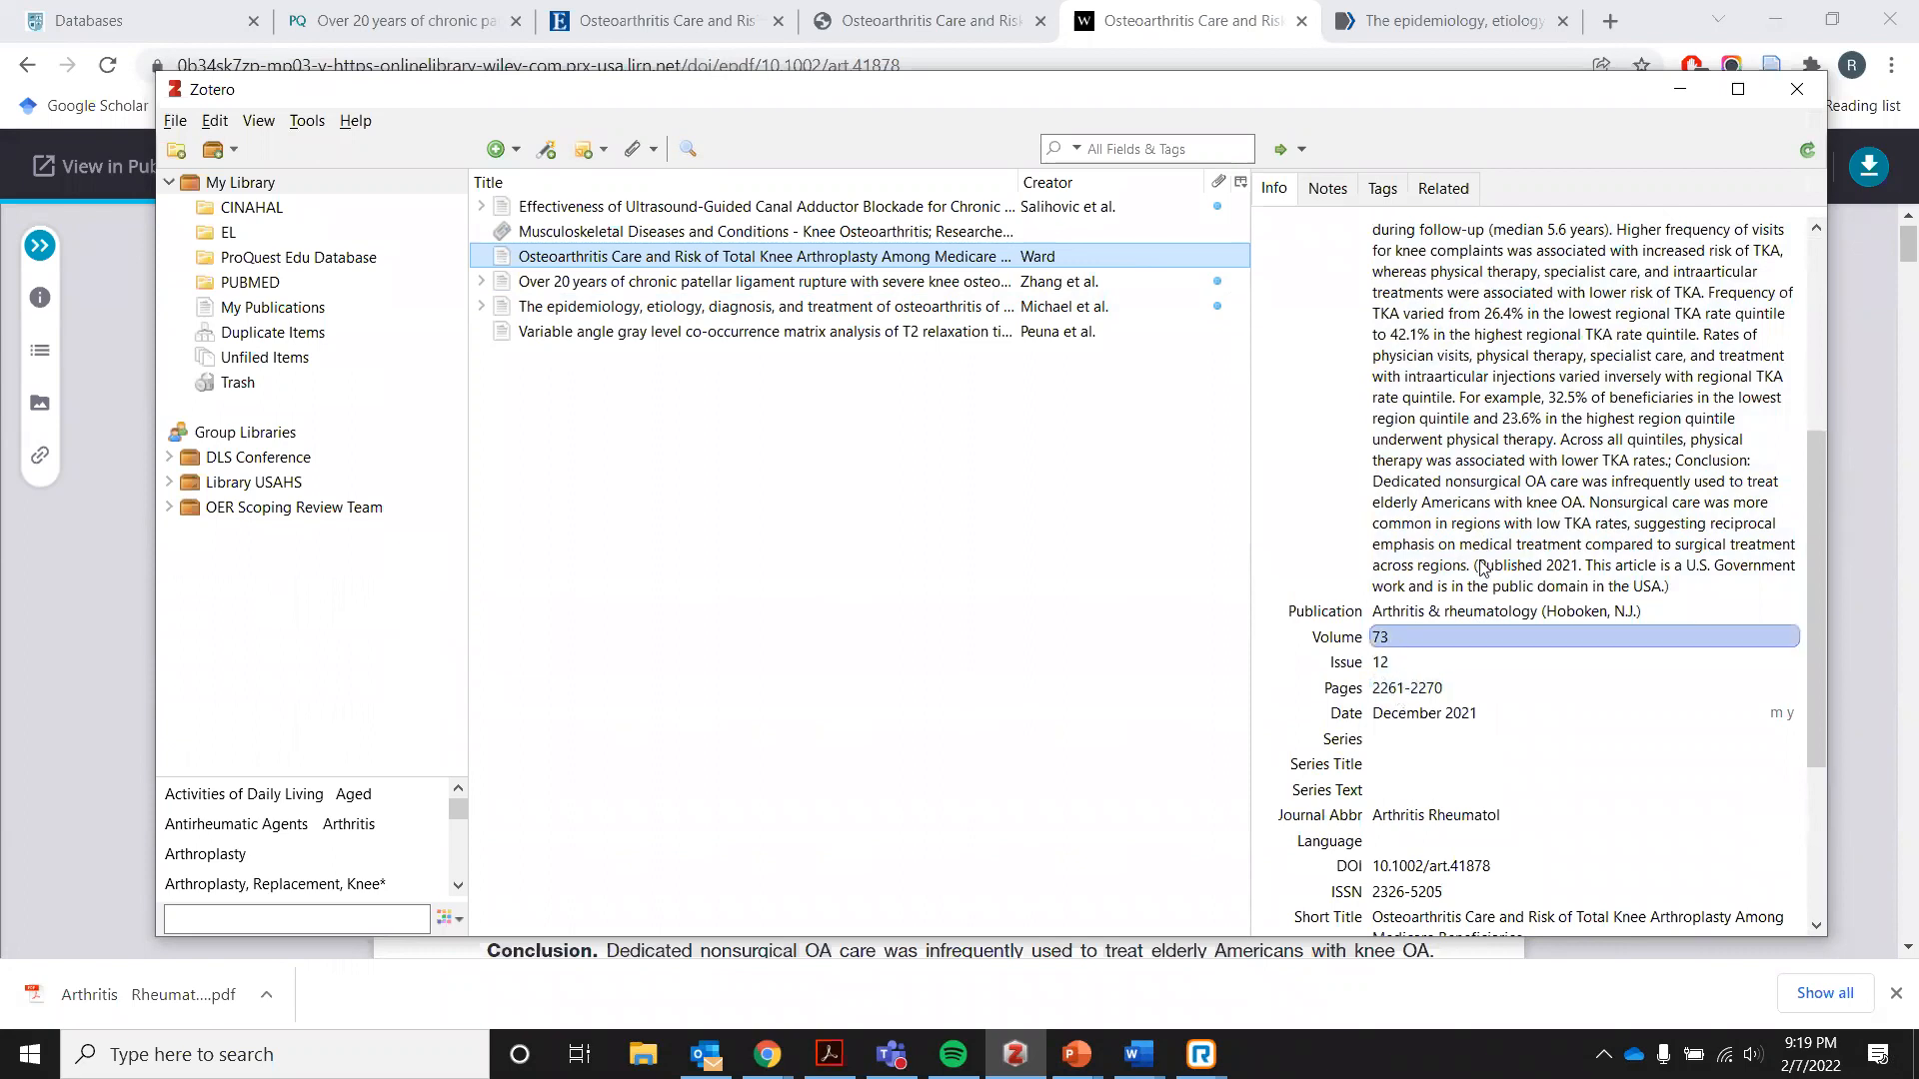
scroll(1484, 568, "down", 3)
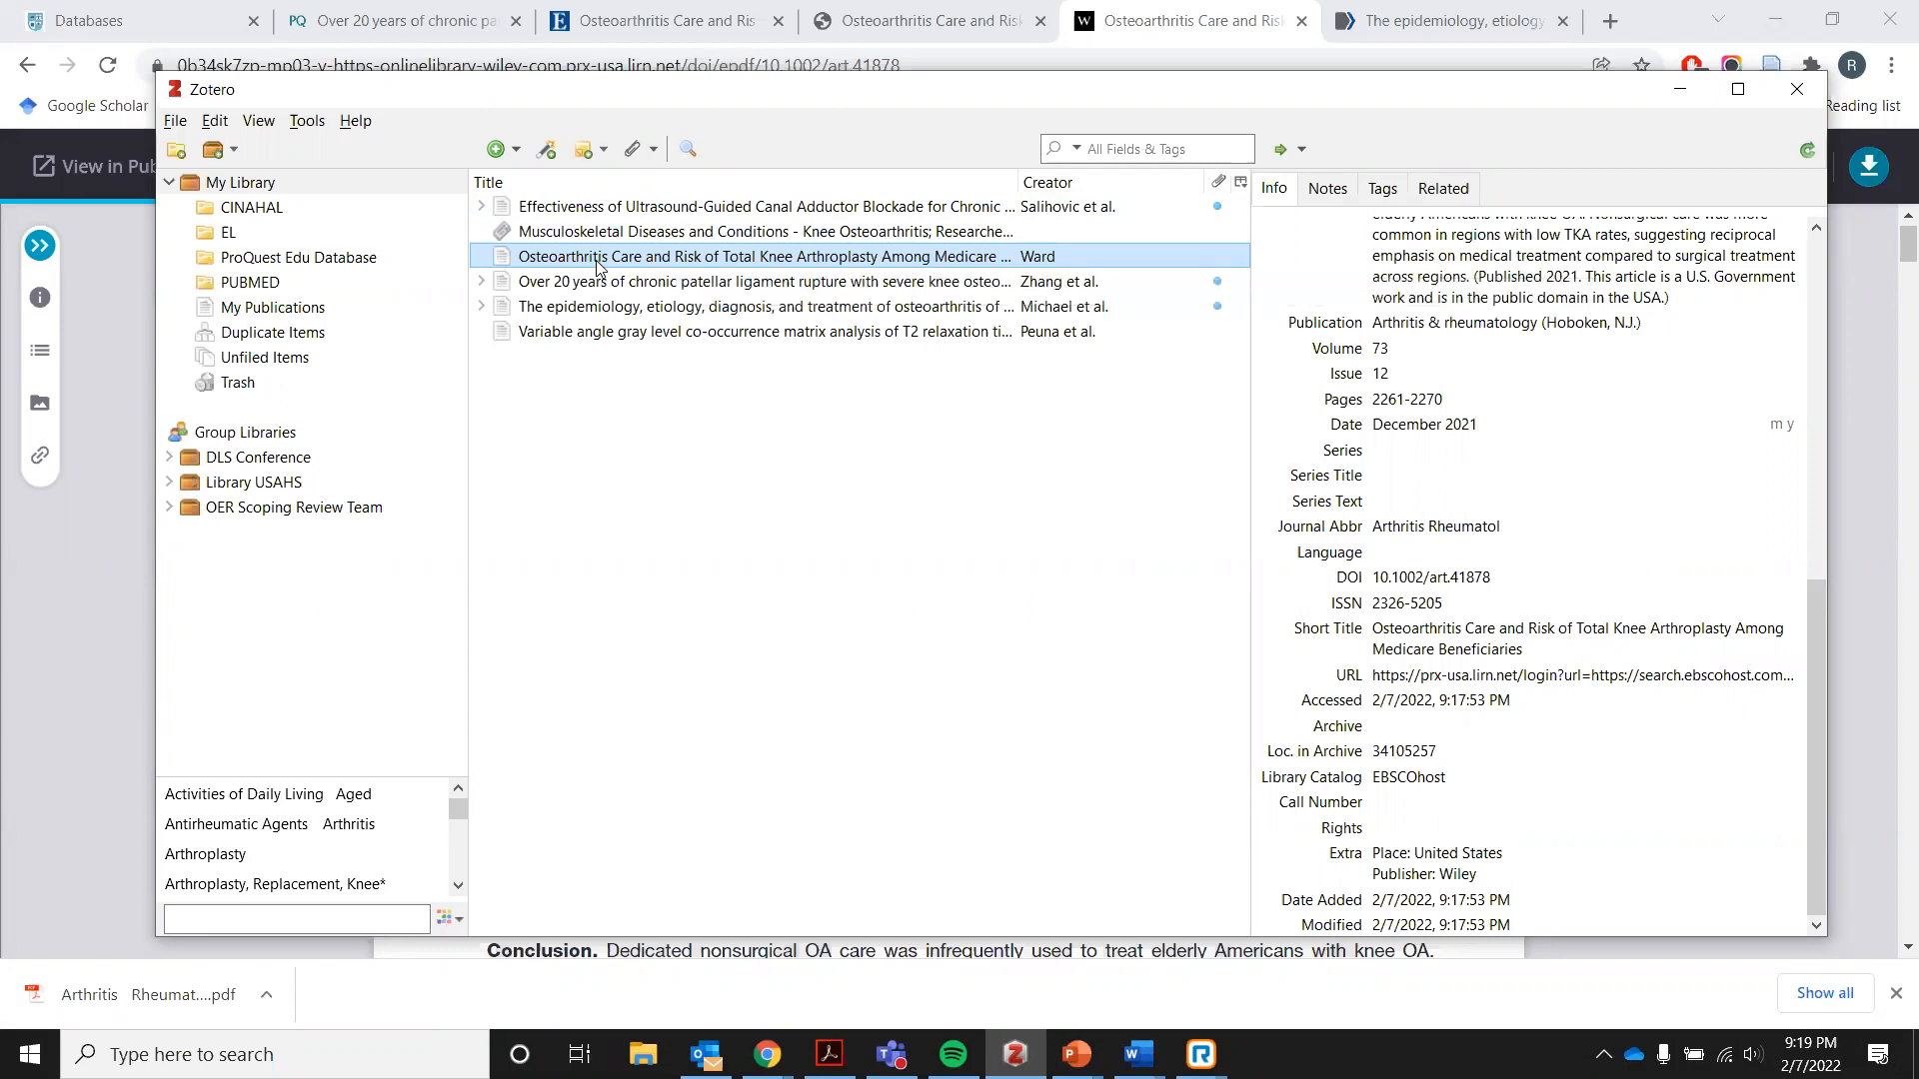
left_click(635, 157)
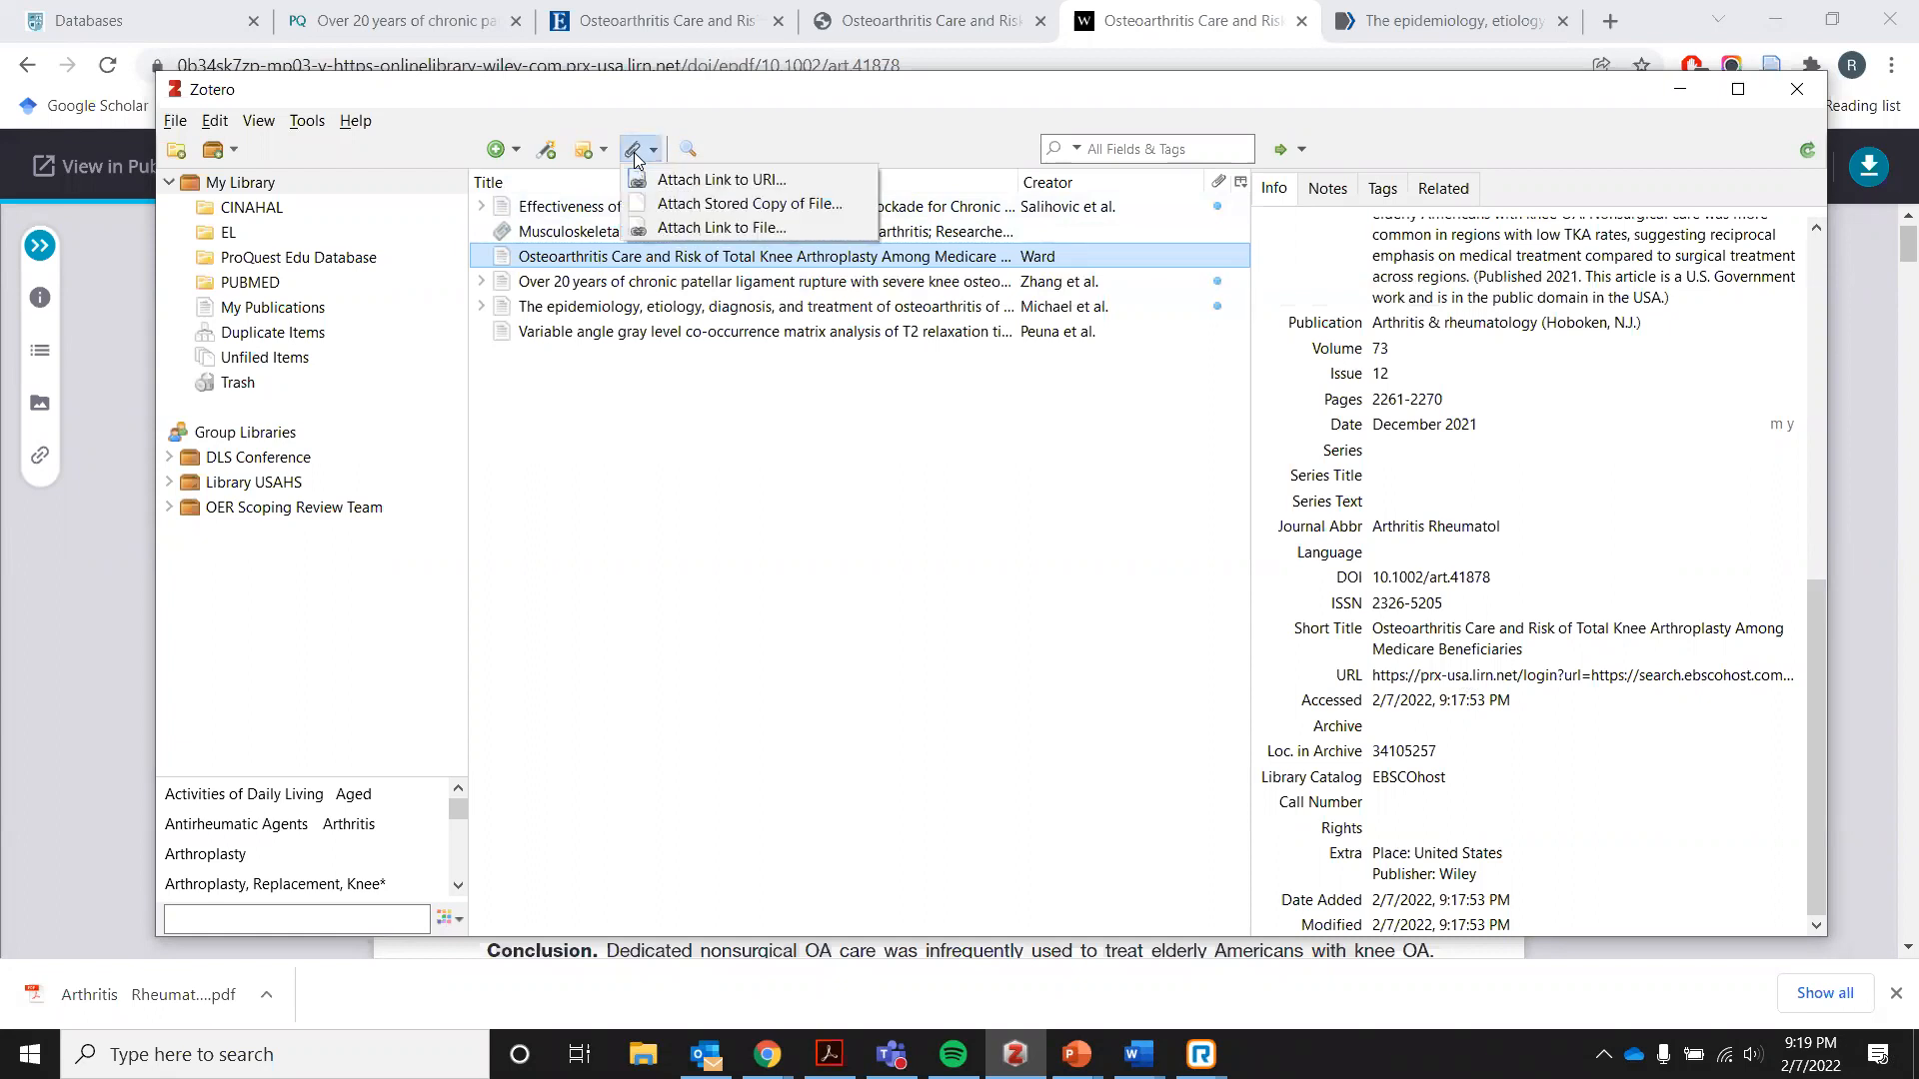
left_click(677, 207)
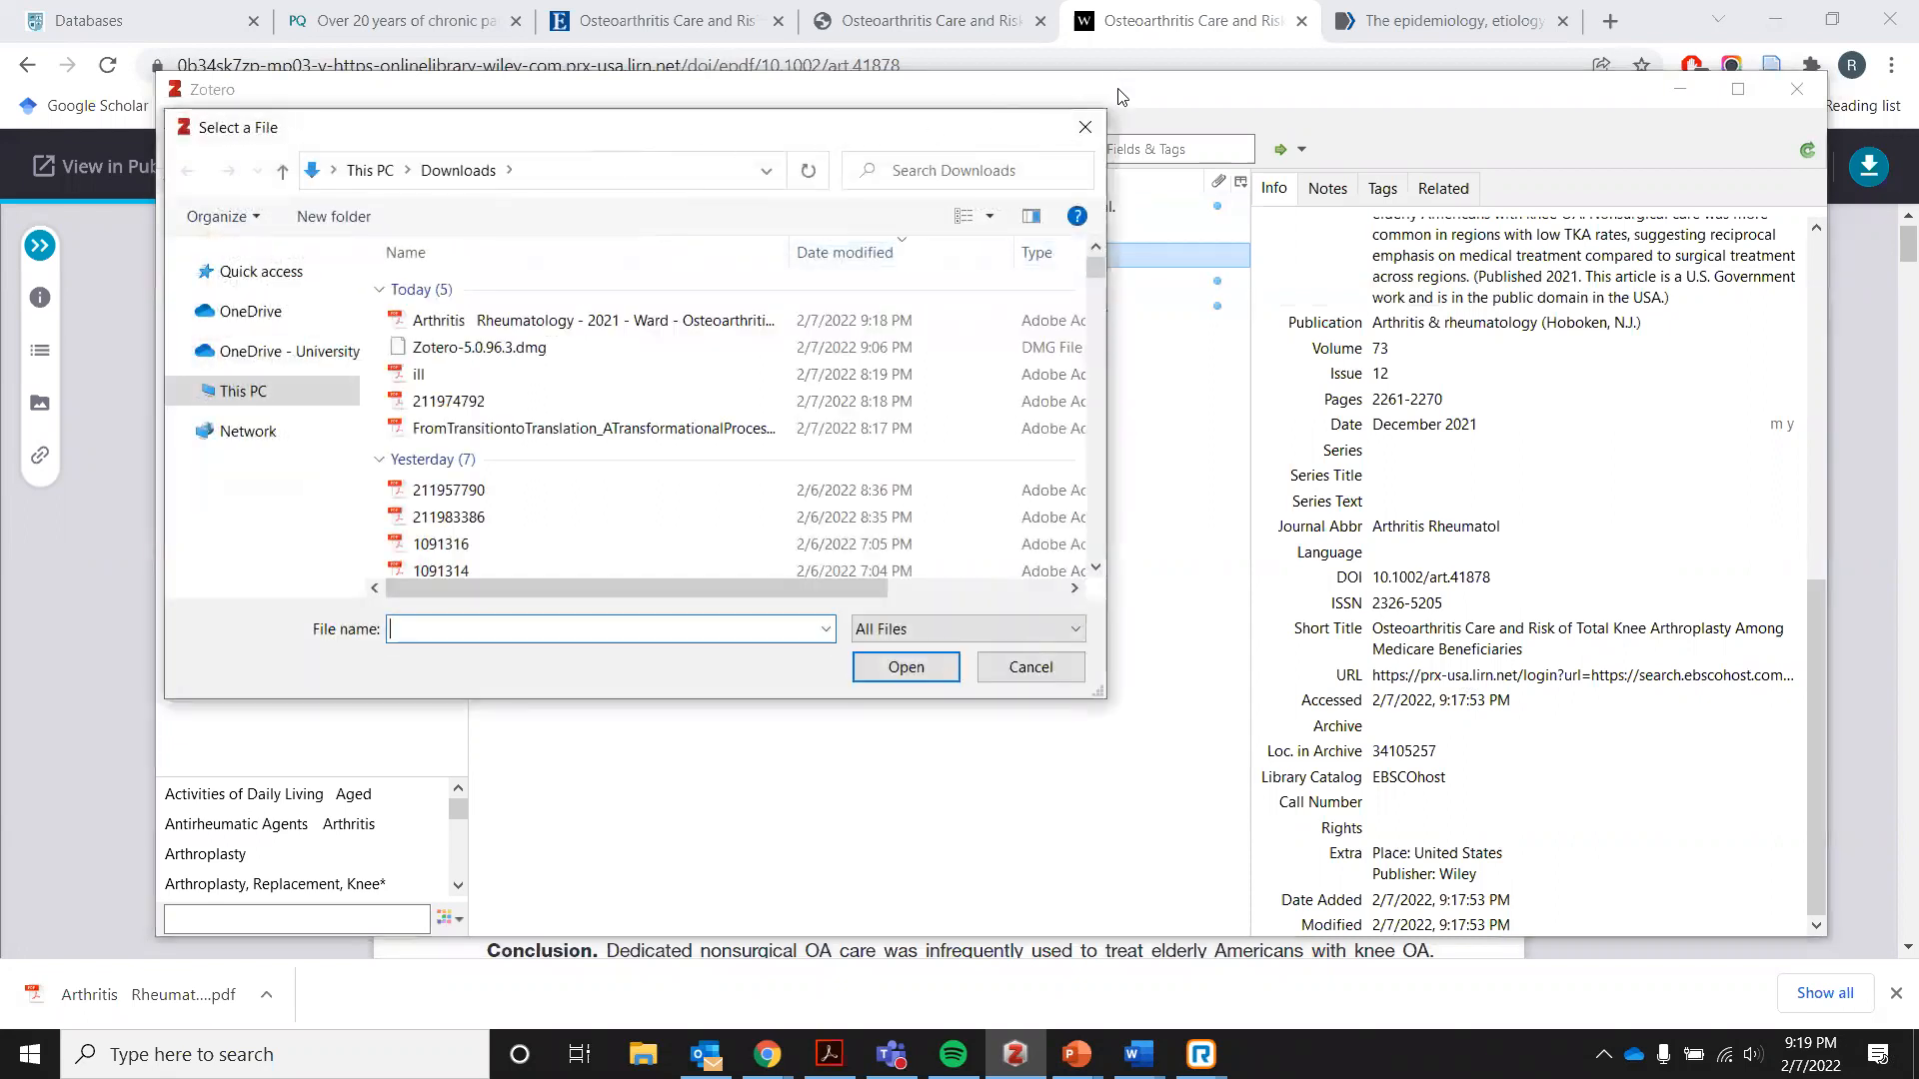
left_click(1064, 141)
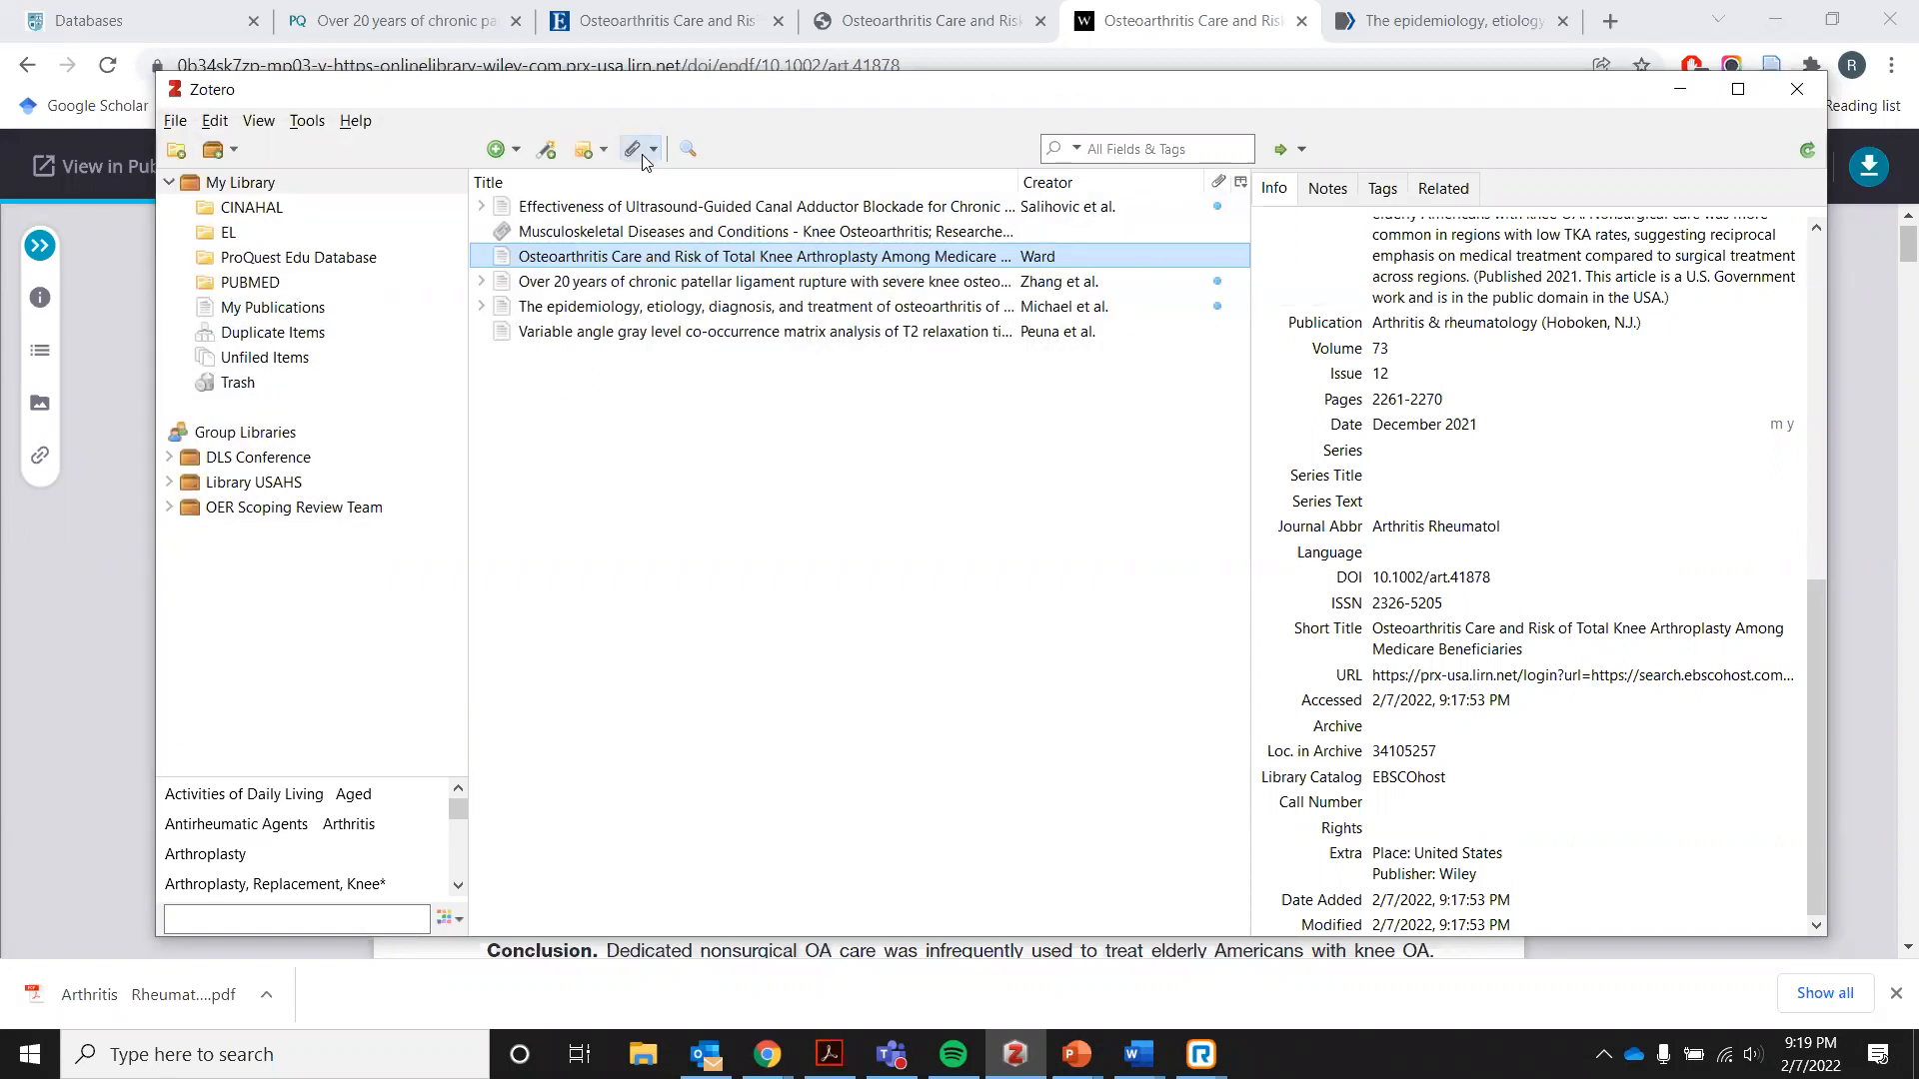
Attach a stored copy of the downloaded Arthritis Rheumatology 2021 PDF from Downloads to the Total Knee Arthroplasty item.
left_click(655, 160)
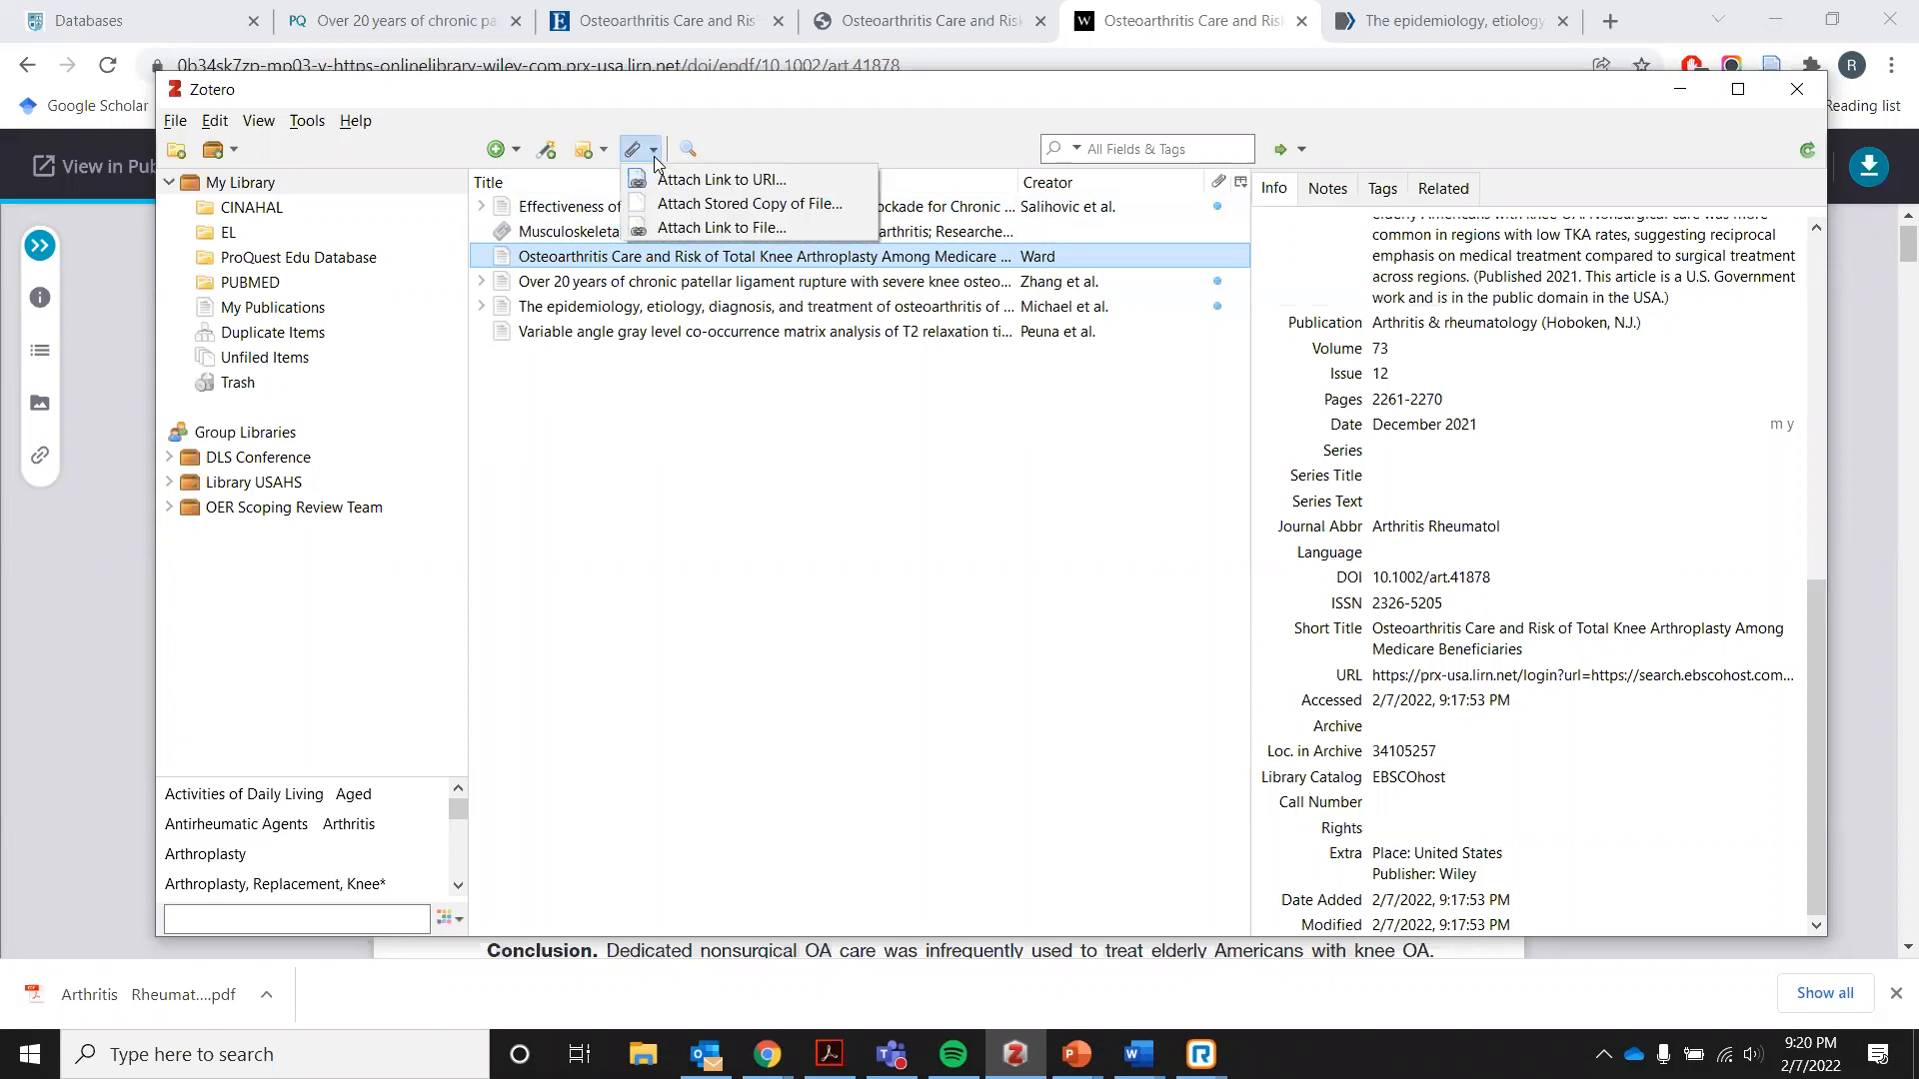
left_click(712, 213)
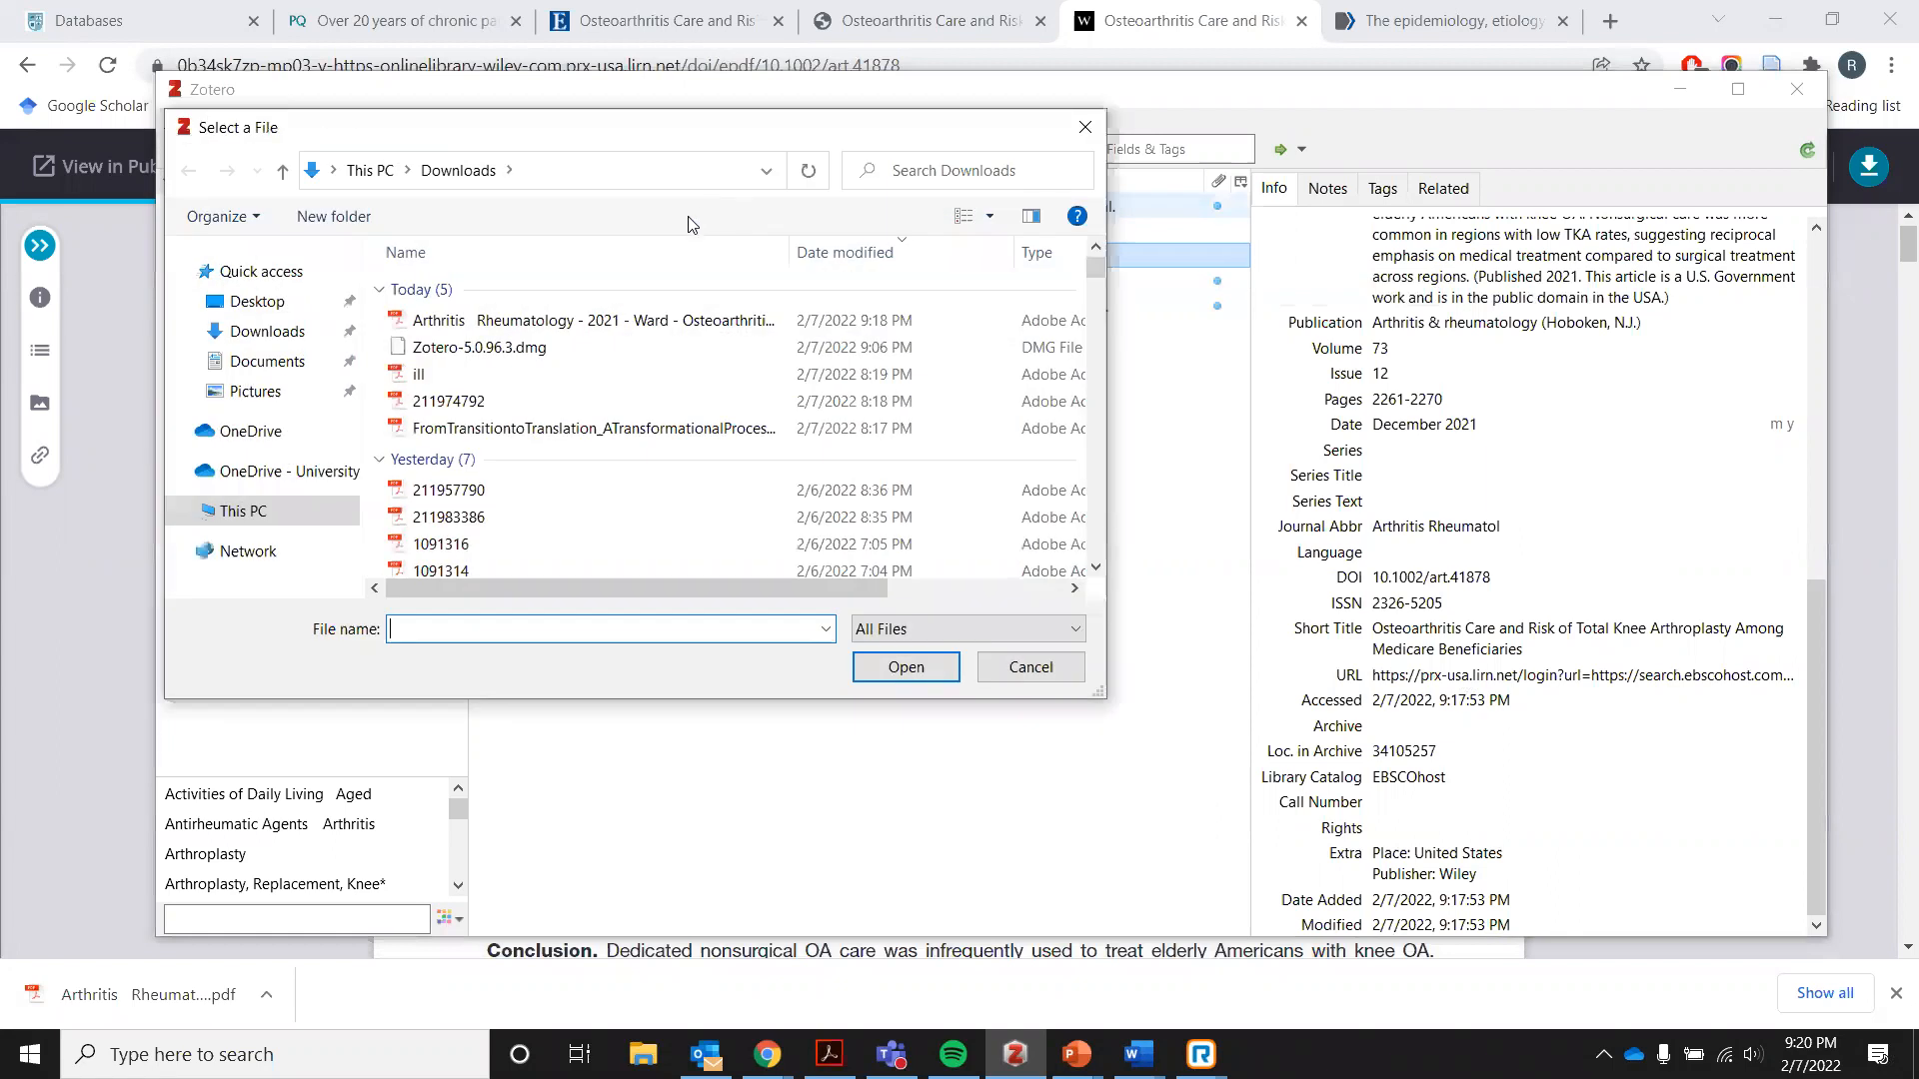
left_click(300, 337)
left_click(449, 324)
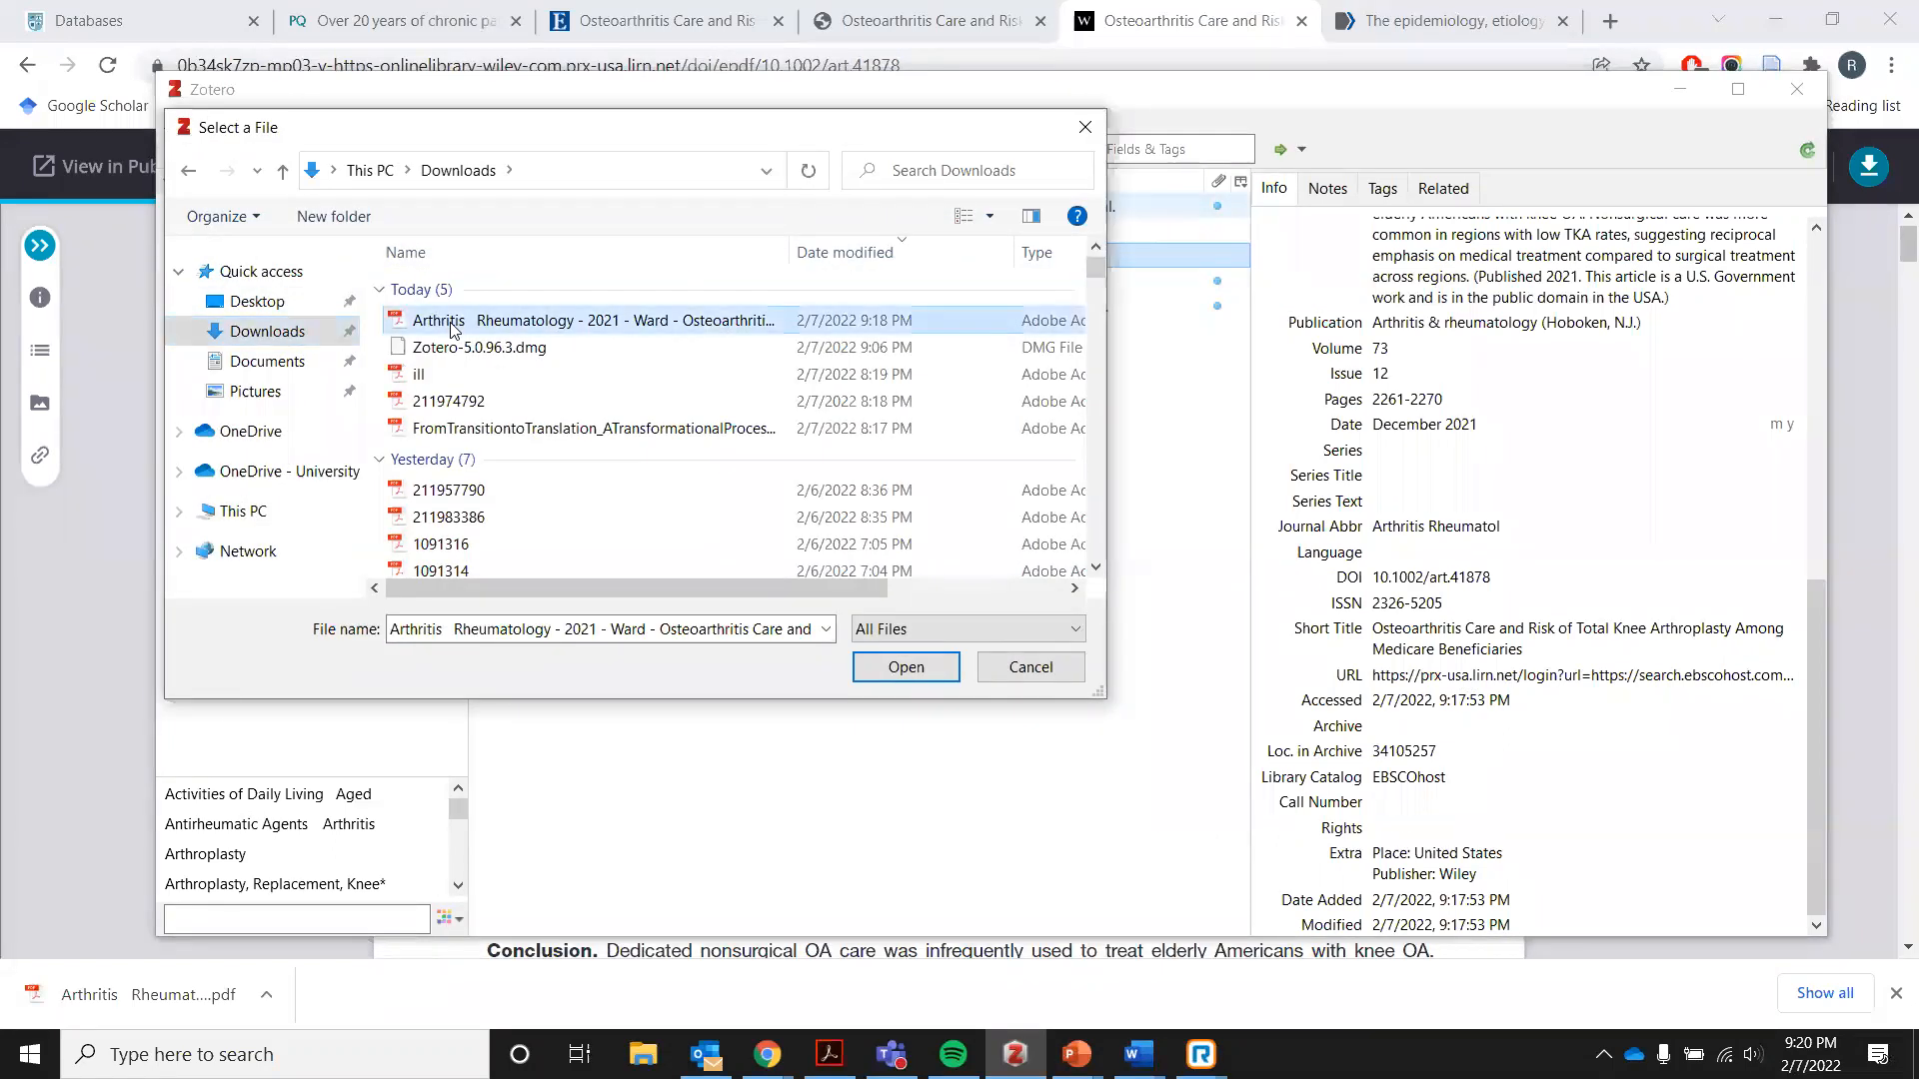
left_click(903, 676)
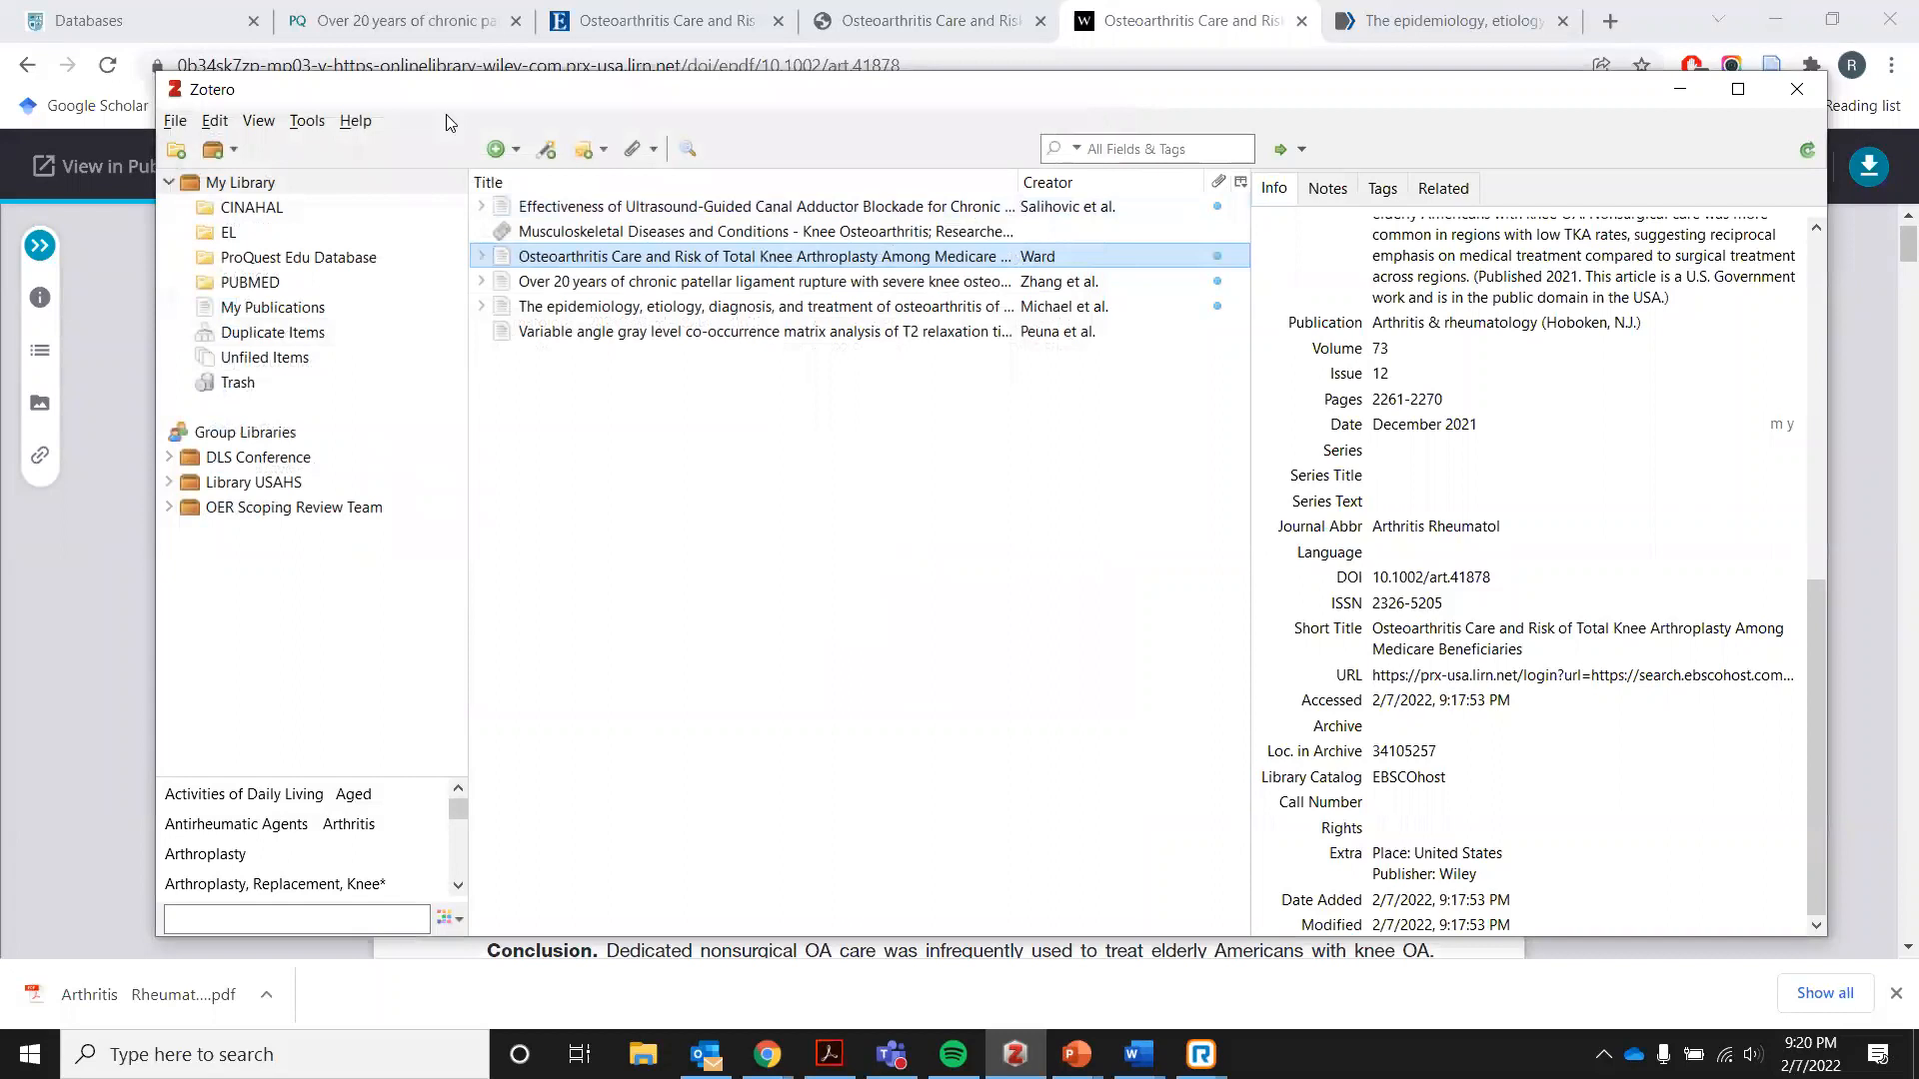
Expand the Total Knee Arthroplasty item, open its attached PDF, and look at the attachment's details and note area.
left_click(482, 256)
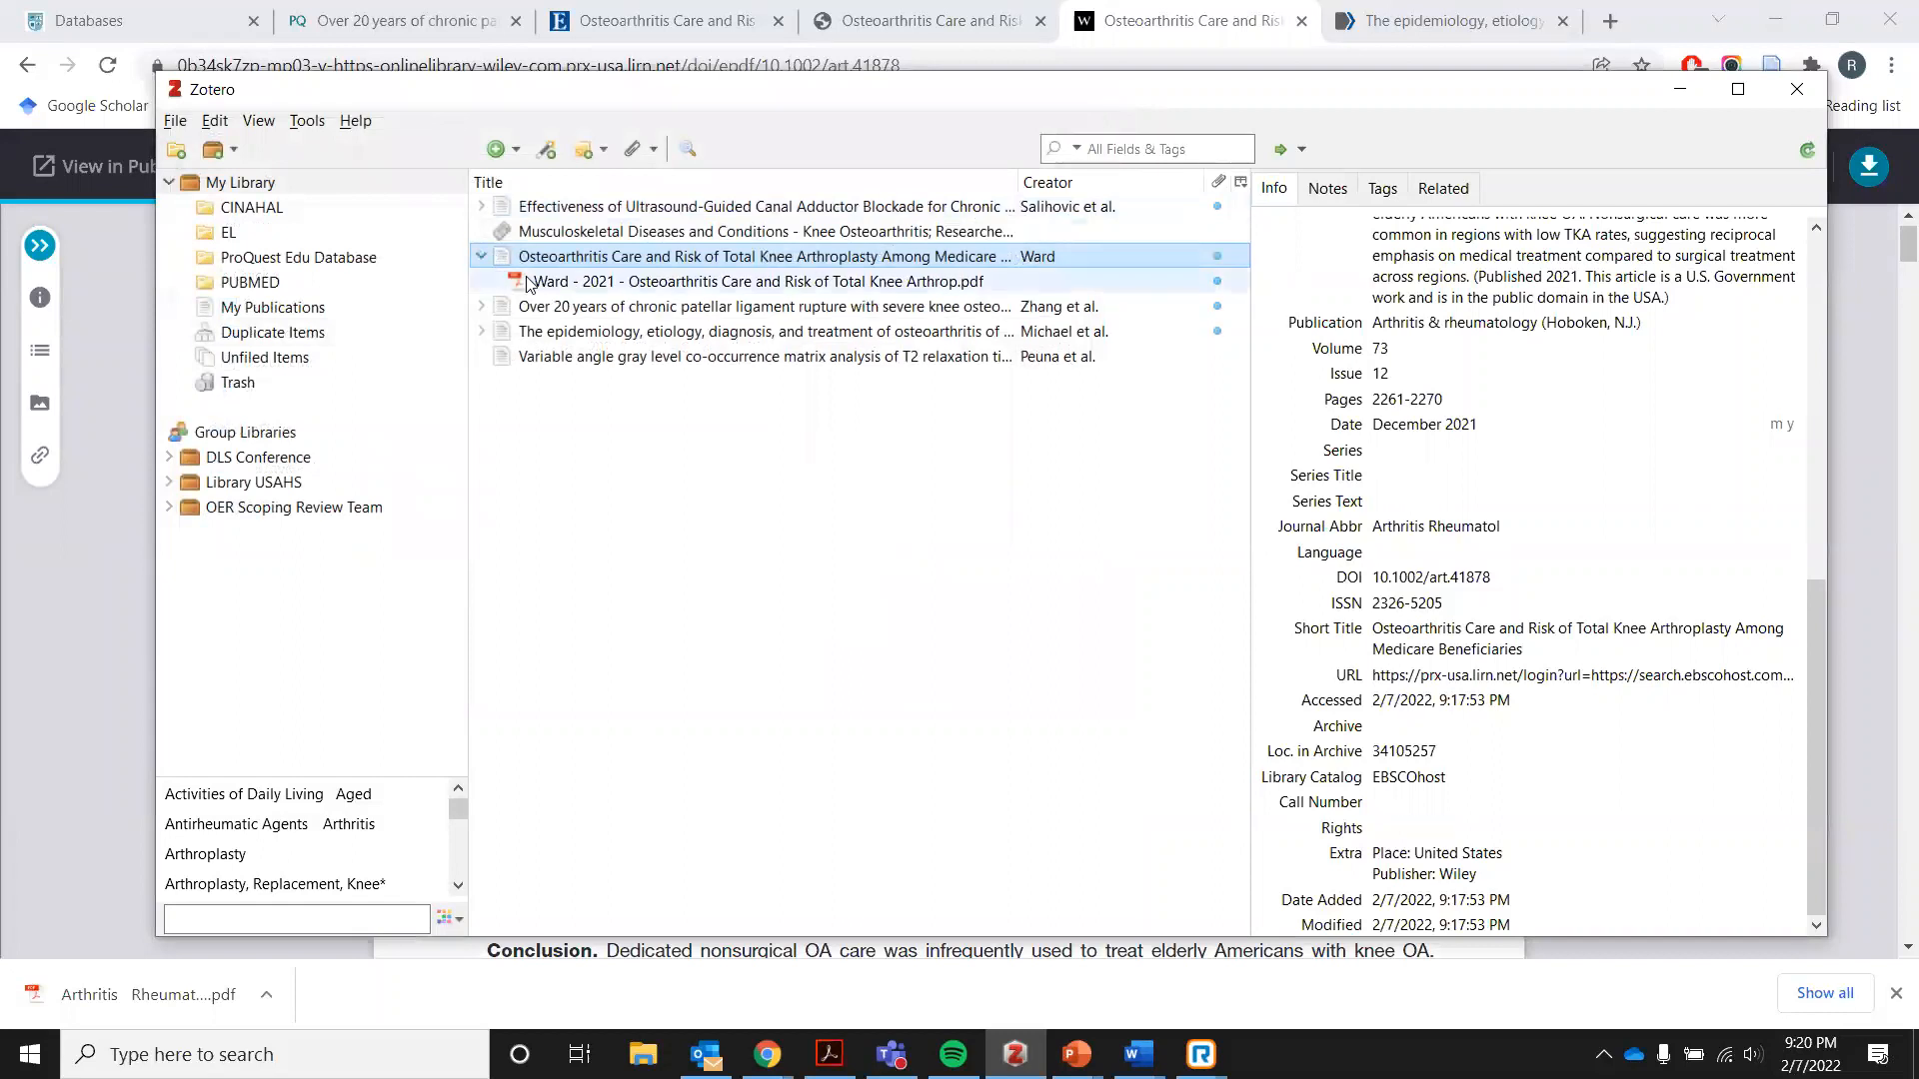
double_click(546, 283)
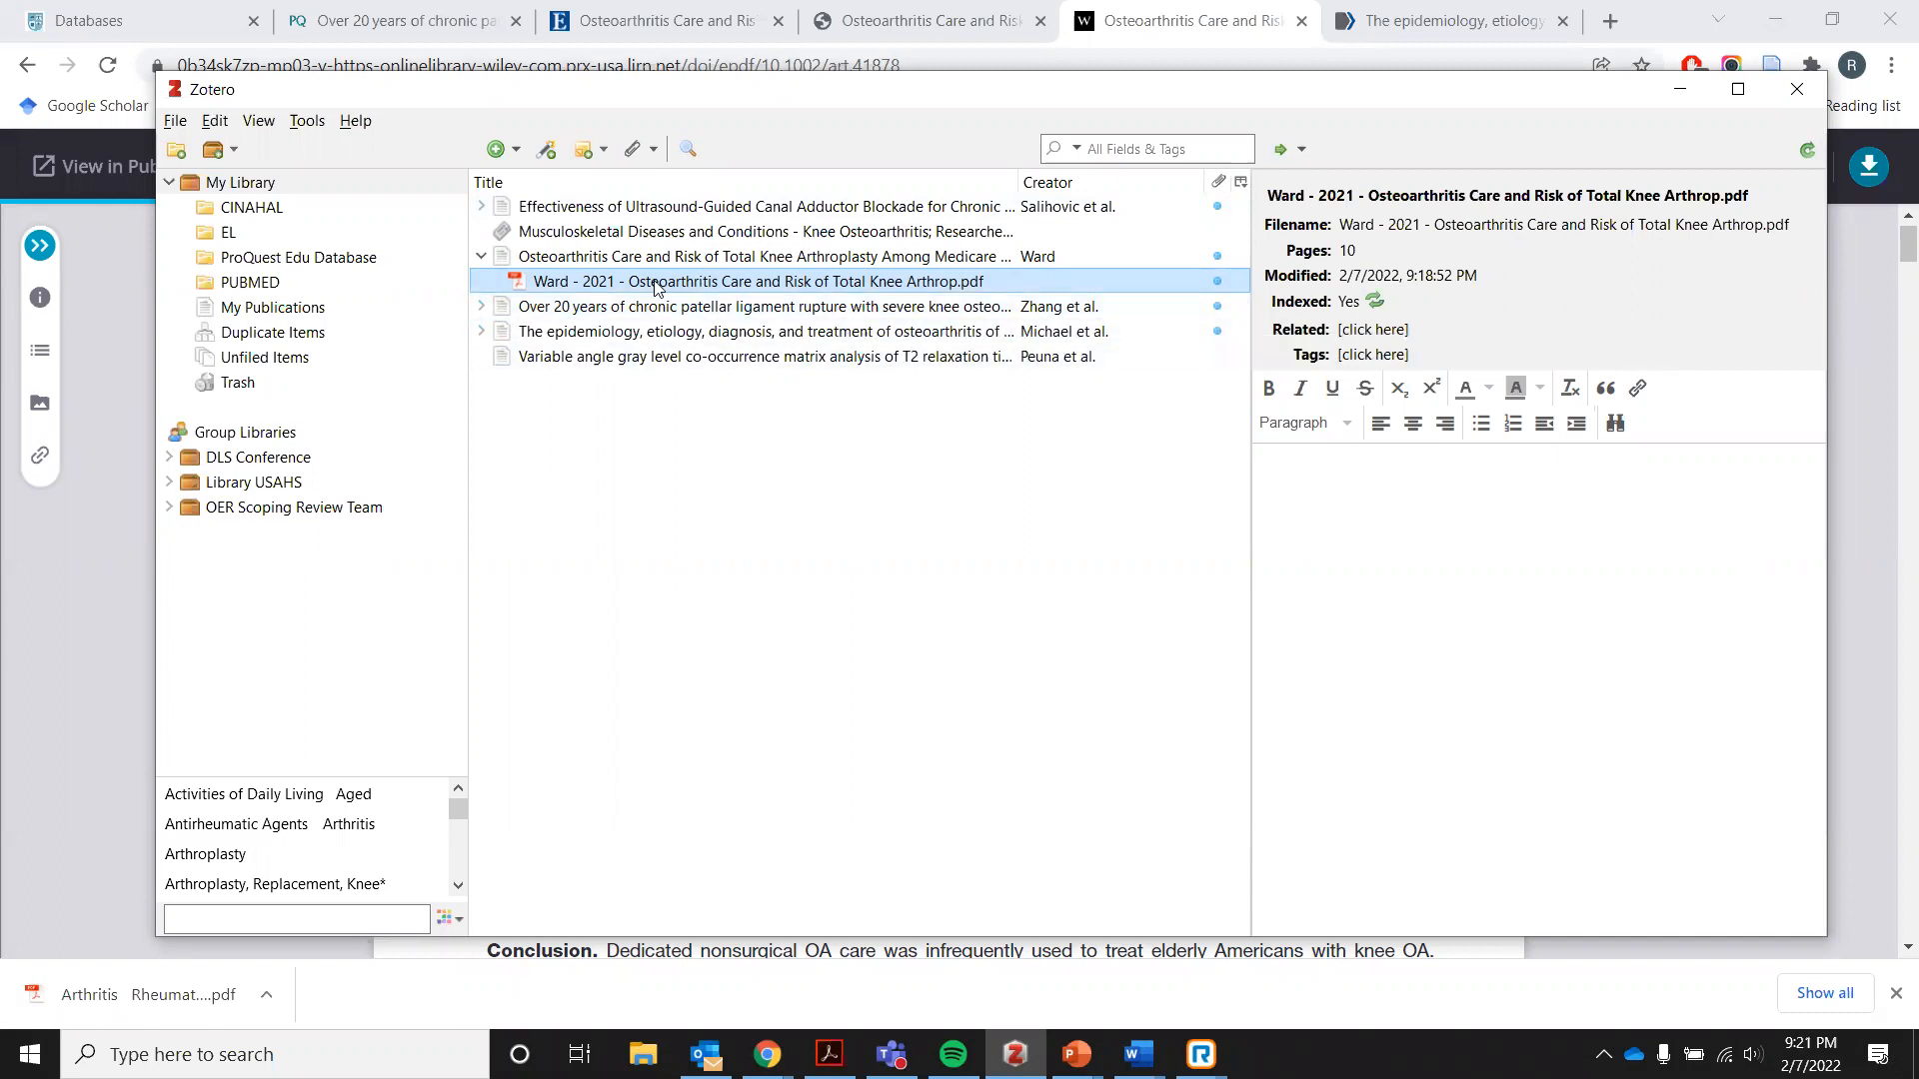
left_click(1340, 506)
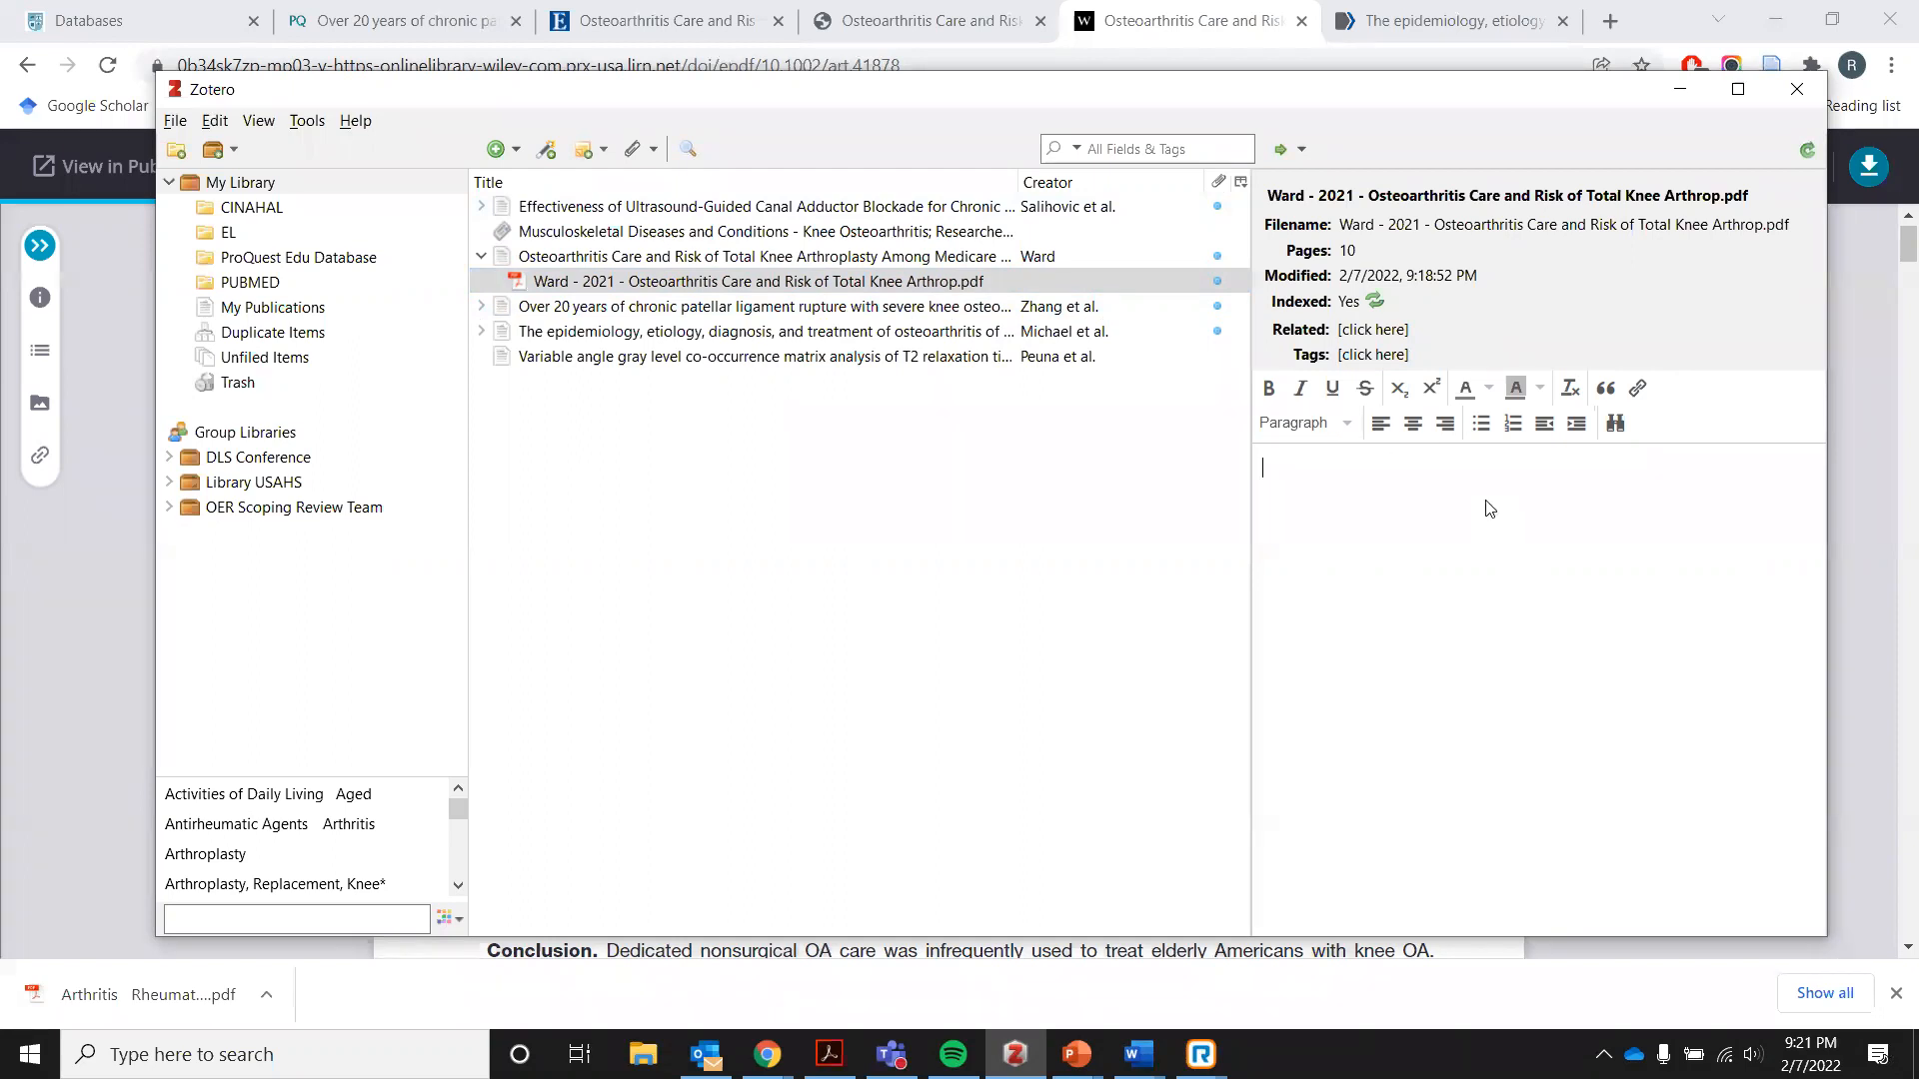
left_click(820, 283)
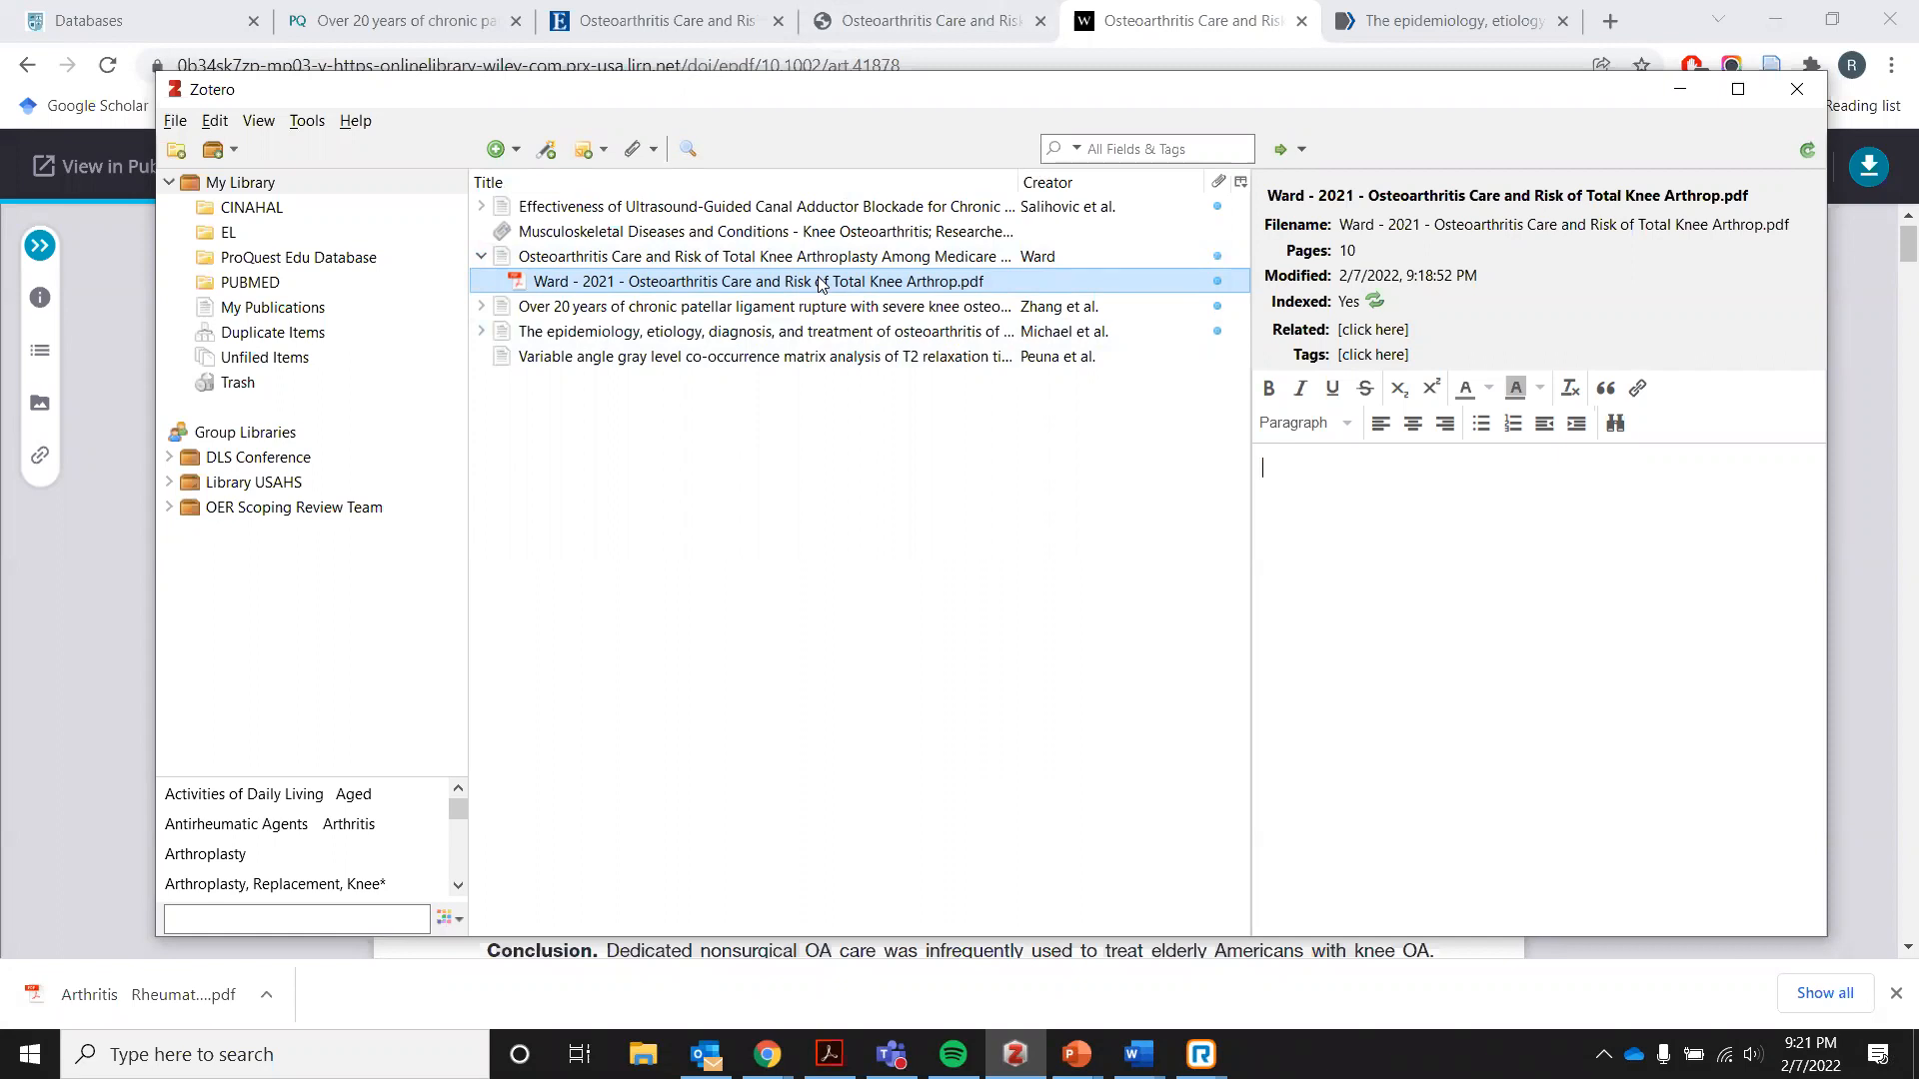
Collapse the arthroplasty item, check the canal adductor blockade article's attachment, and return to the beginning of the arthroplasty item's details.
left_click(482, 256)
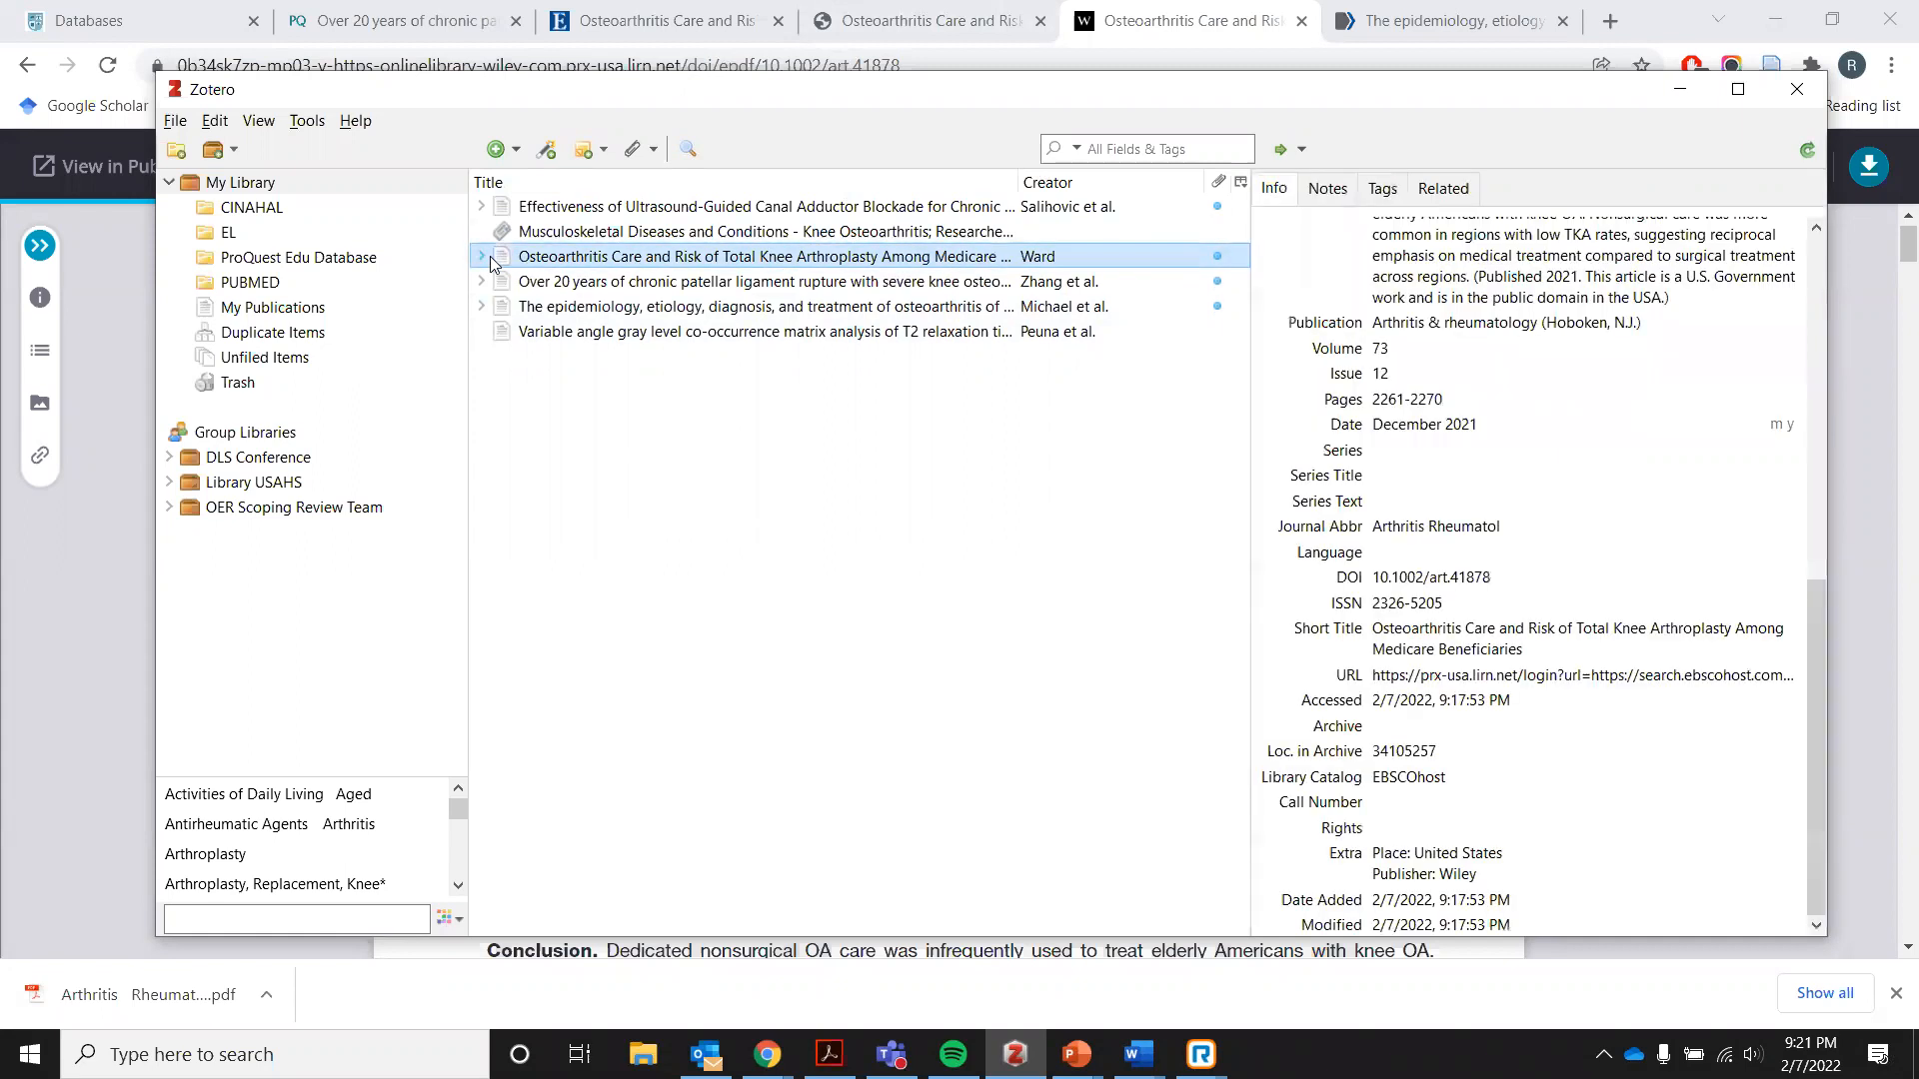
left_click(481, 207)
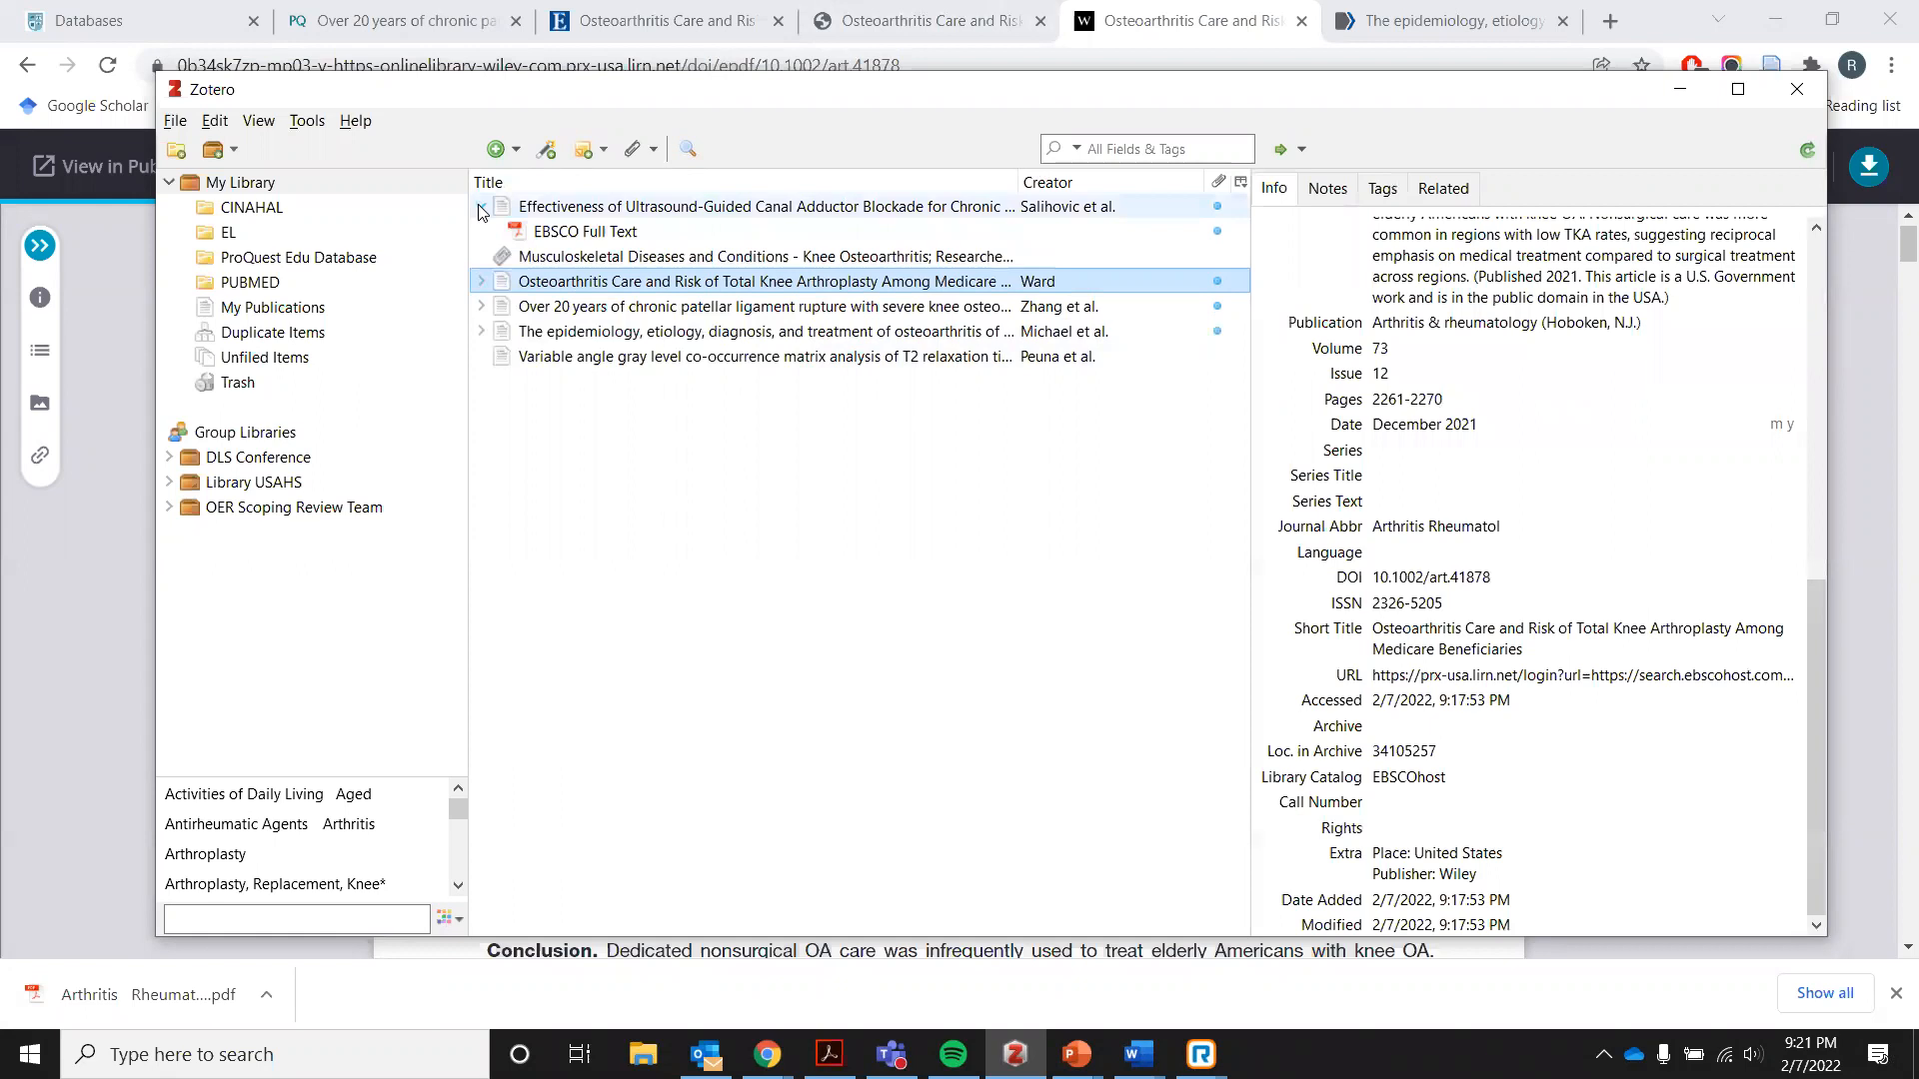
left_click(480, 207)
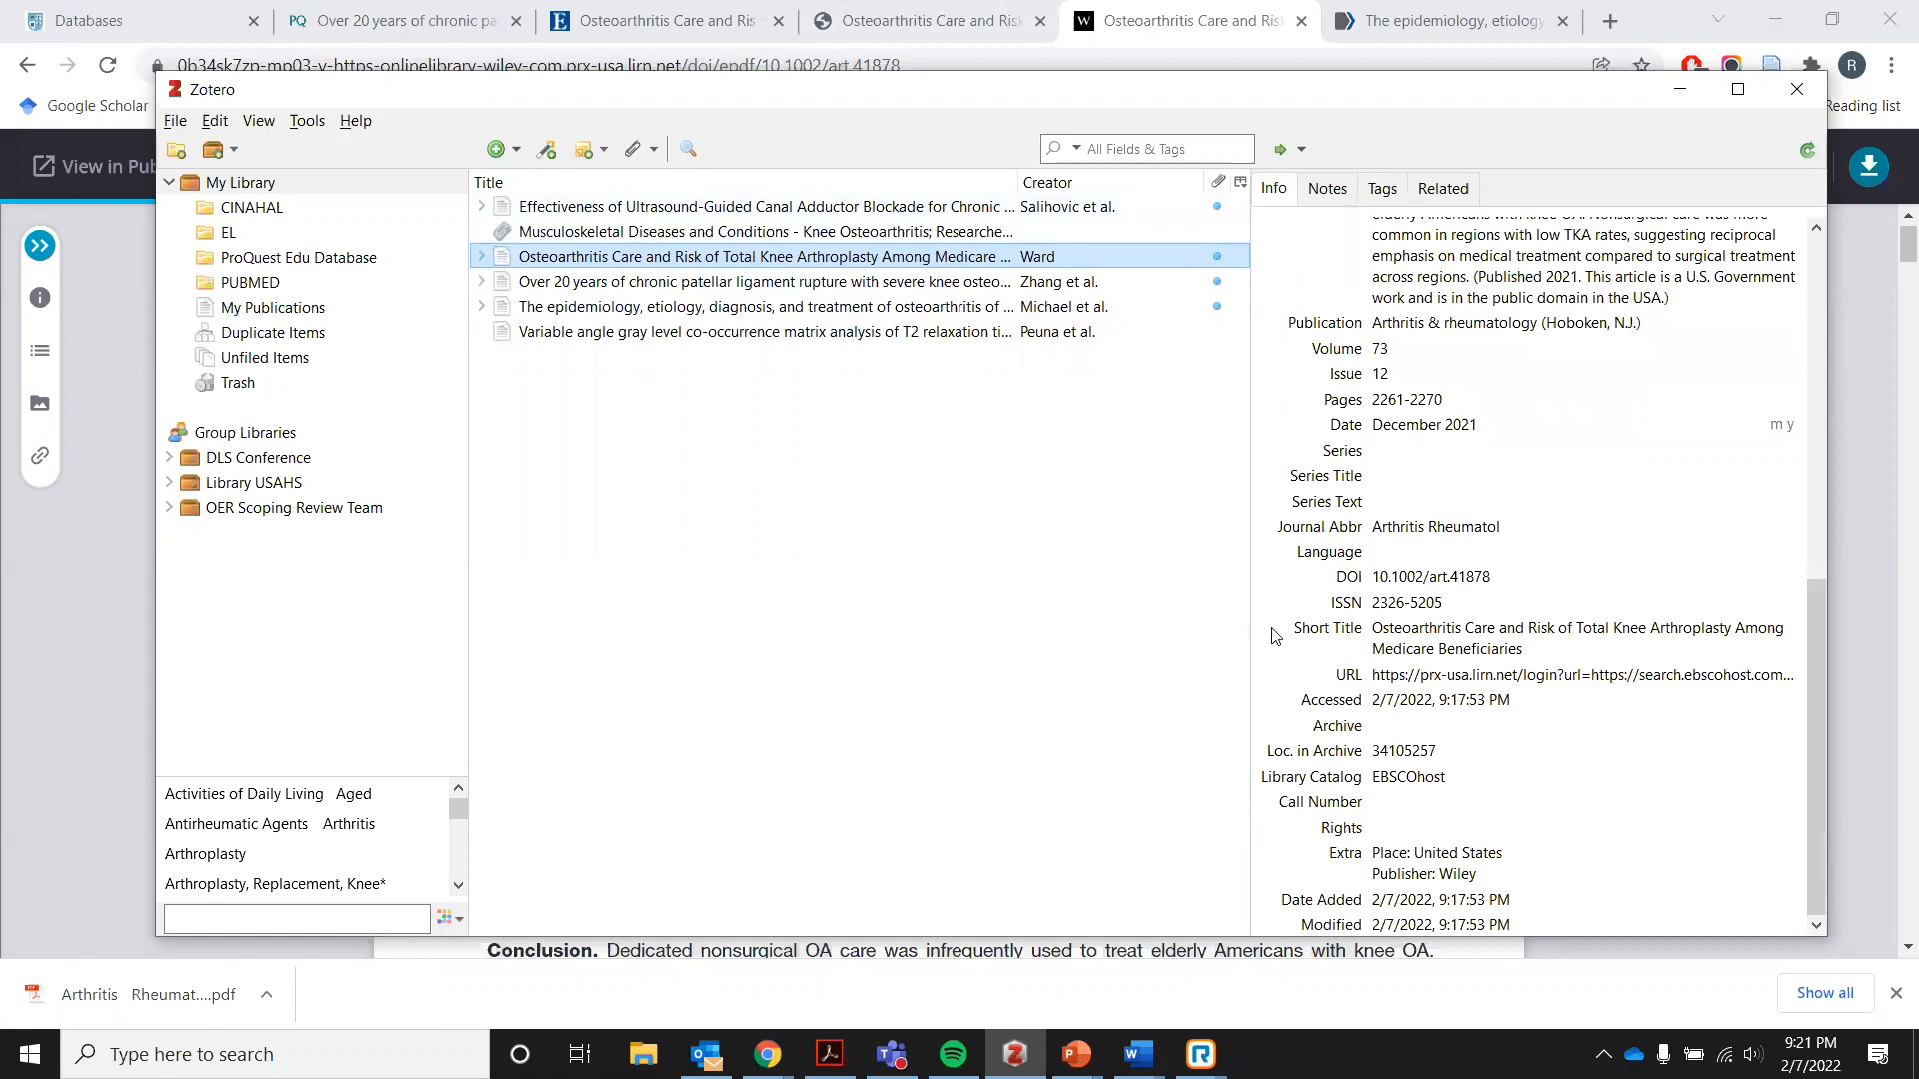
scroll(1369, 562, "up", 10)
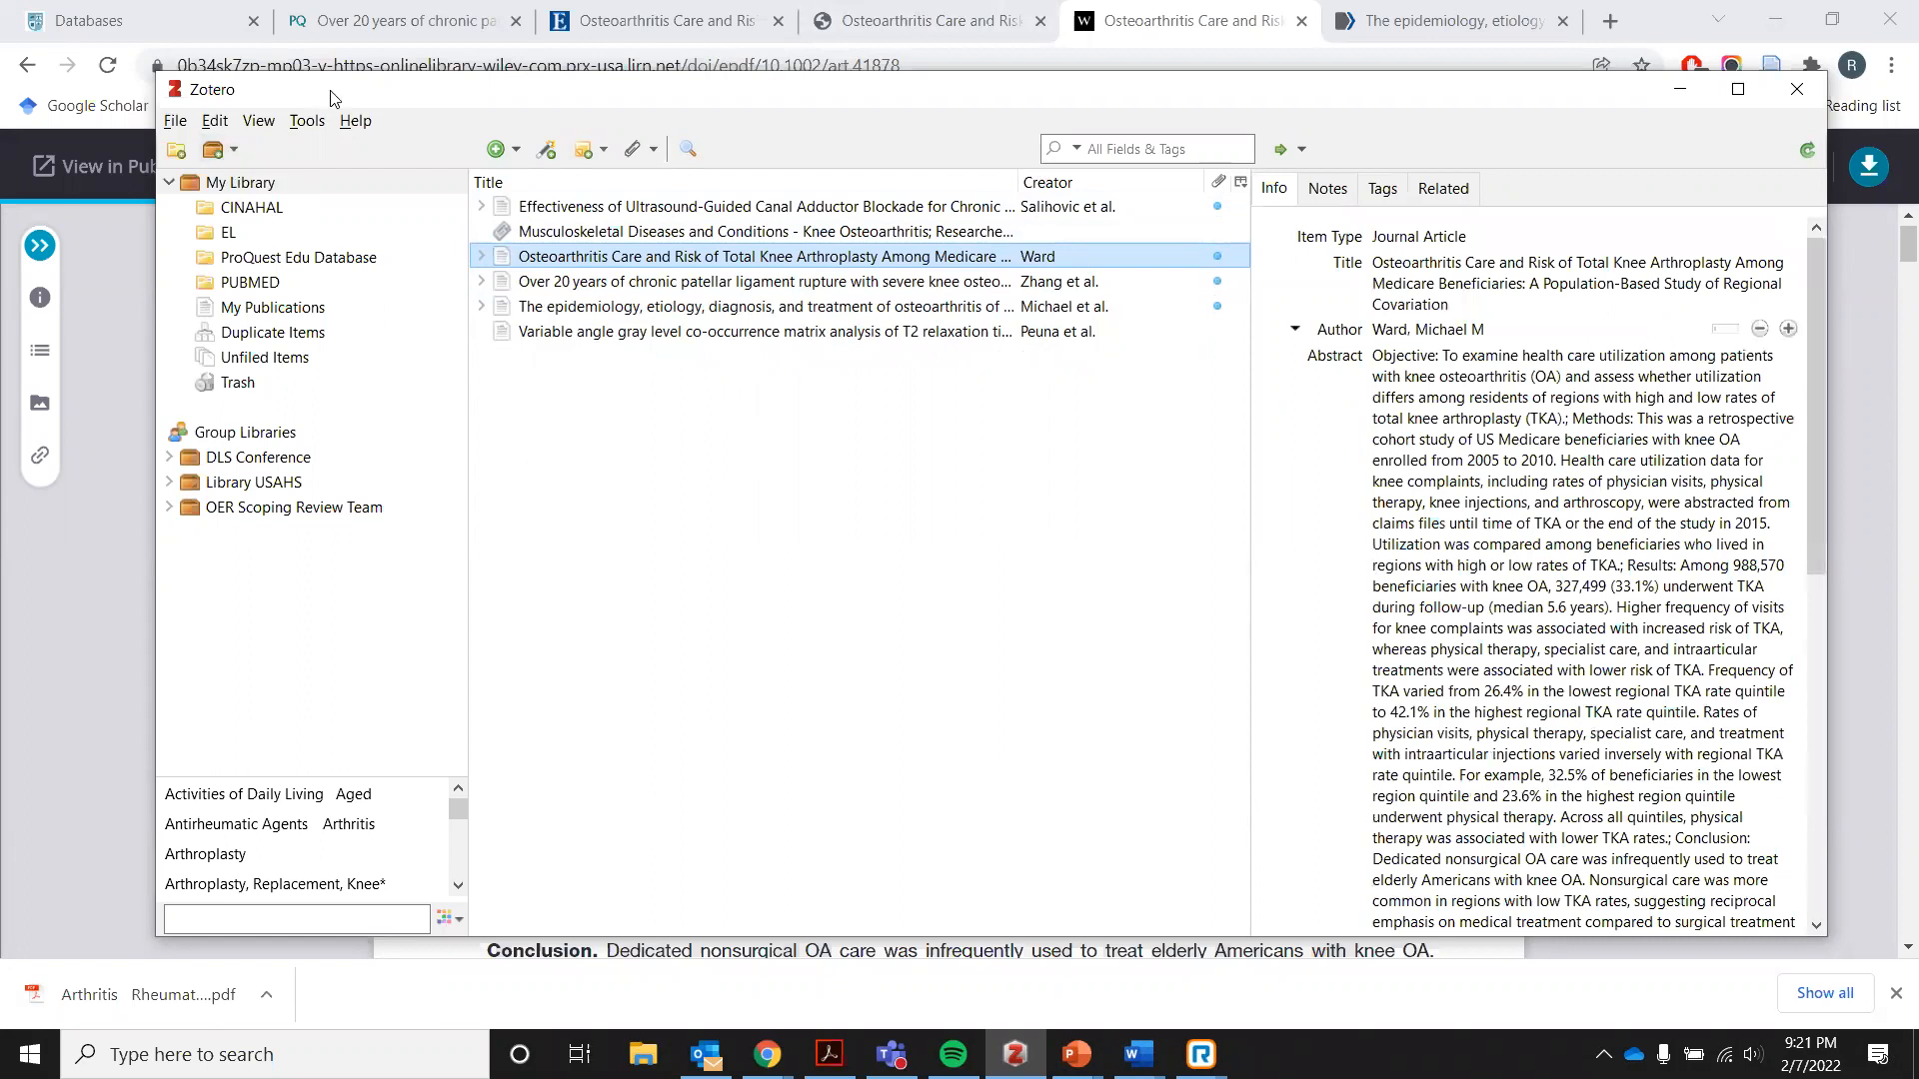
Maximize the Zotero window and add the Total Knee Arthroplasty article from My Library to the CINAHAL collection.
left_click_drag(325, 90, 314, 82)
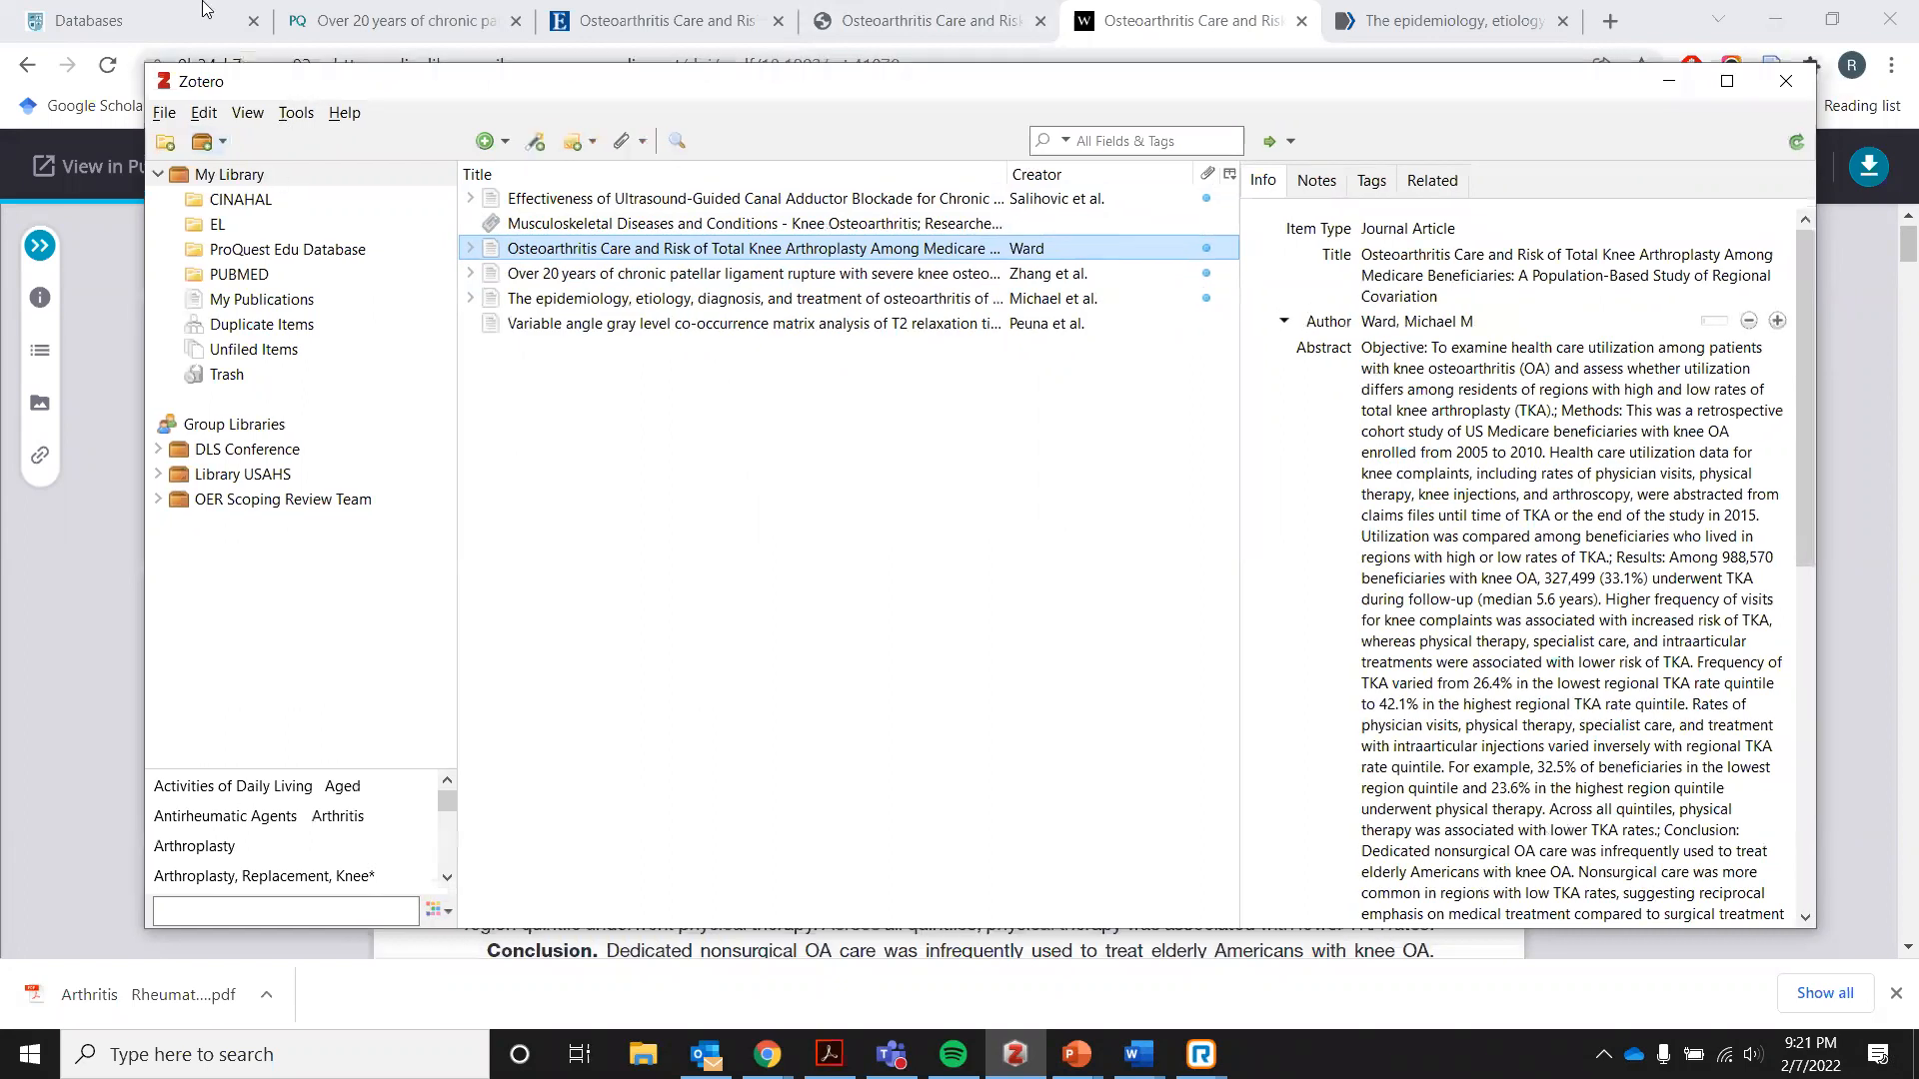
left_click(1726, 80)
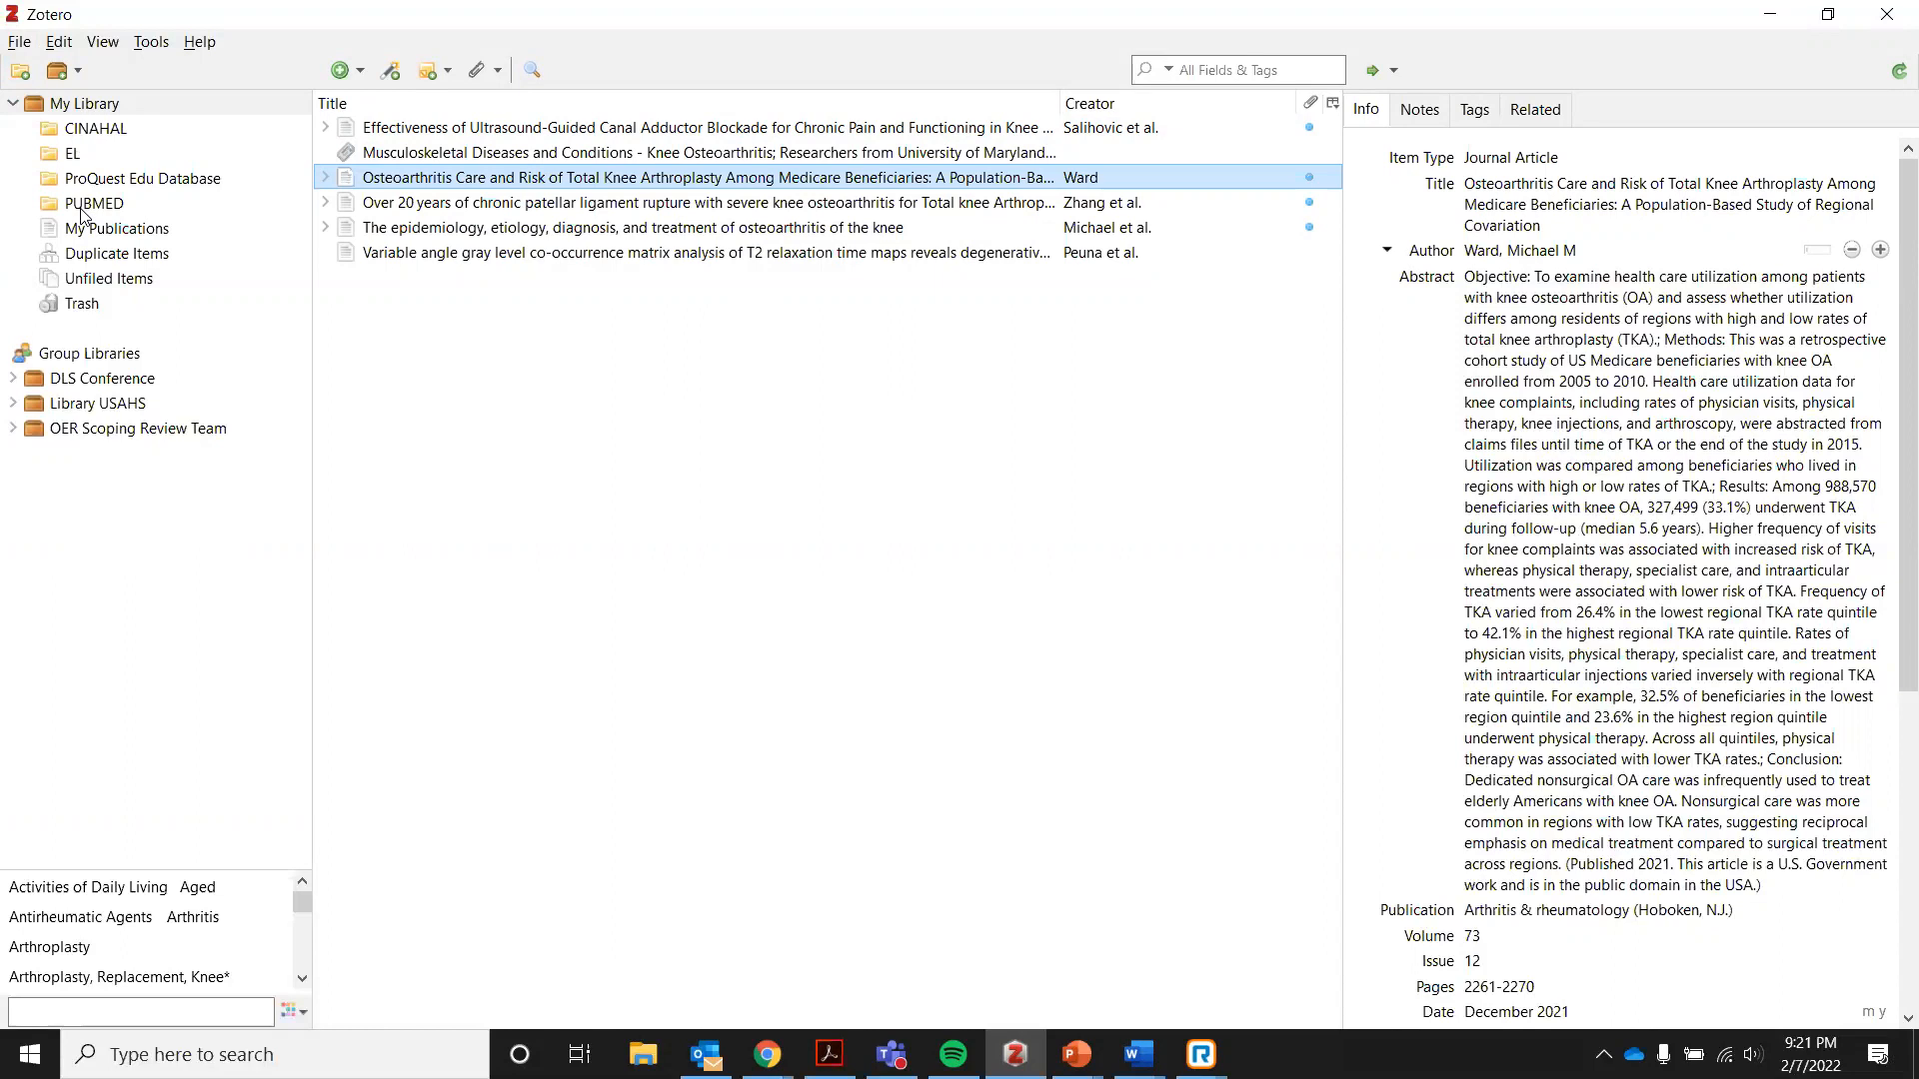
left_click(152, 107)
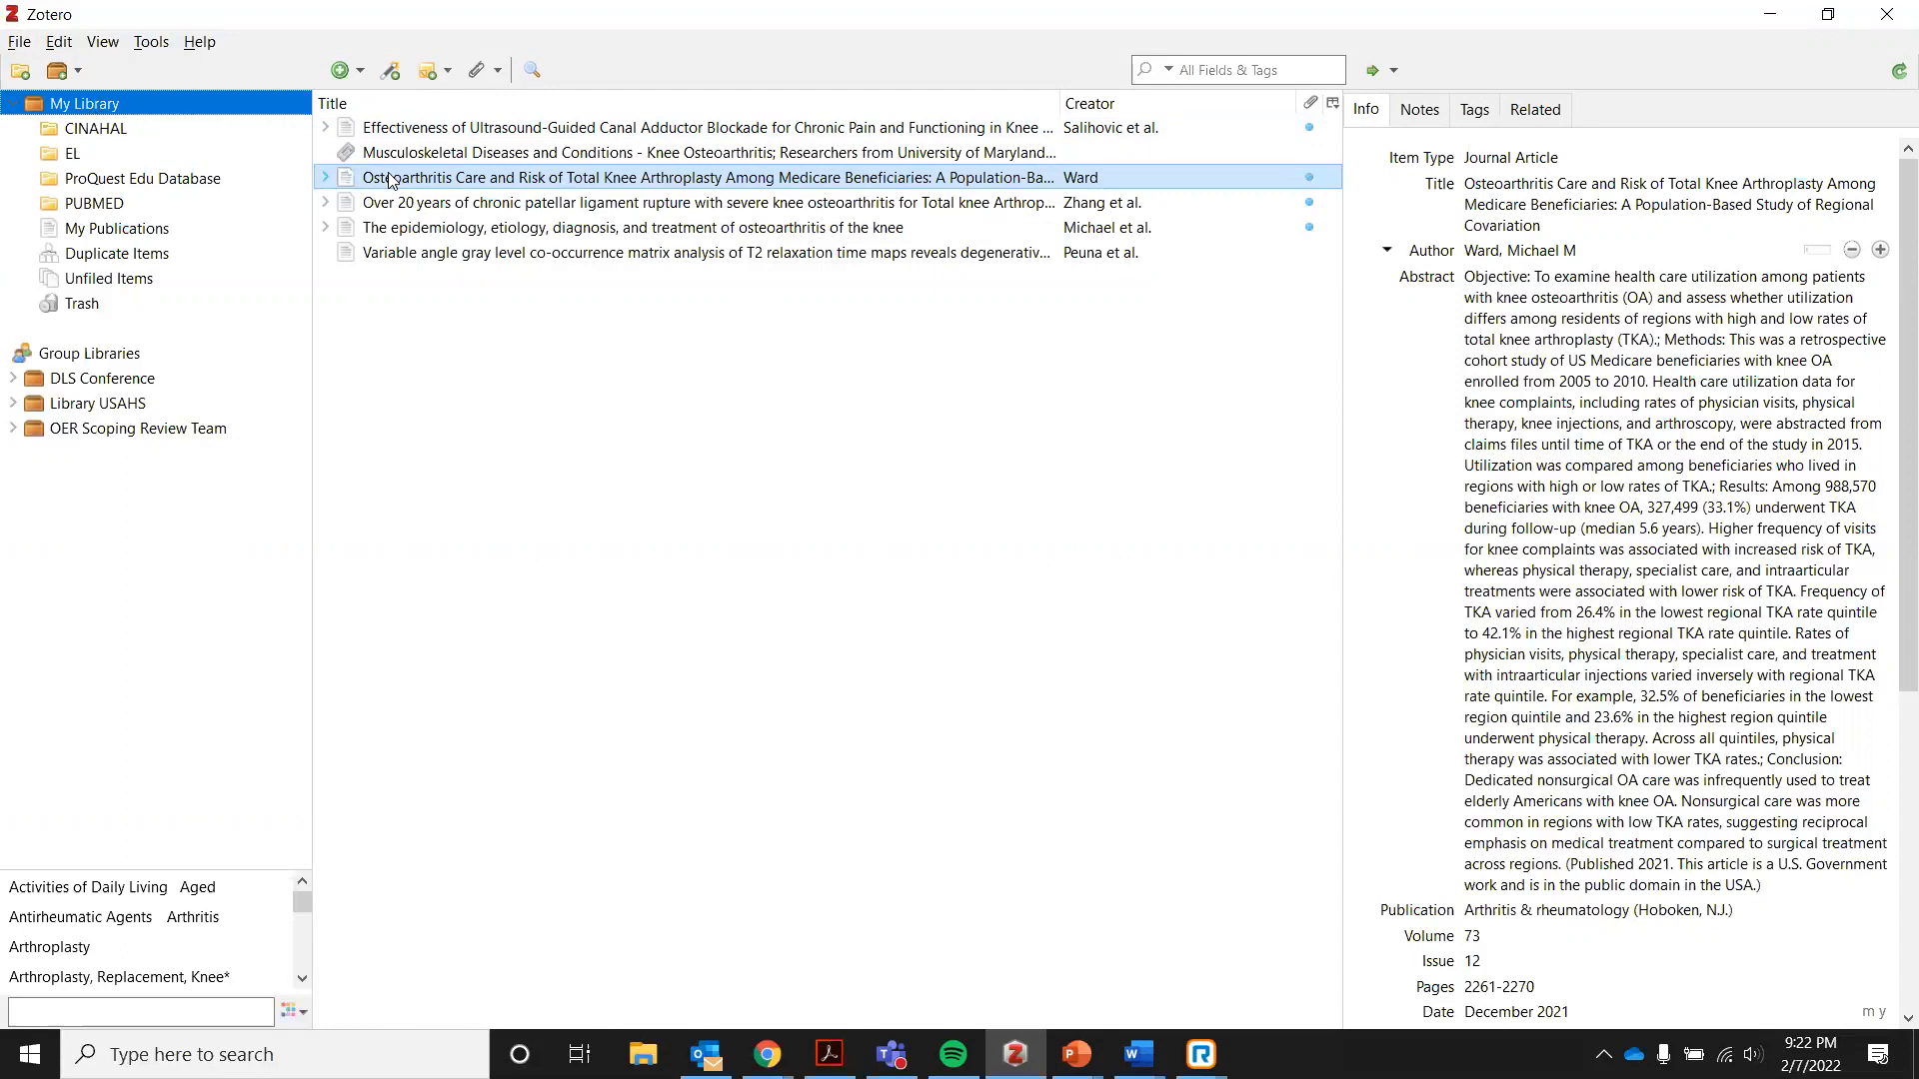
left_click_drag(390, 180, 124, 133)
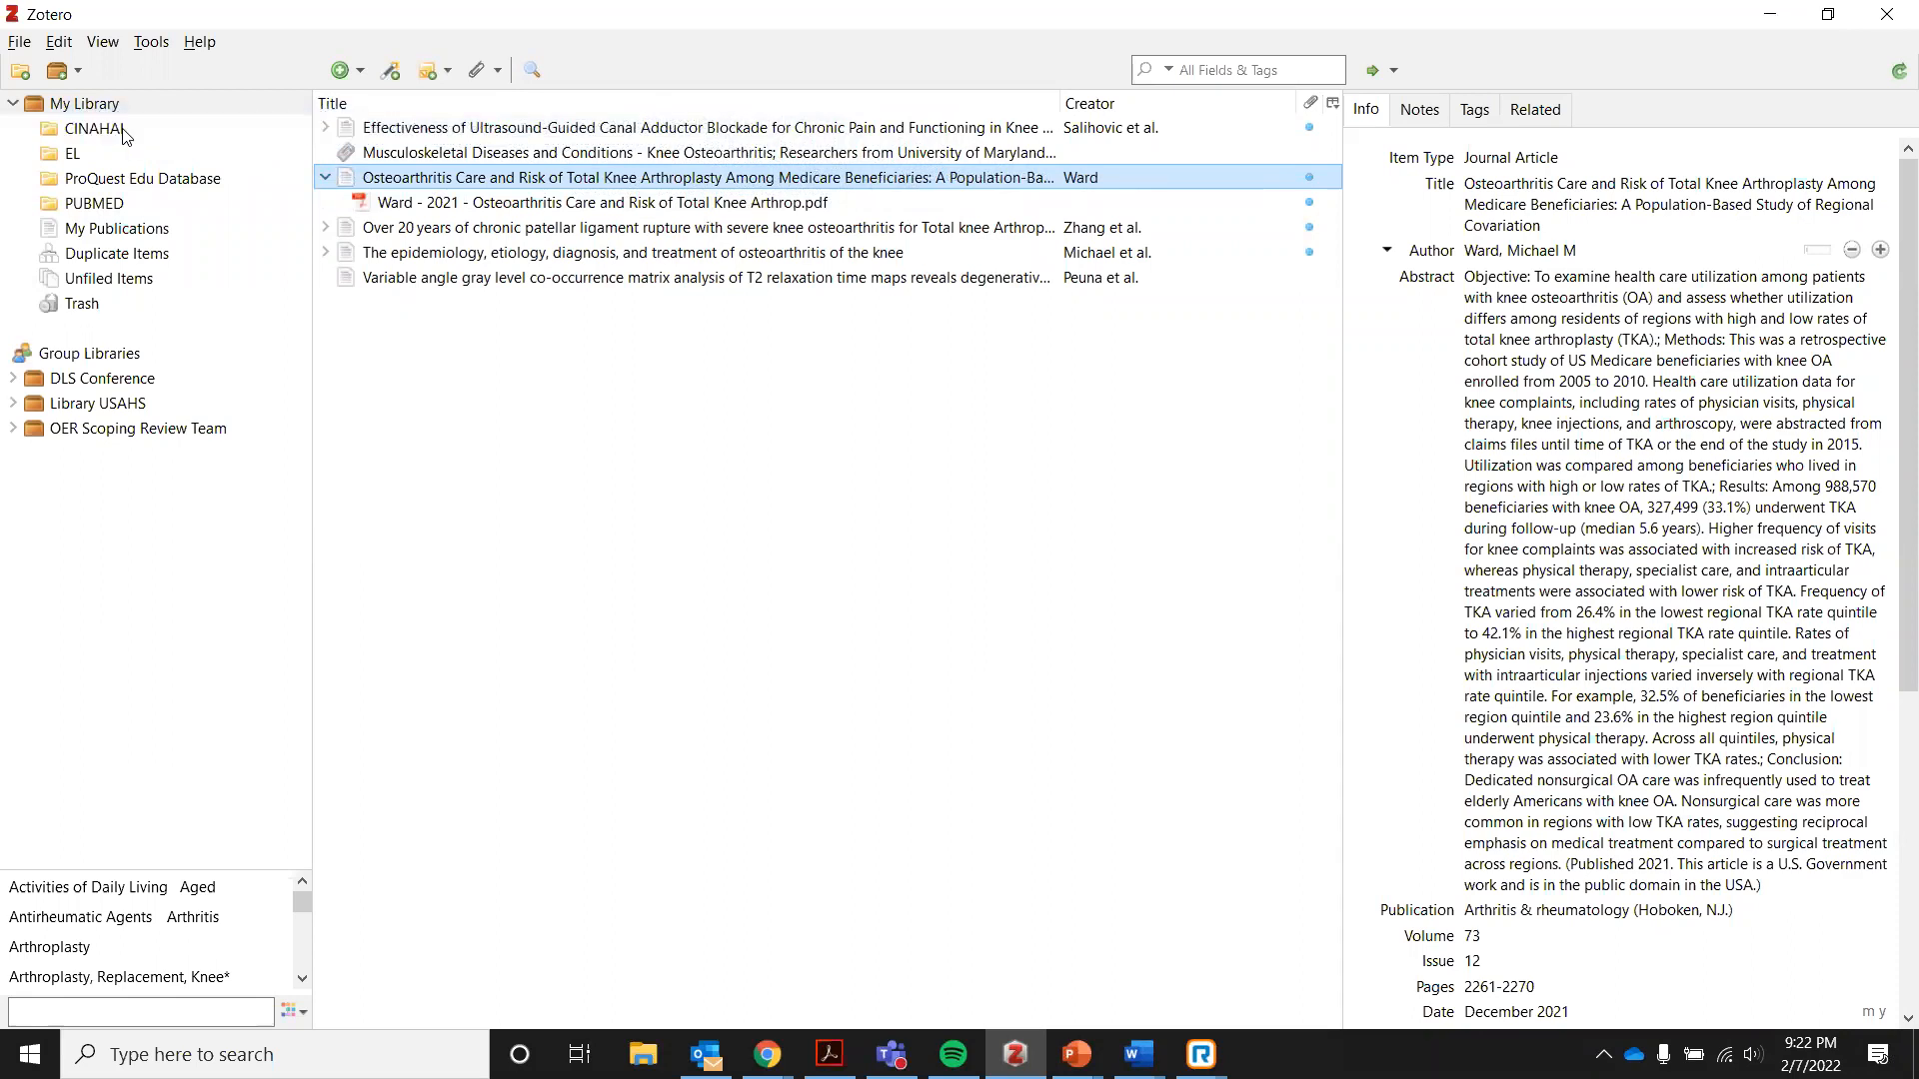
Check the contents of the CINAHAL collection, and return to My Library.
left_click(123, 131)
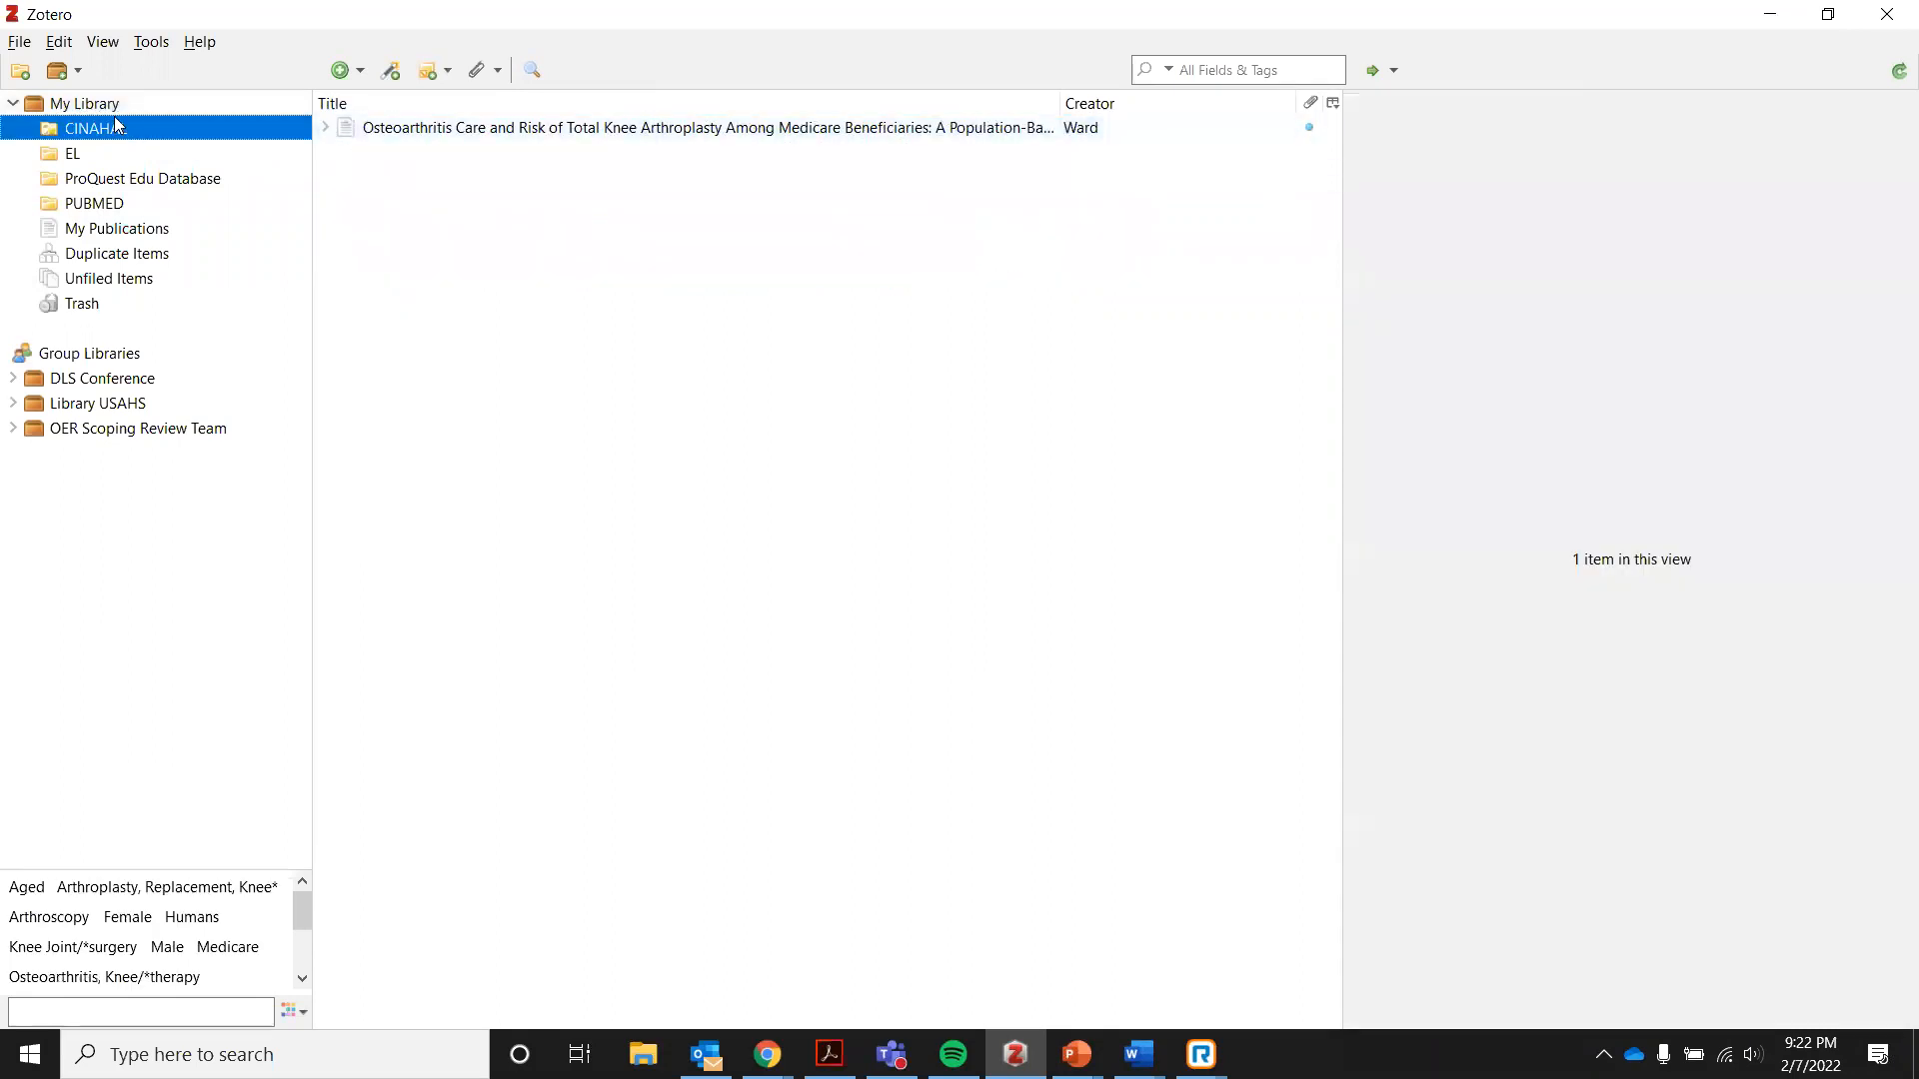
left_click(104, 102)
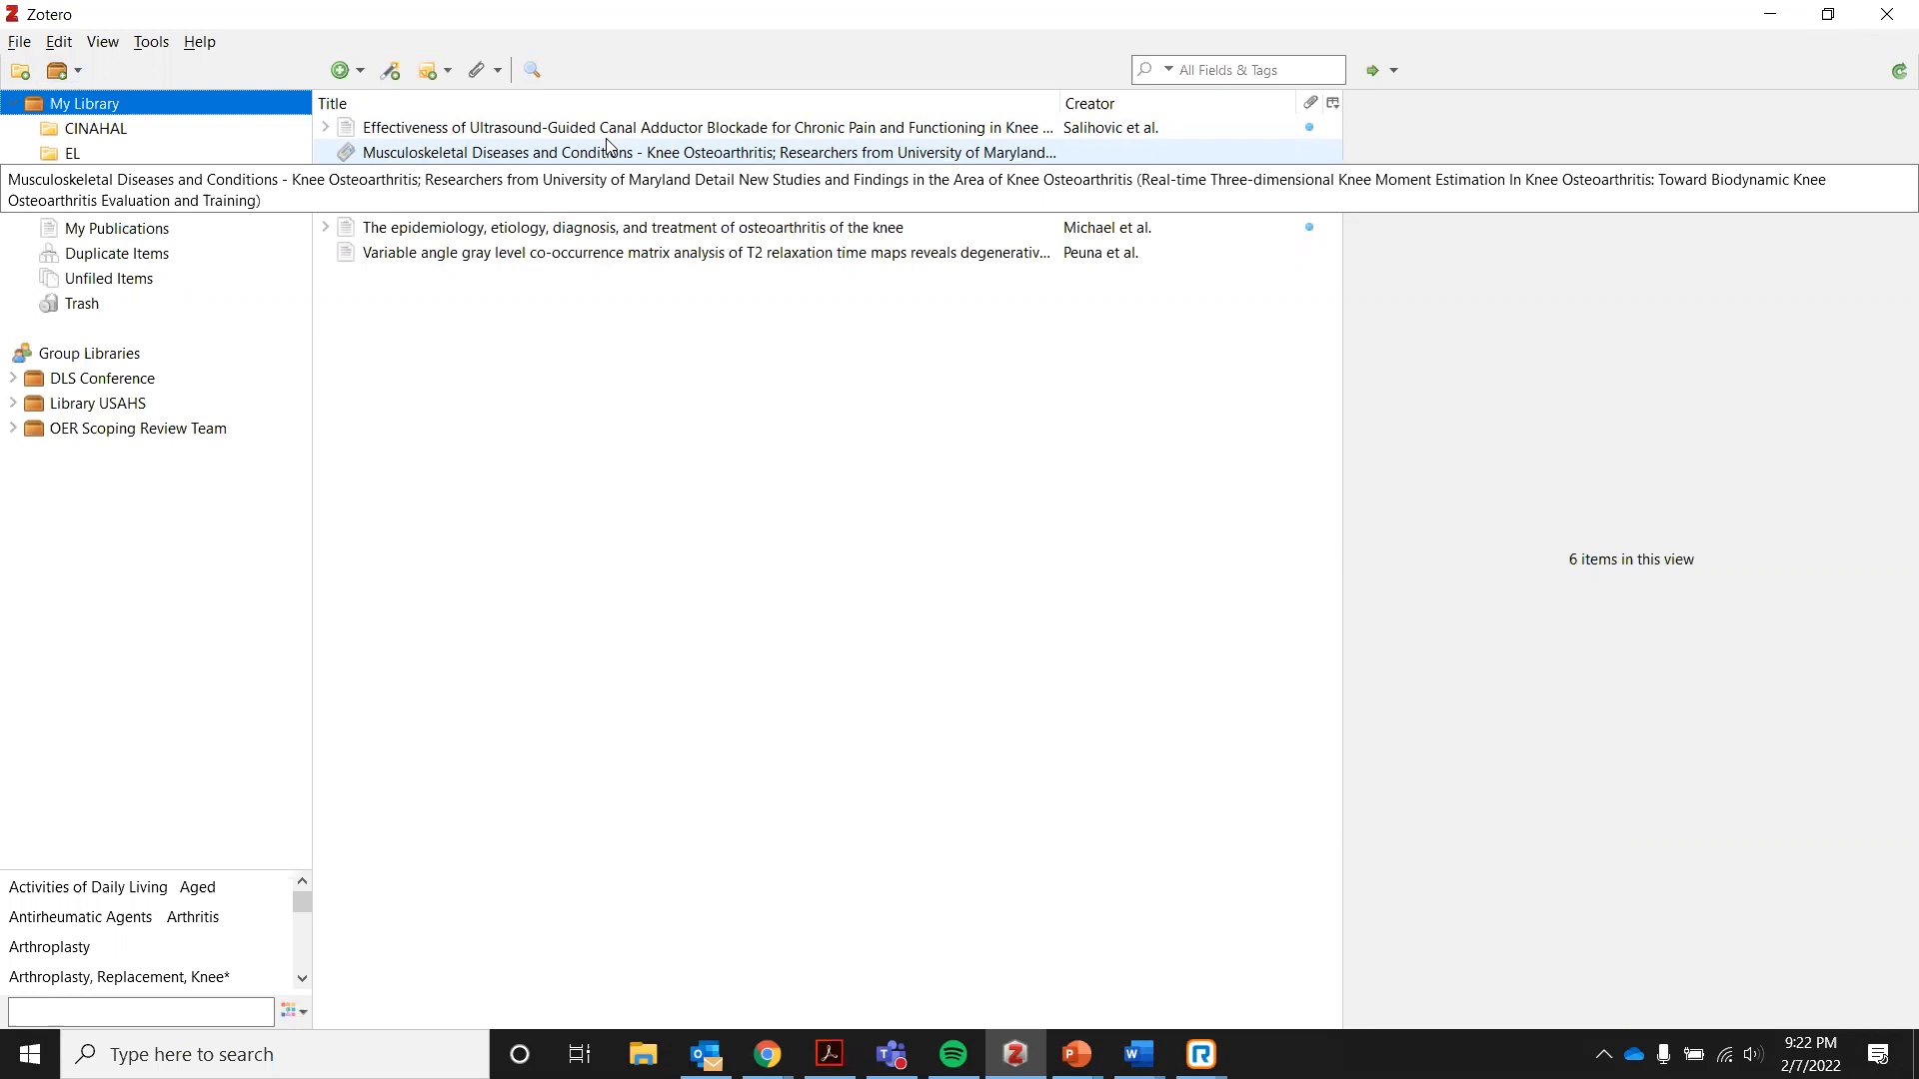
Switch to the blank Word document, maximize its window, and show the Zotero citation tools.
left_click(1139, 1054)
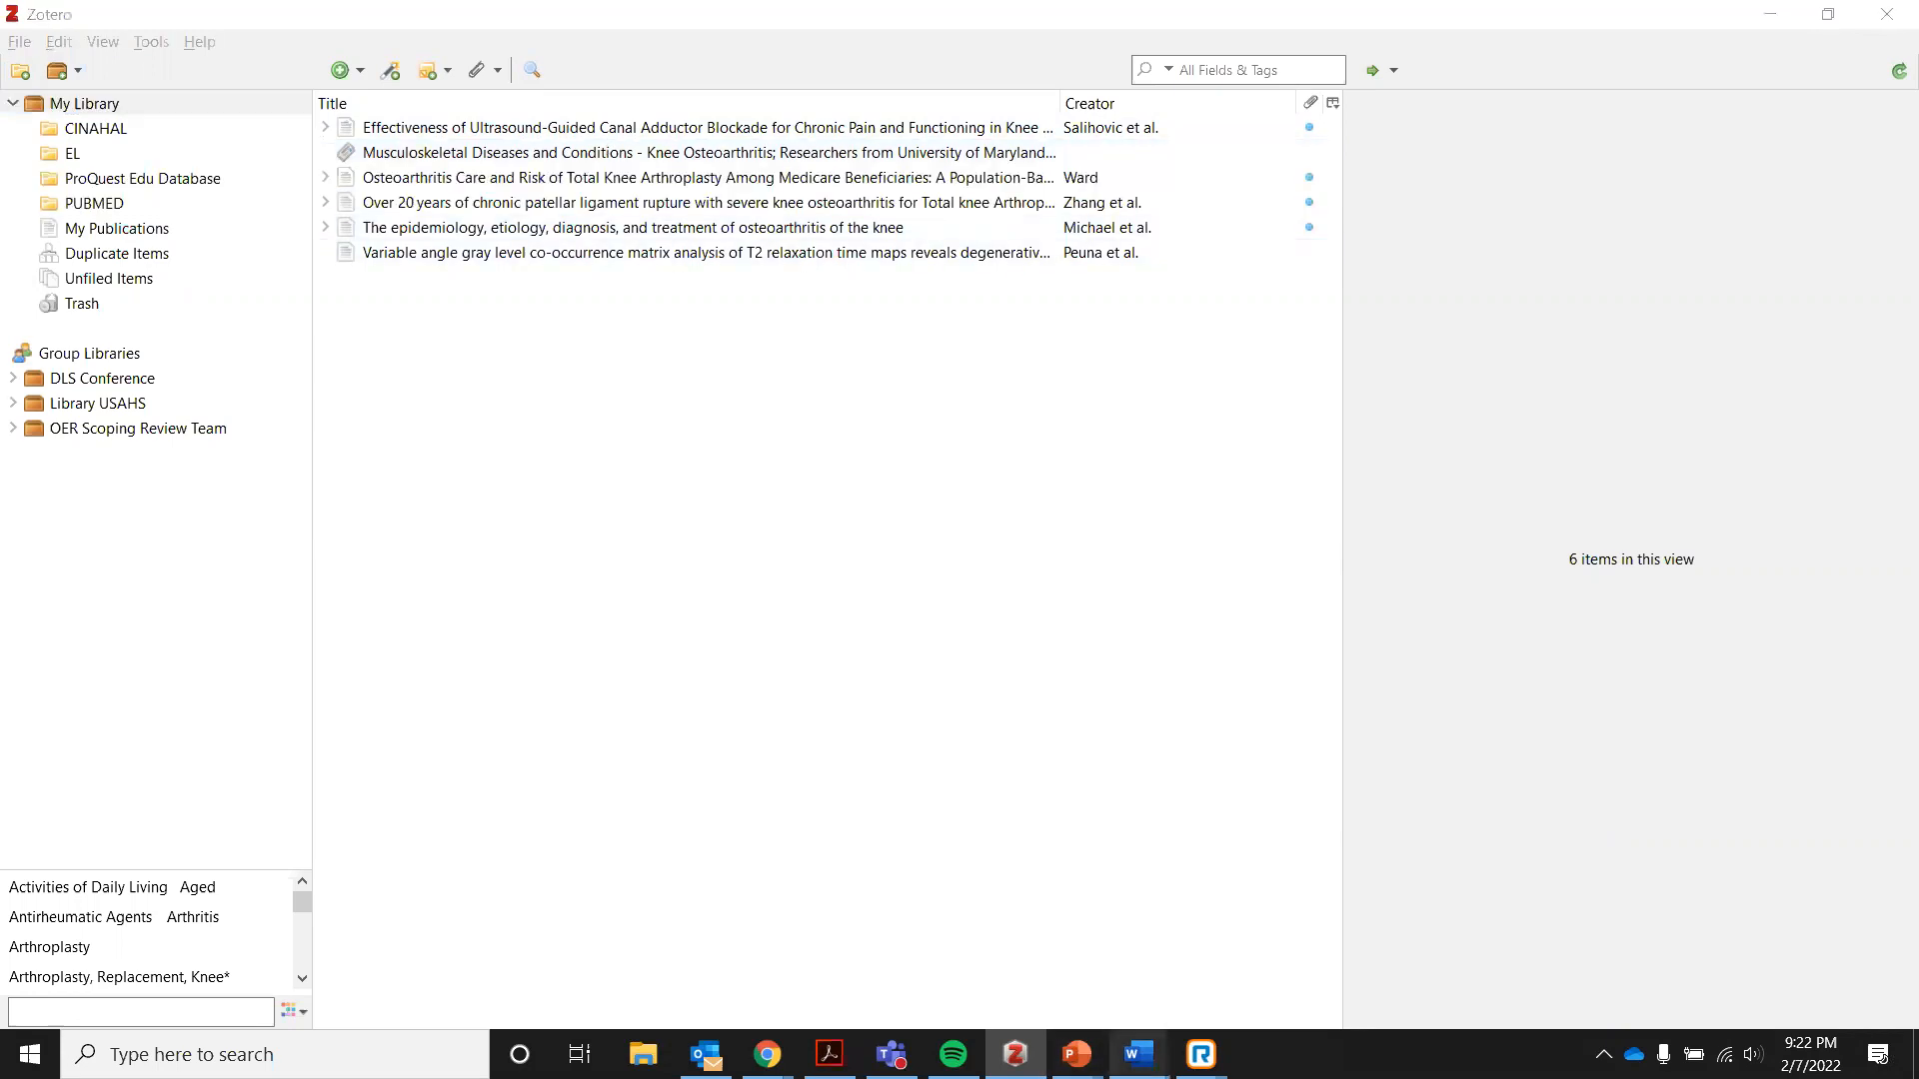
left_click(1220, 976)
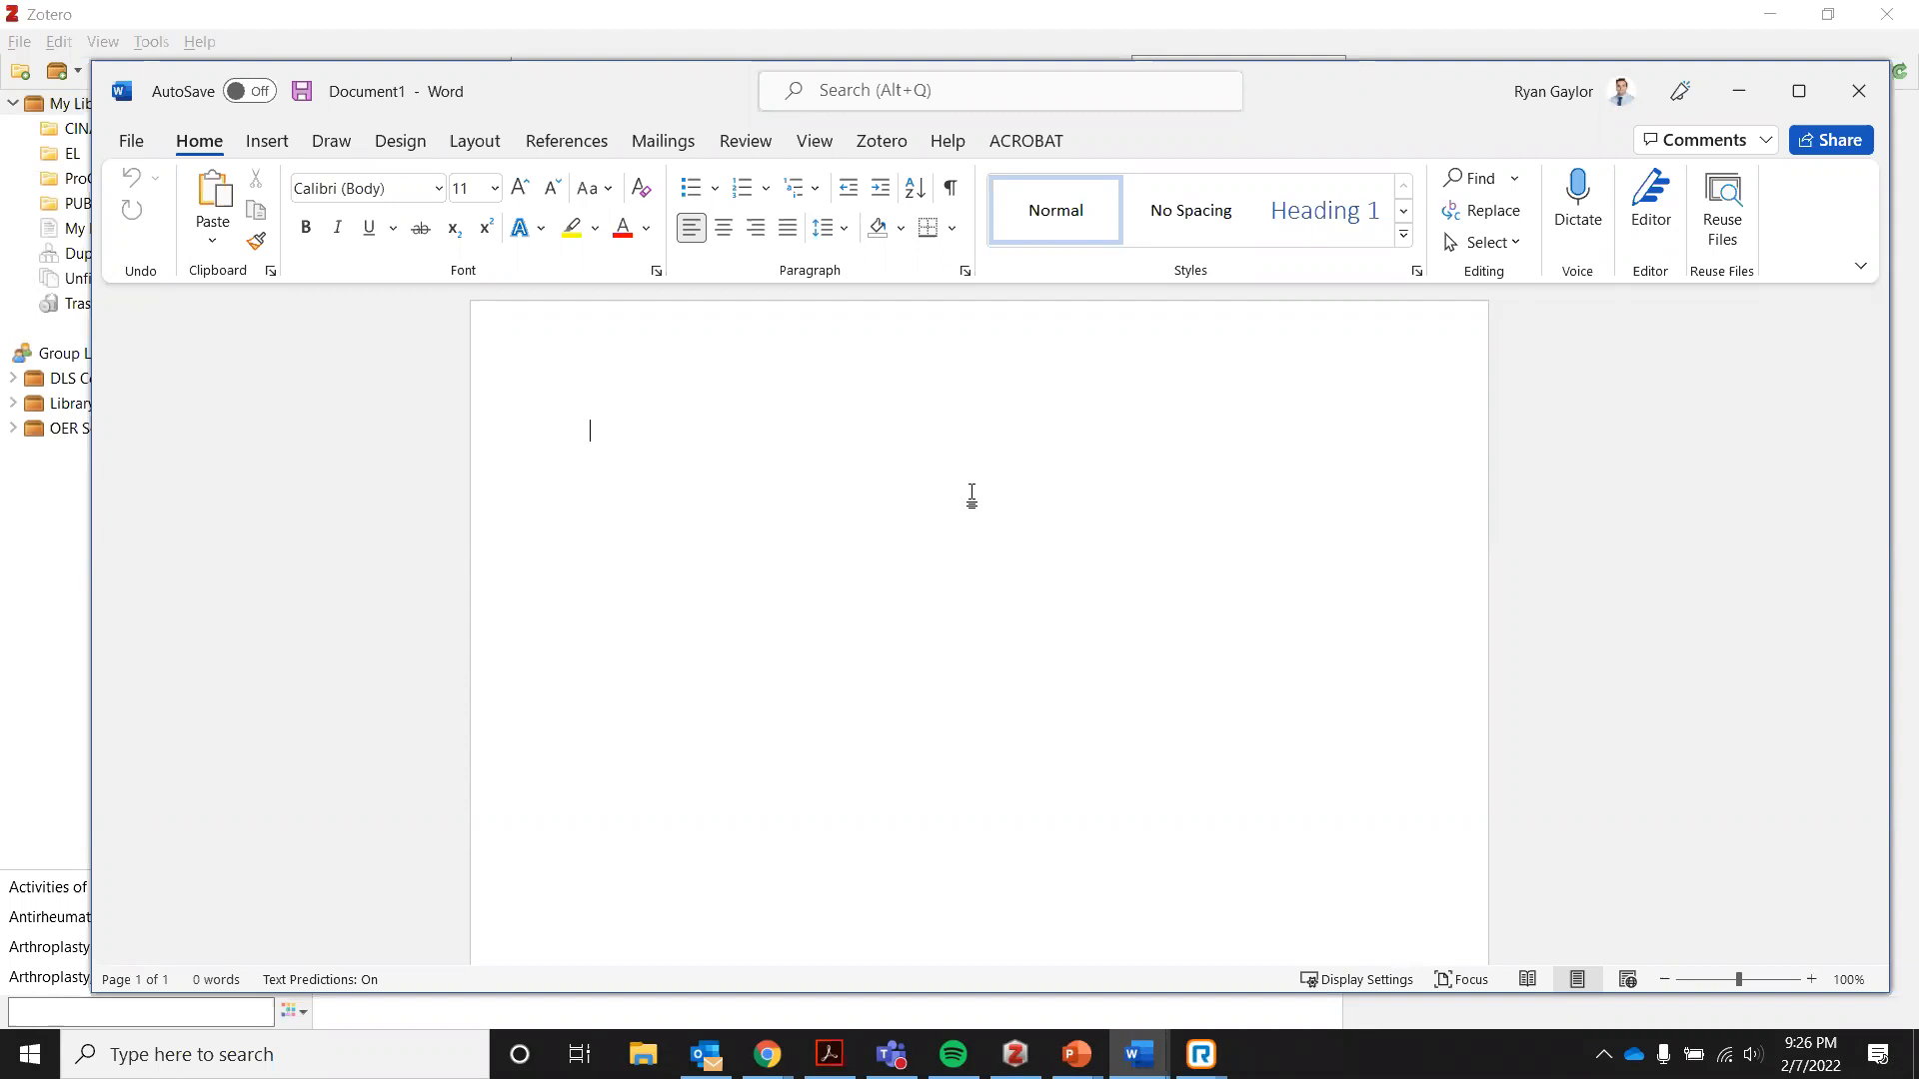
left_click(1800, 93)
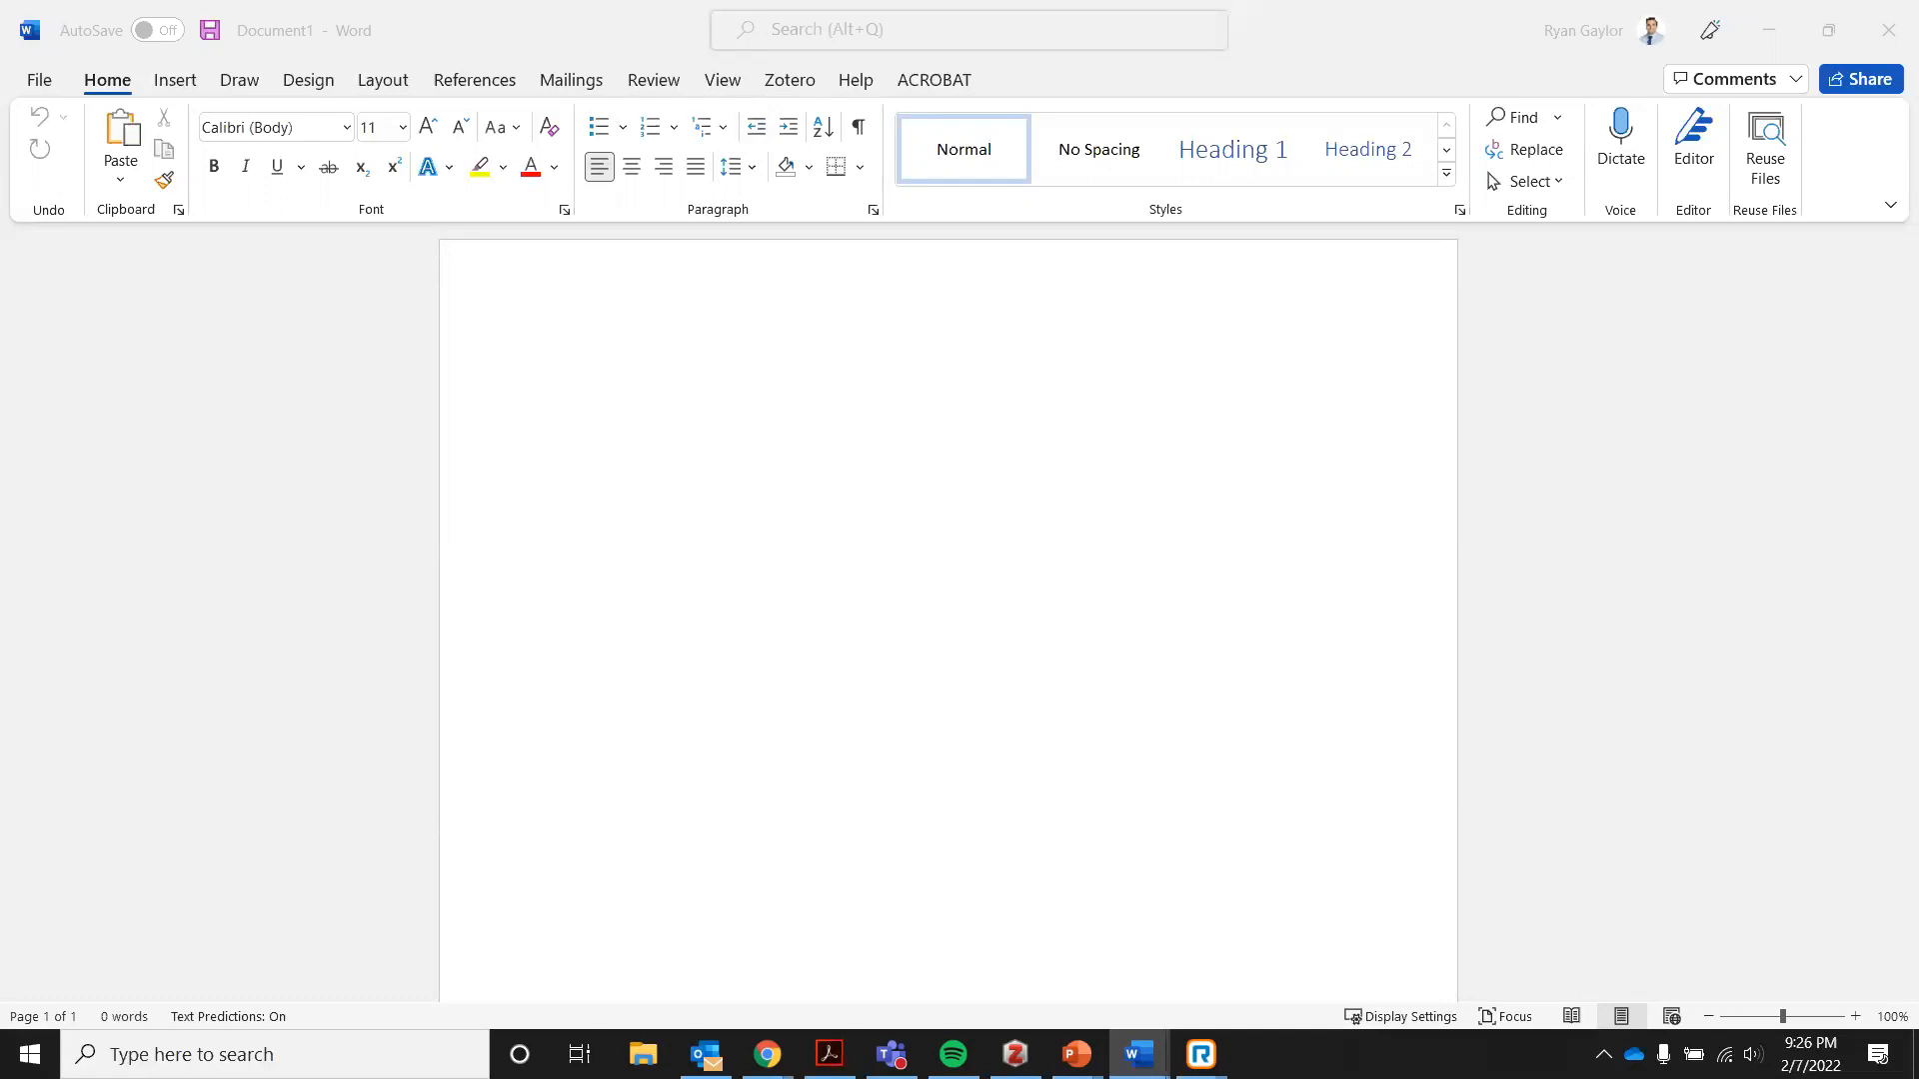
left_click(747, 354)
left_click(787, 82)
left_click(787, 82)
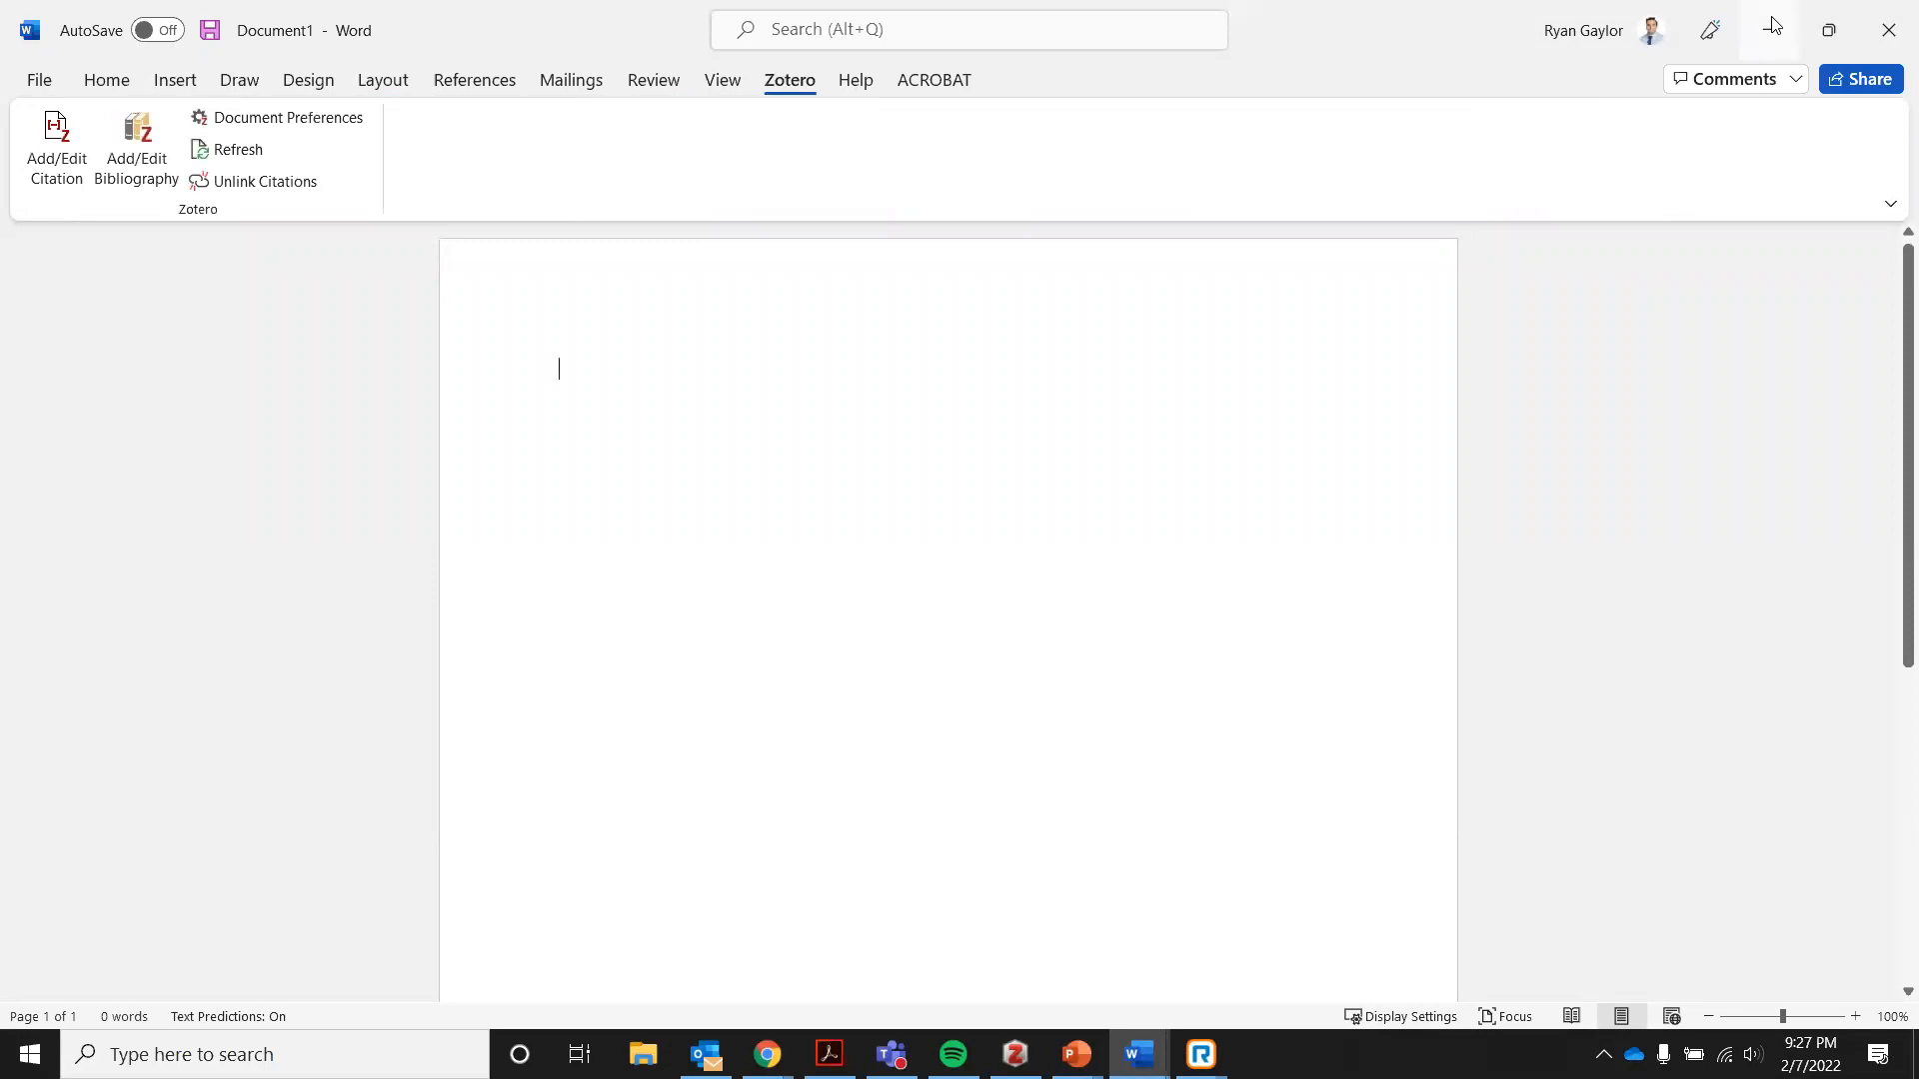
Minimize Word and review the installed extensions in Zotero's Add-ons Manager, closing it when finished.
left_click(1772, 24)
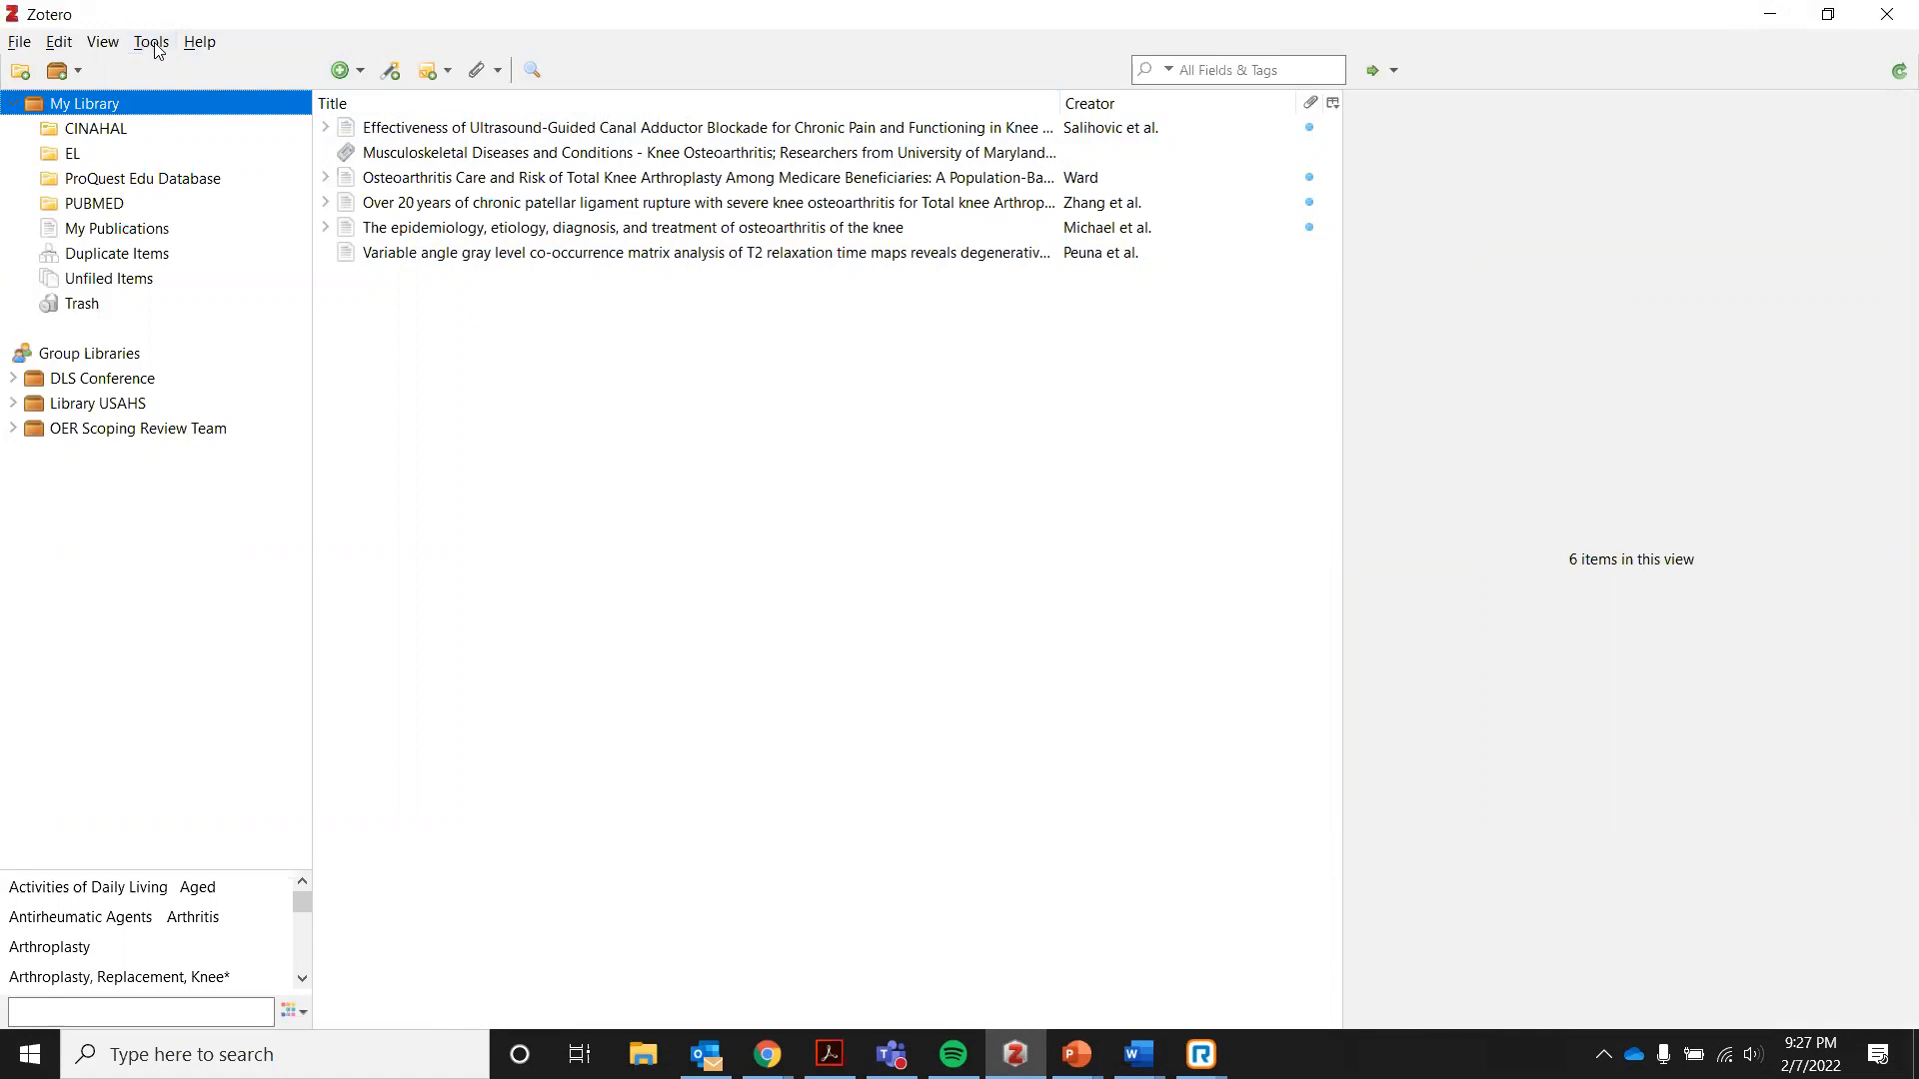
left_click(155, 41)
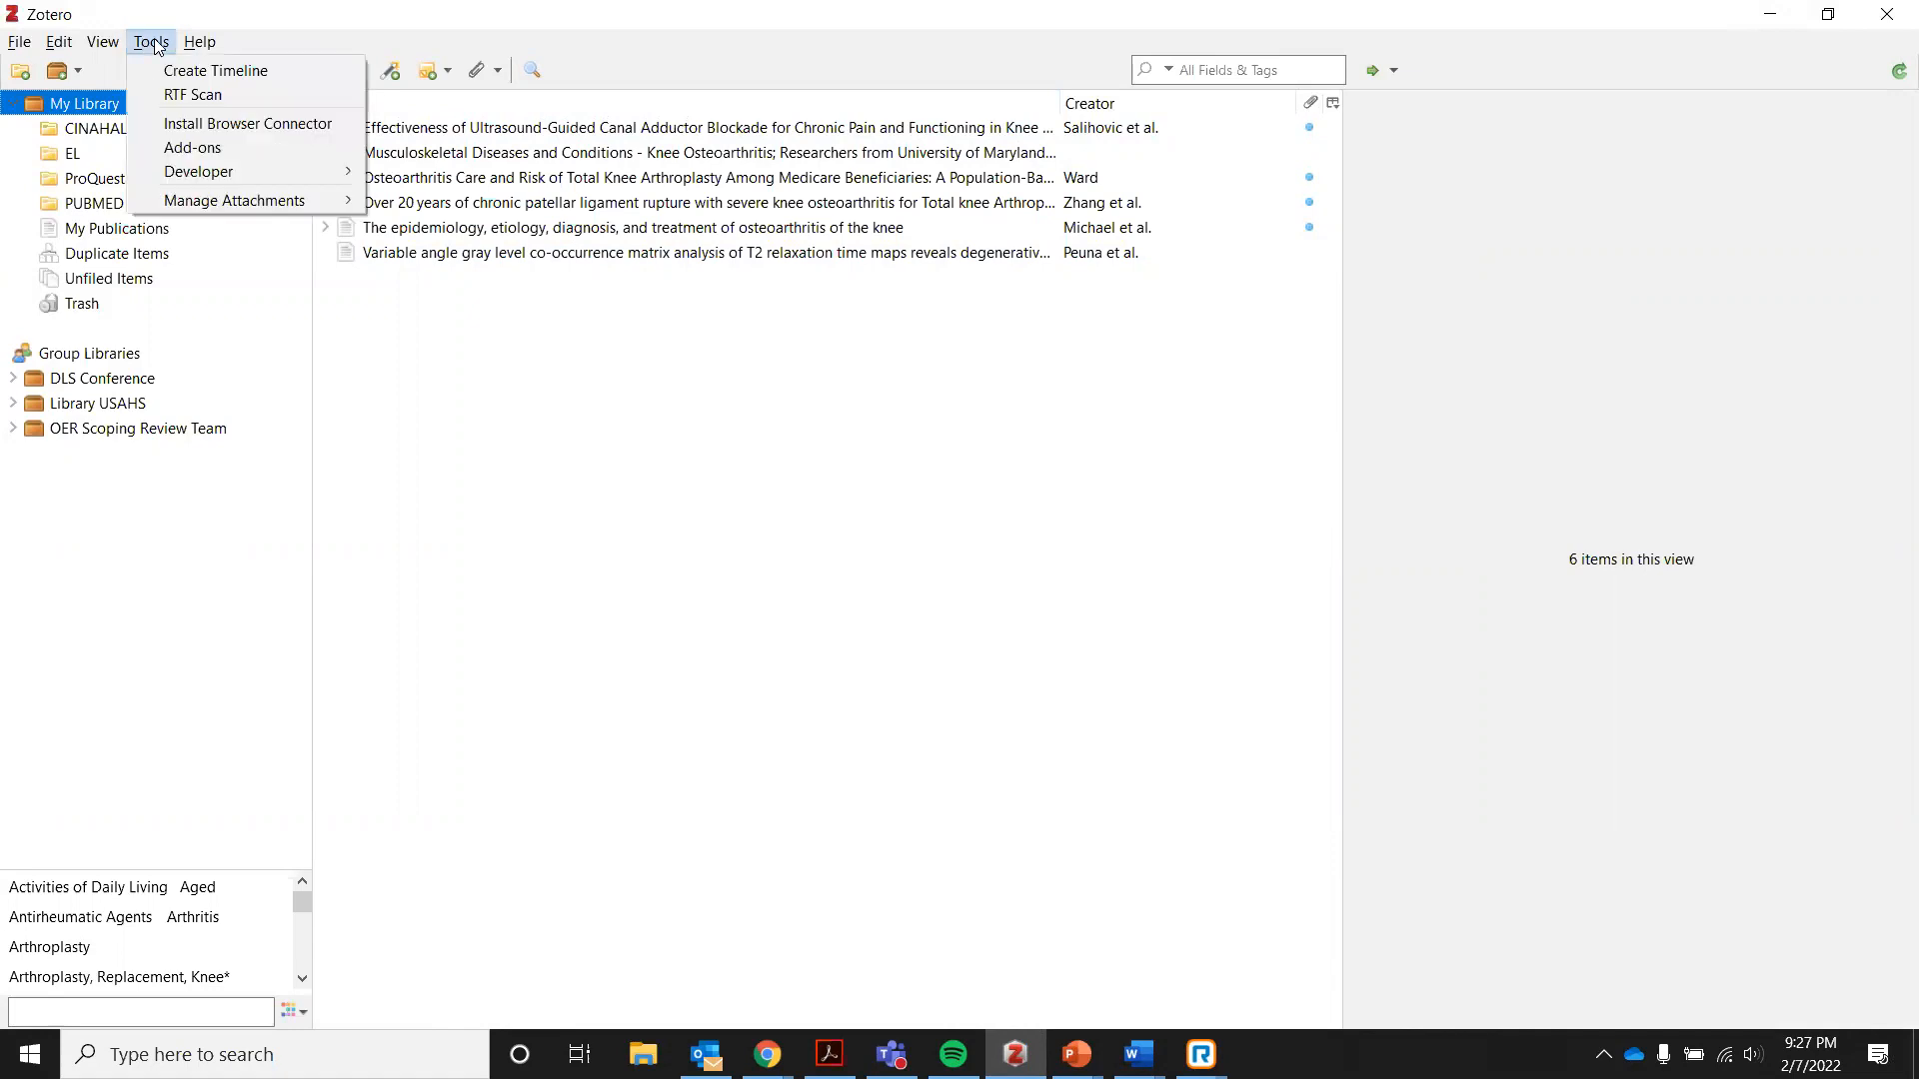
left_click(195, 151)
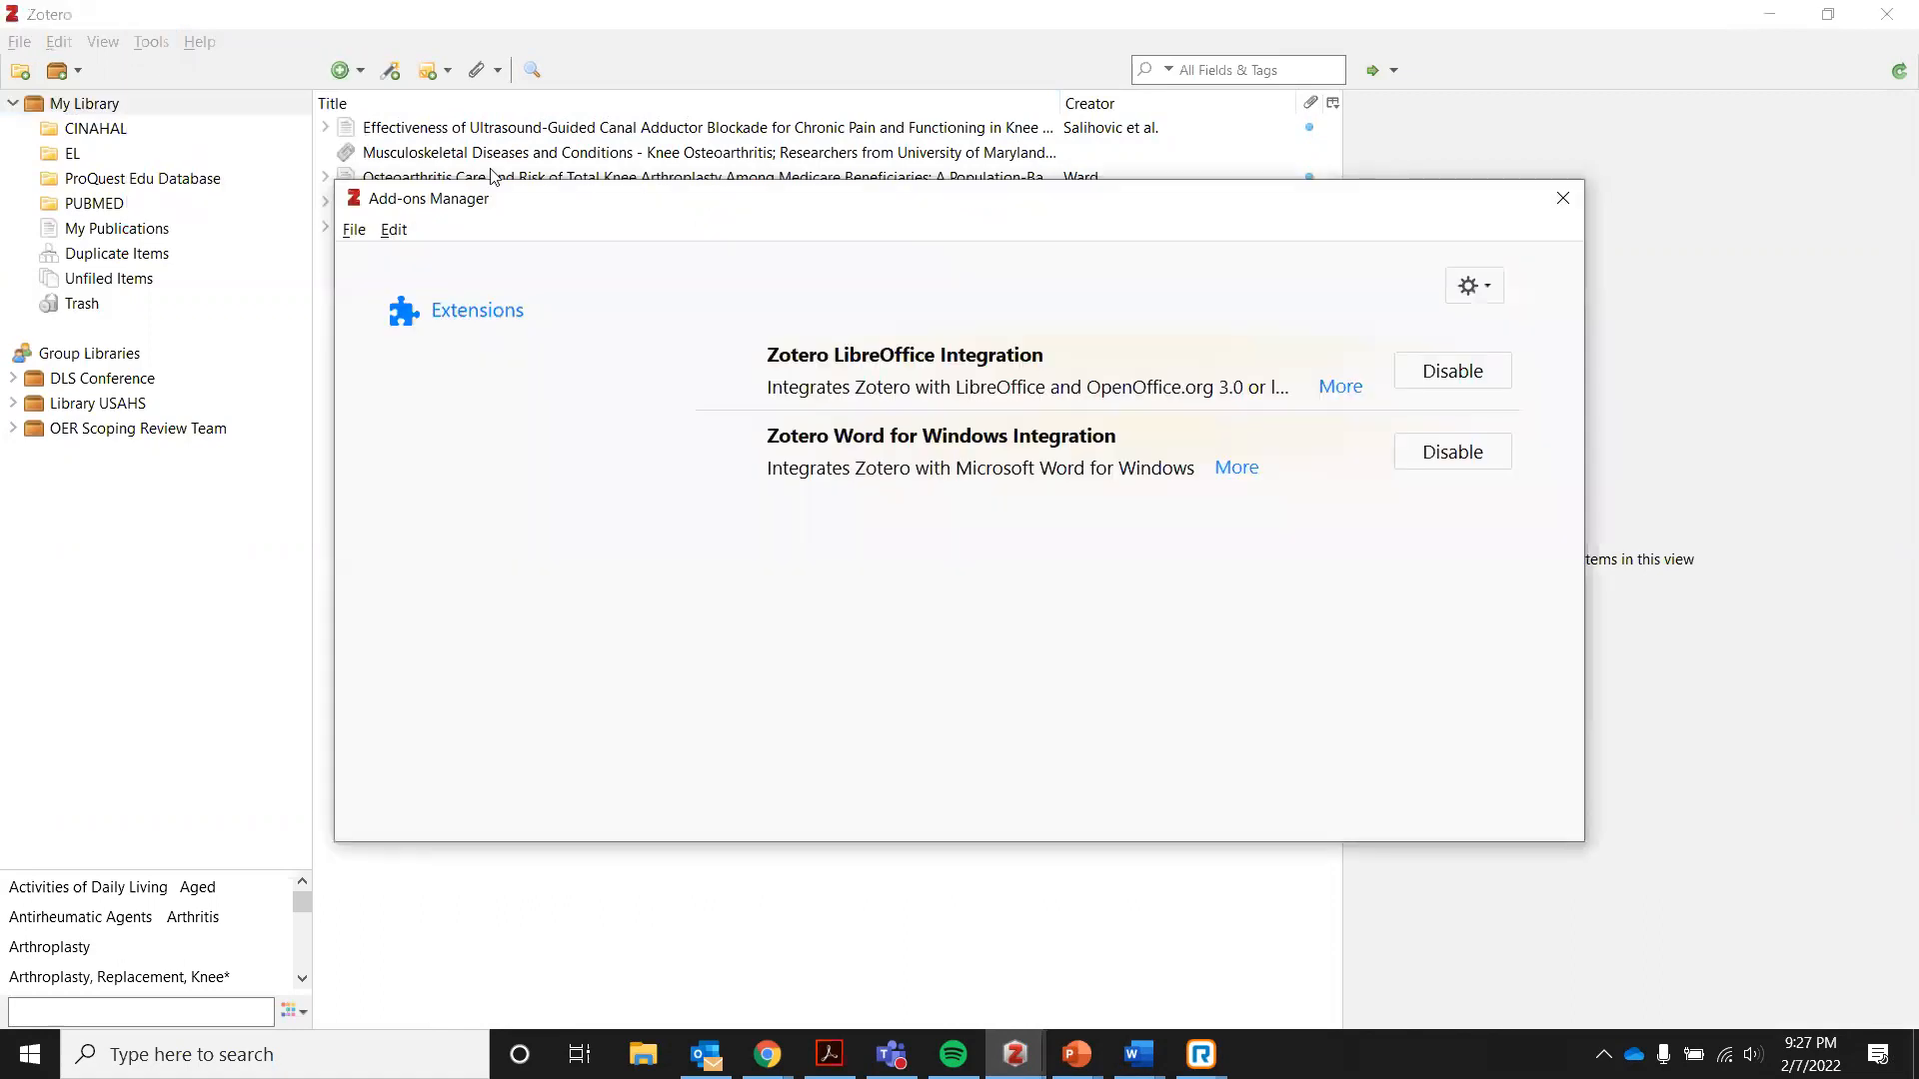
left_click(1564, 198)
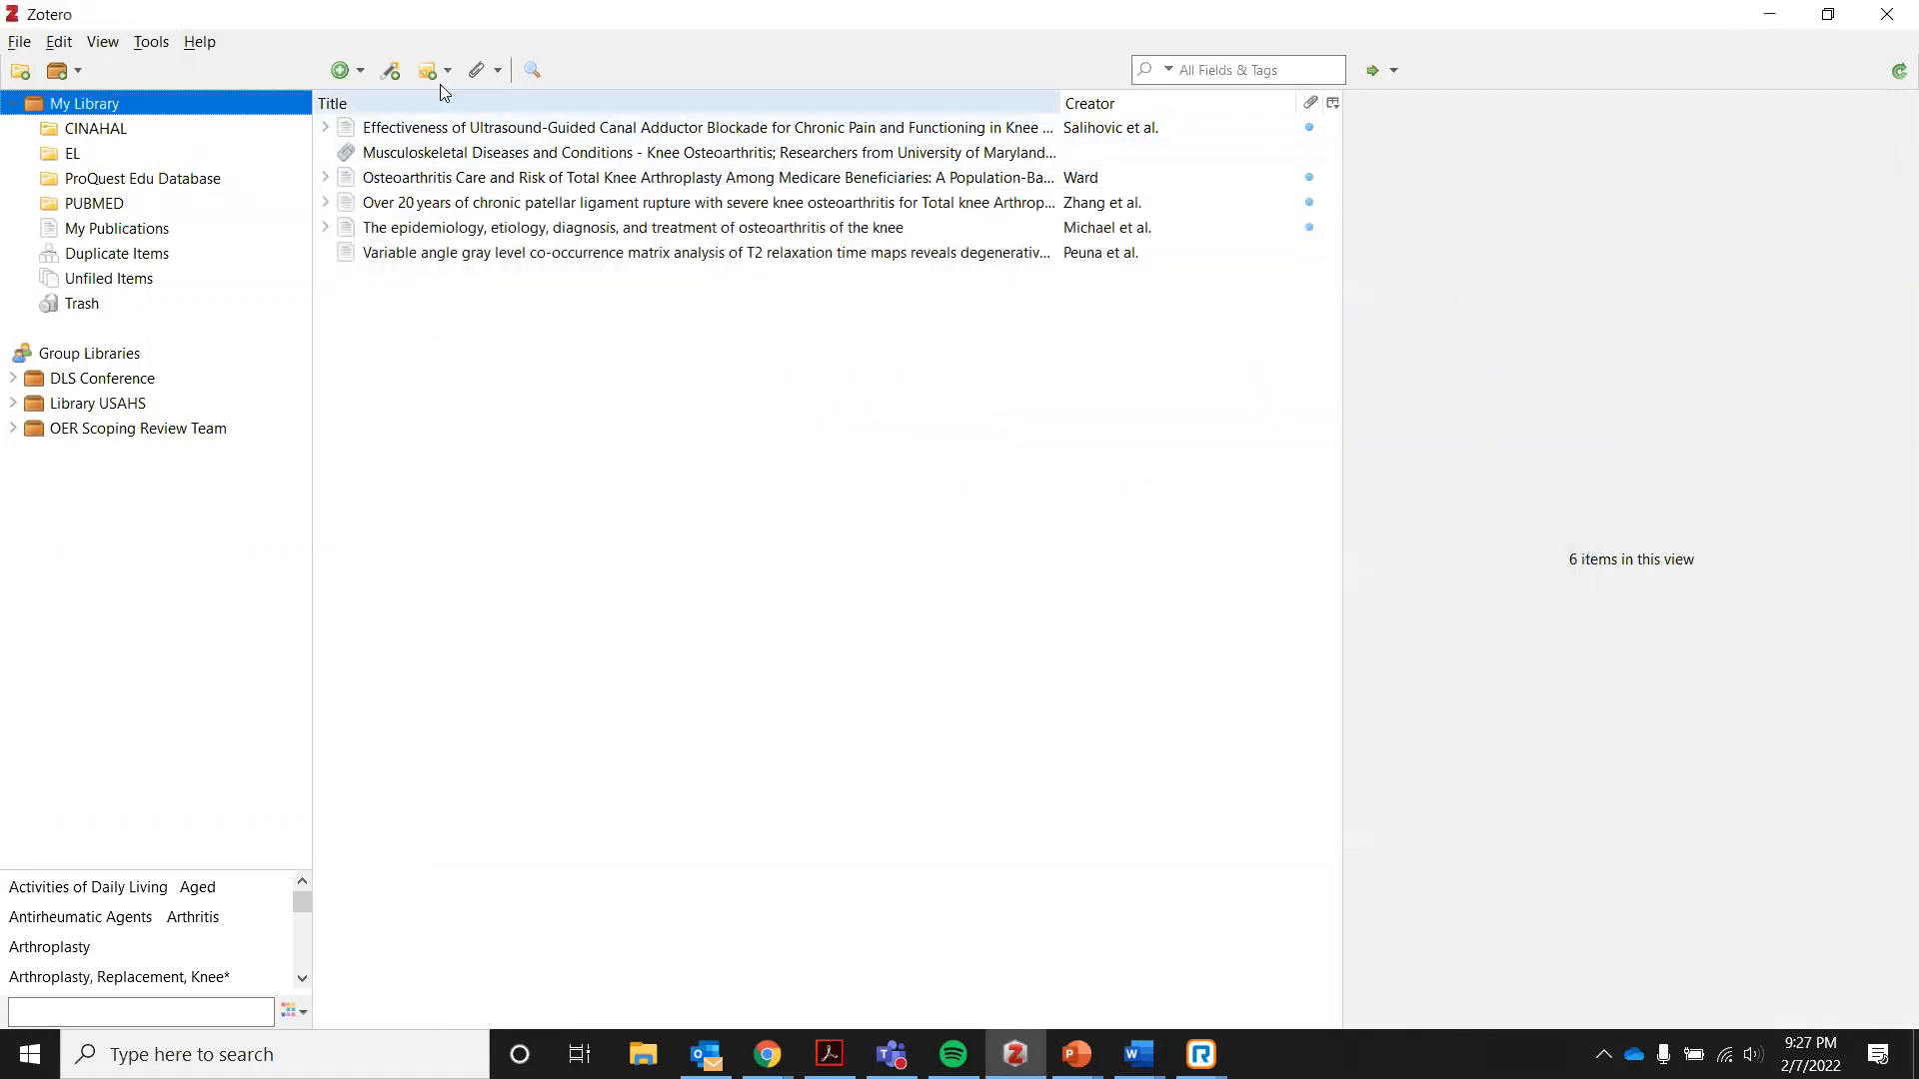
Examine the citation styles and word processor add-in options in Zotero's Cite preferences, and accept the preferences.
left_click(157, 46)
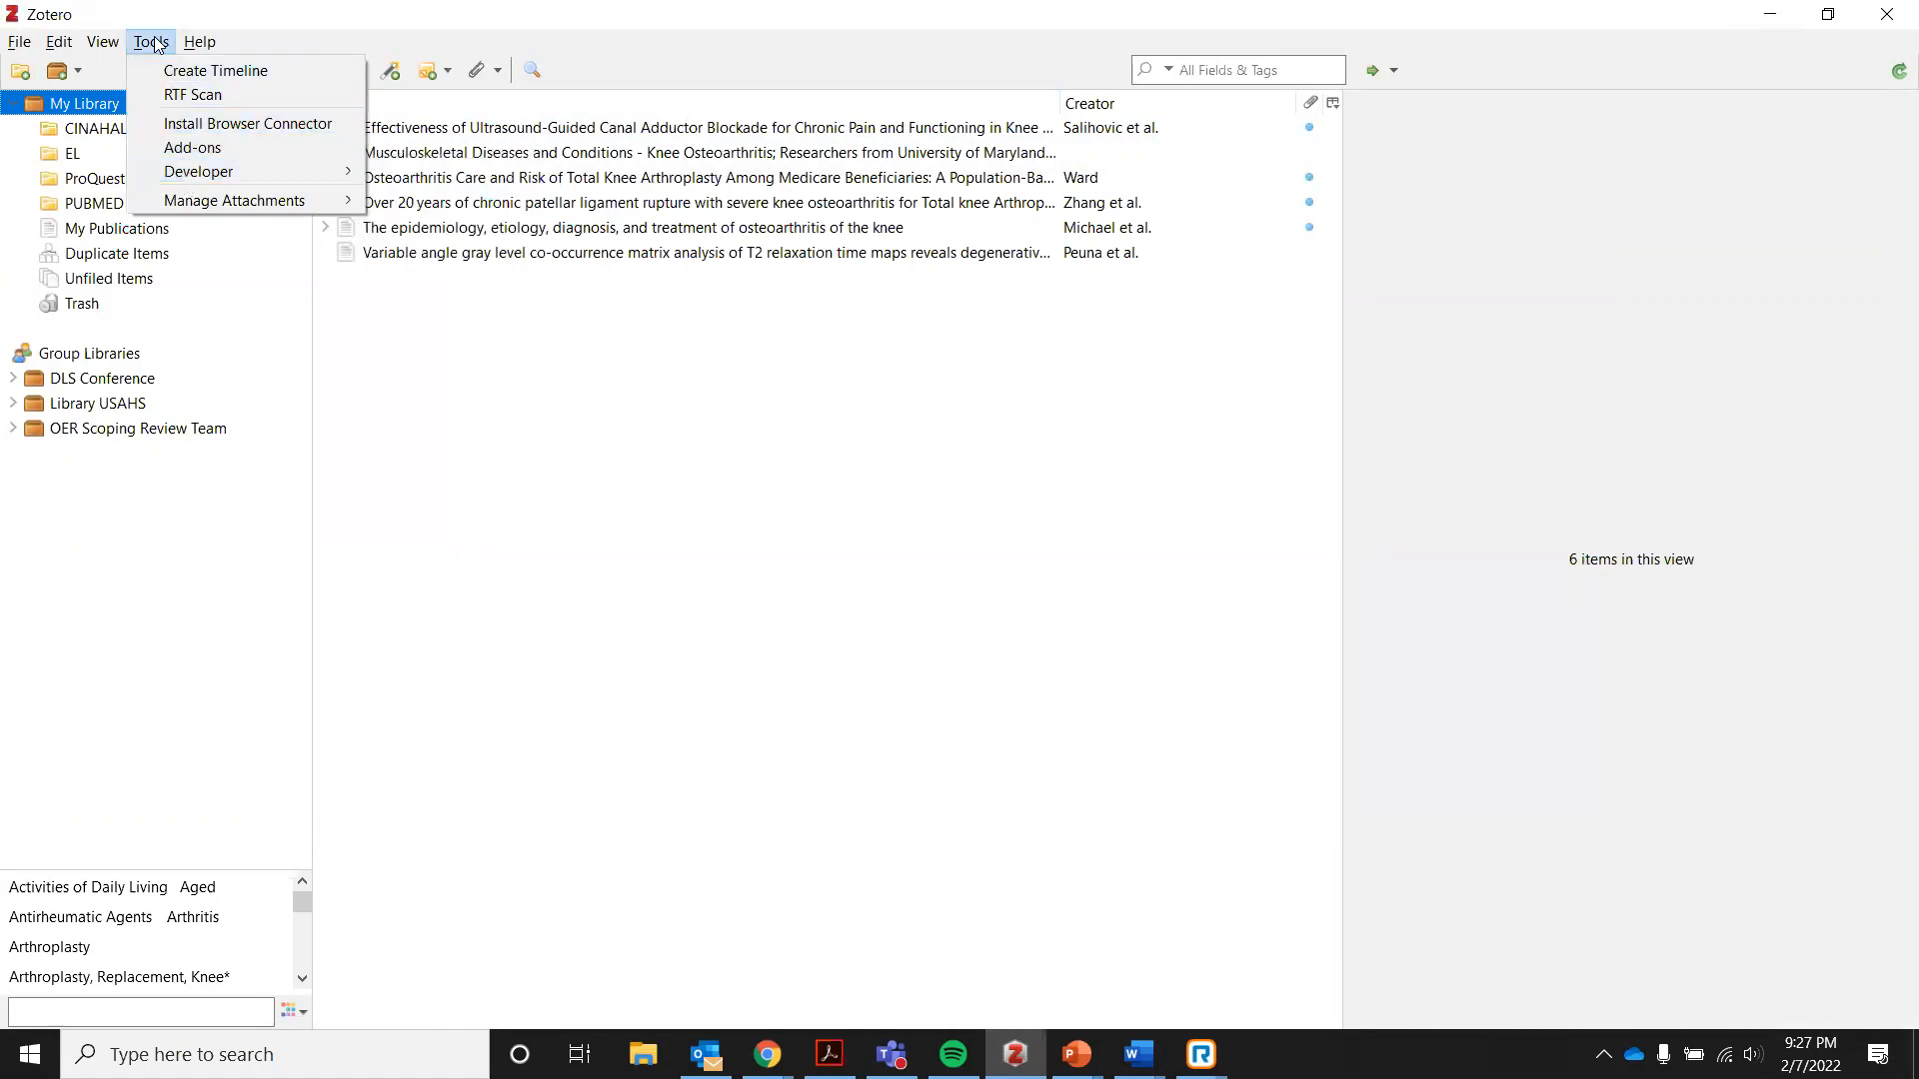
mouse_move(62, 50)
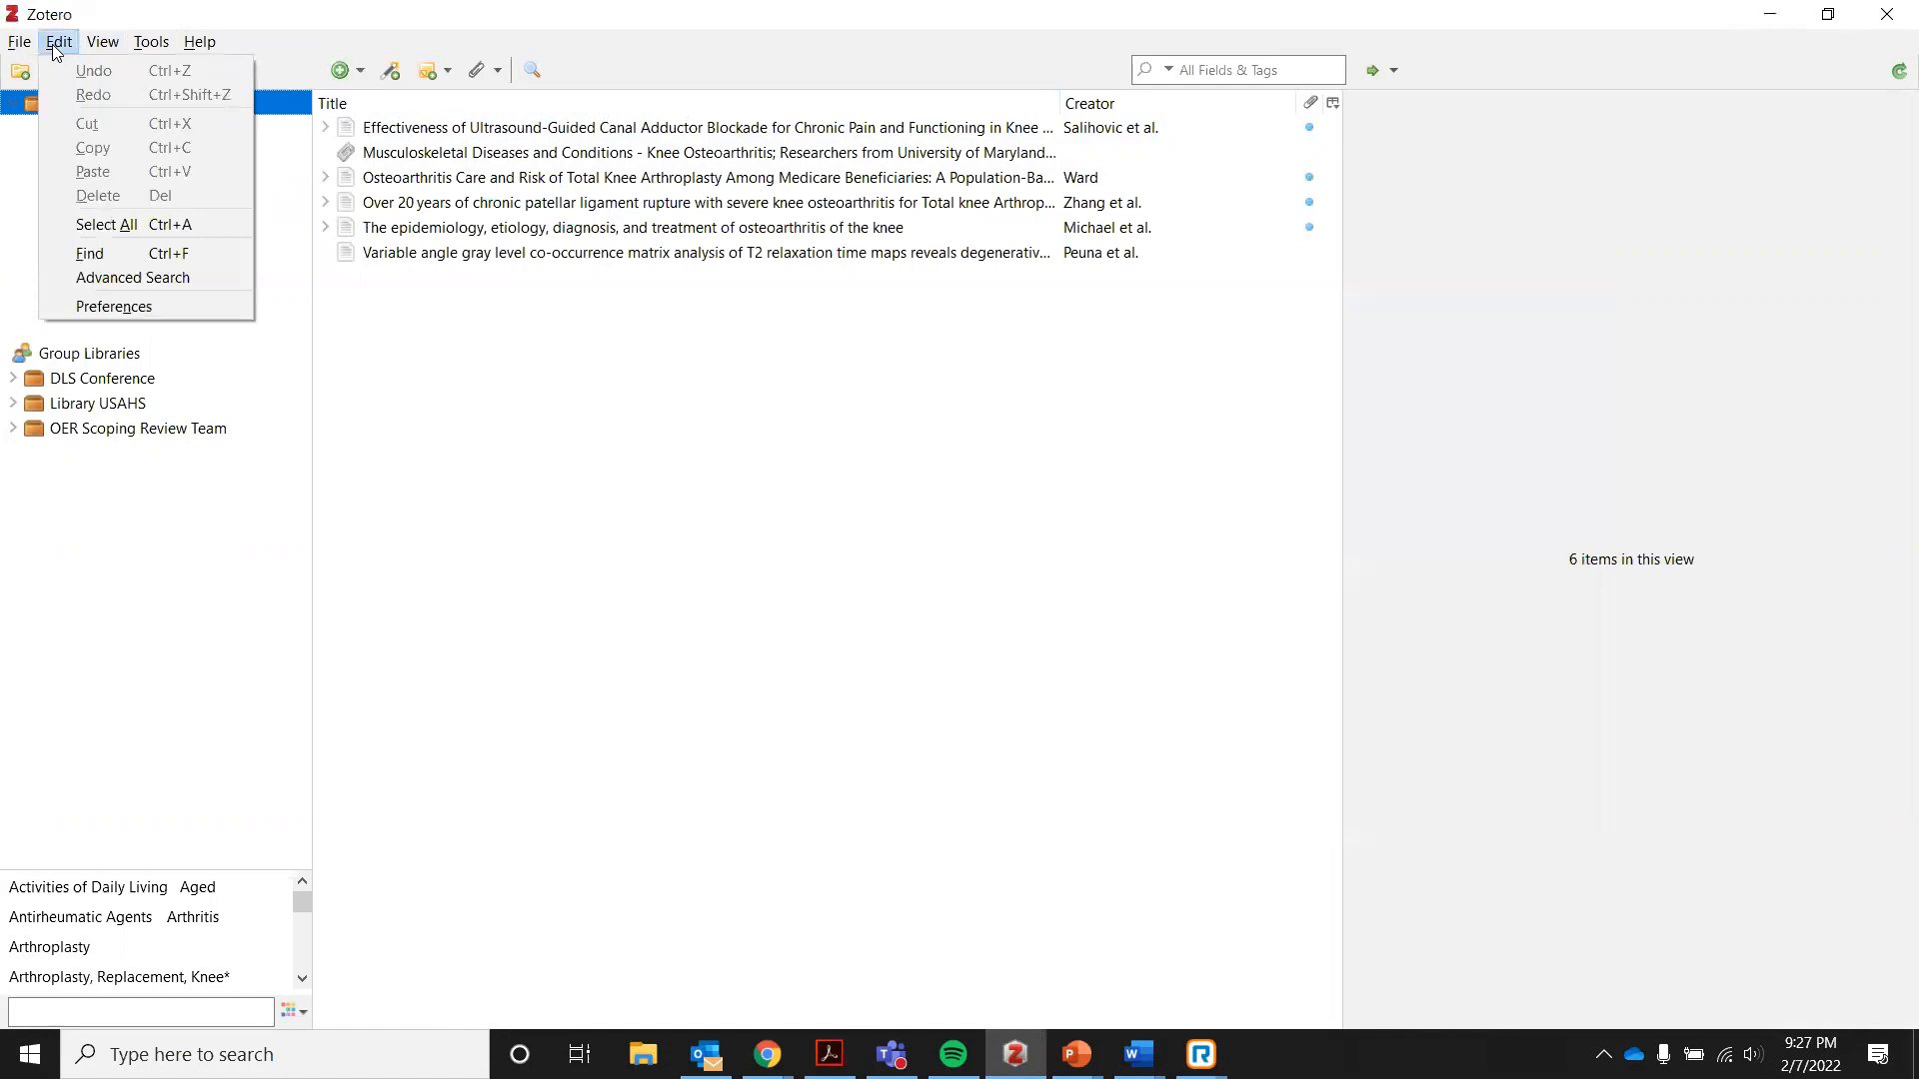
left_click(106, 309)
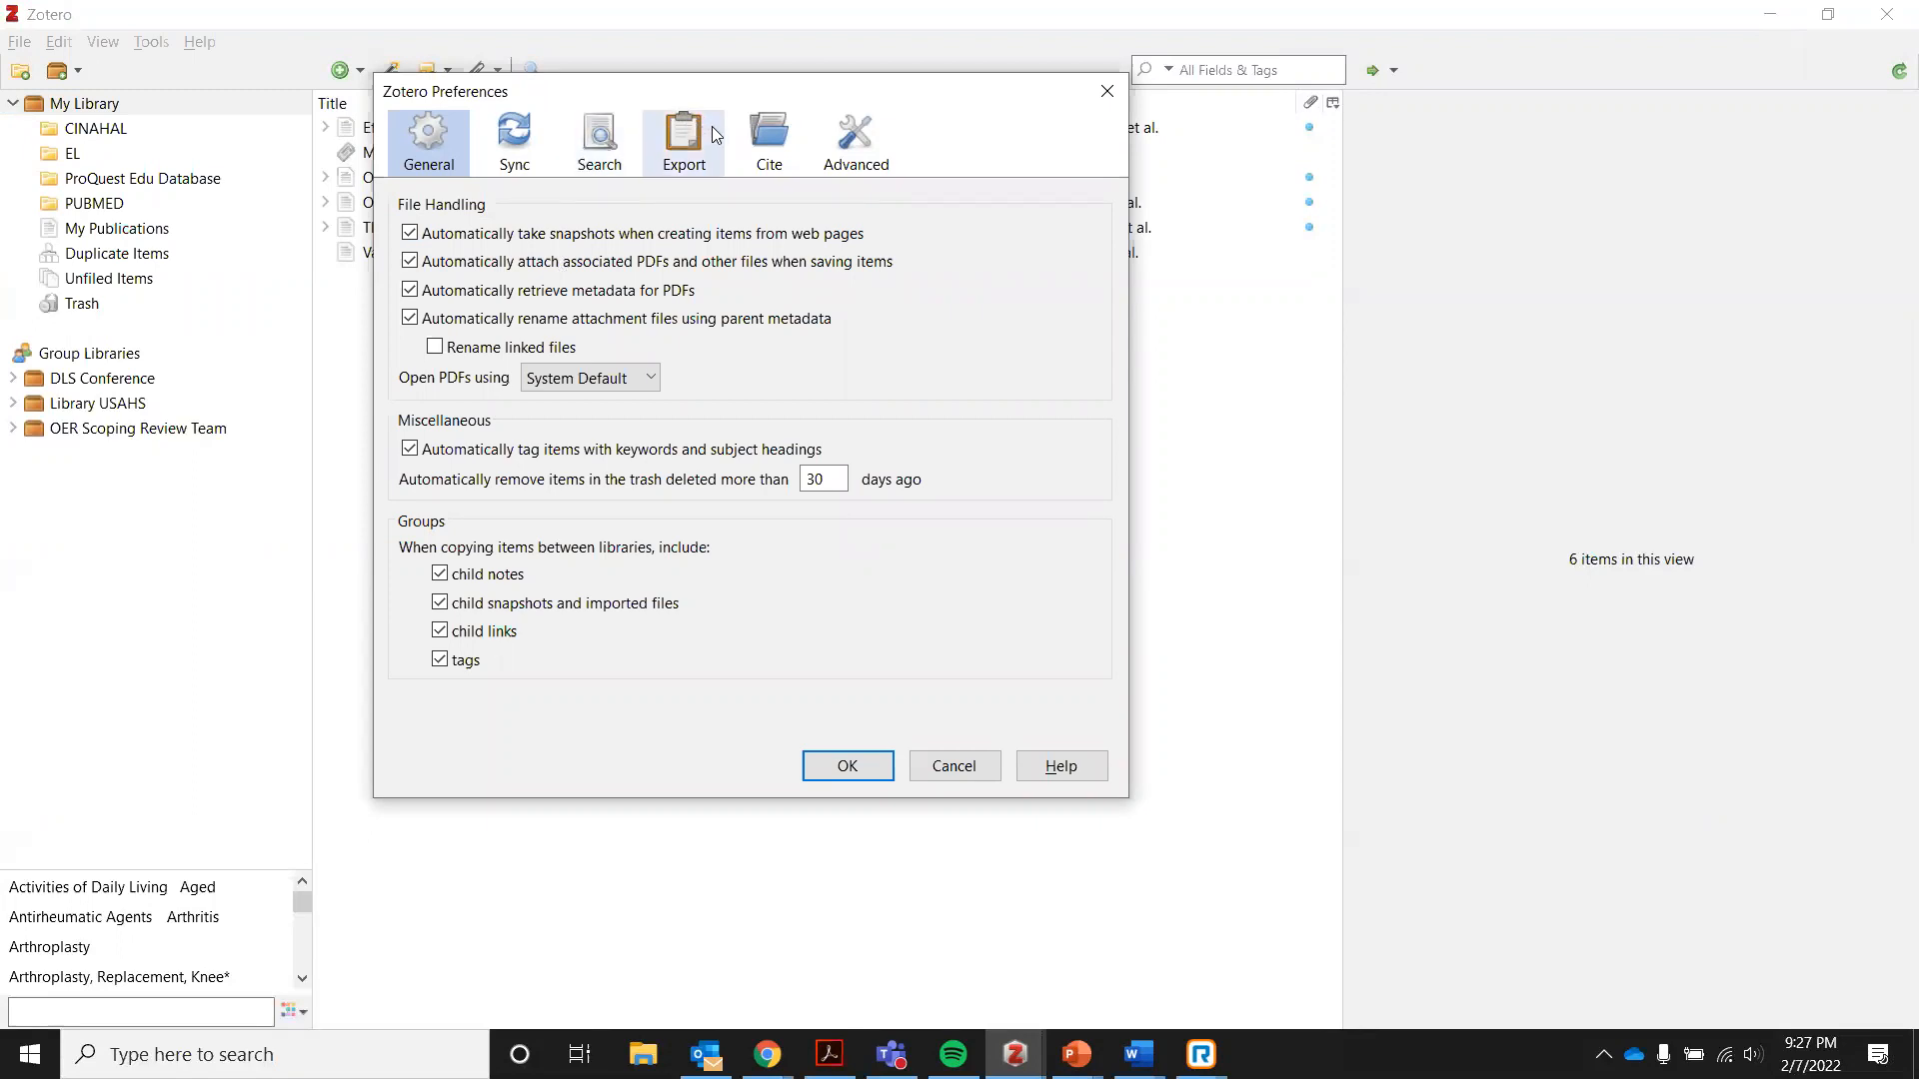
left_click(765, 150)
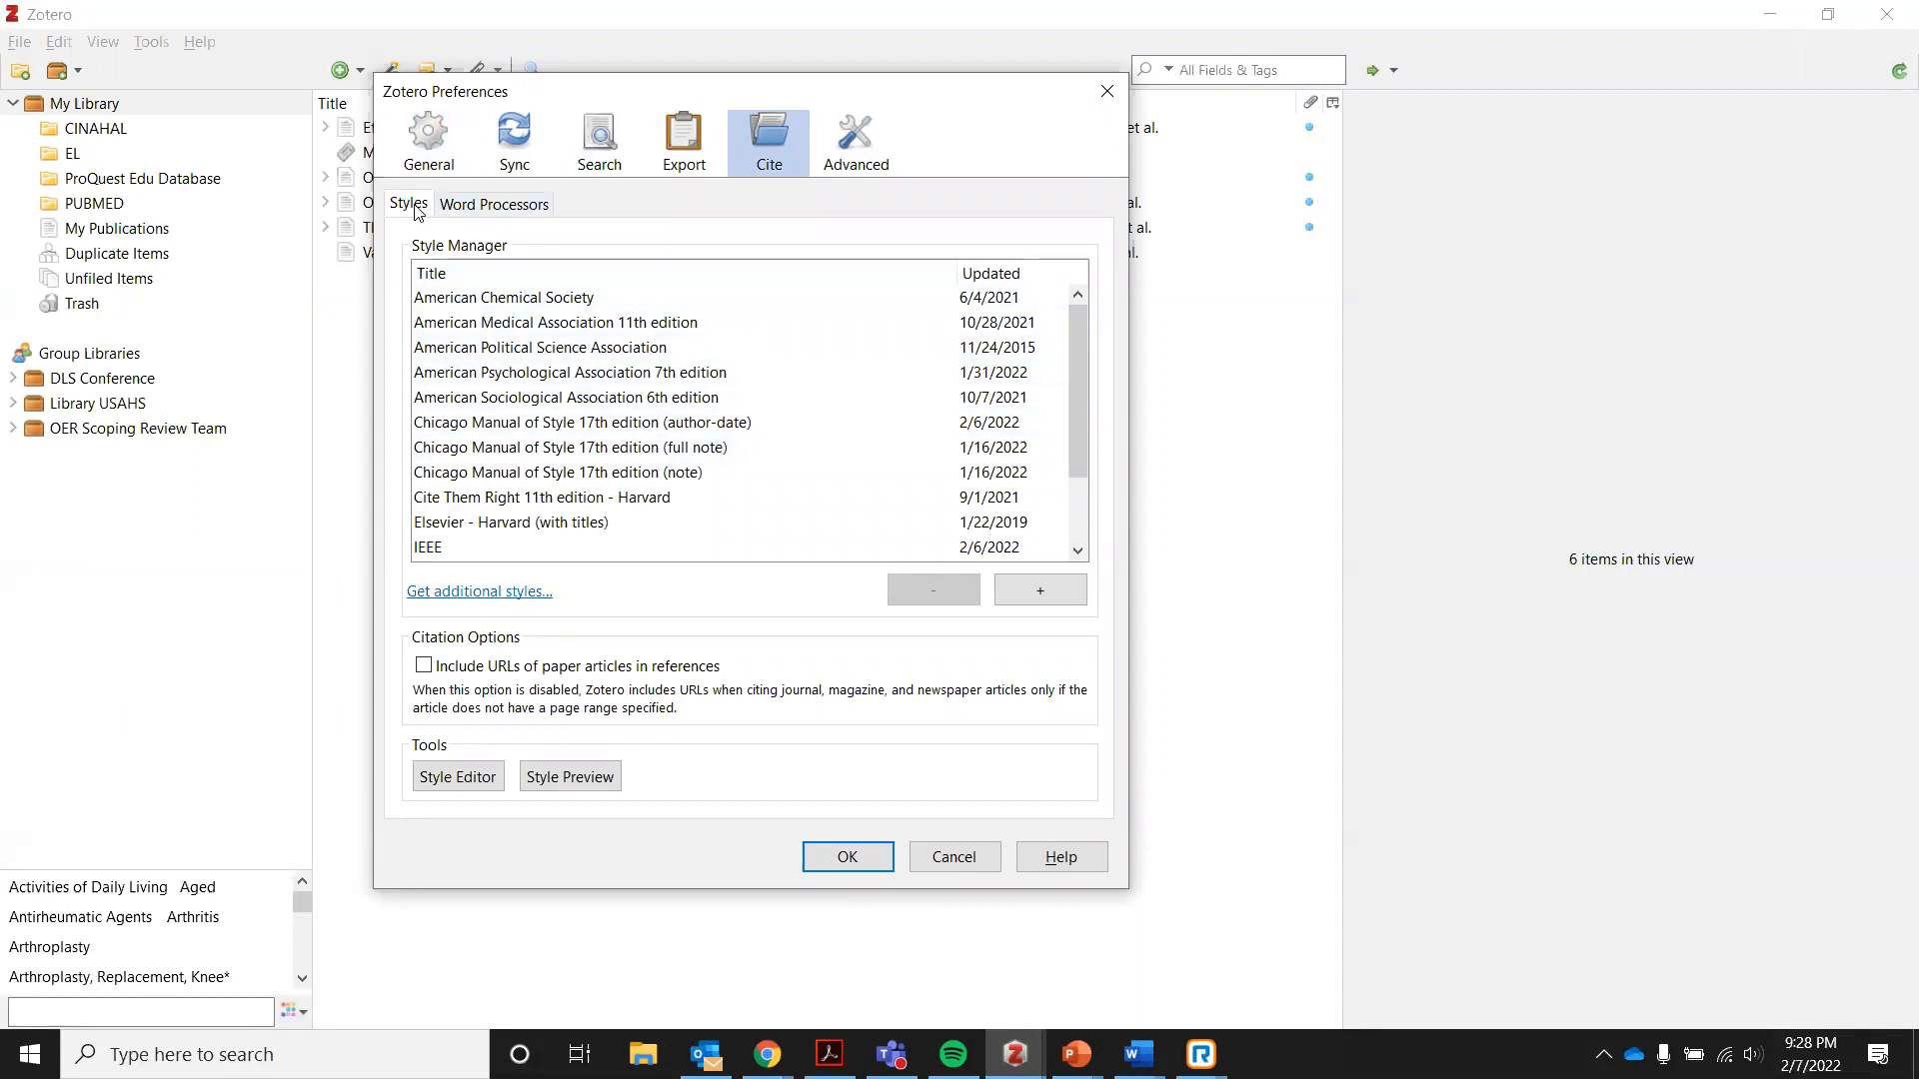
left_click(493, 210)
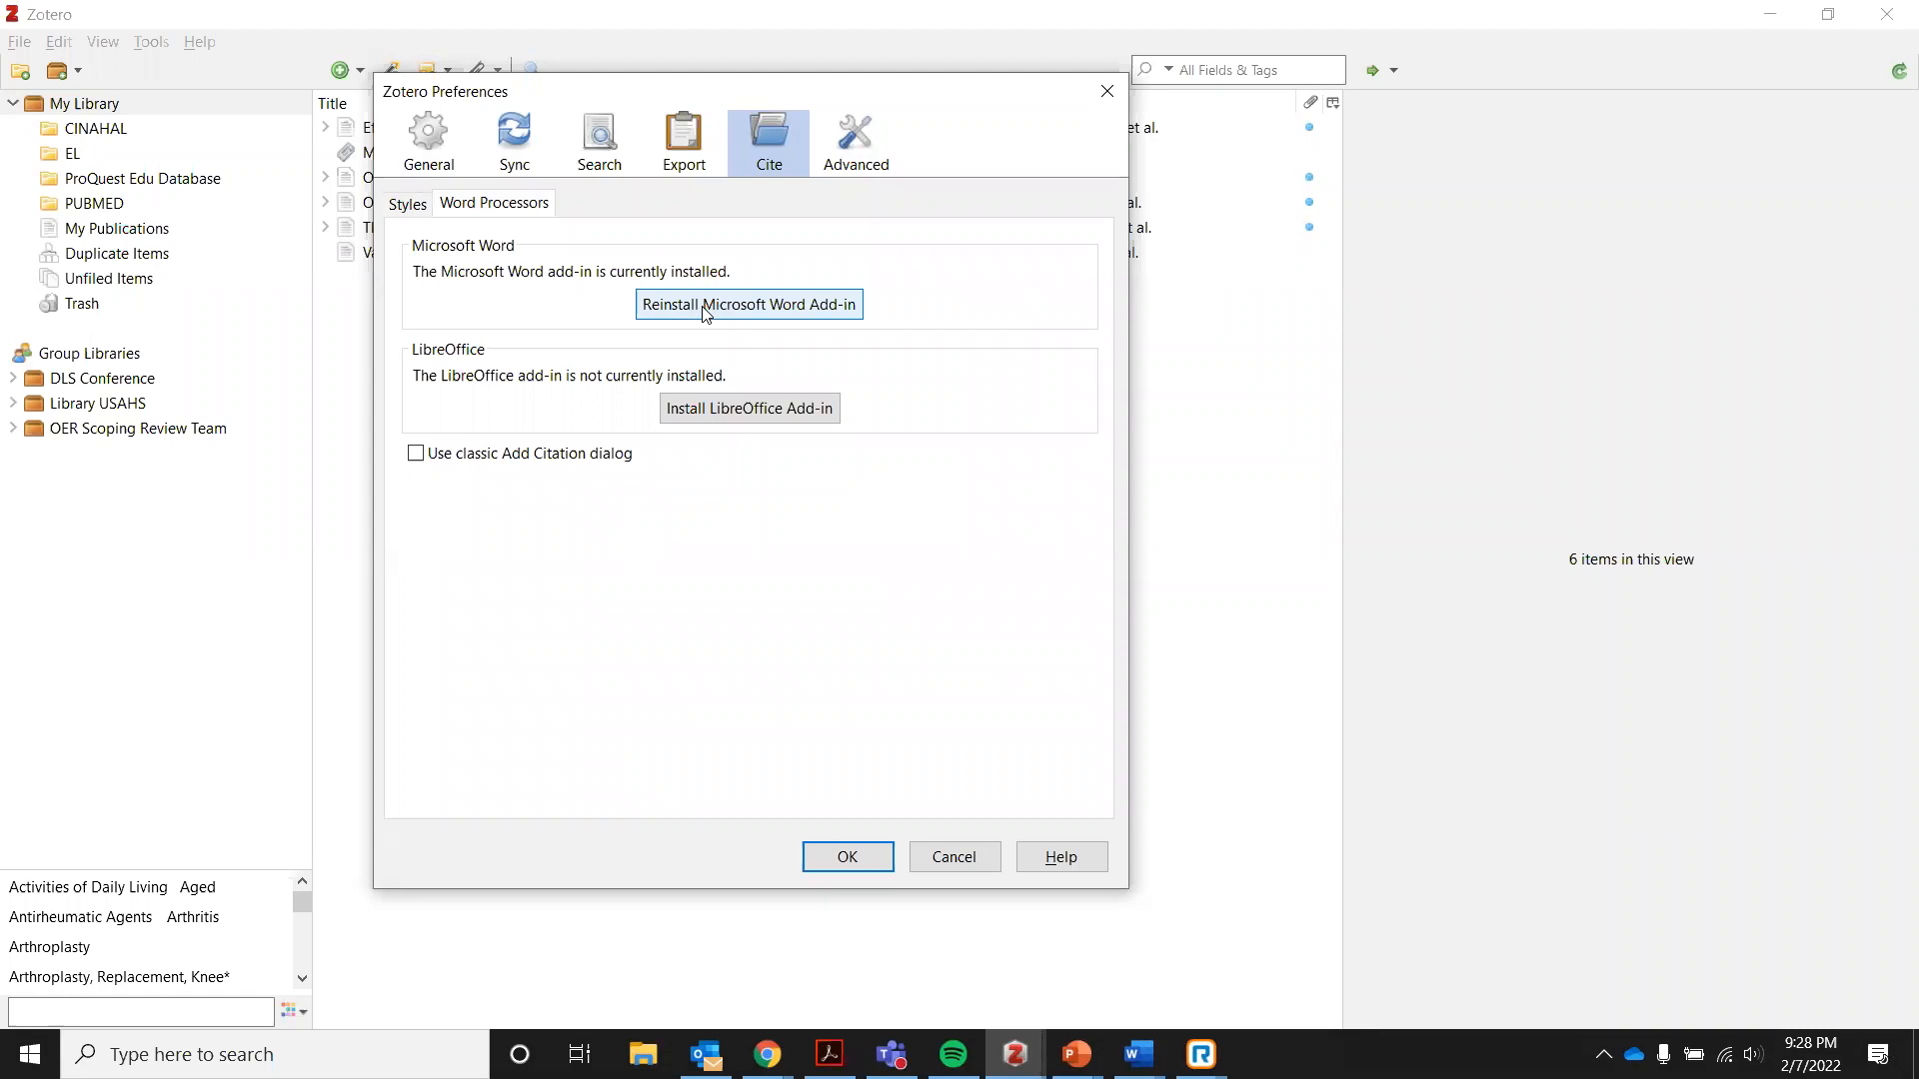
left_click(409, 207)
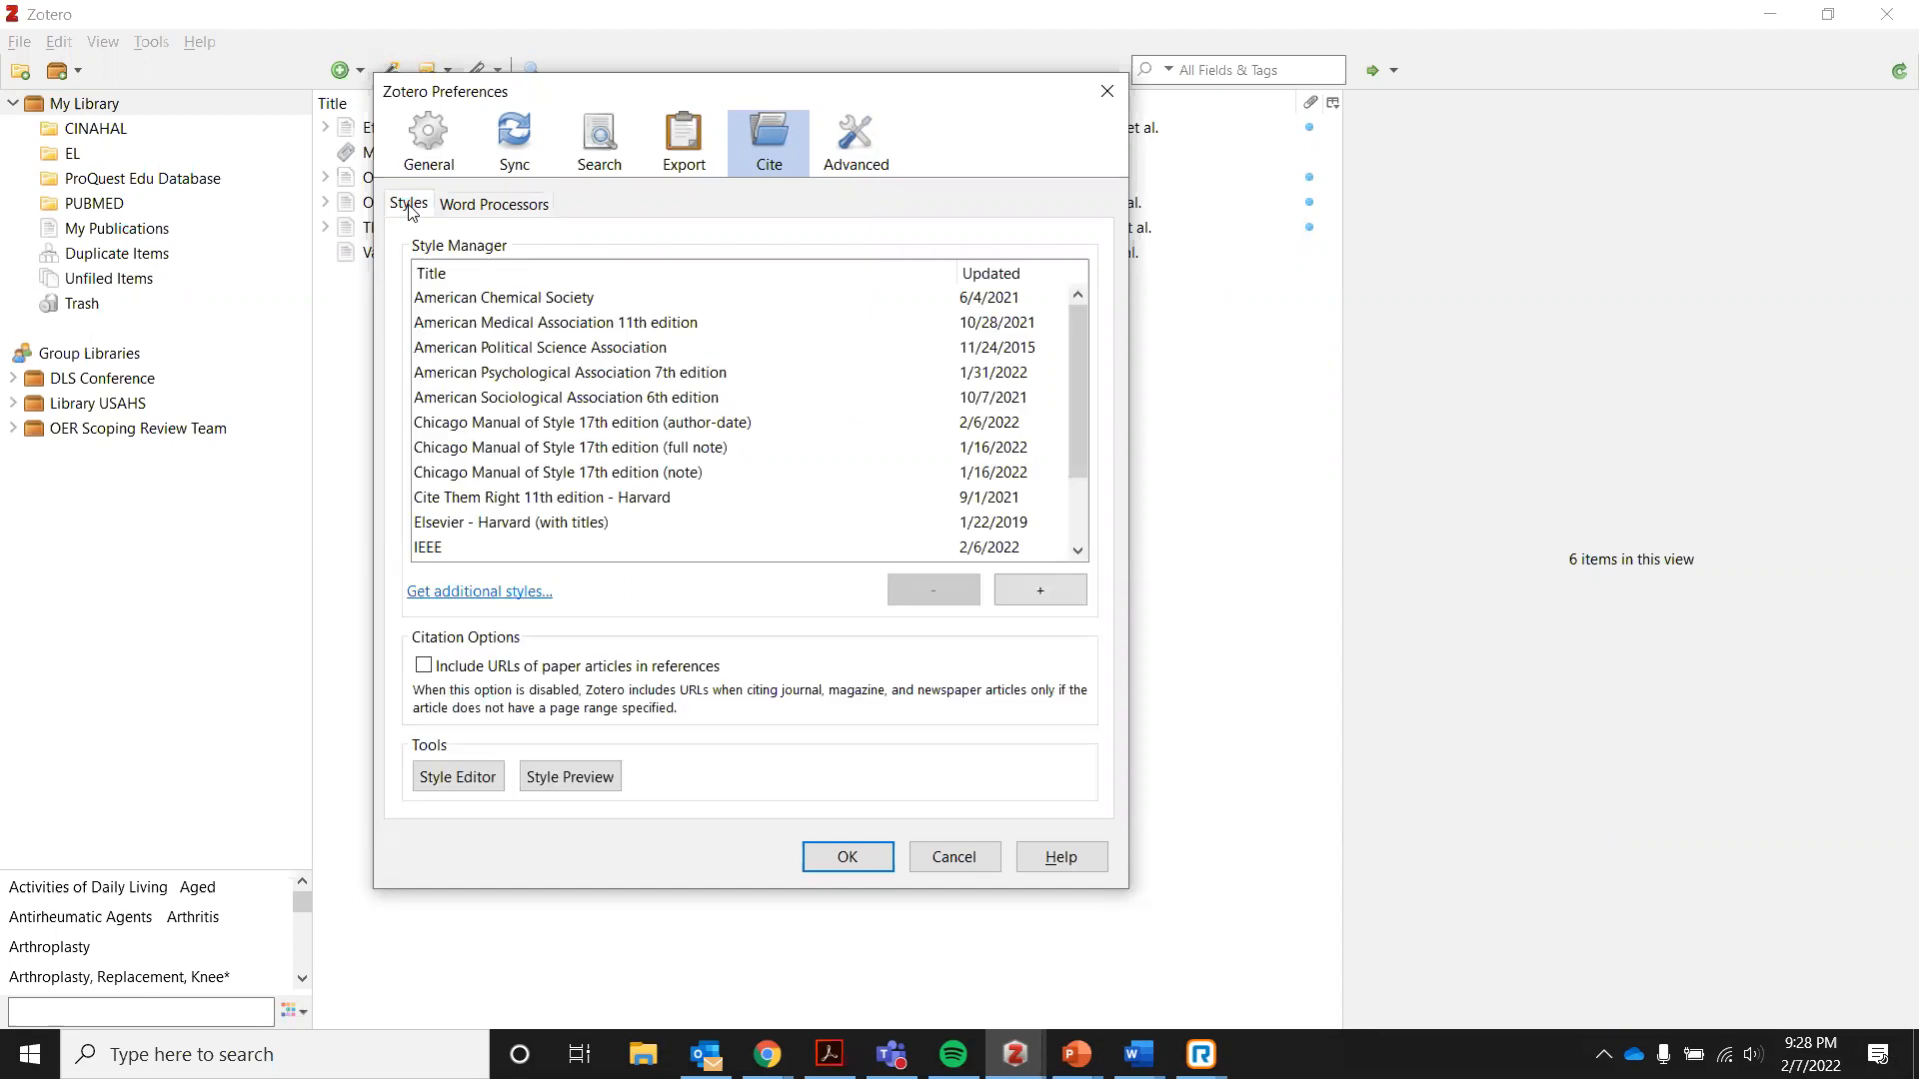
left_click(462, 210)
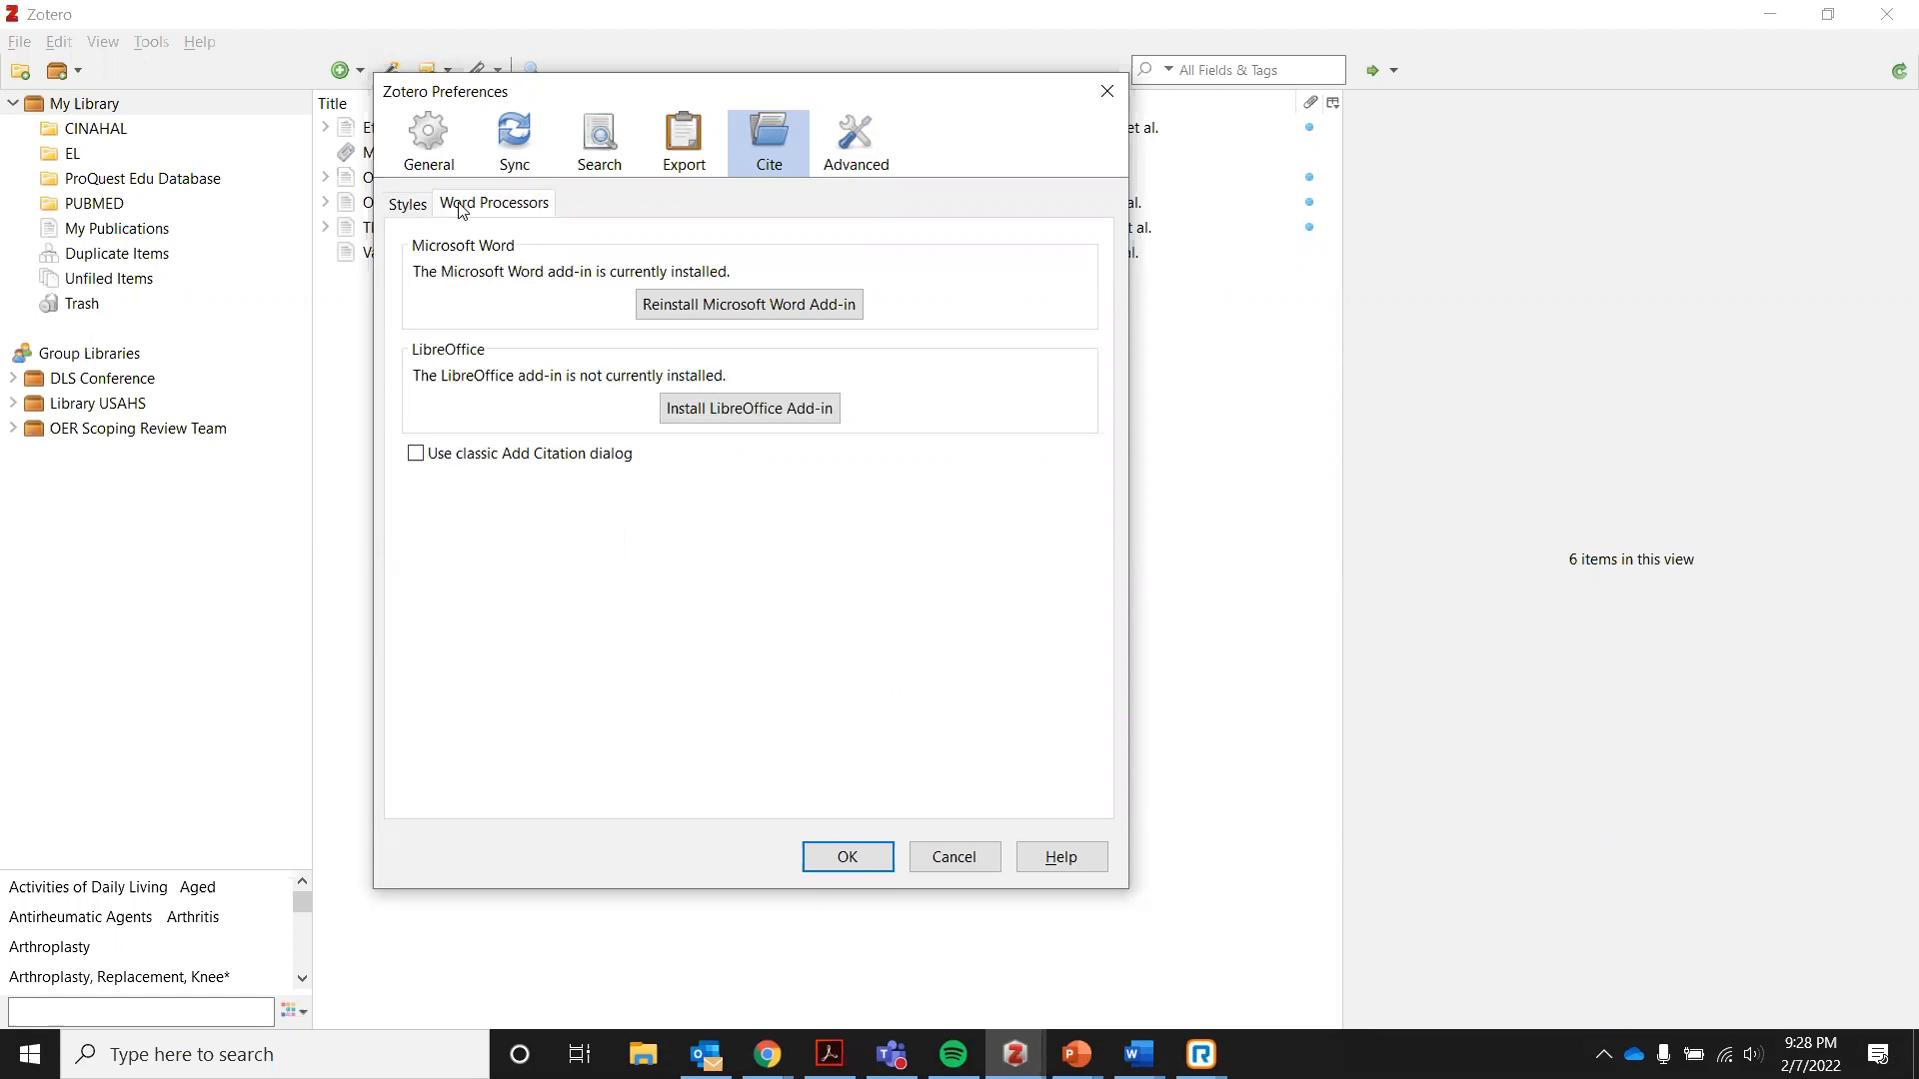
left_click(406, 210)
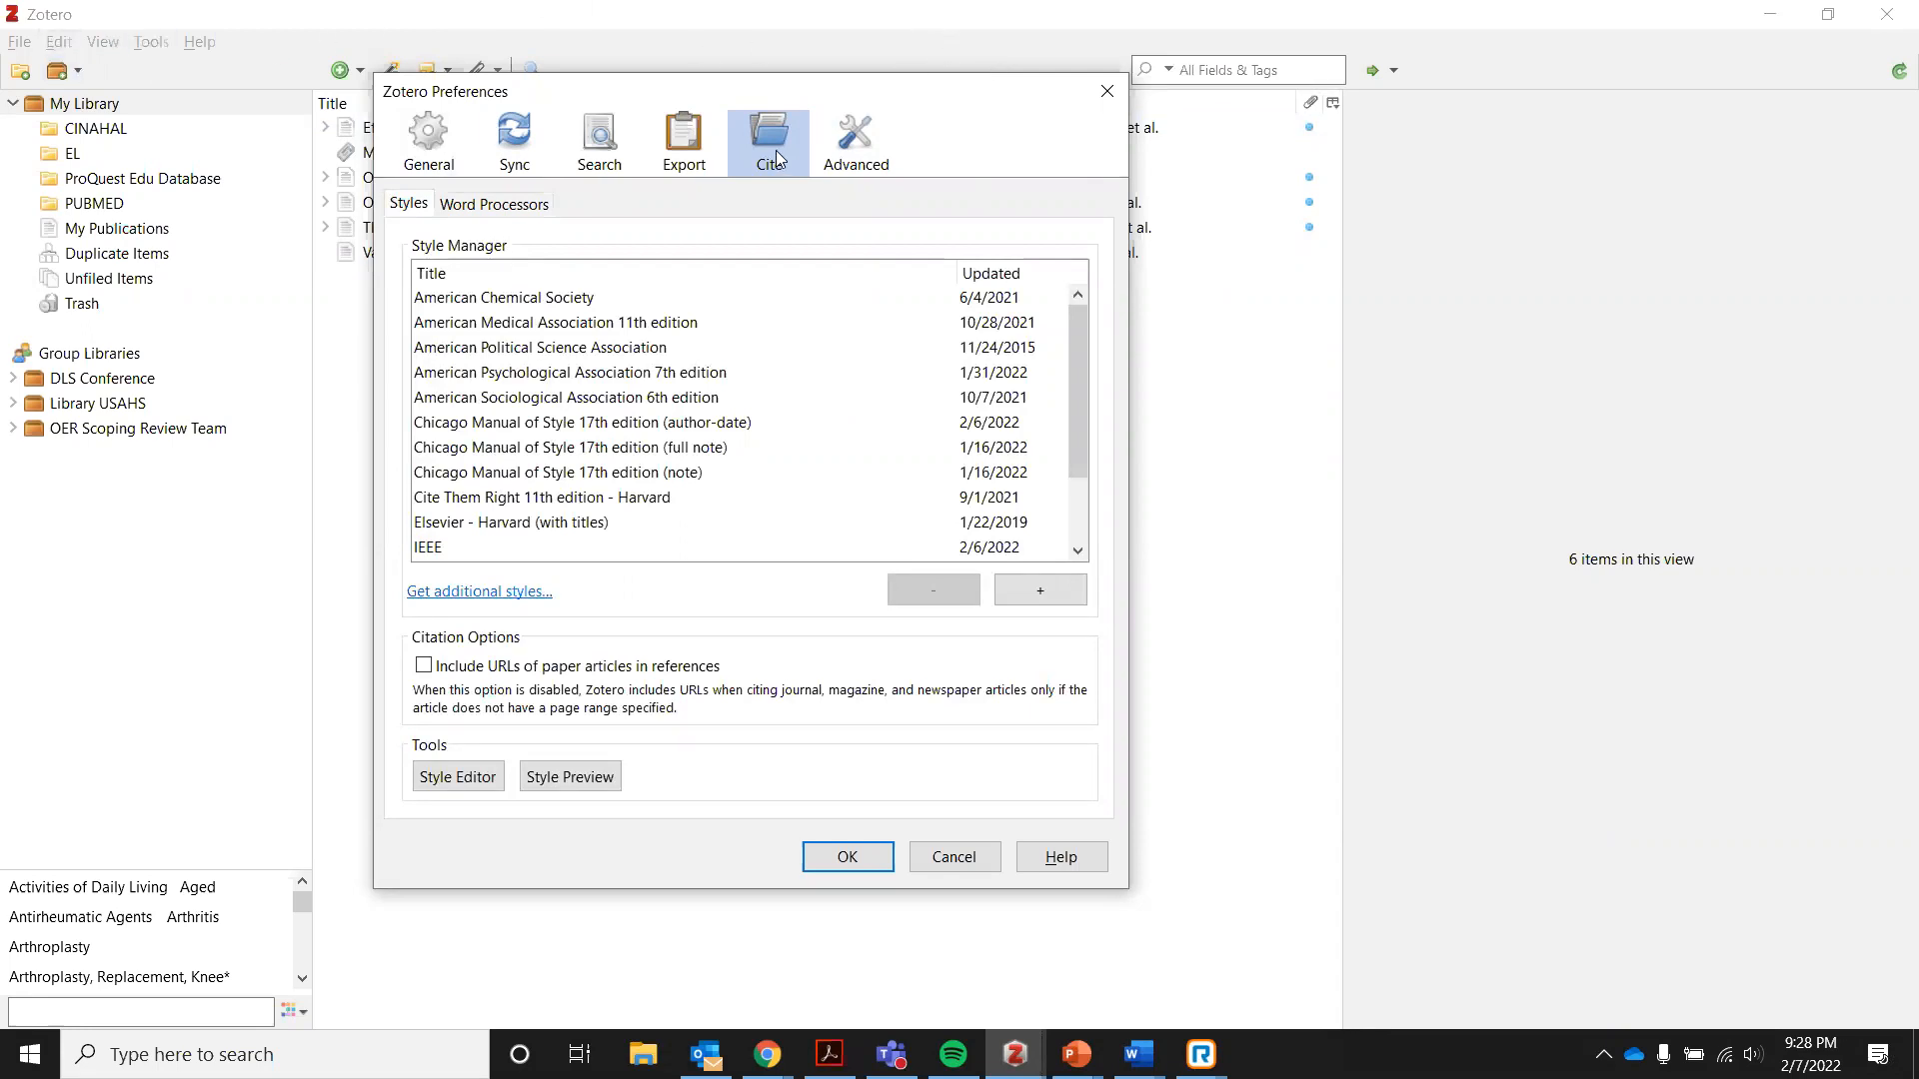
left_click(537, 208)
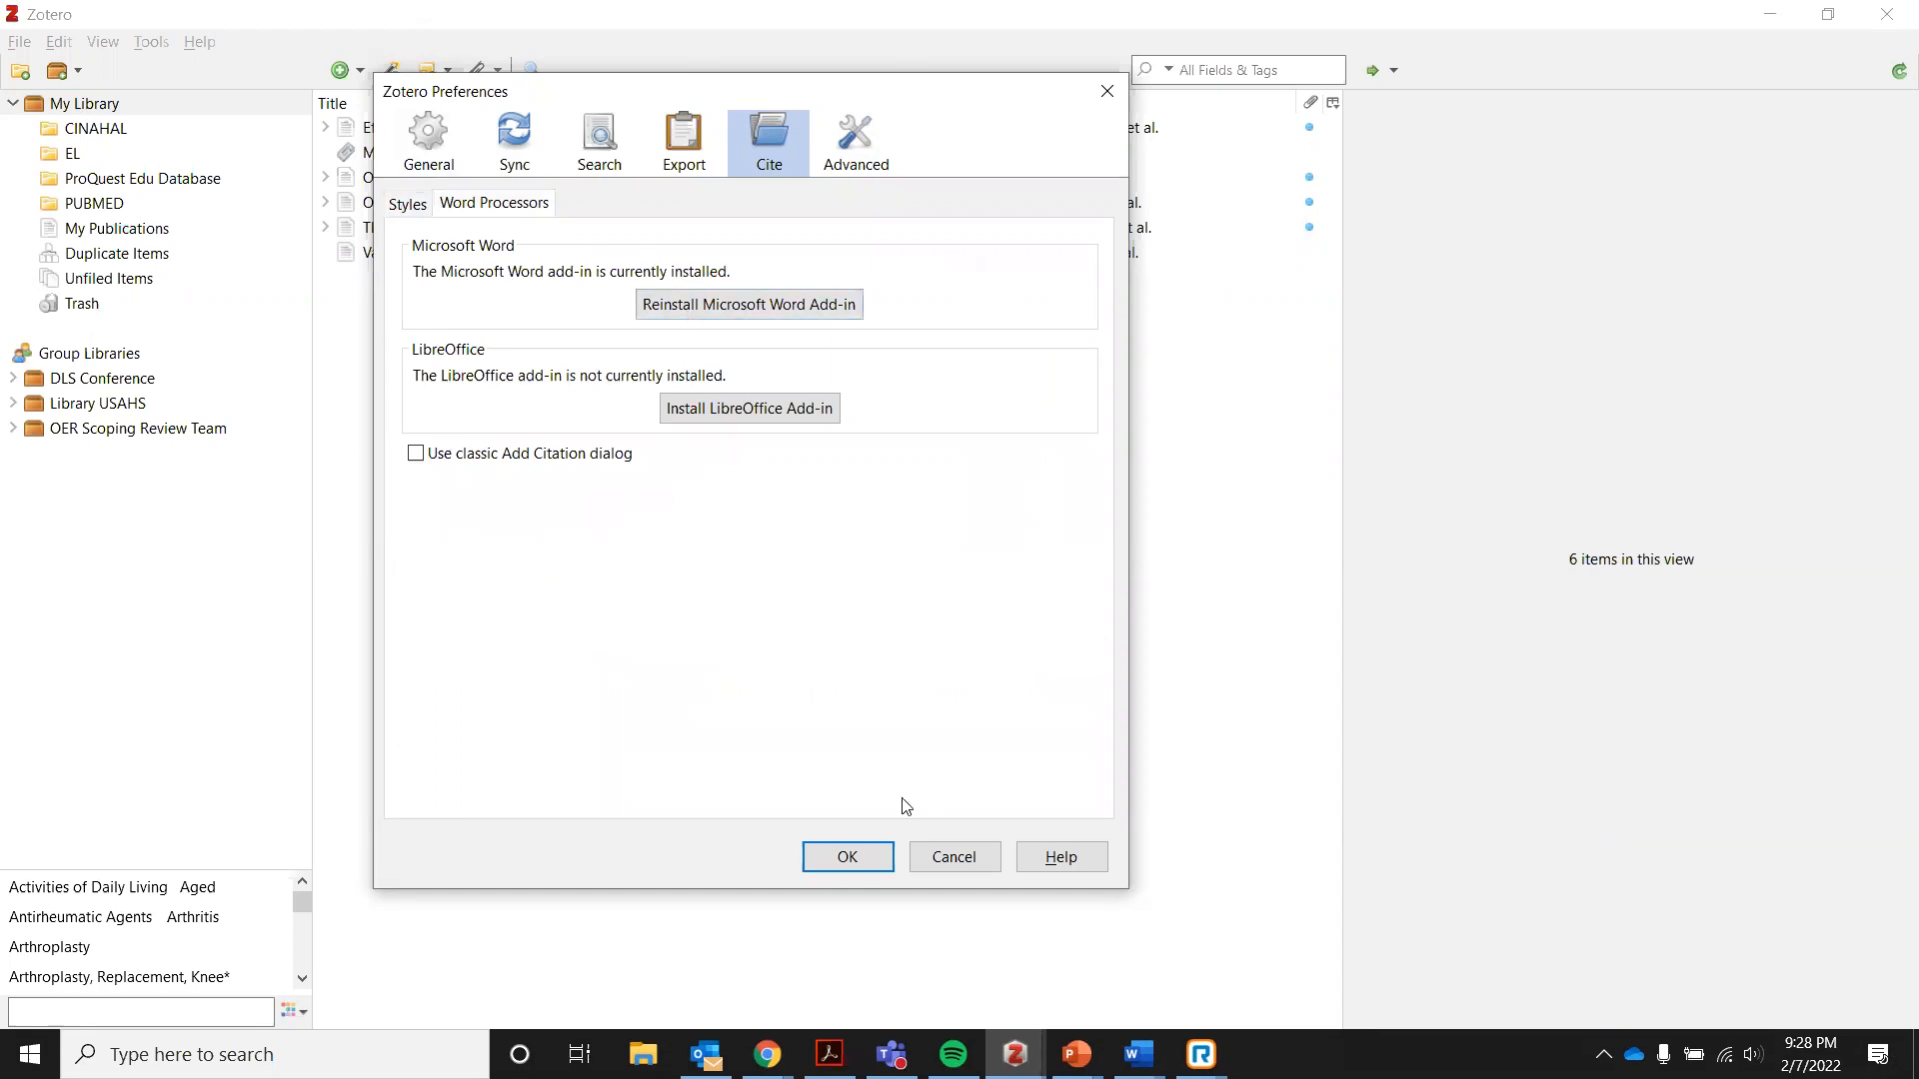
left_click(858, 865)
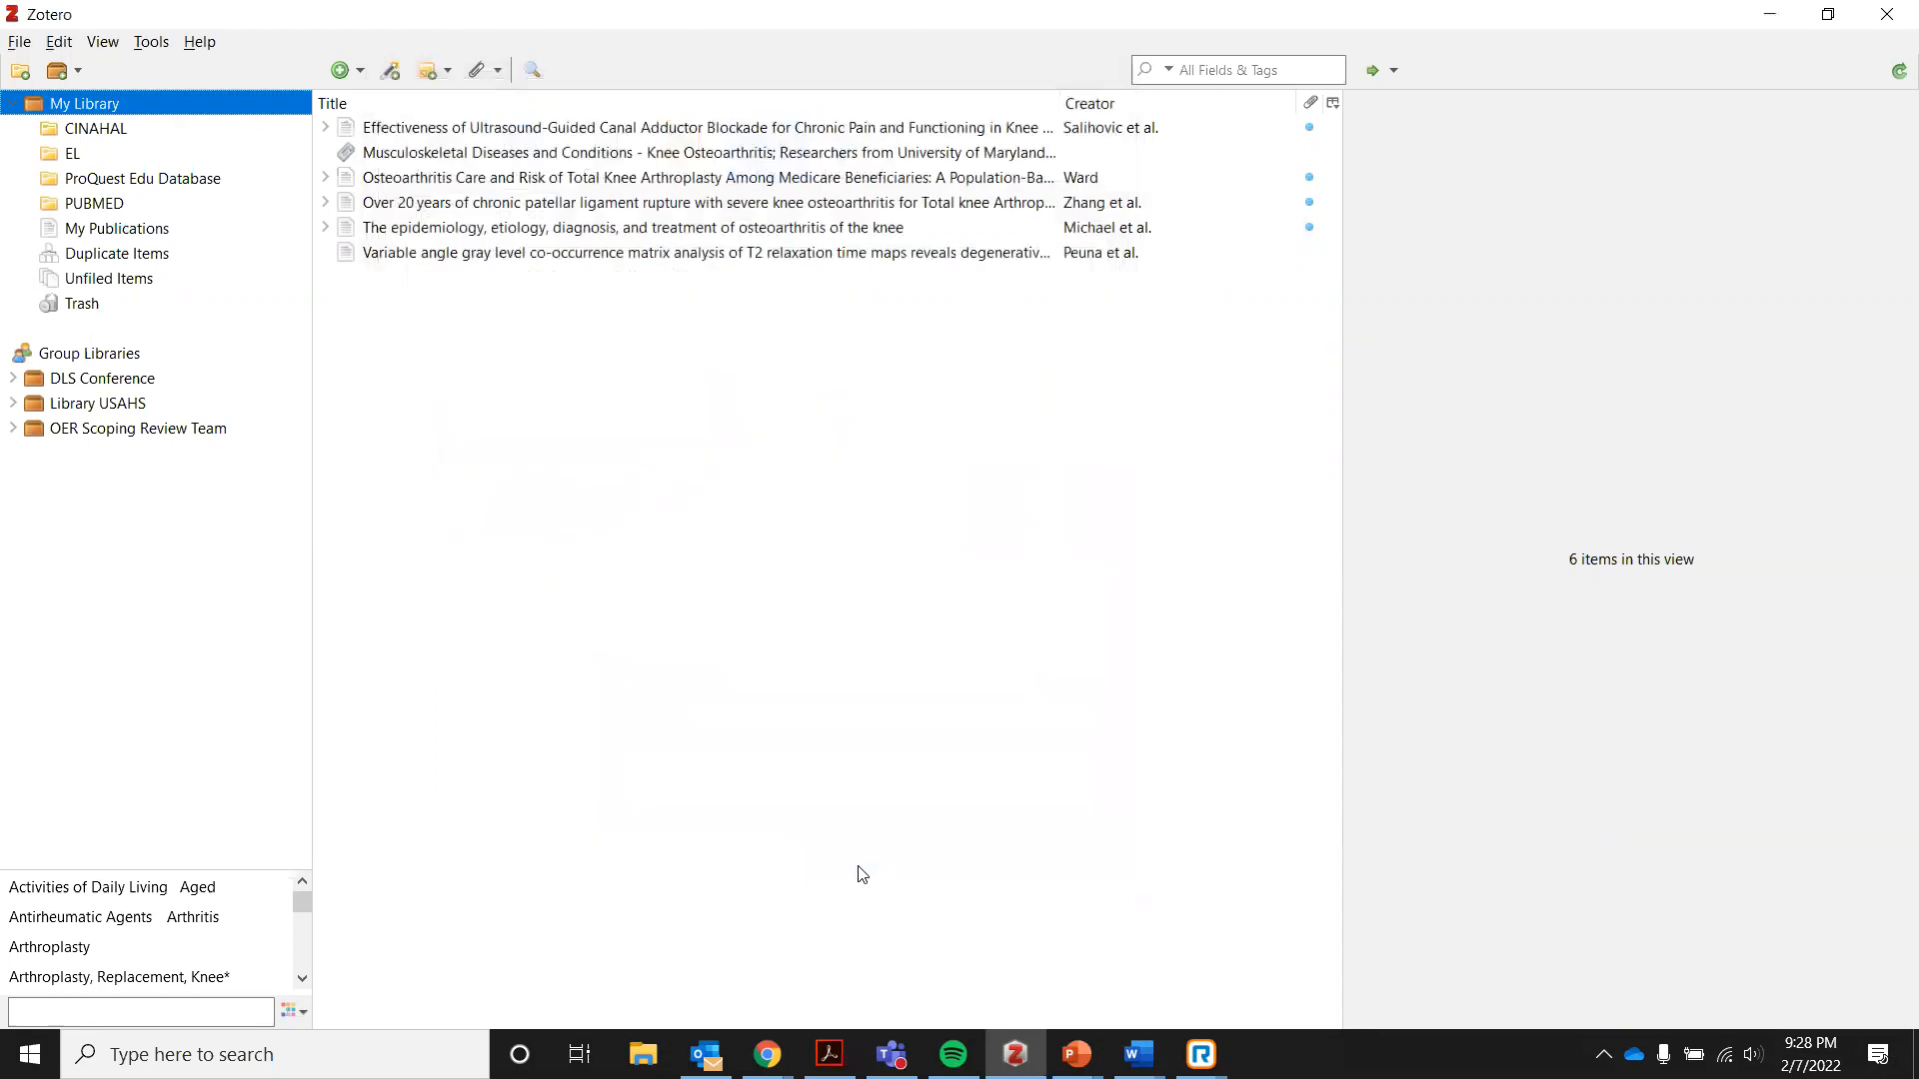
Switch back to the Word document and enter a line of random placeholder text starting with "Efvnf".
left_click(1769, 14)
left_click(1140, 1054)
left_click(1223, 963)
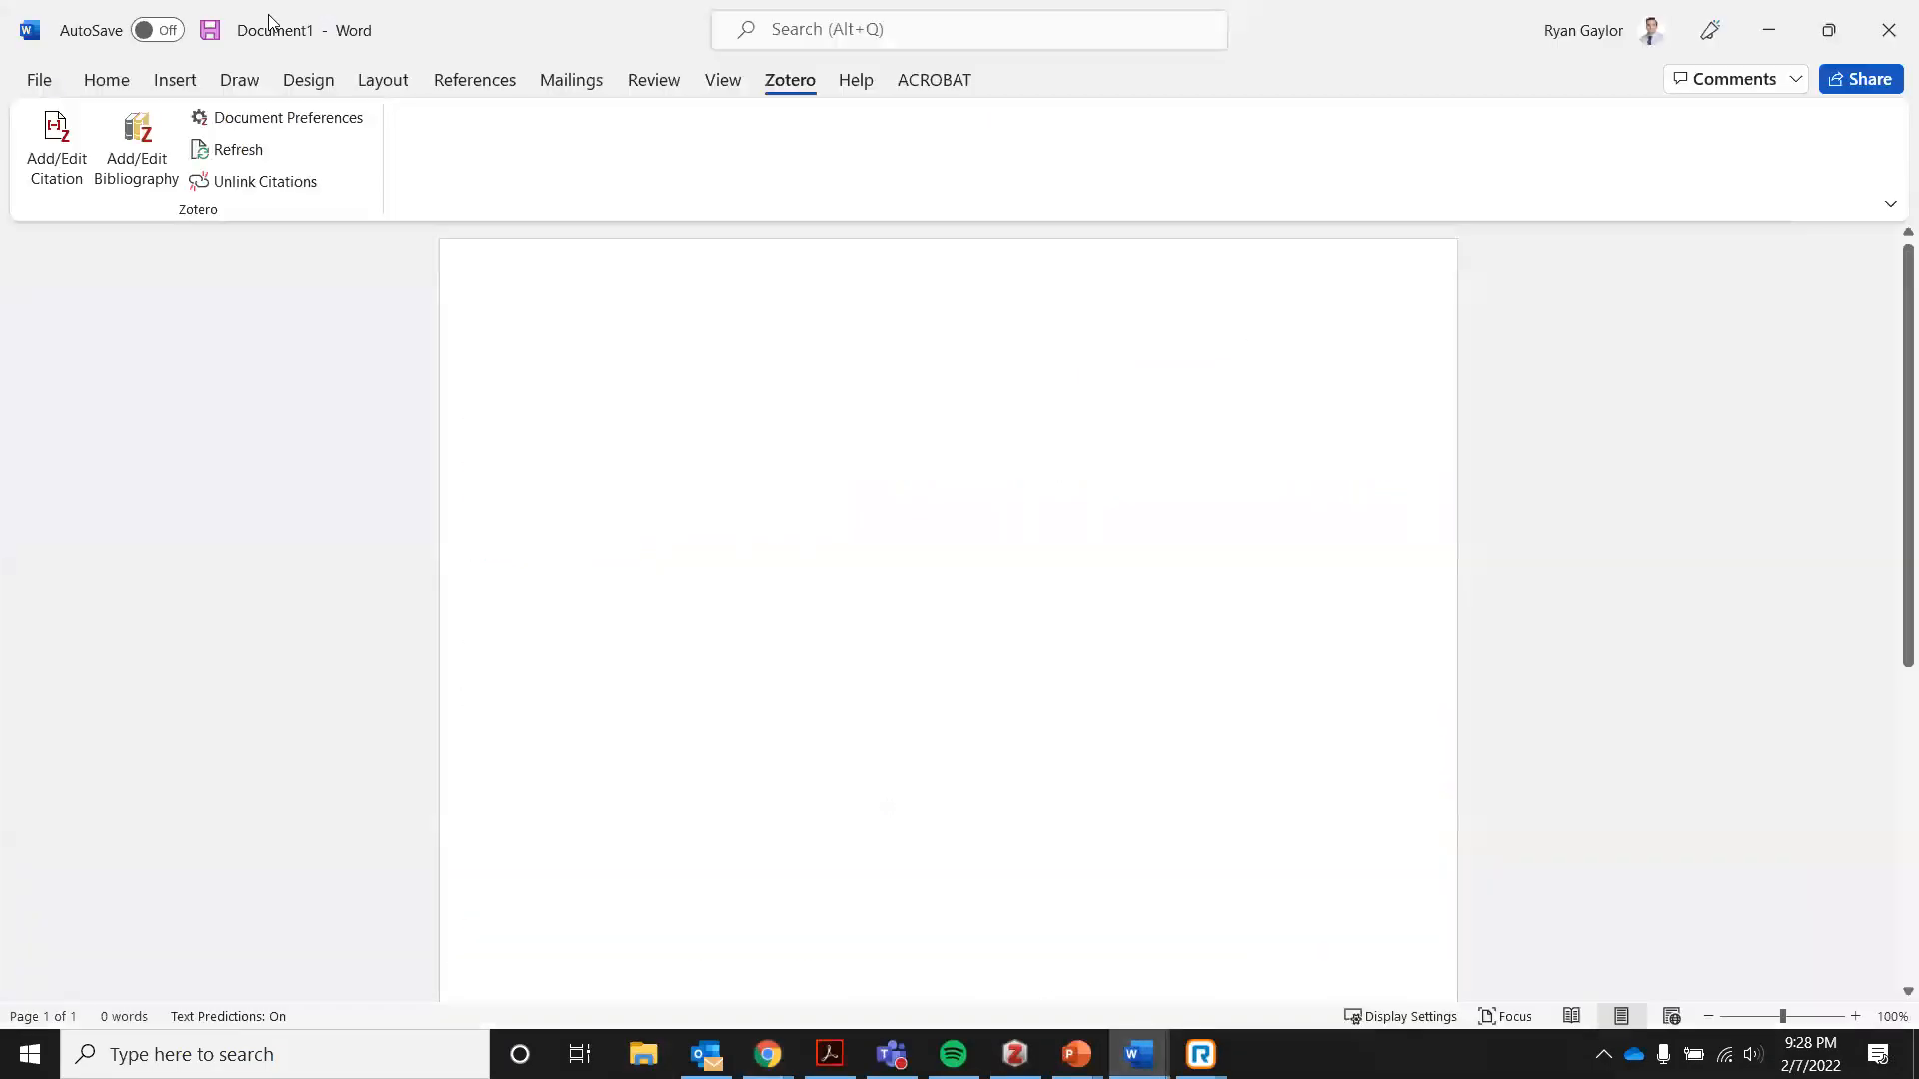
type("e")
key("Menu")
key("i")
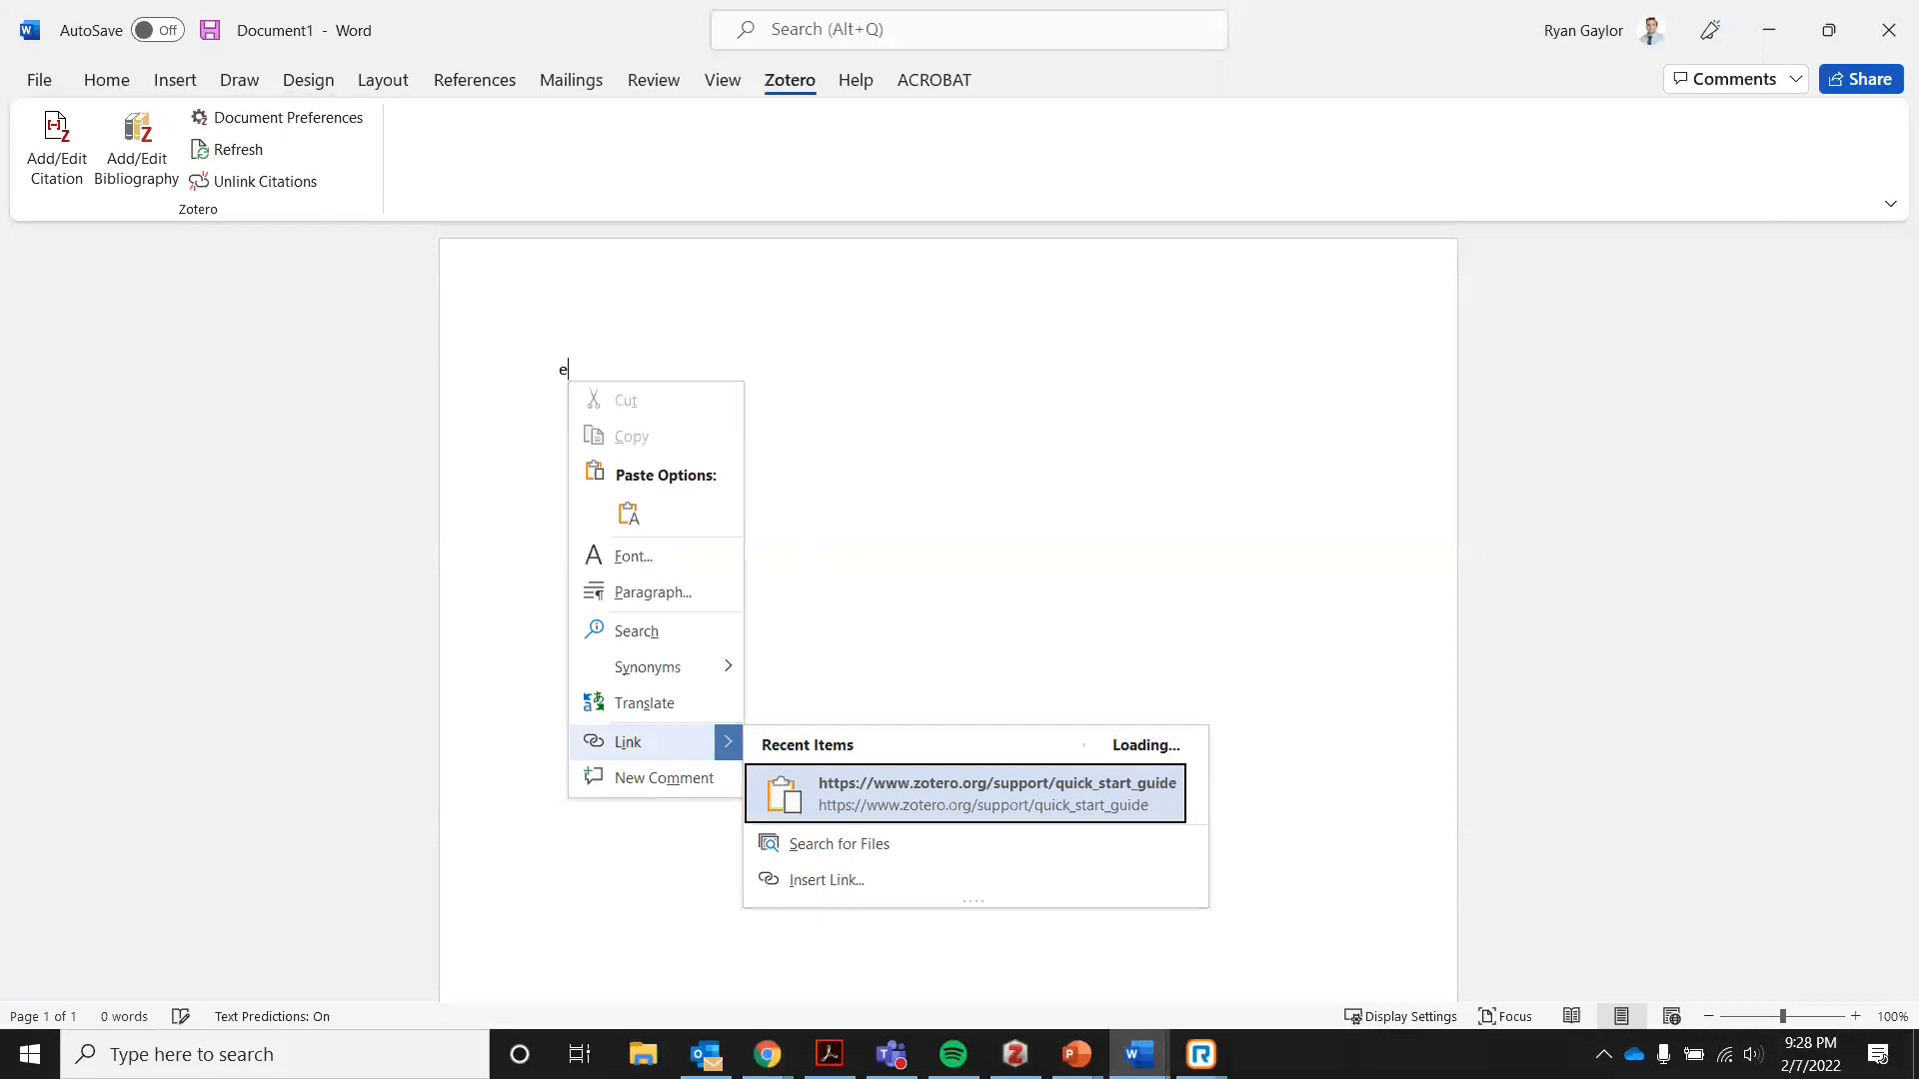
left_click(593, 362)
type("fvnf")
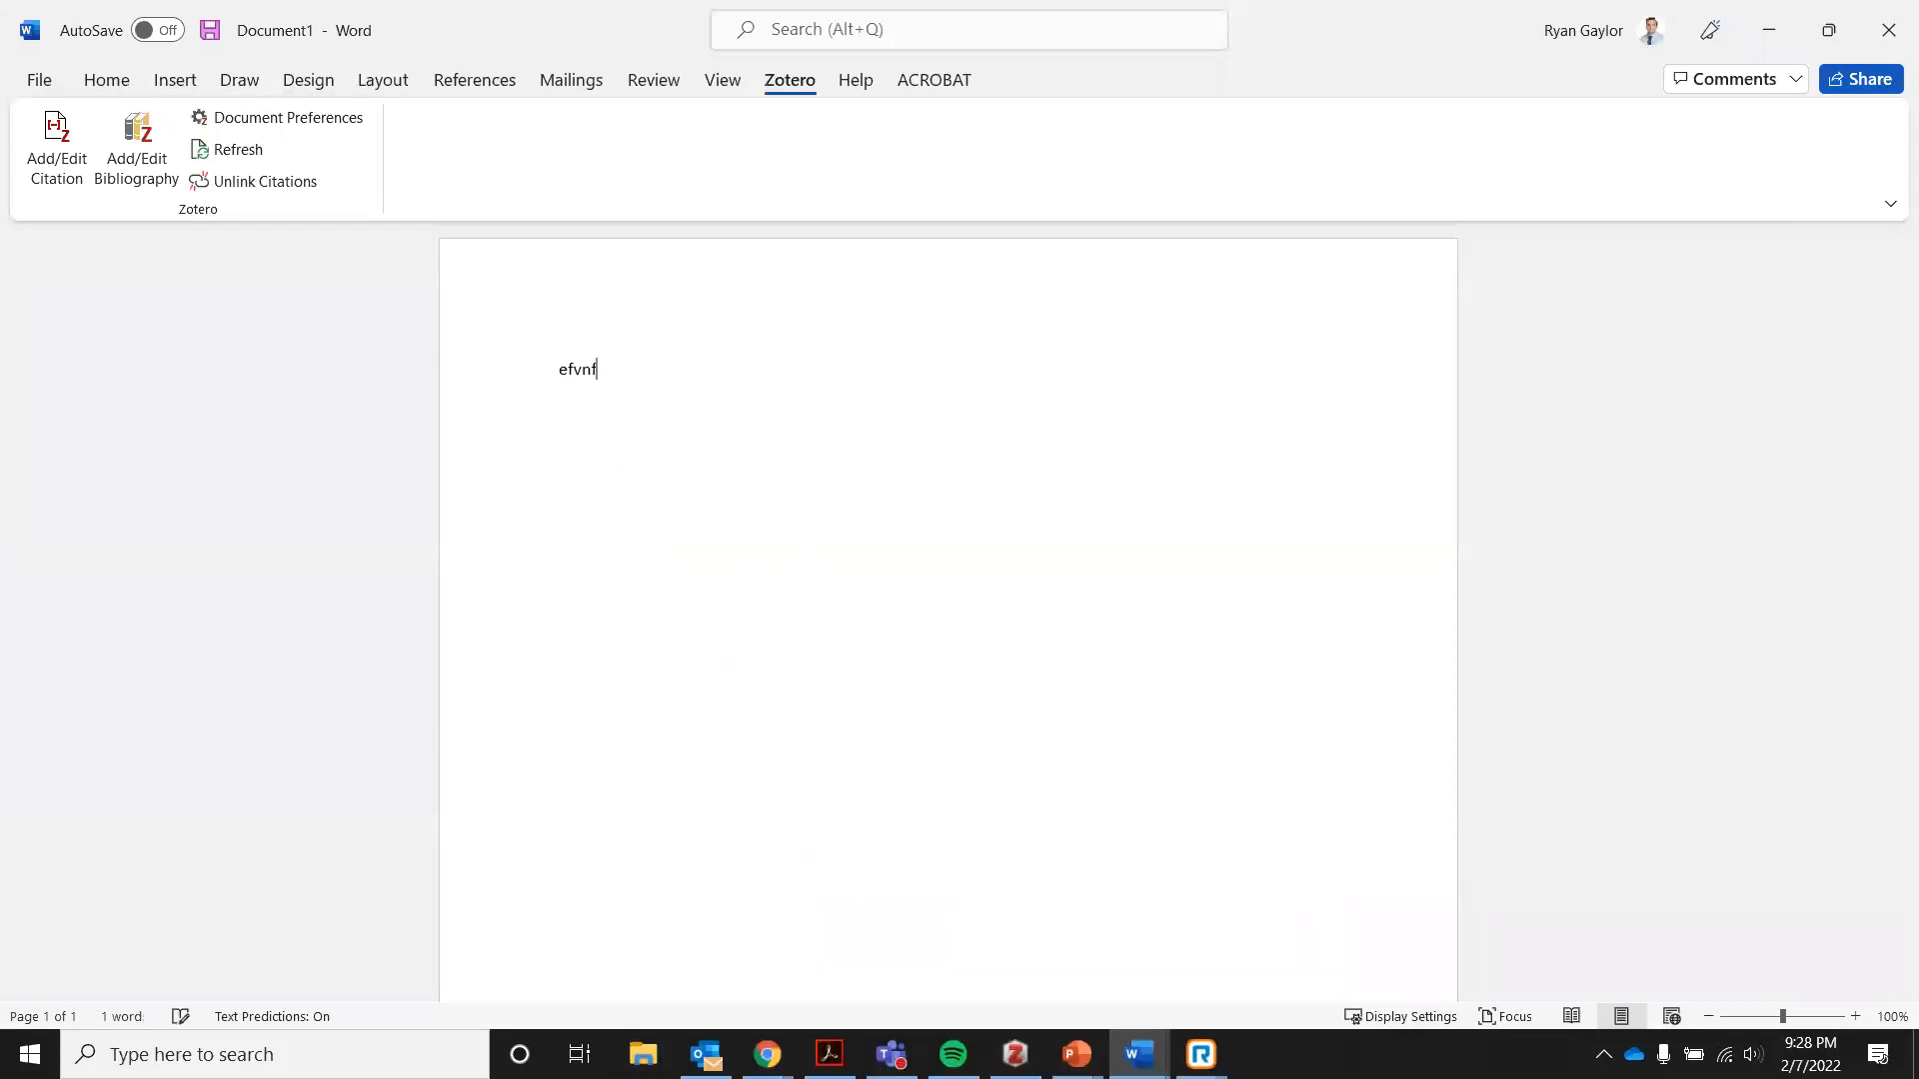
type("jvfjvkfjvfjvifjvijfivjfijjjiujjj iji")
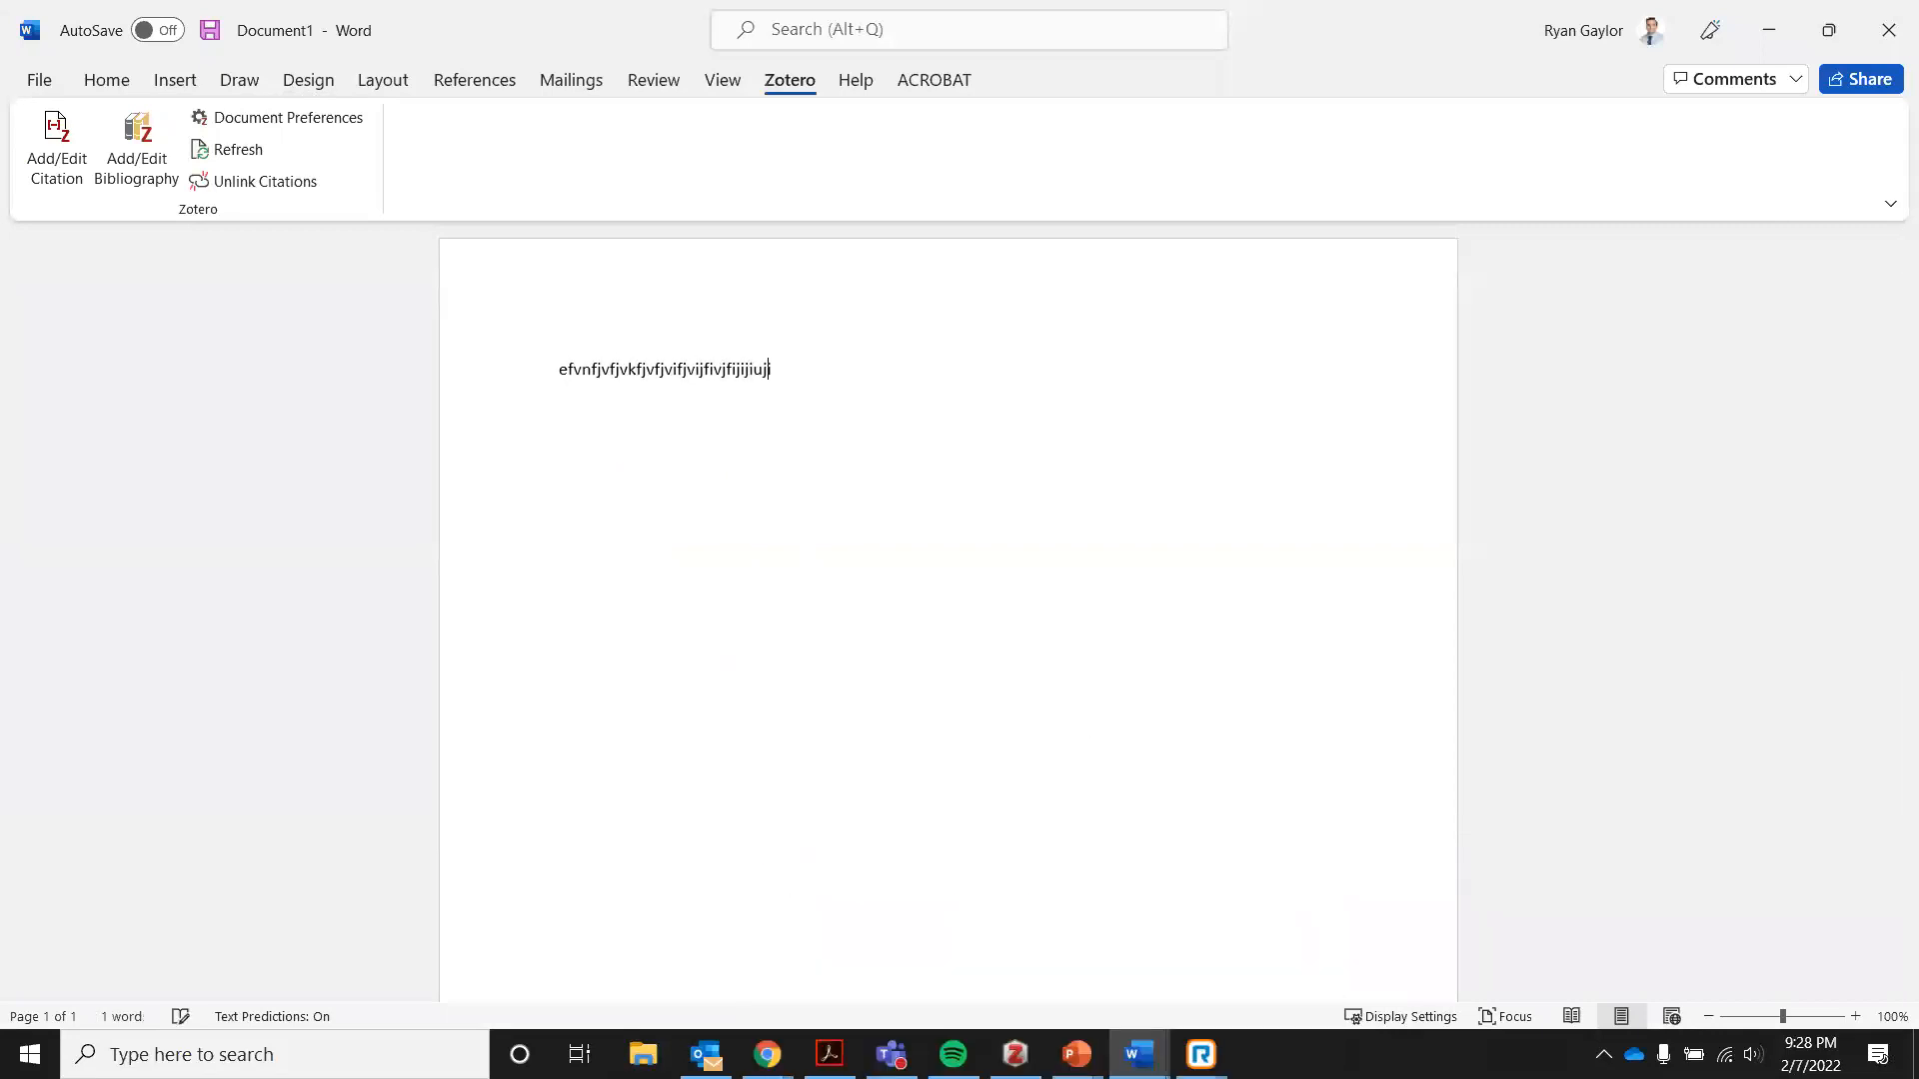
key("BackSpace")
key("BackSpace")
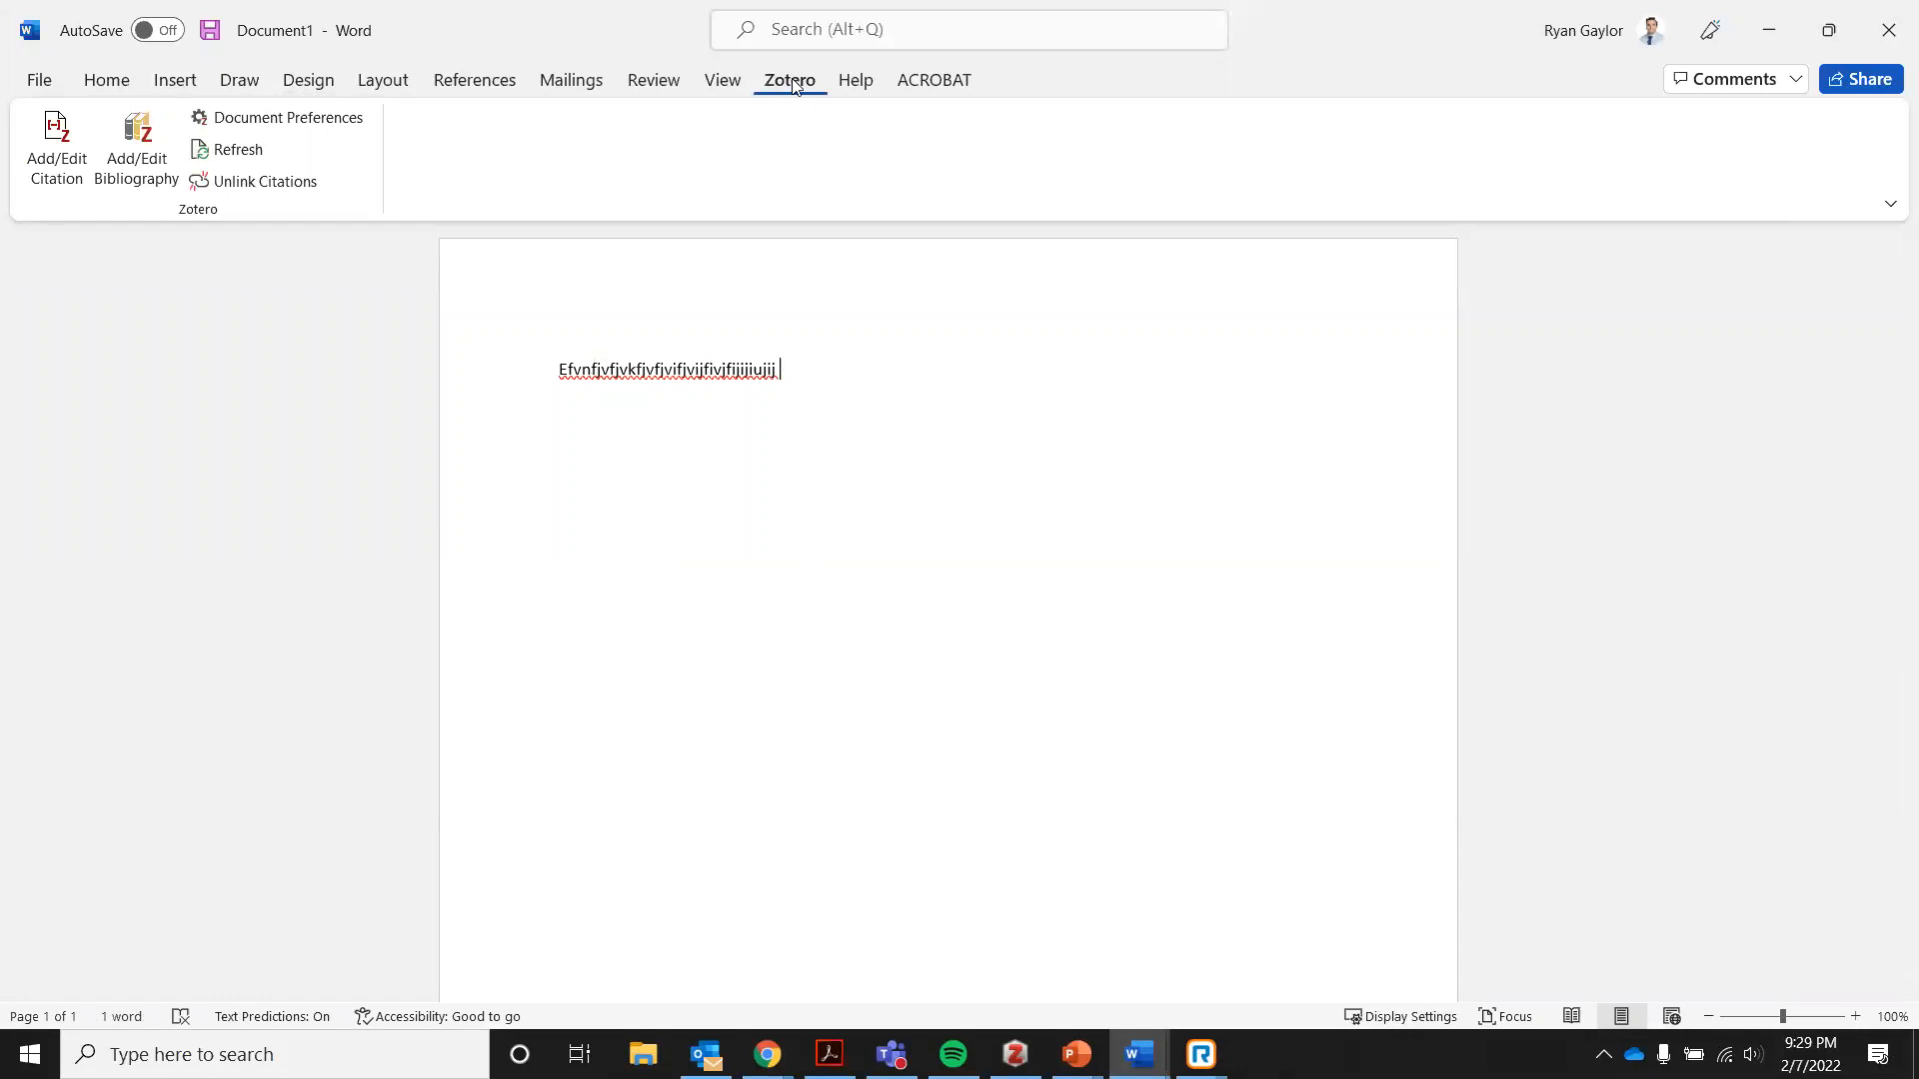
Start a Zotero citation after the placeholder text using American Psychological Association (APA) 7th edition, stored as fields.
left_click(59, 168)
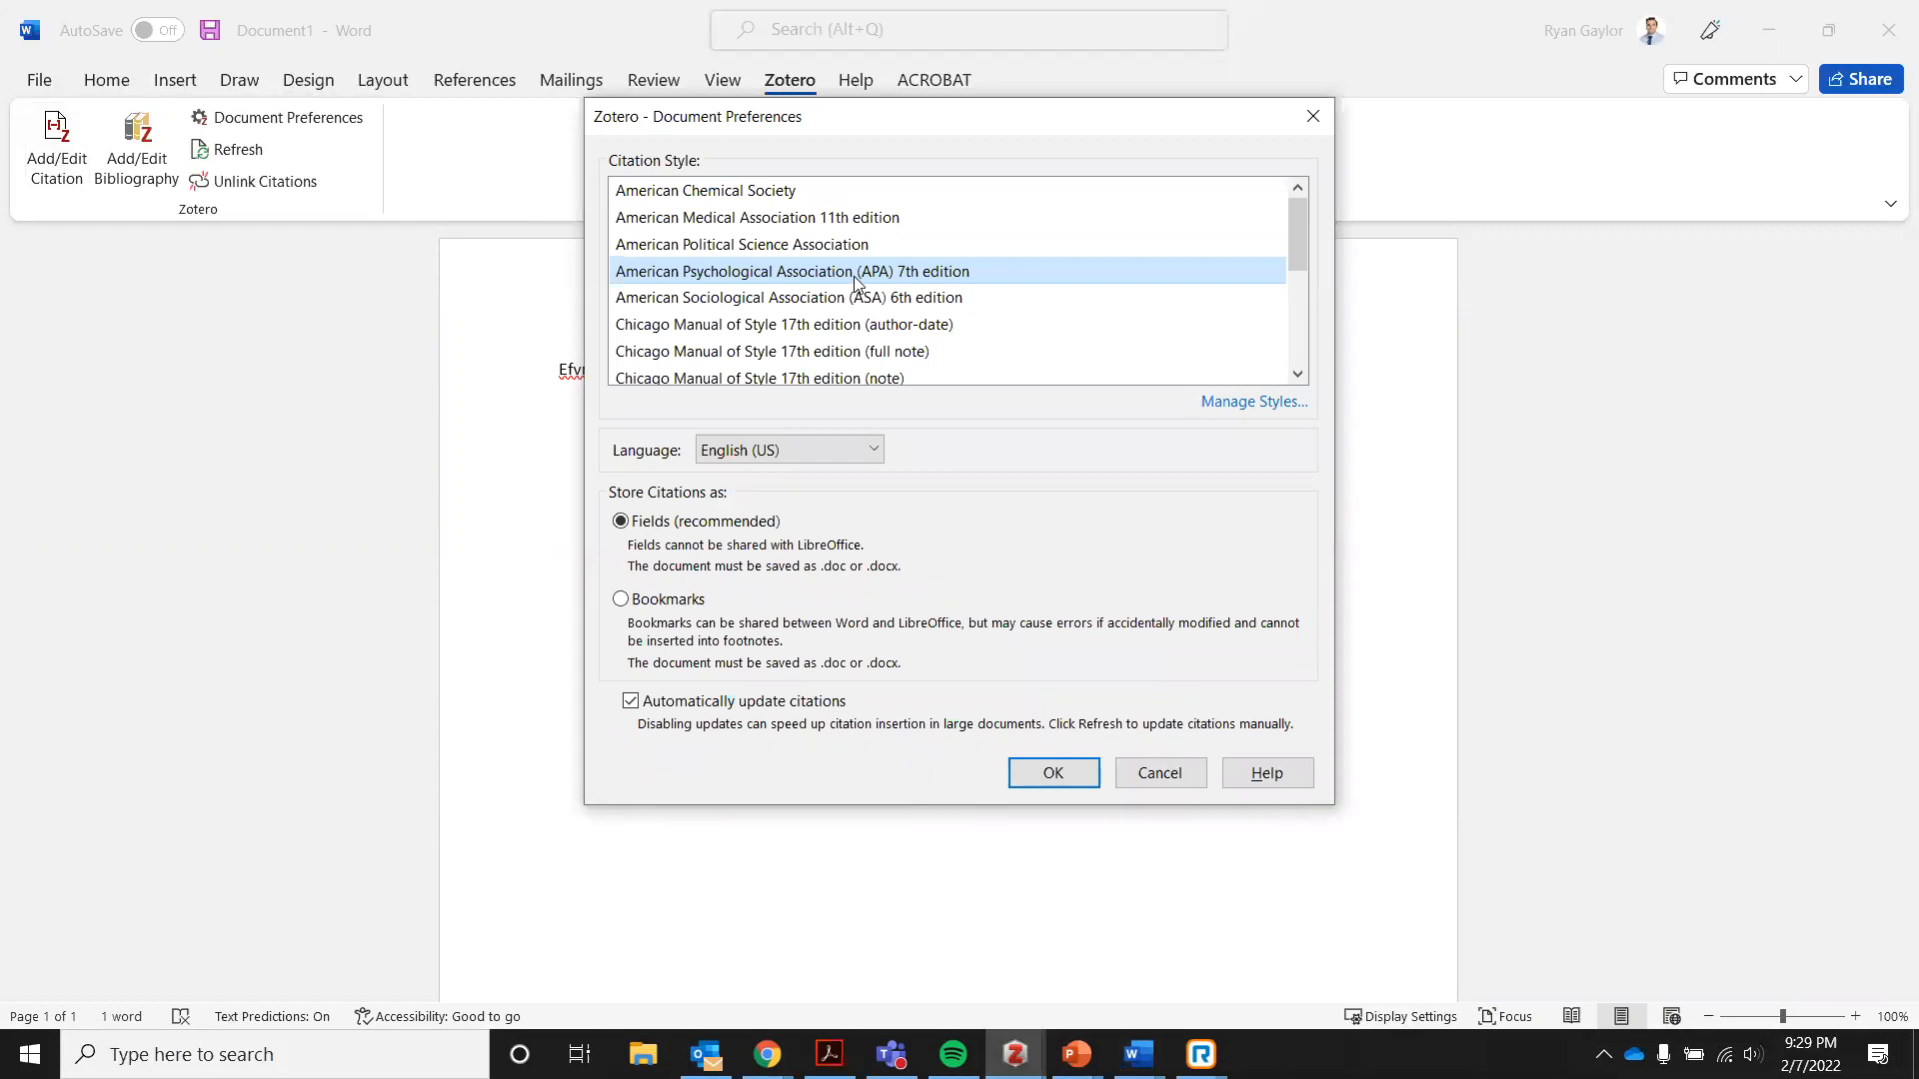
left_click(1071, 783)
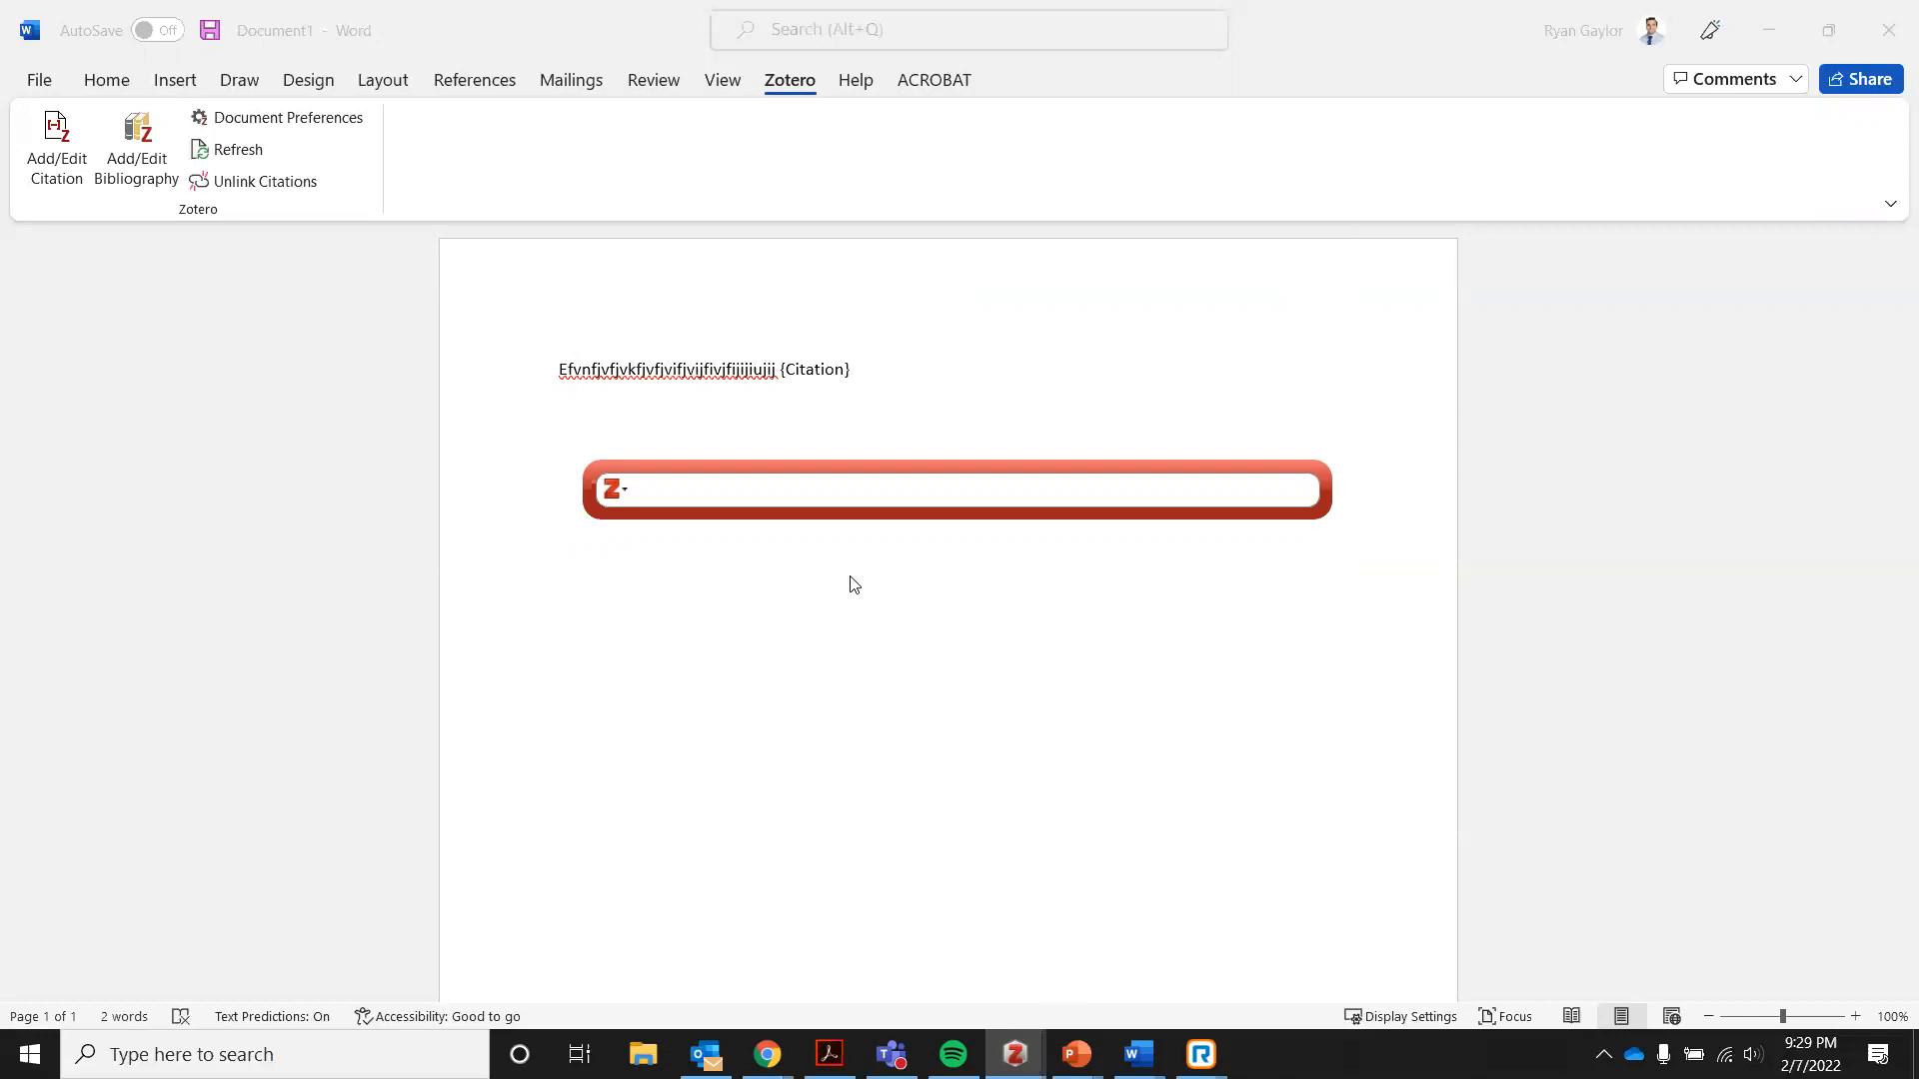
Search the citation bar for sources matching "os", and clear the search.
type("o")
type("er")
key("BackSpace")
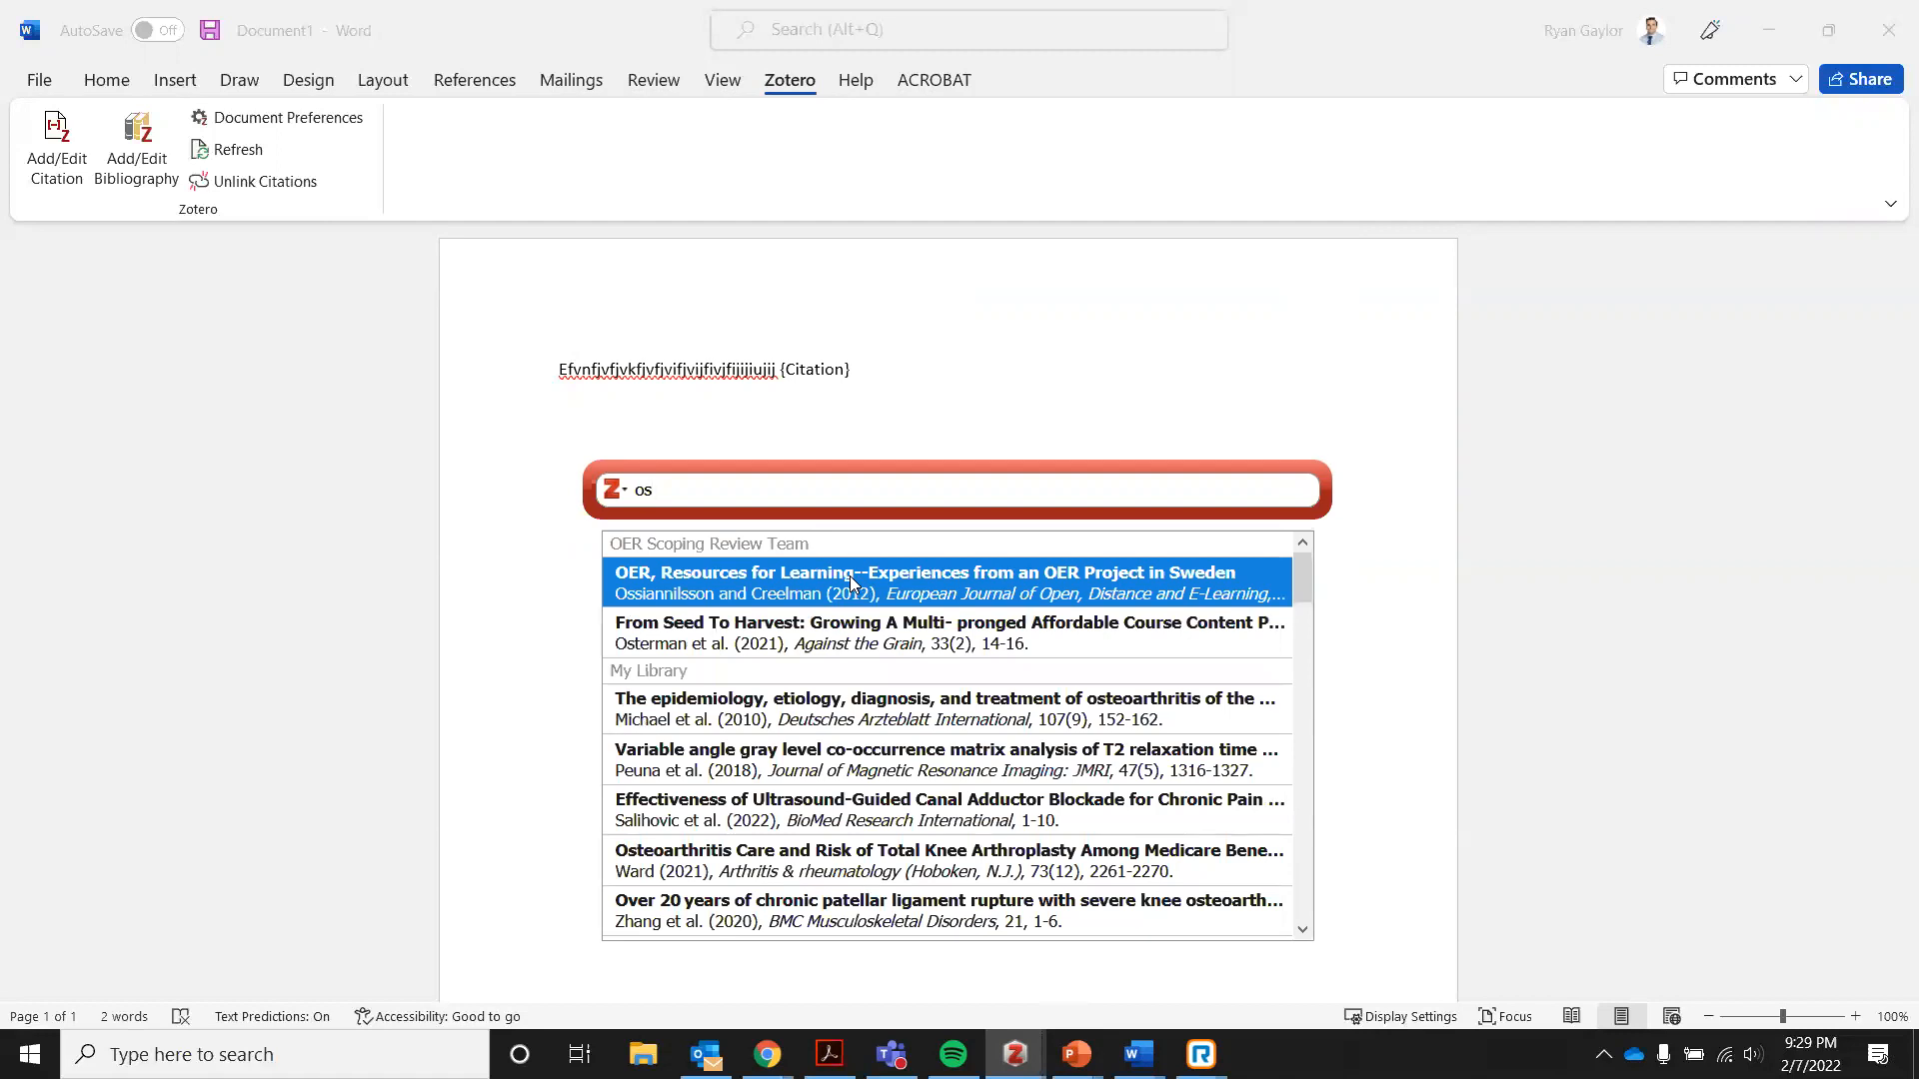
key("BackSpace")
key("BackSpace")
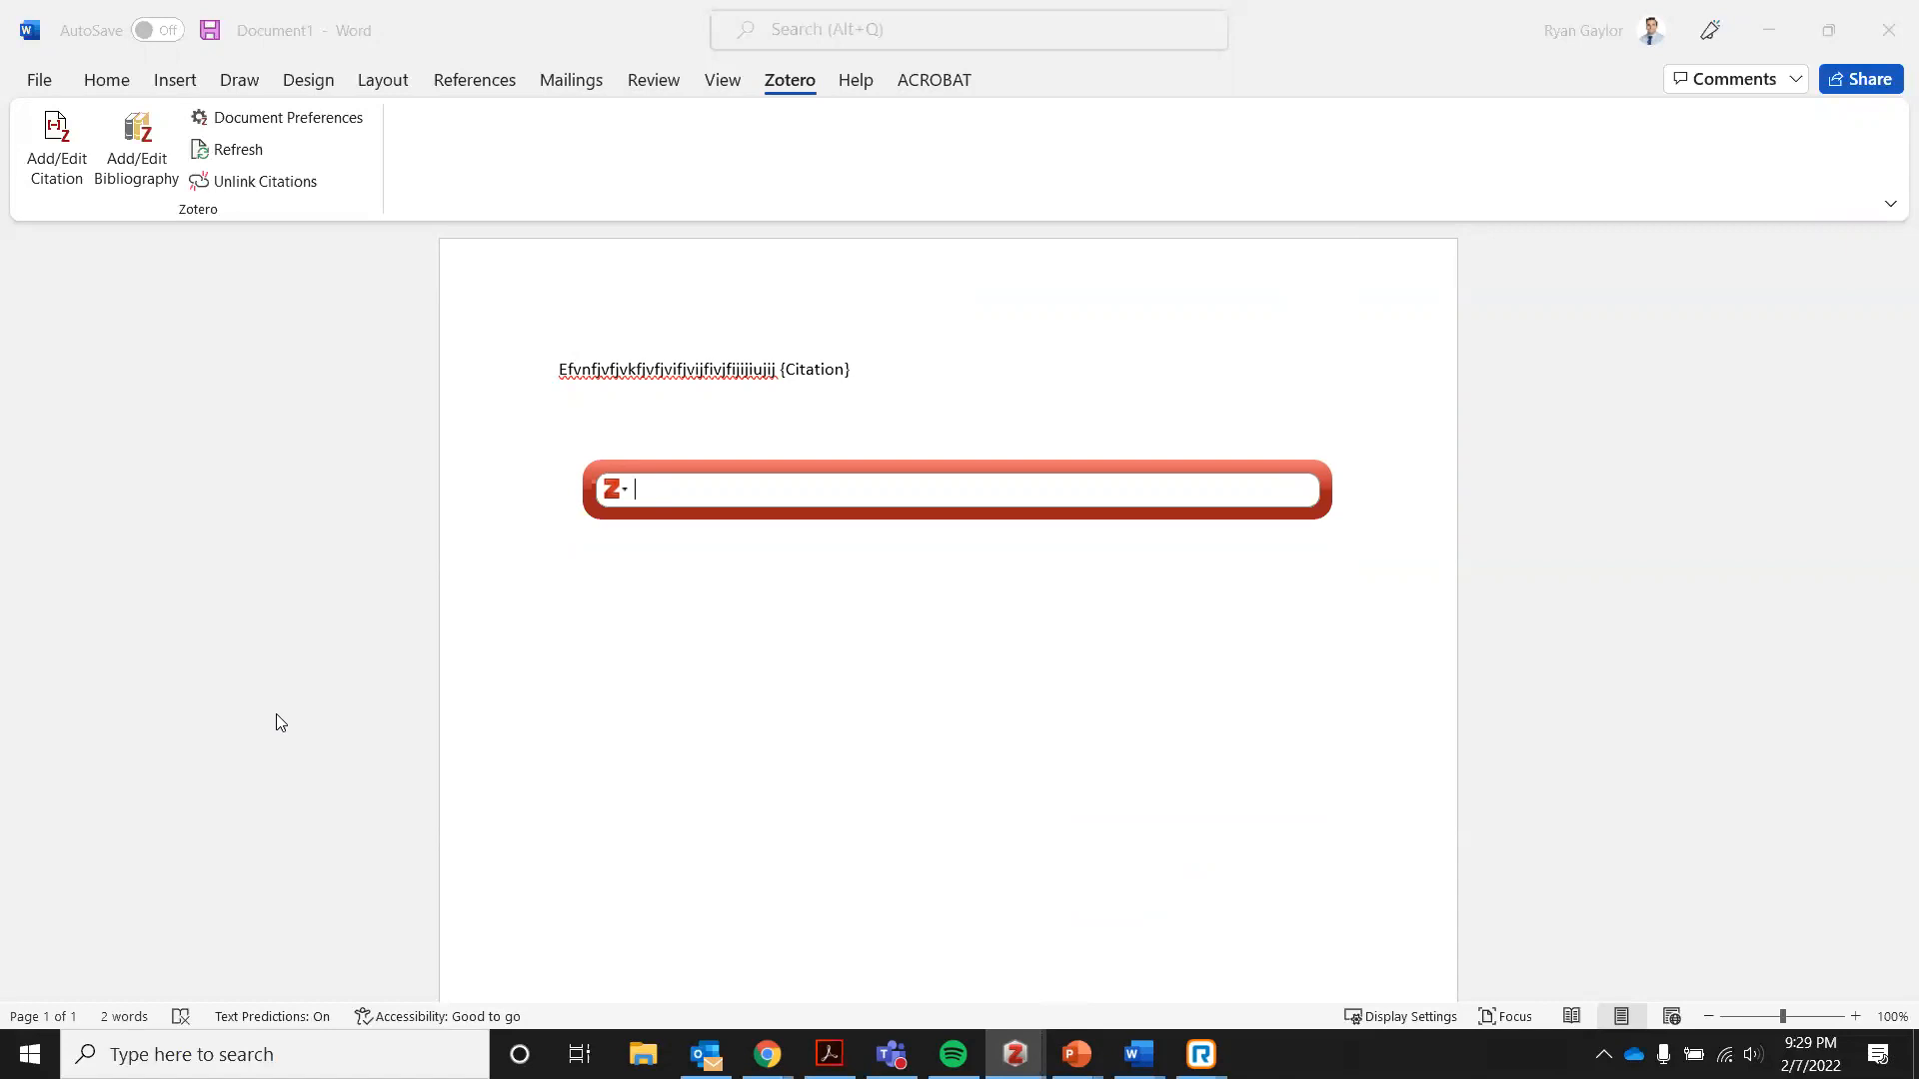
Switch the citation bar to Classic View and cite the Ultrasound-Guided Canal Adductor Blockade article from My Library.
left_click(617, 491)
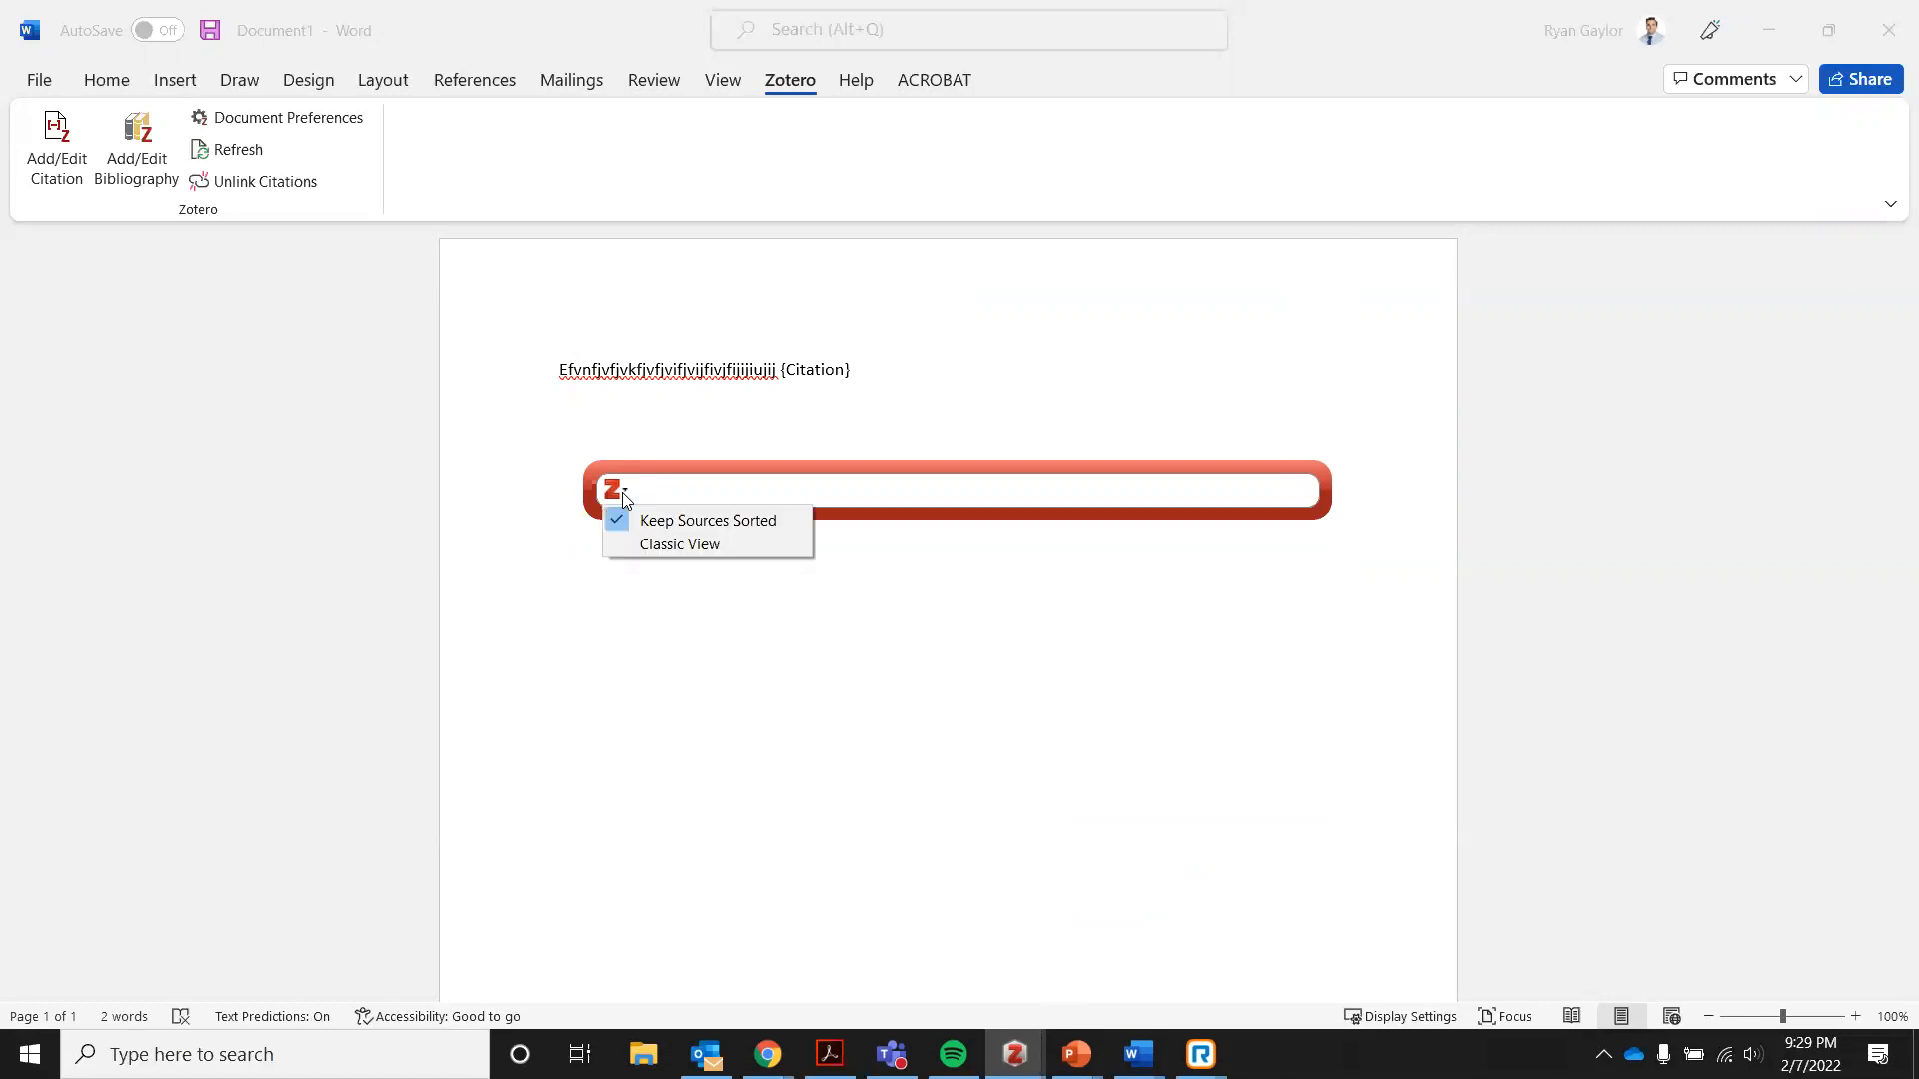
left_click(656, 548)
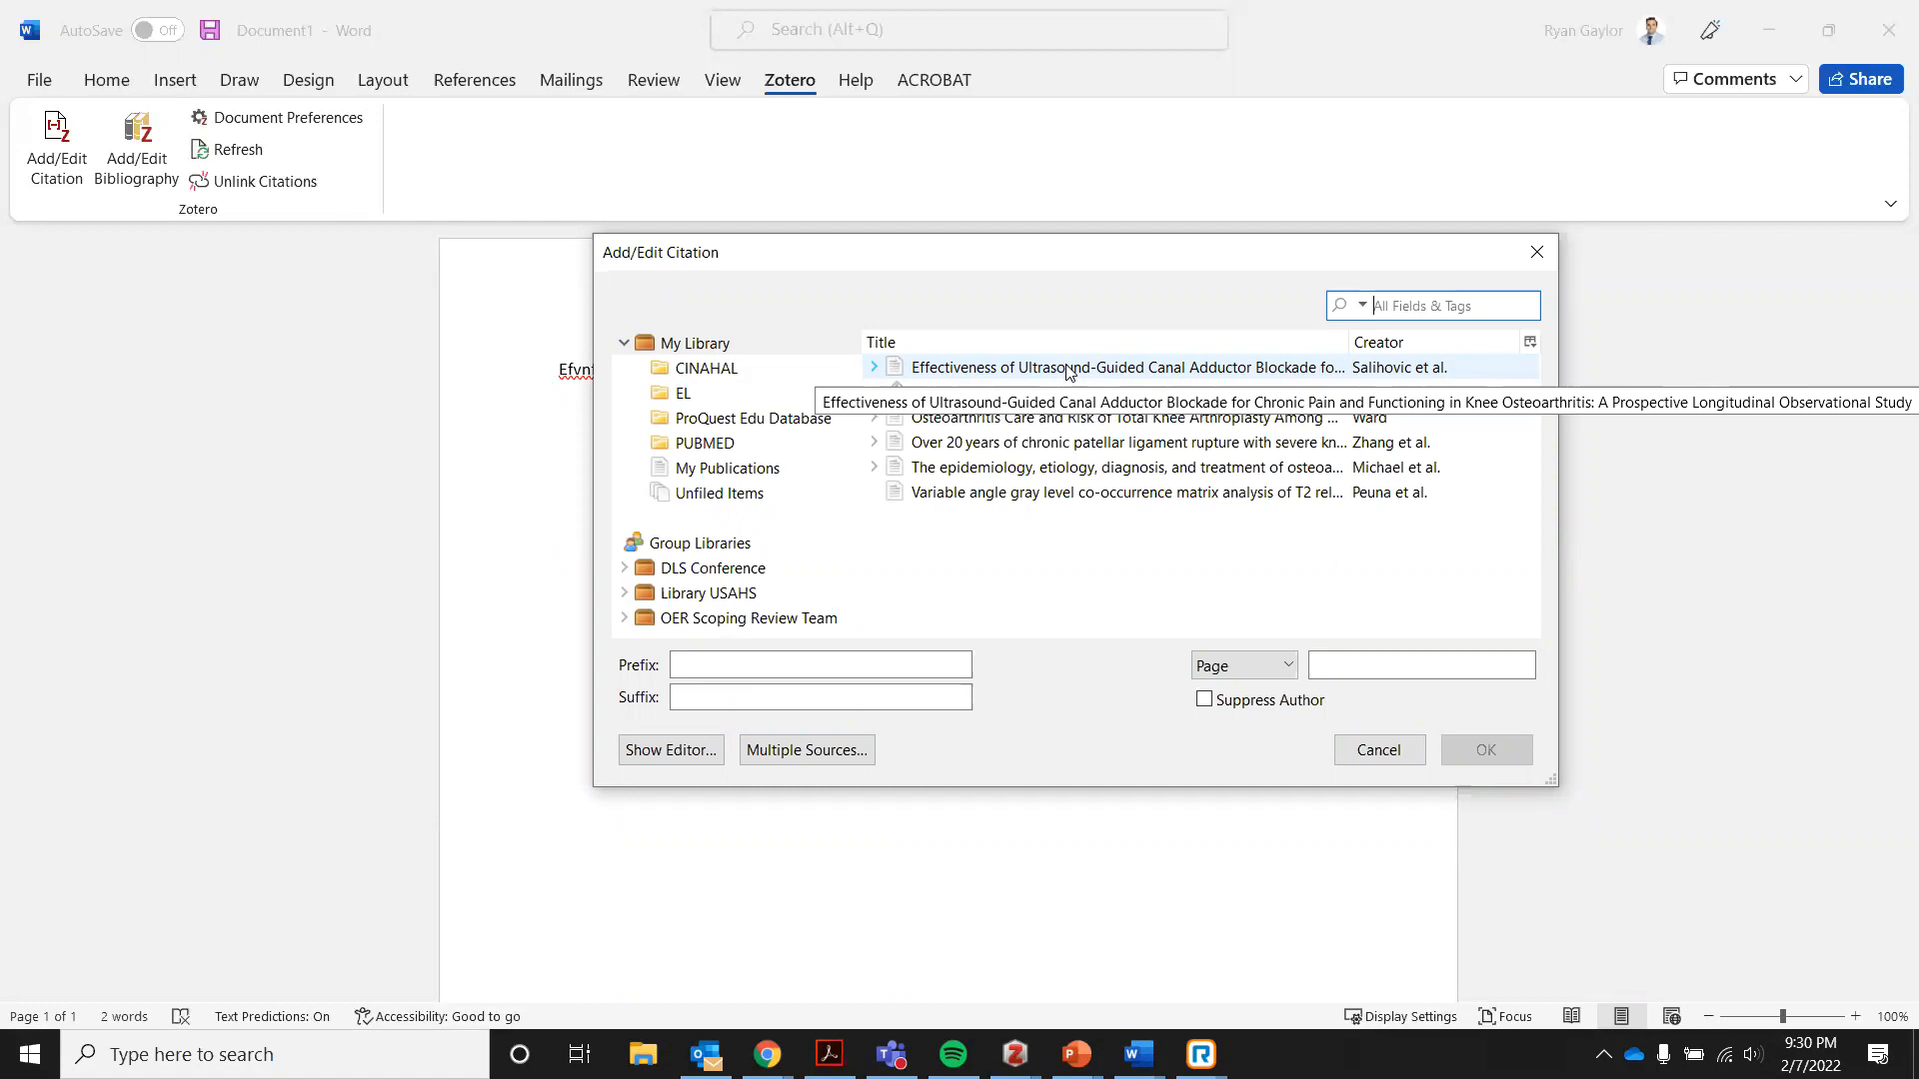
left_click(1070, 372)
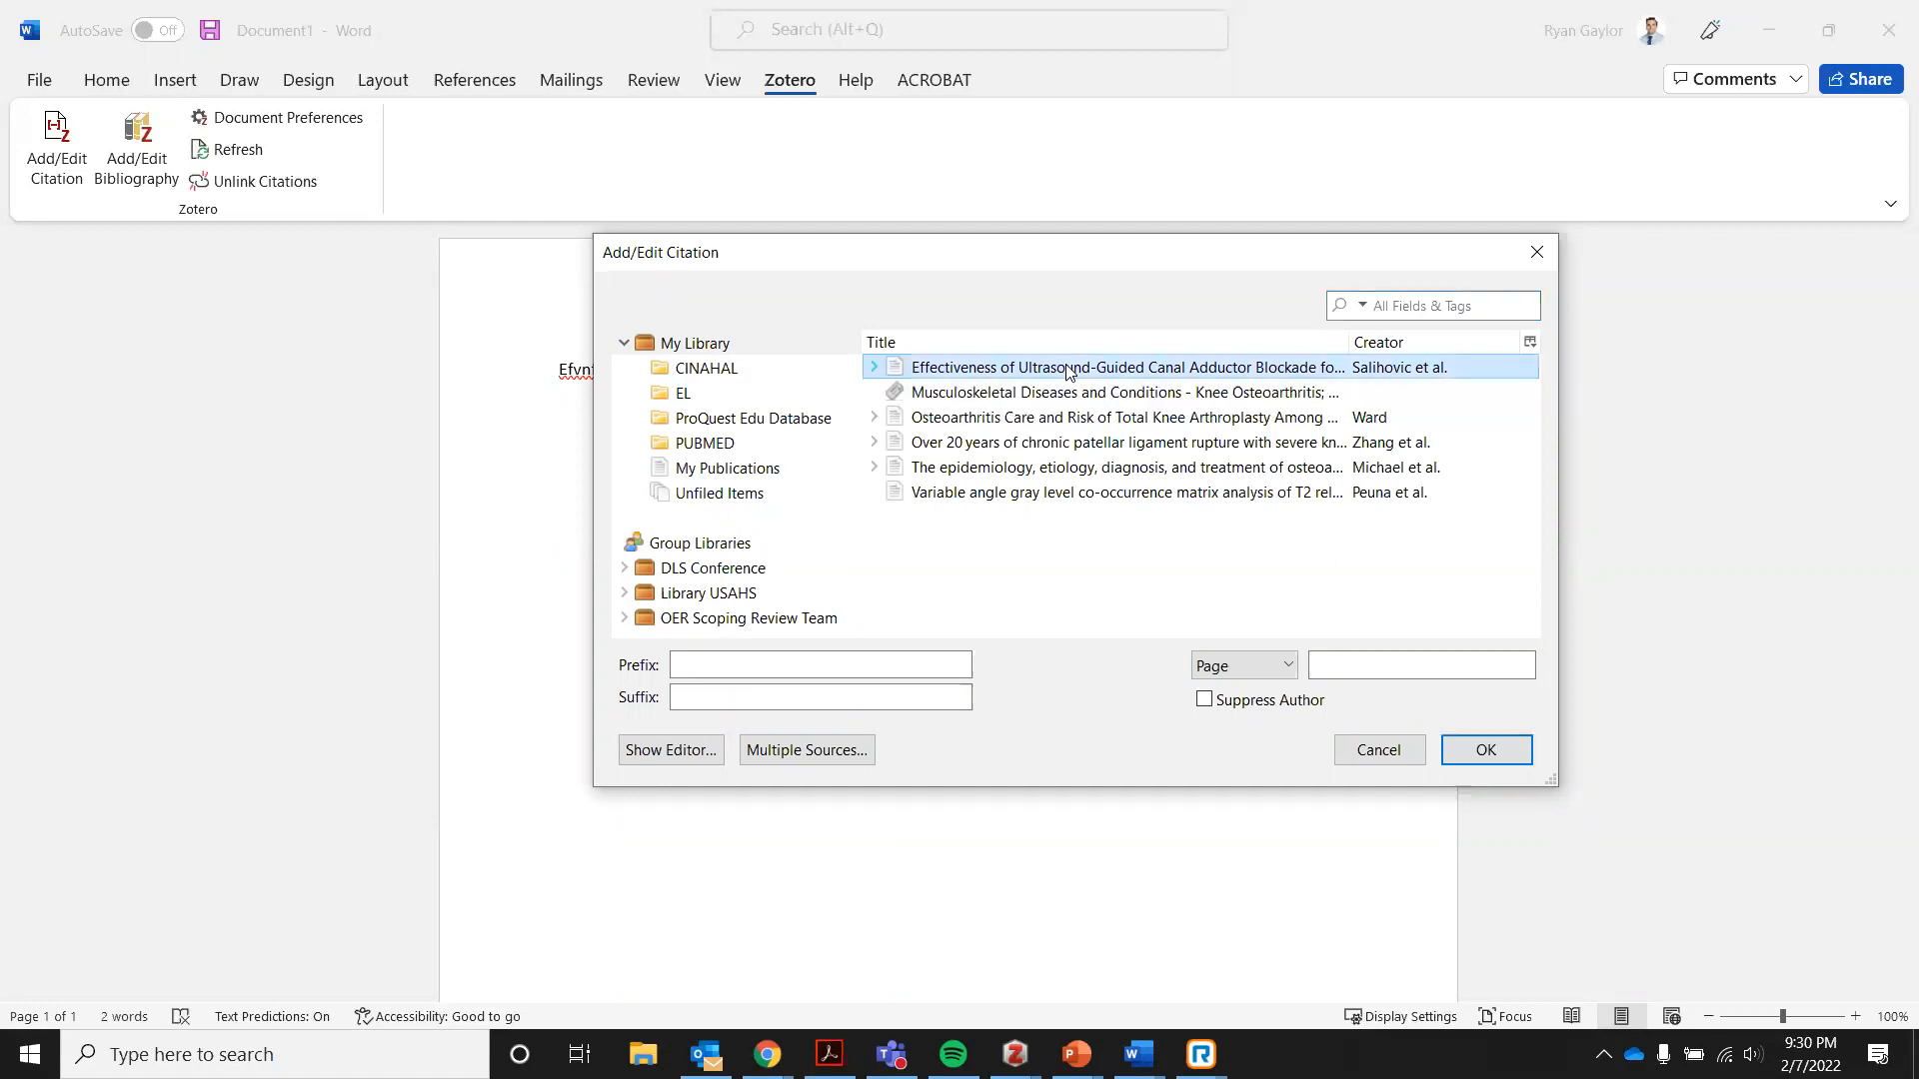
left_click(1477, 752)
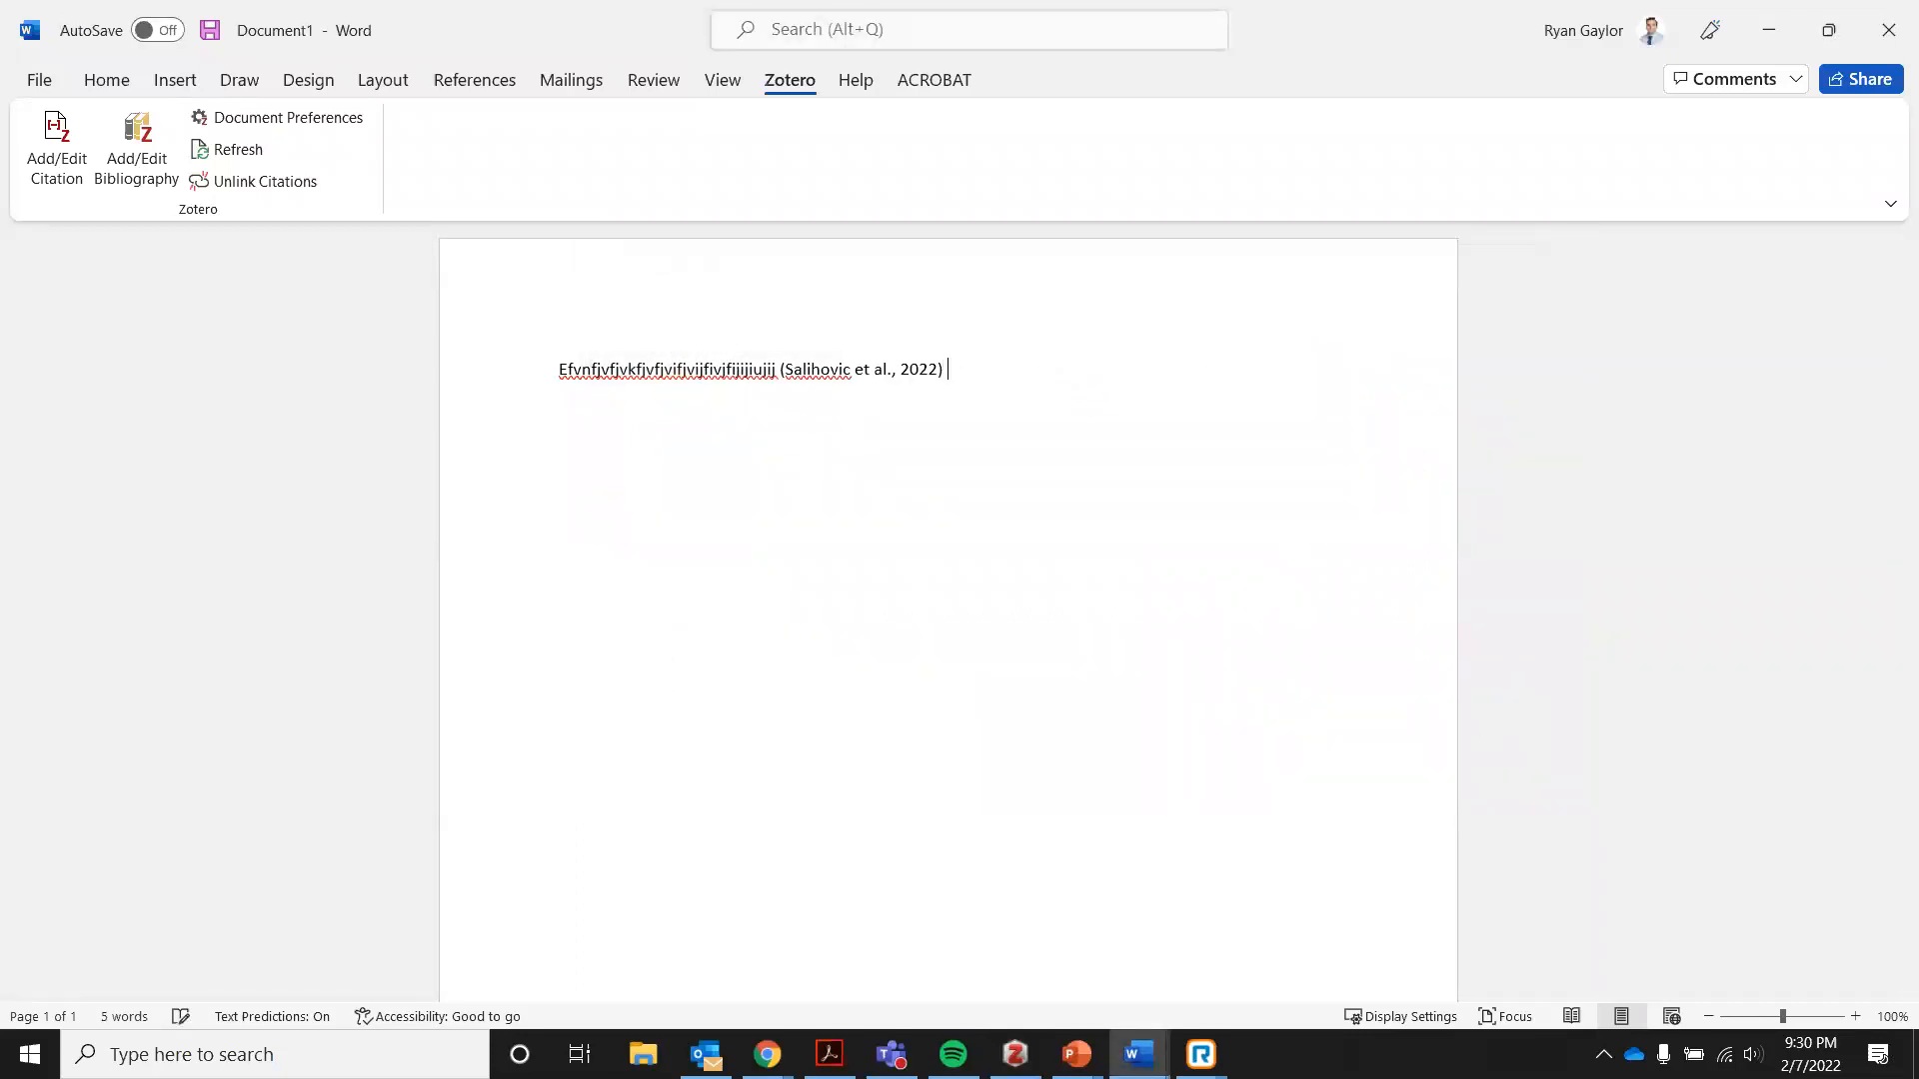
Add a second placeholder line starting with "Fhnvk" and cite the "Over 20 years of chronic patellar ligament rupture" article after it through Classic View.
key("Return")
type("fhnvkfjvifjvijfvijfivjifjvifjvifjvifjvifj")
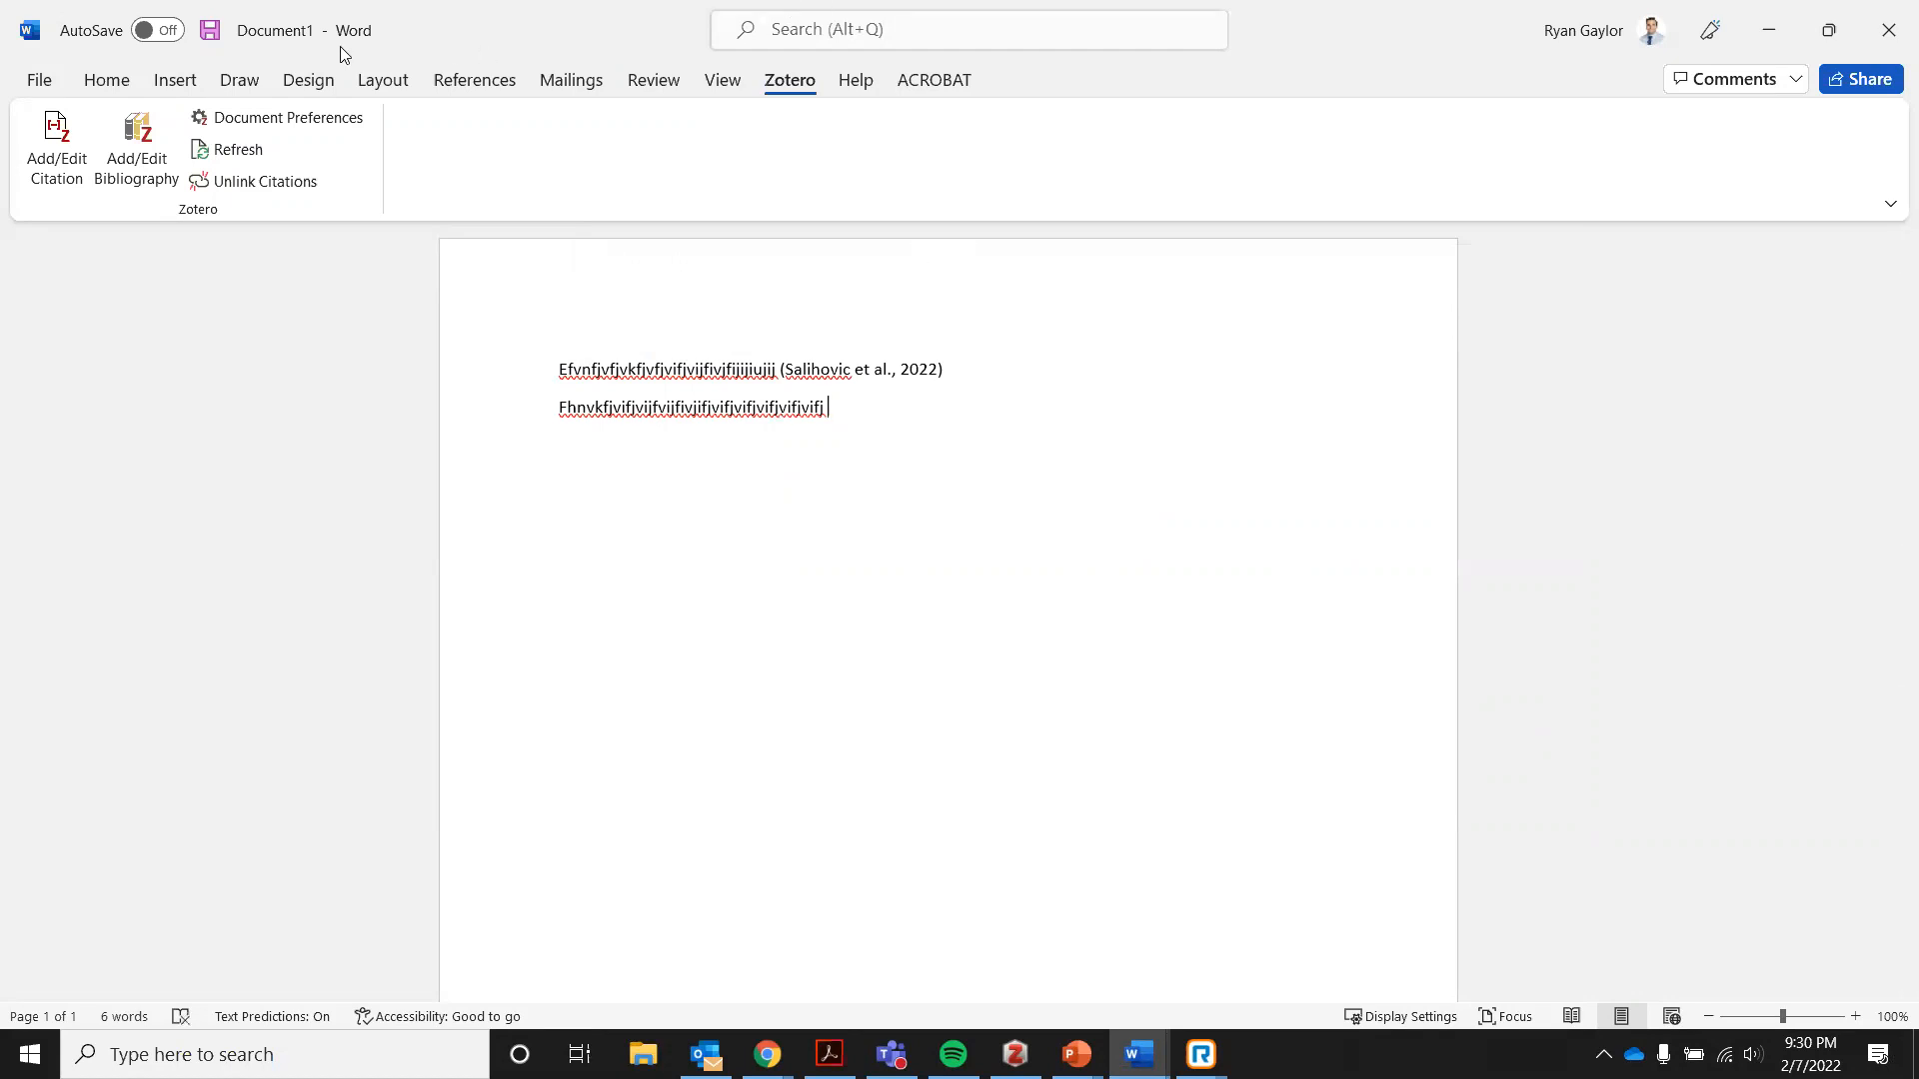
left_click(62, 168)
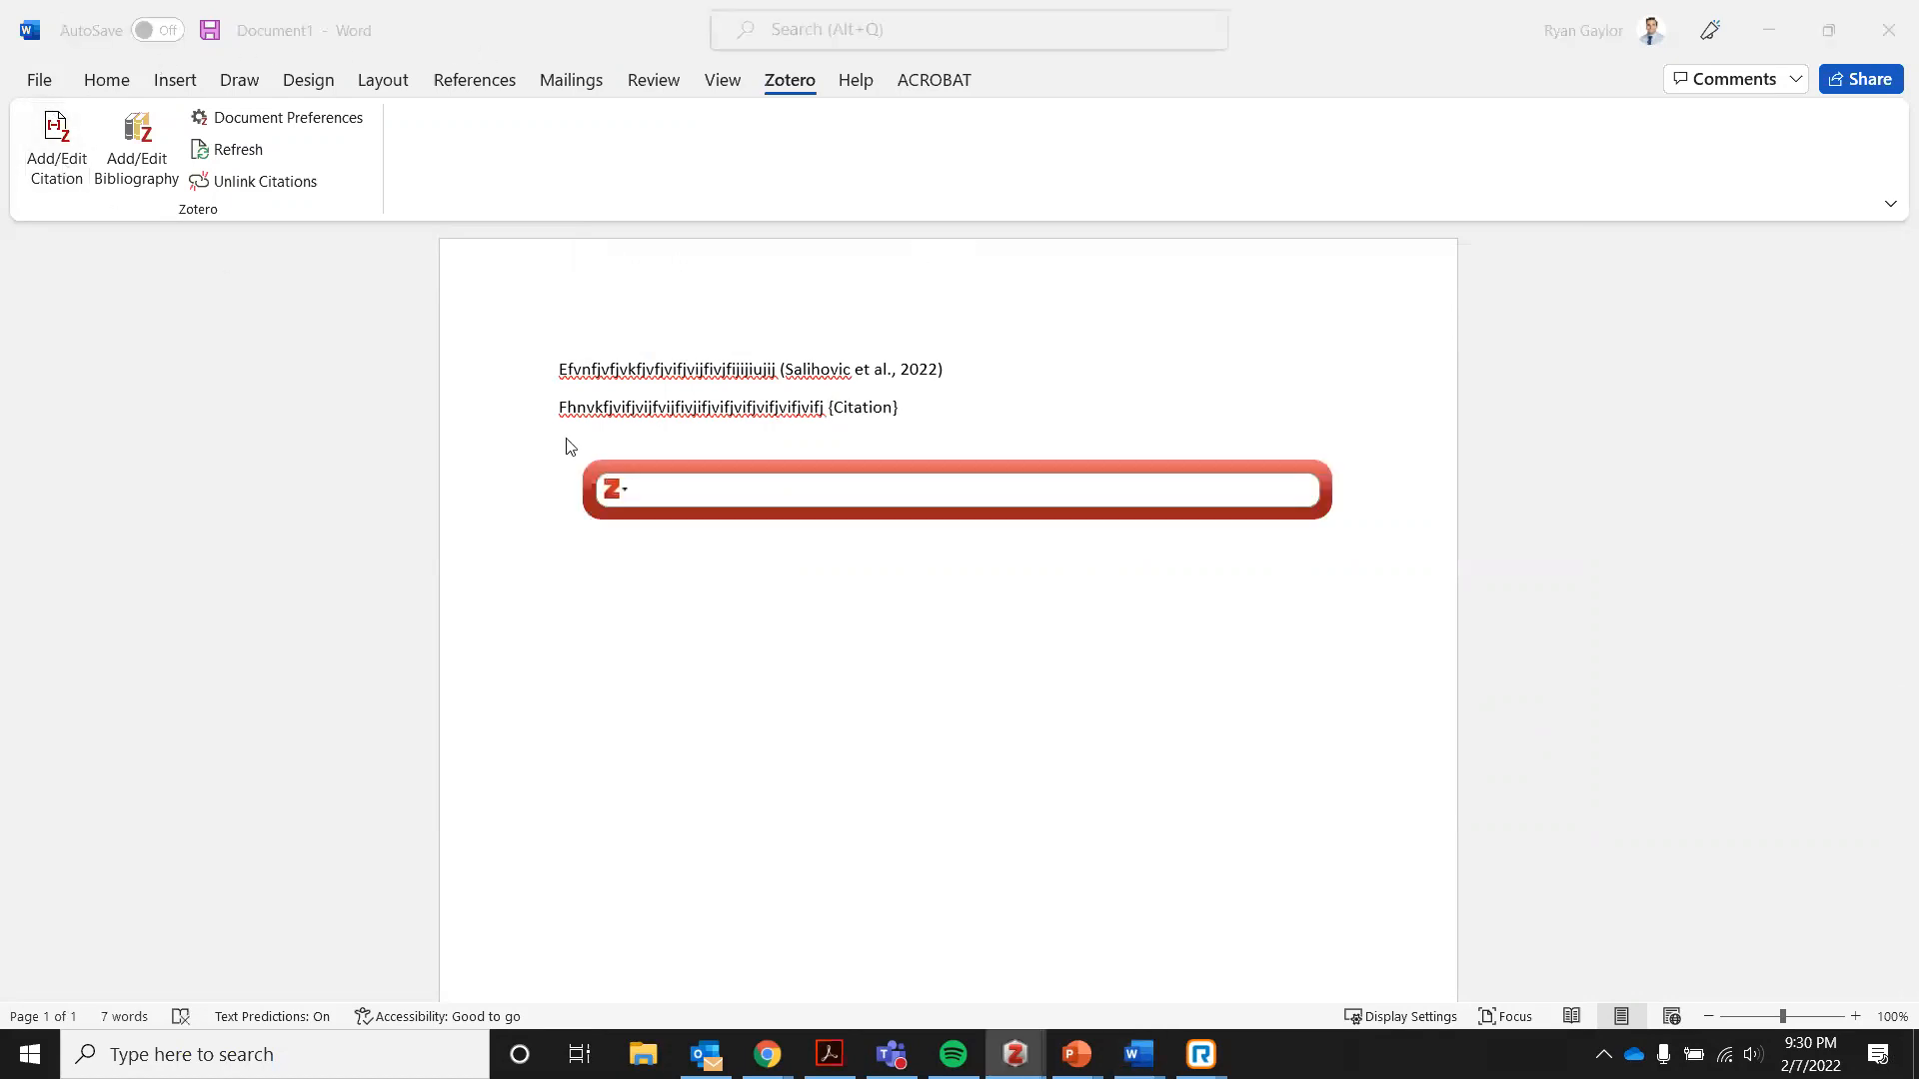
left_click(627, 490)
left_click(640, 545)
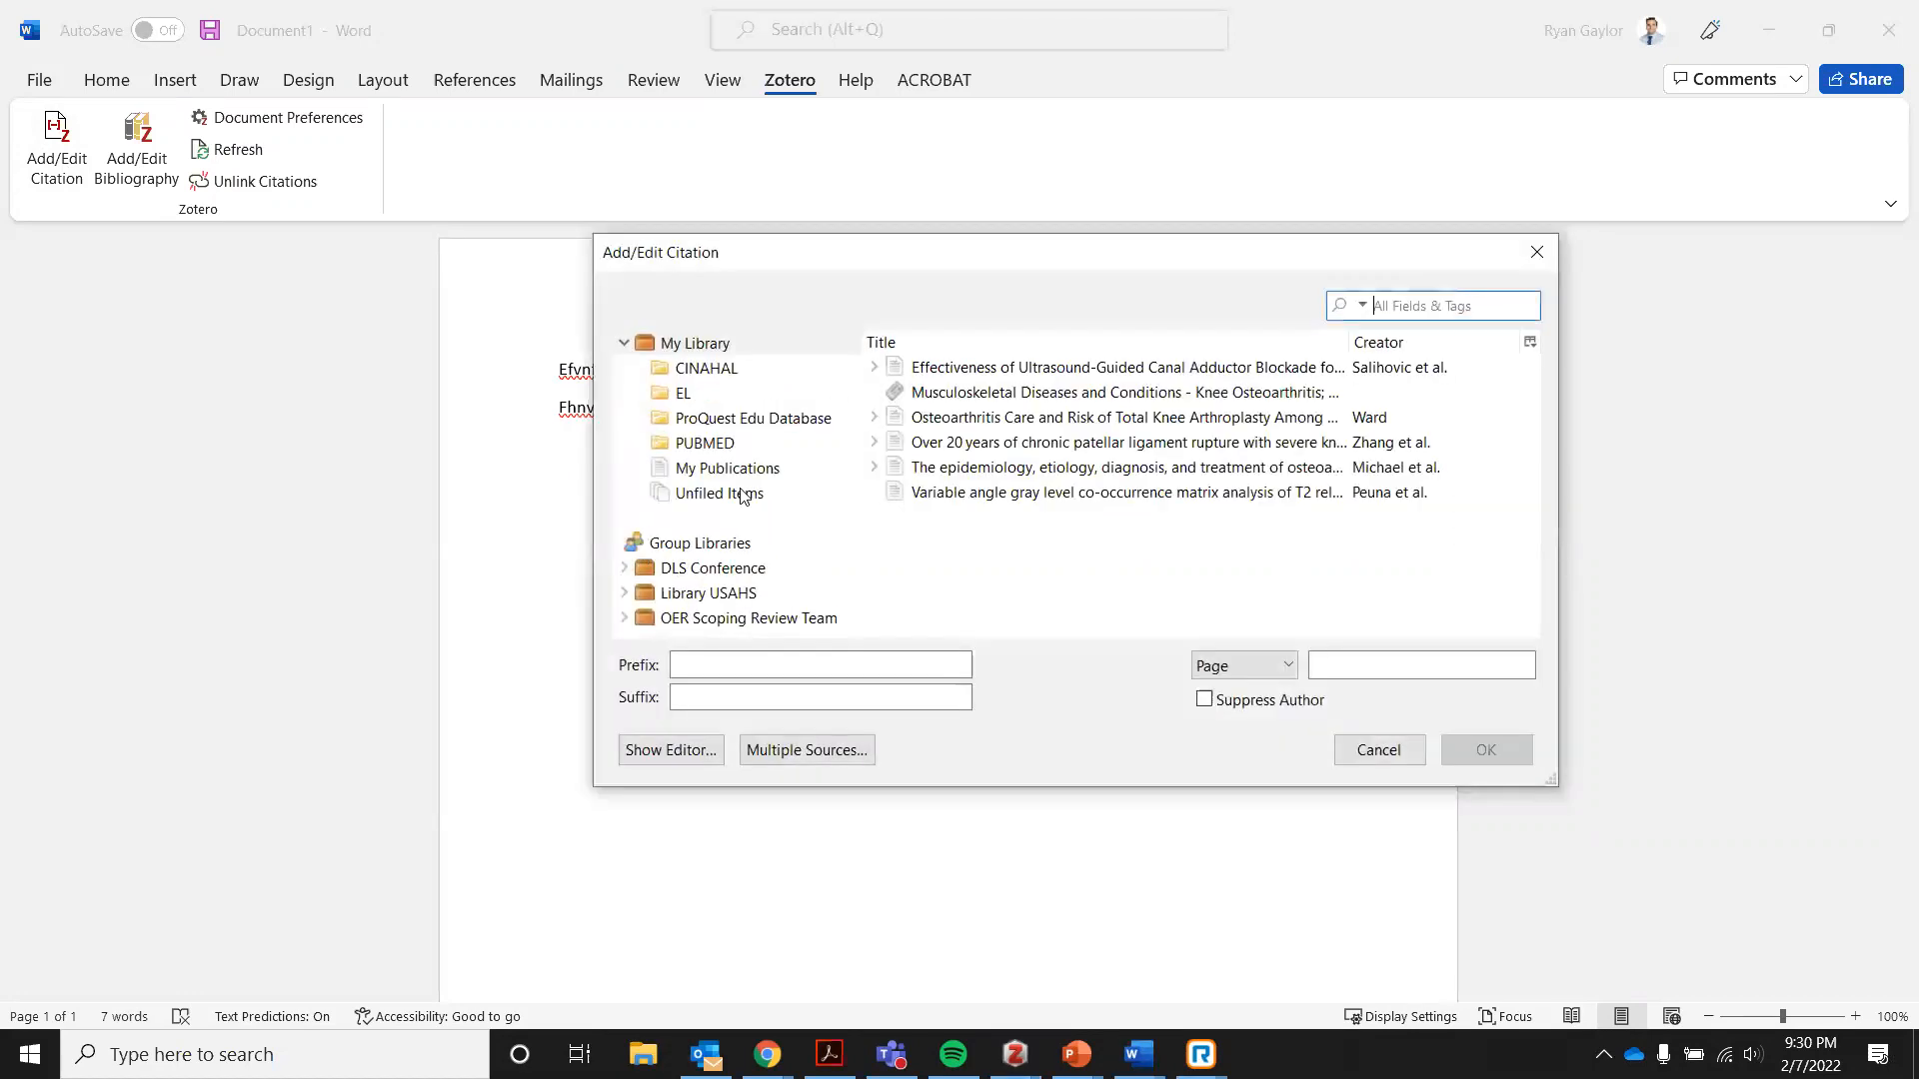
left_click(1007, 452)
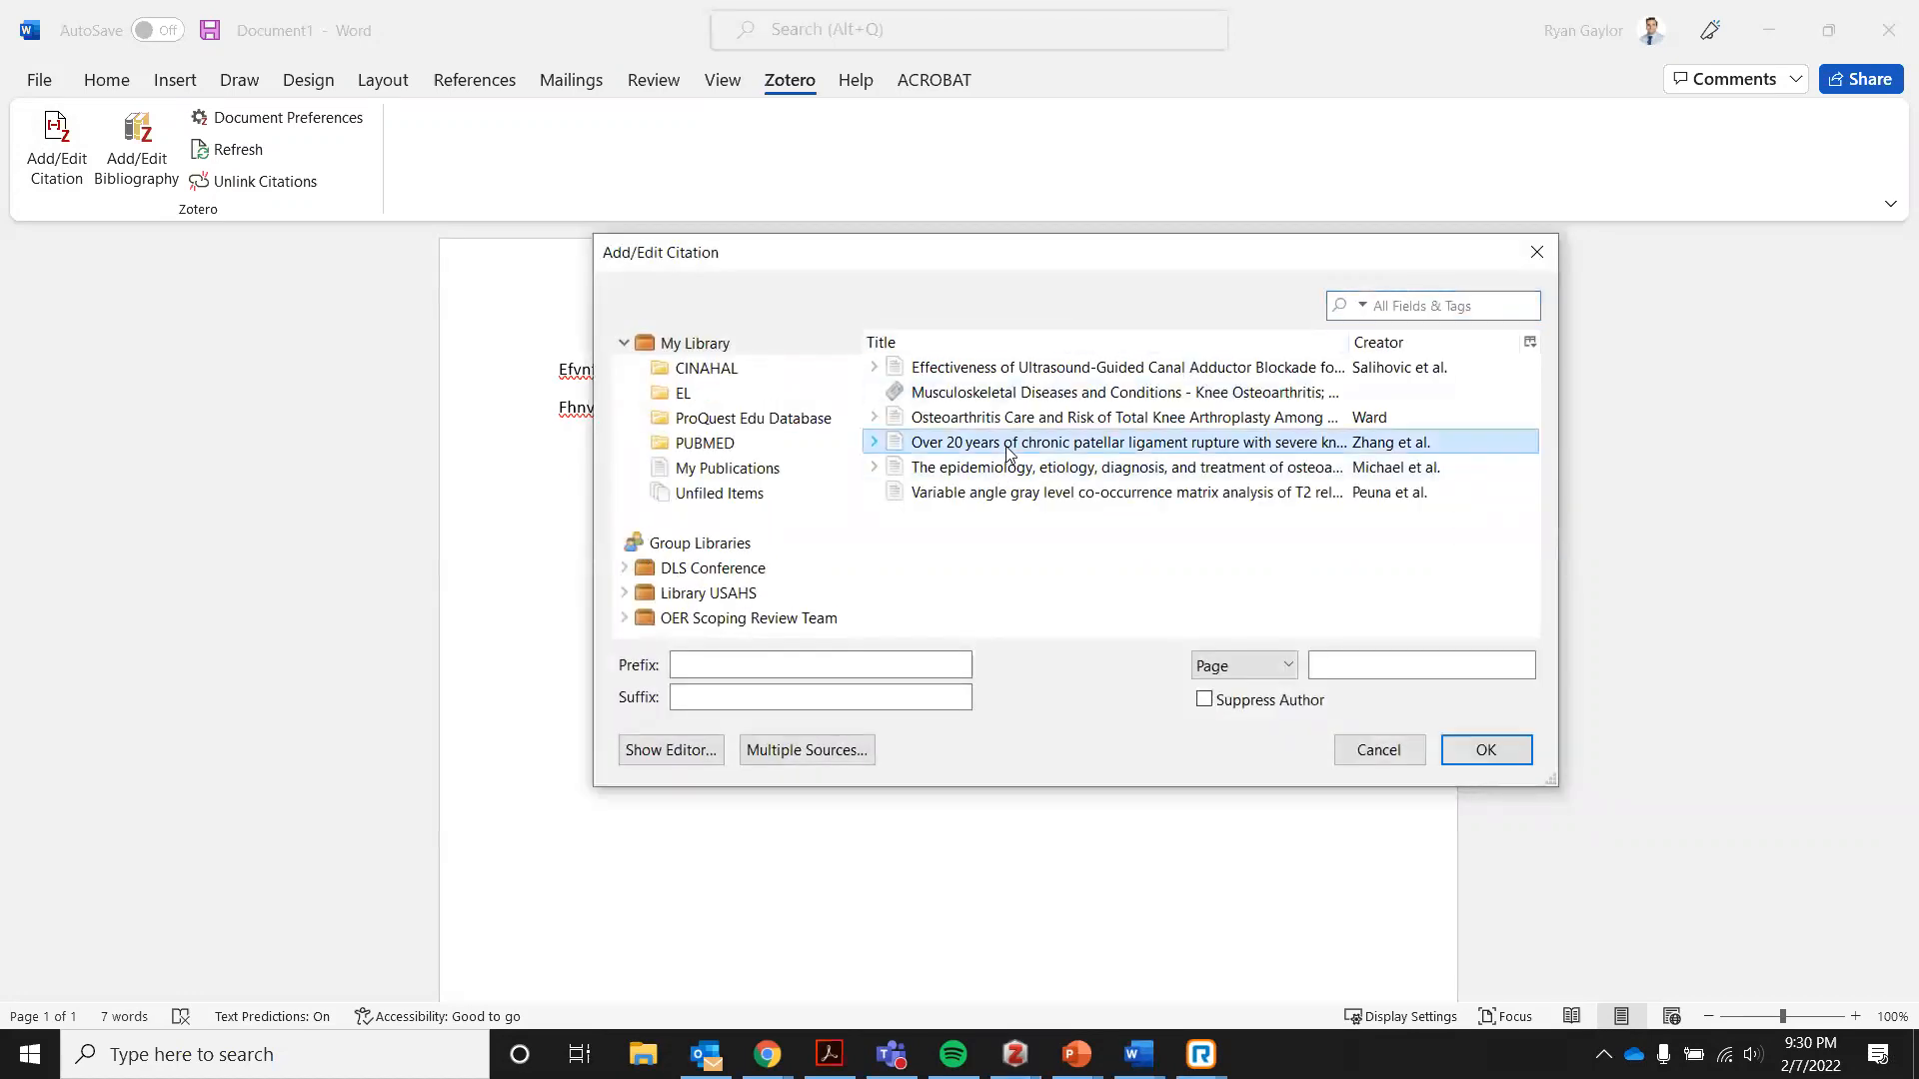
left_click(1499, 751)
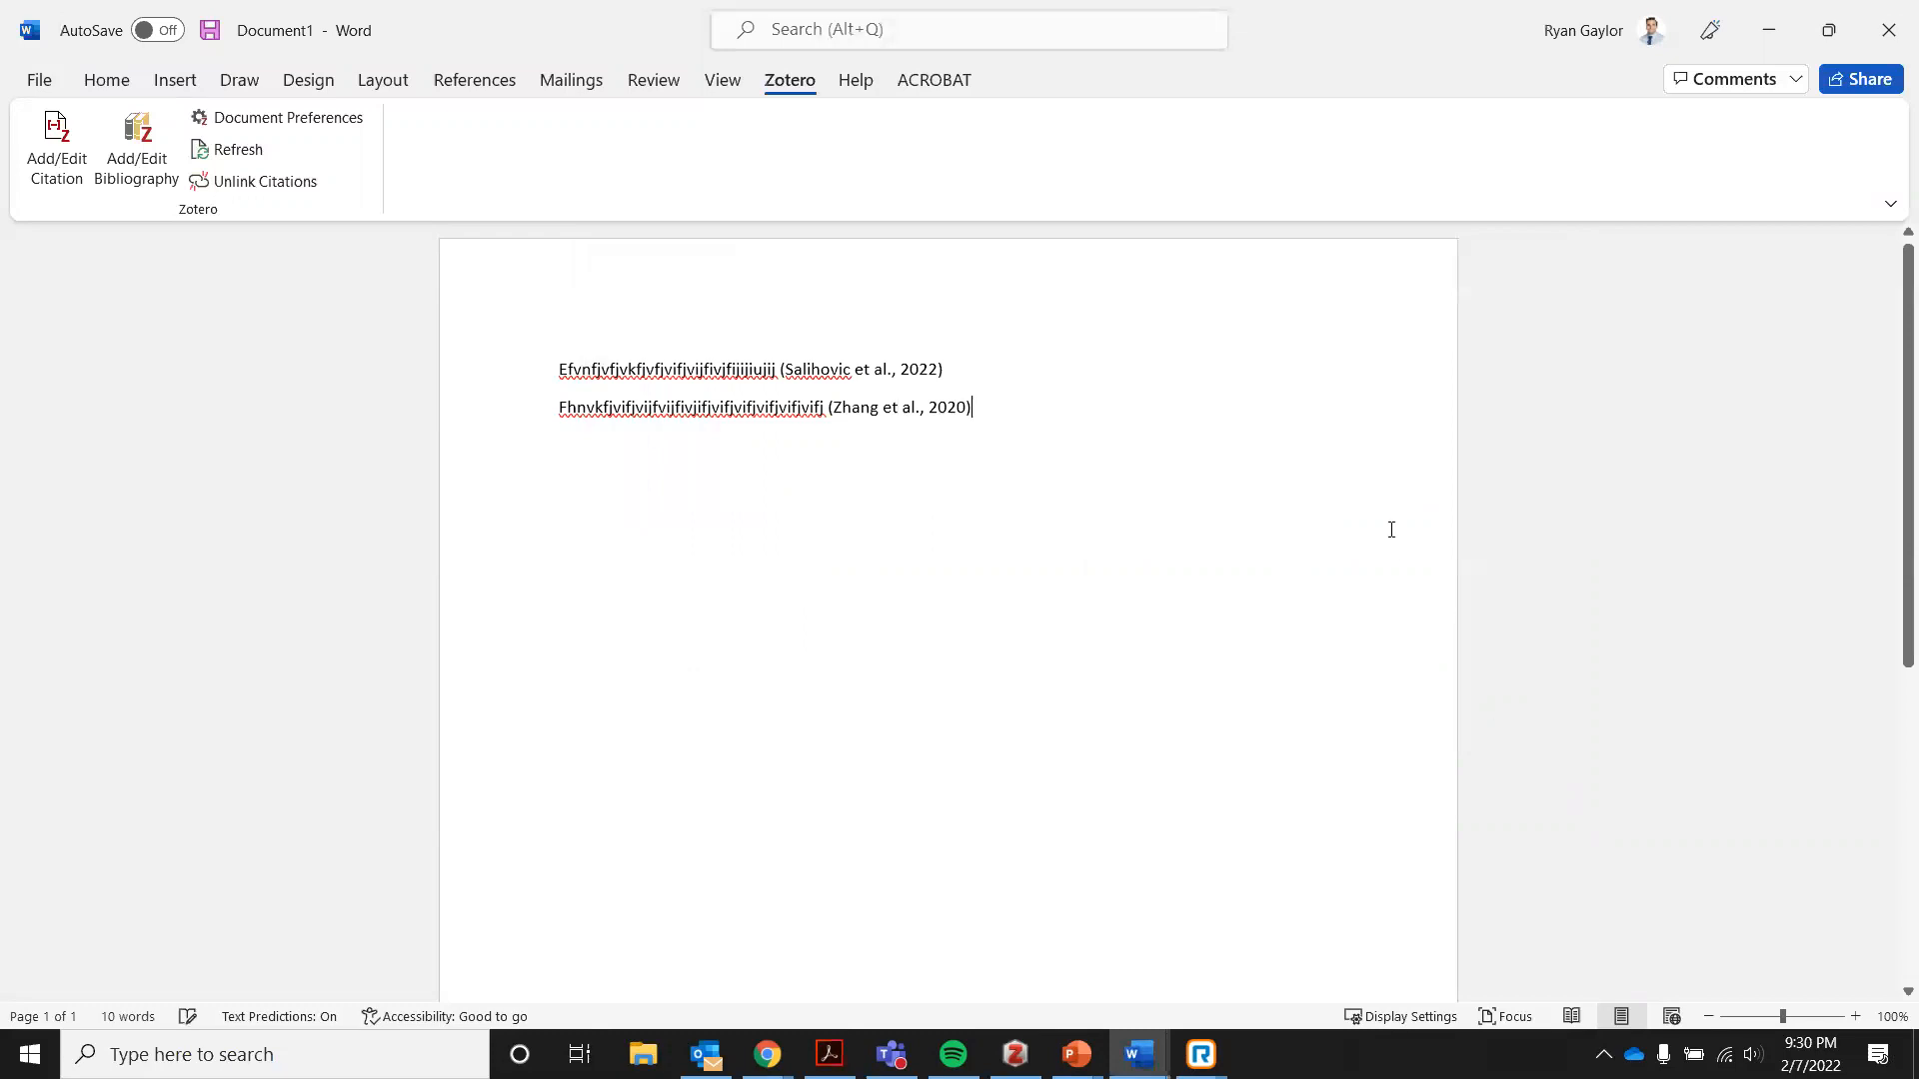
Add a third placeholder line starting with "Rgjvf" and cite the "Variable angle gray level co-occurrence matrix analysis" article after it through Classic View.
key("Return")
type("Rgjvfijvifjvifjvif jvijfivjfivj")
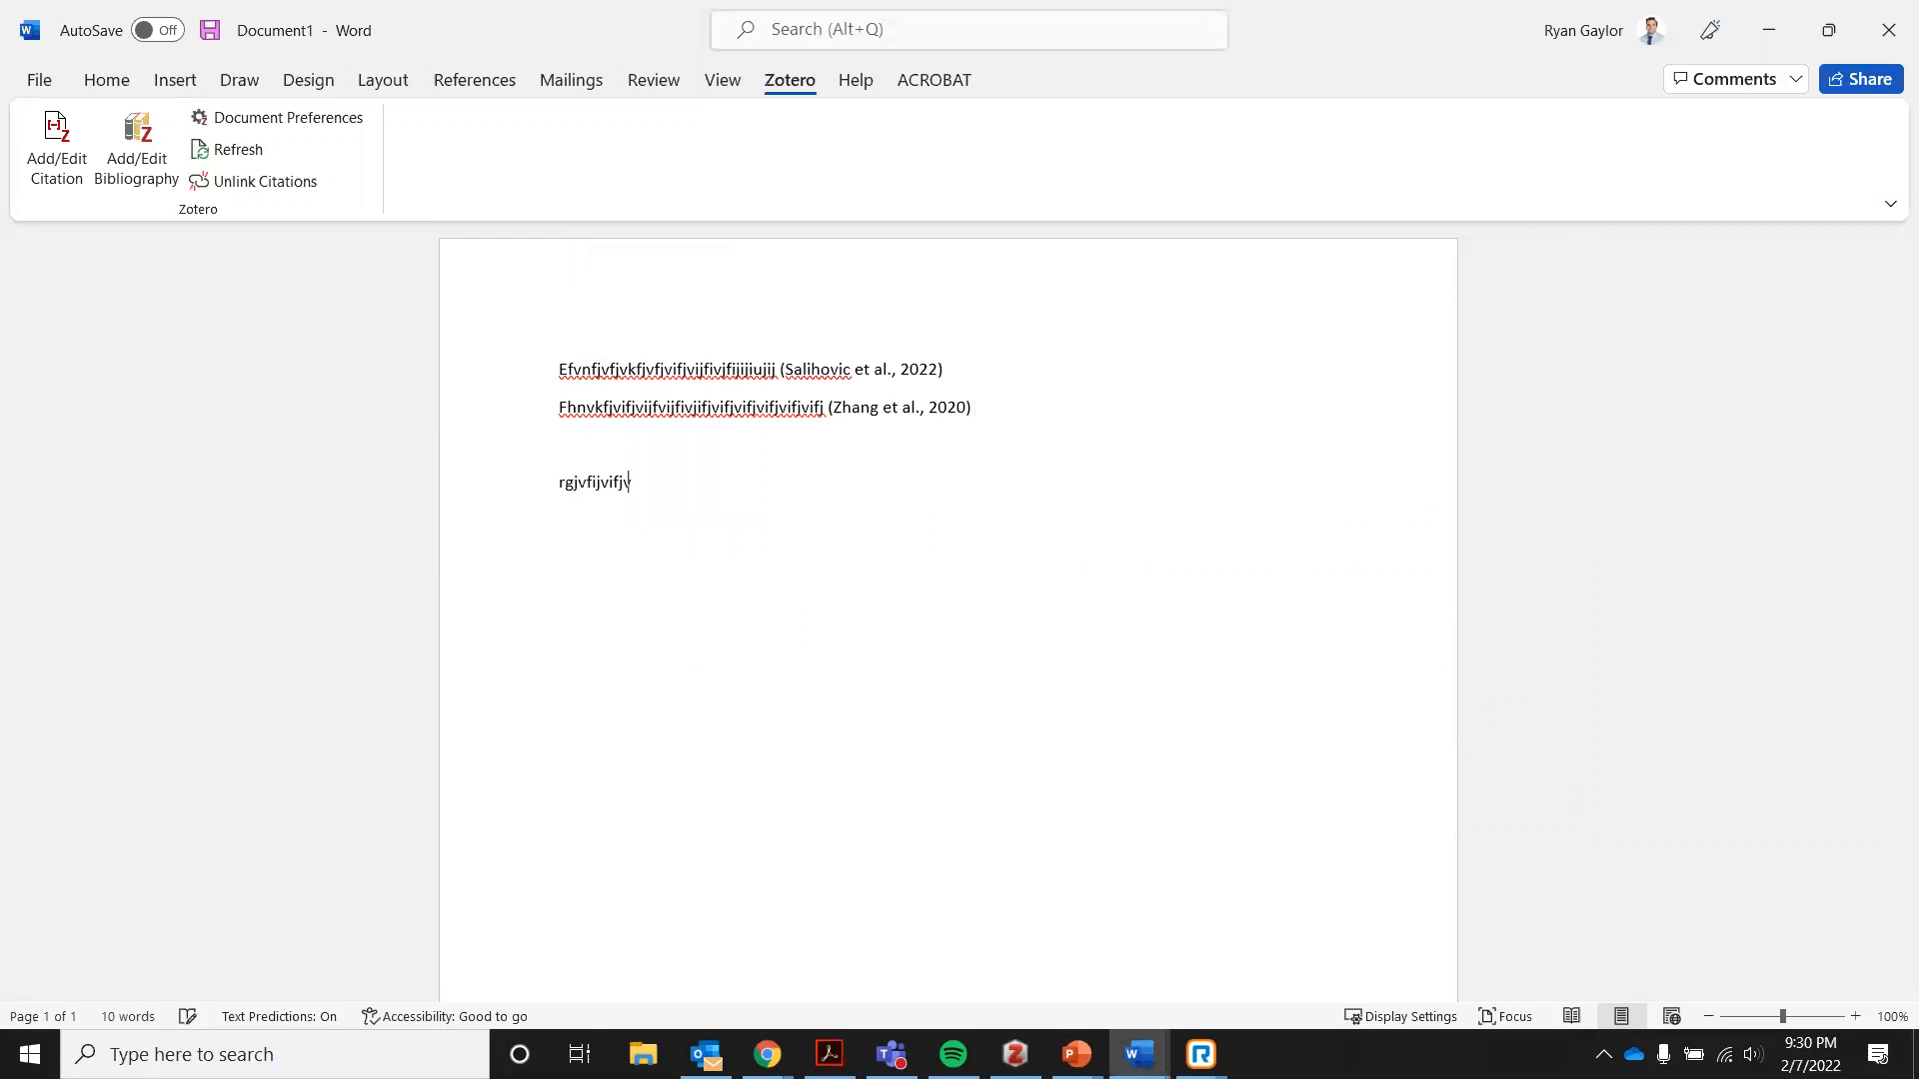
type("ijfivjfivjij")
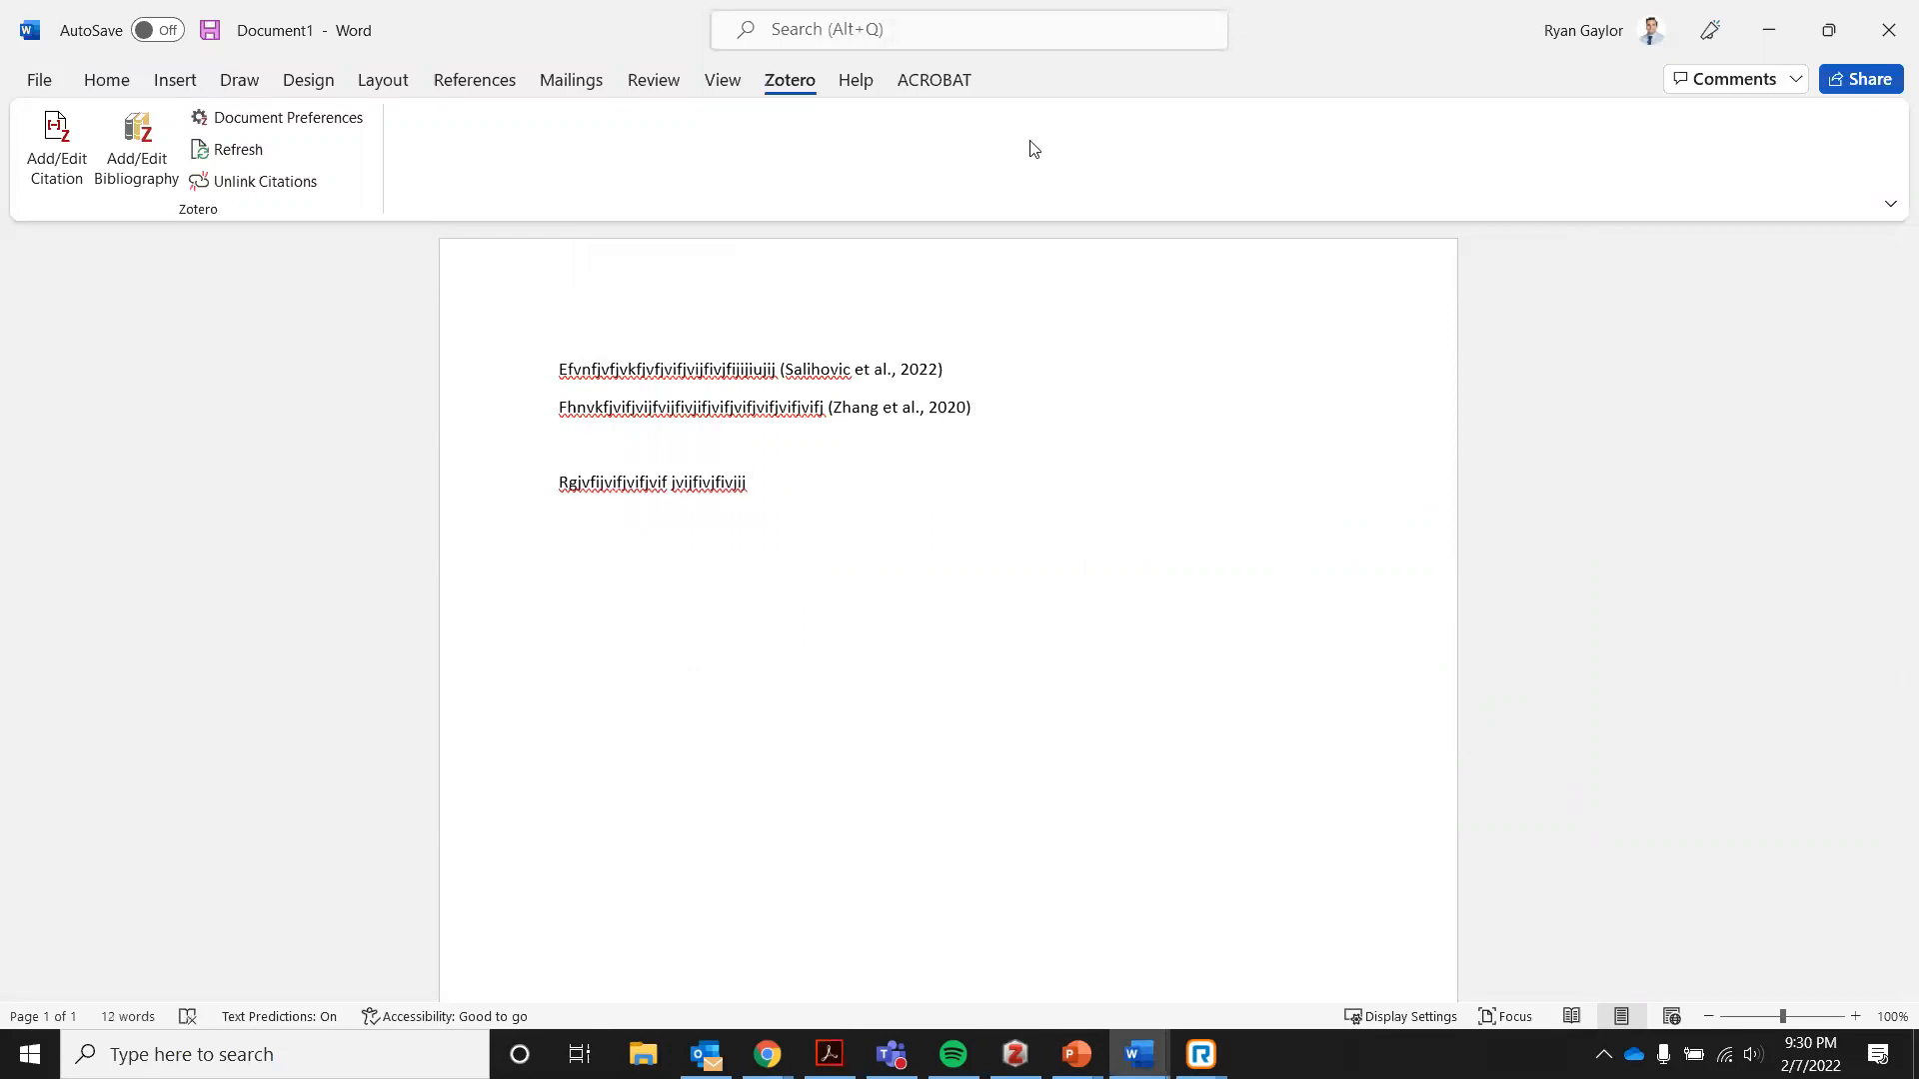
left_click(73, 158)
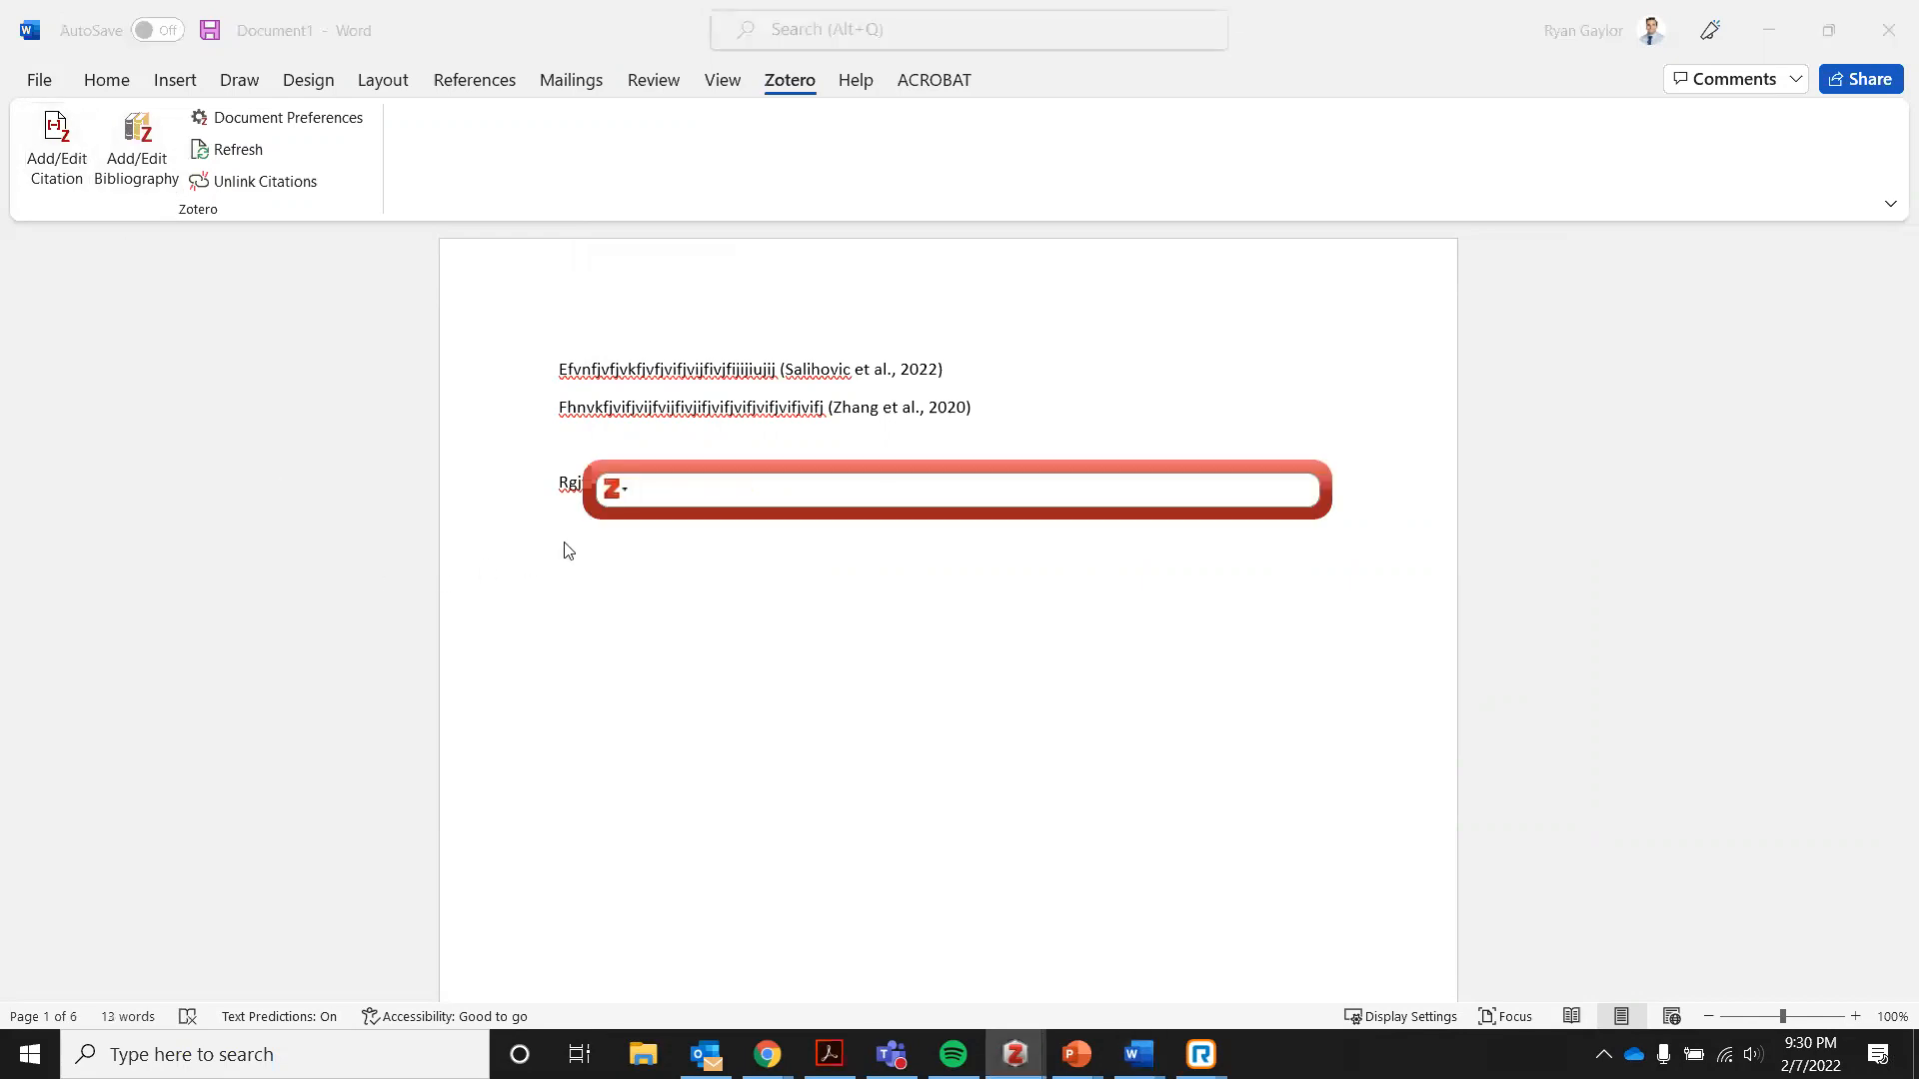
left_click(625, 489)
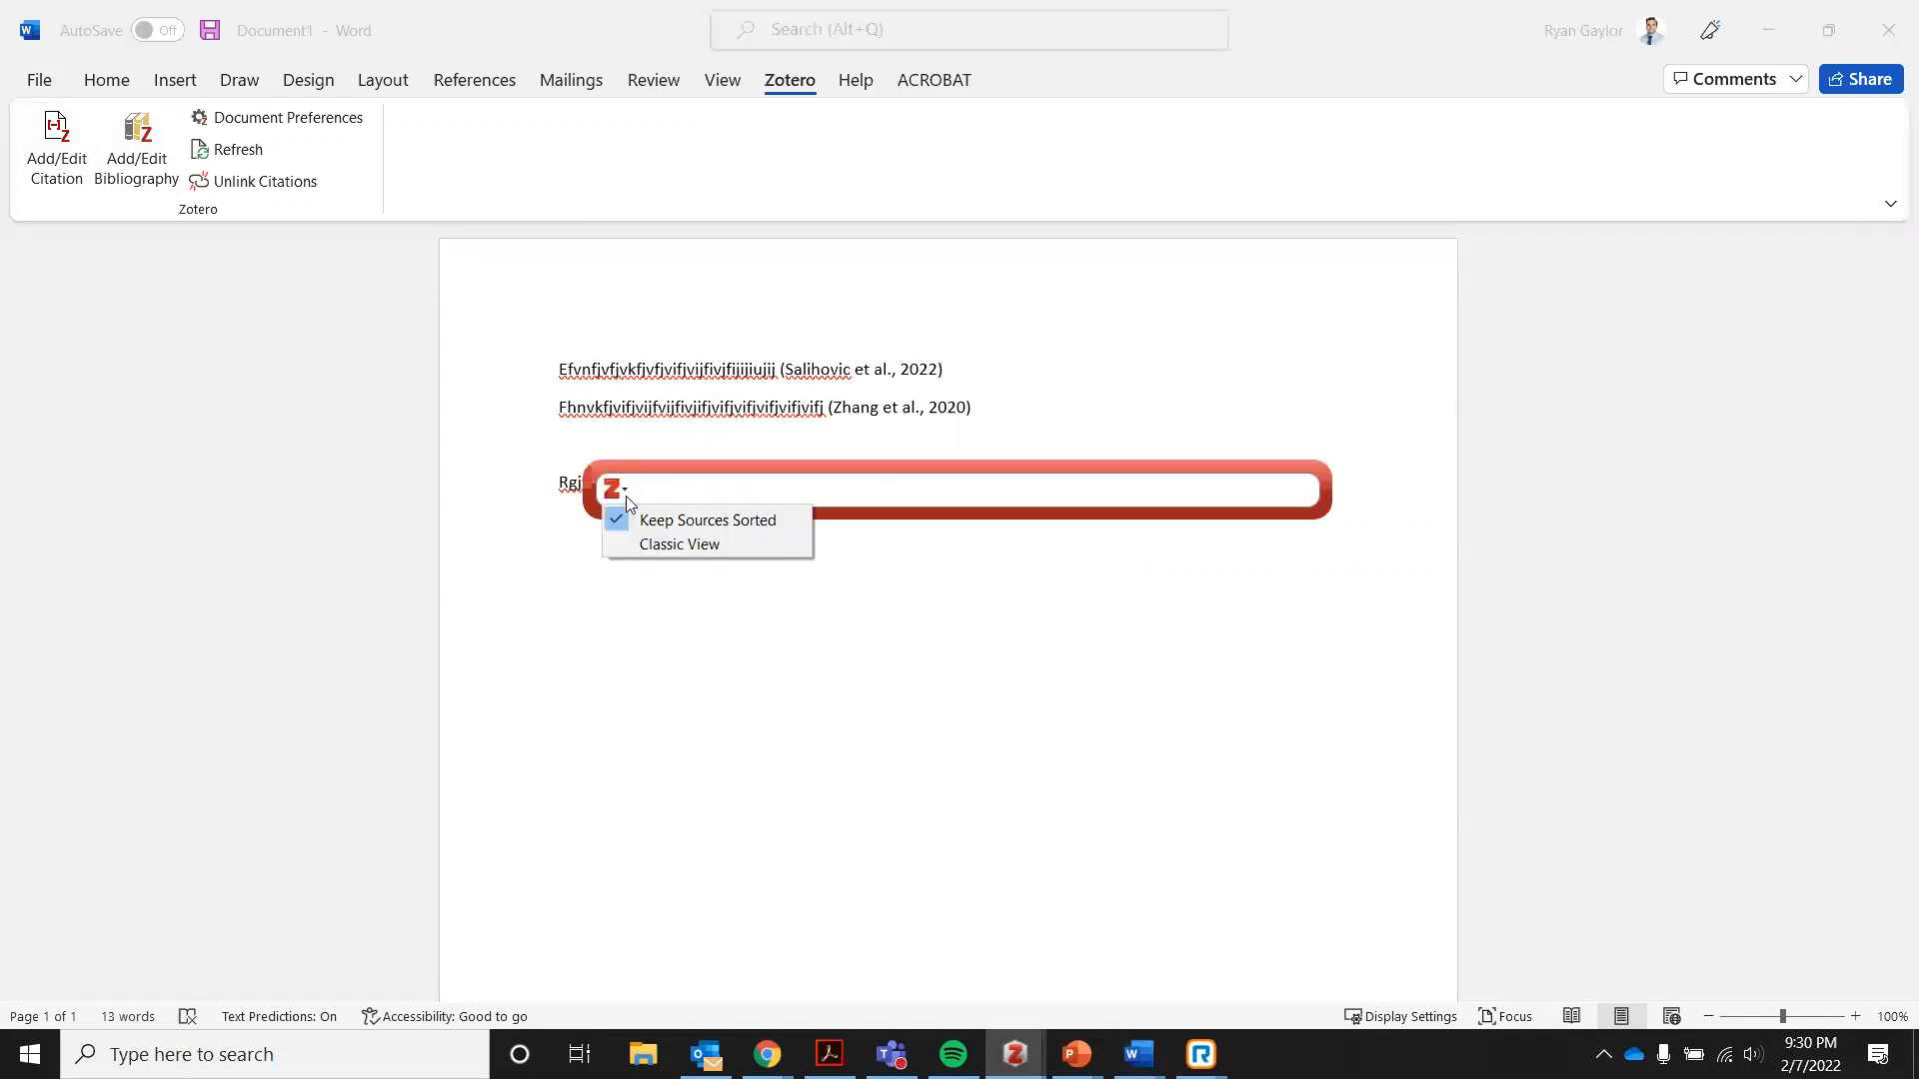
left_click(655, 544)
left_click(954, 492)
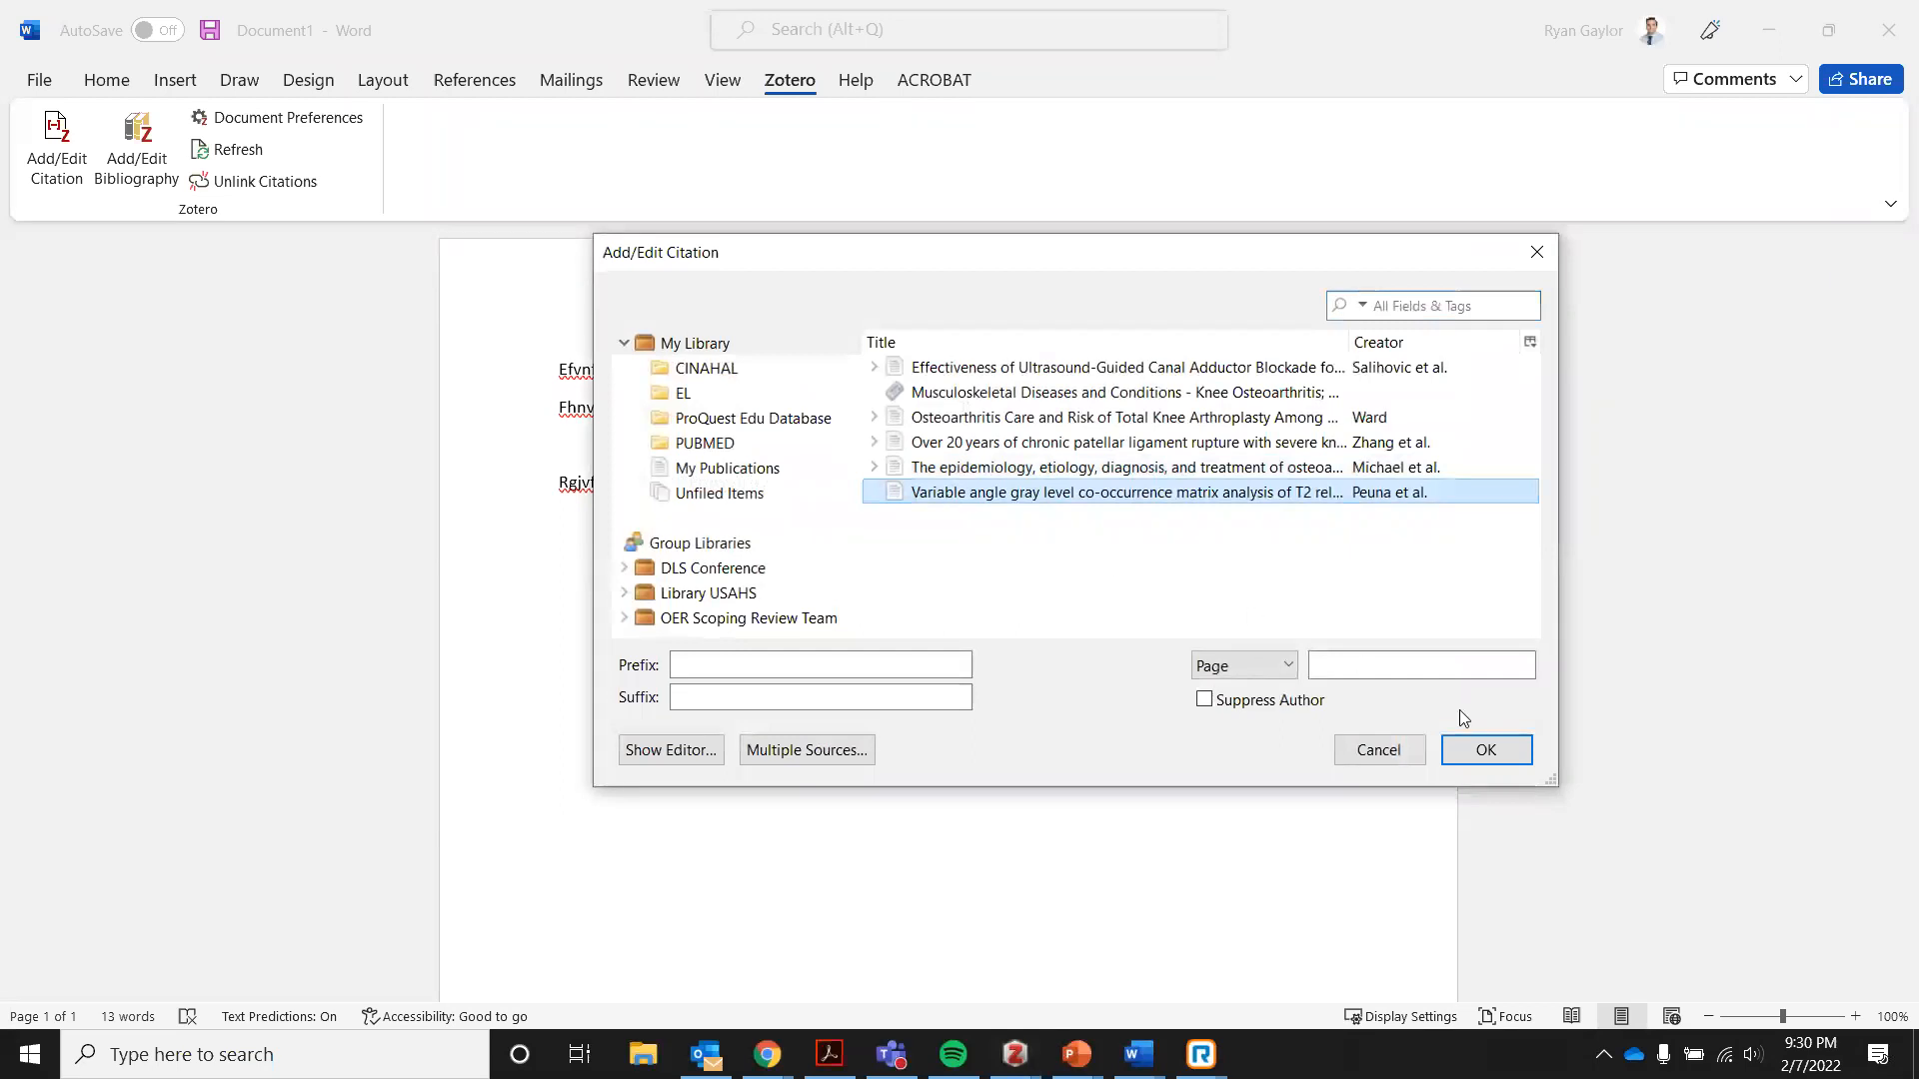
left_click(1486, 750)
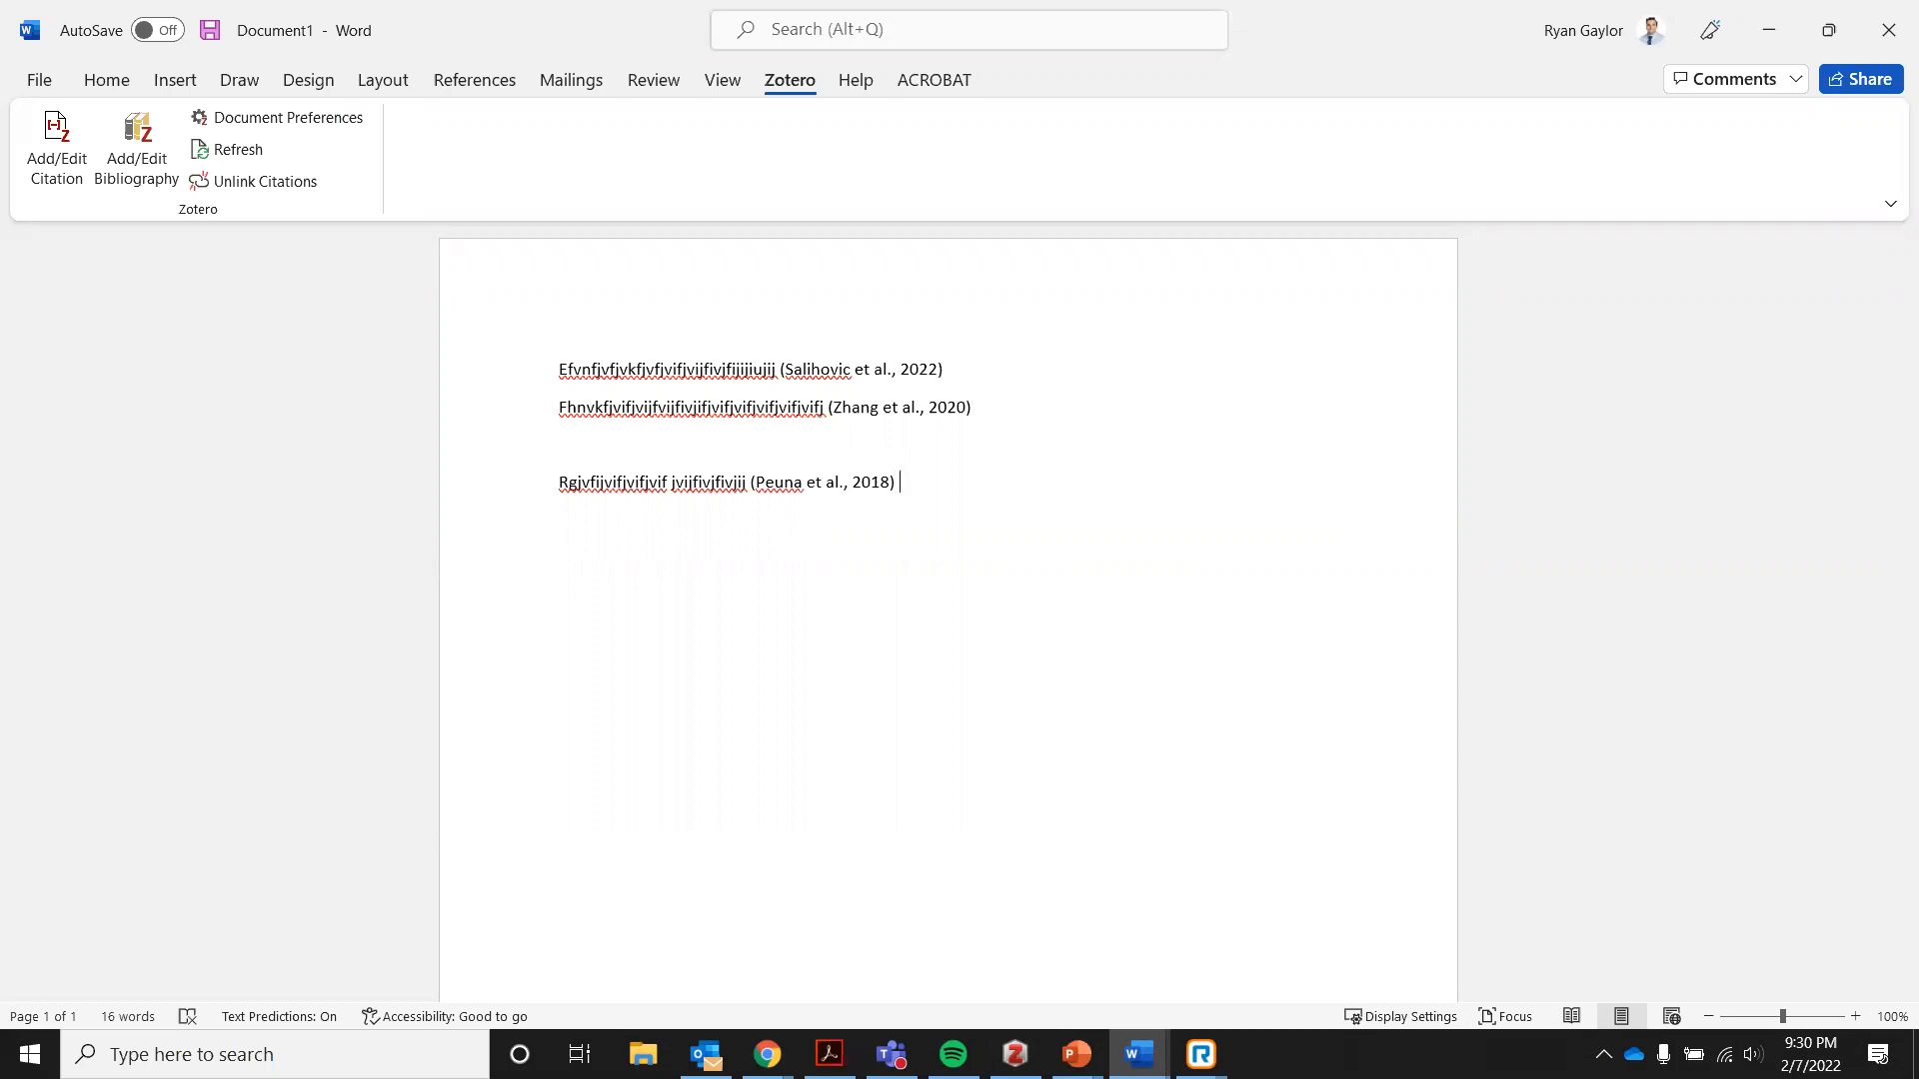
Add blank lines below the third citation until the insertion point is on a second page.
key("Return")
key("Return")
key("Return")
key("Return")
key("Return")
key("Return")
key("Return")
key("Return")
key("Return")
key("Return")
key("Return")
key("Return")
key("Return")
key("Return")
key("Return")
key("Return")
key("Return")
key("Return")
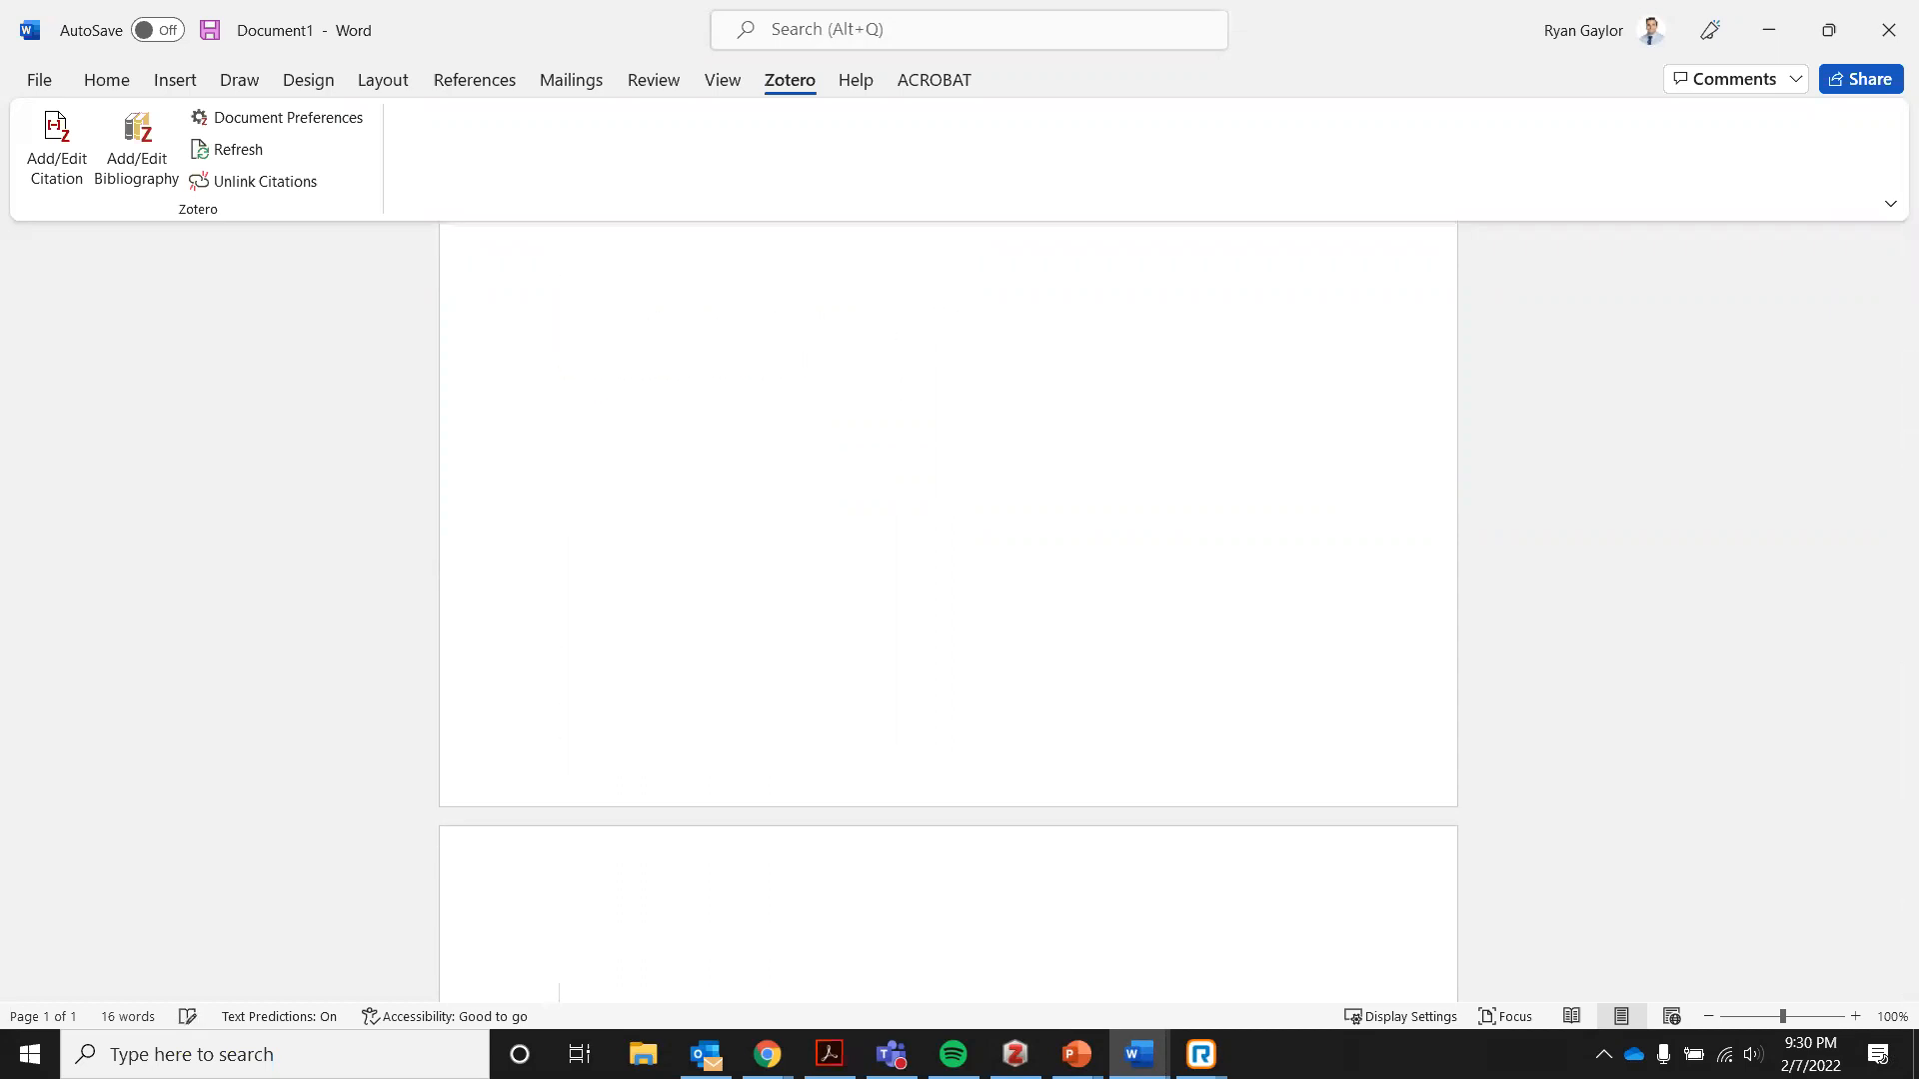
key("BackSpace")
key("BackSpace")
key("BackSpace")
key("Return")
key("Return")
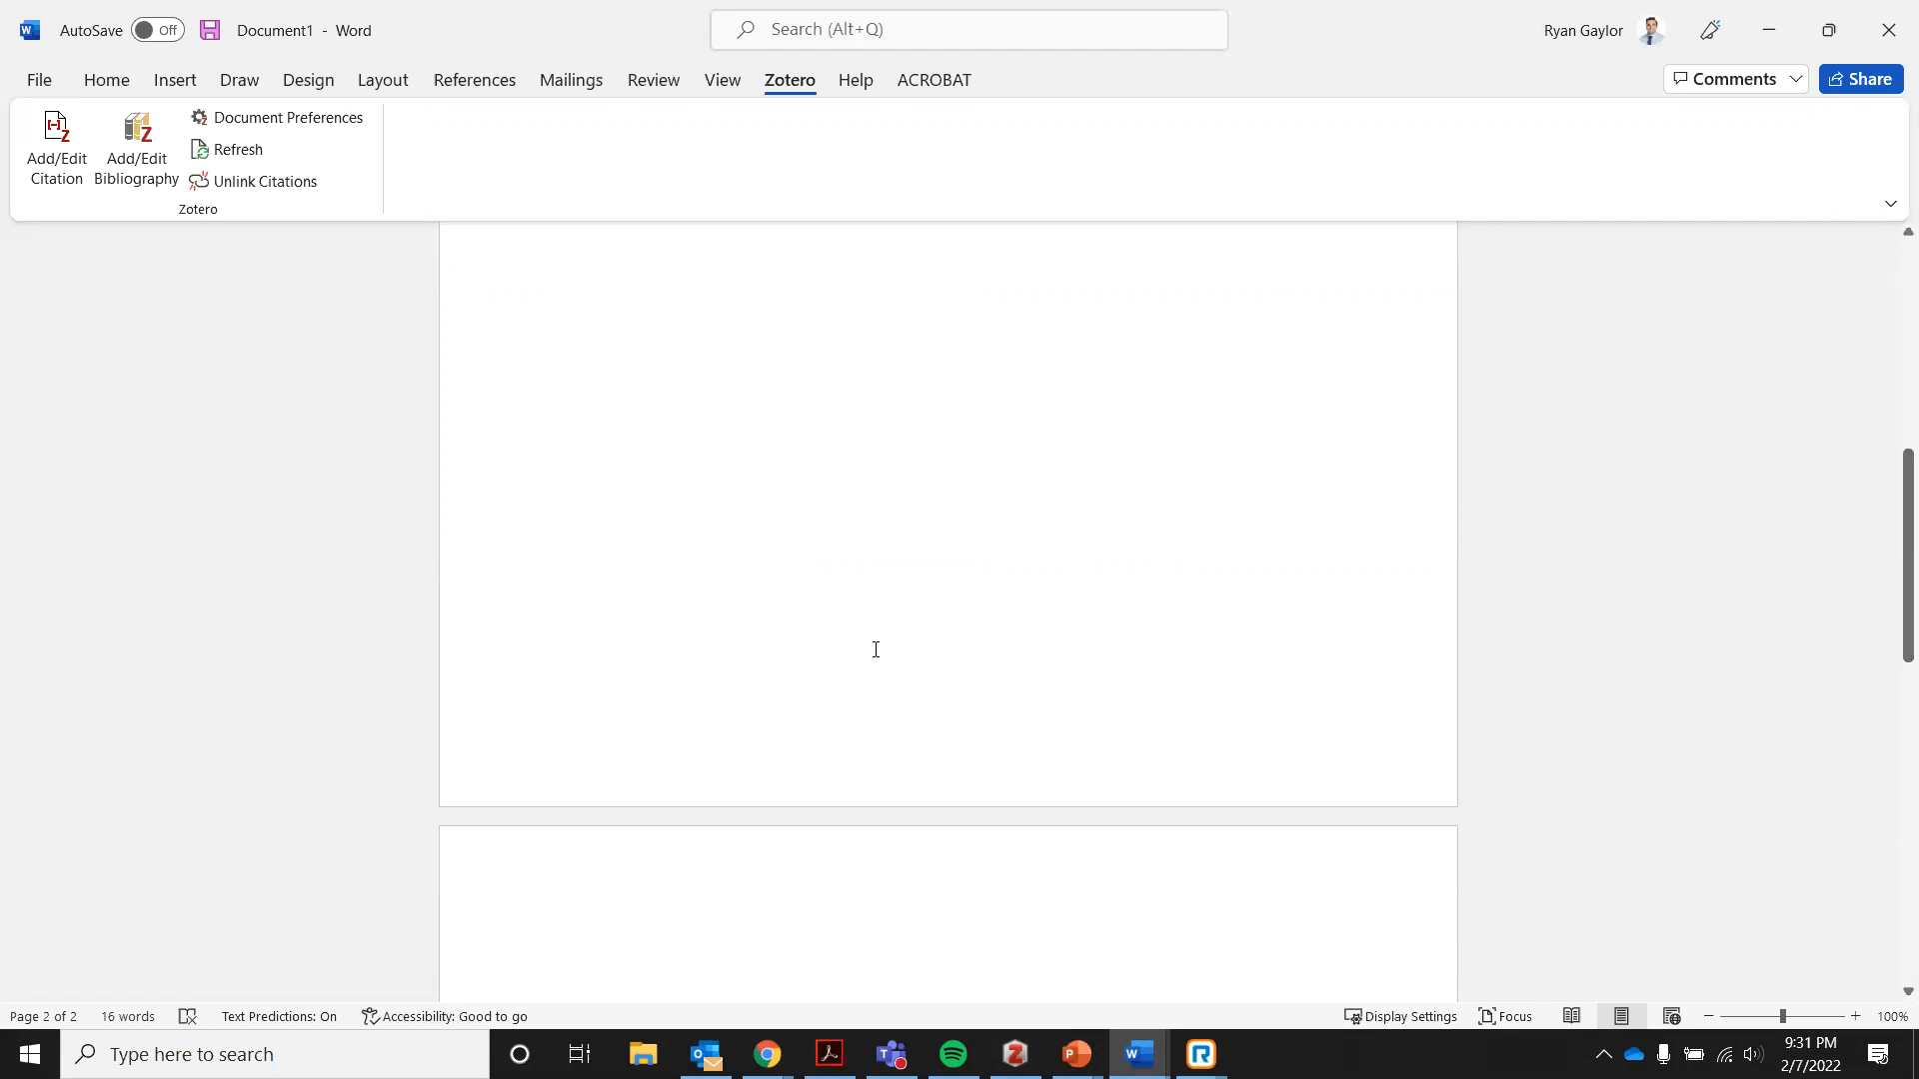
Insert the Zotero bibliography on the second page and compare its entries with the in-text citations on the first page.
left_click(136, 147)
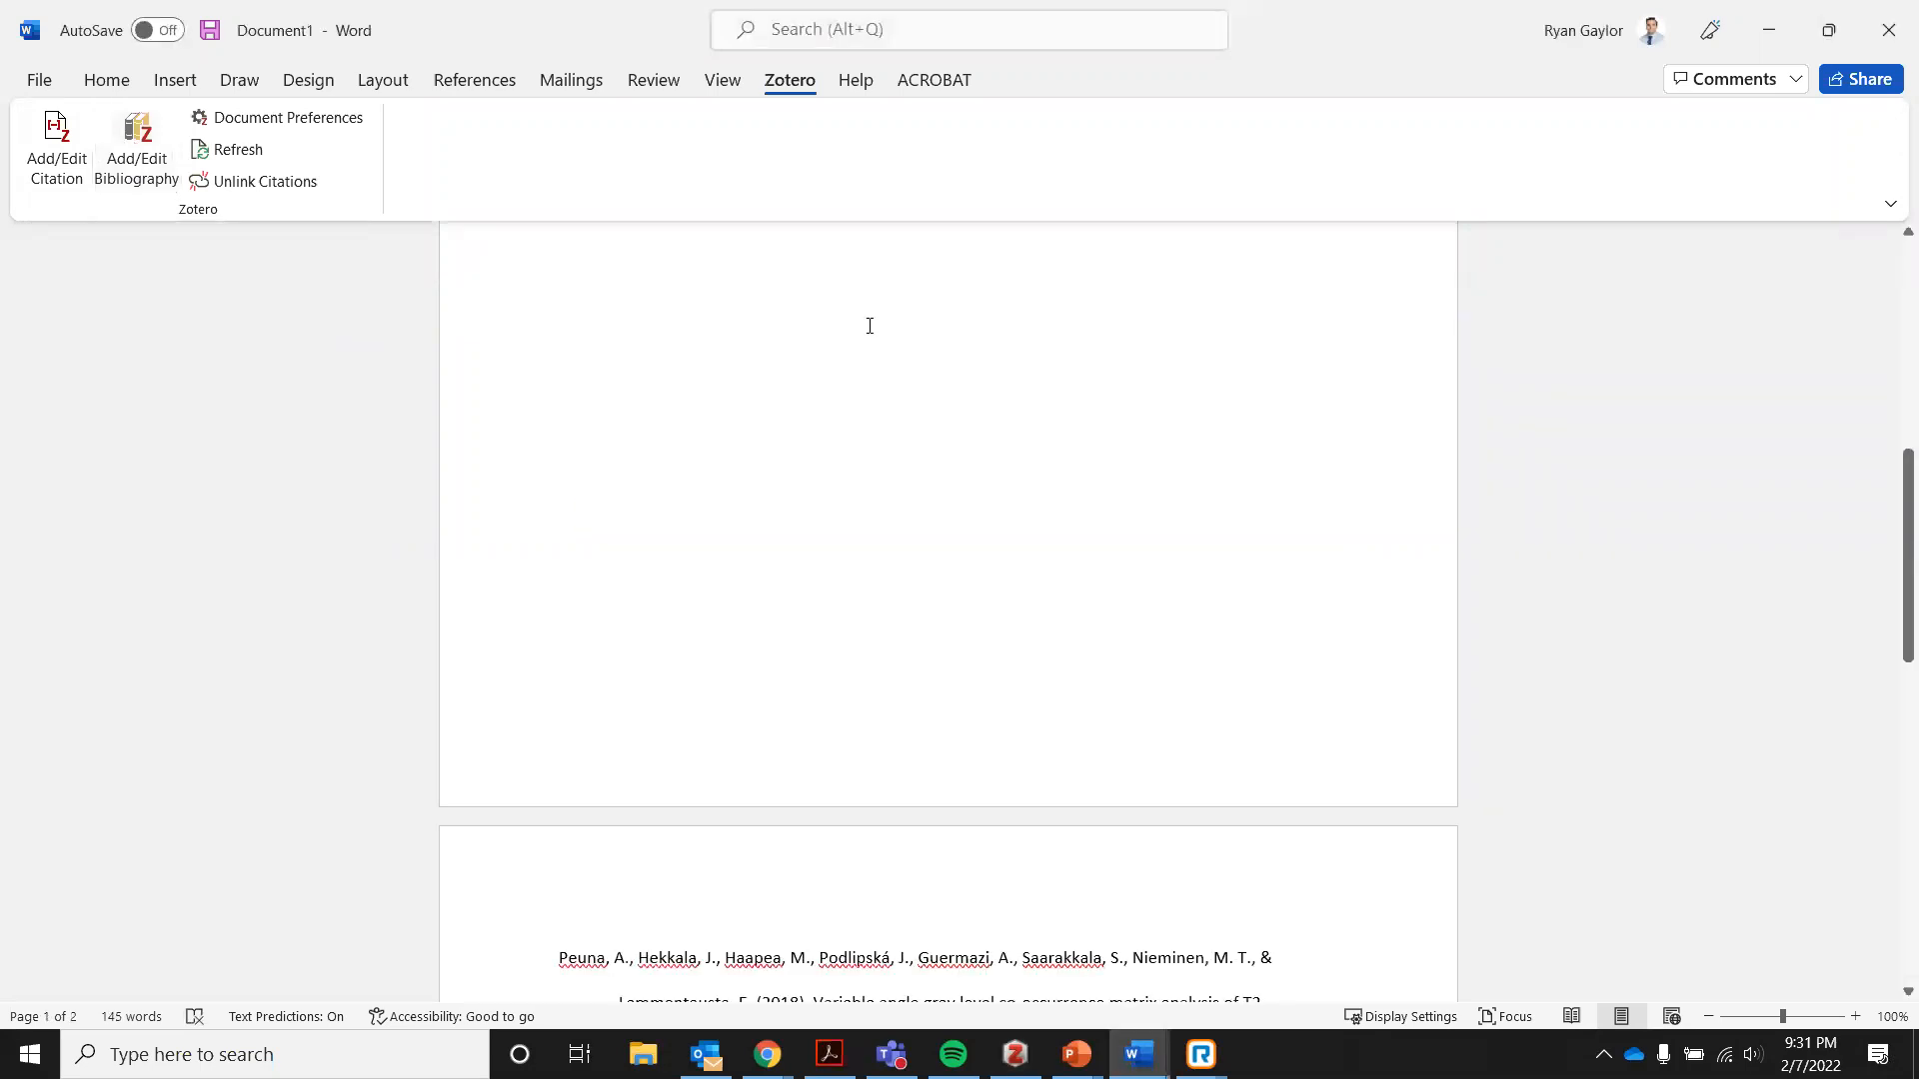
scroll(872, 328, "down", 5)
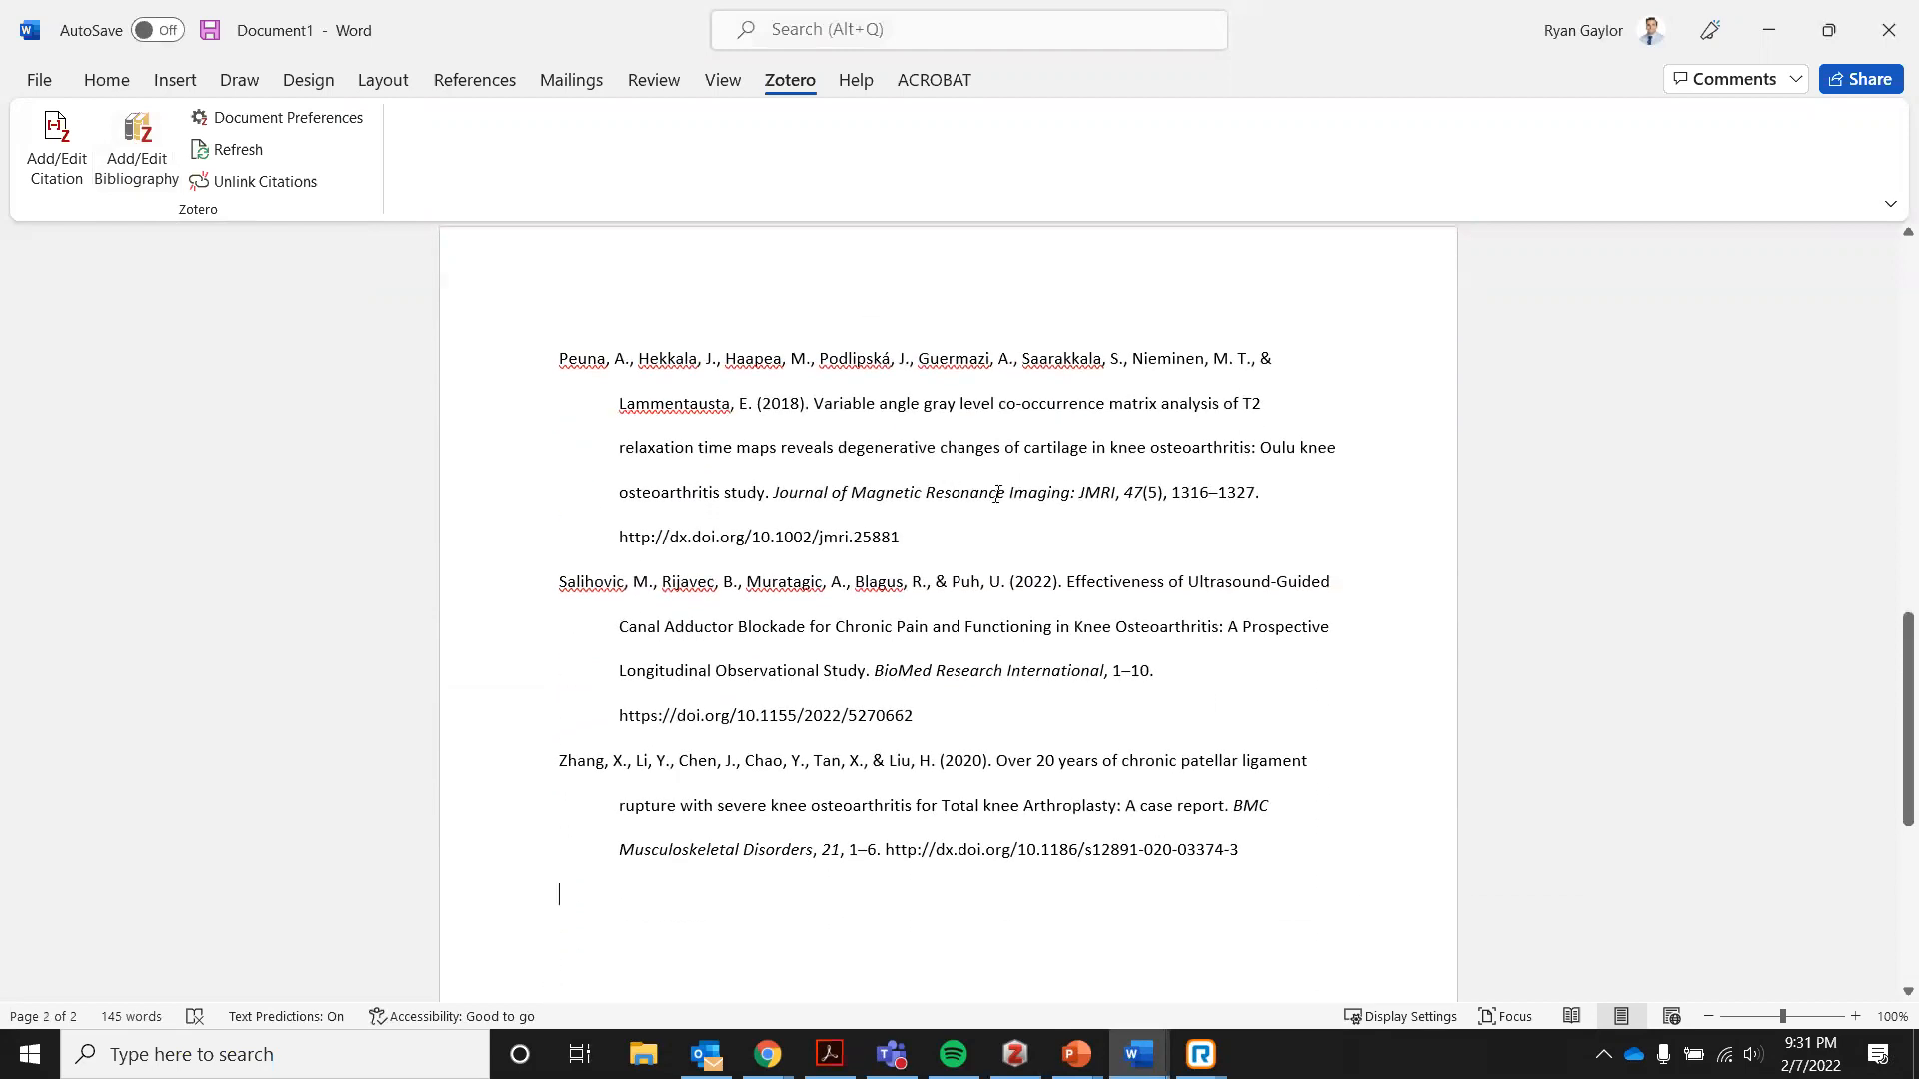
scroll(996, 492, "up", 9)
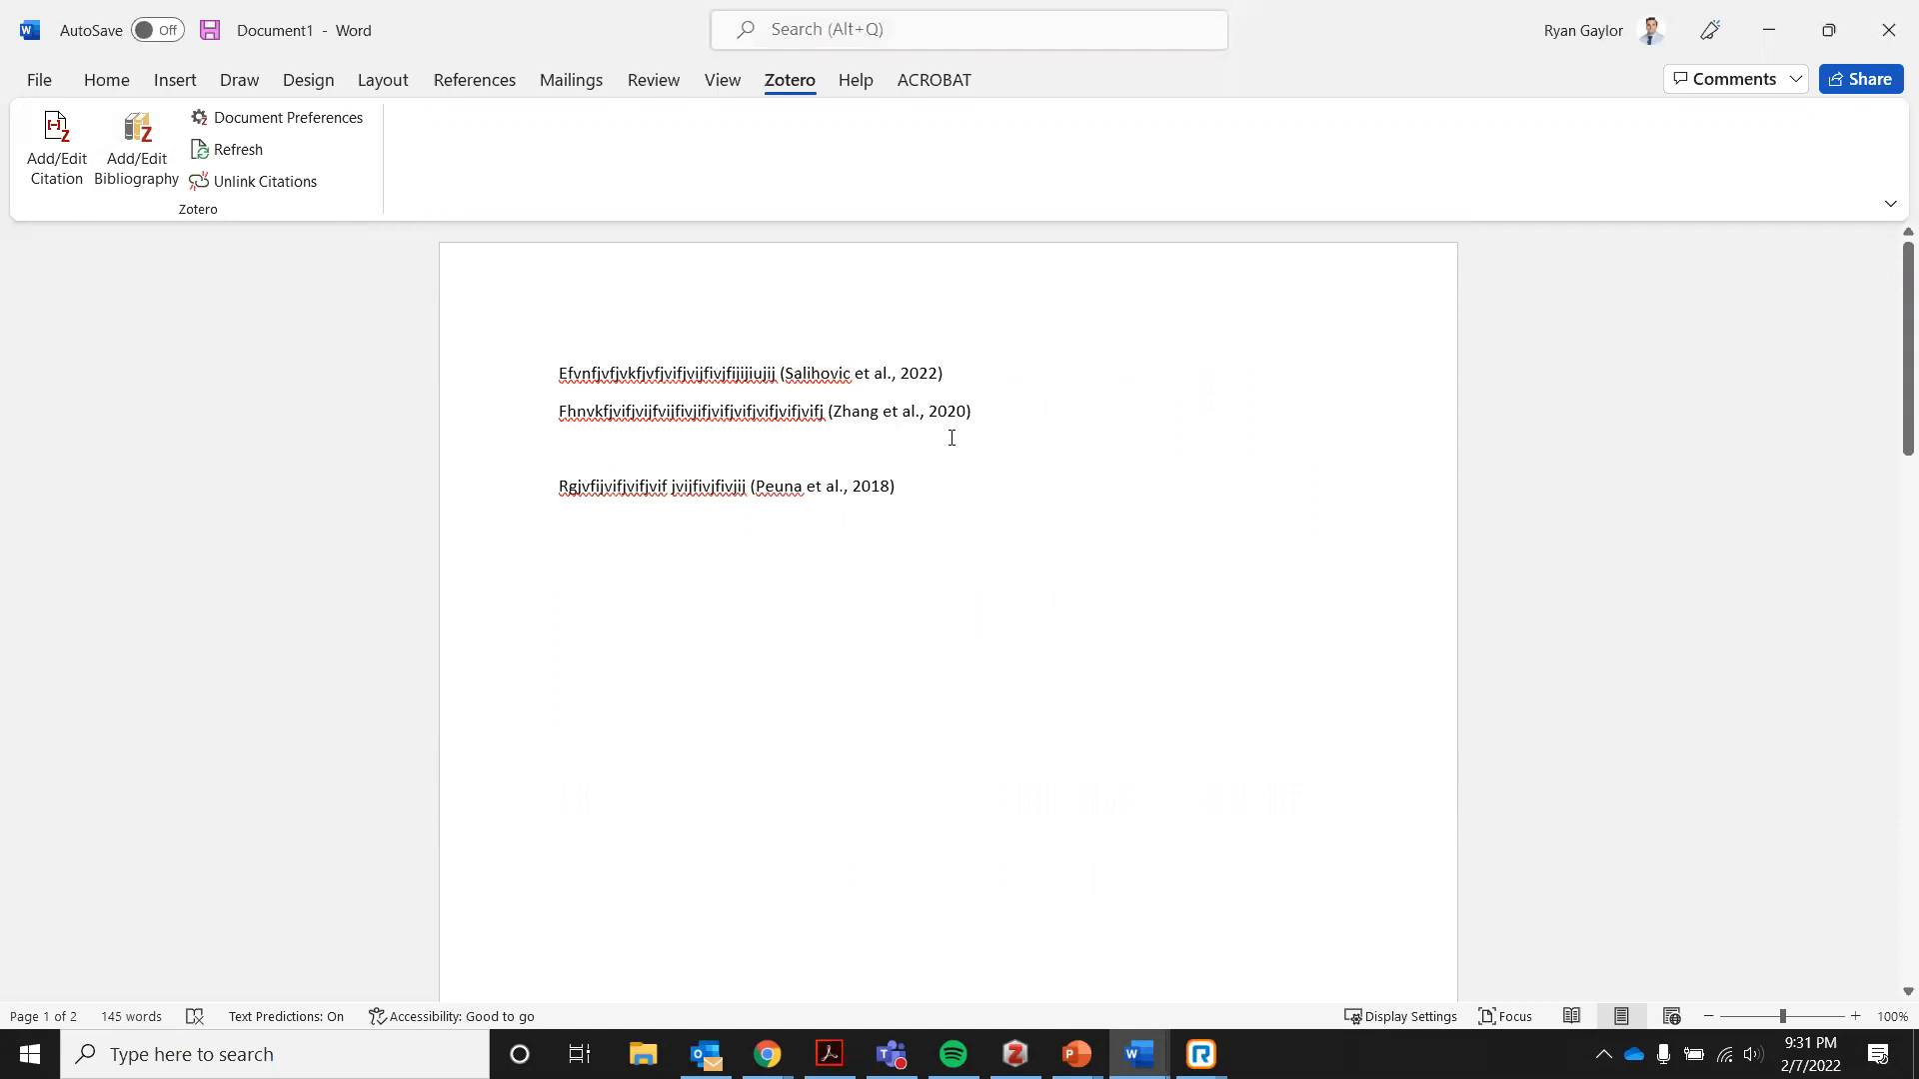
scroll(949, 436, "down", 9)
scroll(951, 437, "up", 3)
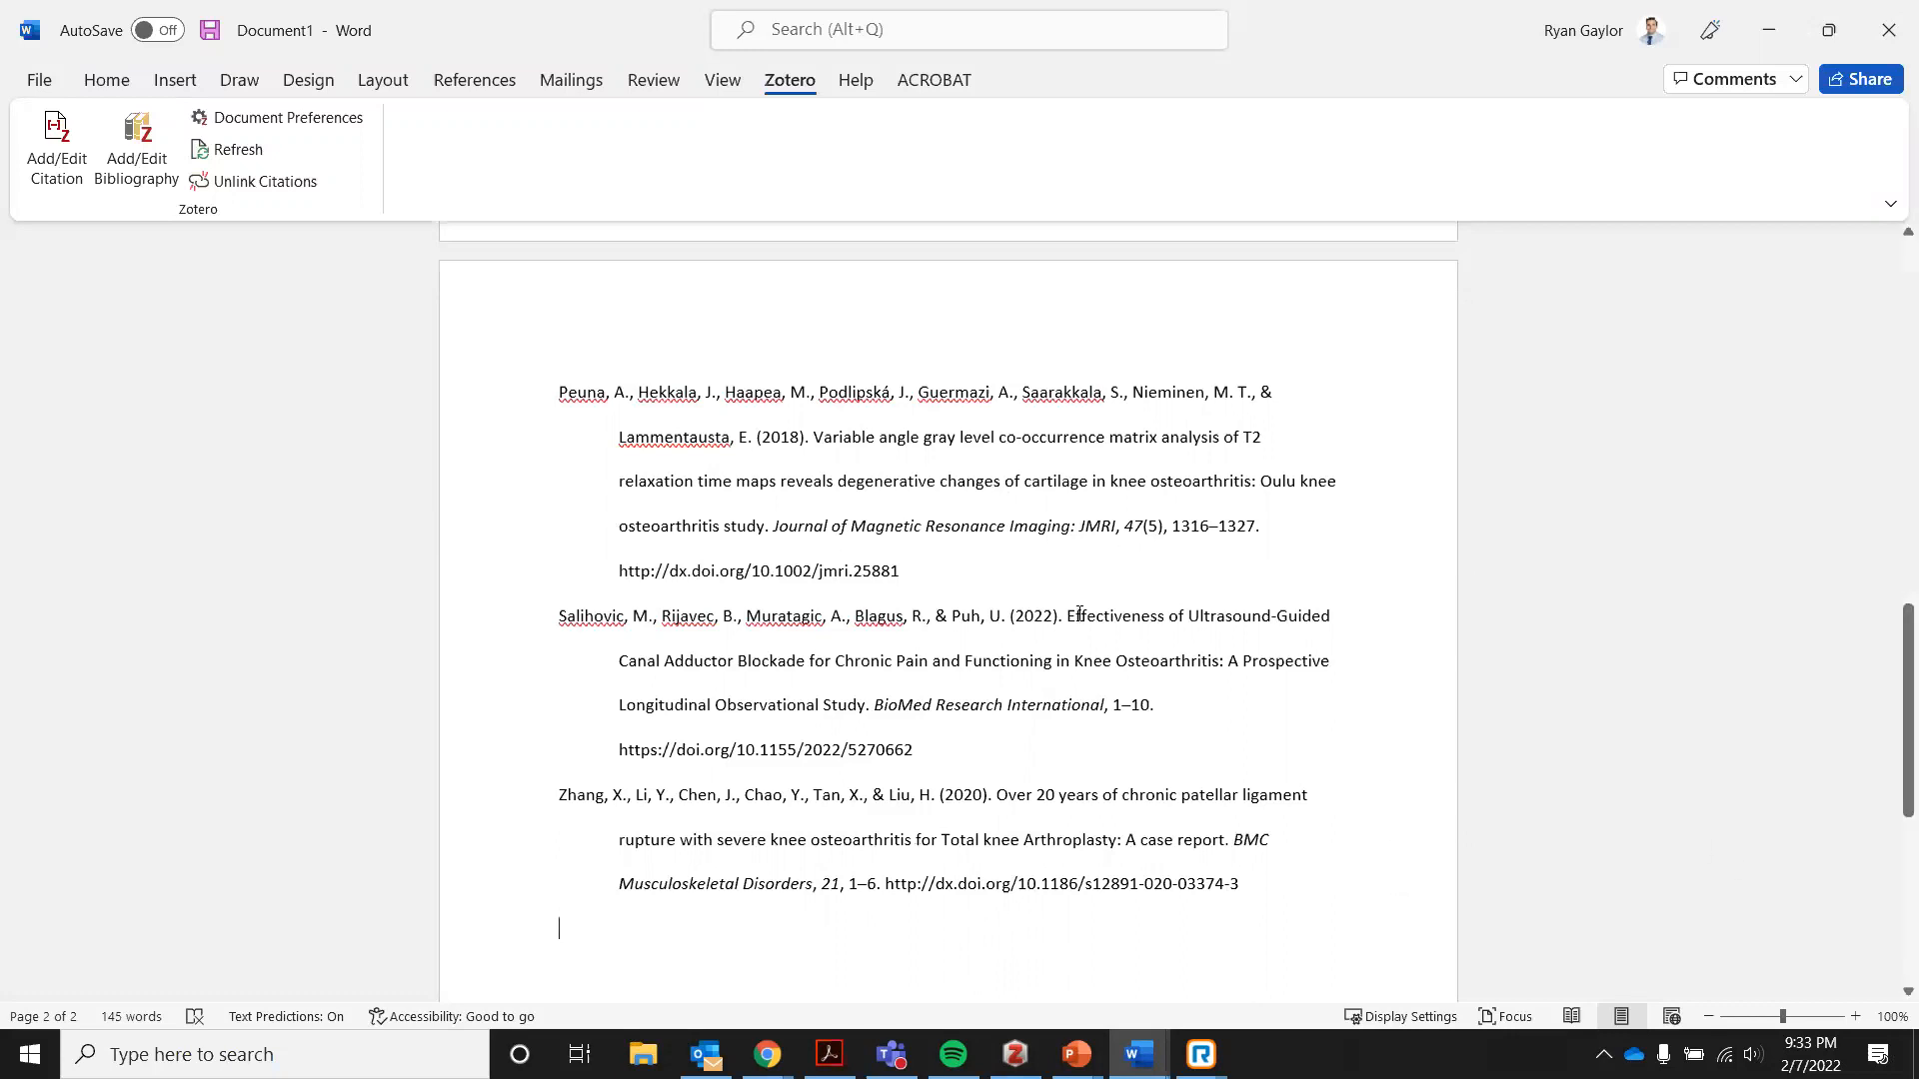
Try lowercasing the initials of "Ultrasound-Guided" in the second bibliography entry, and restore both capitals.
left_click(1197, 613)
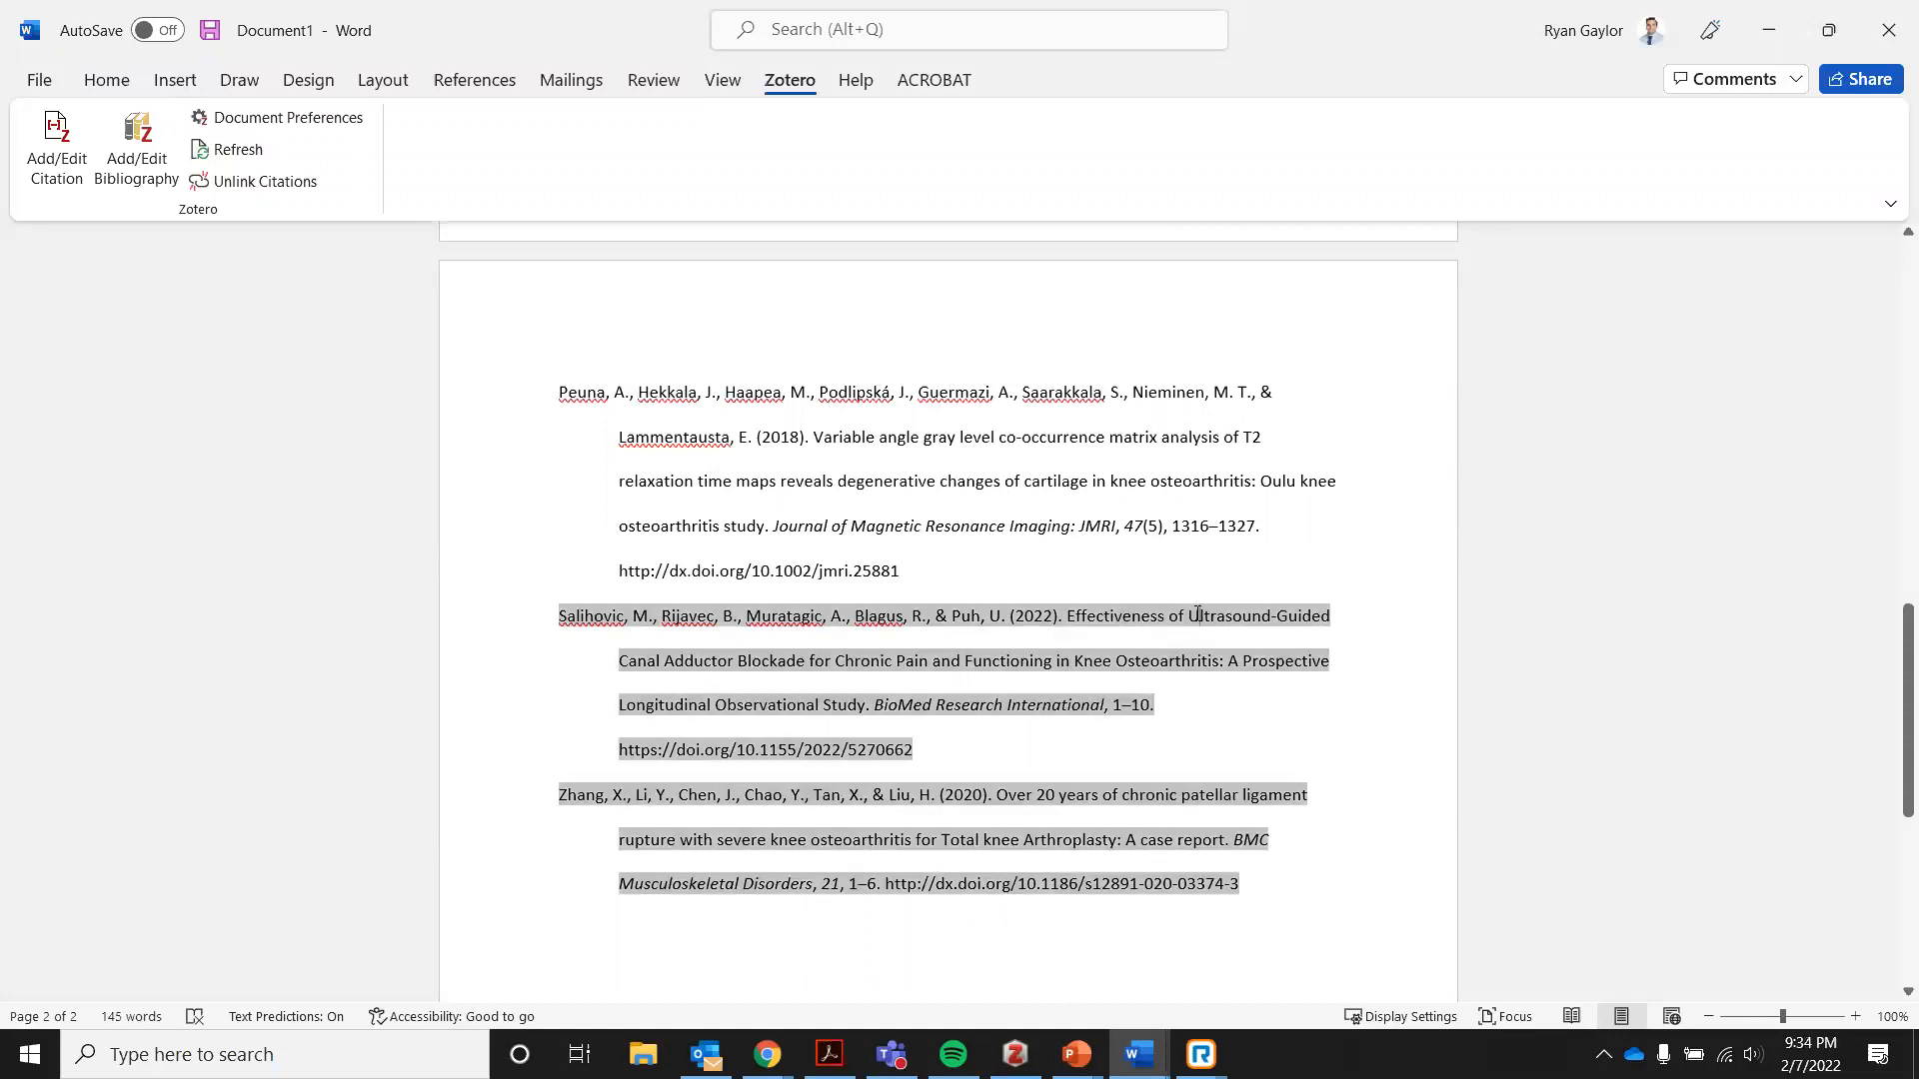
key("BackSpace")
type("u")
left_click(1286, 613)
key("BackSpace")
type("g")
key("BackSpace")
type("G")
left_click(1197, 616)
key("BackSpace")
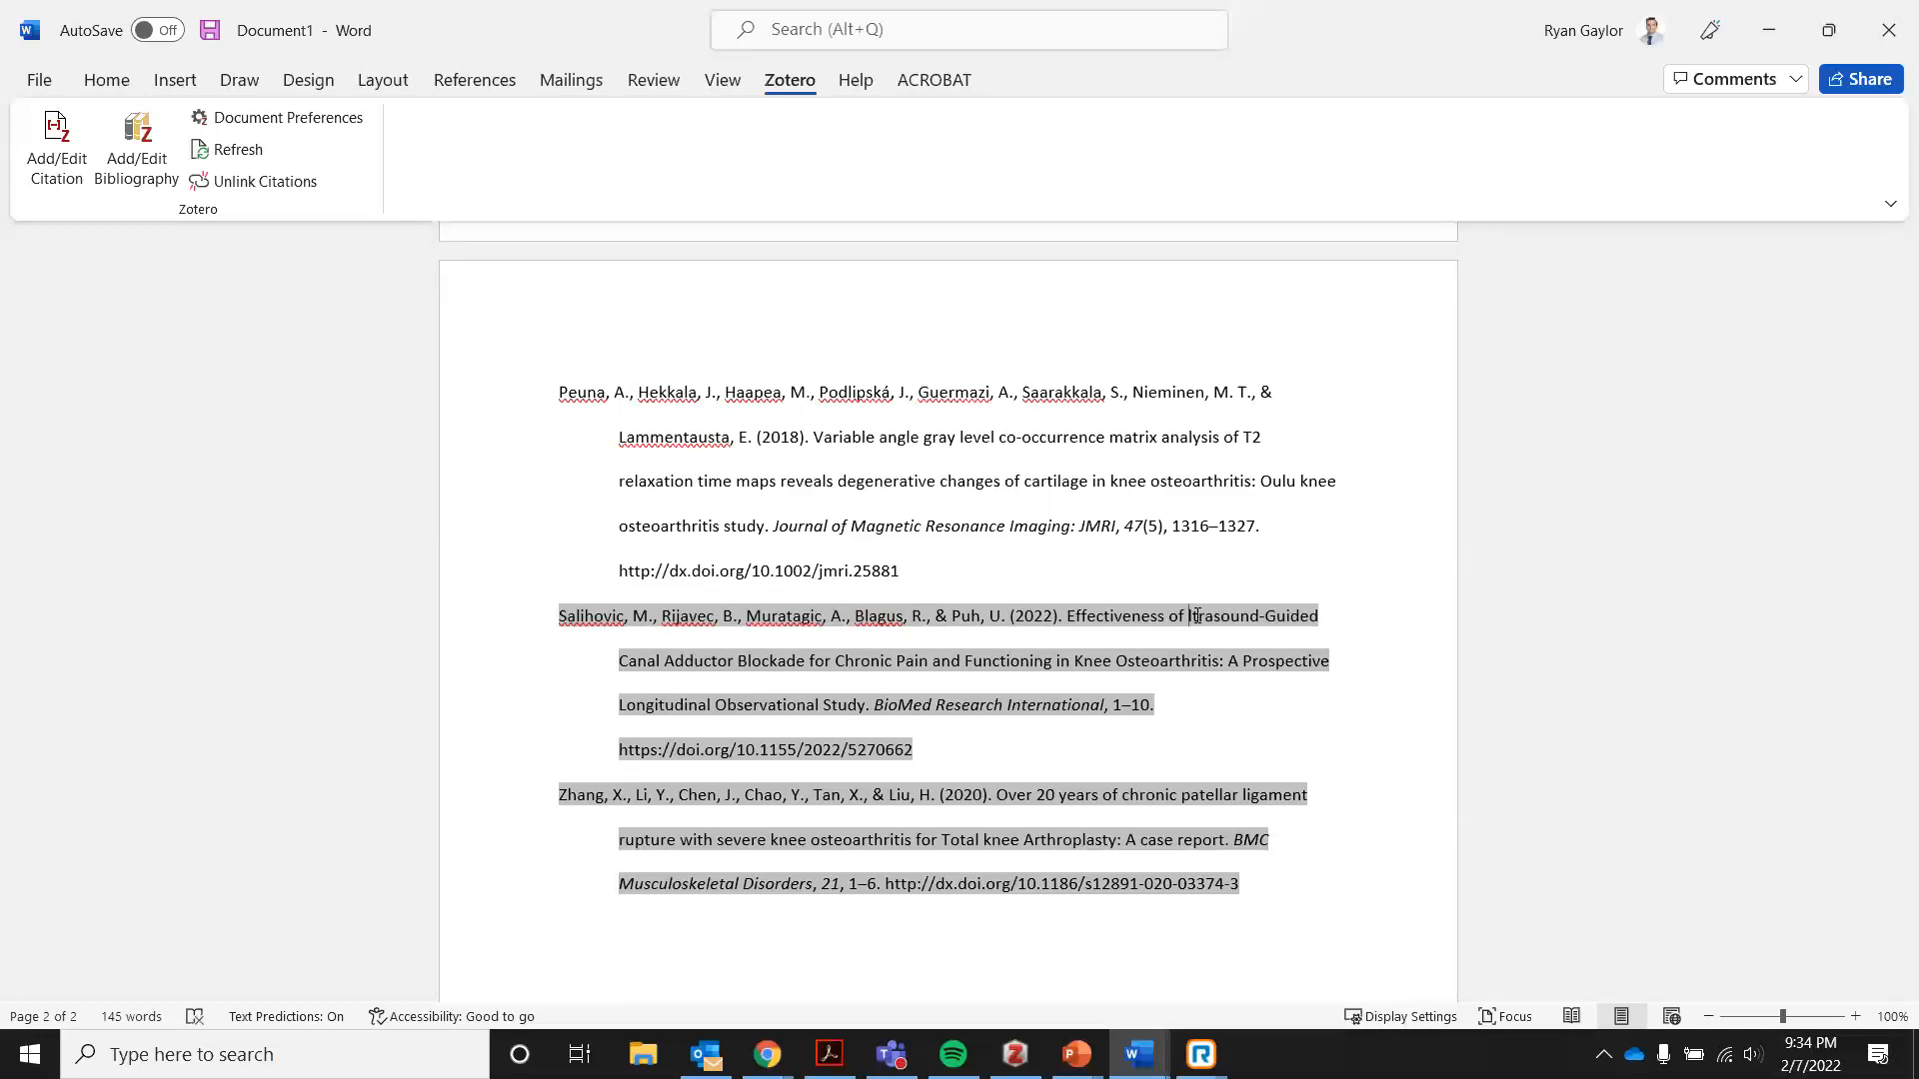
type("U")
Delete the entire bibliography from the second page.
left_click(1267, 883)
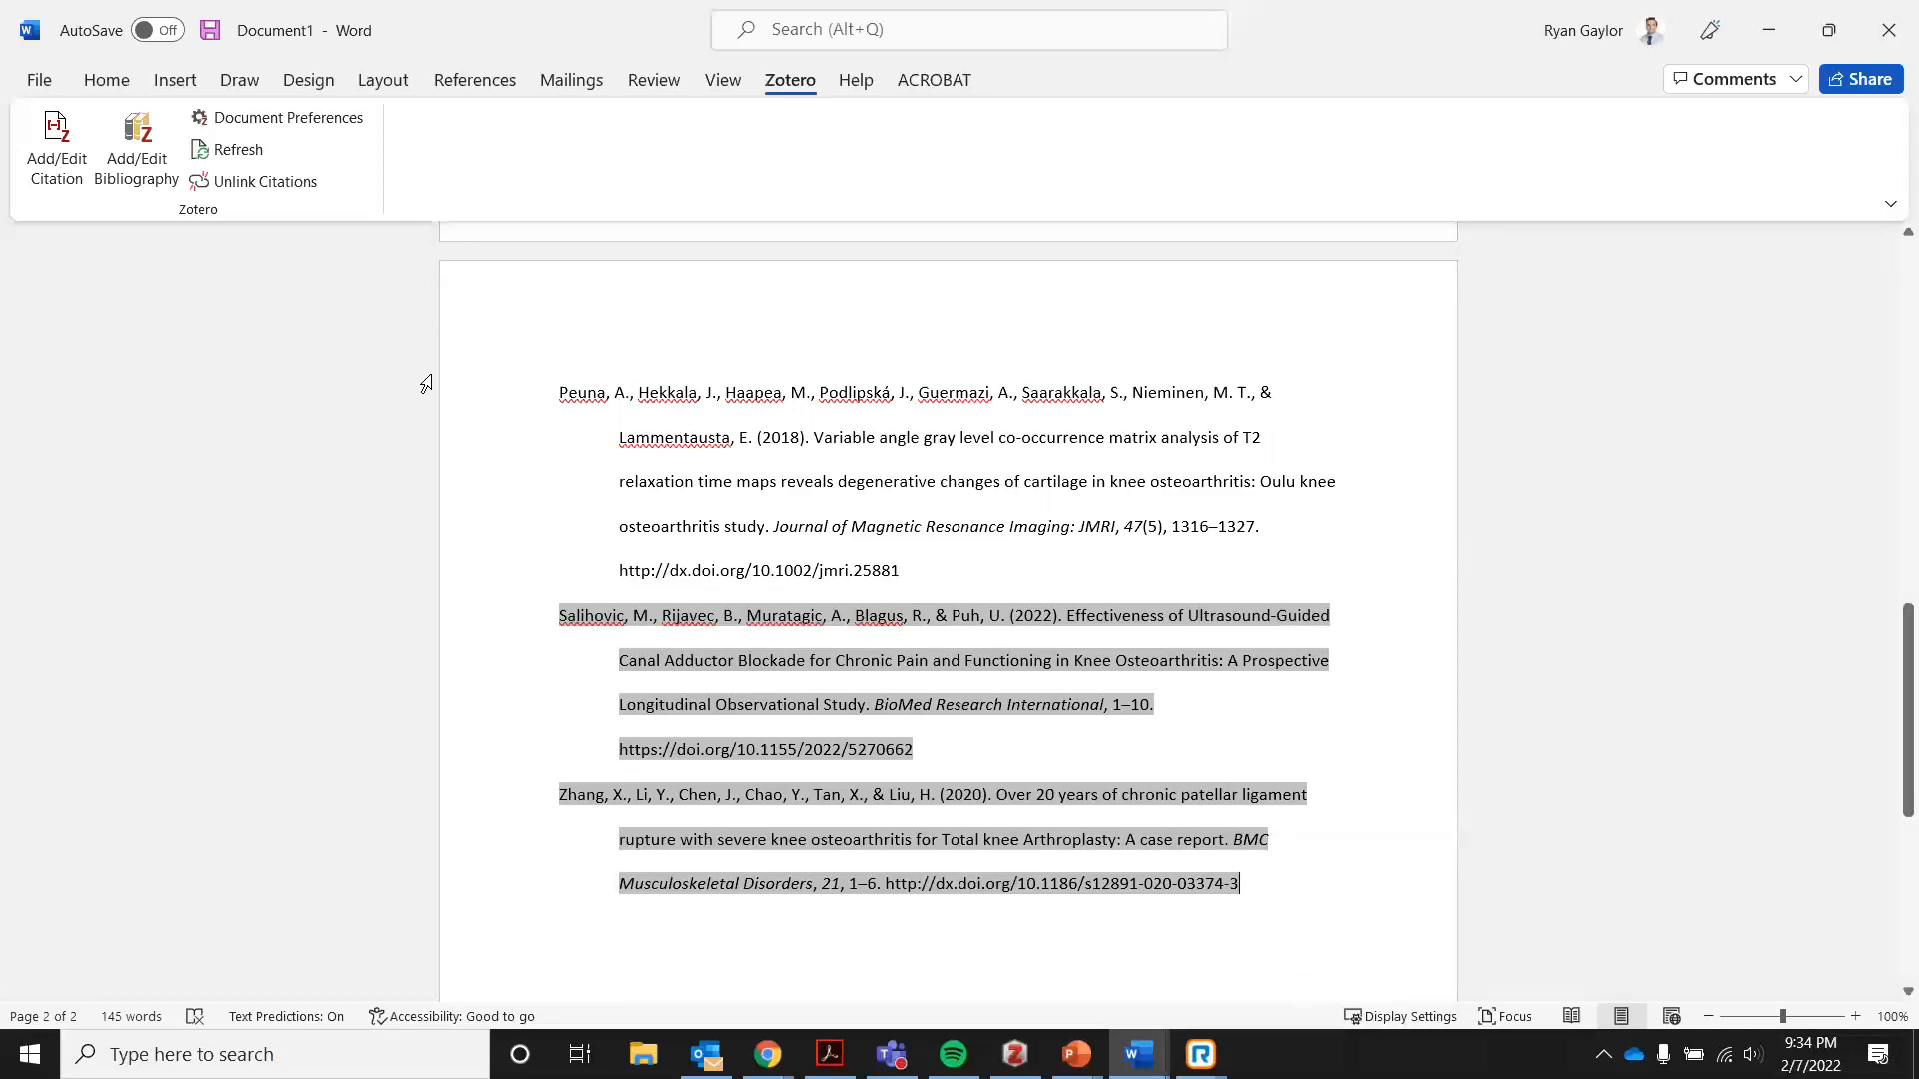
left_click(545, 391, "shift")
left_click_drag(560, 389, 1280, 916)
key("Delete")
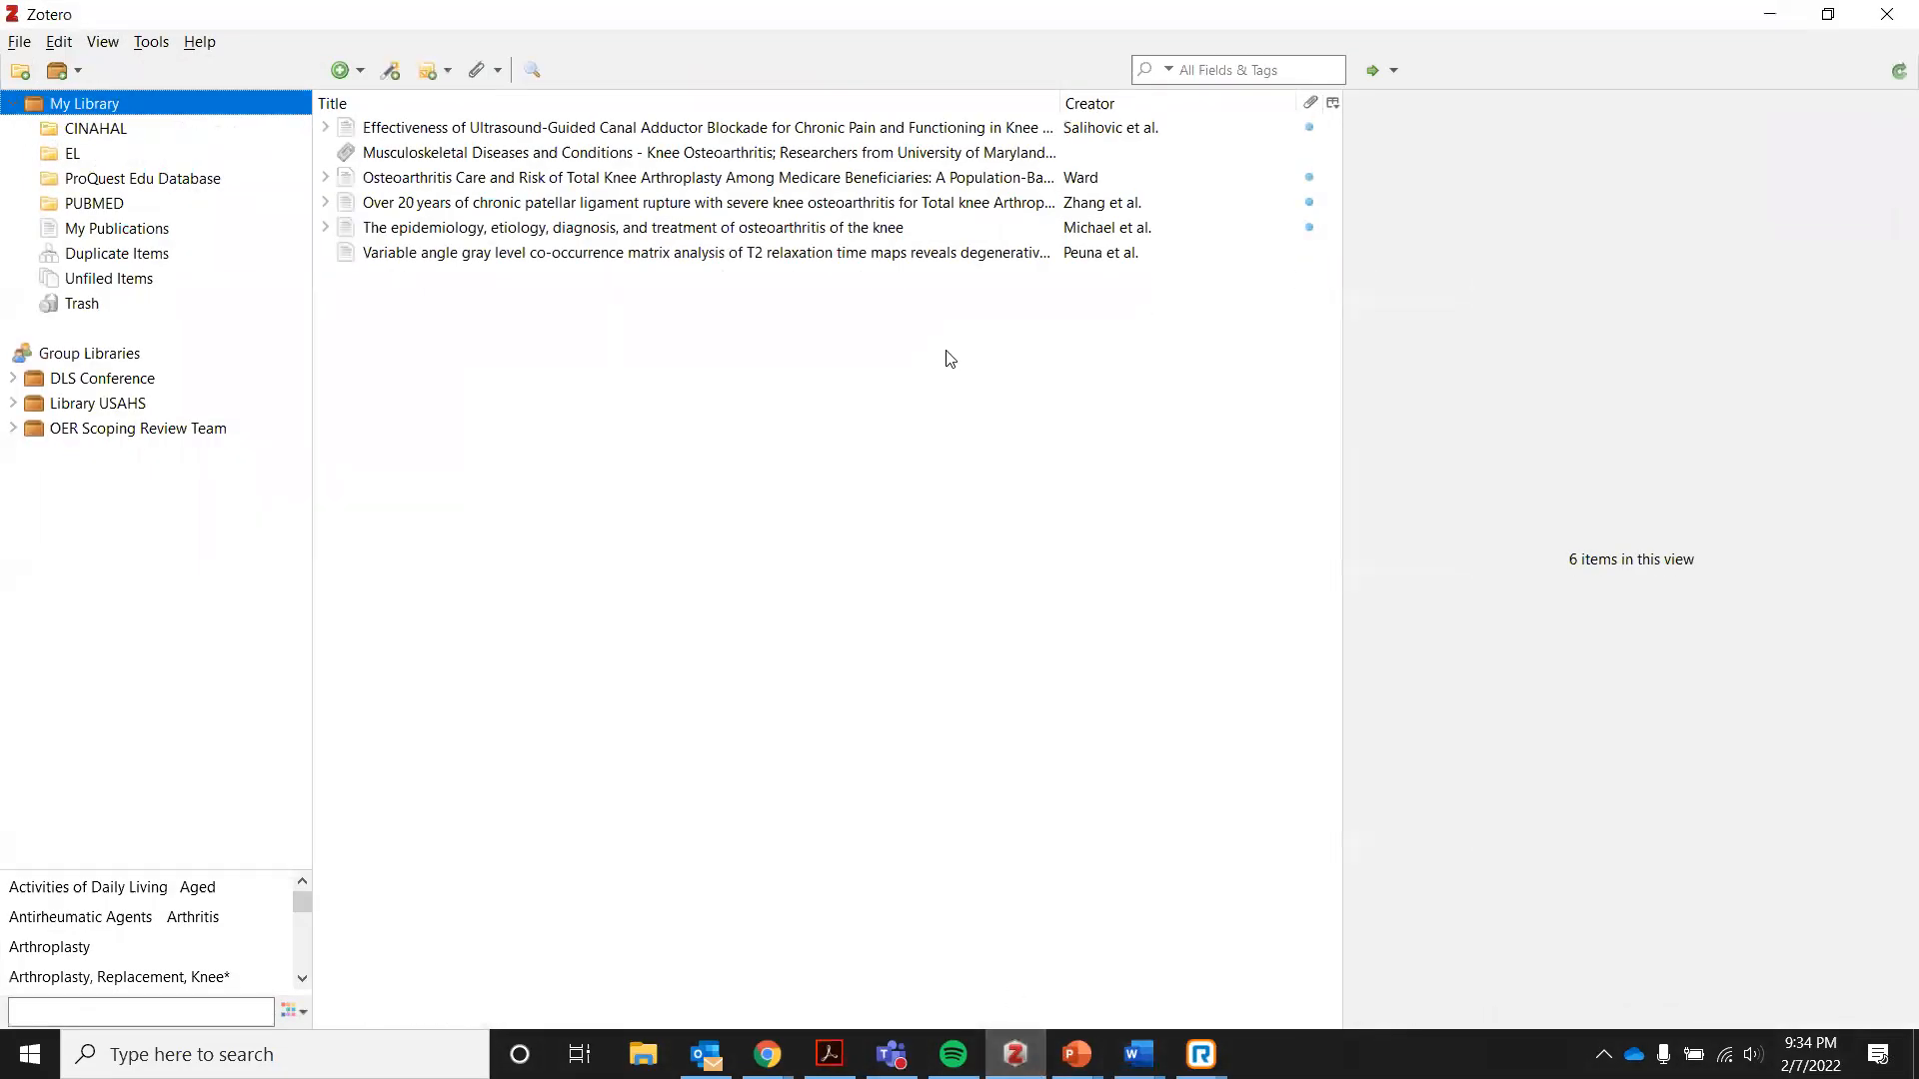
Switch to Zotero and convert the title of the Ultrasound-Guided Canal Adductor Blockade article to sentence case.
left_click(652, 130)
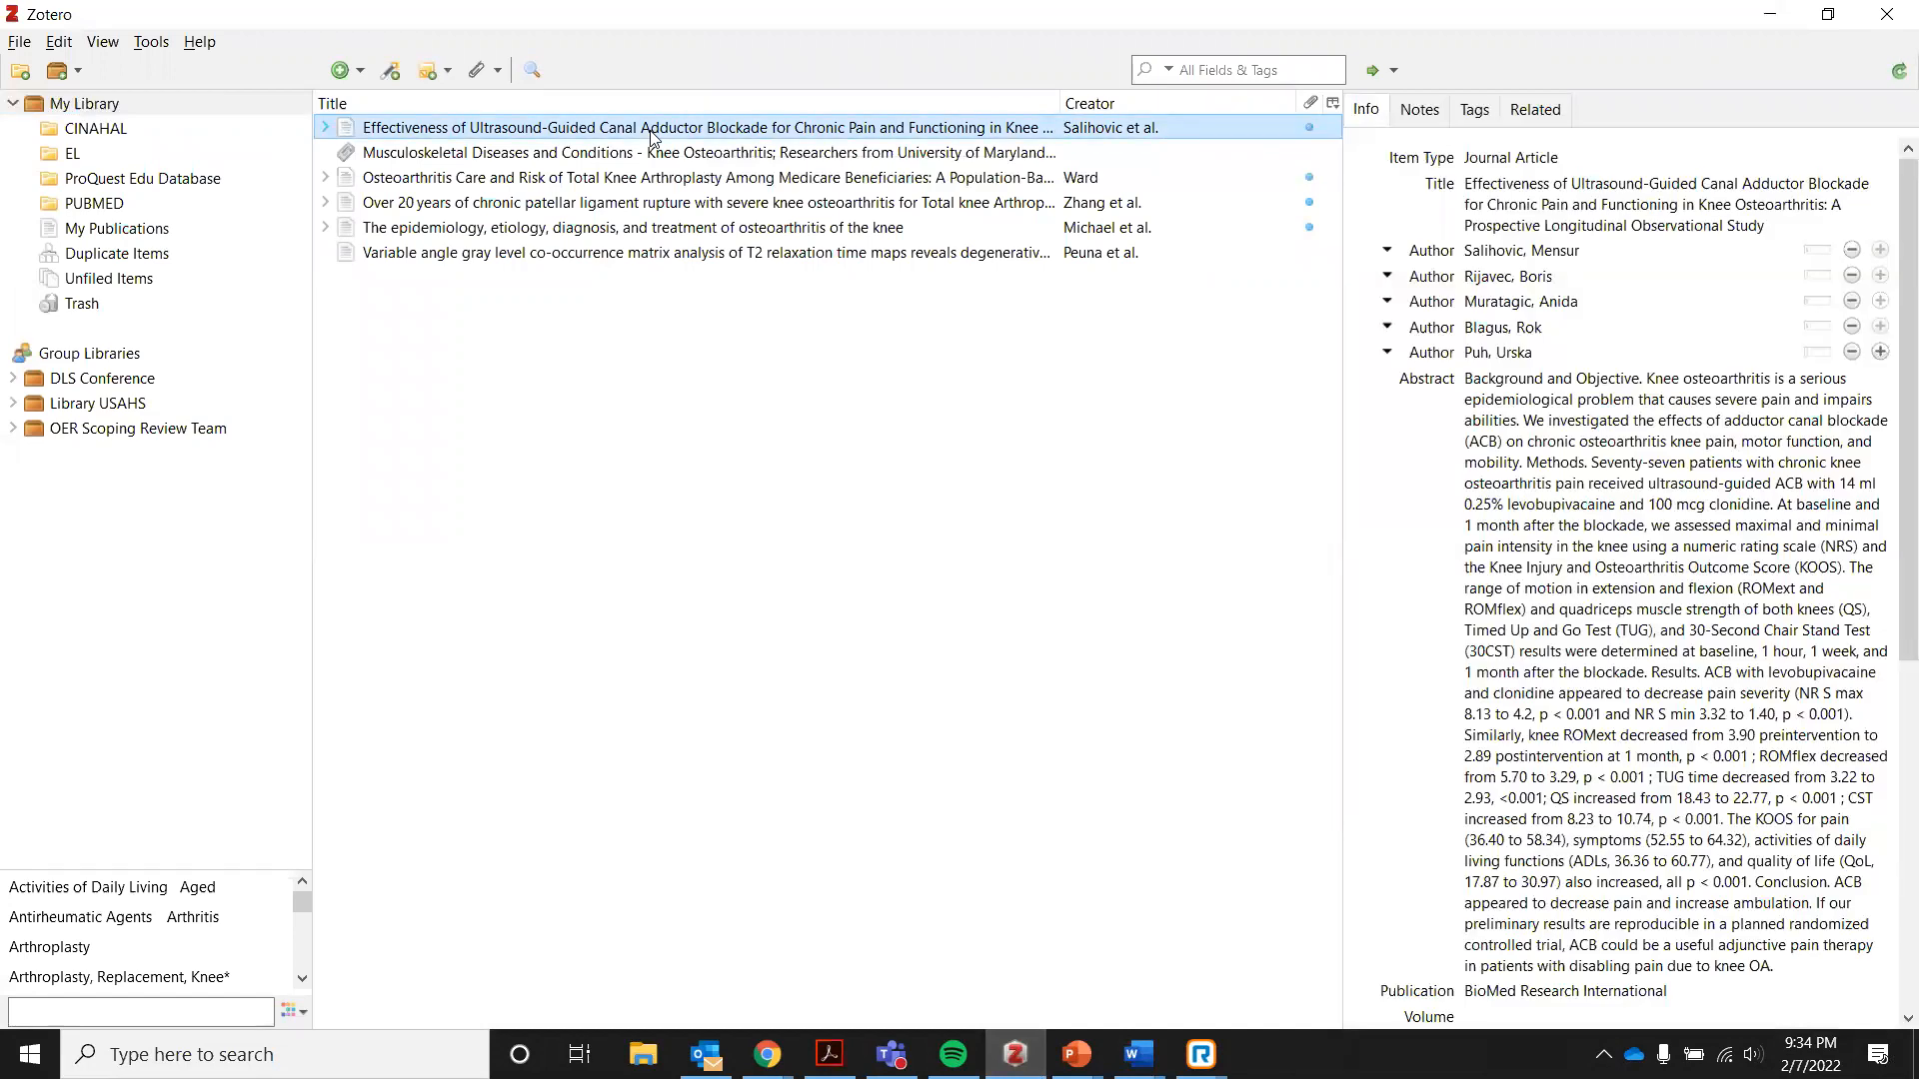
left_click(1665, 204)
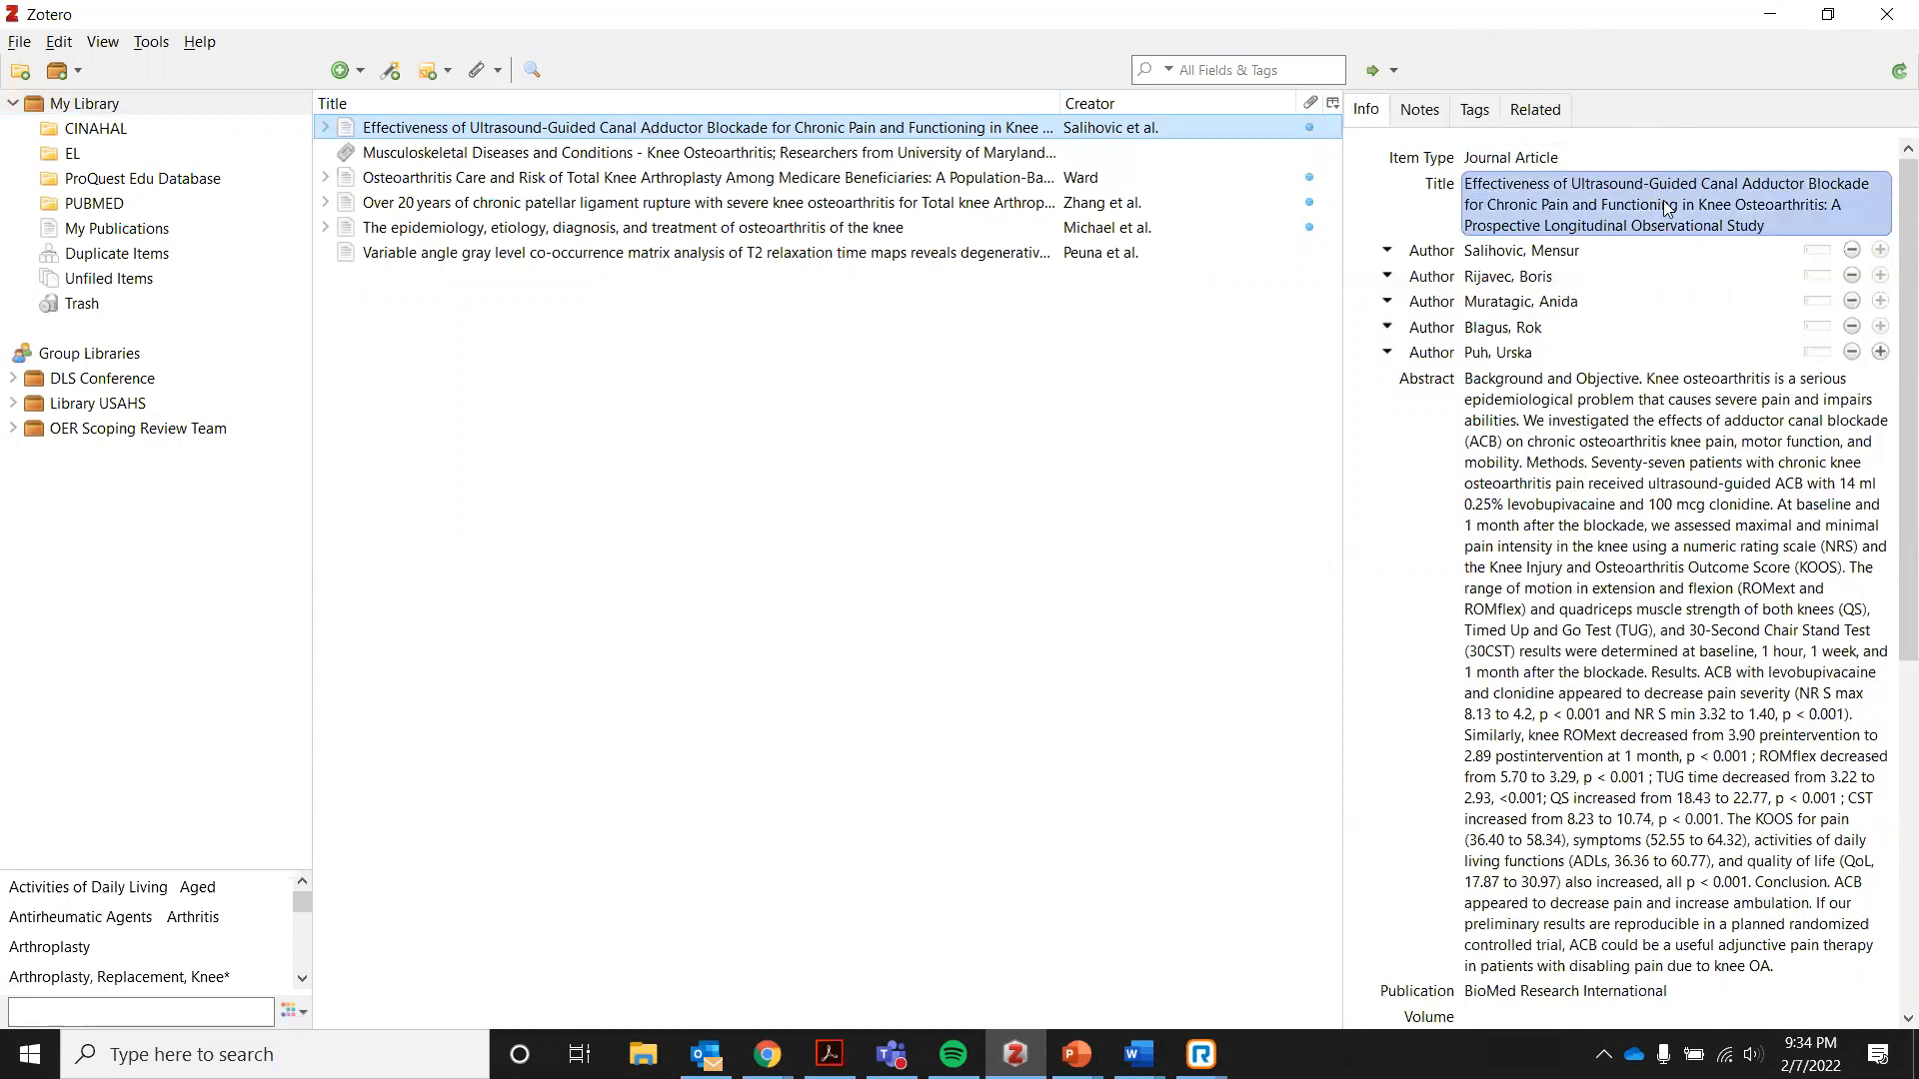
right_click(1571, 218)
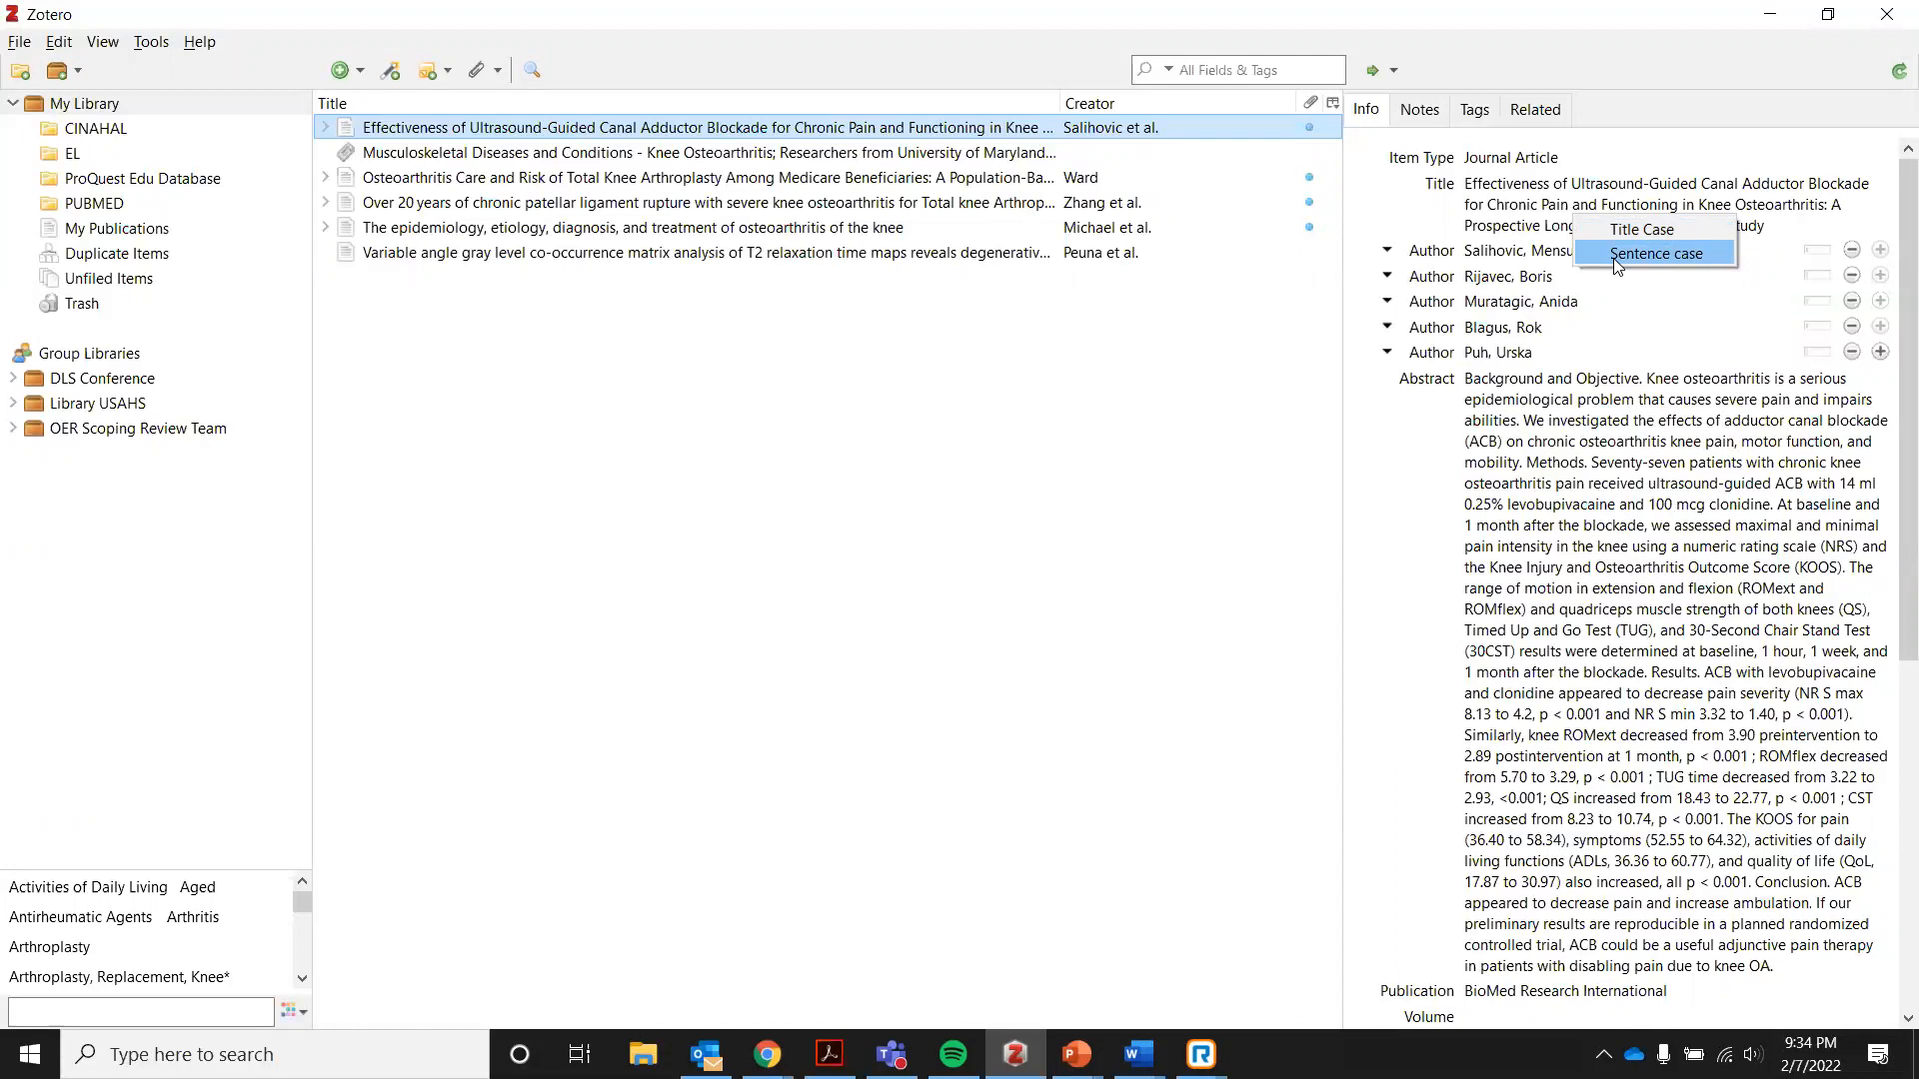
left_click(1616, 256)
left_click(1604, 200)
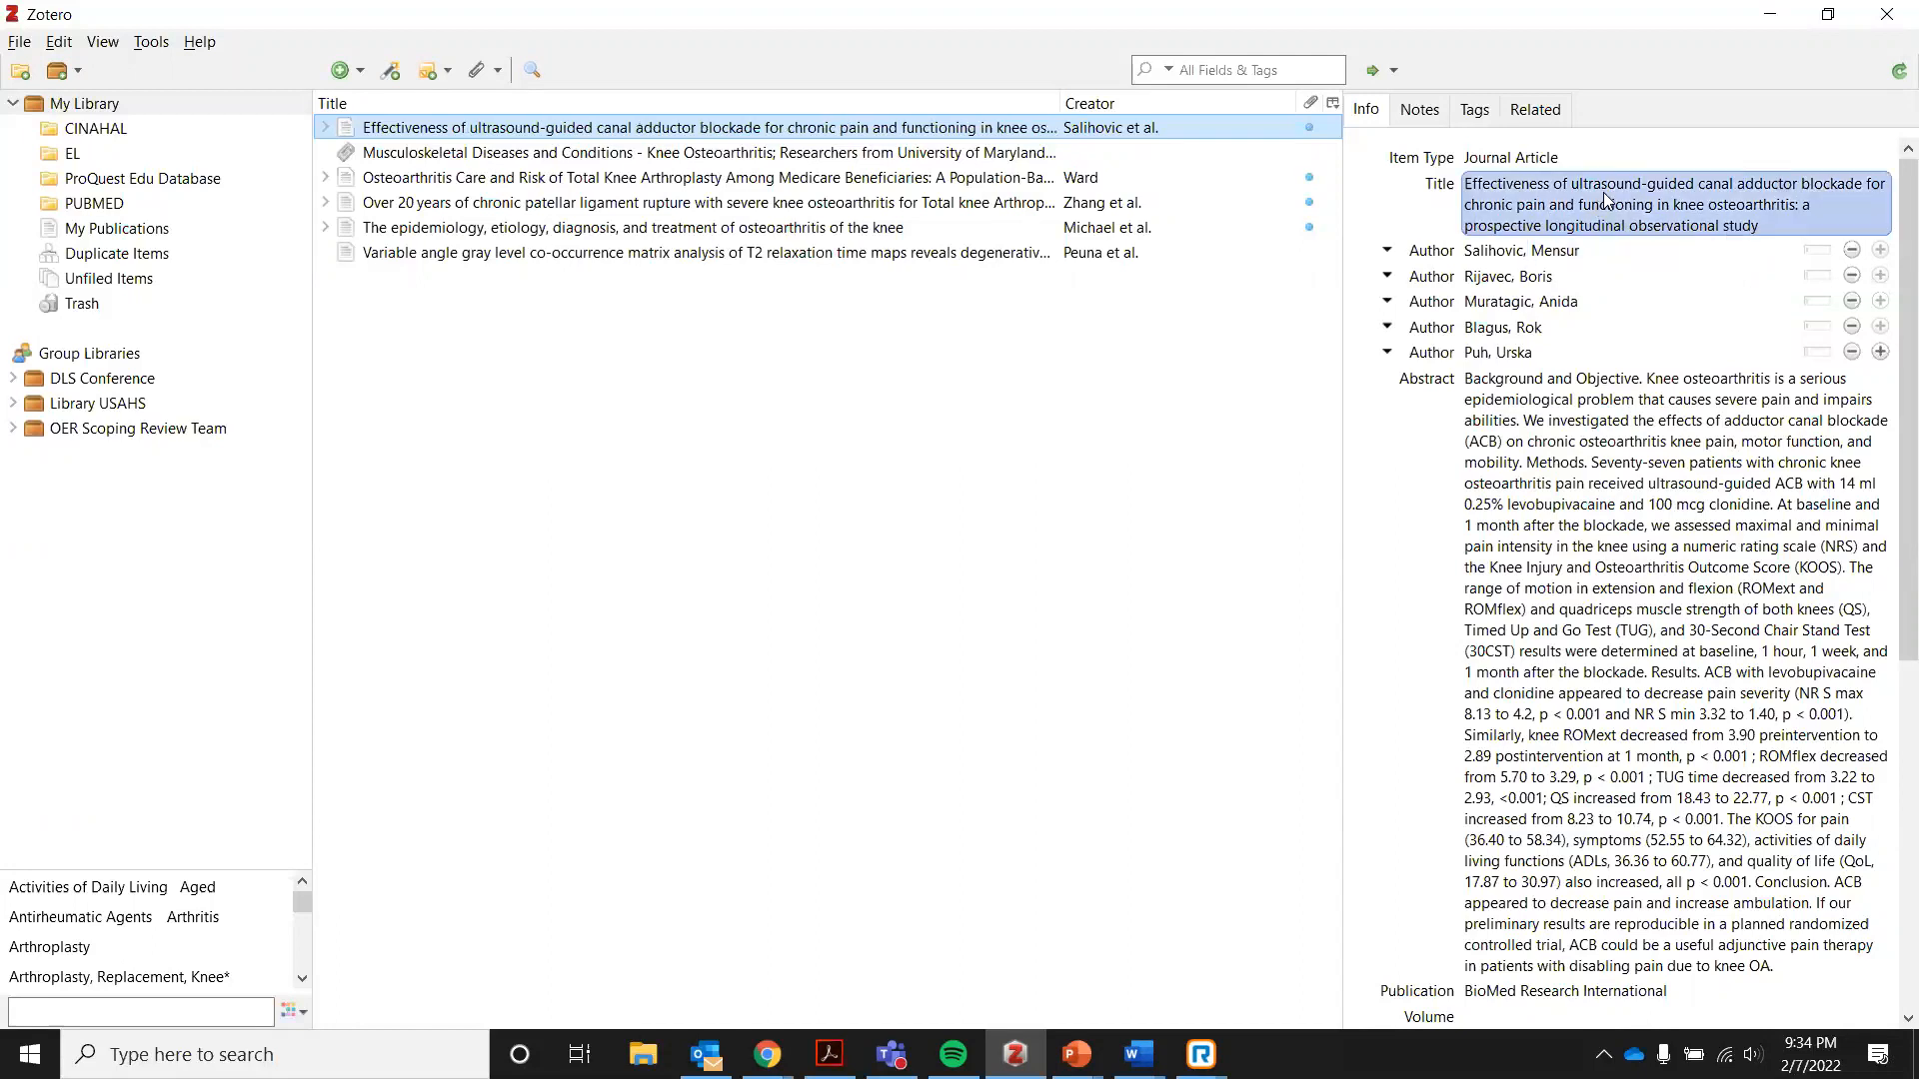
Return to the Word document and insert the Zotero bibliography on the second page again.
left_click(1770, 14)
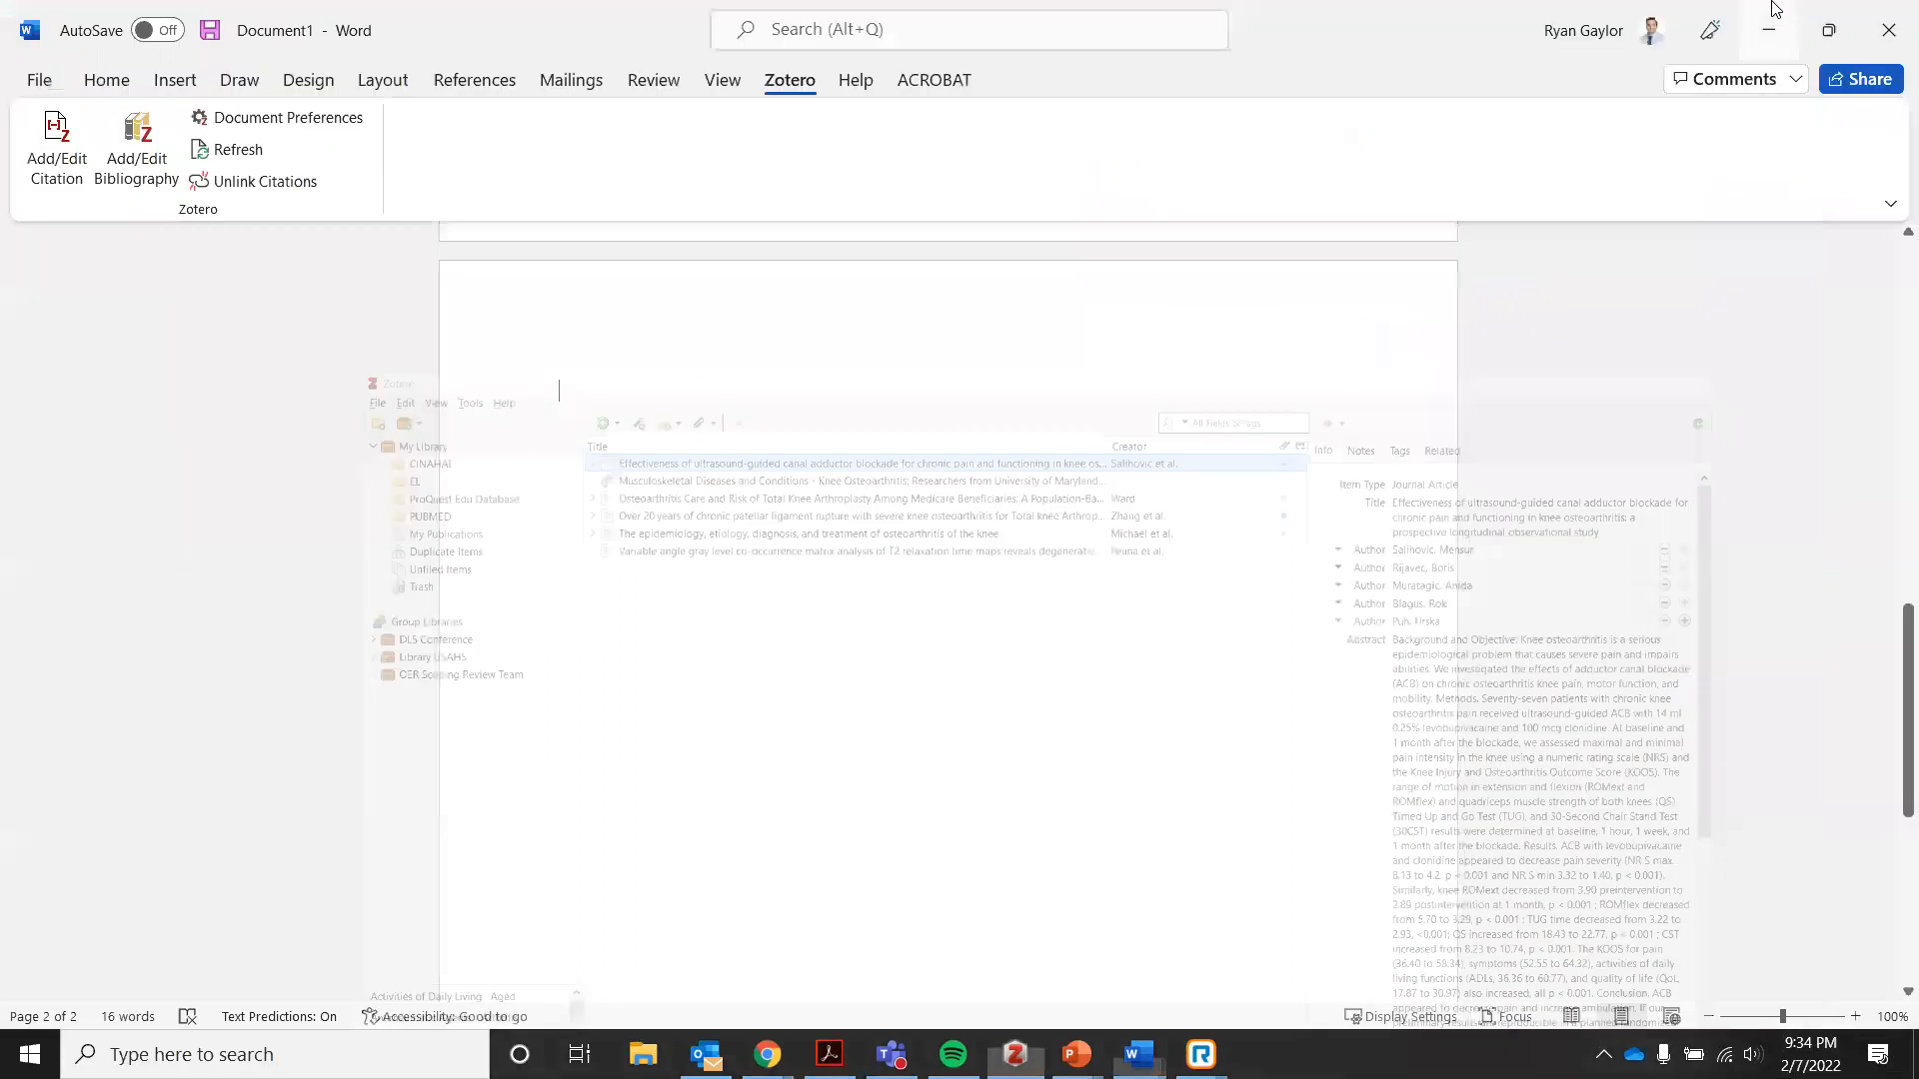
left_click(152, 163)
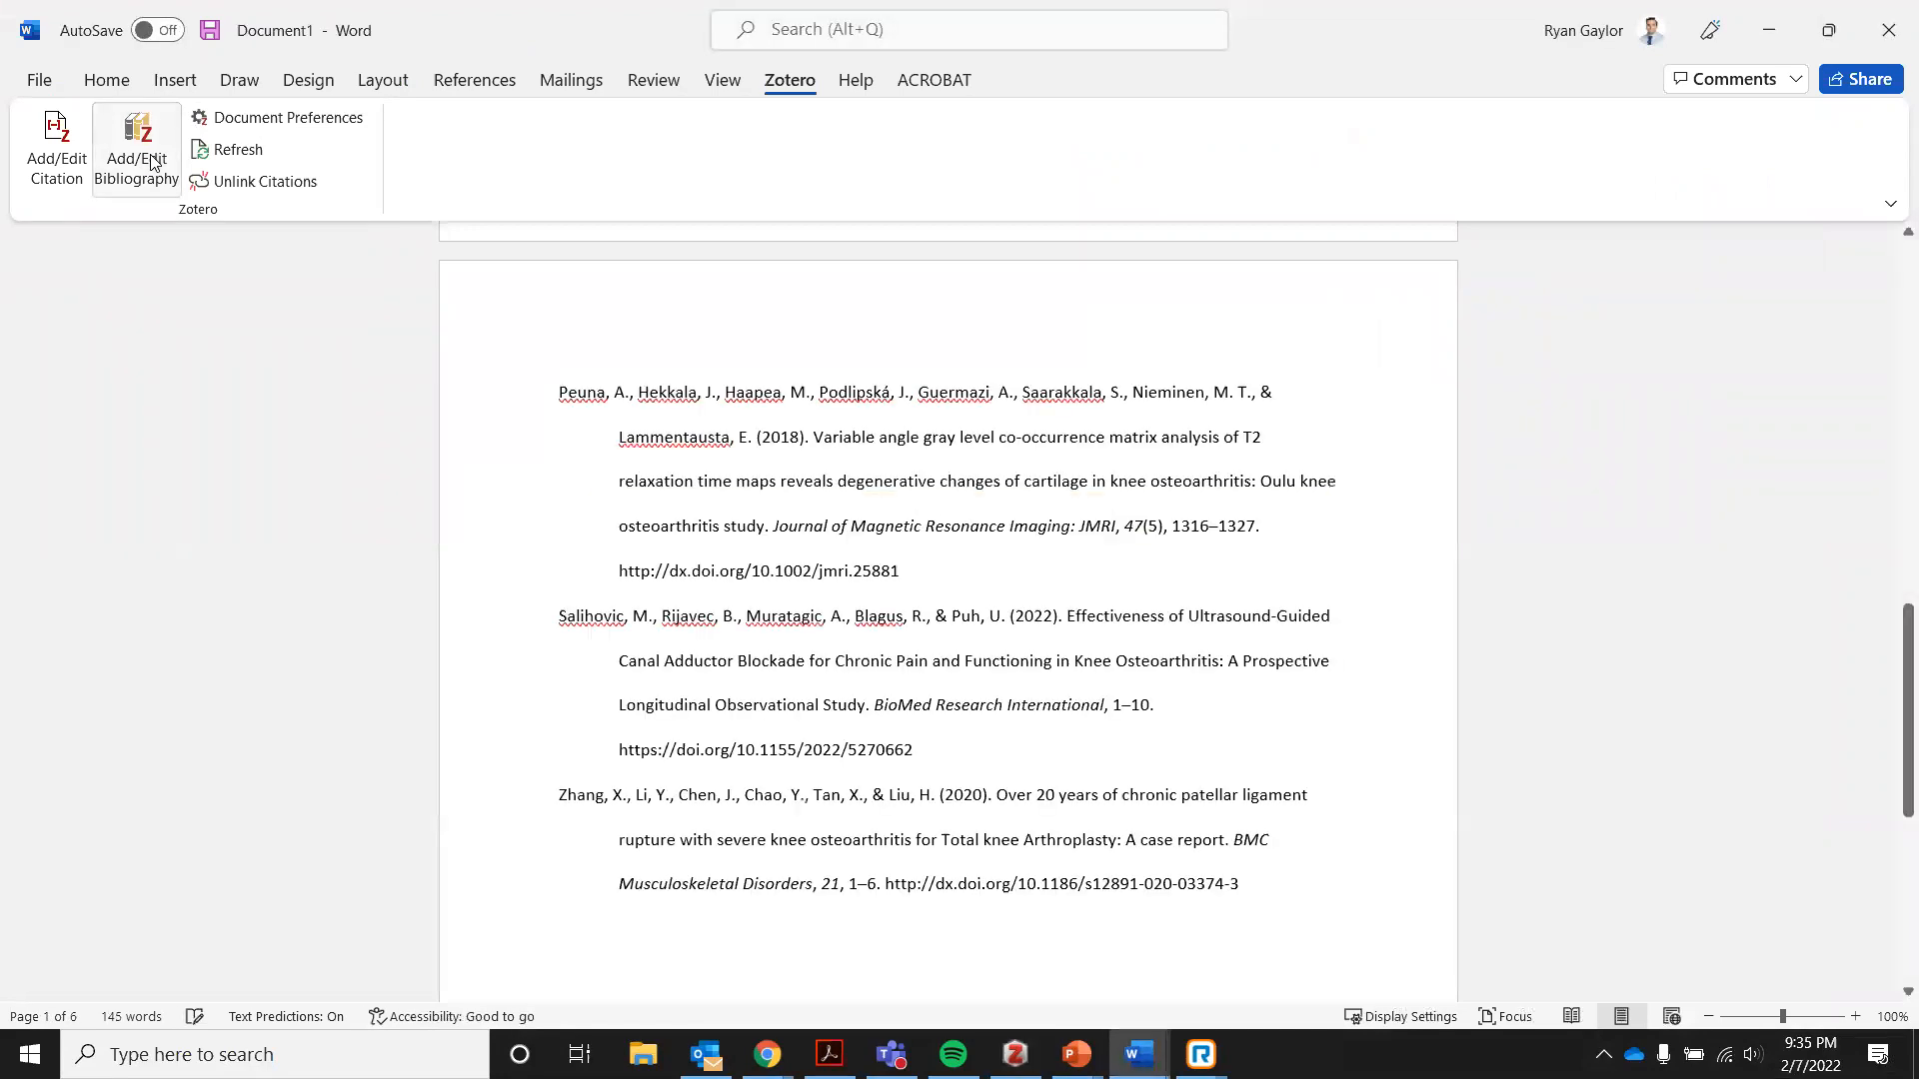
Lowercase the initials of "Ultrasound-Guided Canal Adductor" in the title of the second bibliography entry, giving "ultrasound-guided canal adductor".
left_click(1199, 611, "shift")
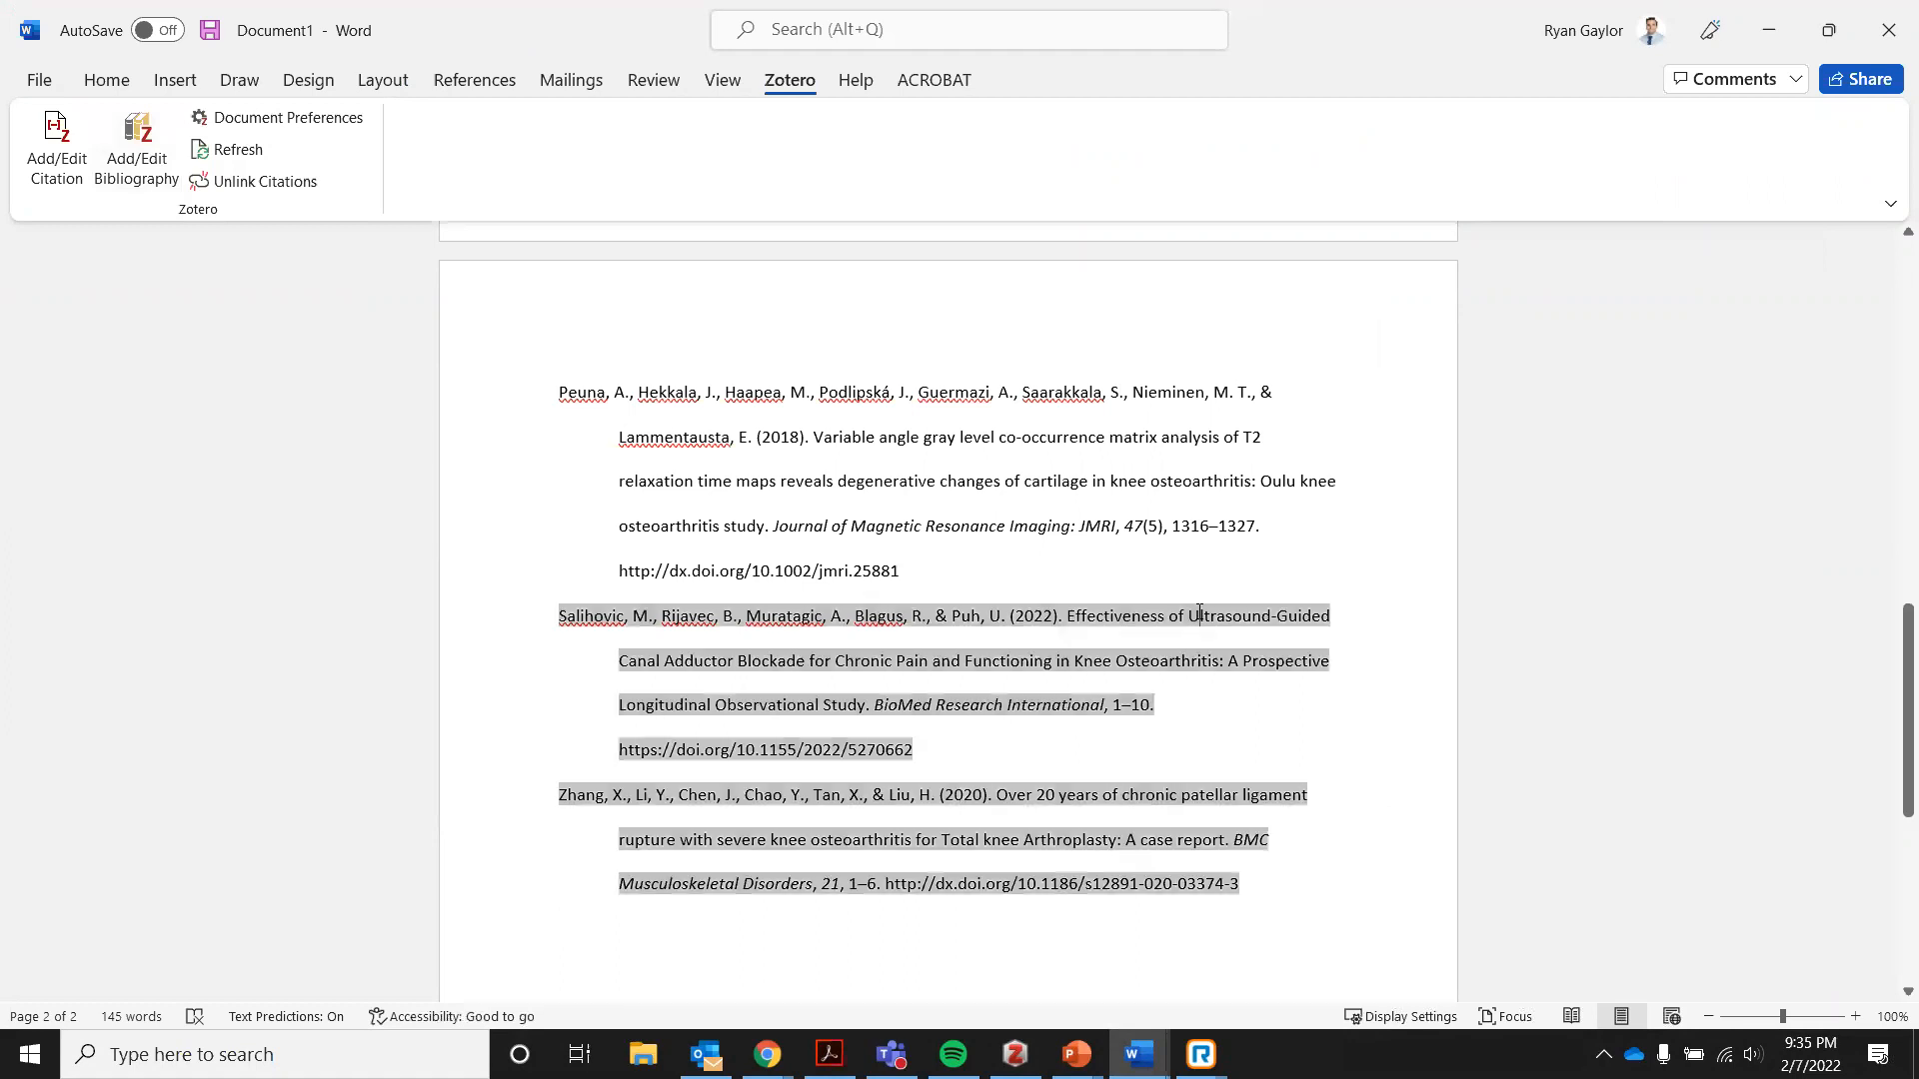
key("BackSpace")
type("u")
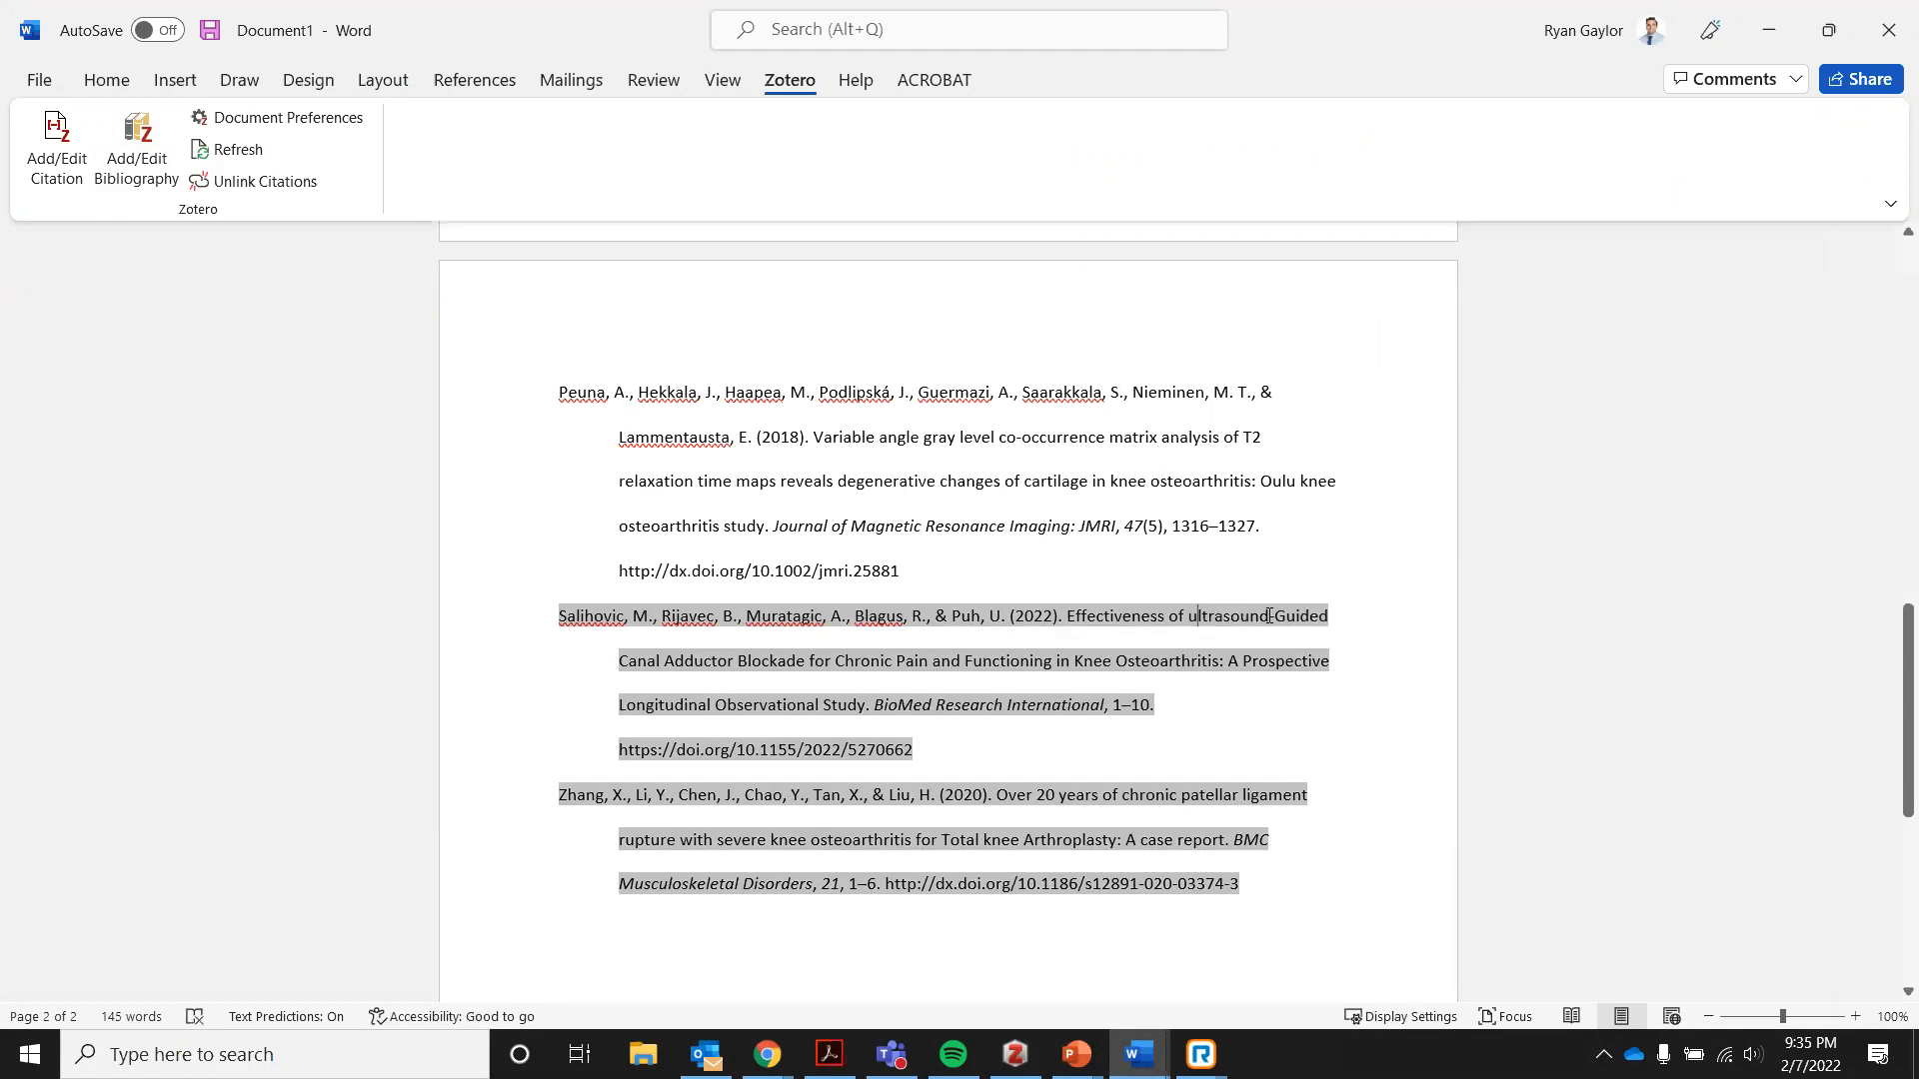
left_click(1285, 622)
key("Delete")
type("g")
left_click(631, 661)
key("BackSpace")
type("c")
left_click(674, 661)
key("BackSpace")
type("a")
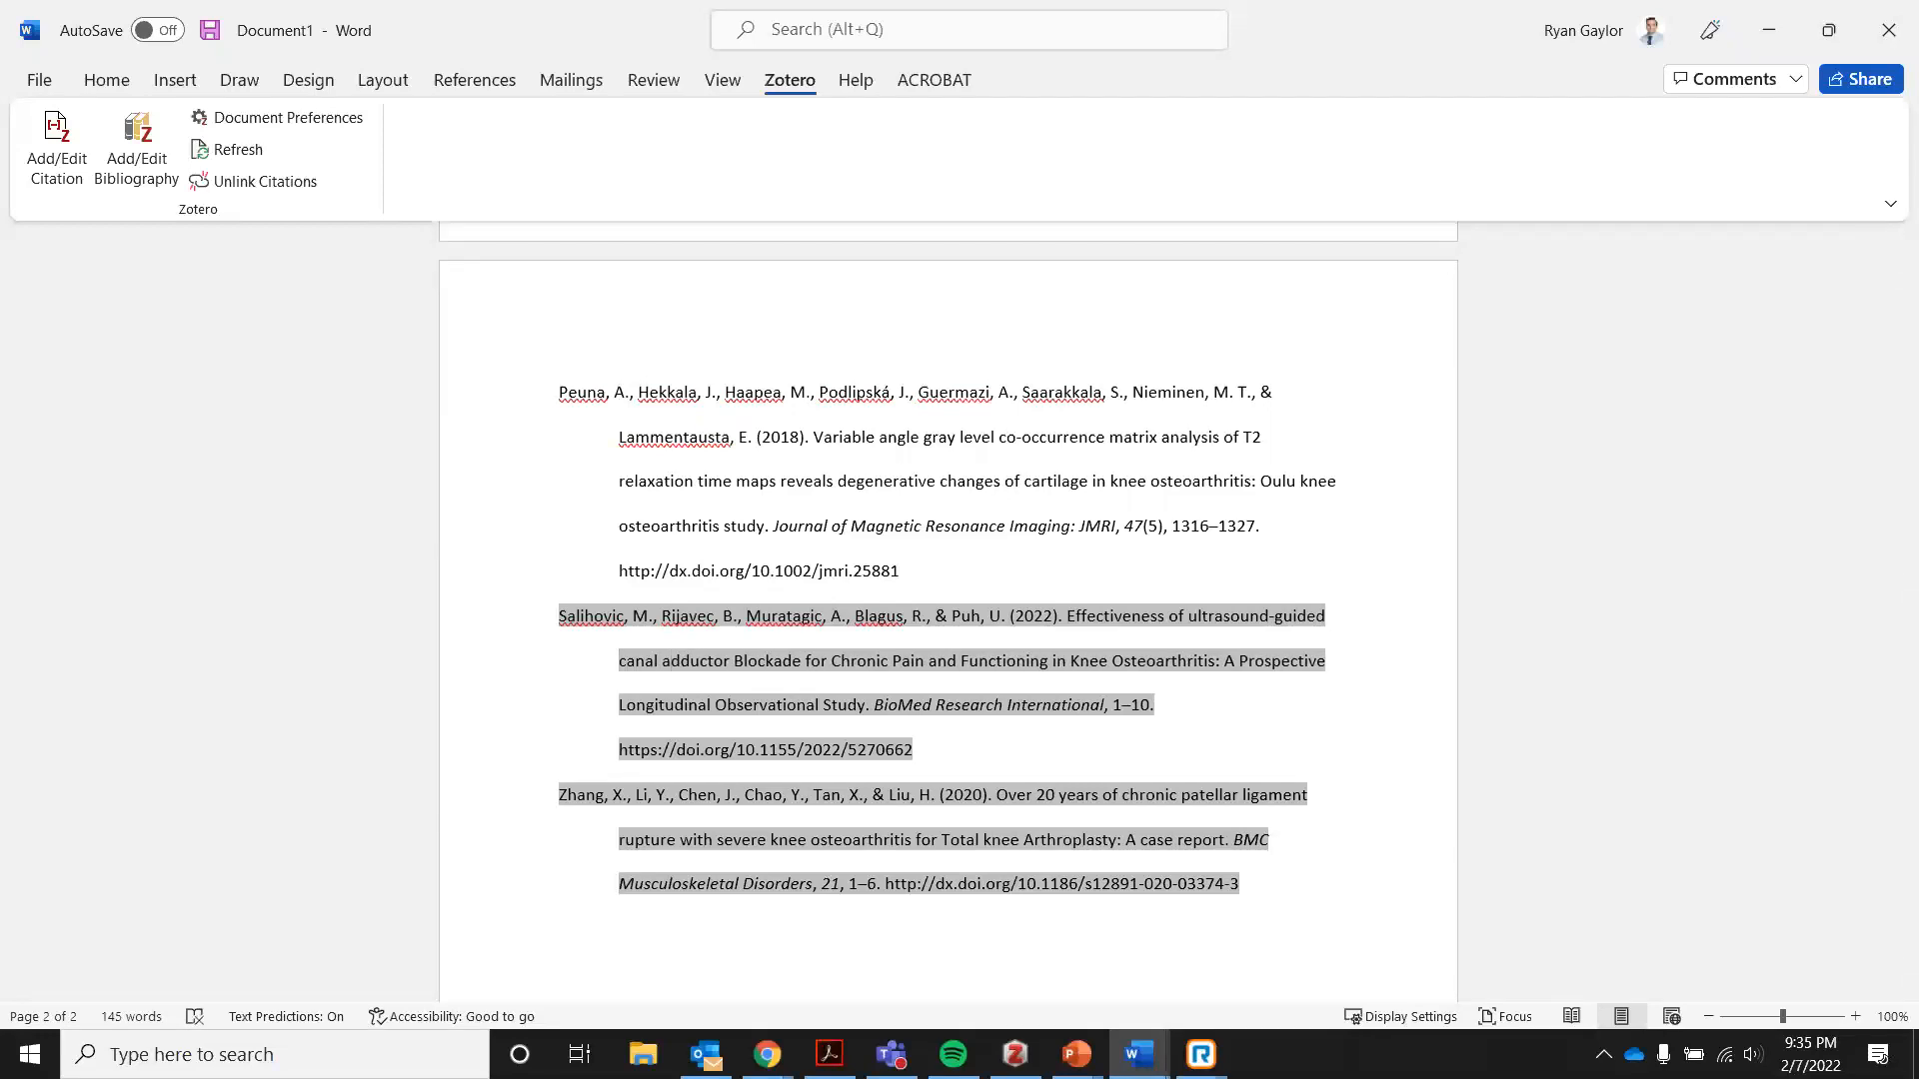
Lowercase the initials of "Blockade", "Chronic" and "Pain" in the same bibliography entry's title.
left_click(746, 660)
key("BackSpace")
type("b")
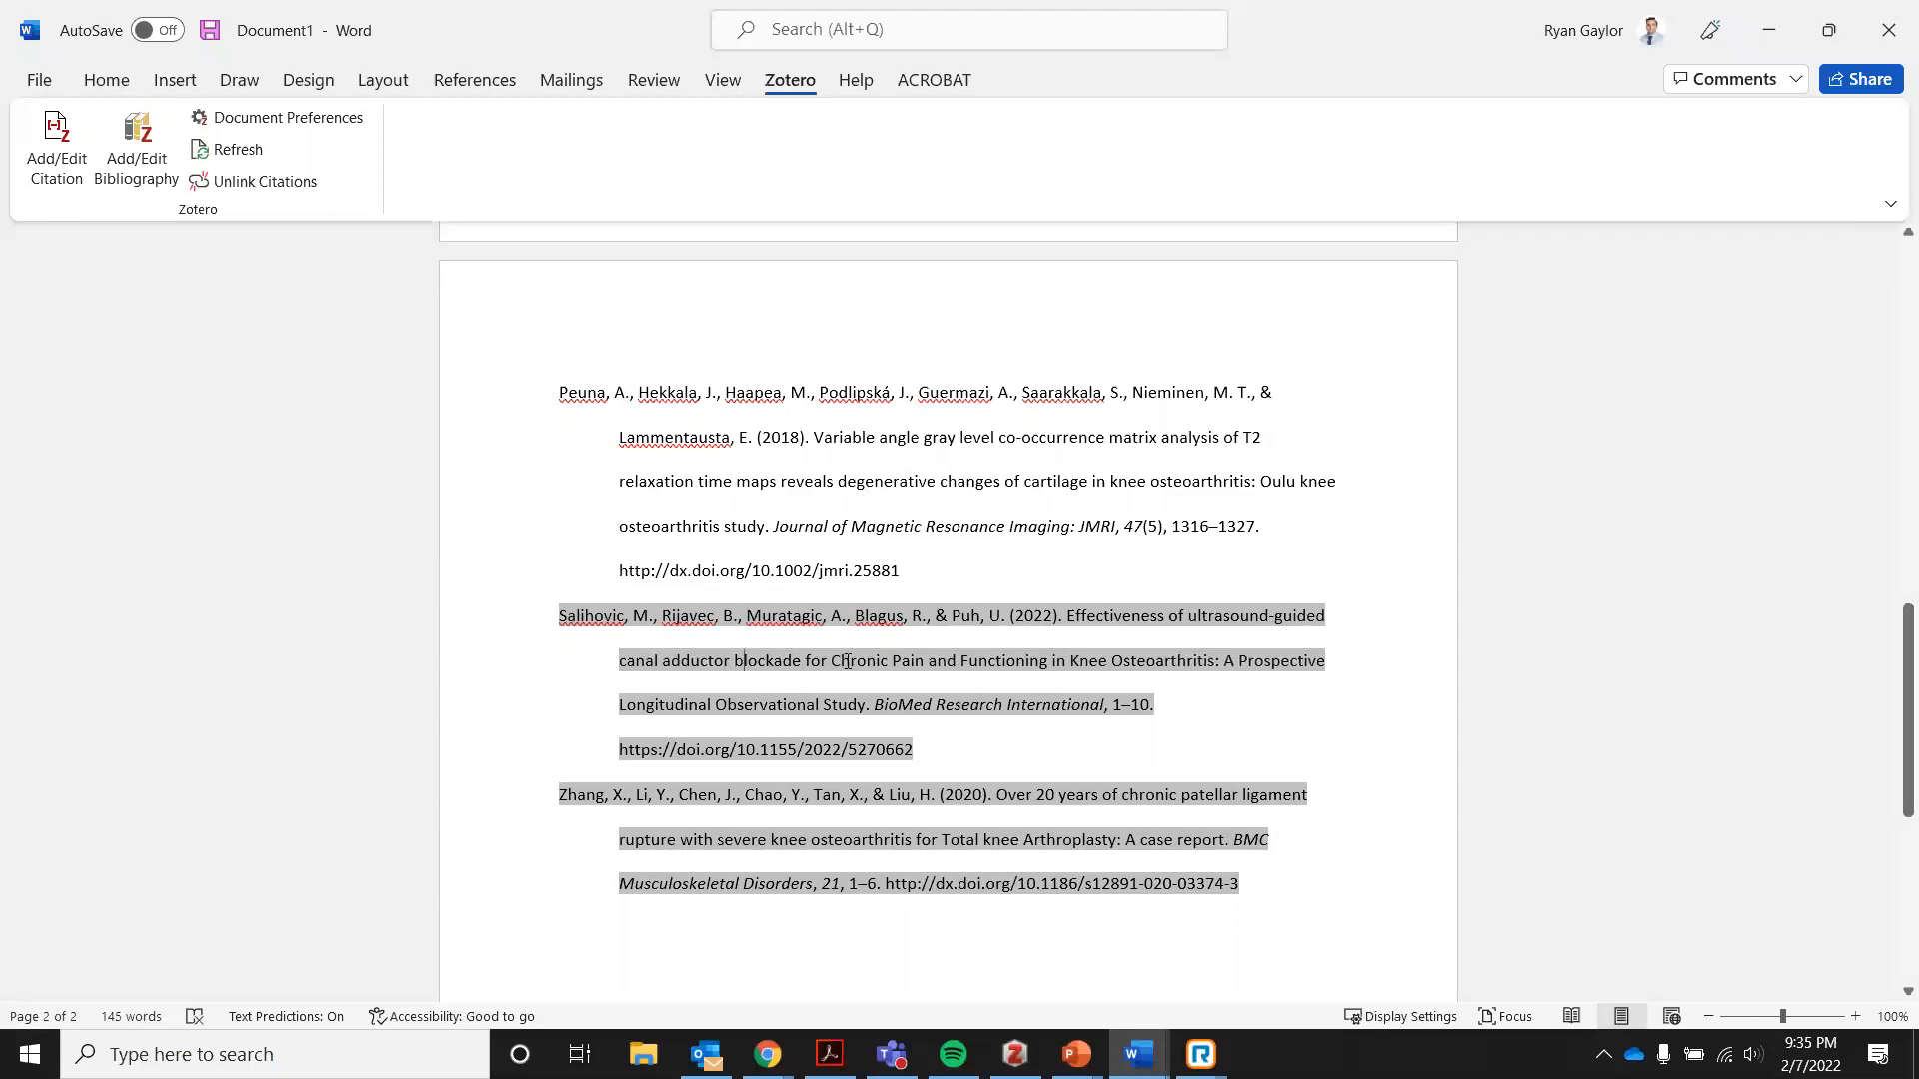
left_click(843, 663)
key("BackSpace")
type("c")
left_click(897, 665)
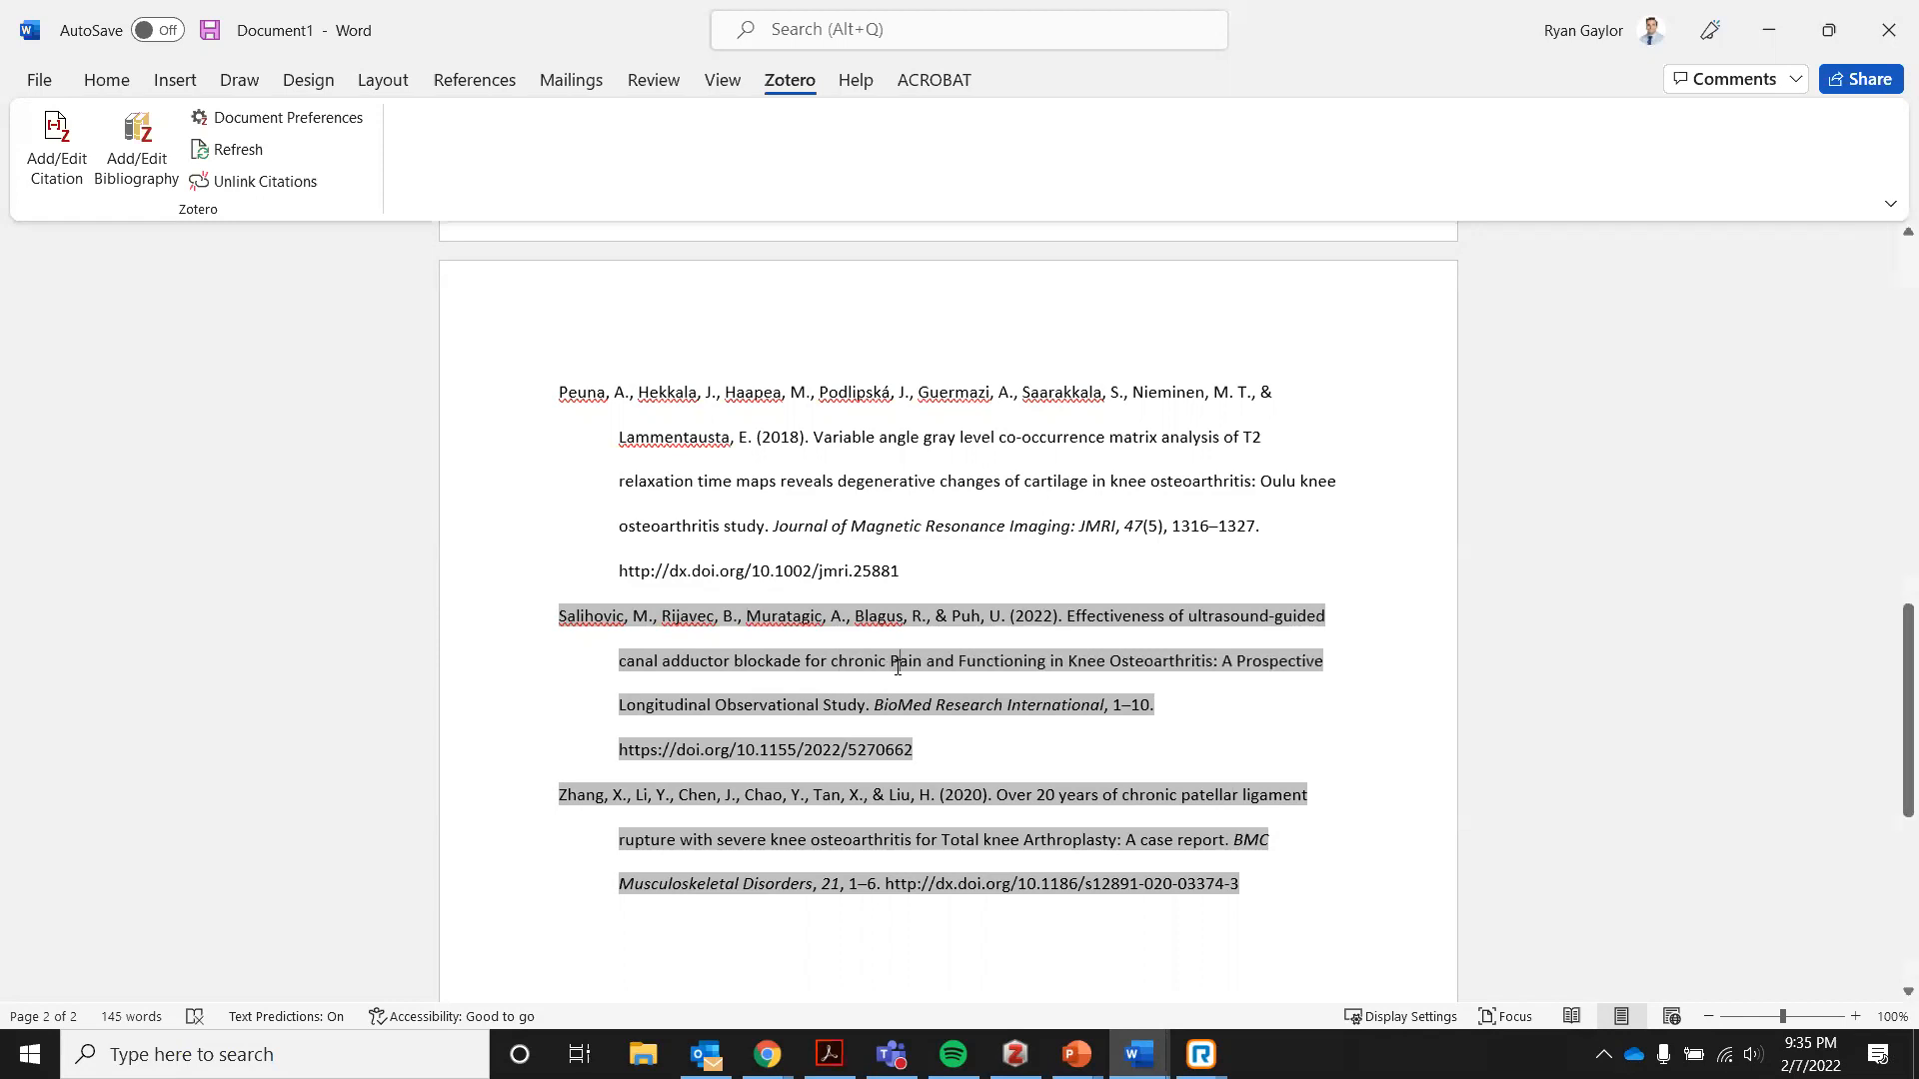
key("BackSpace")
type("p")
Lowercase the initials of "Functioning", "Knee" and "Osteoarthritis" in the same bibliography entry's title.
left_click(965, 663)
key("BackSpace")
type("f")
left_click(1075, 663)
key("BackSpace")
type("k")
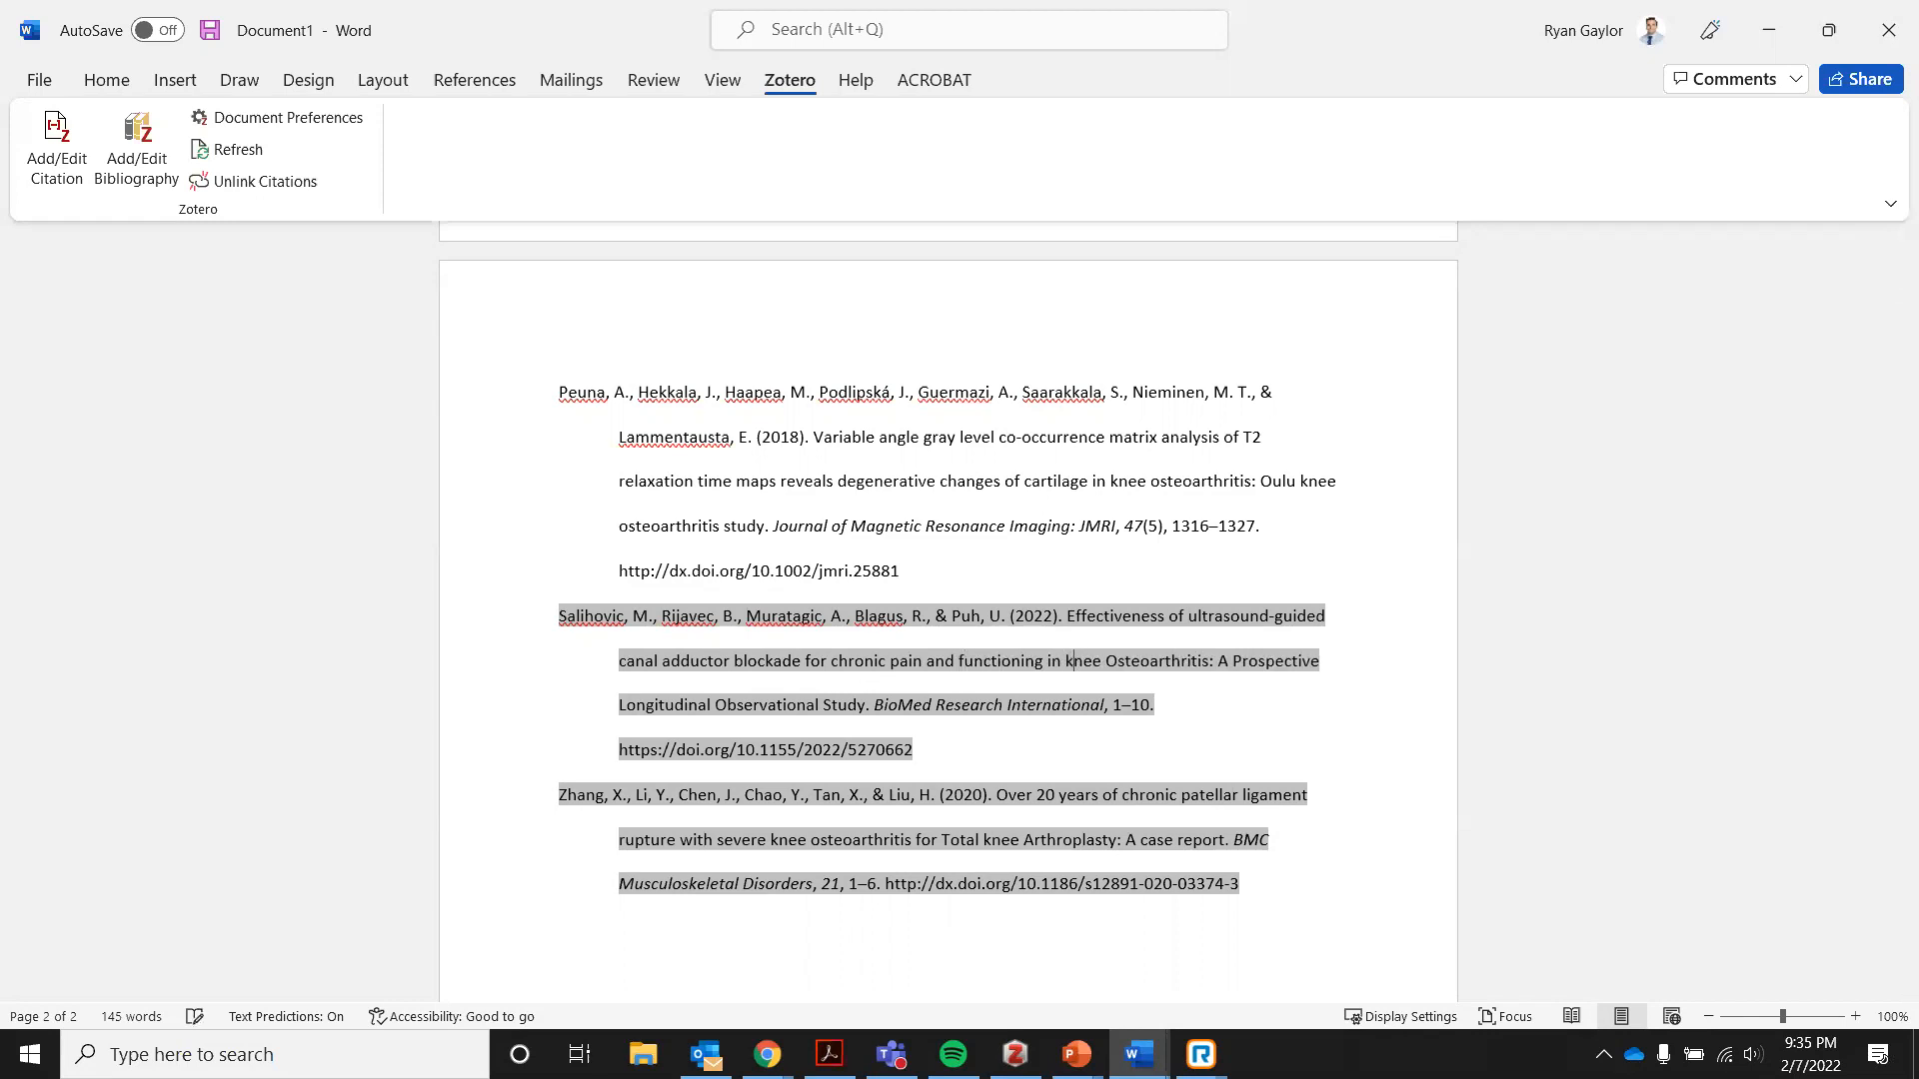
left_click(1118, 660)
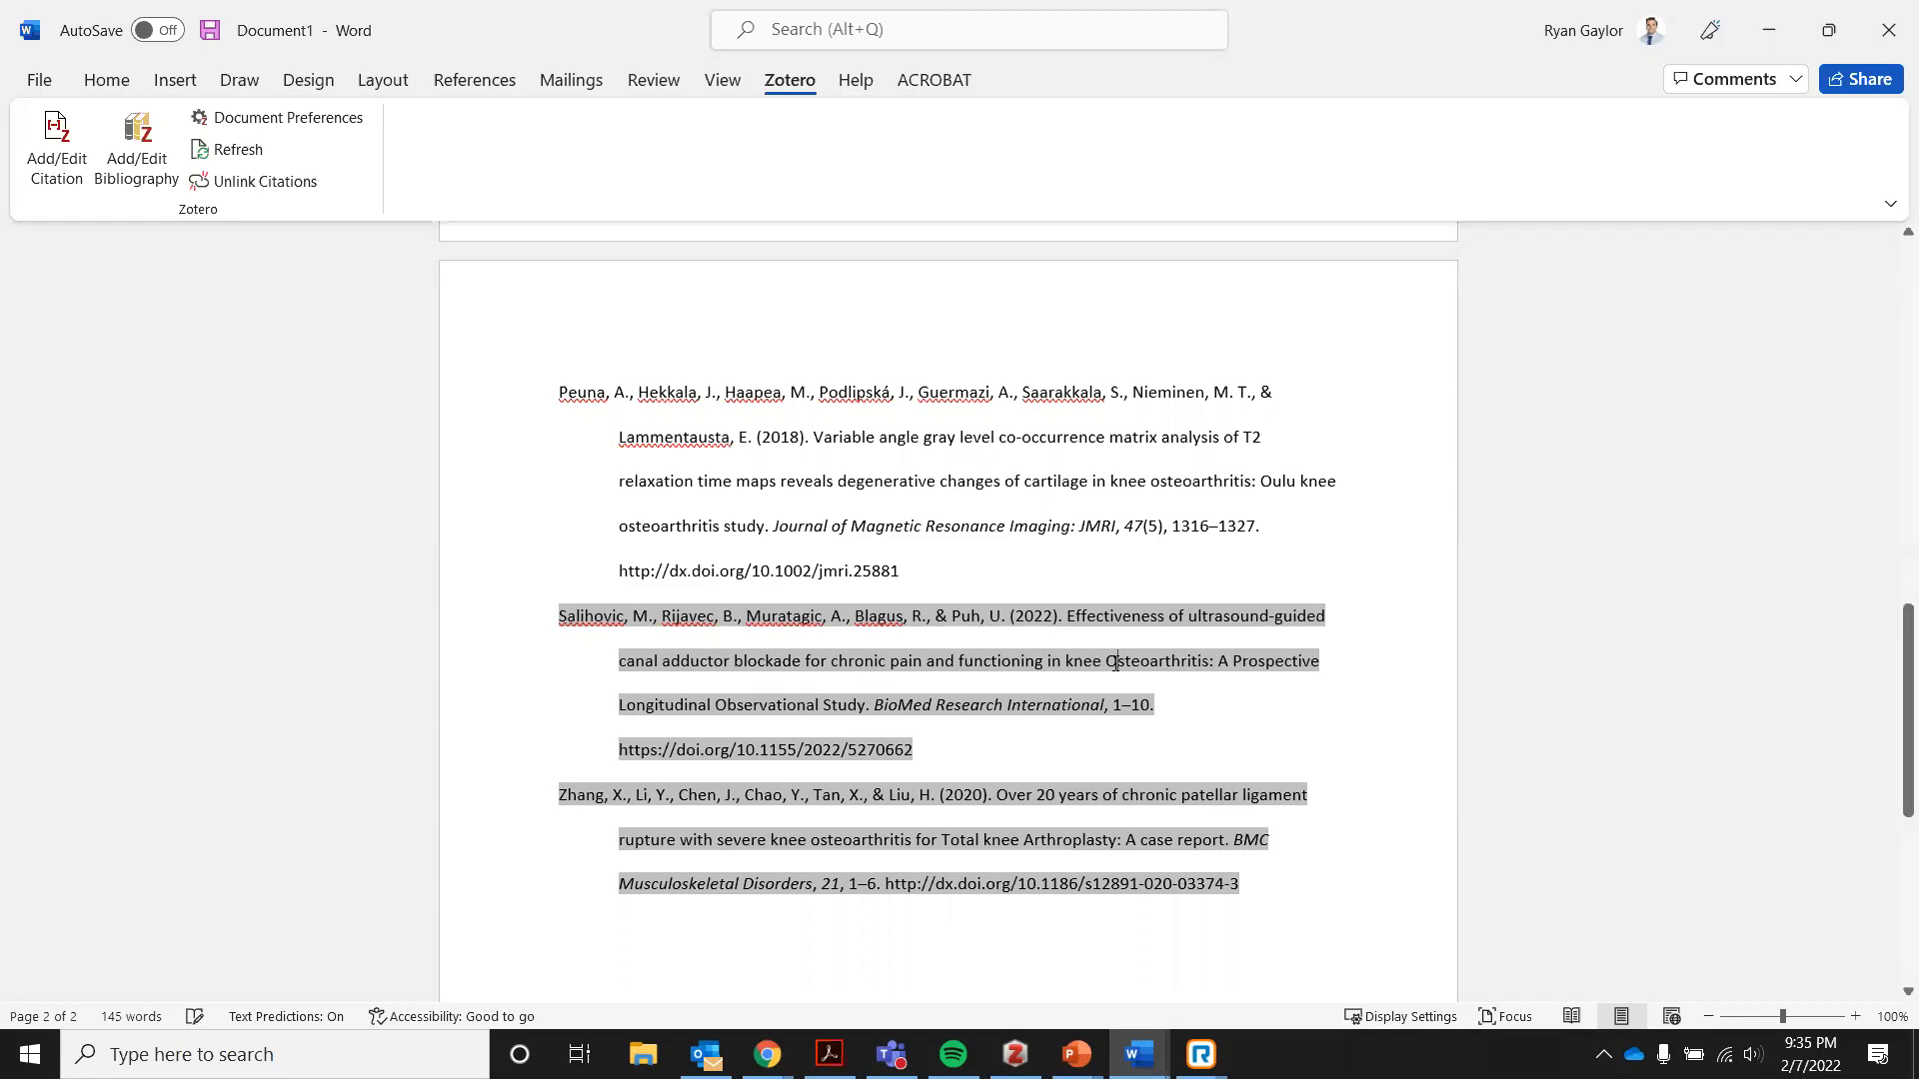
key("BackSpace")
type("o")
left_click(1249, 736)
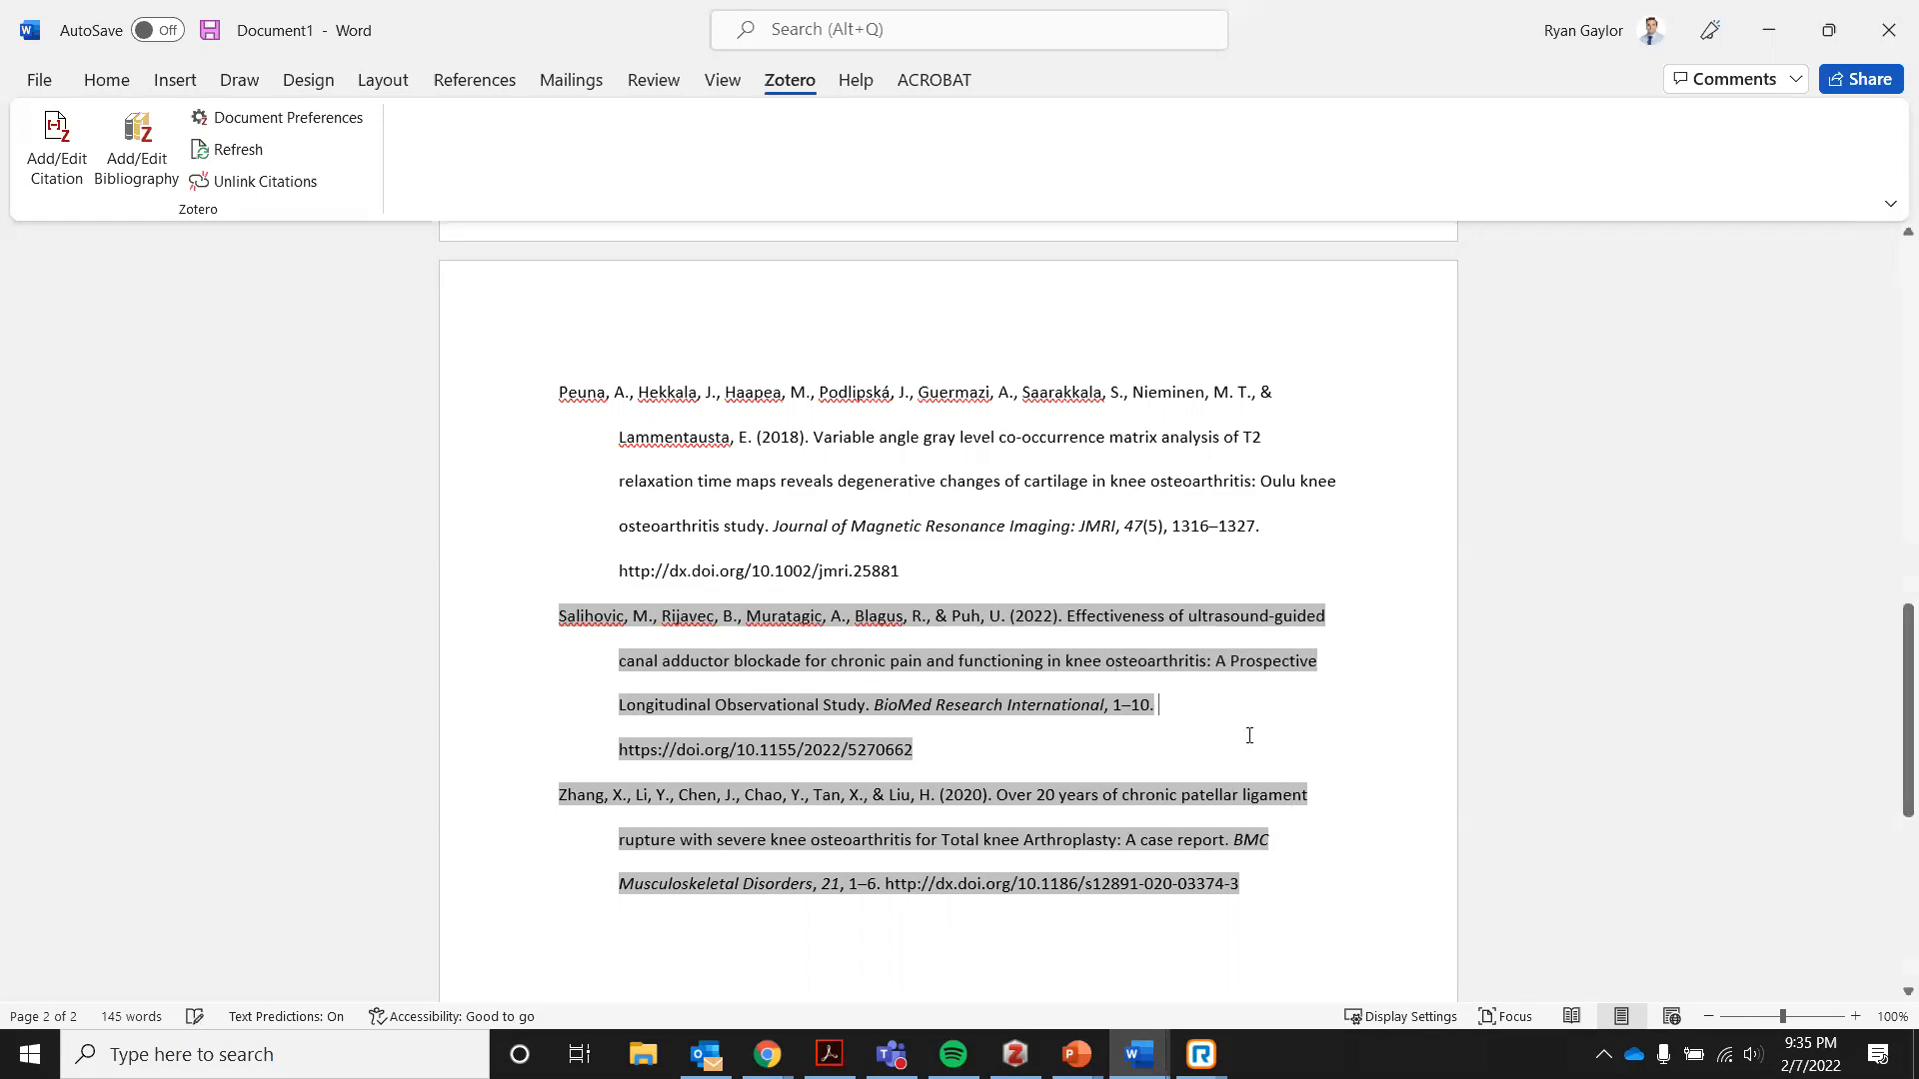
double_click(577, 524)
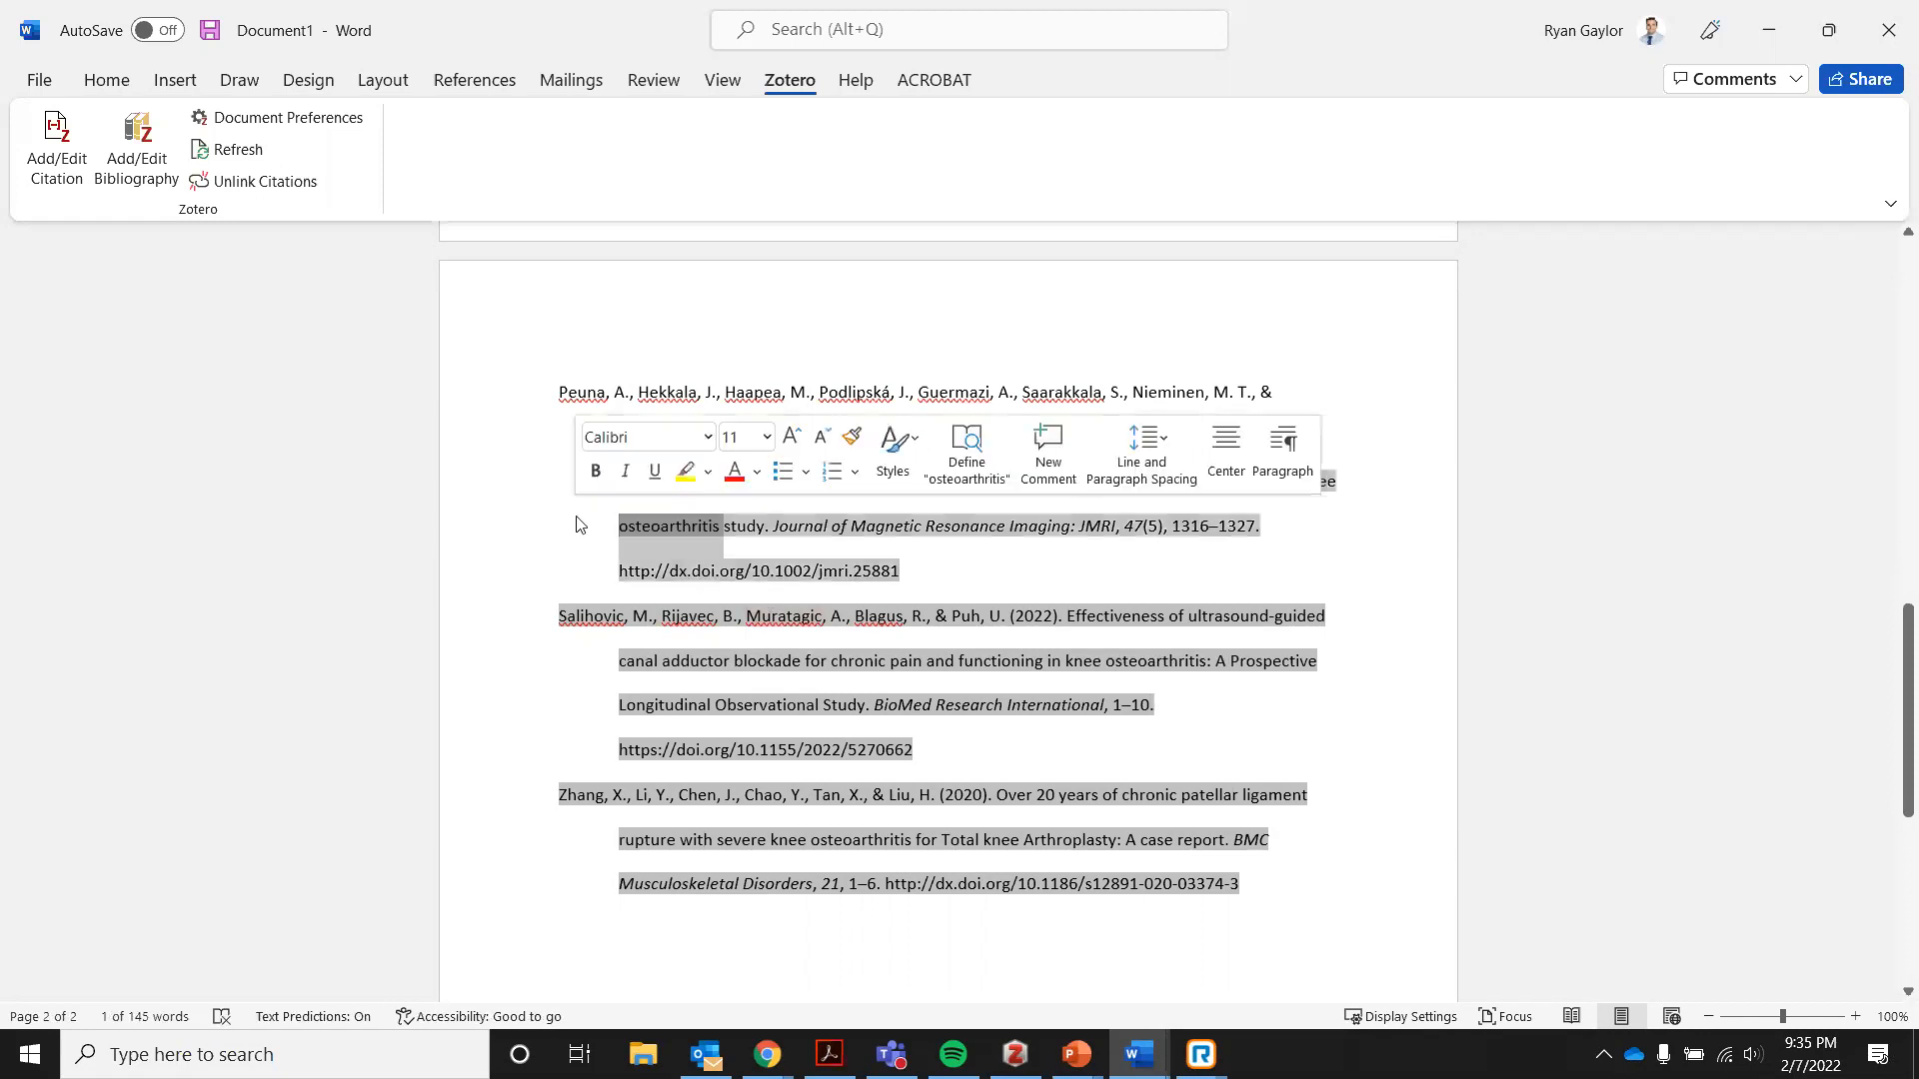
left_click(549, 345)
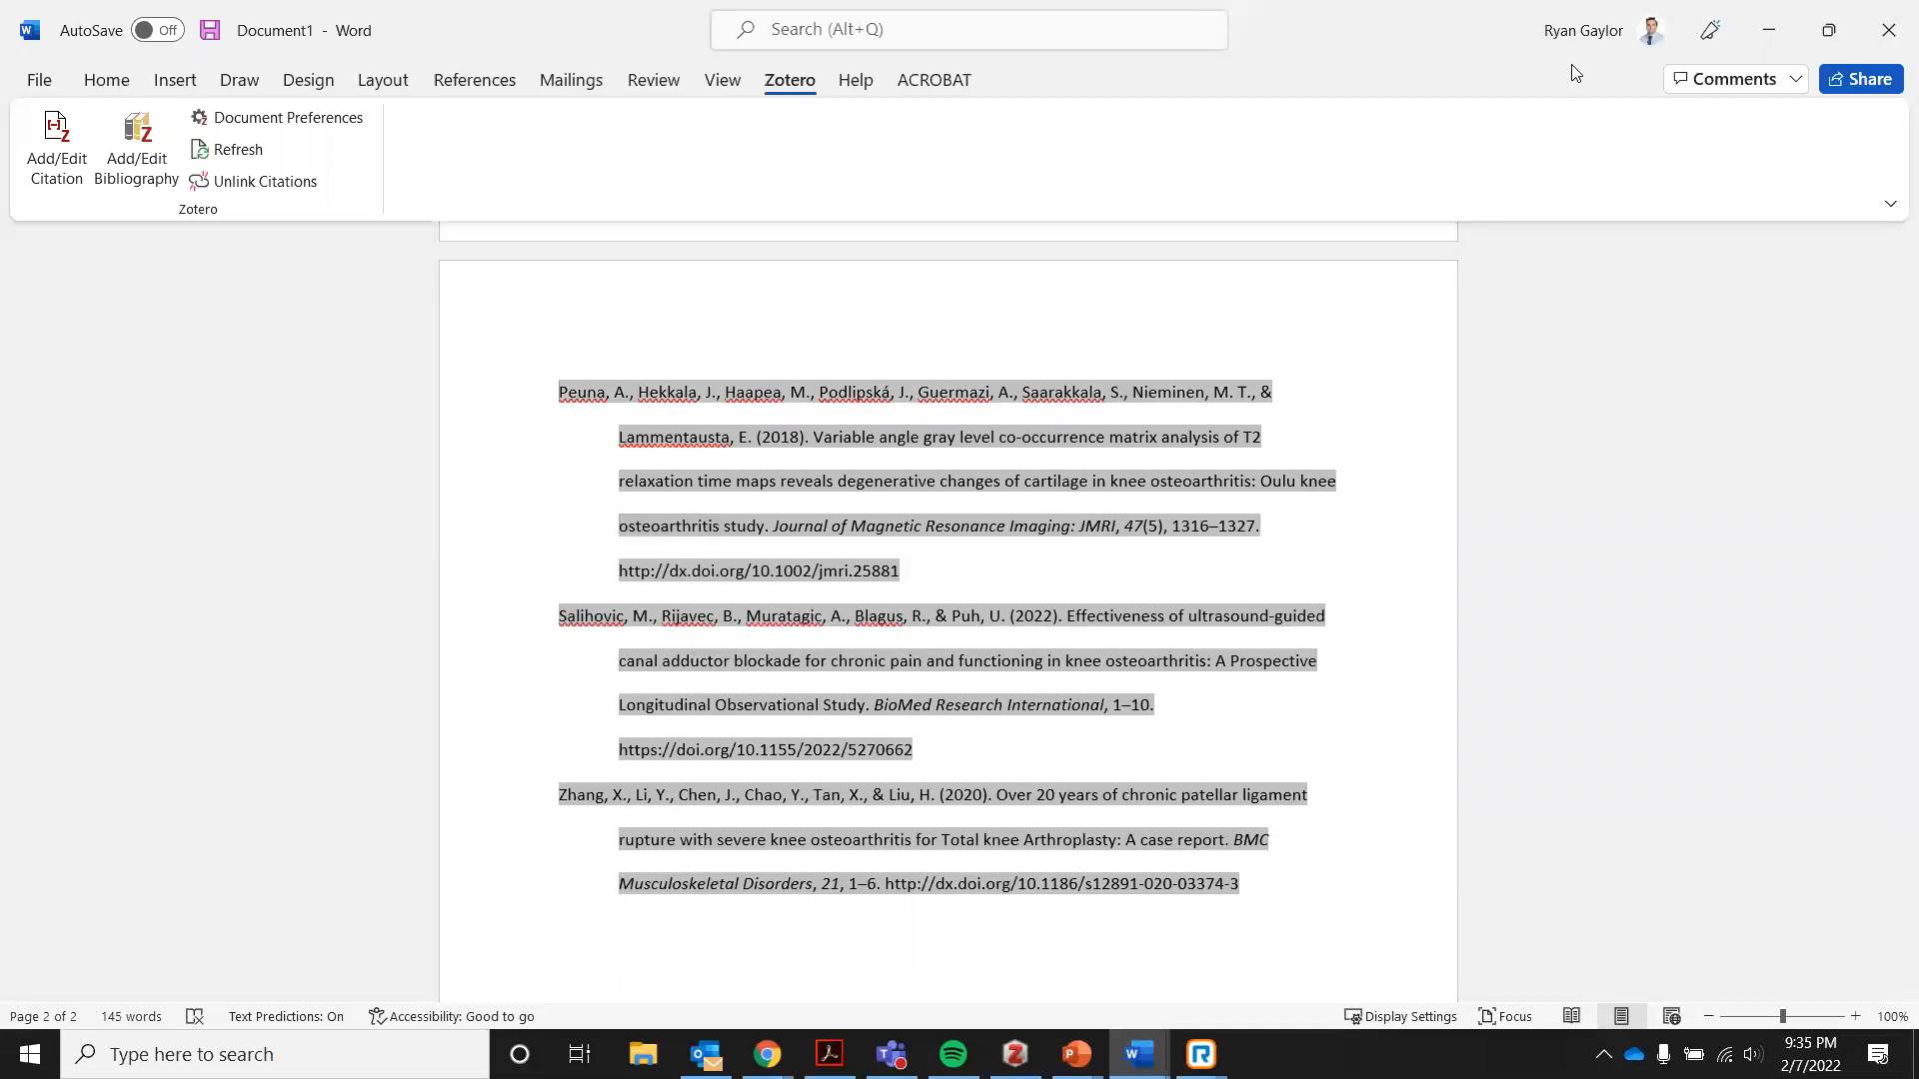
scroll(999, 600, "up", 10)
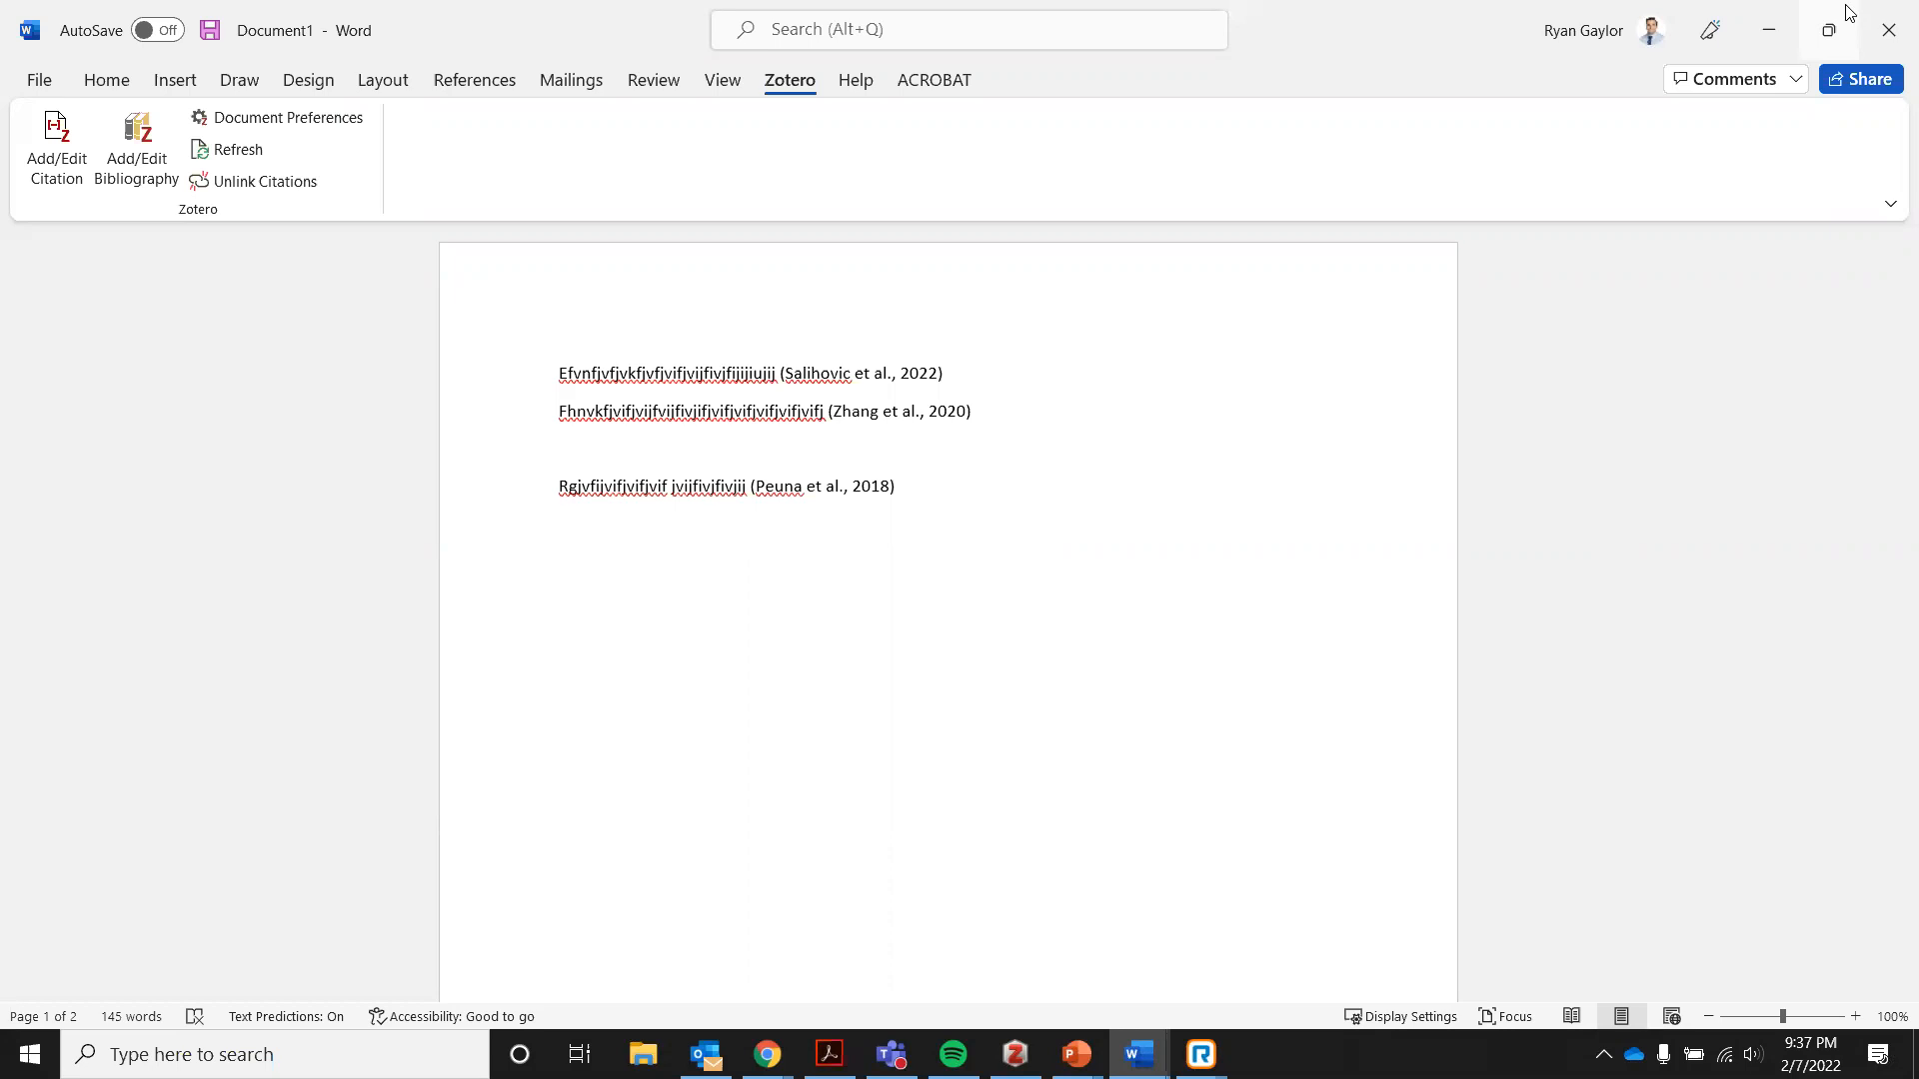
Switch to Chrome and open the University of St. Augustine library's home page from the Databases page.
left_click(1769, 30)
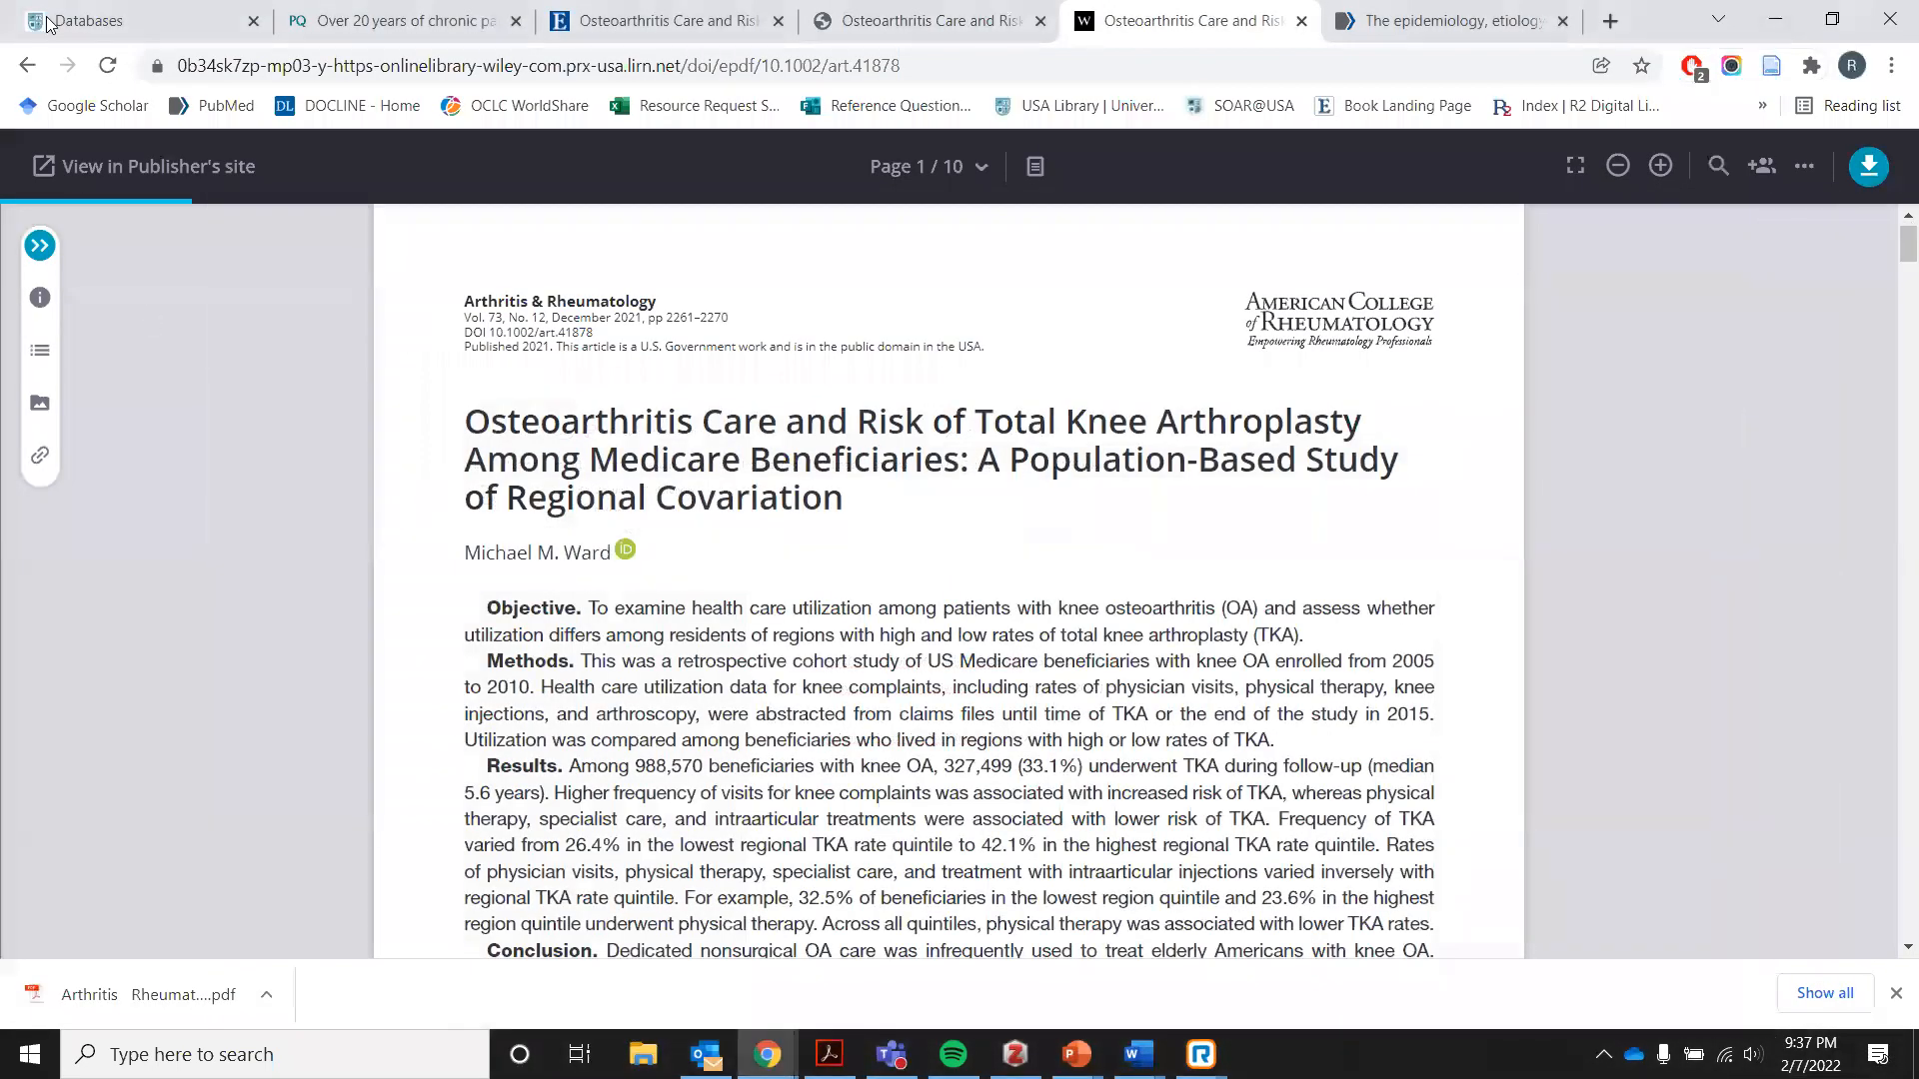
left_click(89, 20)
left_click(265, 197)
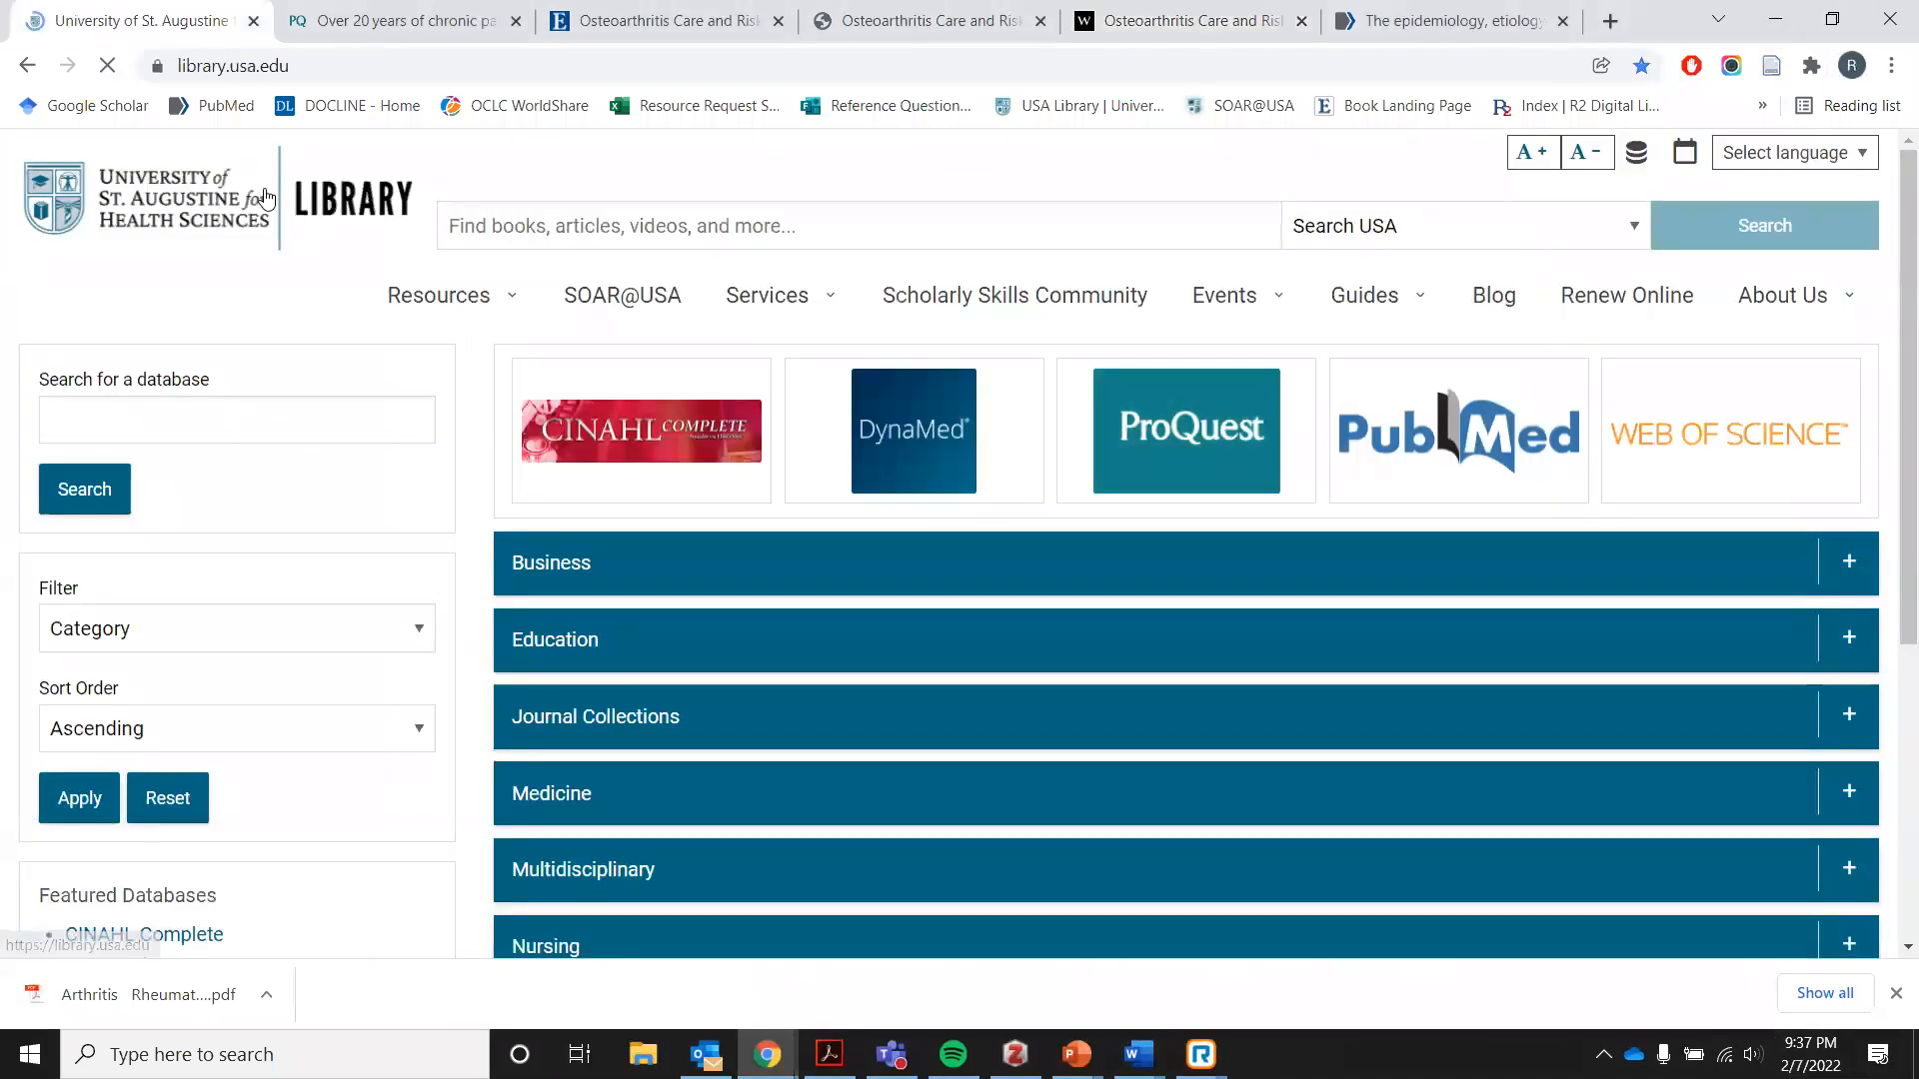
Open the calendar of all upcoming library events and look over the February EndNote Web and Mendeley workshops.
scroll(834, 462, "down", 2)
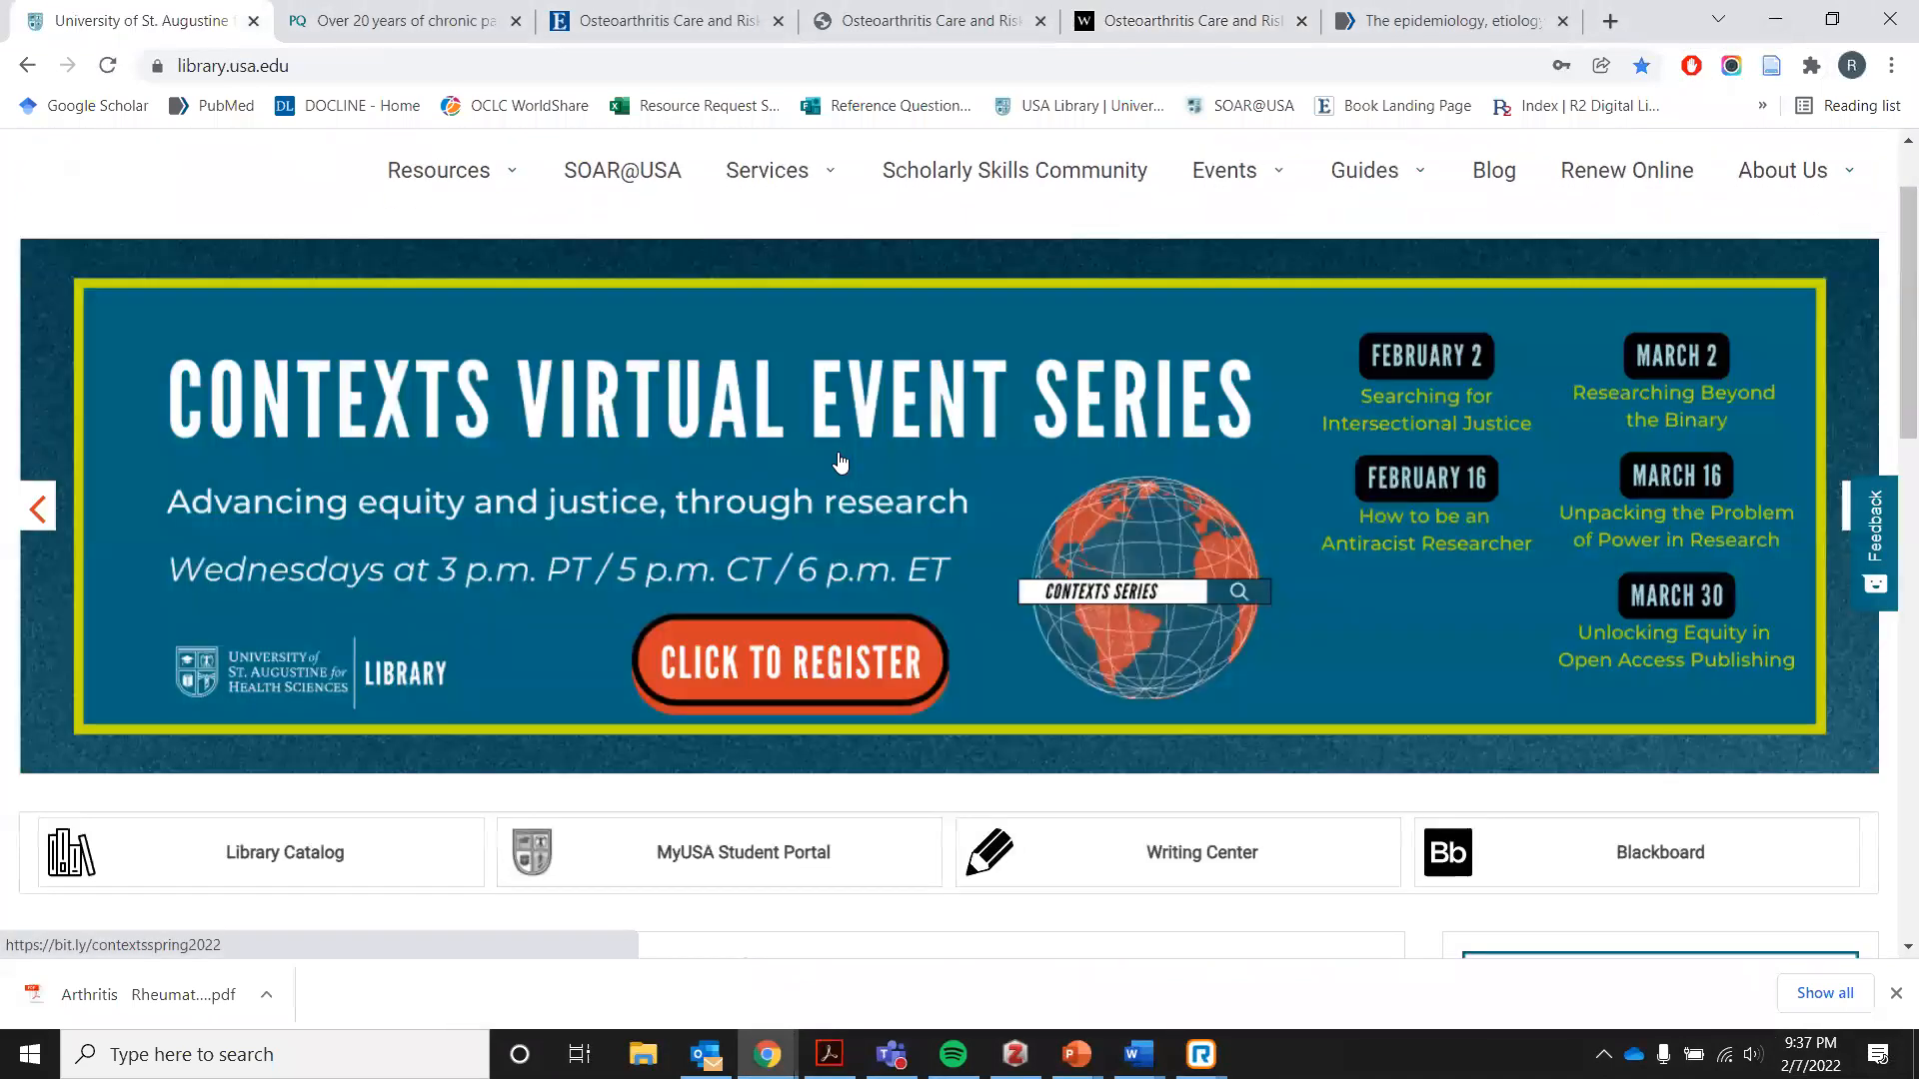
scroll(841, 463, "down", 2)
scroll(840, 464, "up", 3)
scroll(840, 464, "down", 4)
scroll(839, 462, "down", 2)
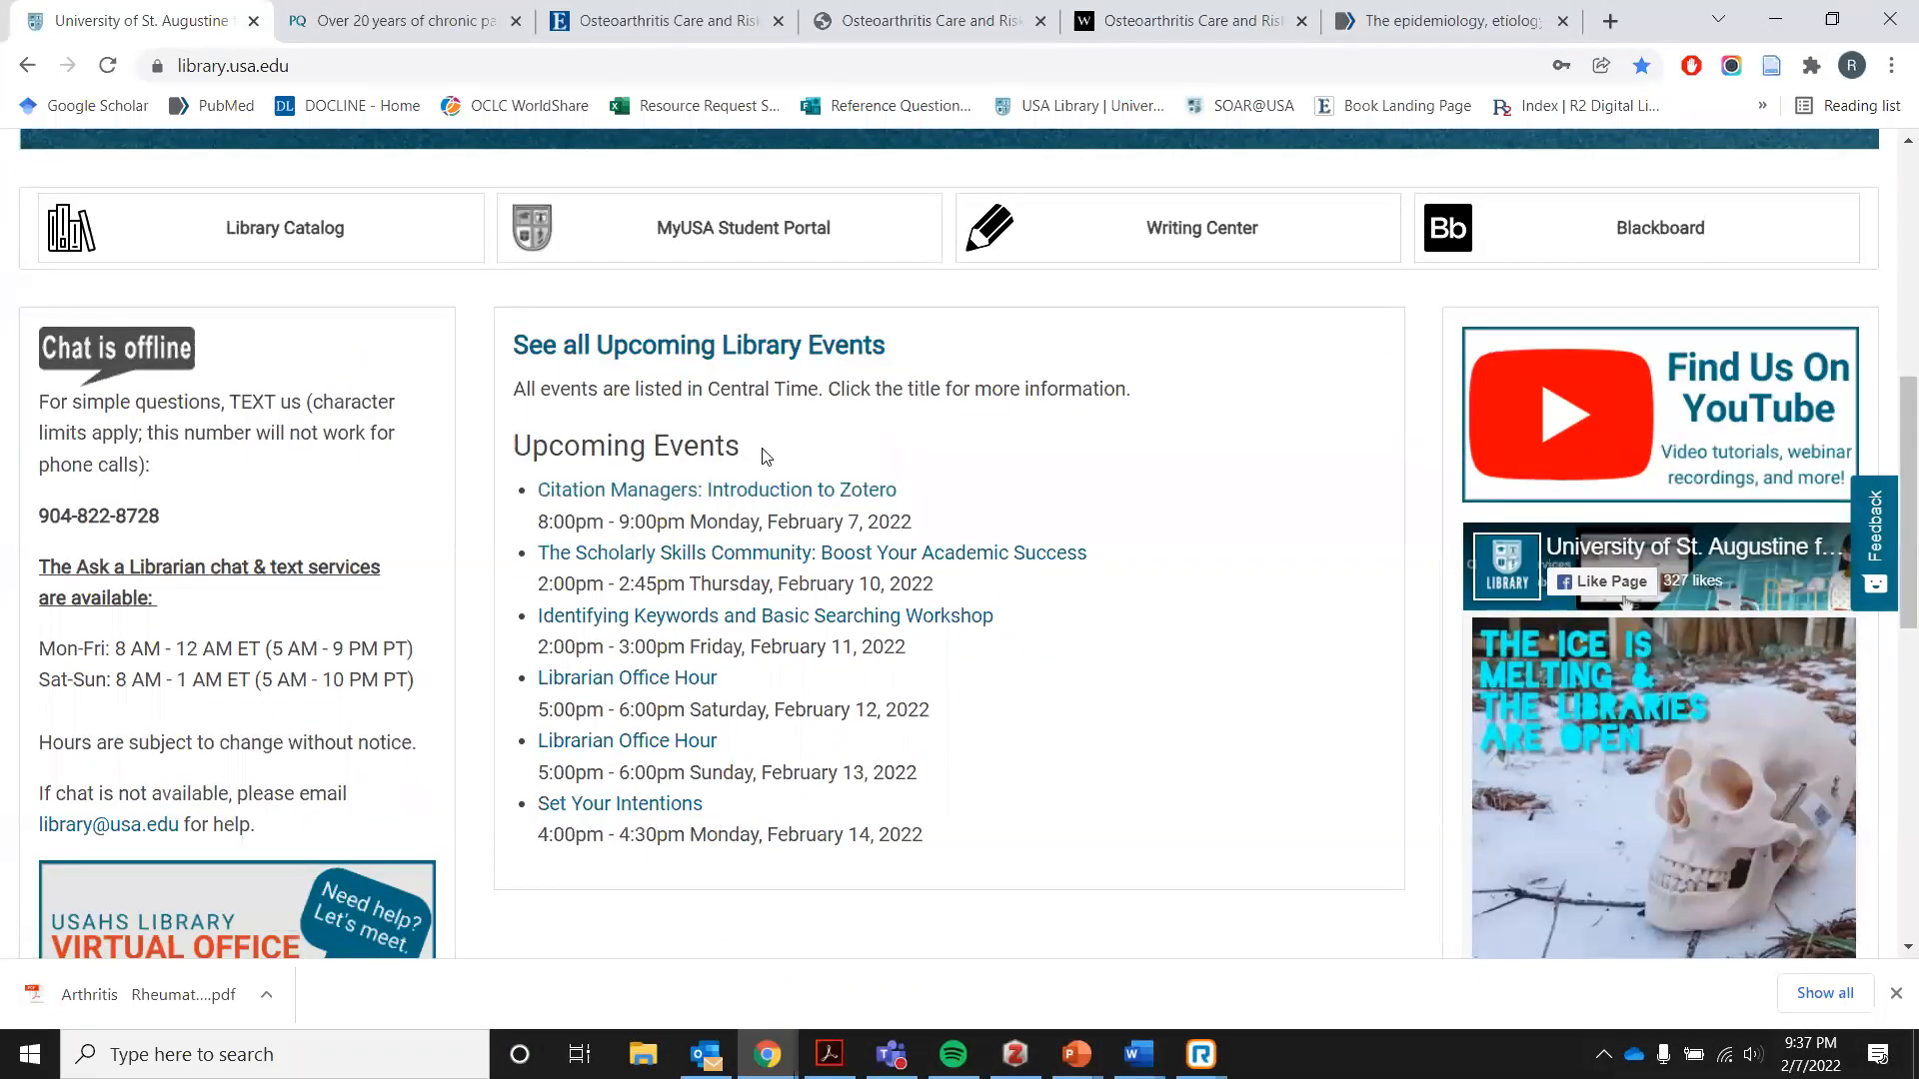
left_click(752, 352)
scroll(752, 418, "down", 7)
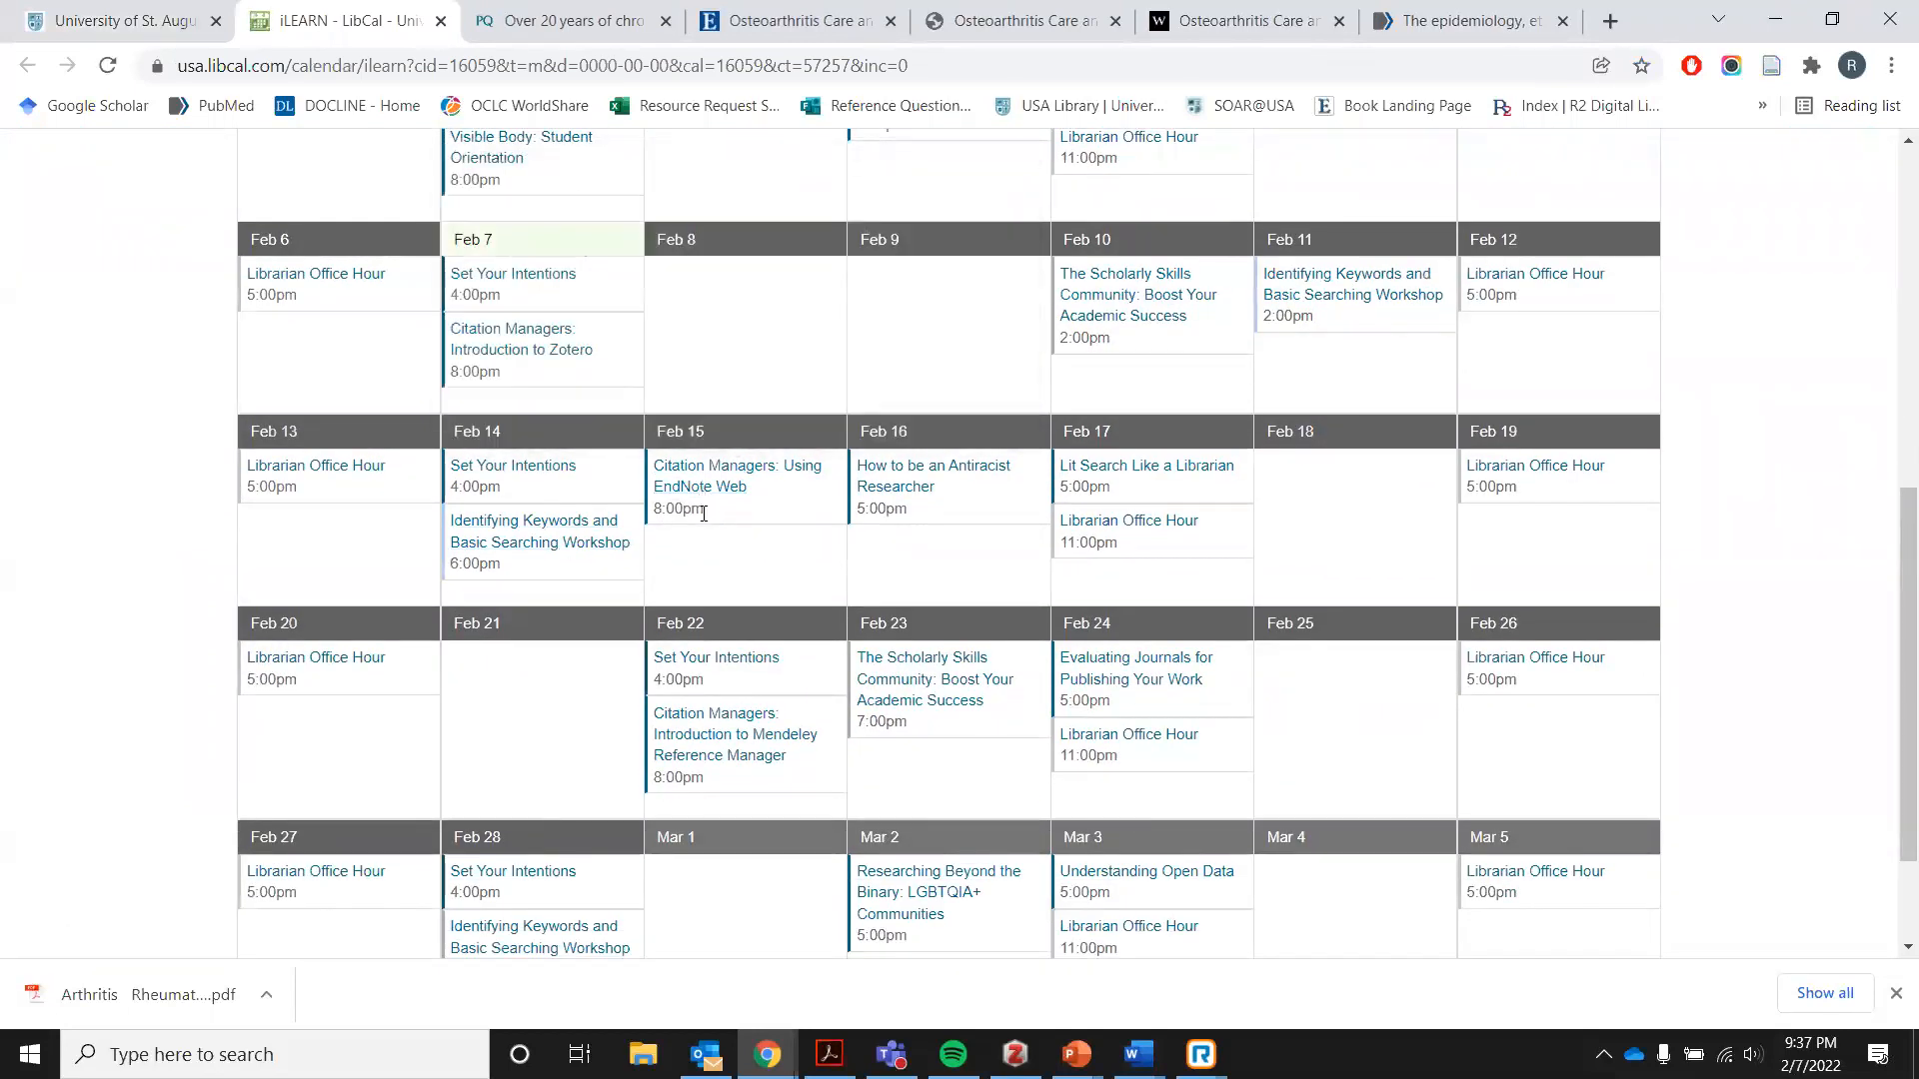
mouse_move(716, 499)
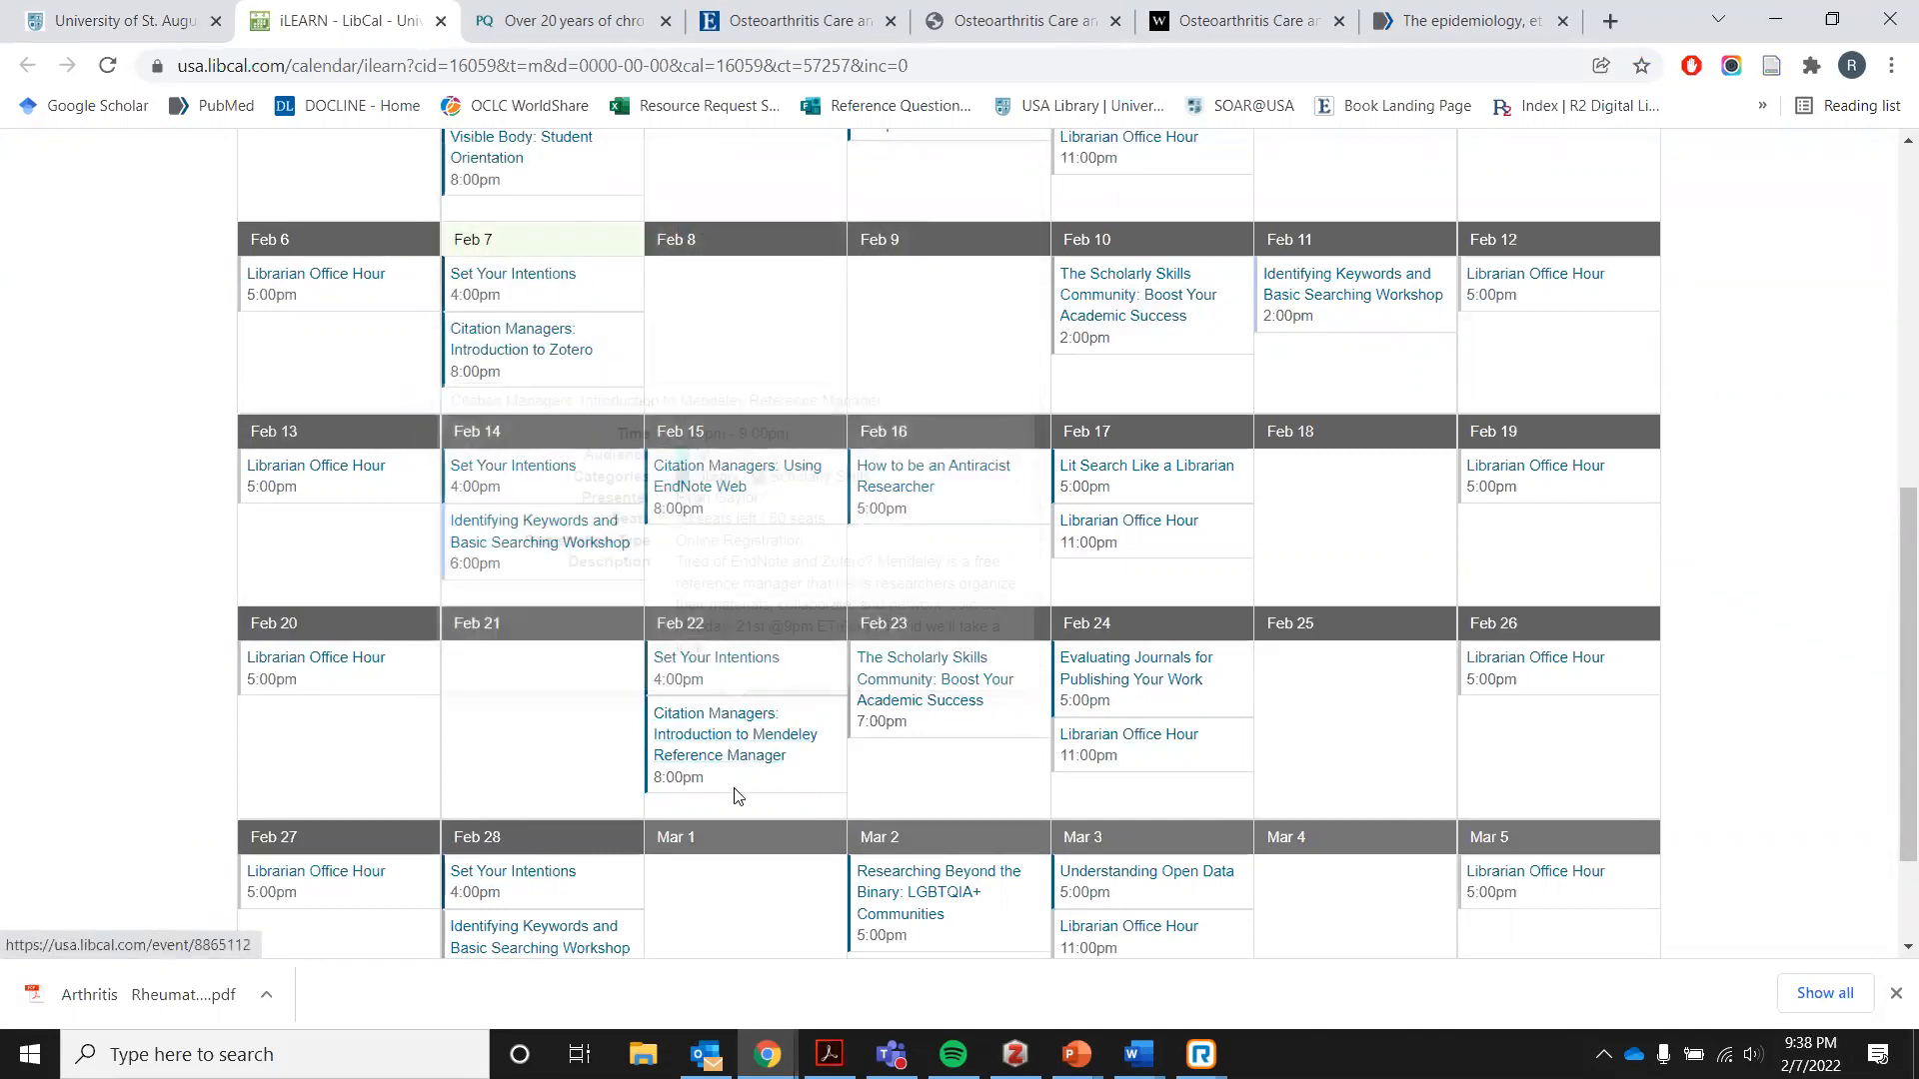
mouse_move(740, 771)
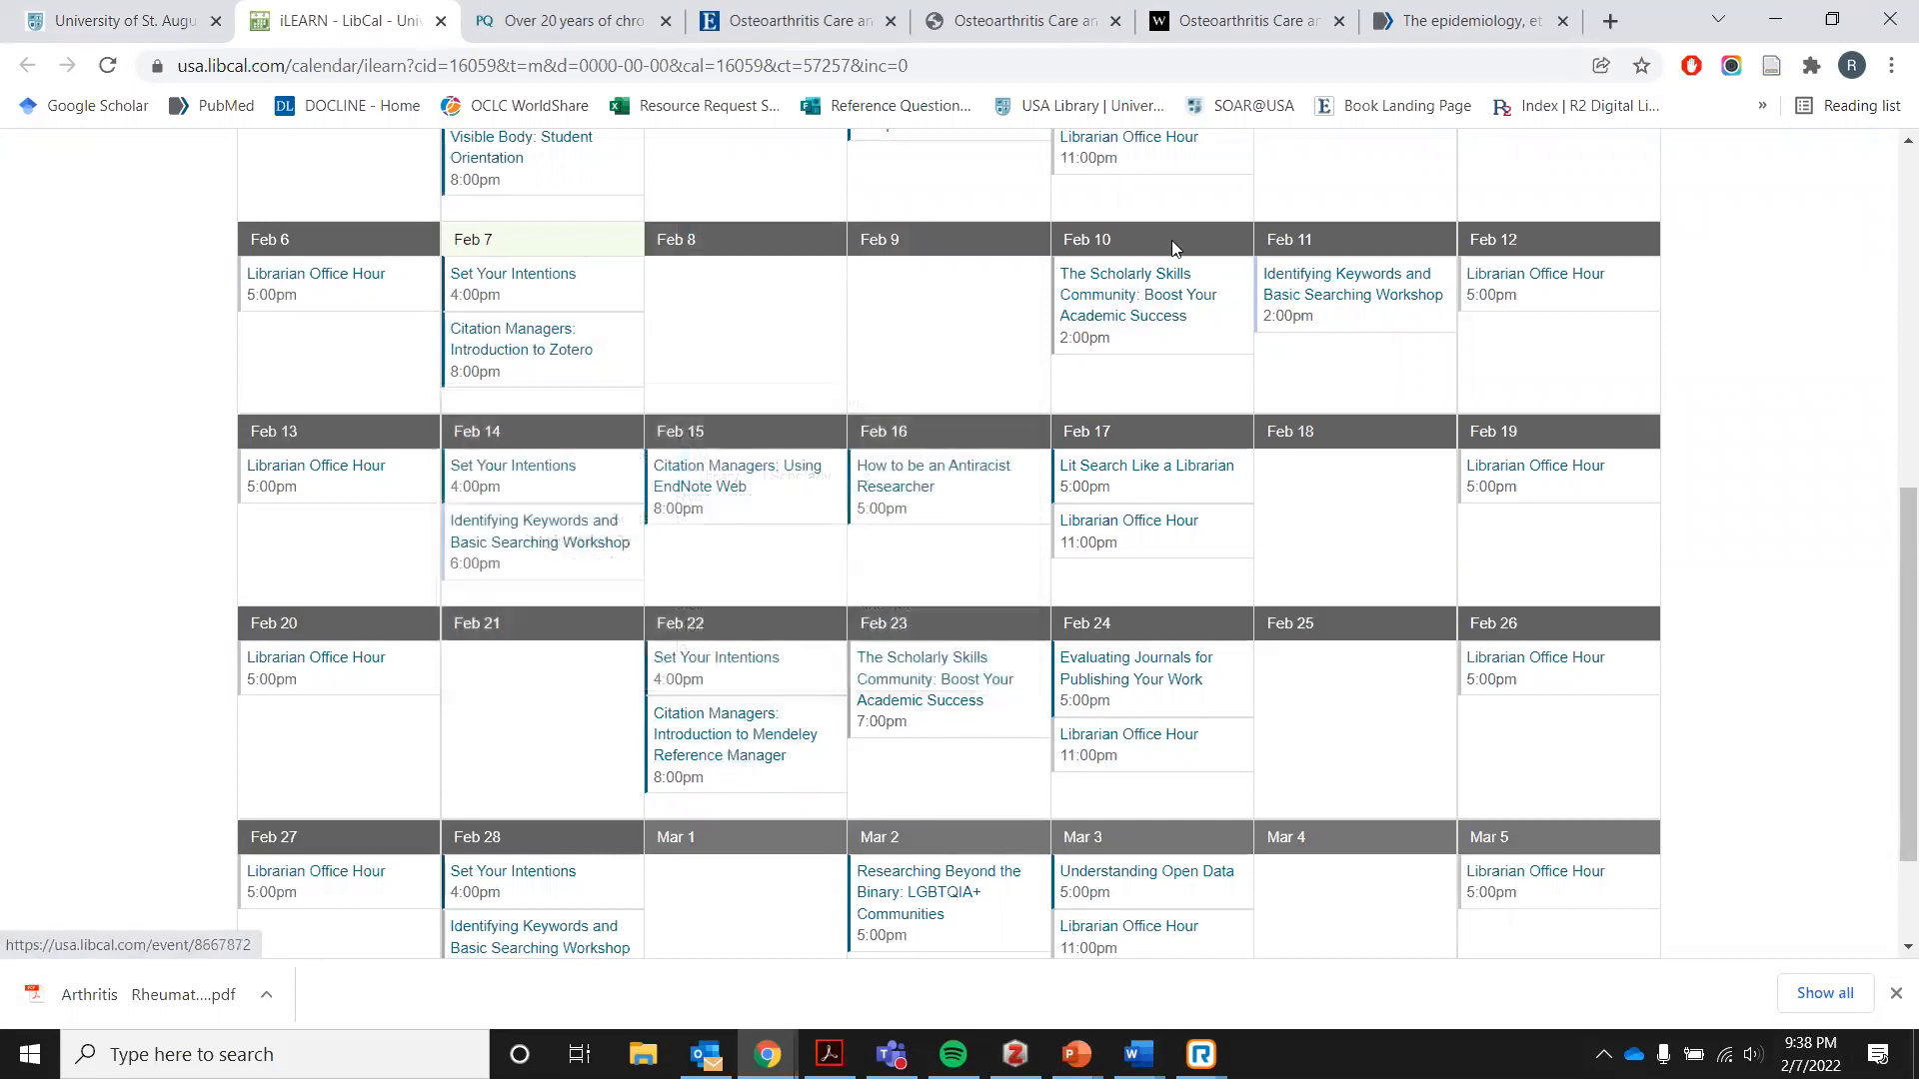
scroll(1171, 240, "up", 7)
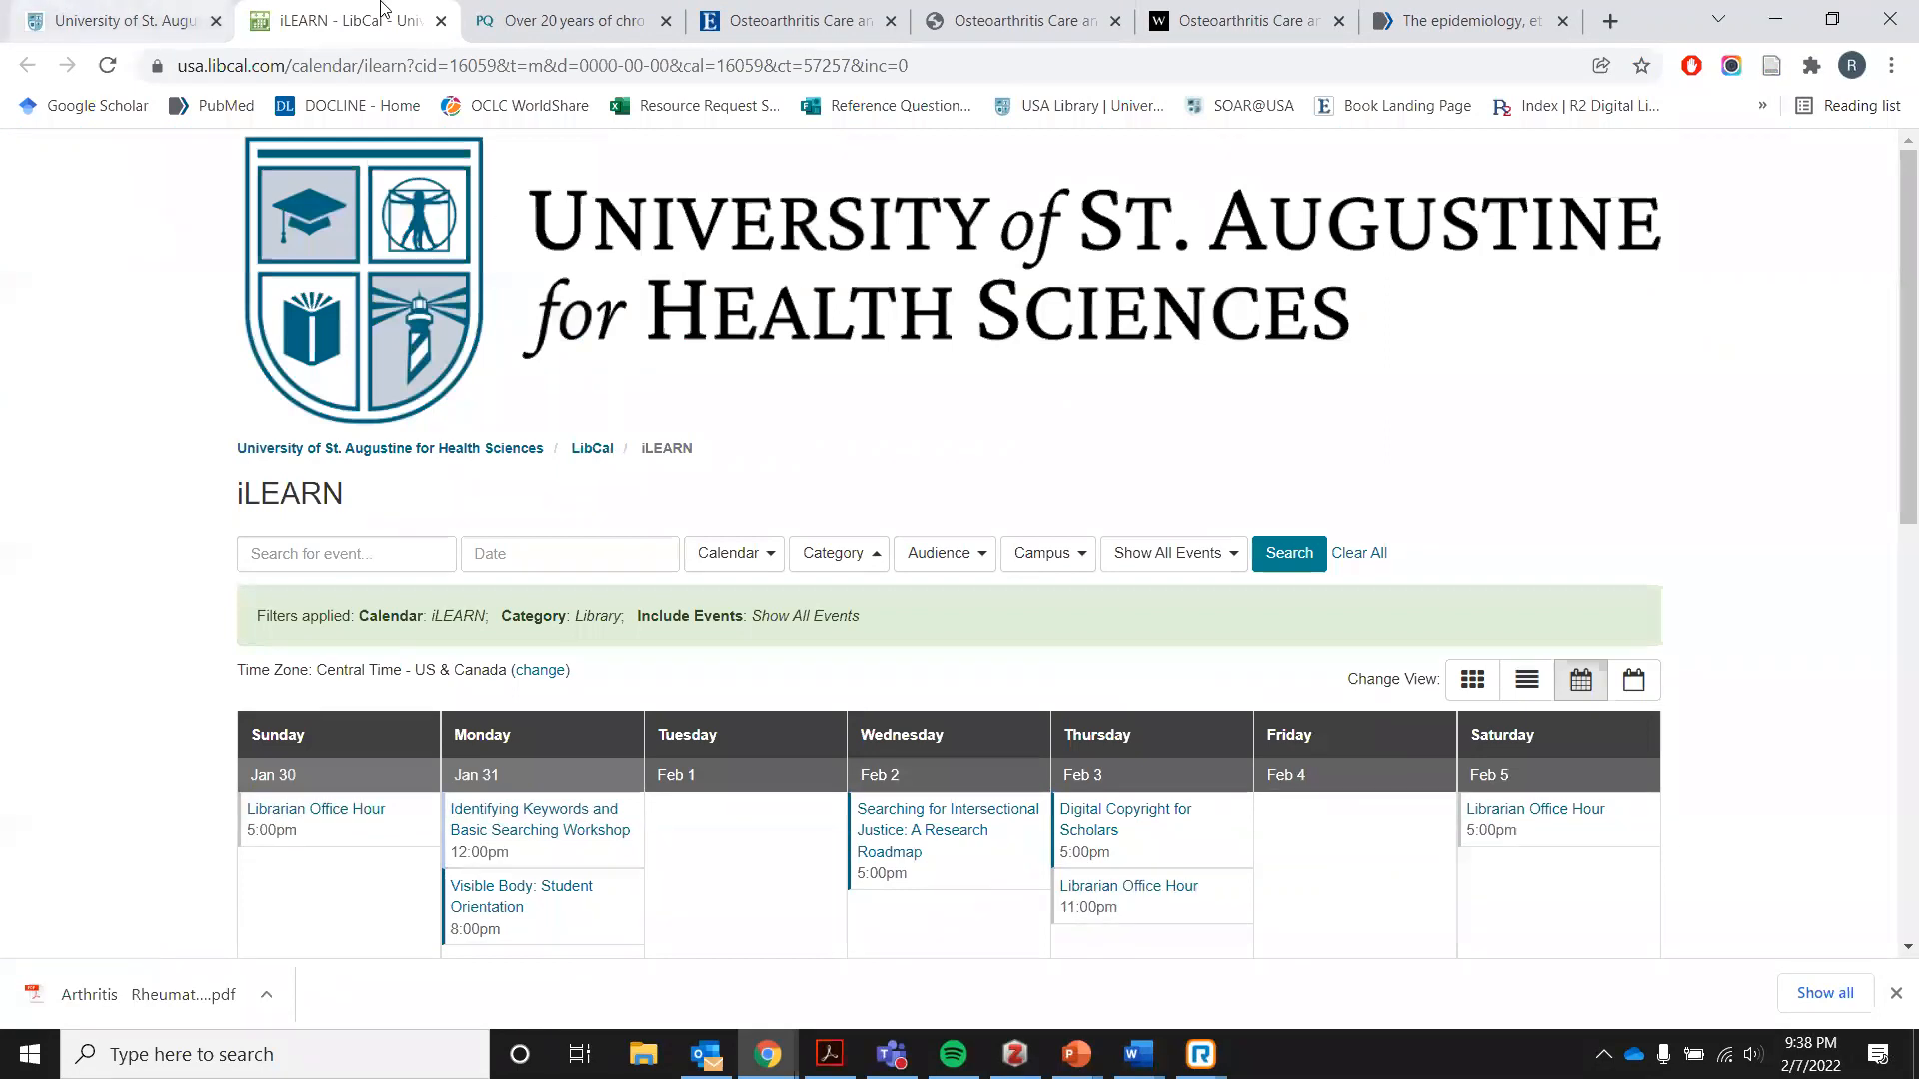
Close the ProQuest article's page and open the Scholarly Skills Community from the library home page.
left_click(665, 21)
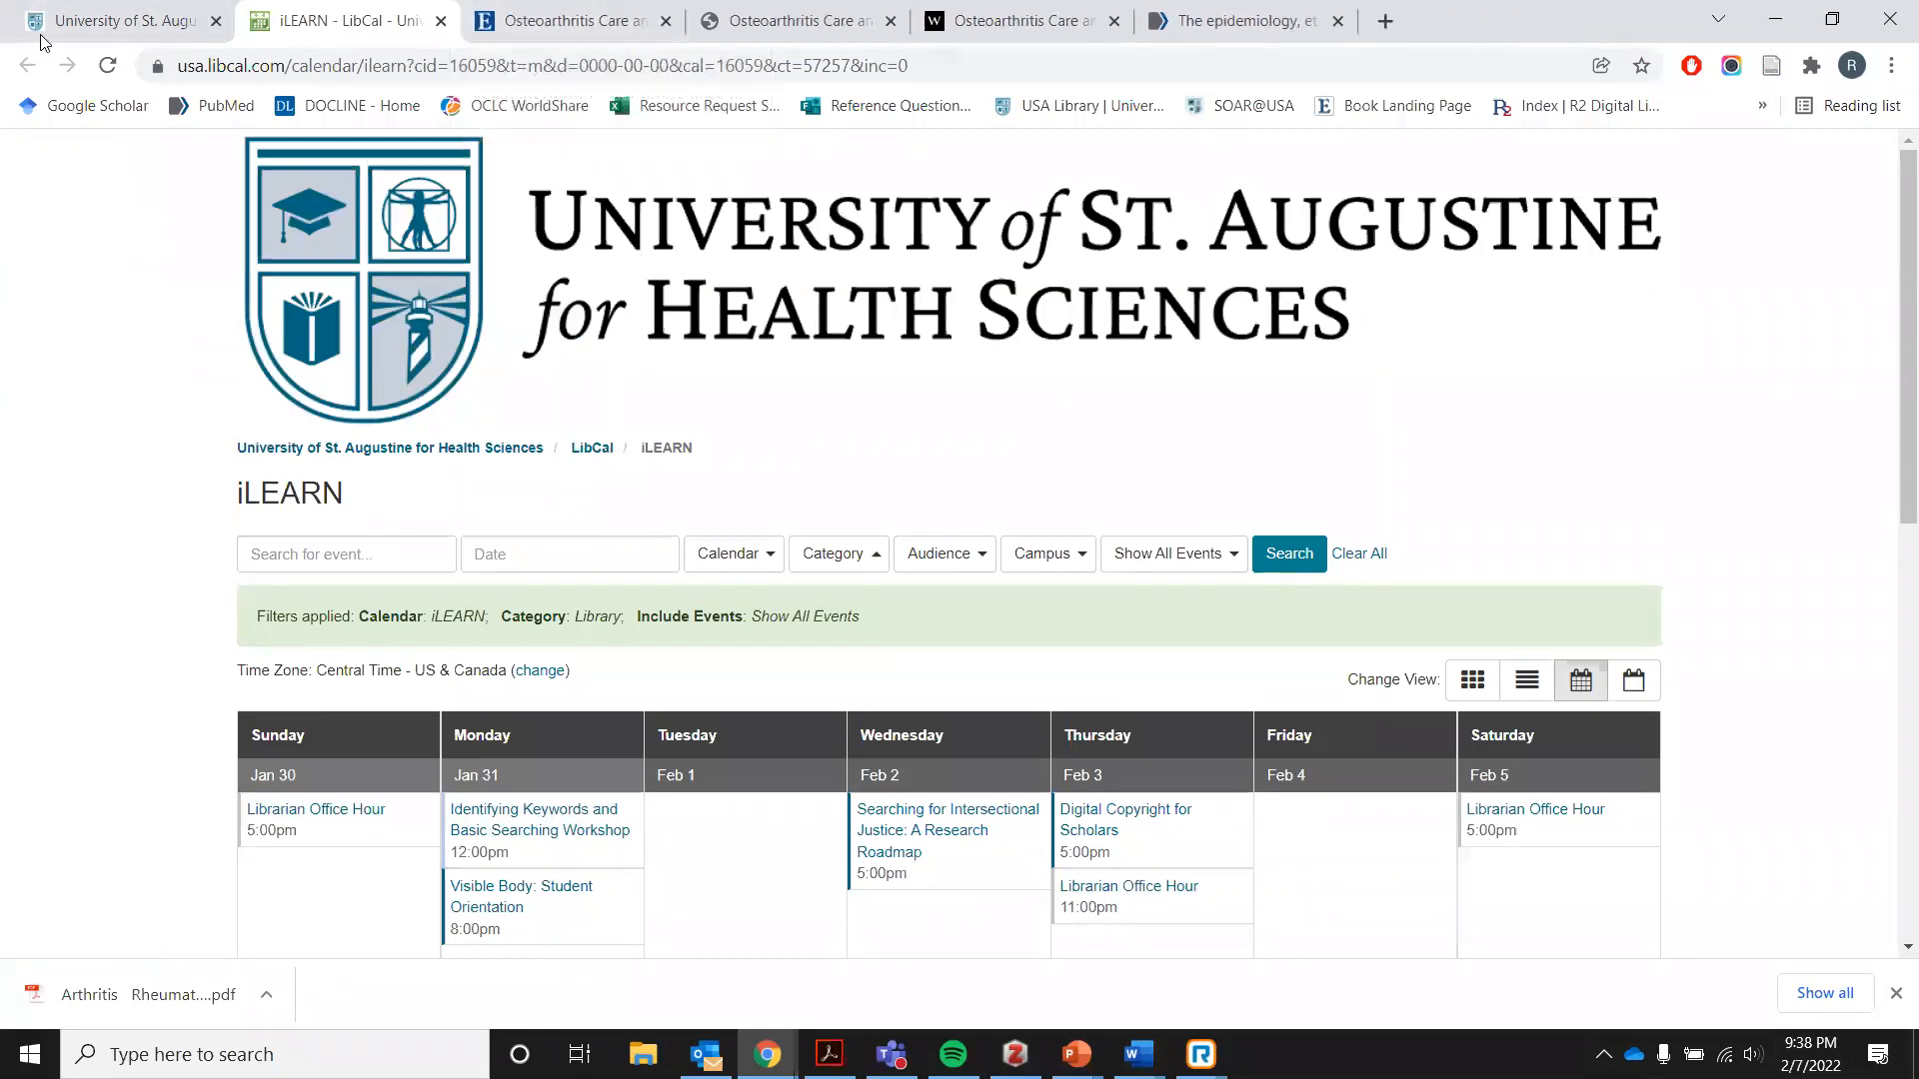
left_click(100, 14)
scroll(840, 693, "up", 8)
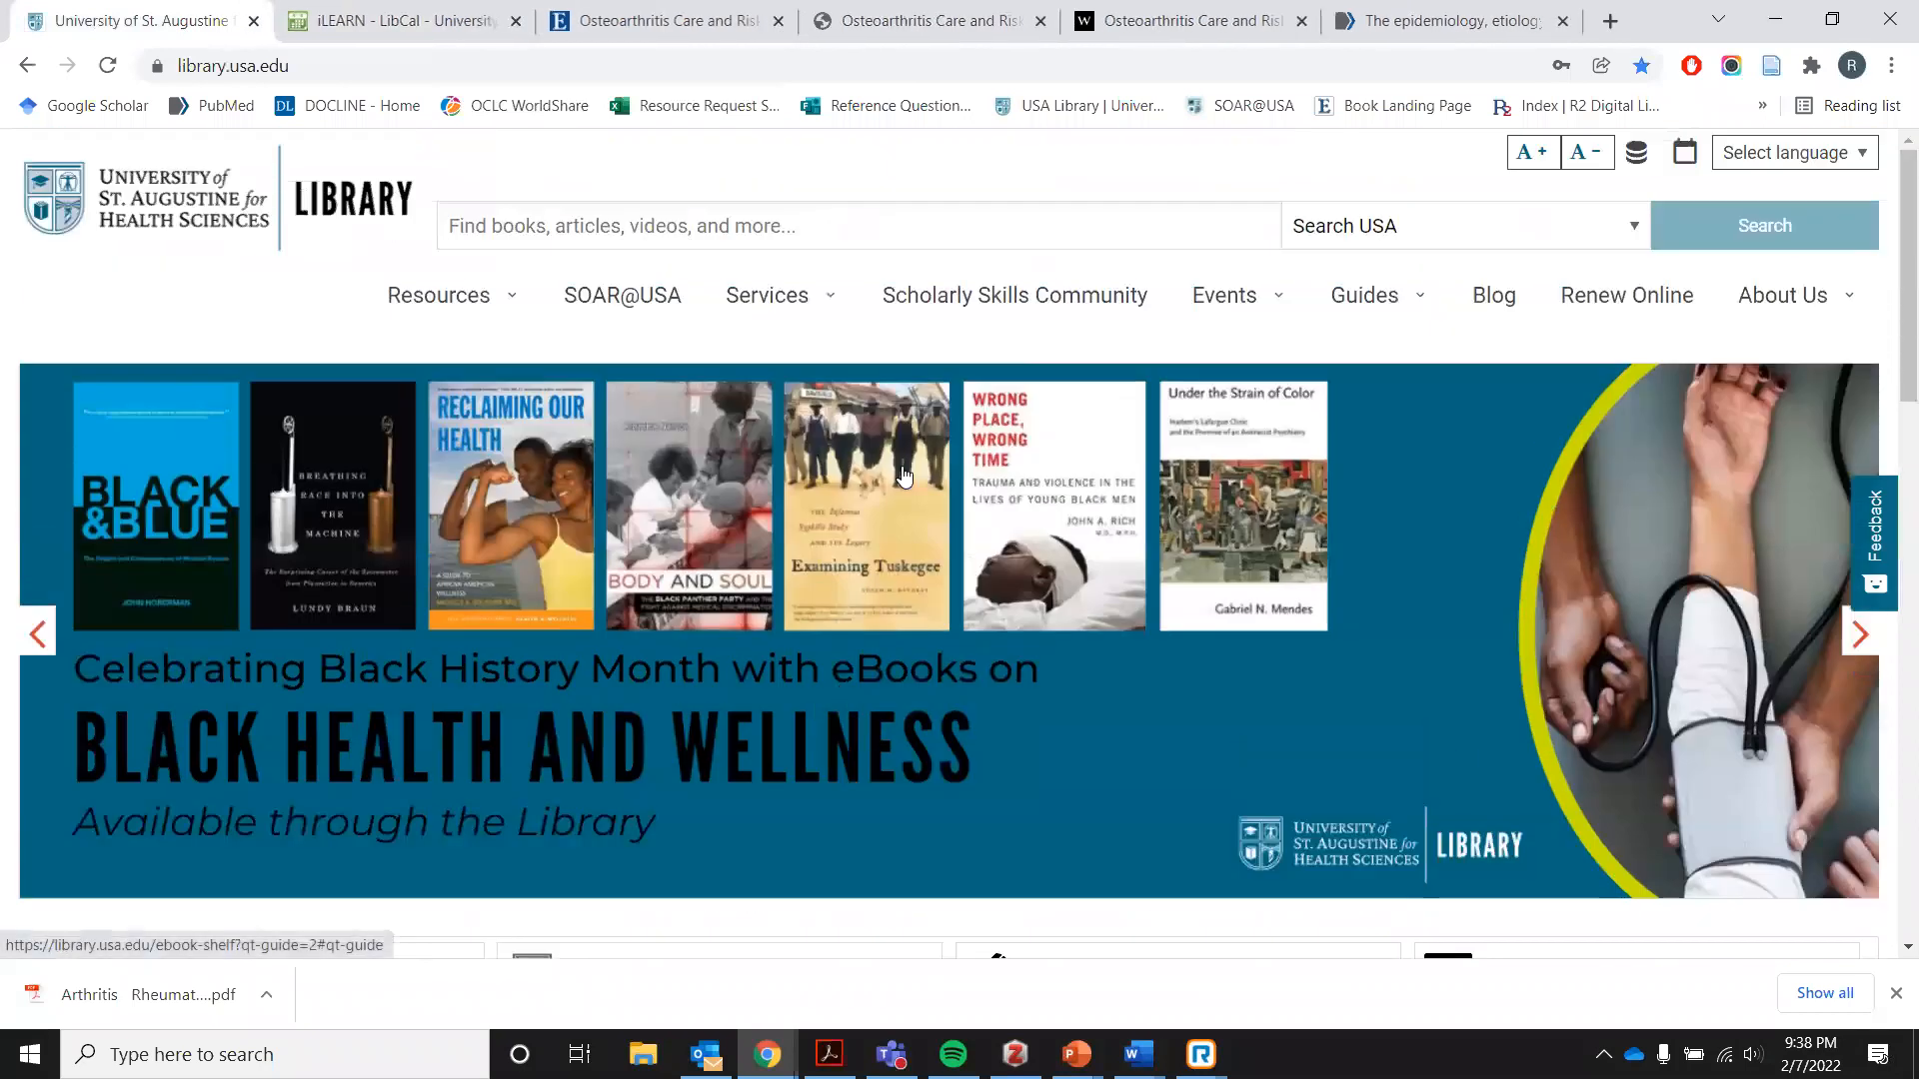
left_click(1009, 302)
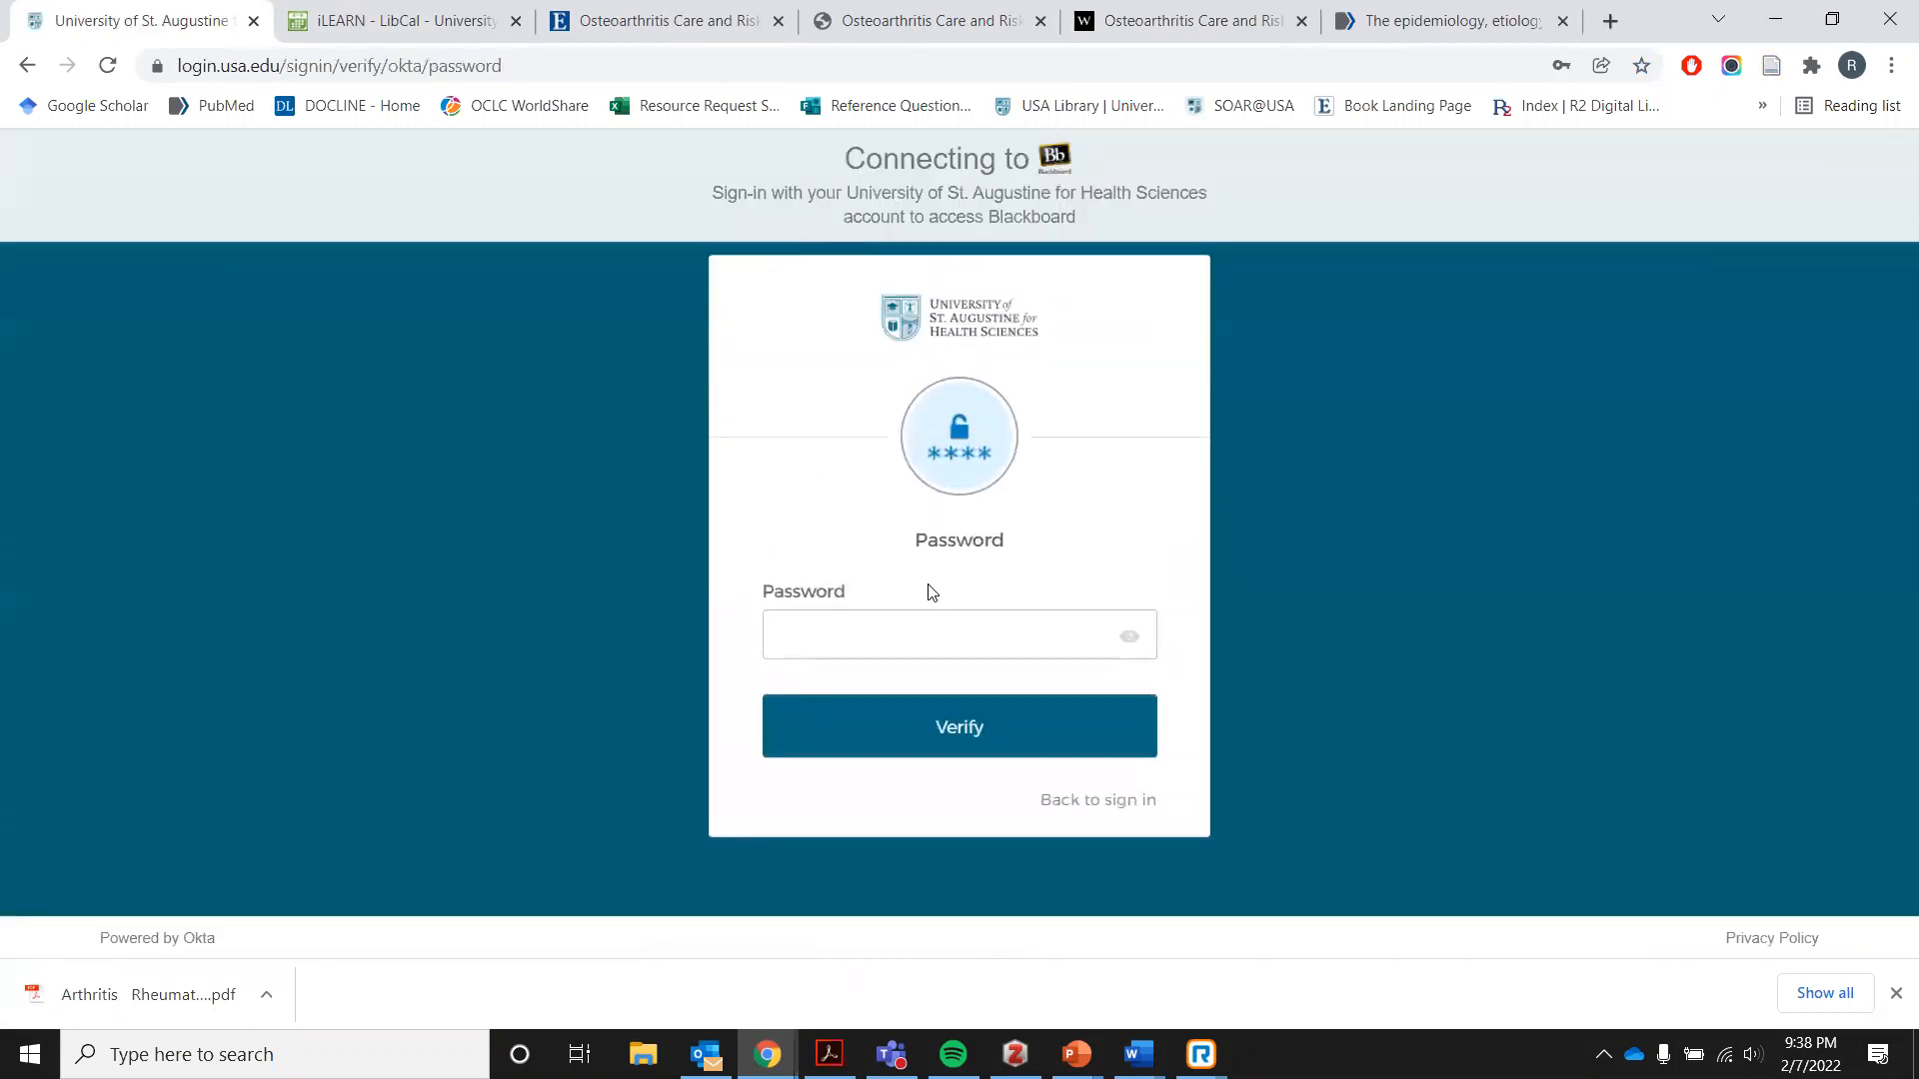
Try to sign in to Blackboard by entering the account password.
type("********")
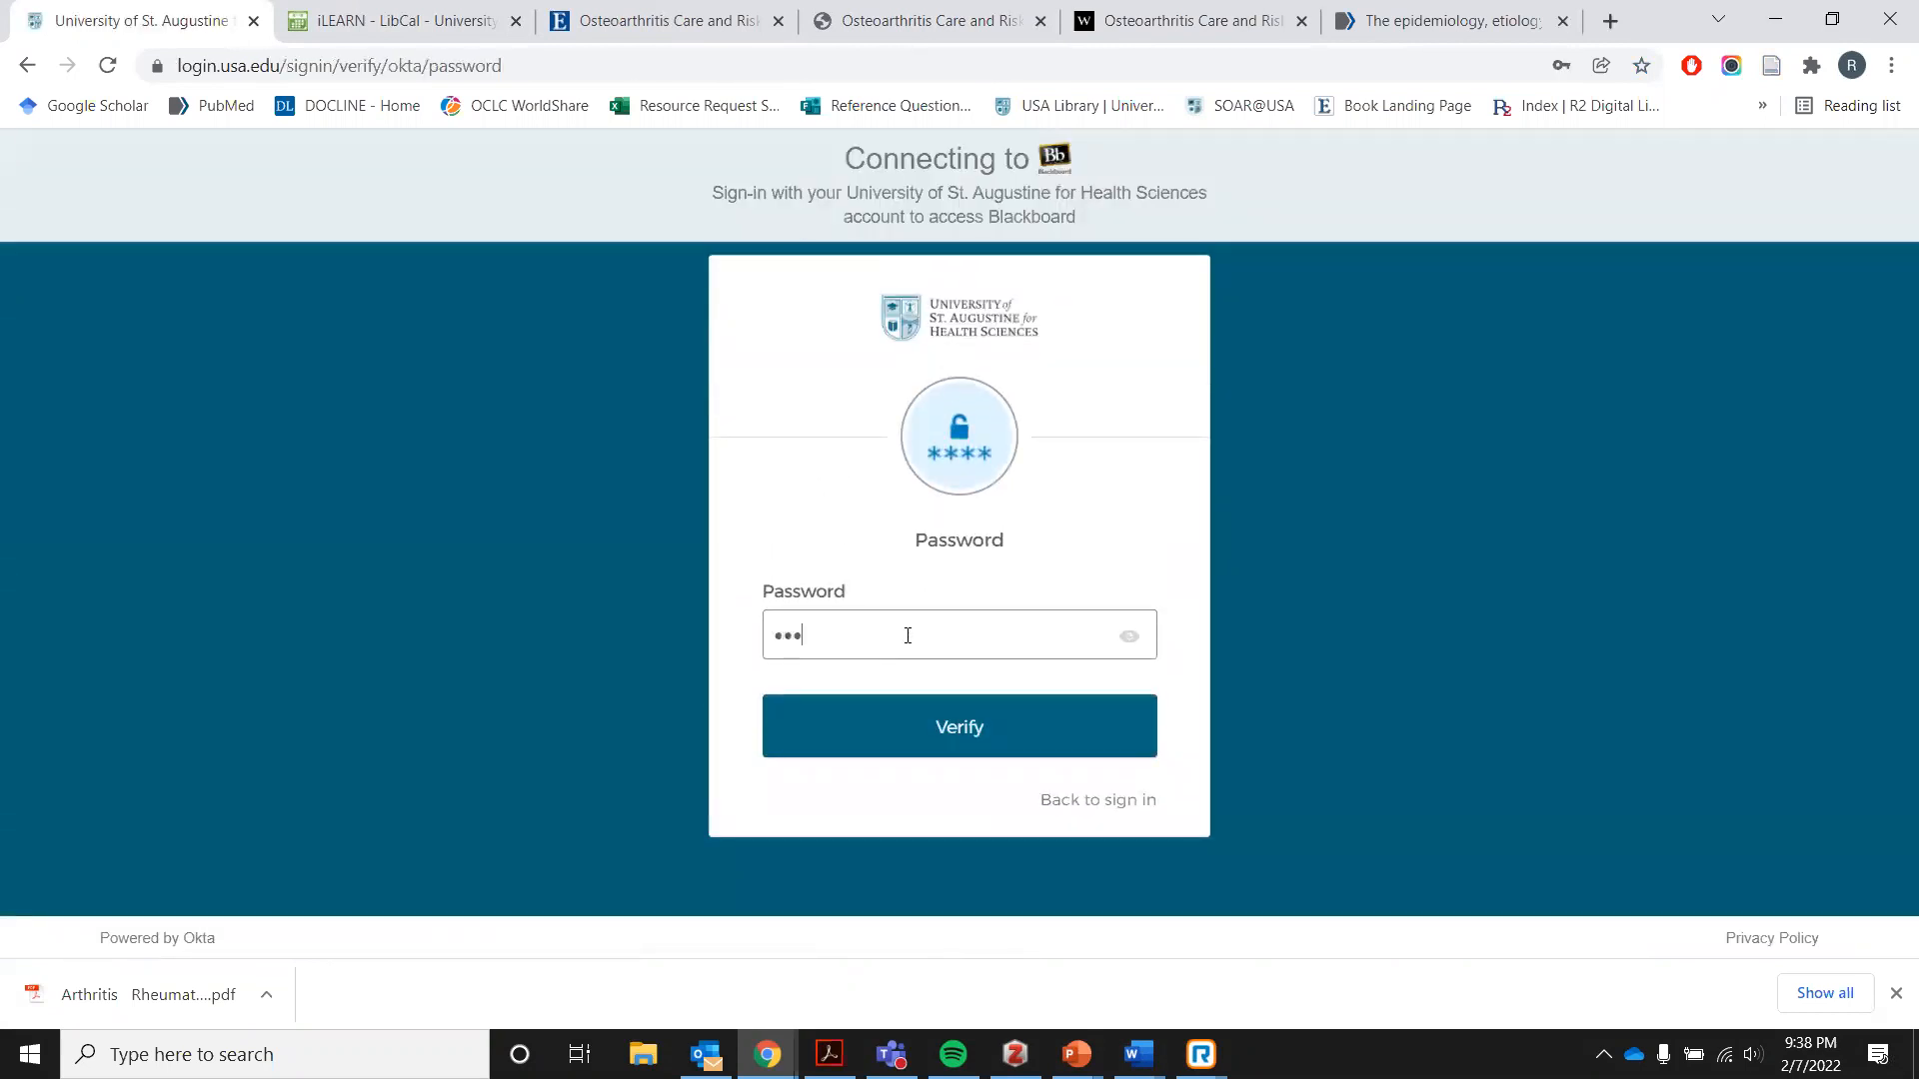
type("*")
key("Return")
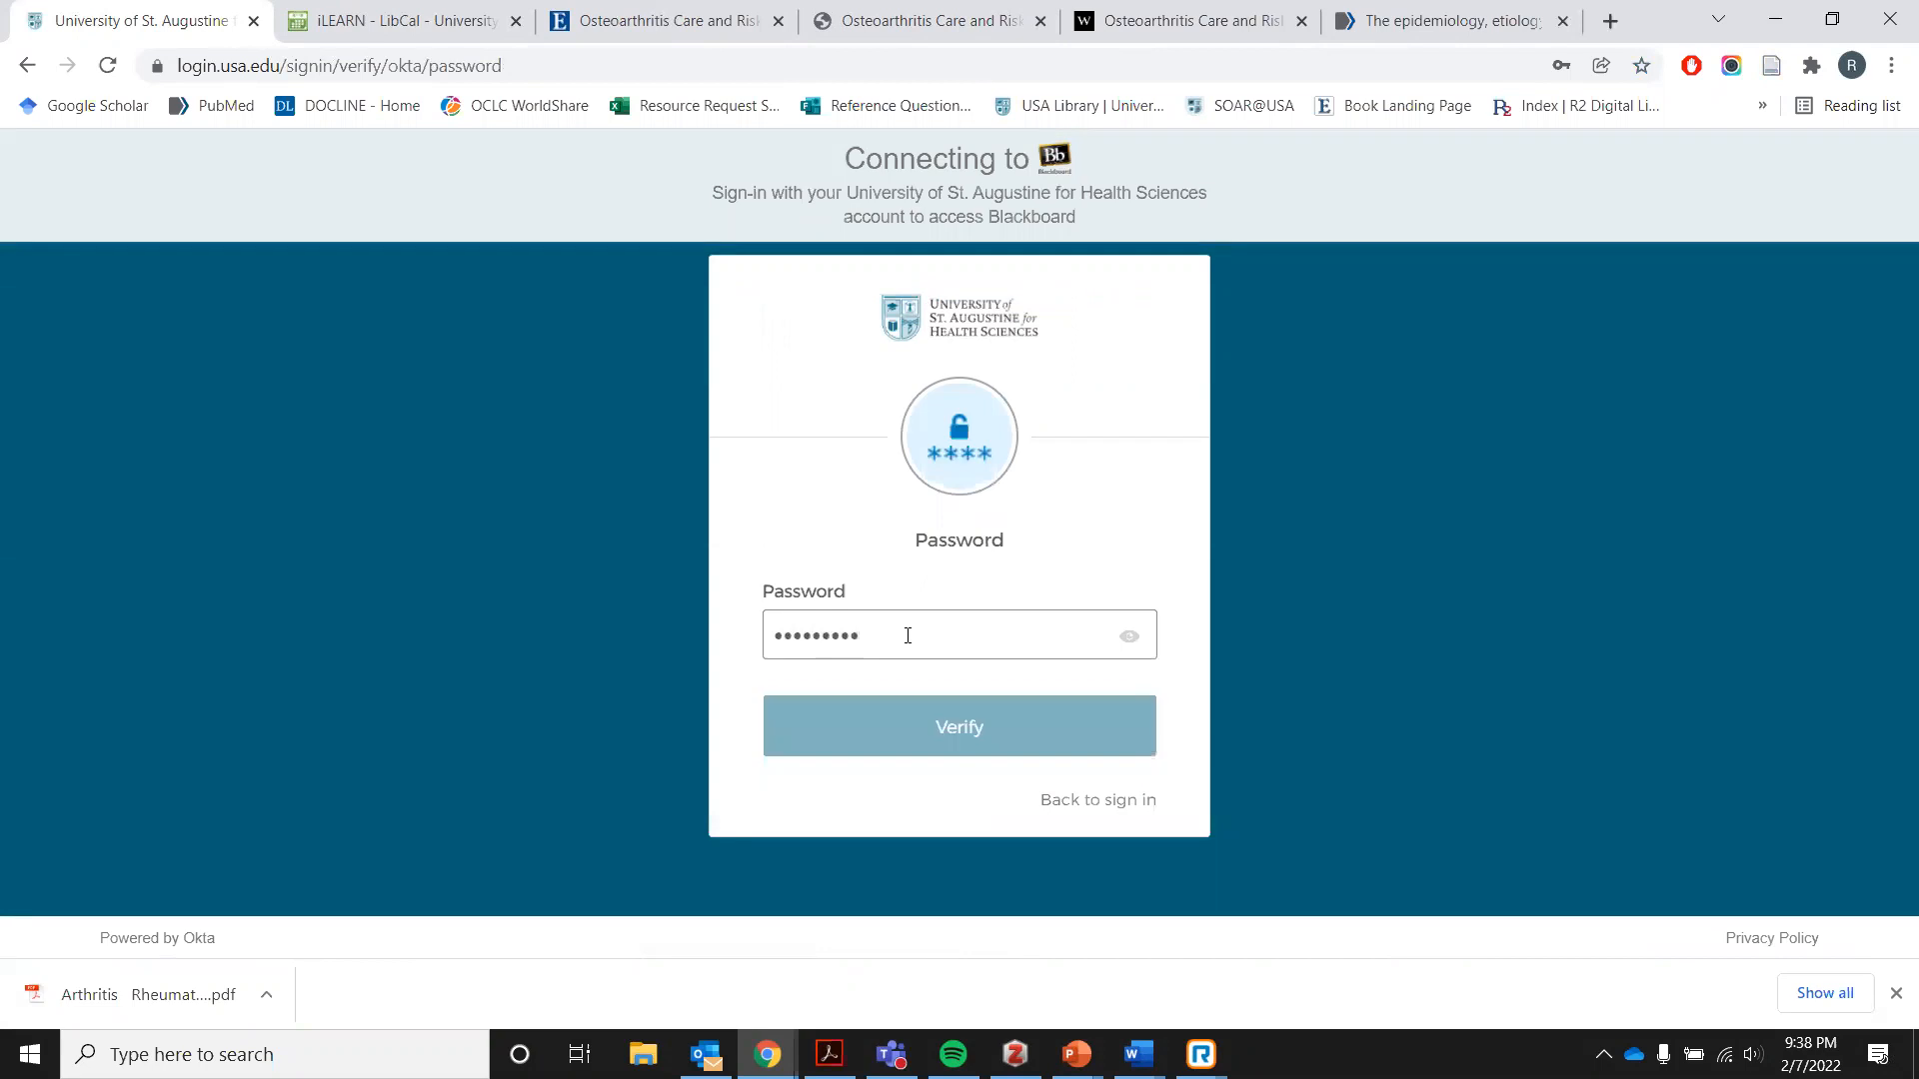
Clear the Password field, re-enter the account password and sign in to Blackboard.
left_click_drag(891, 702, 720, 711)
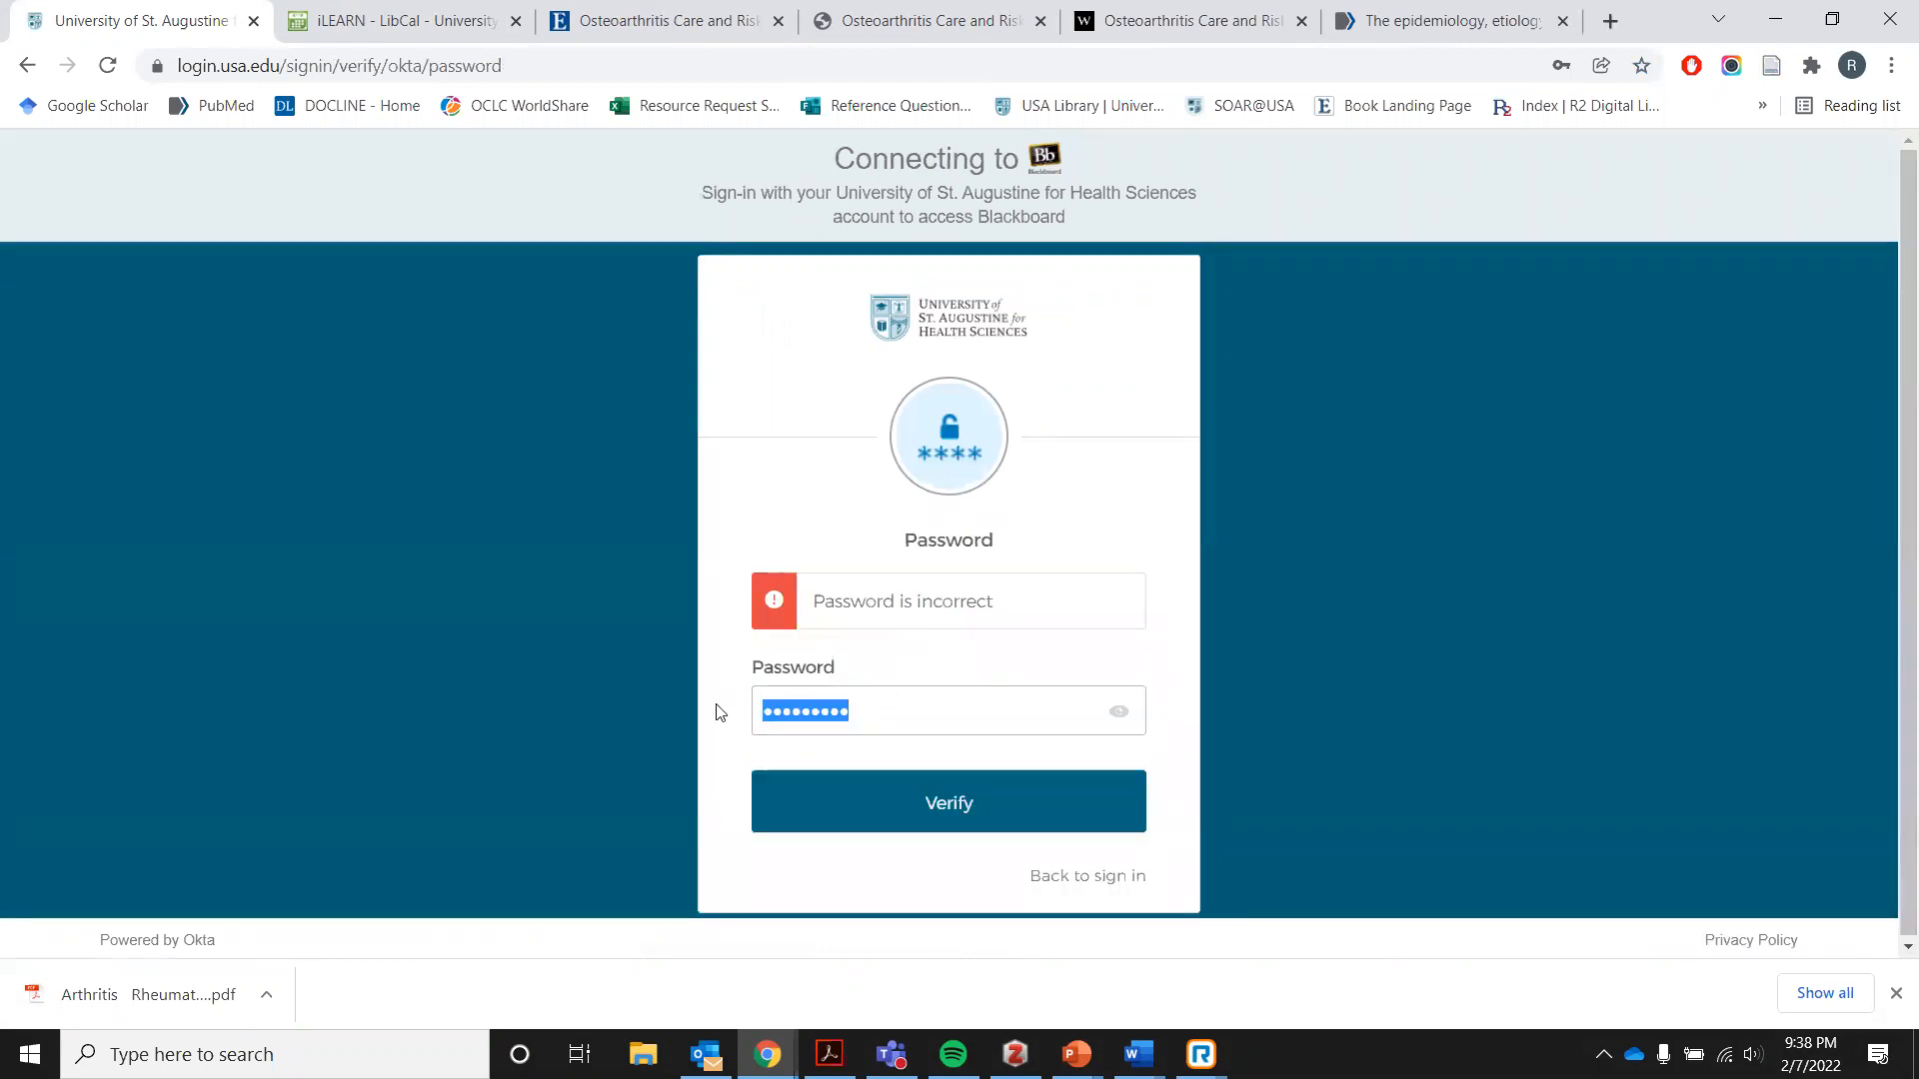
key("BackSpace")
type("*********")
key("Return")
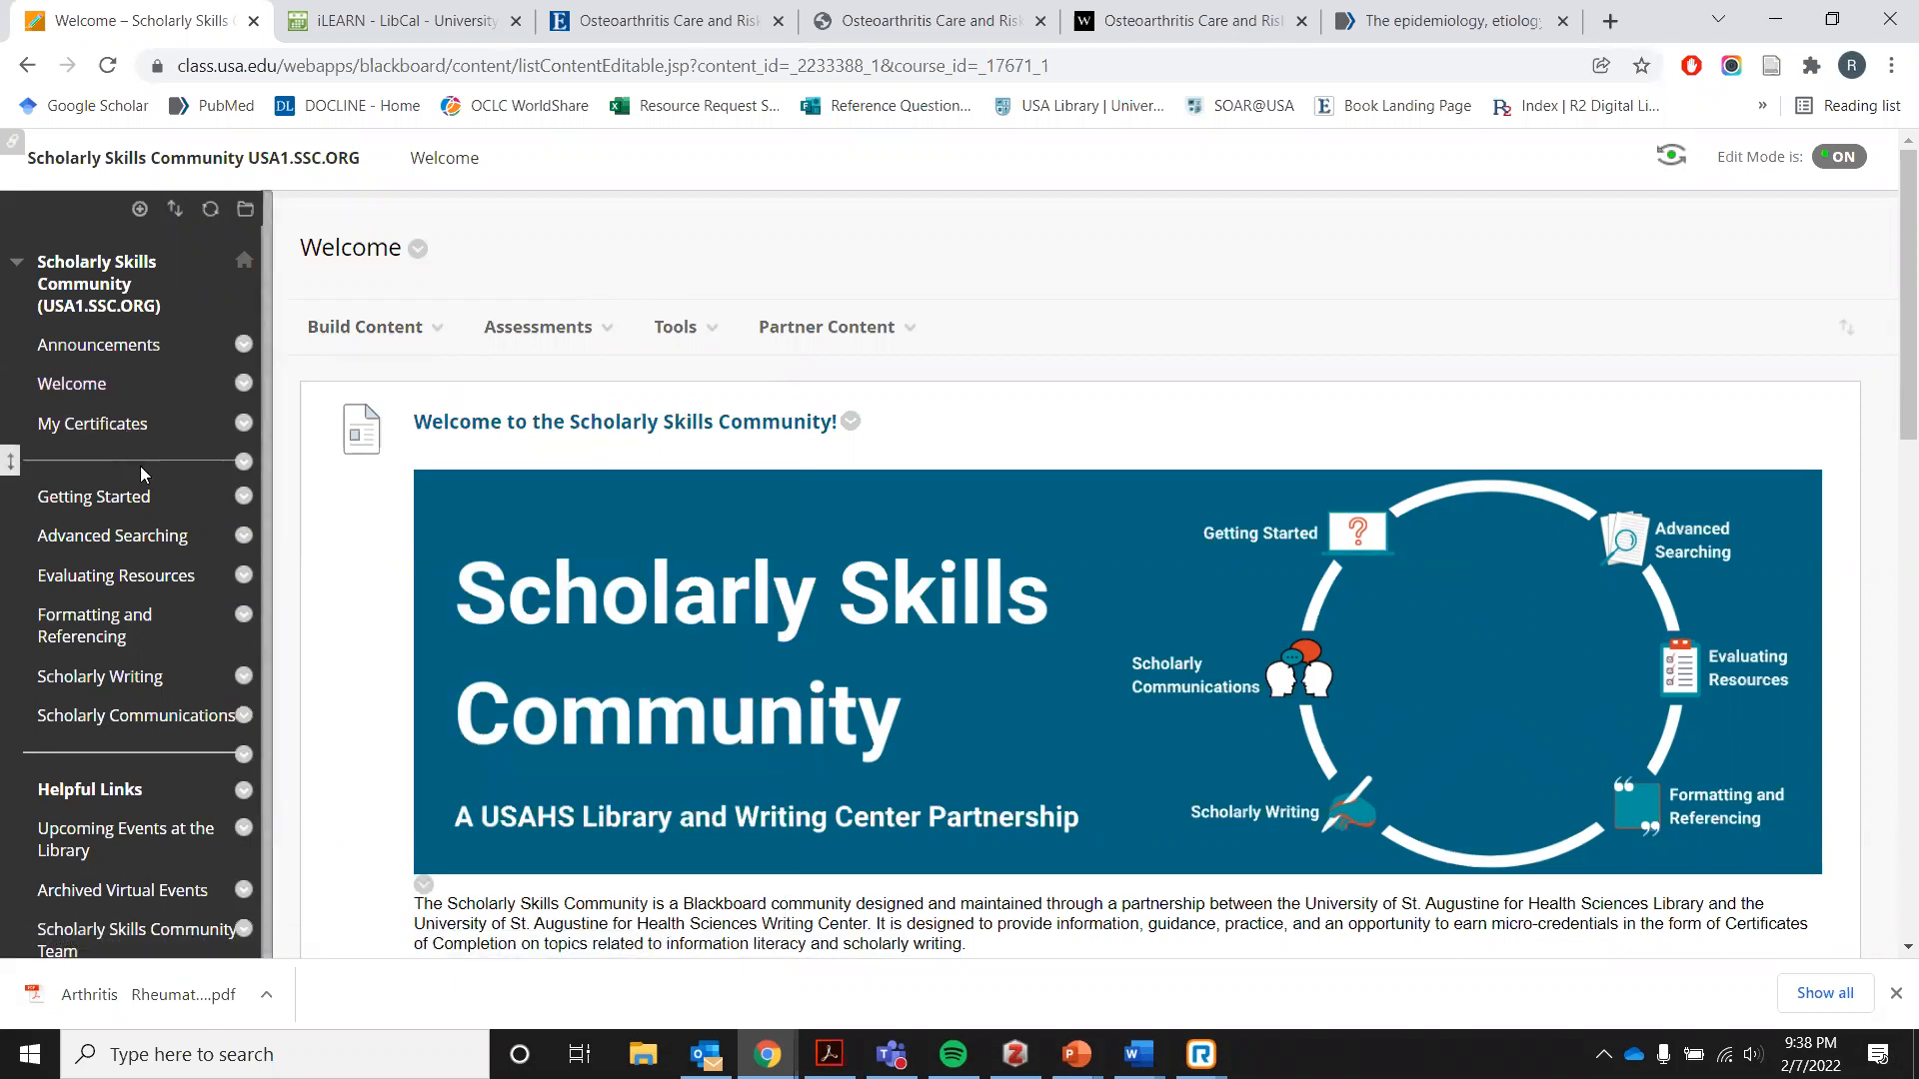
Open the Citation Managers module under Formatting and Referencing and review its citation manager comparison.
left_click(109, 633)
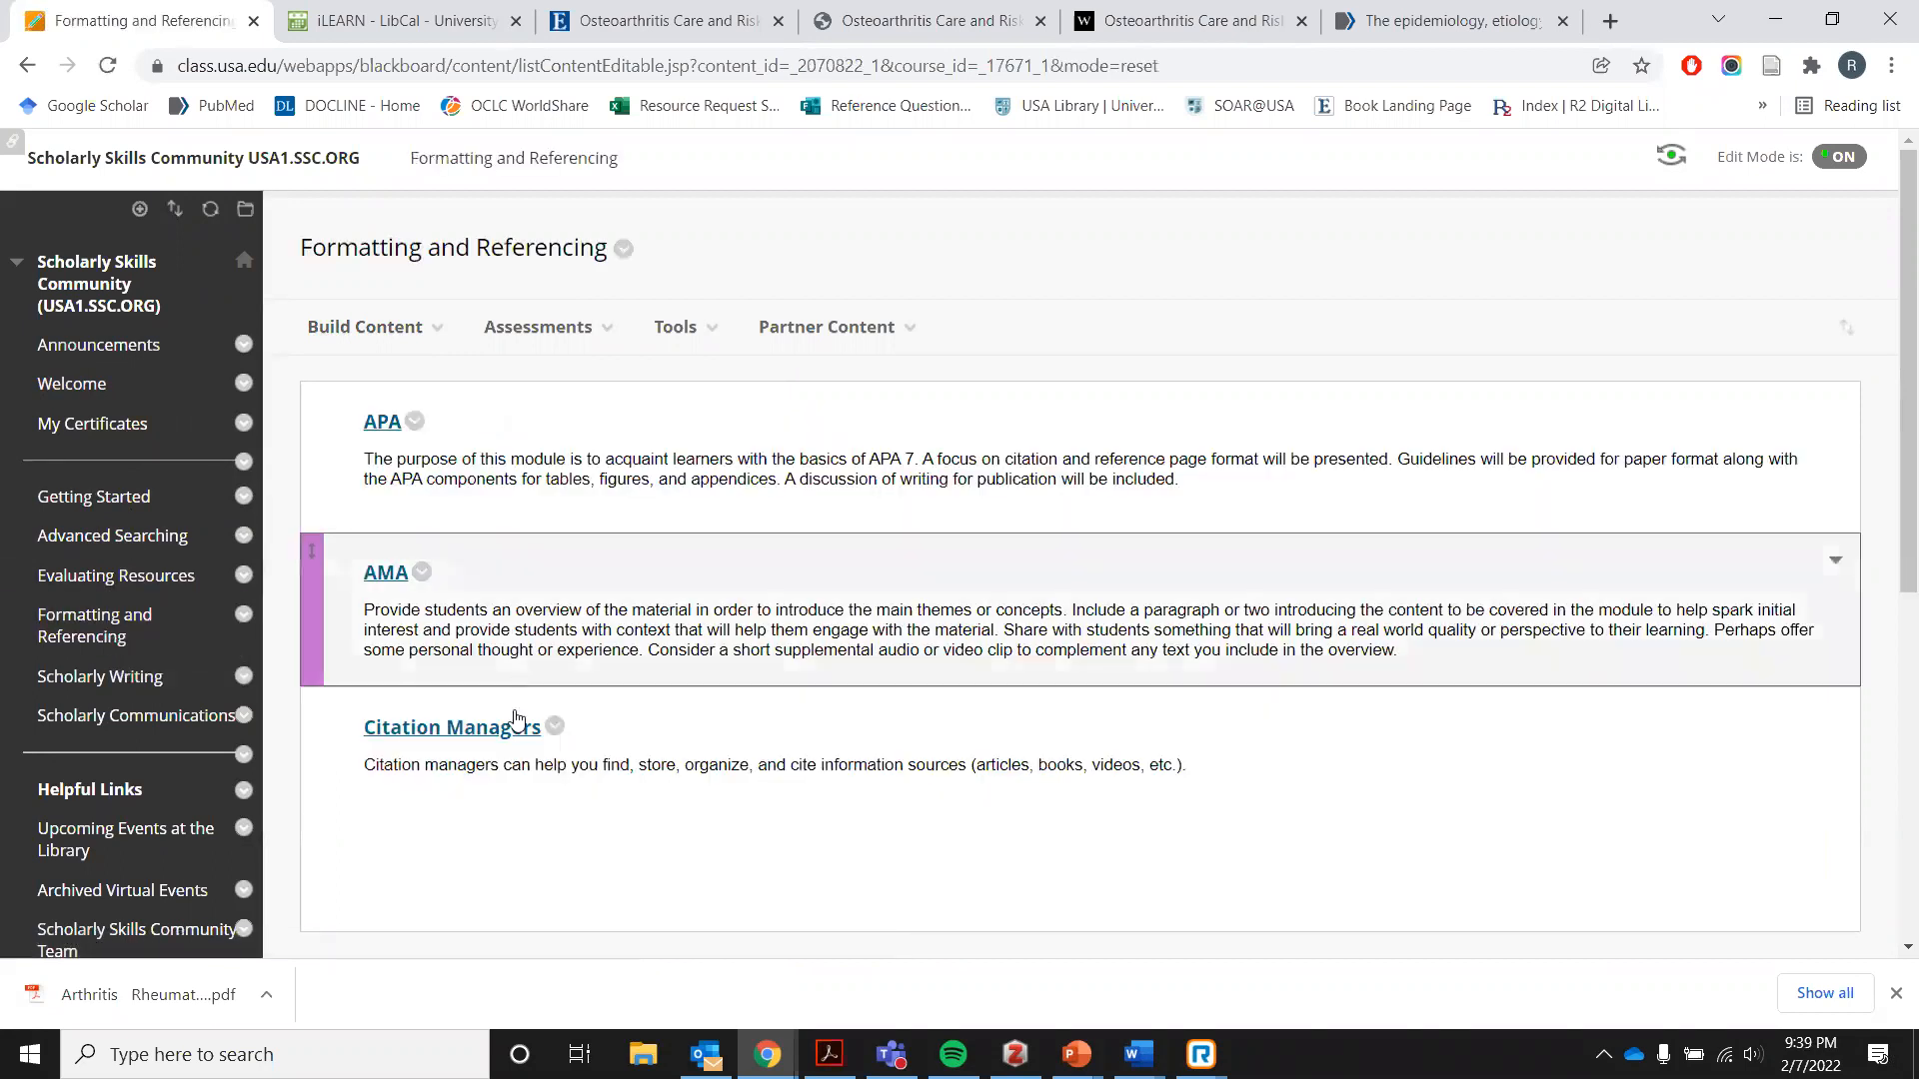
left_click(497, 736)
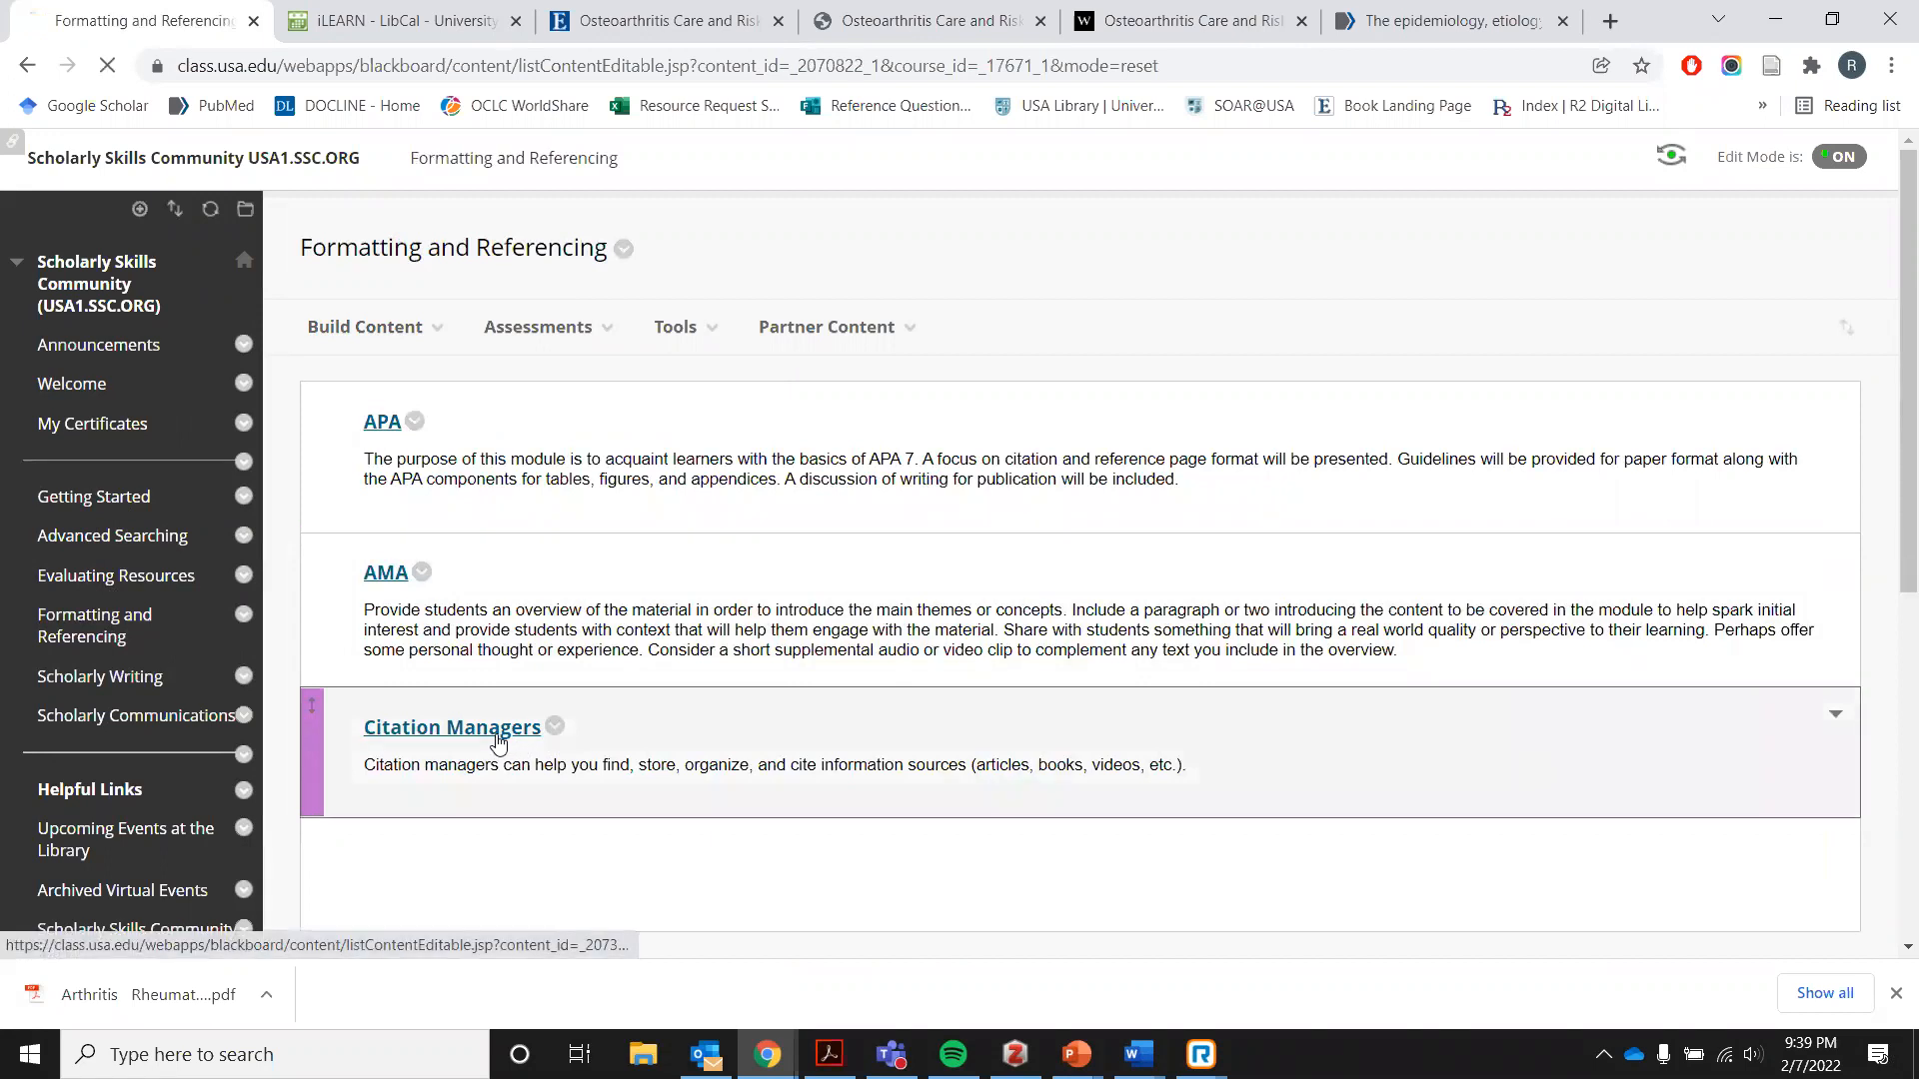
scroll(927, 576, "down", 3)
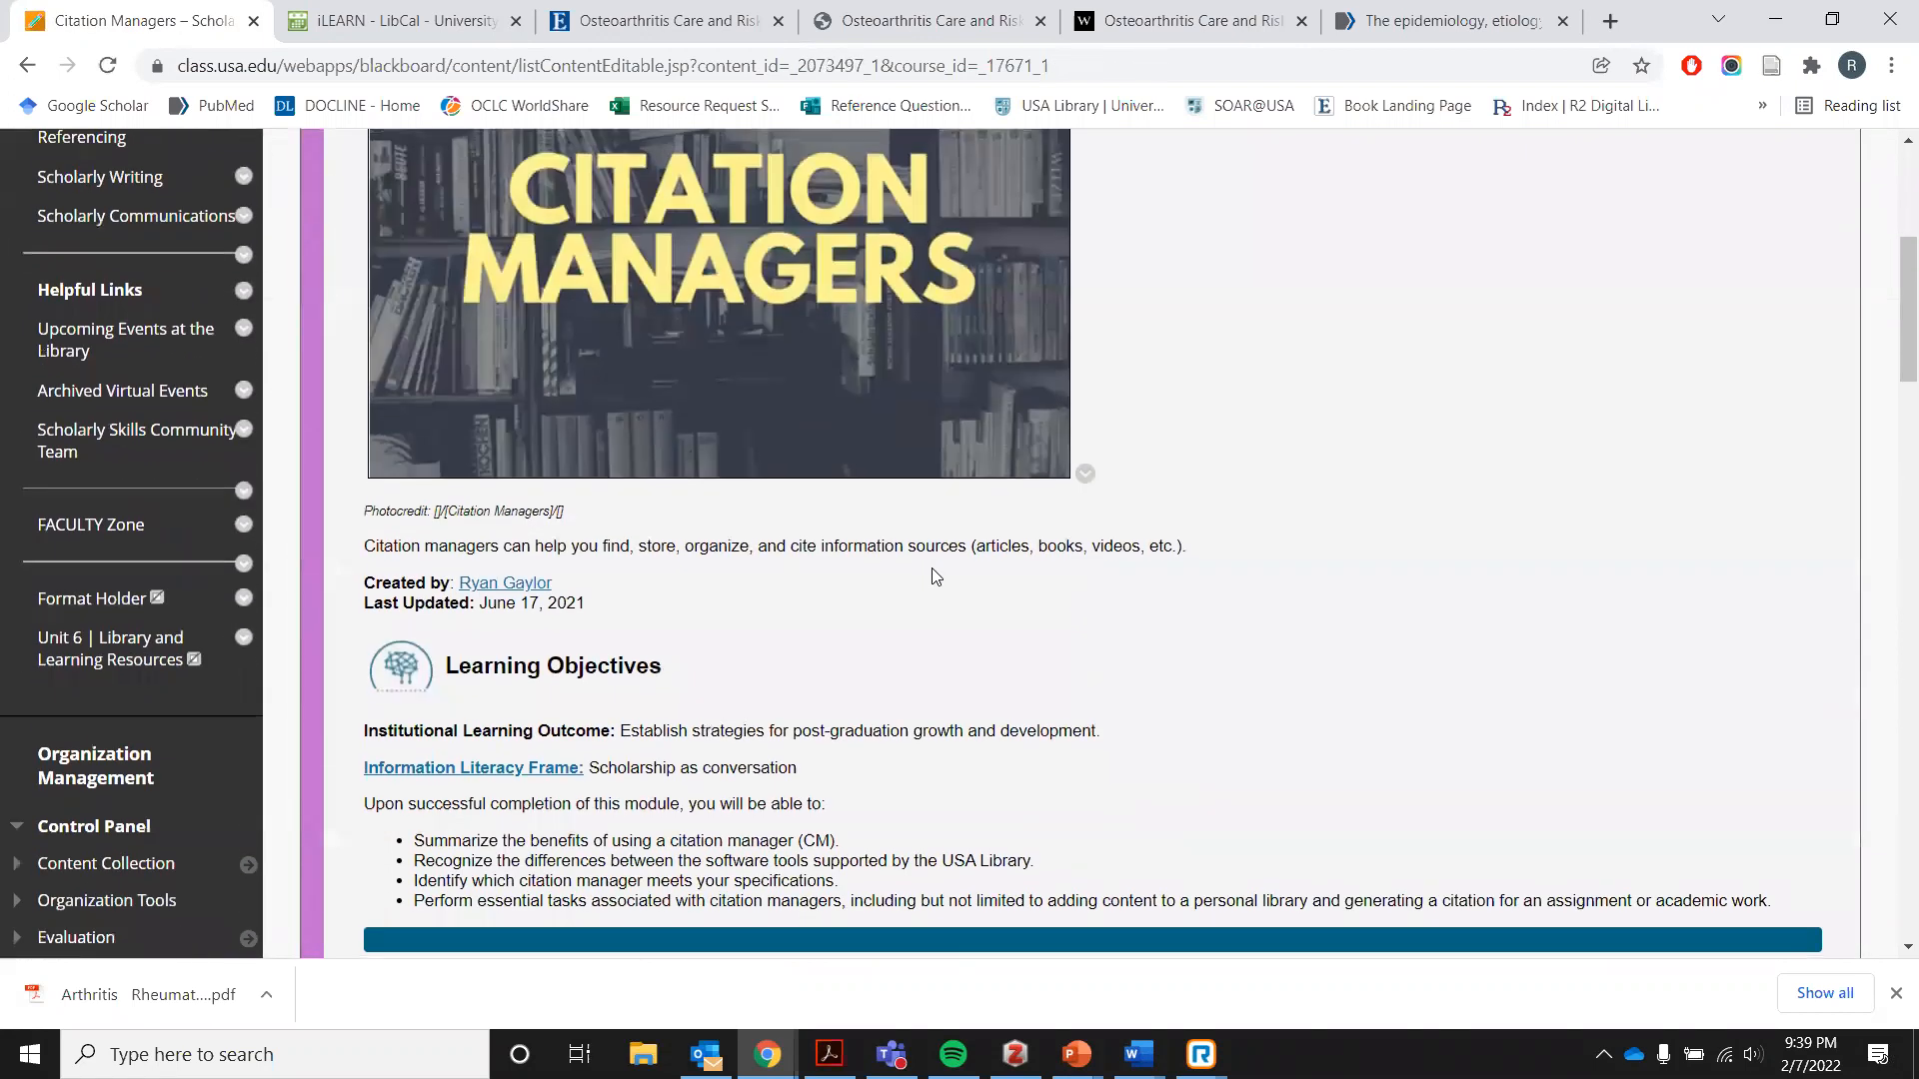
scroll(949, 567, "down", 7)
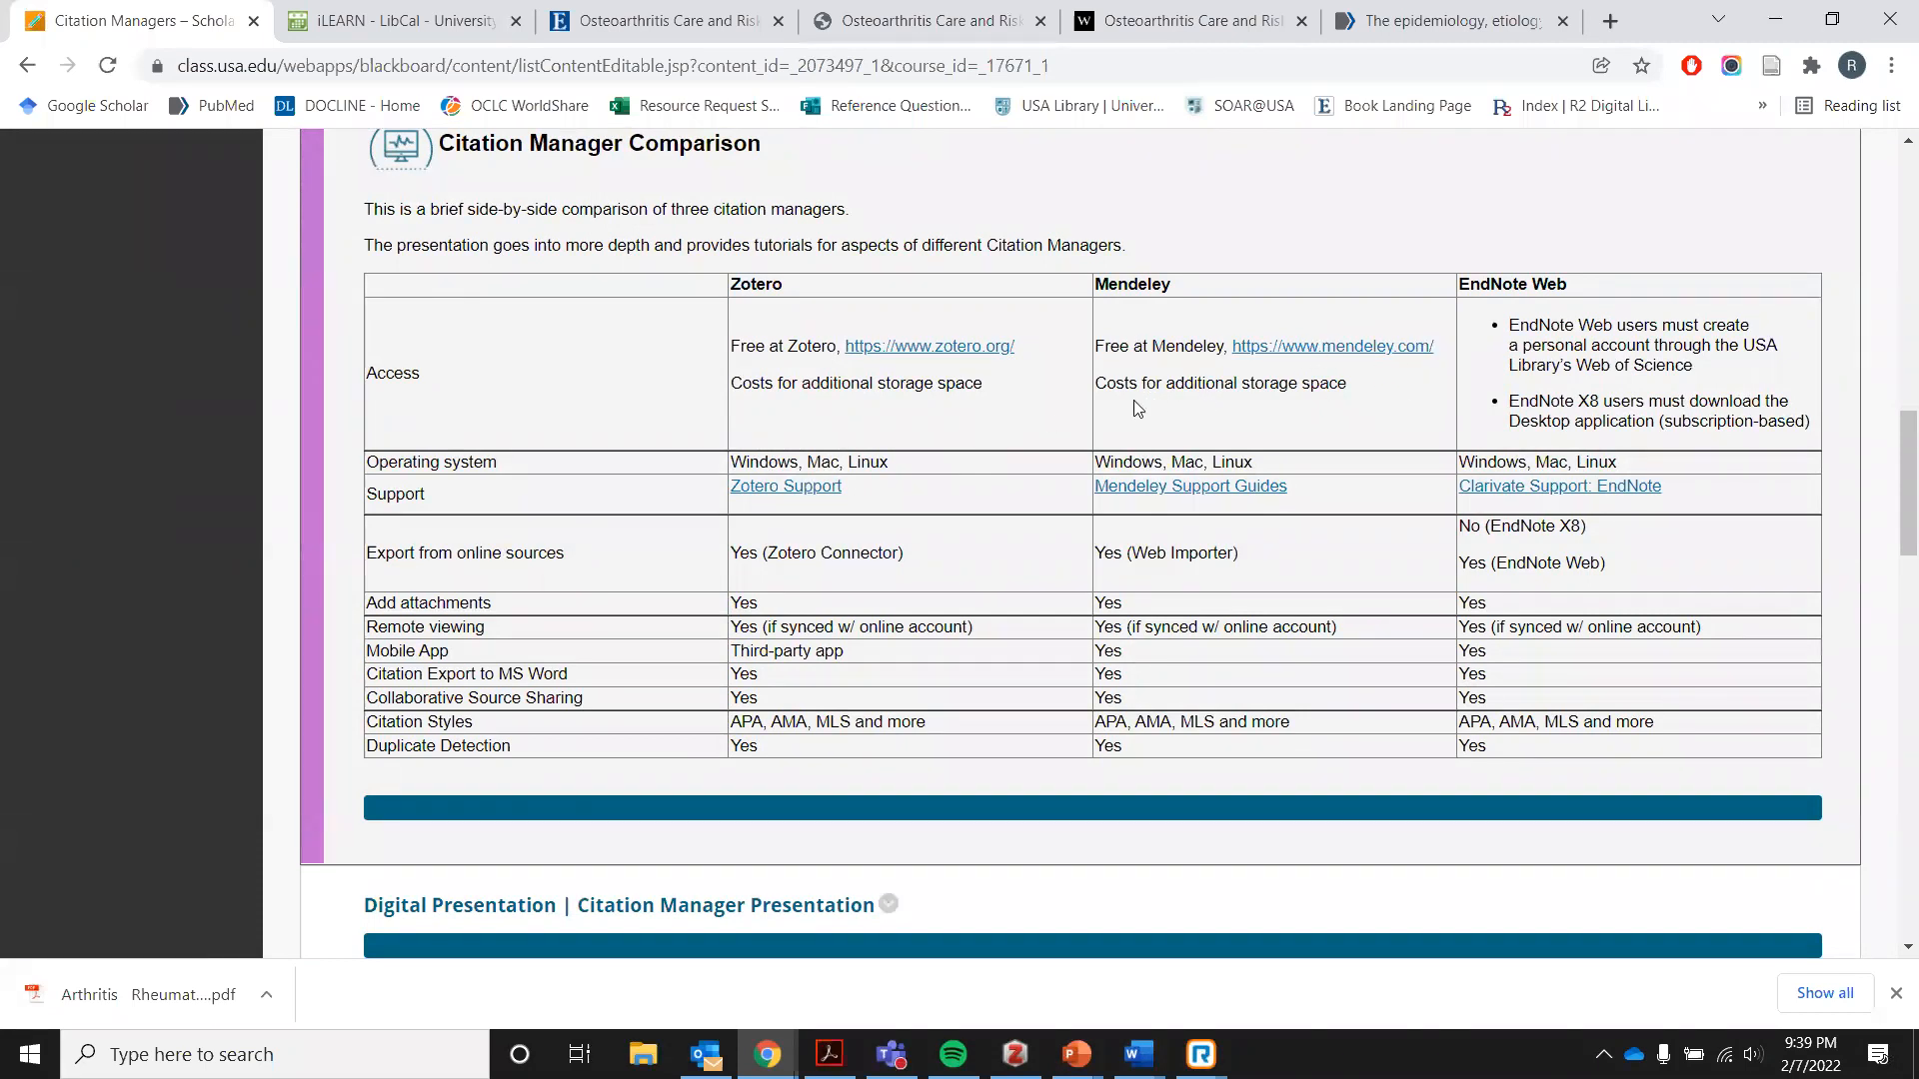
scroll(1025, 430, "down", 6)
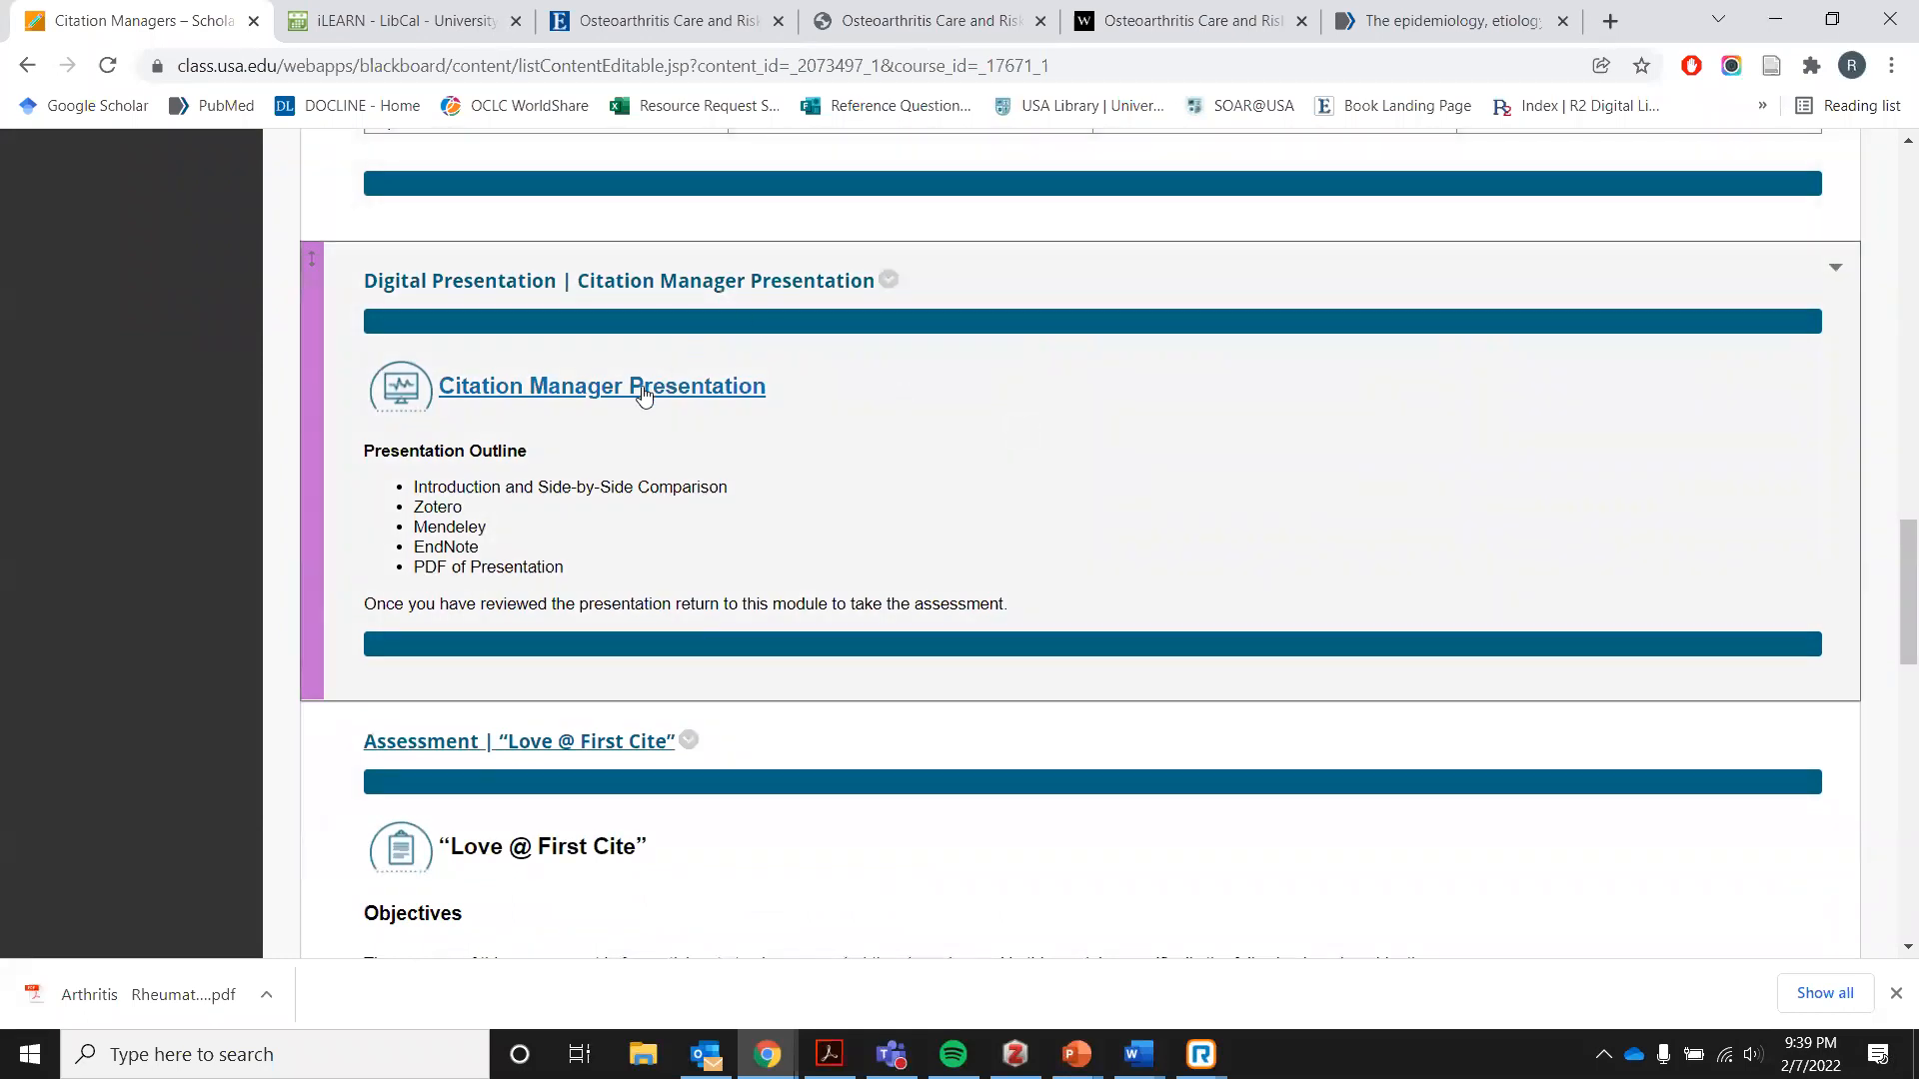
Open the Citation Manager Presentation and view its "Zotero vs. Mendeley vs EndNote" lesson.
left_click(645, 392)
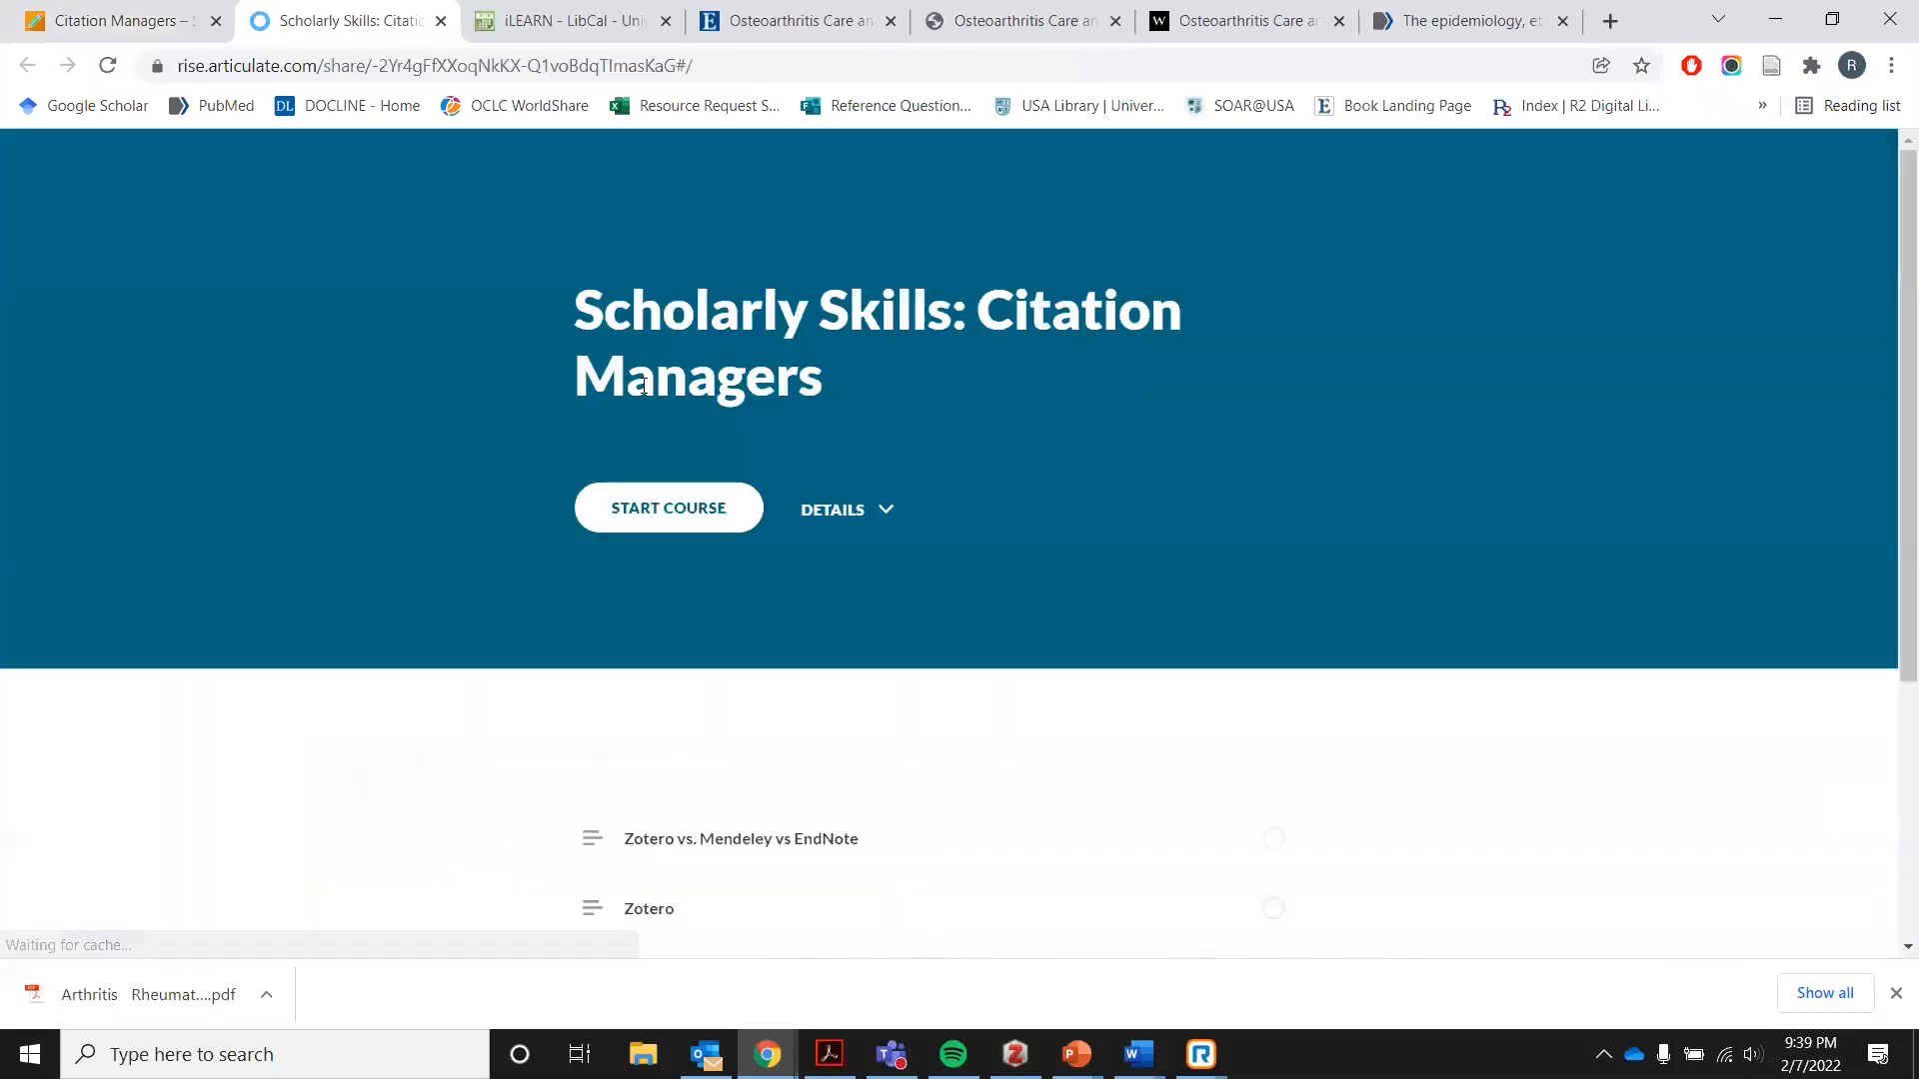
scroll(749, 583, "down", 4)
left_click(757, 460)
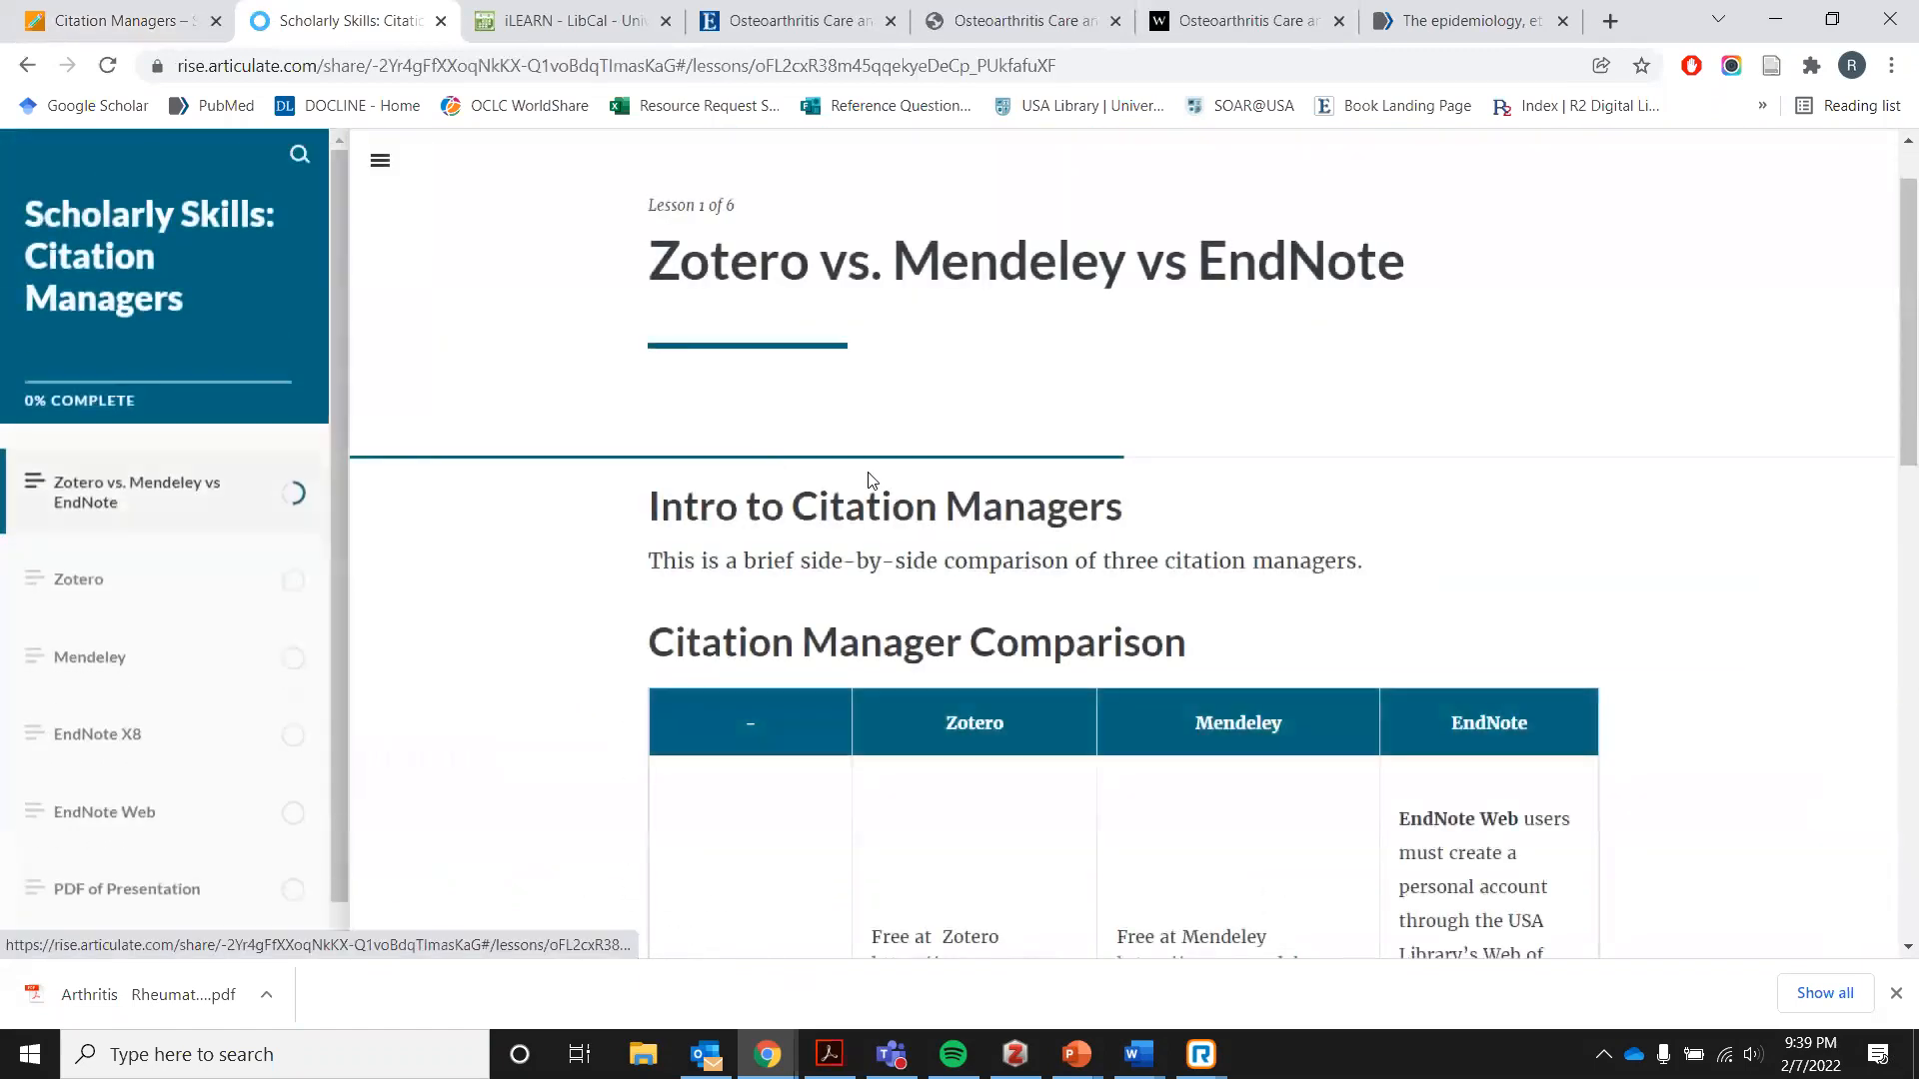
scroll(639, 368, "down", 6)
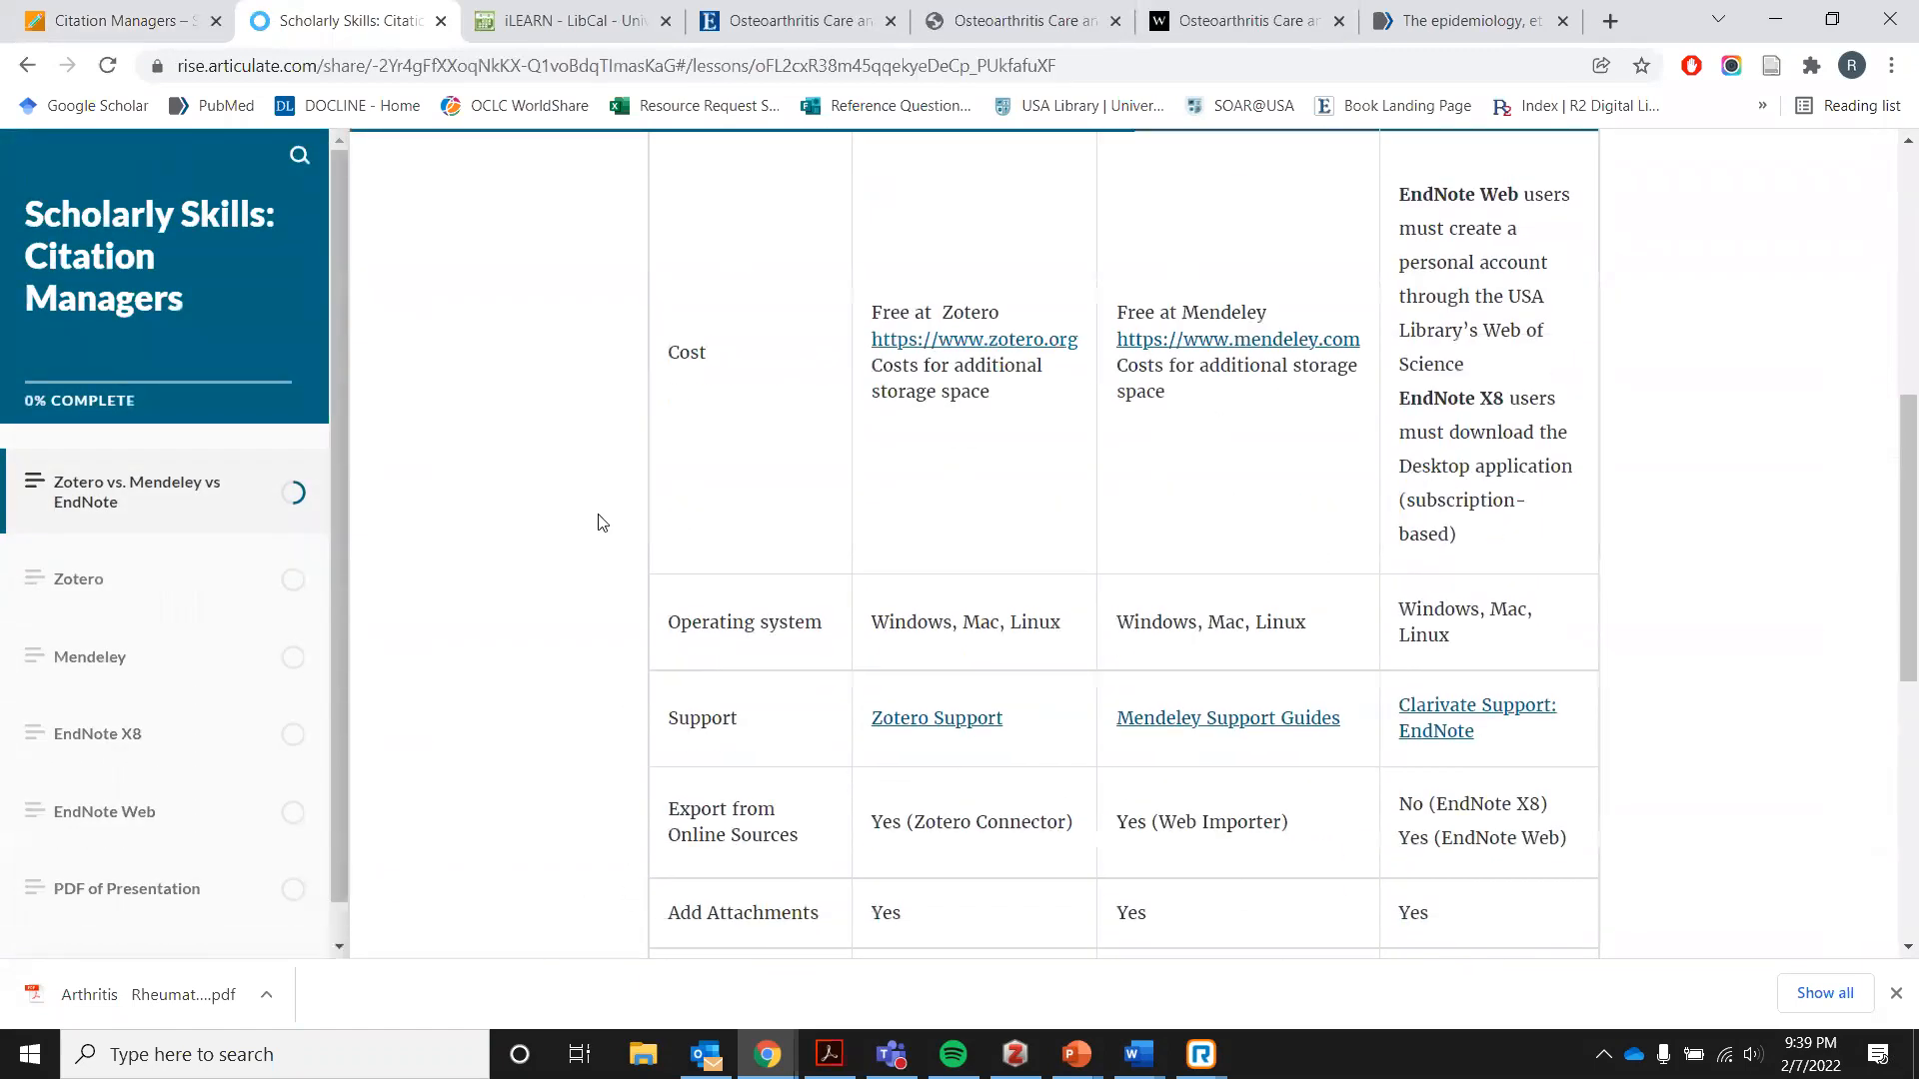
Open the presentation's Zotero lesson and expand the section "Adding Electronic Resources from Search USA".
left_click(119, 587)
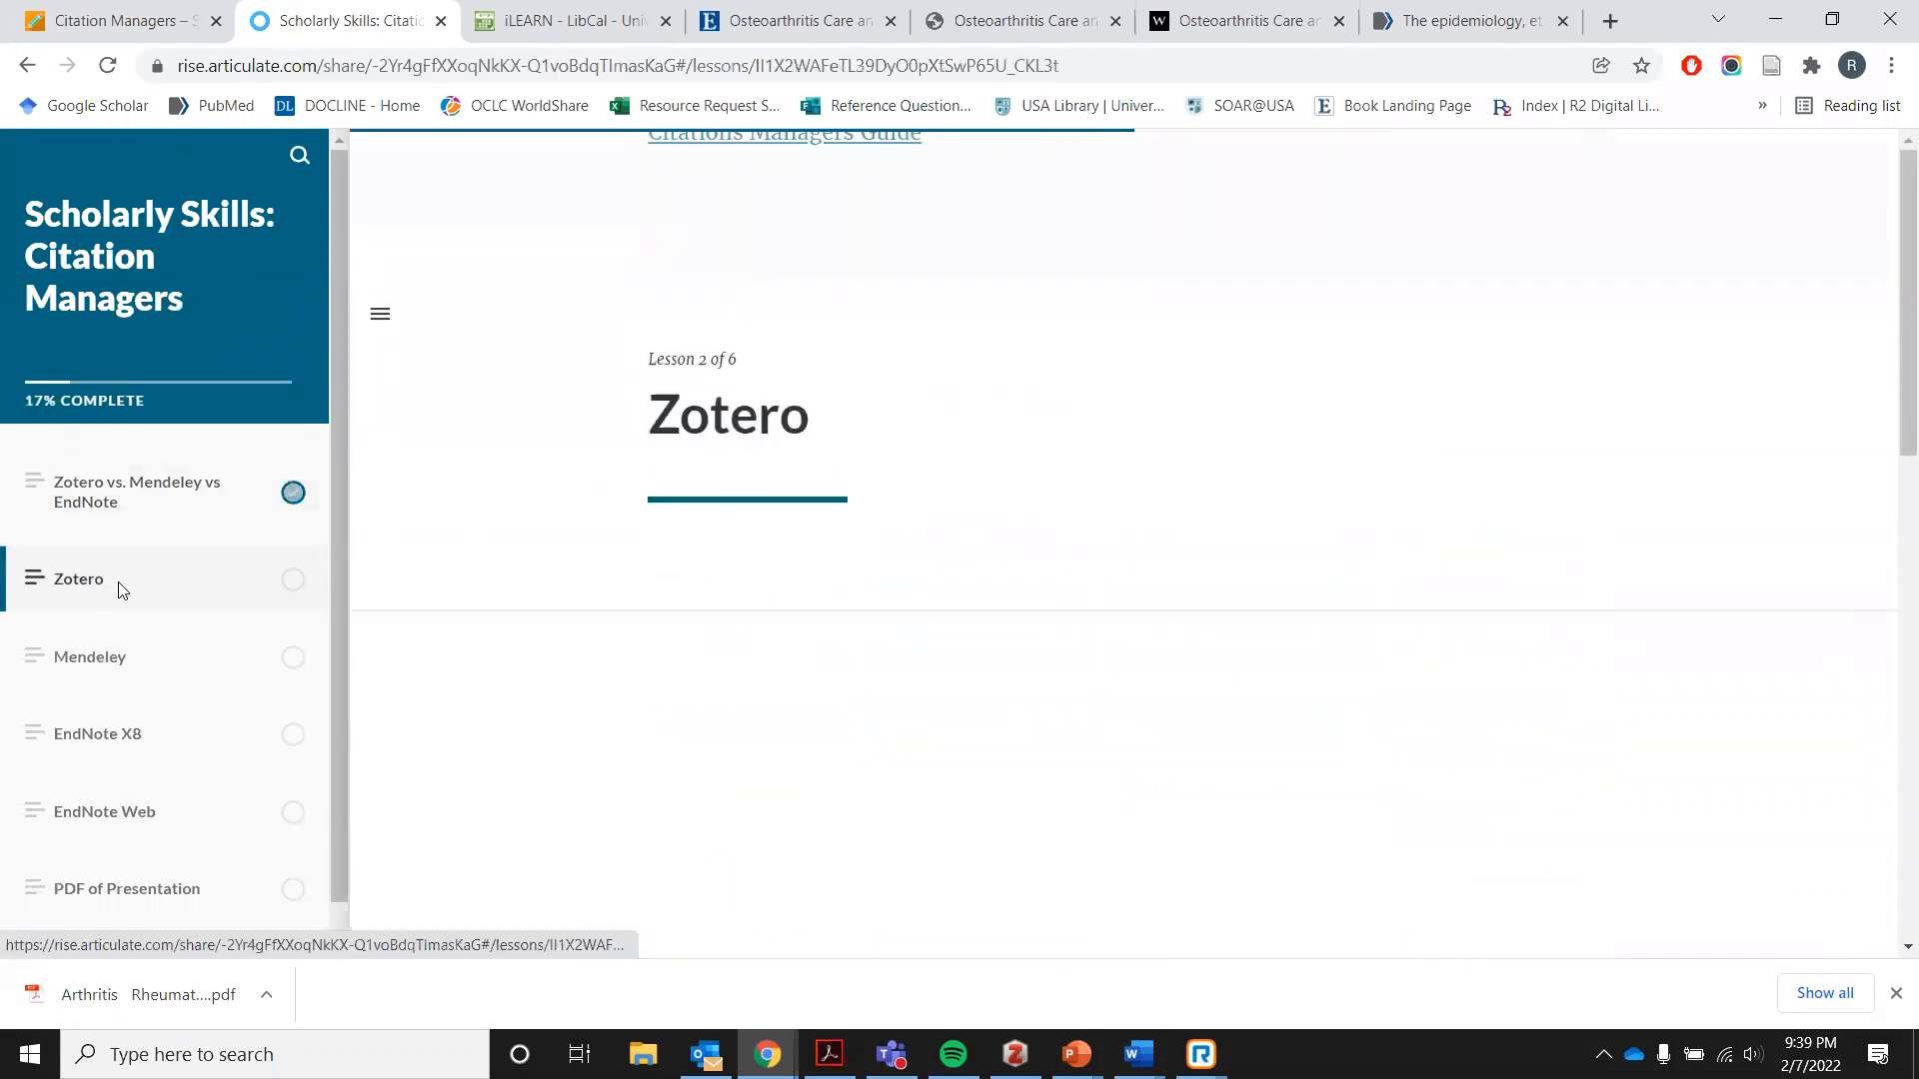
scroll(1022, 351, "down", 5)
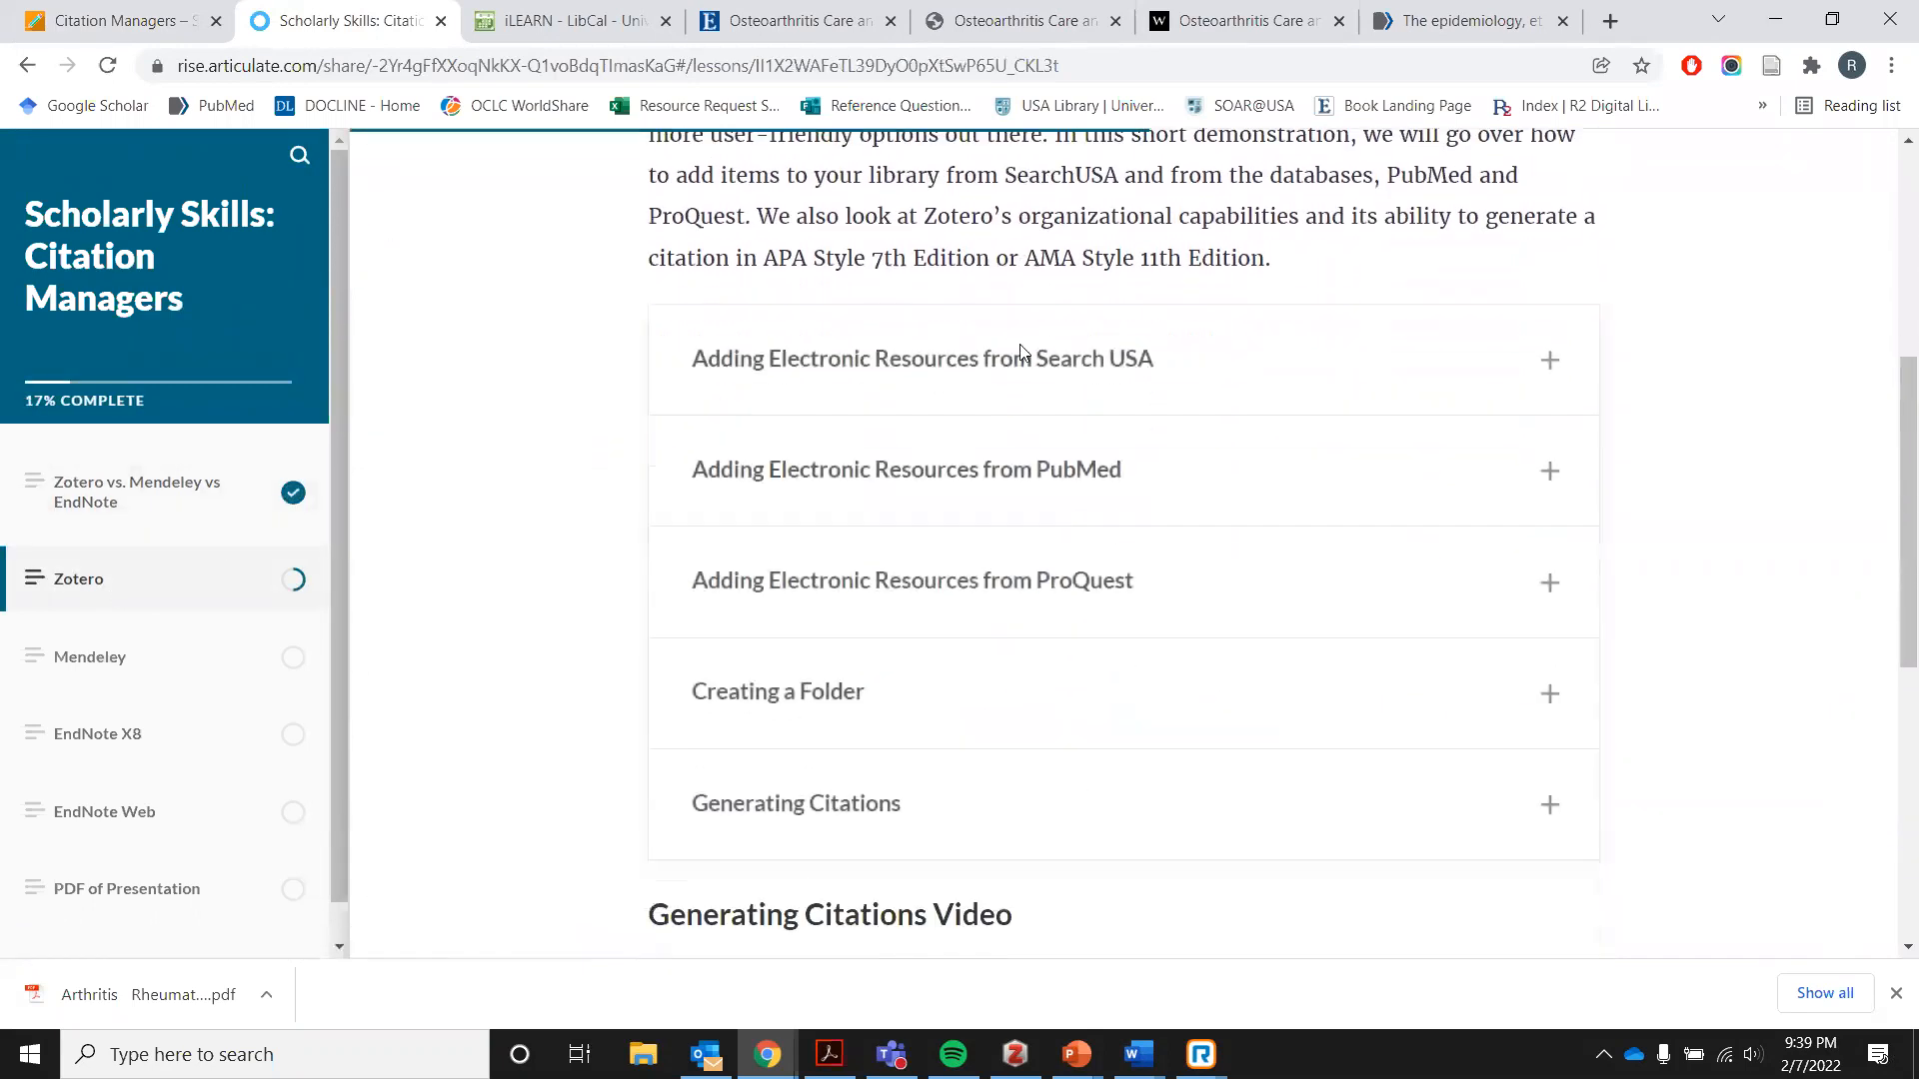
scroll(1021, 350, "down", 1)
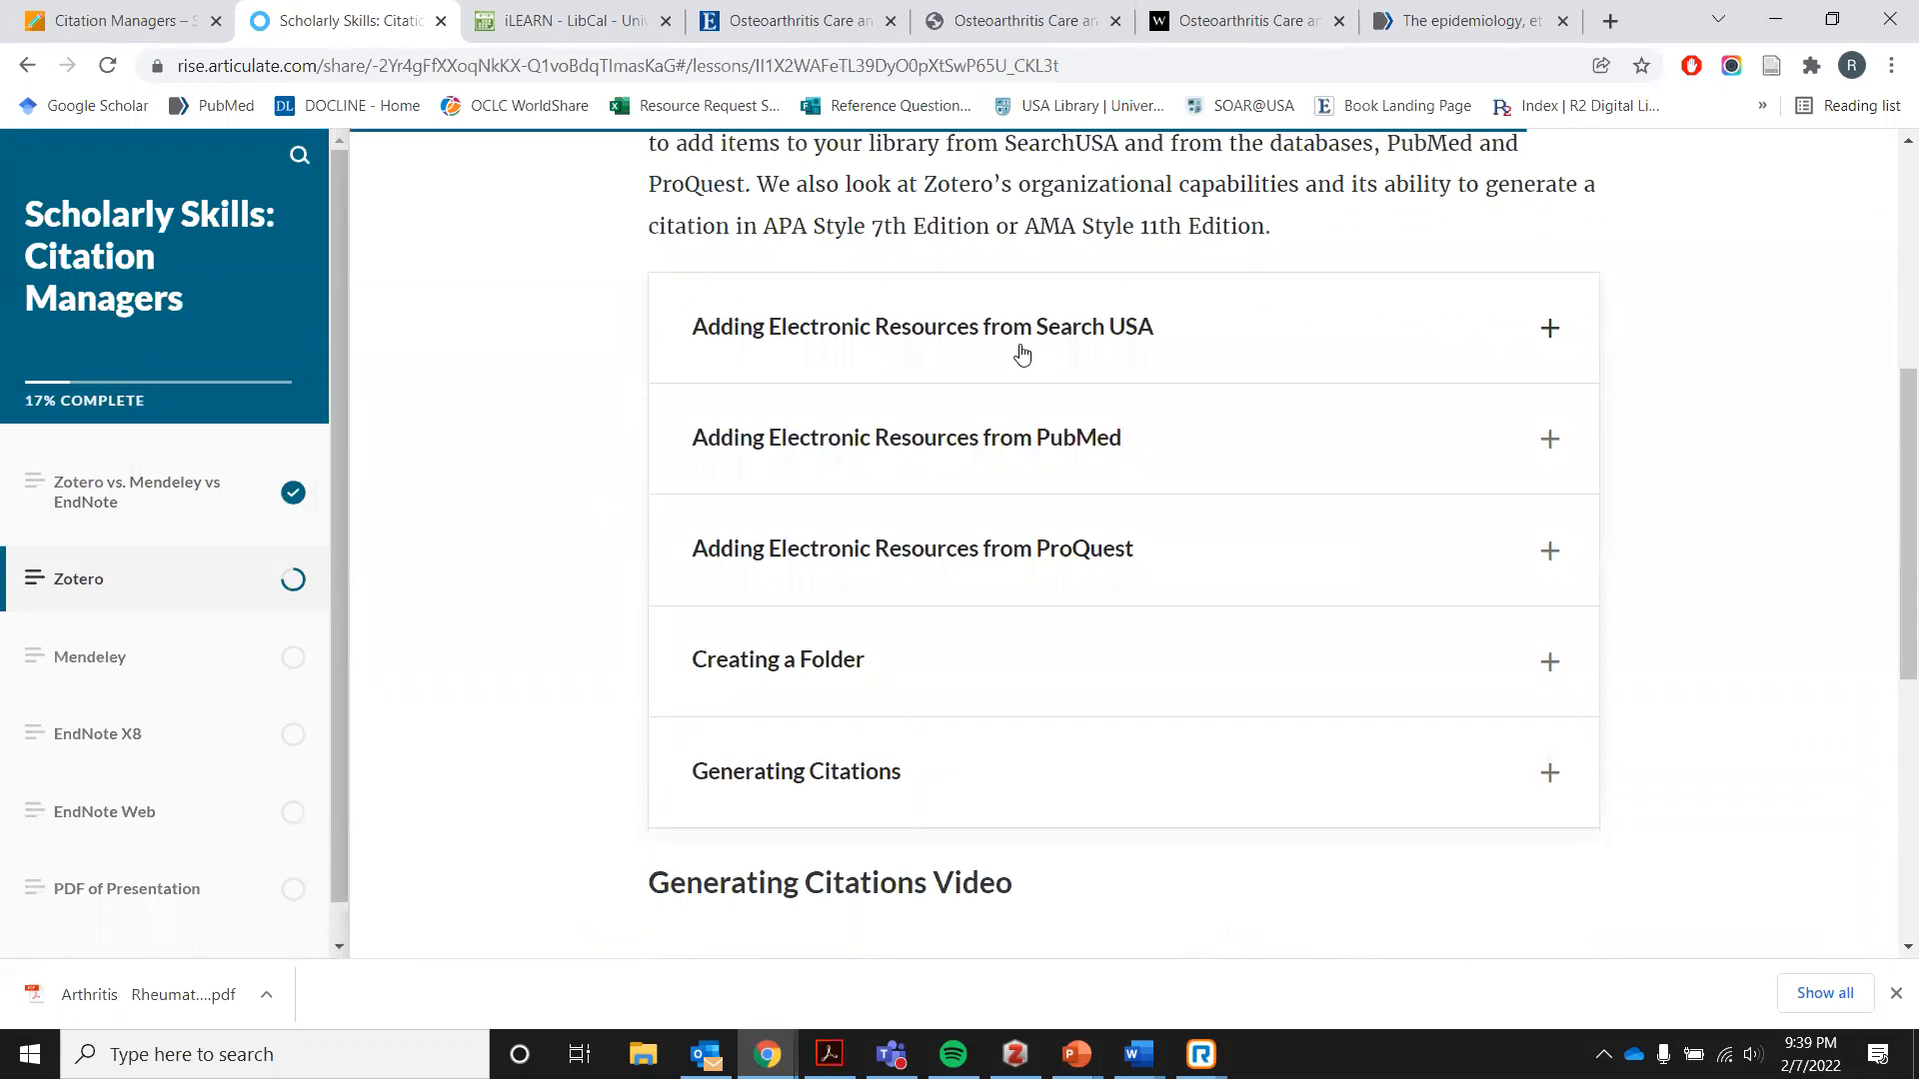
left_click(1035, 347)
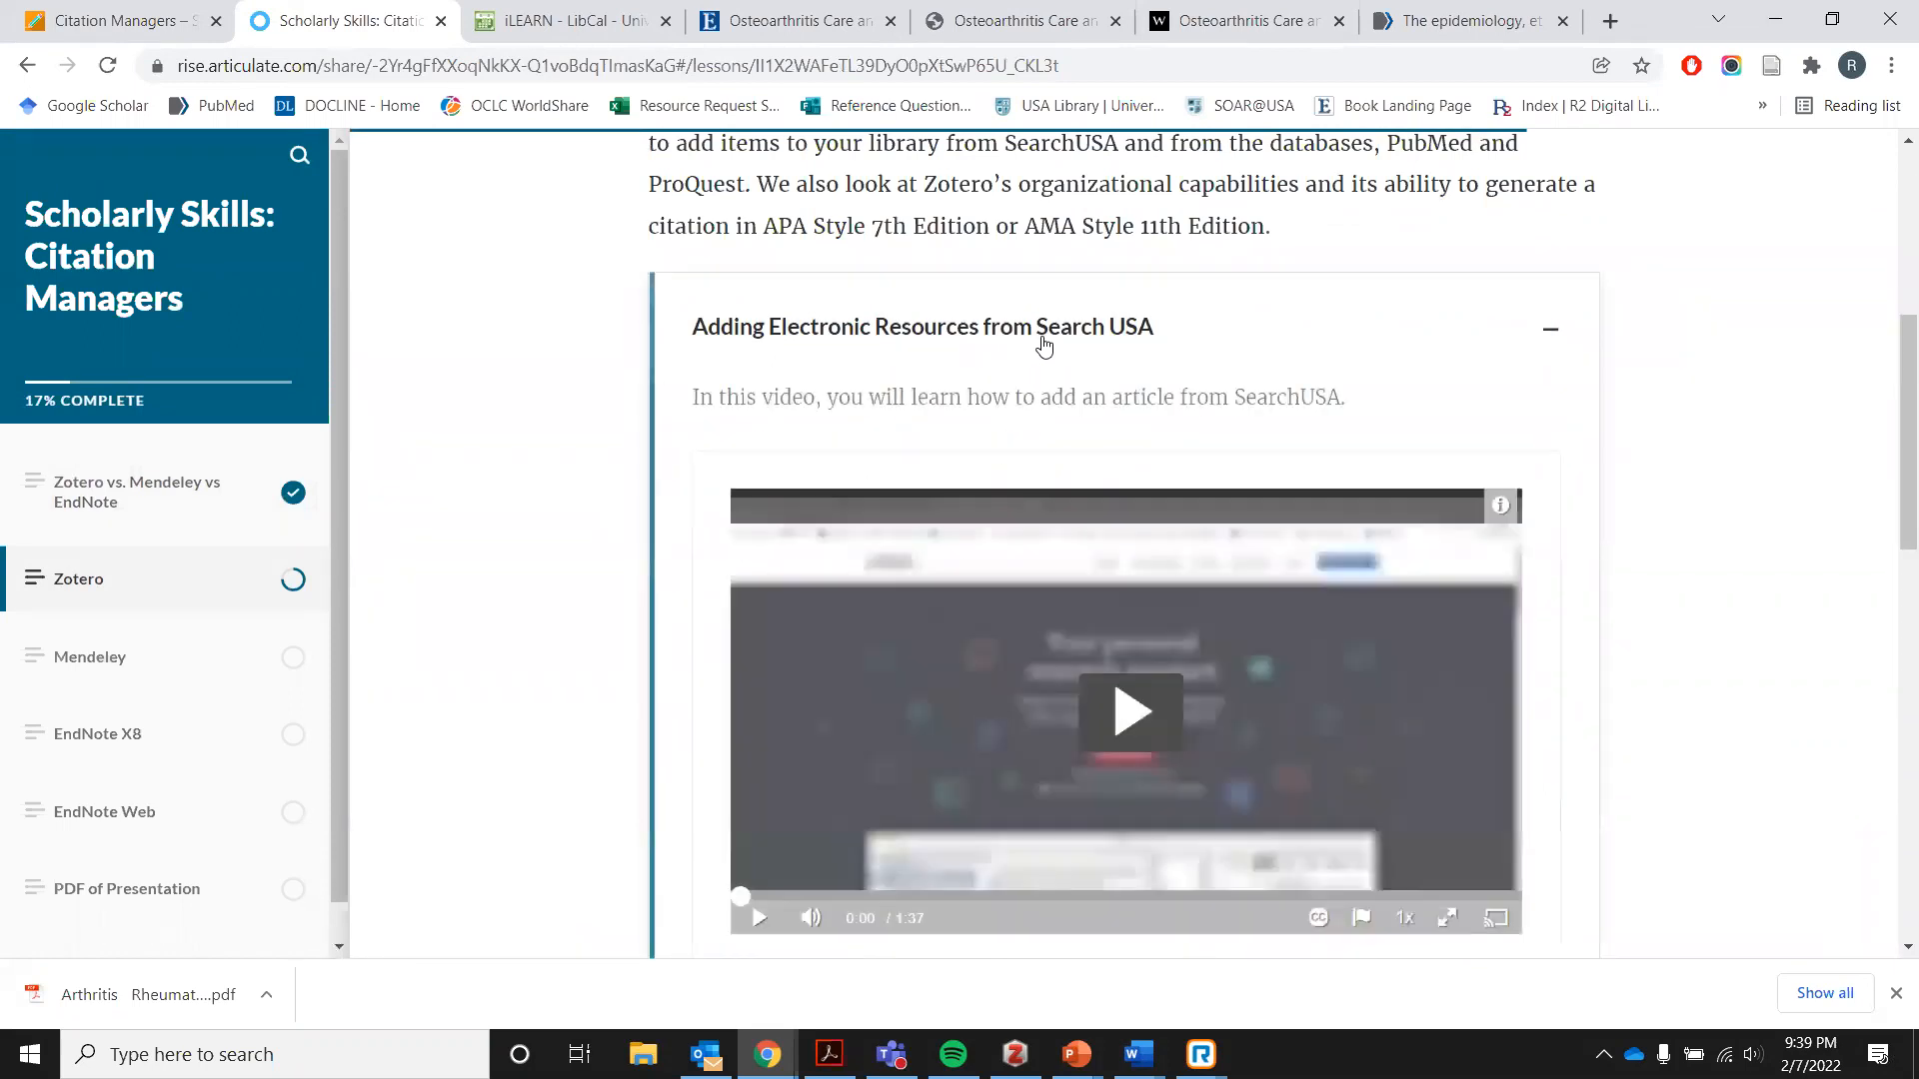
scroll(1036, 420, "down", 1)
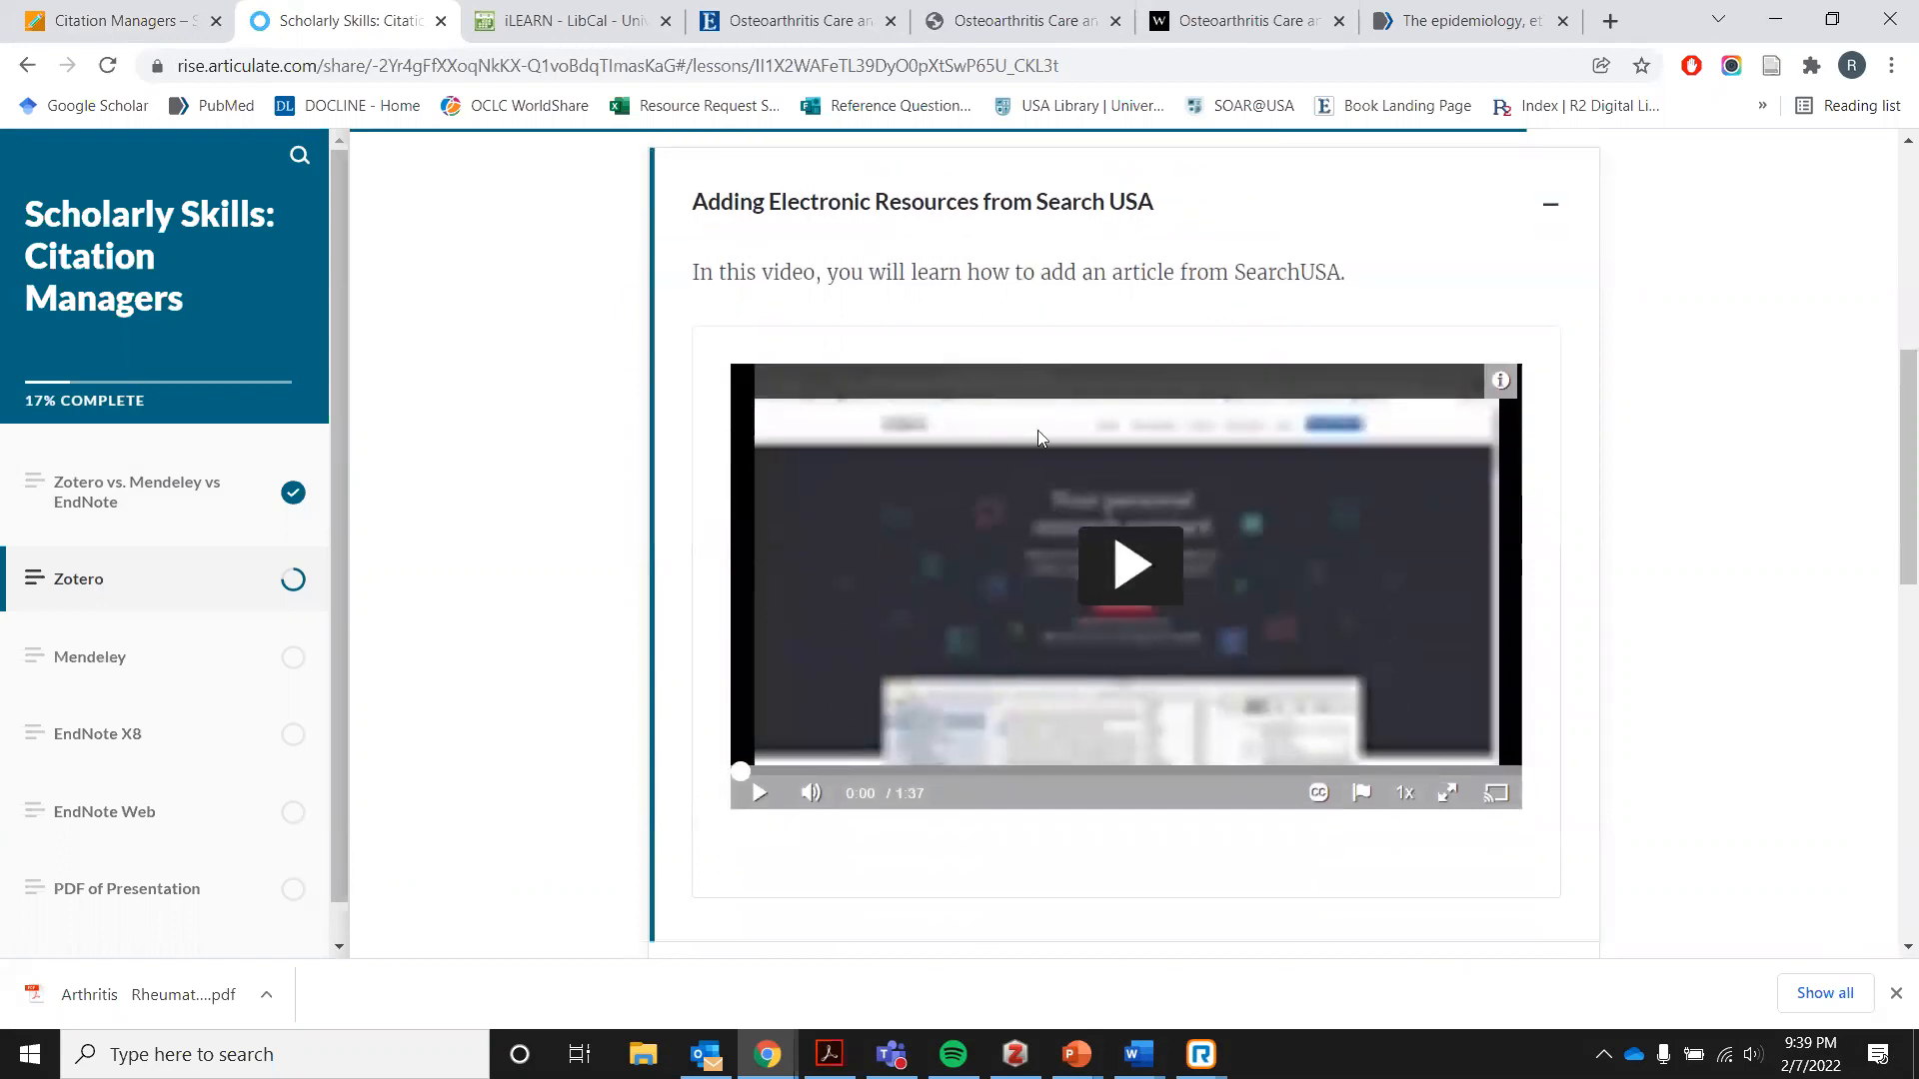
scroll(1244, 514, "down", 4)
scroll(1264, 440, "down", 2)
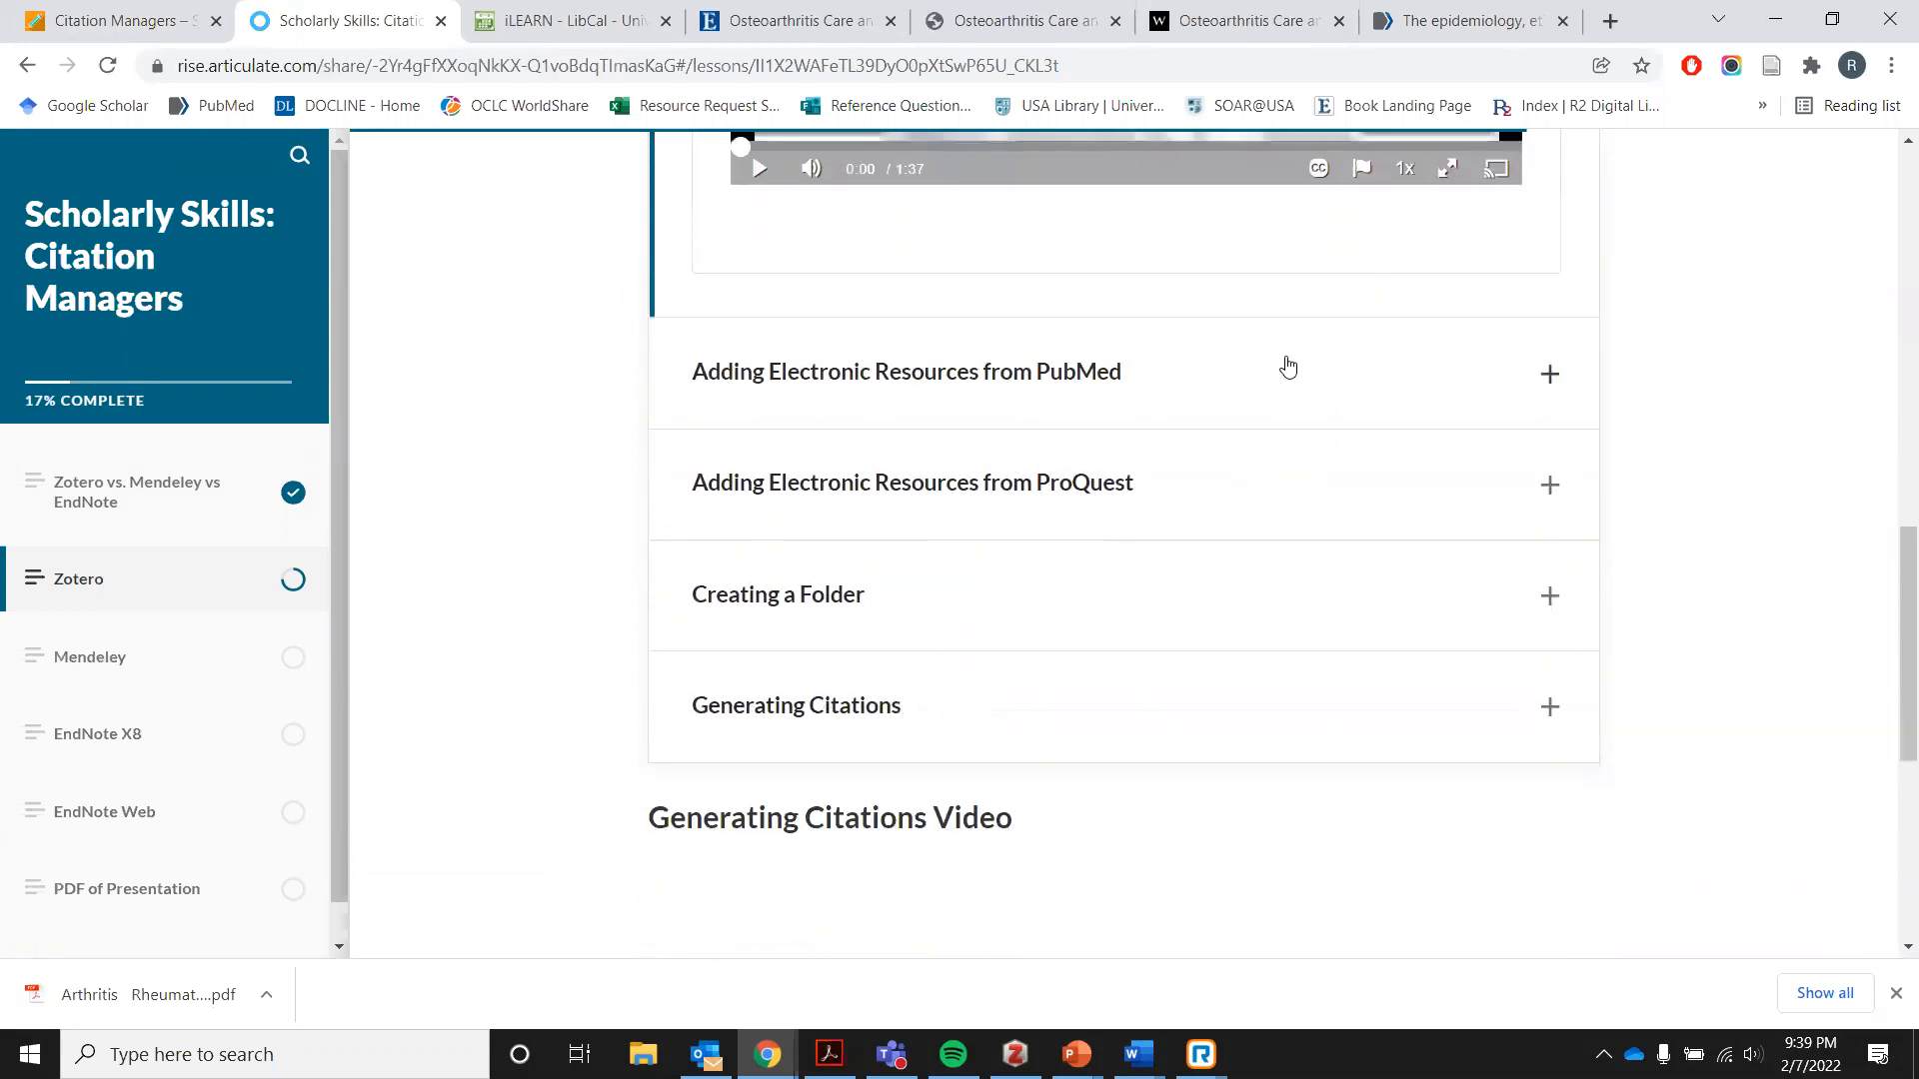
Expand the Zotero lesson's sections on adding resources from PubMed and ProQuest and on creating a folder.
left_click(1284, 370)
scroll(1269, 372, "down", 6)
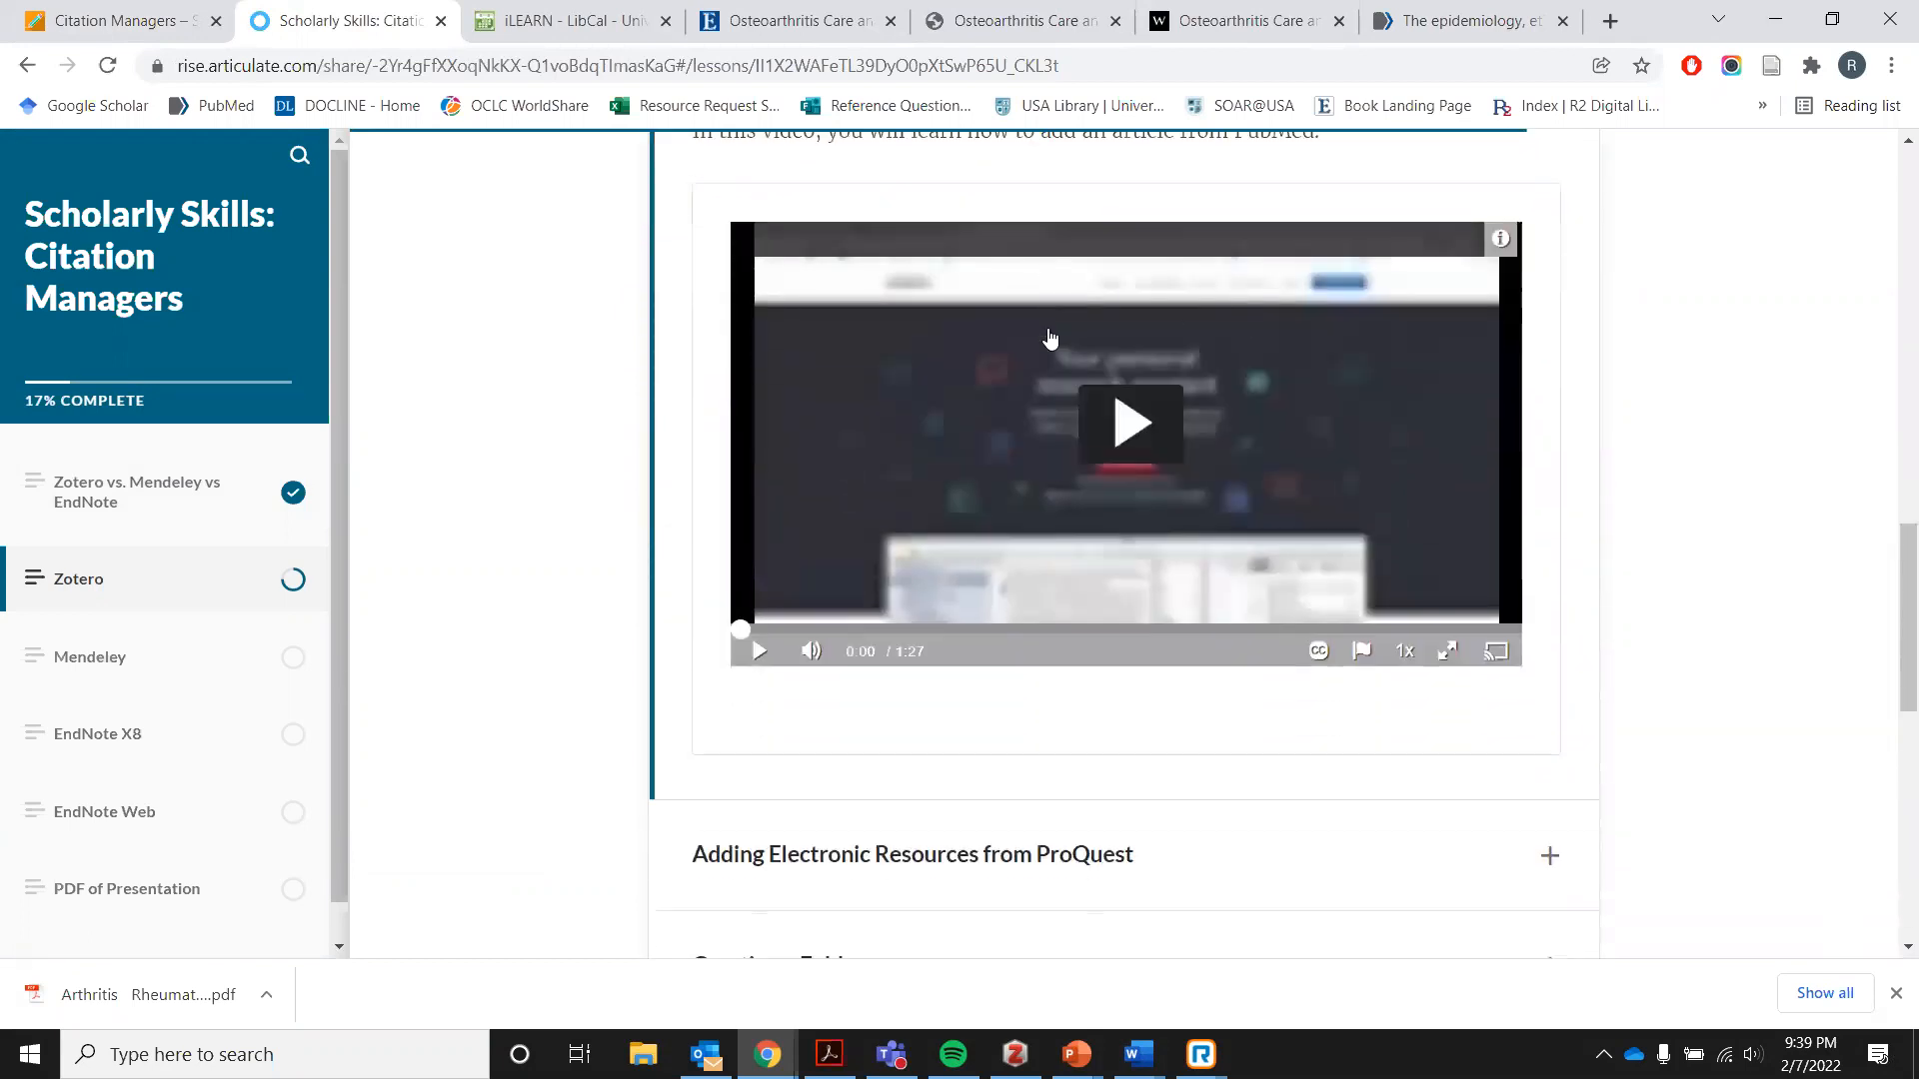
left_click(1178, 572)
scroll(1186, 536, "down", 7)
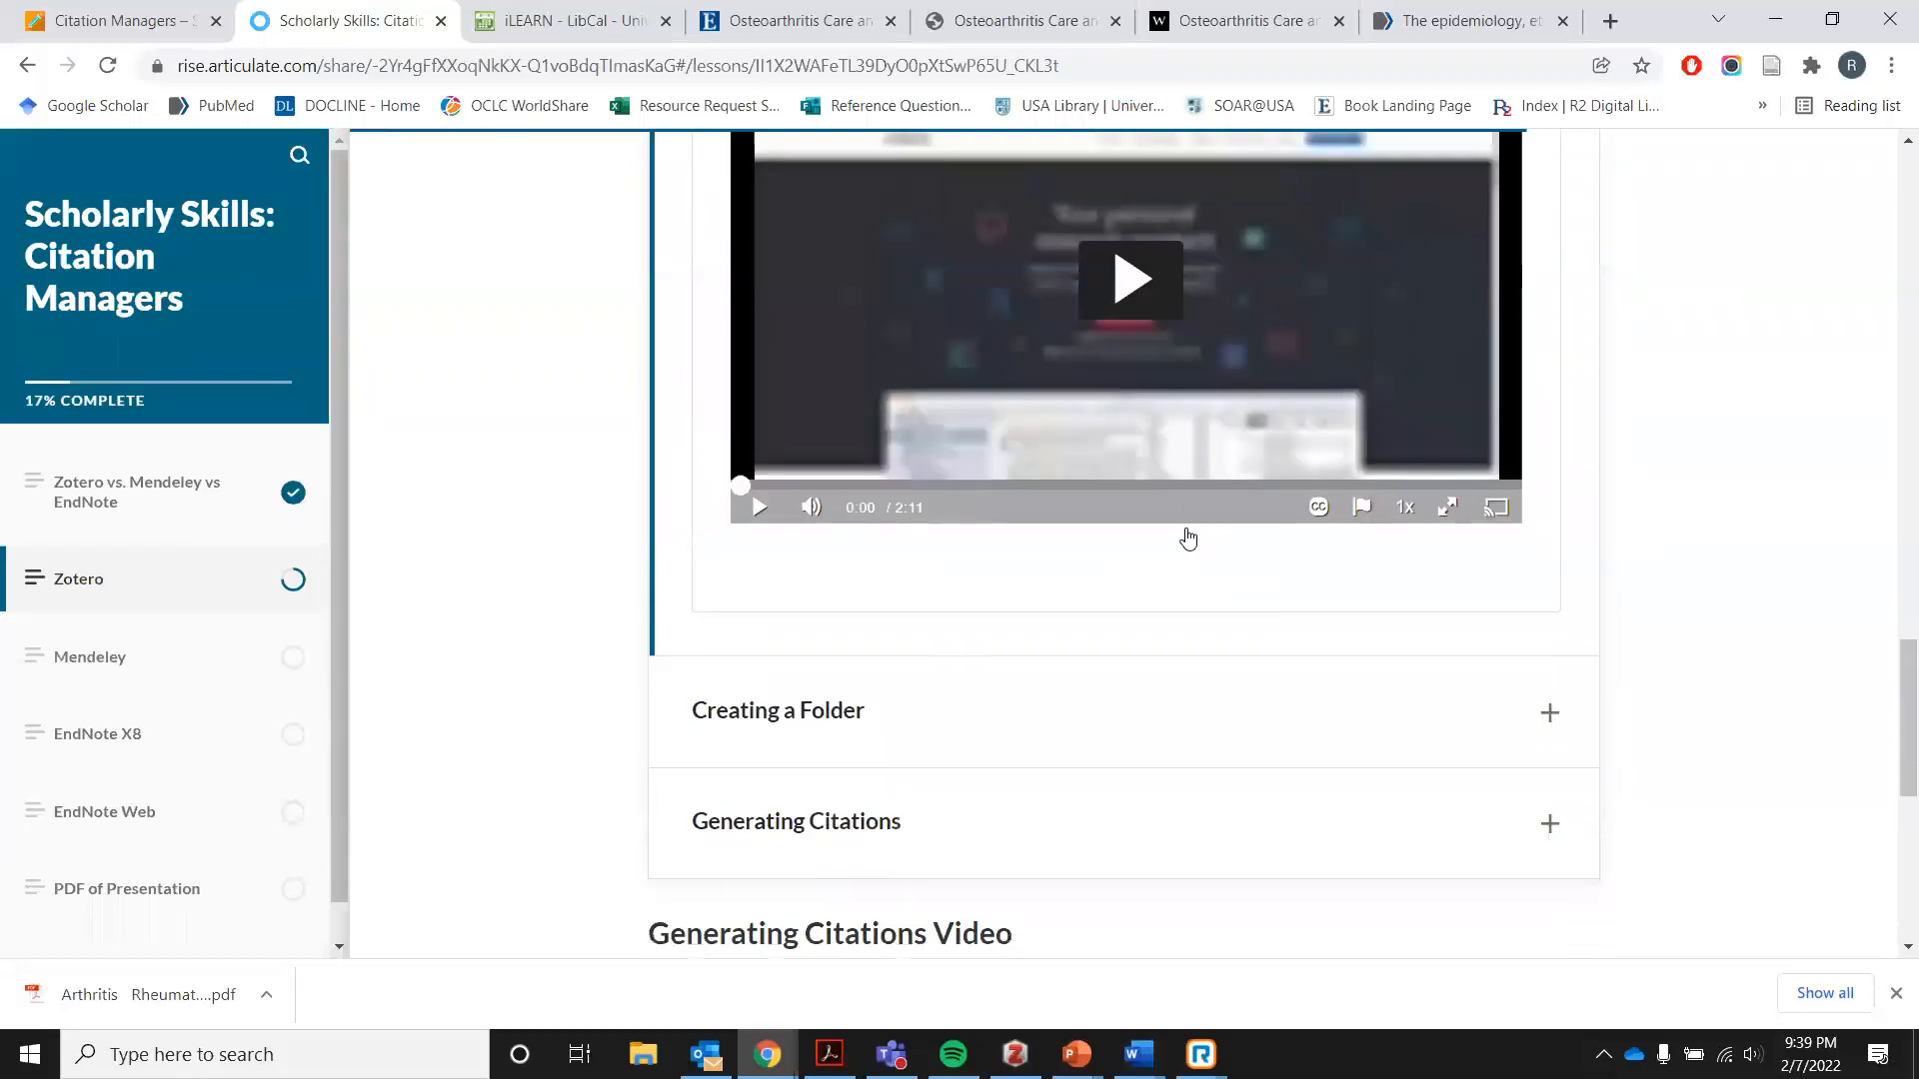
left_click(1127, 597)
scroll(1129, 595, "down", 4)
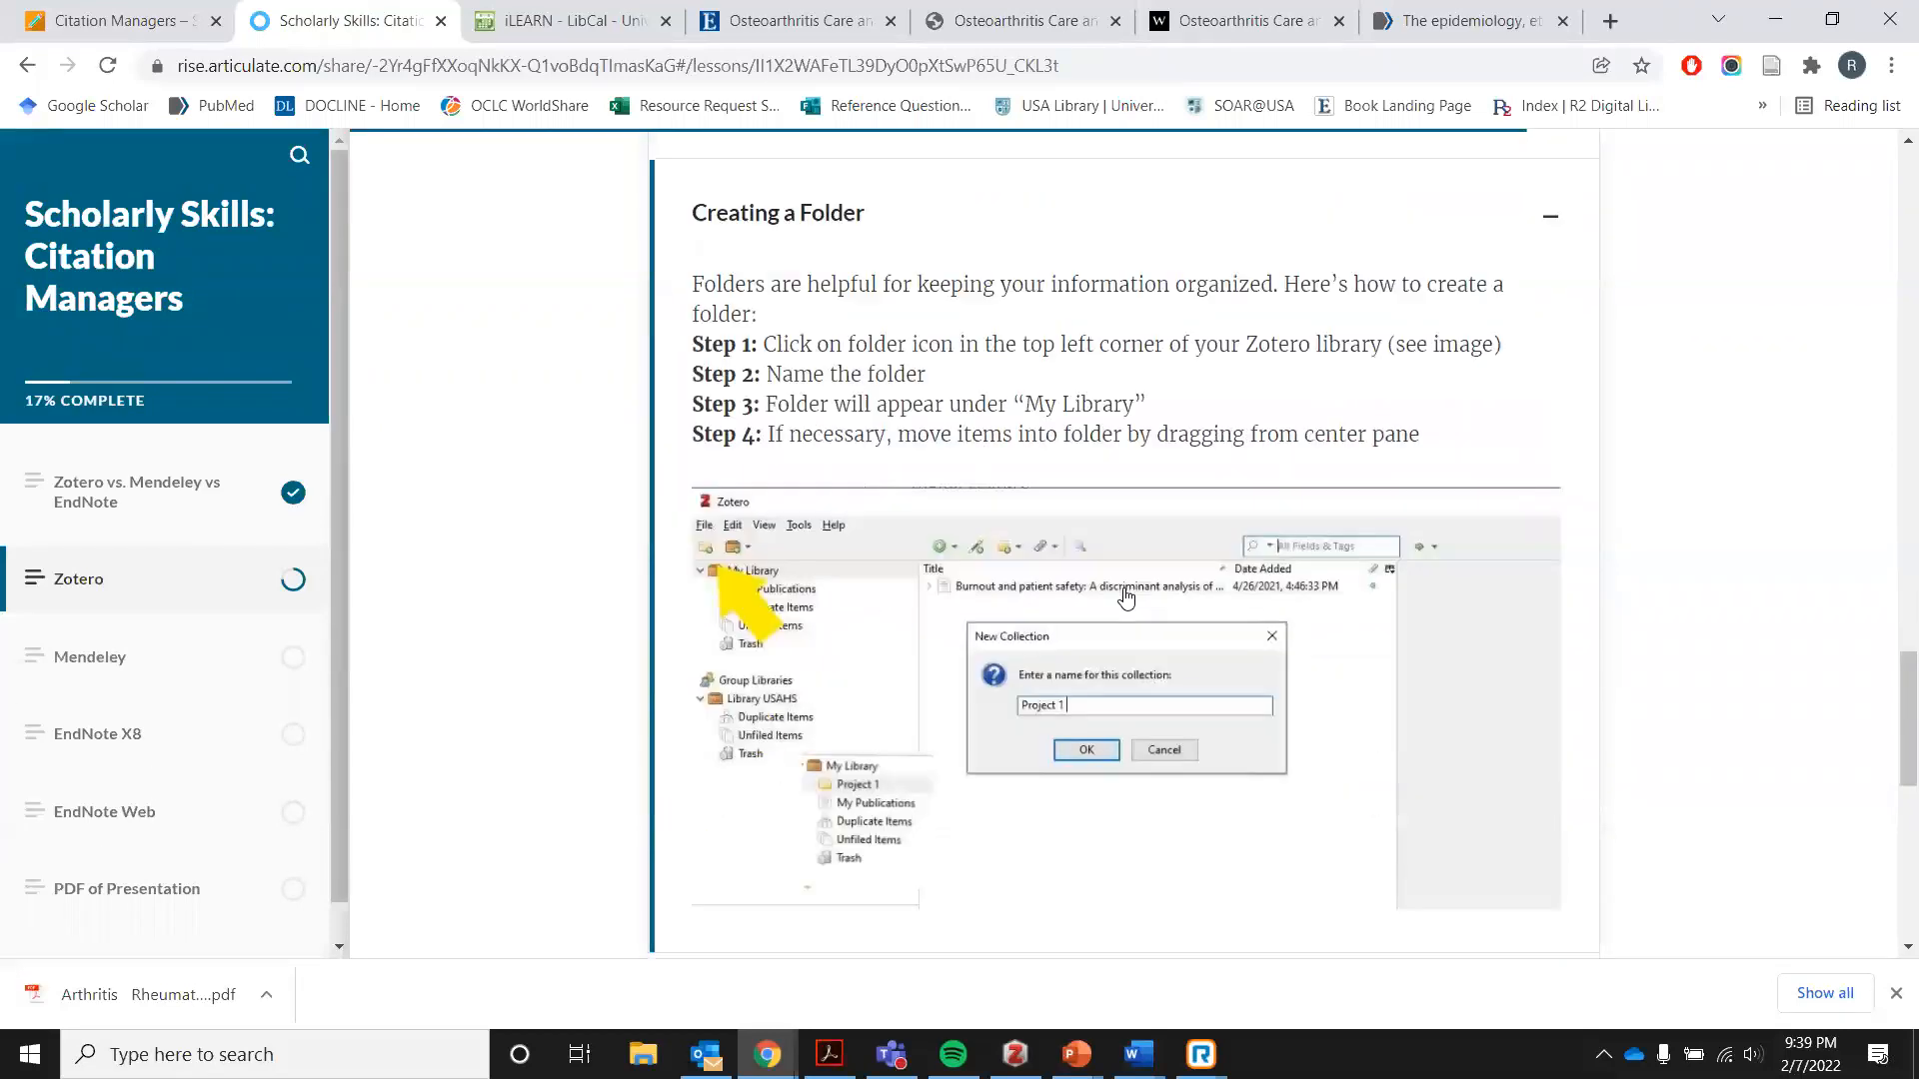
Expand the Zotero lesson's "Generating Citations" section and review its style guide instructions and the citations video below it.
scroll(1136, 592, "down", 1)
scroll(1135, 593, "down", 5)
scroll(1131, 583, "up", 1)
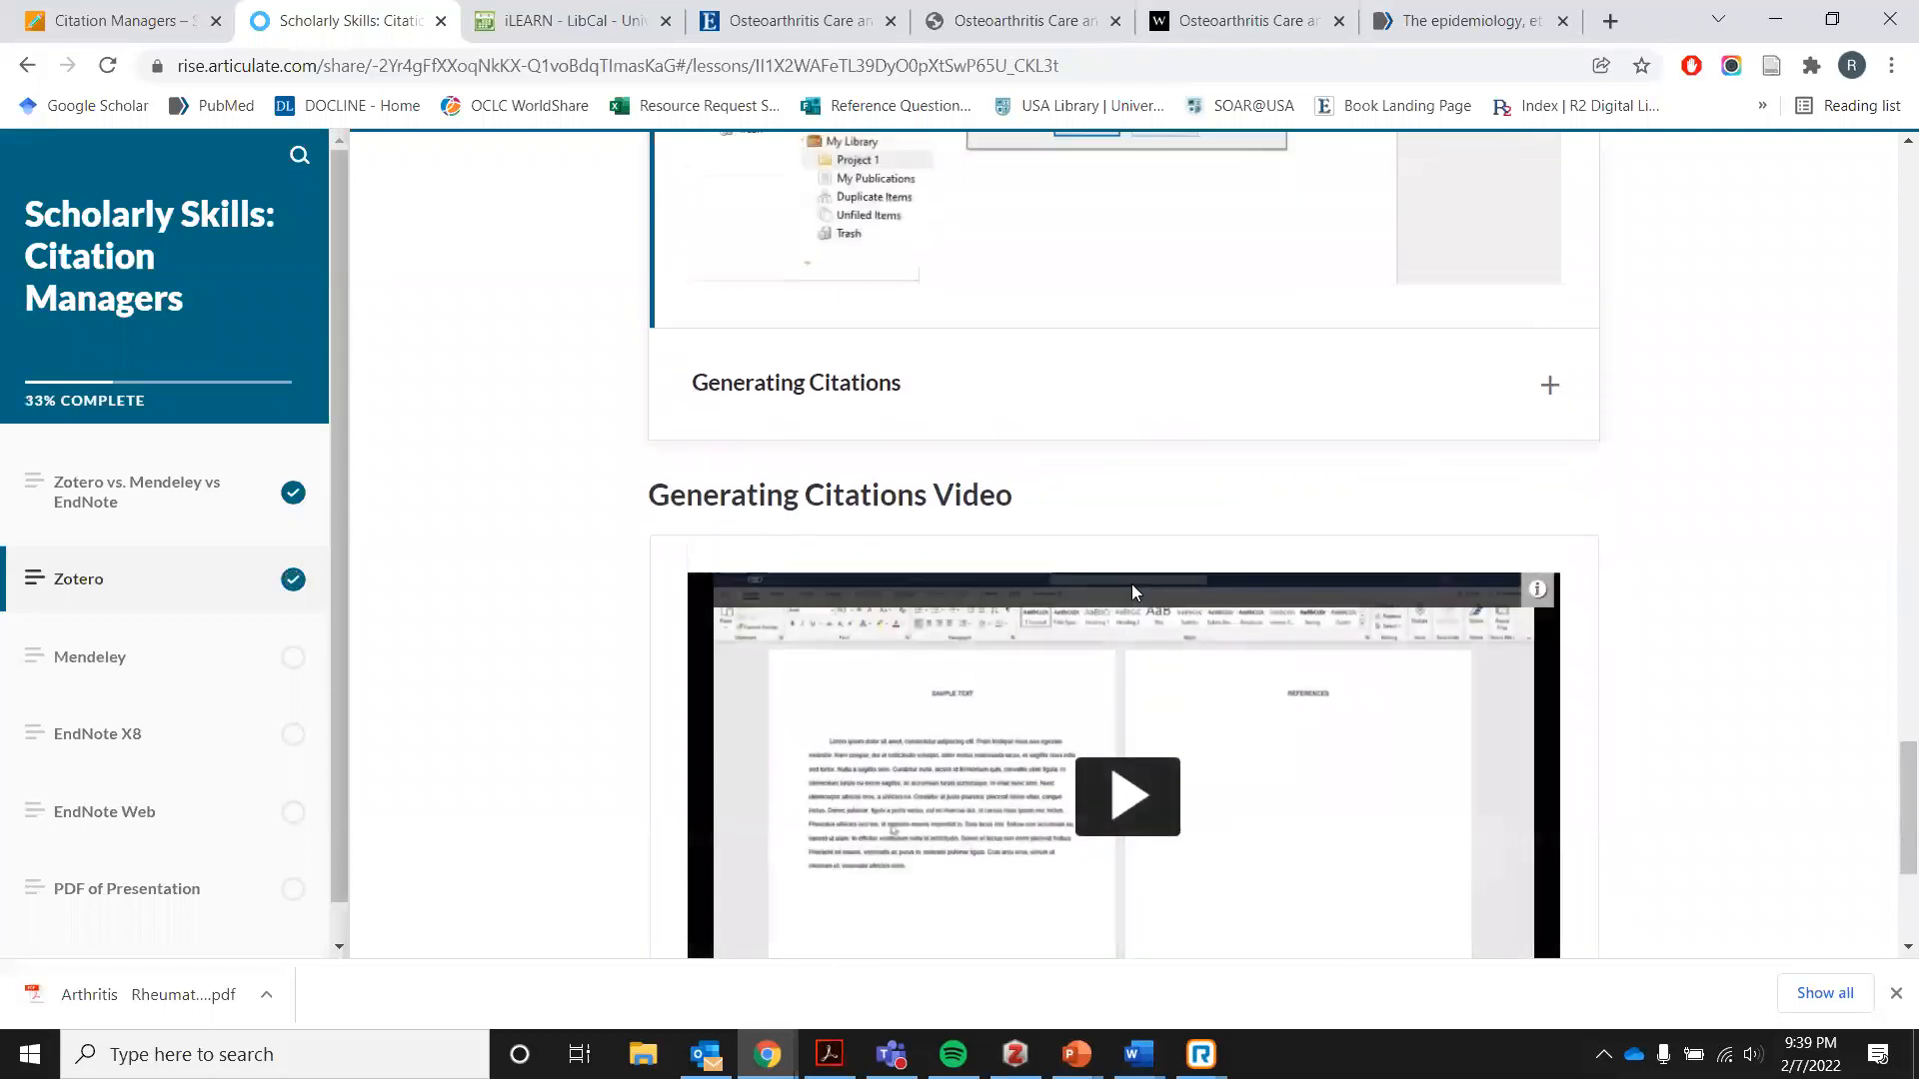
left_click(1004, 398)
scroll(1004, 397, "down", 9)
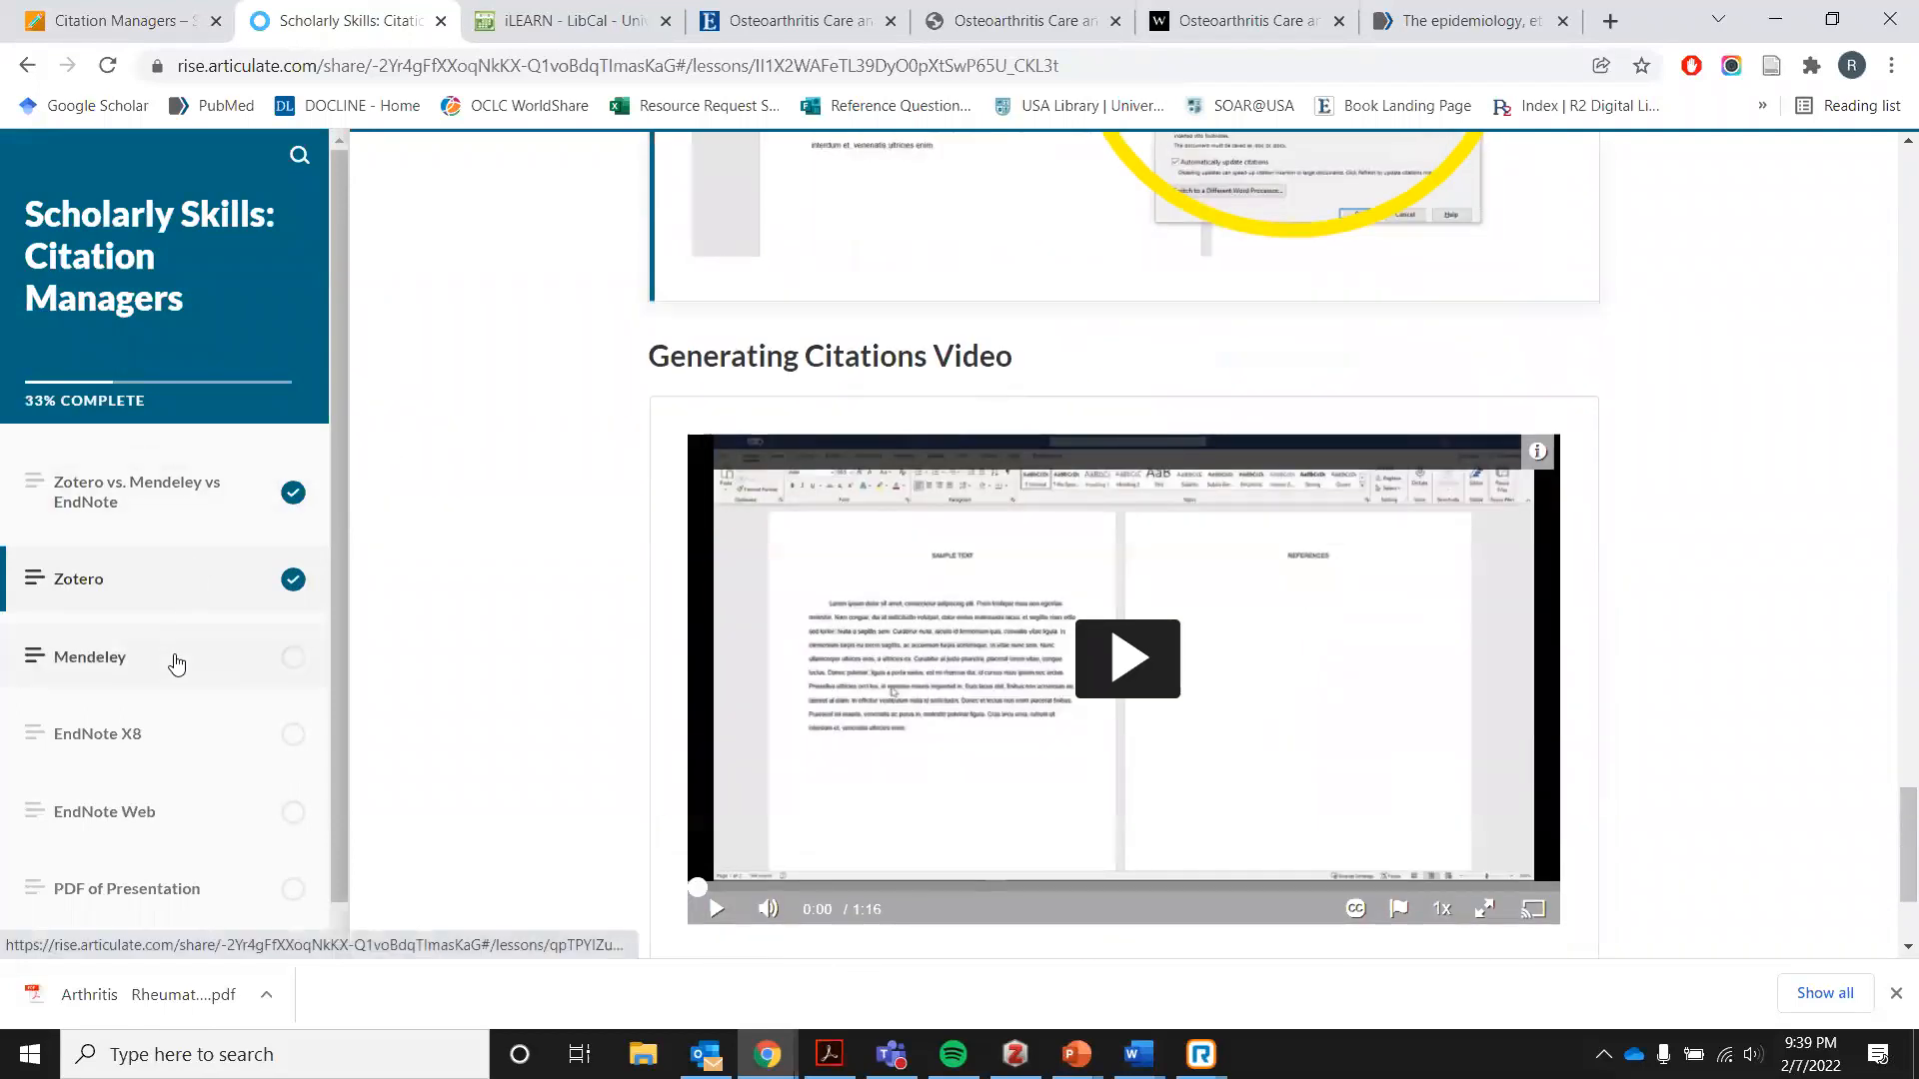
scroll(1170, 496, "up", 9)
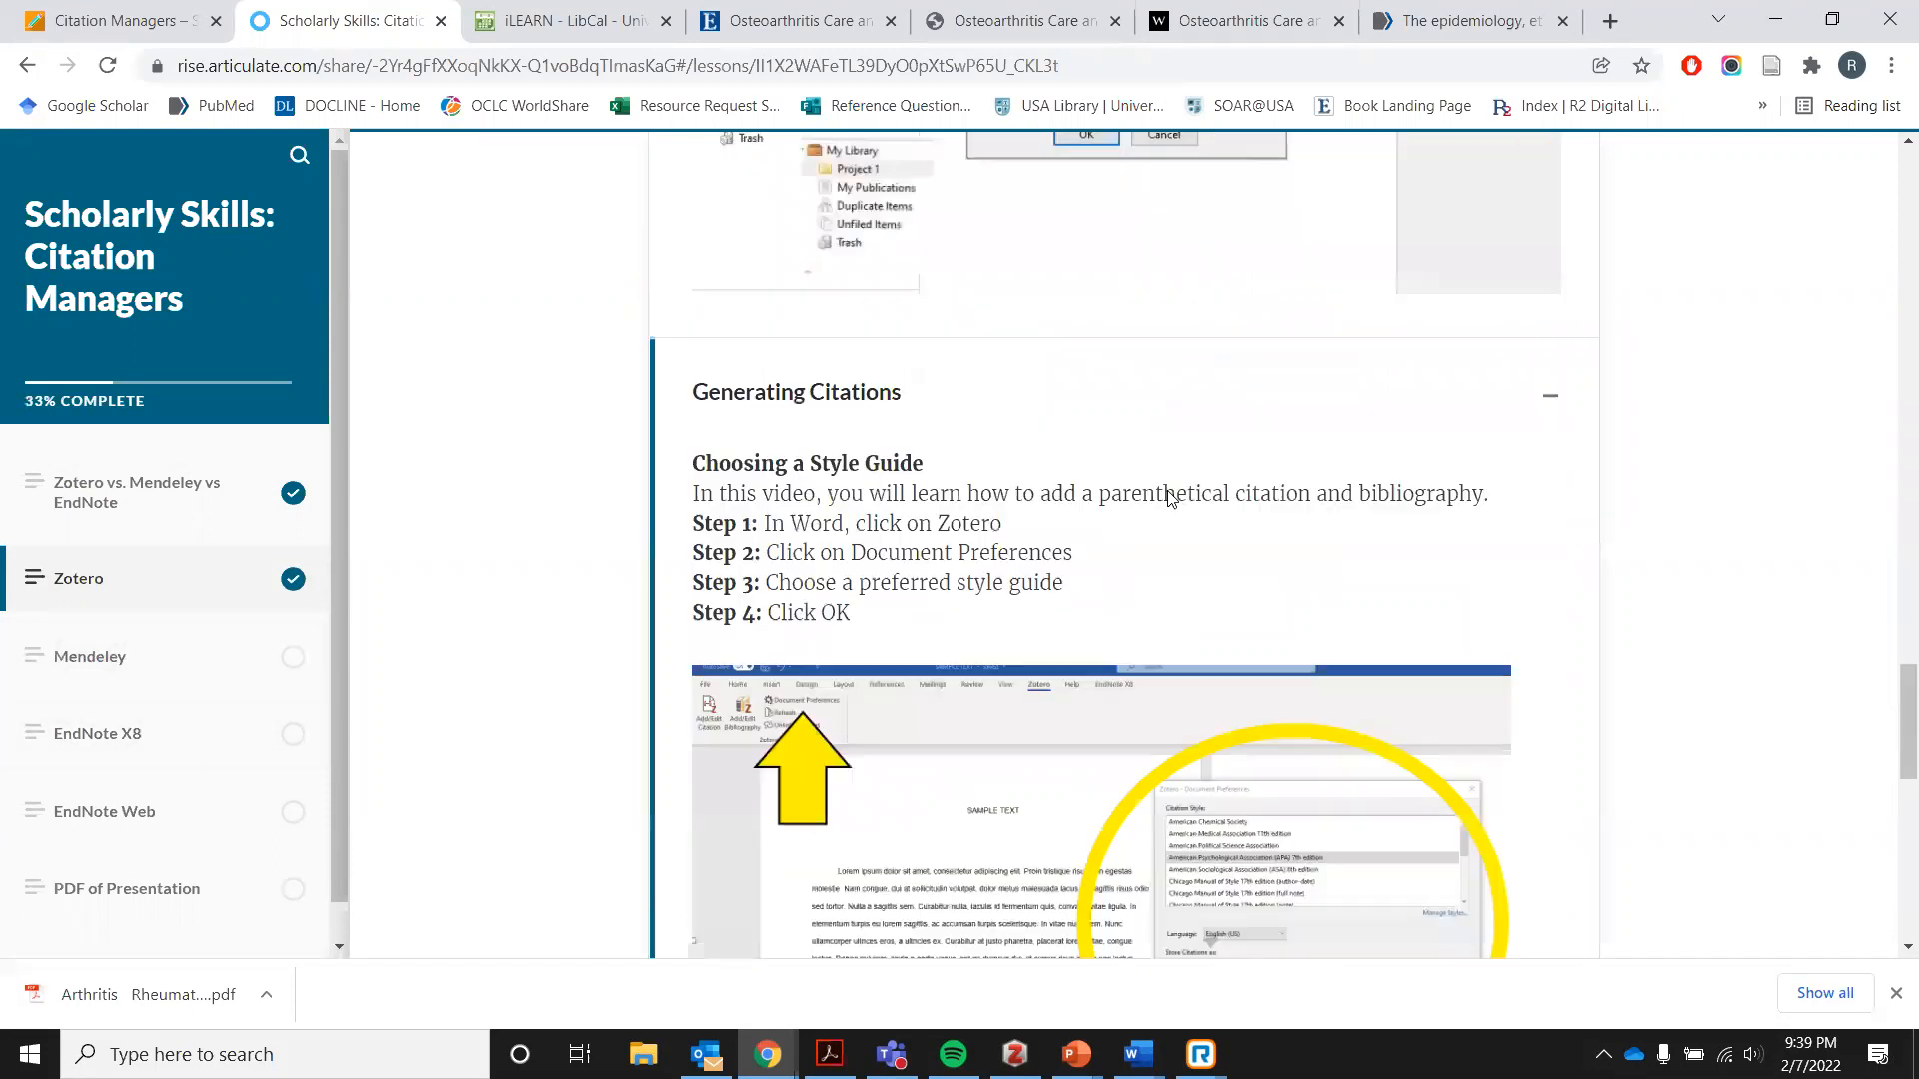
scroll(1171, 497, "up", 4)
Close the Citation Manager Presentation and open the Citation Managers guide from the USA Library's A to Z research guides.
left_click(25, 70)
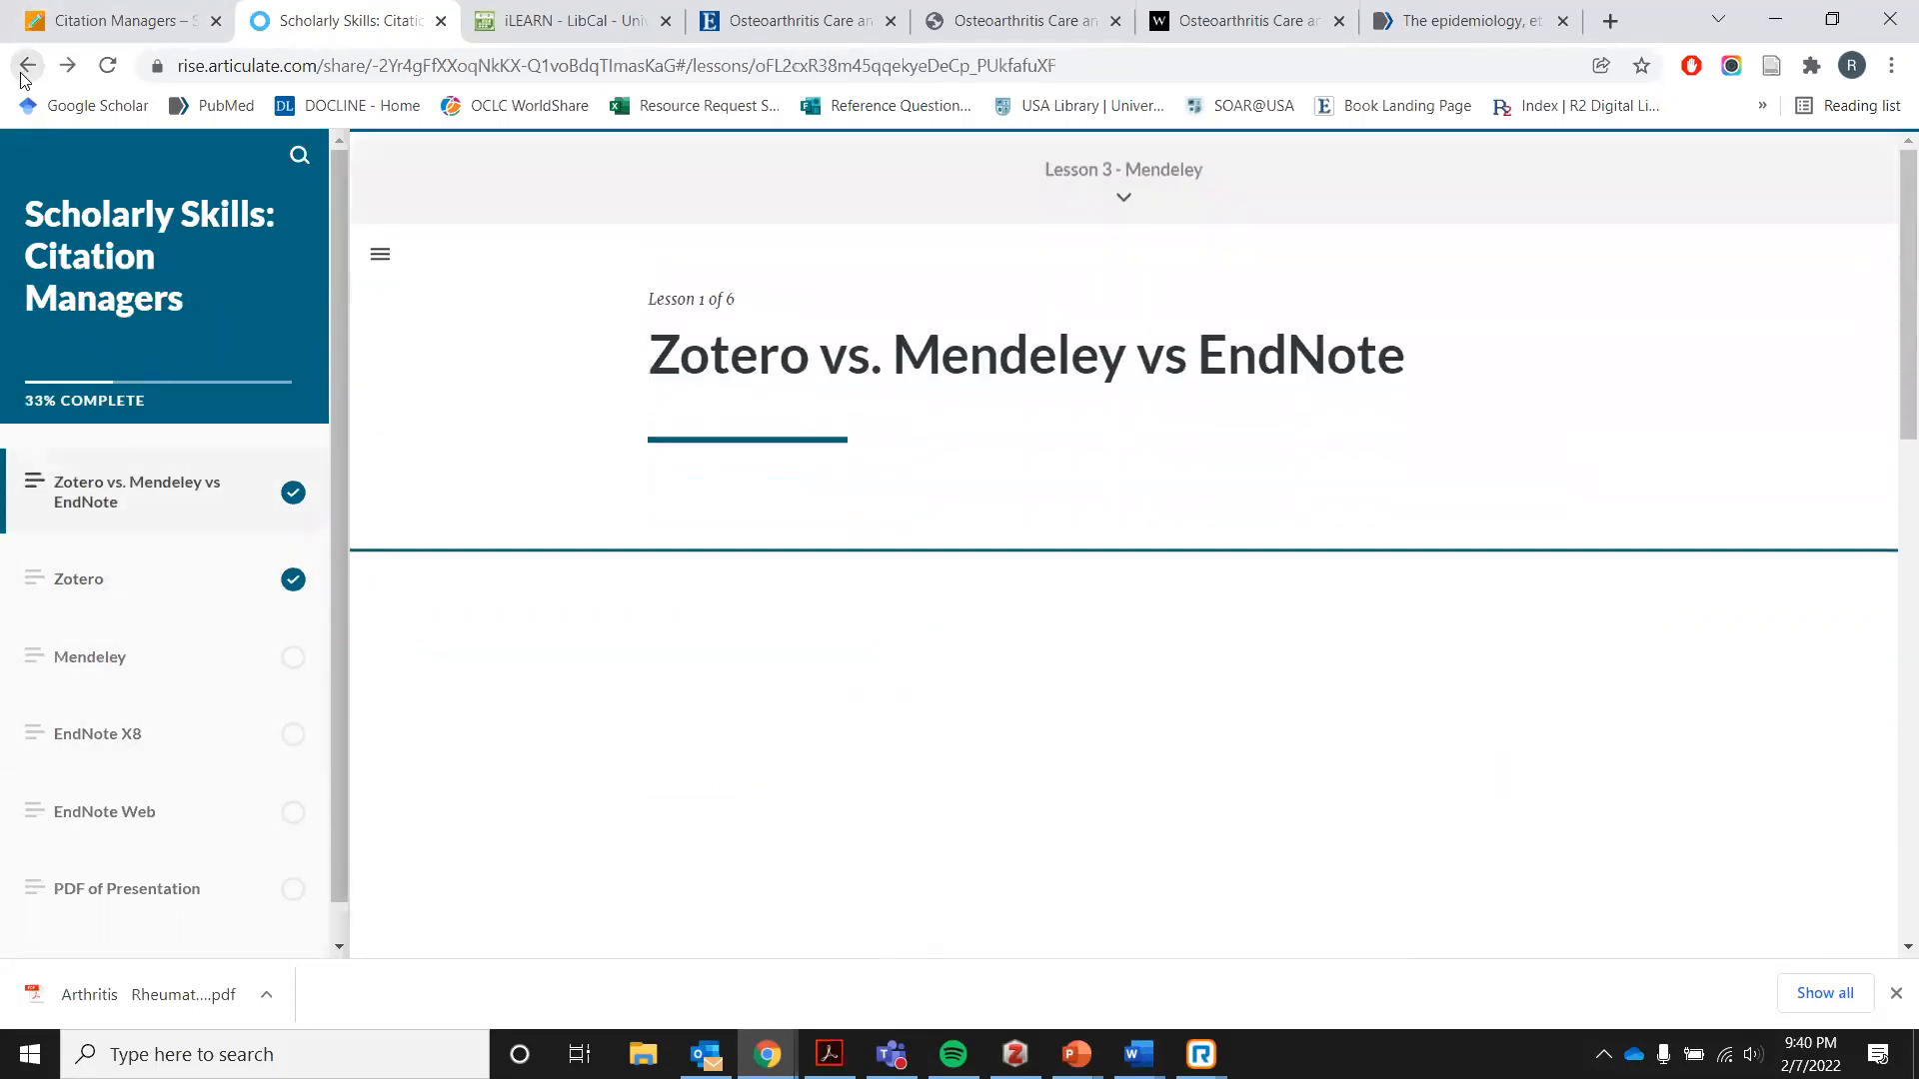
left_click(440, 20)
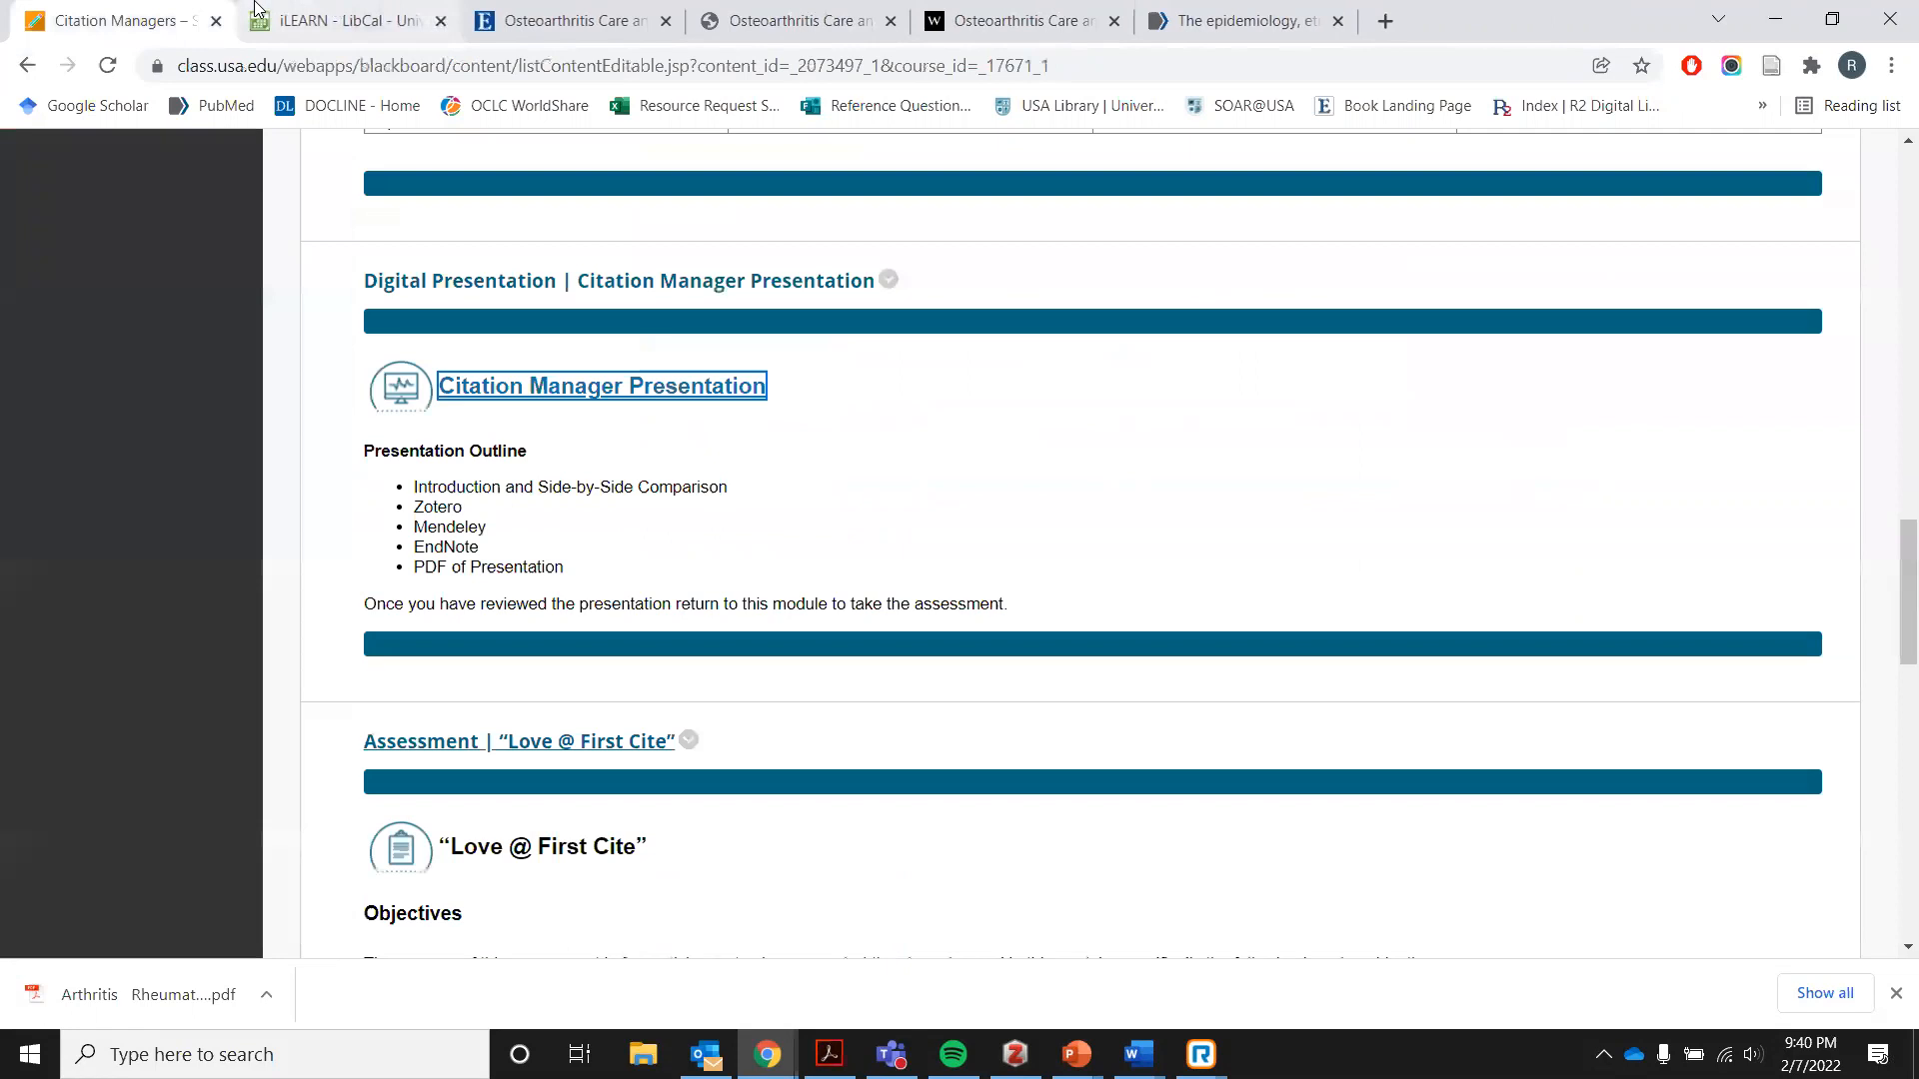
left_click(1069, 104)
mouse_move(1365, 296)
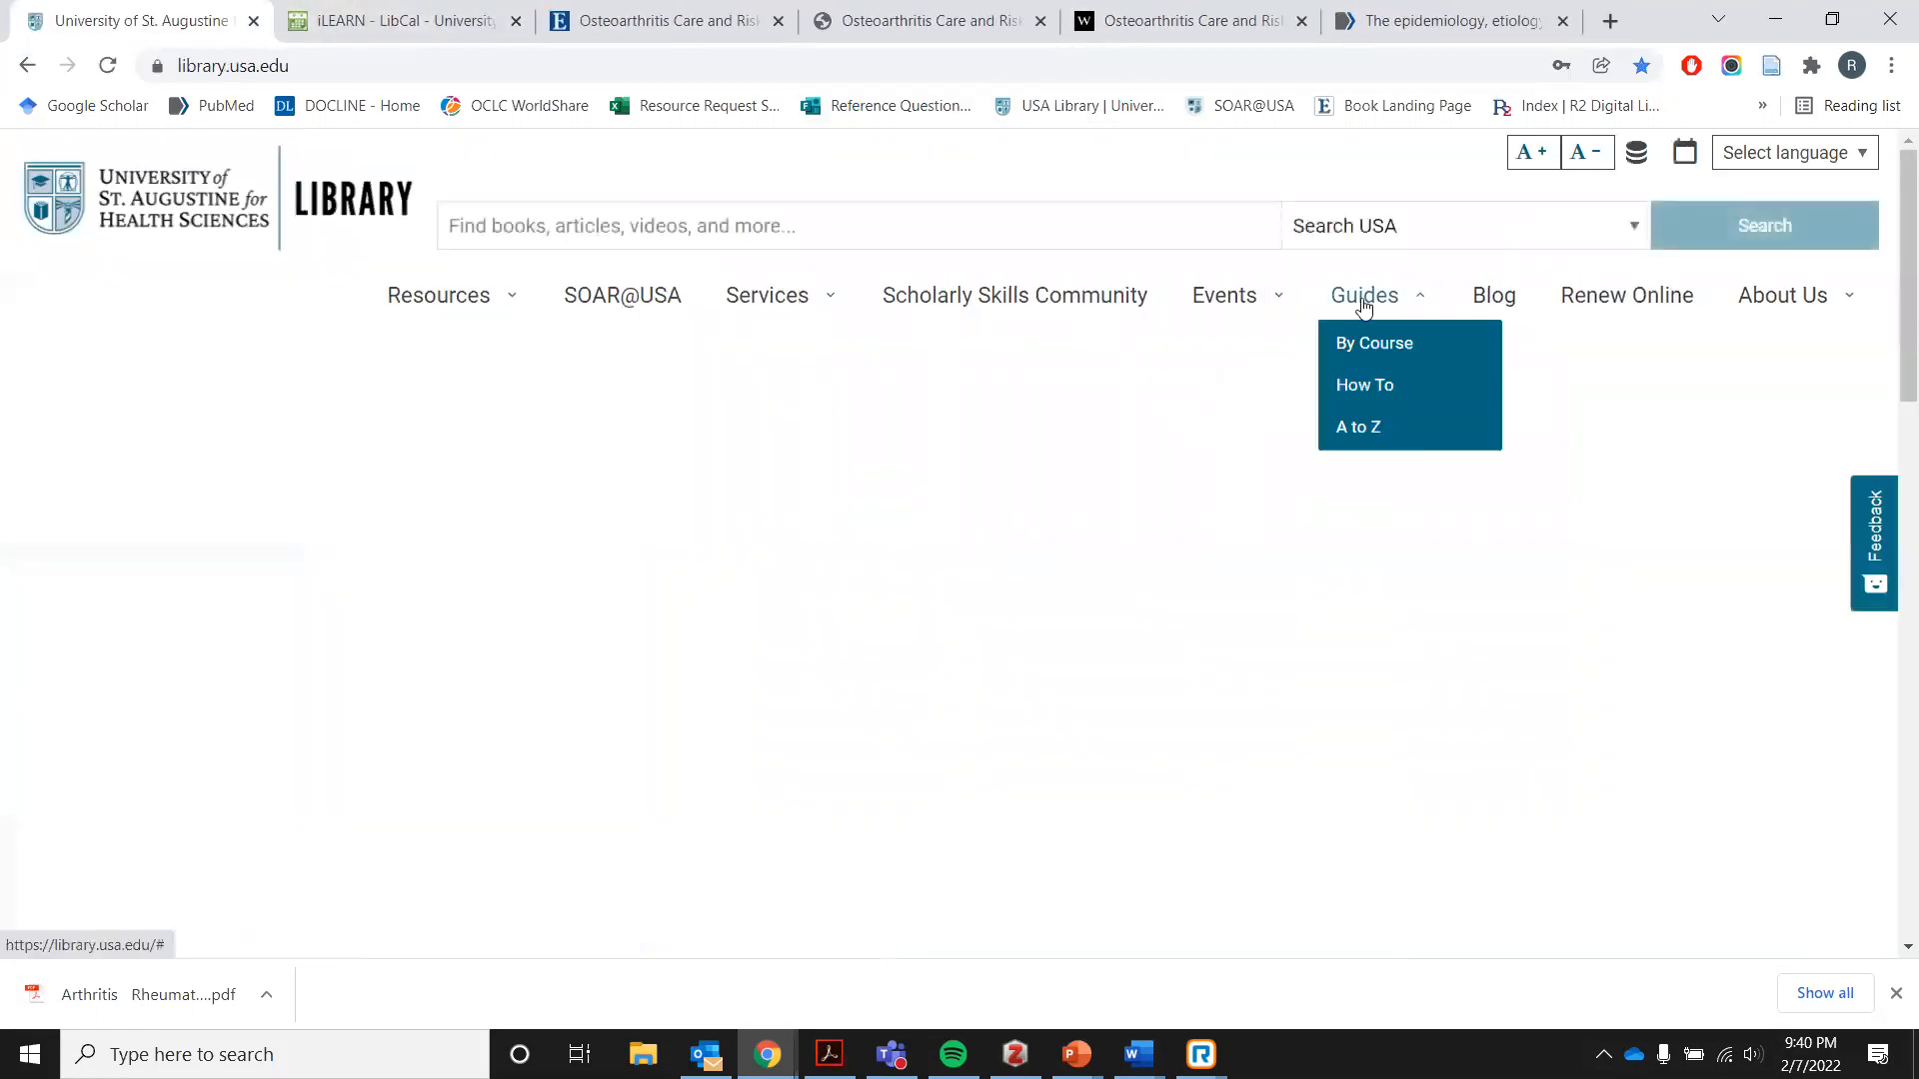
left_click(1366, 426)
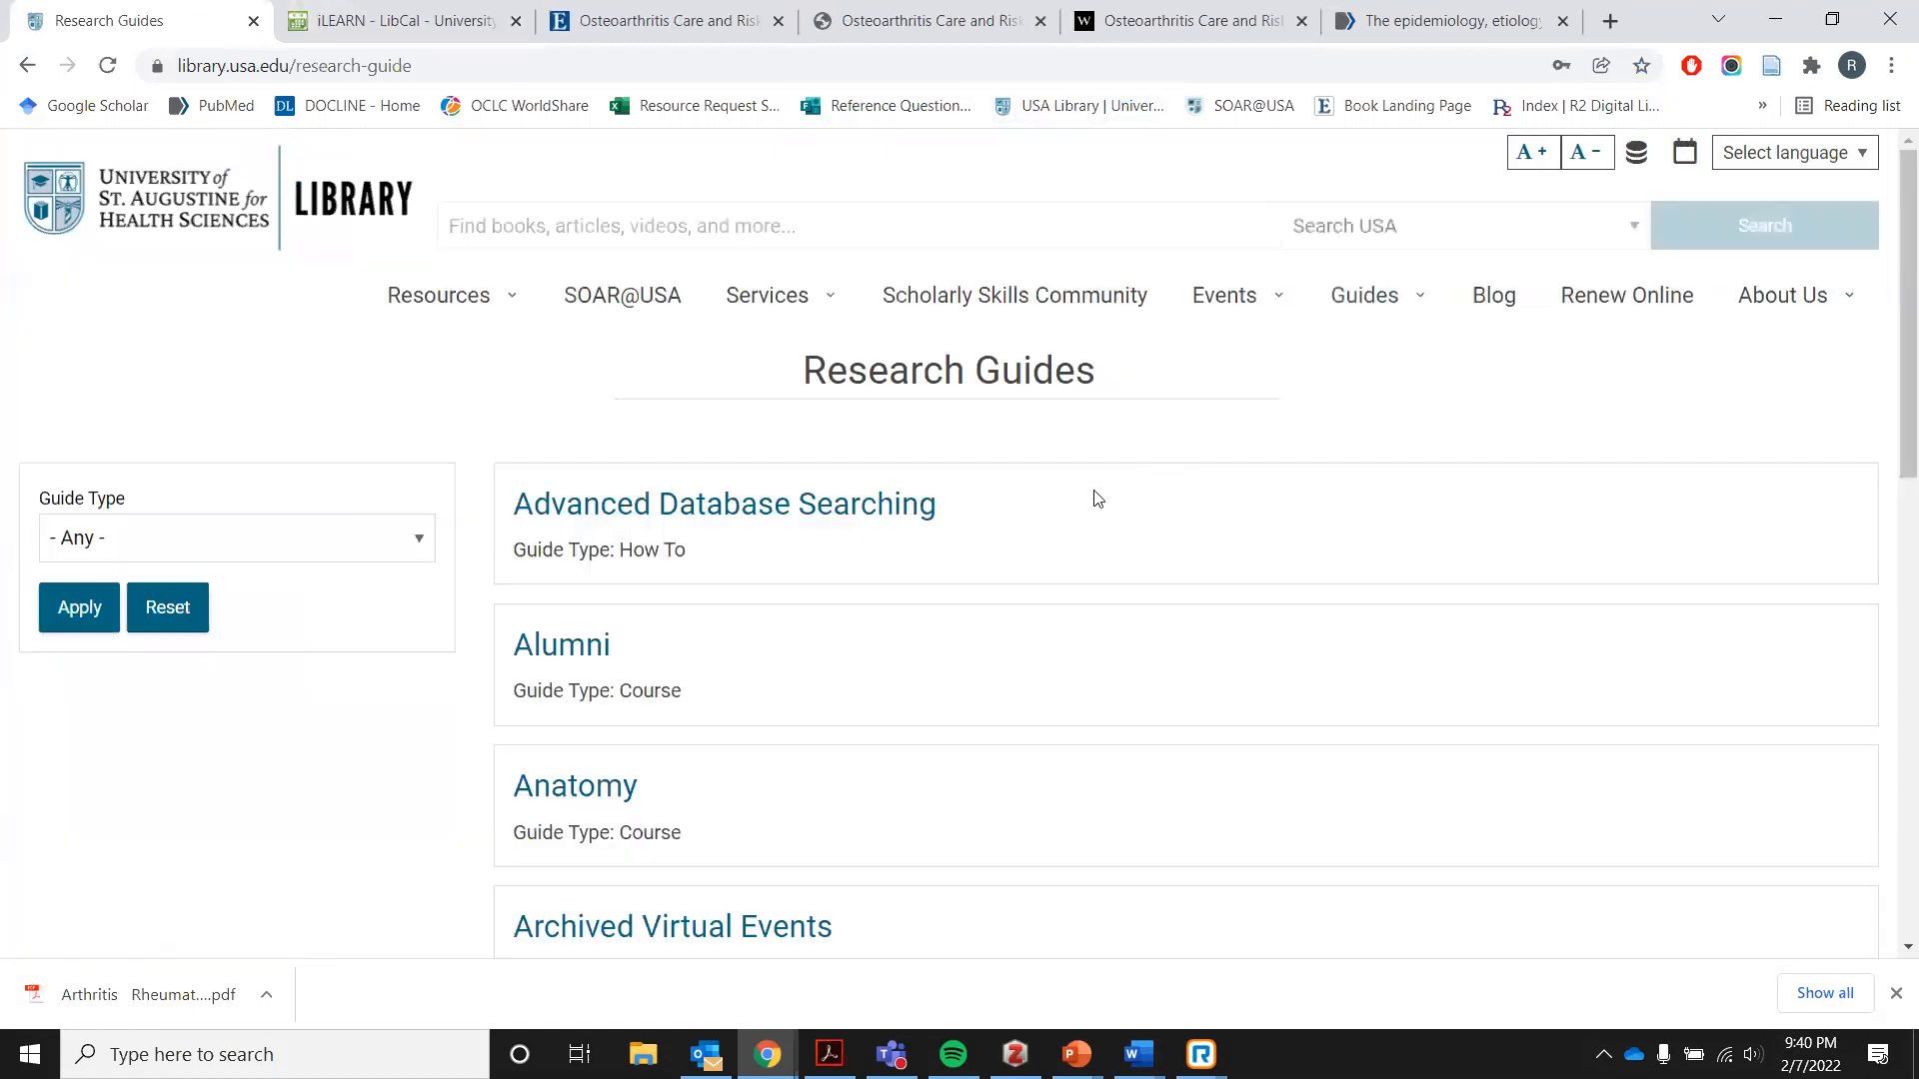
scroll(1092, 497, "down", 5)
left_click(622, 442)
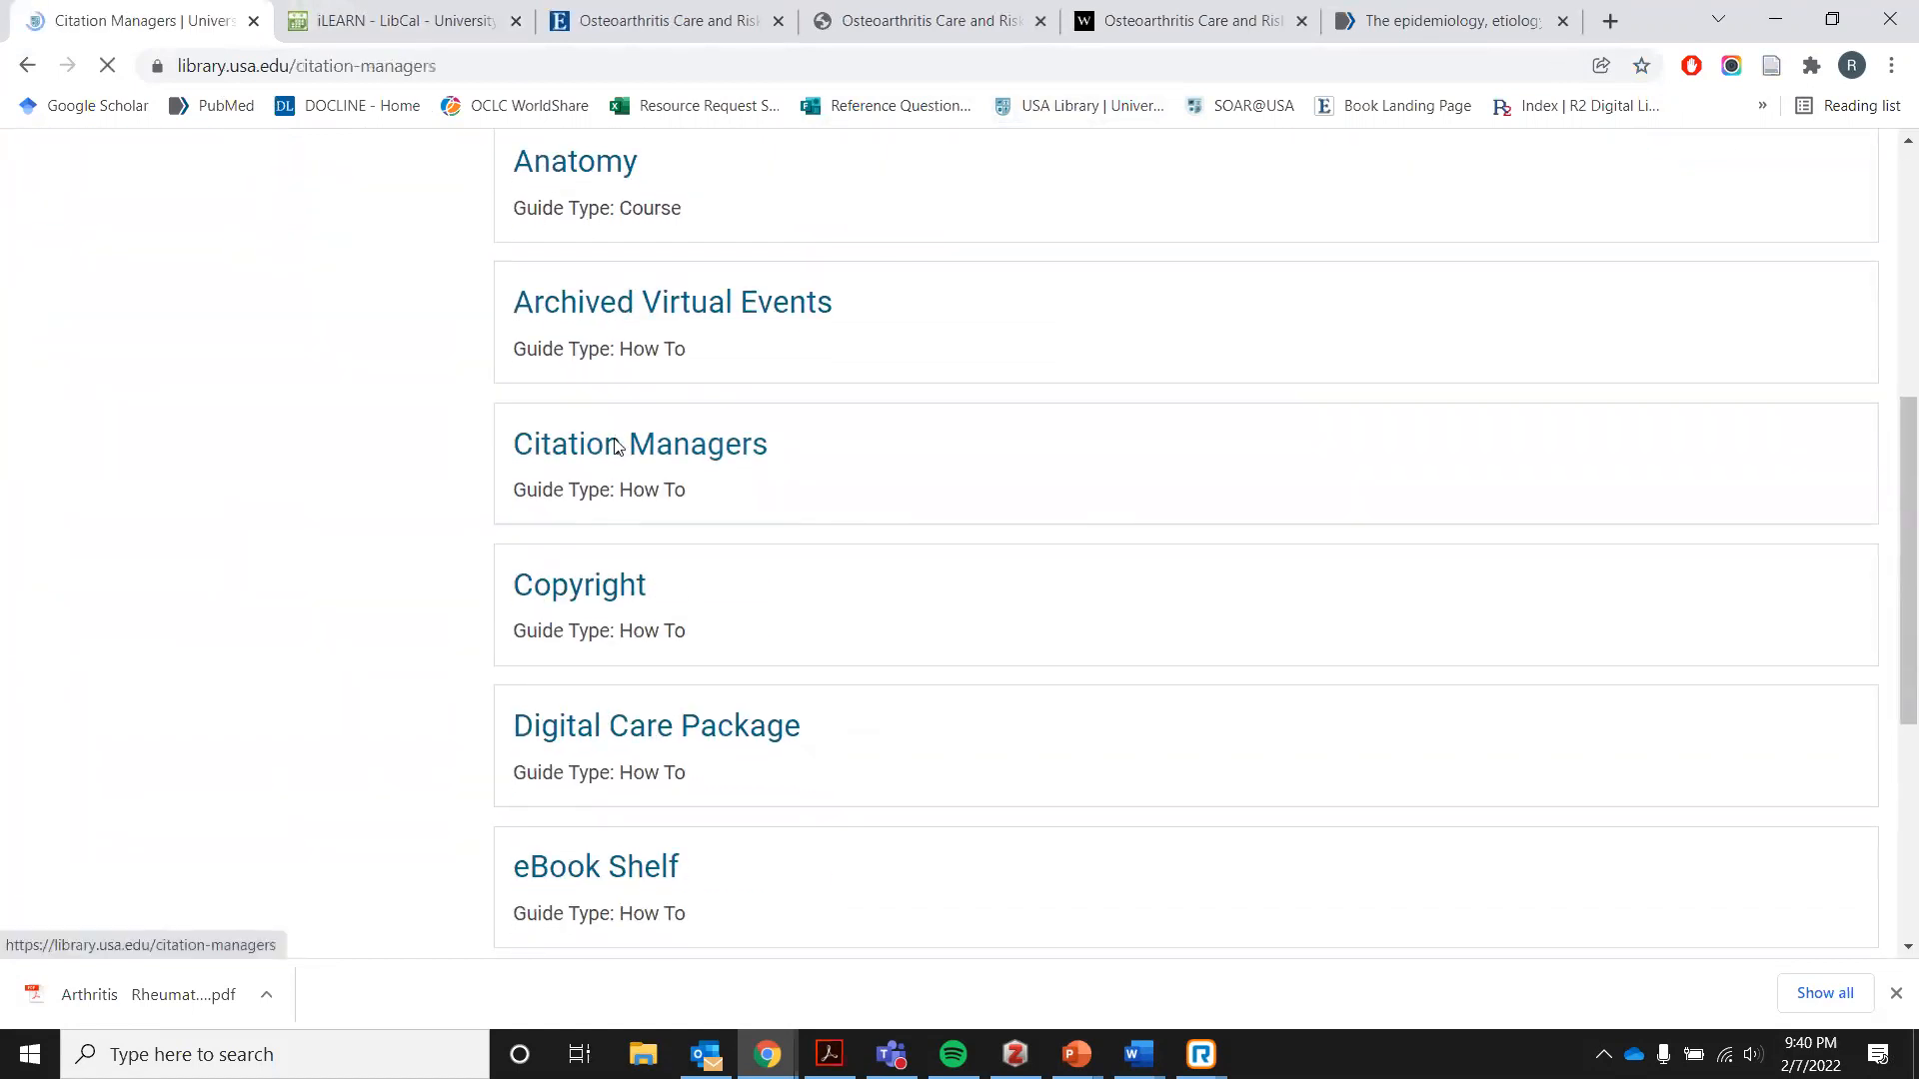
Copy the web address of the Citation Managers guide, library.usa.edu/citation-managers.
left_click(466, 64)
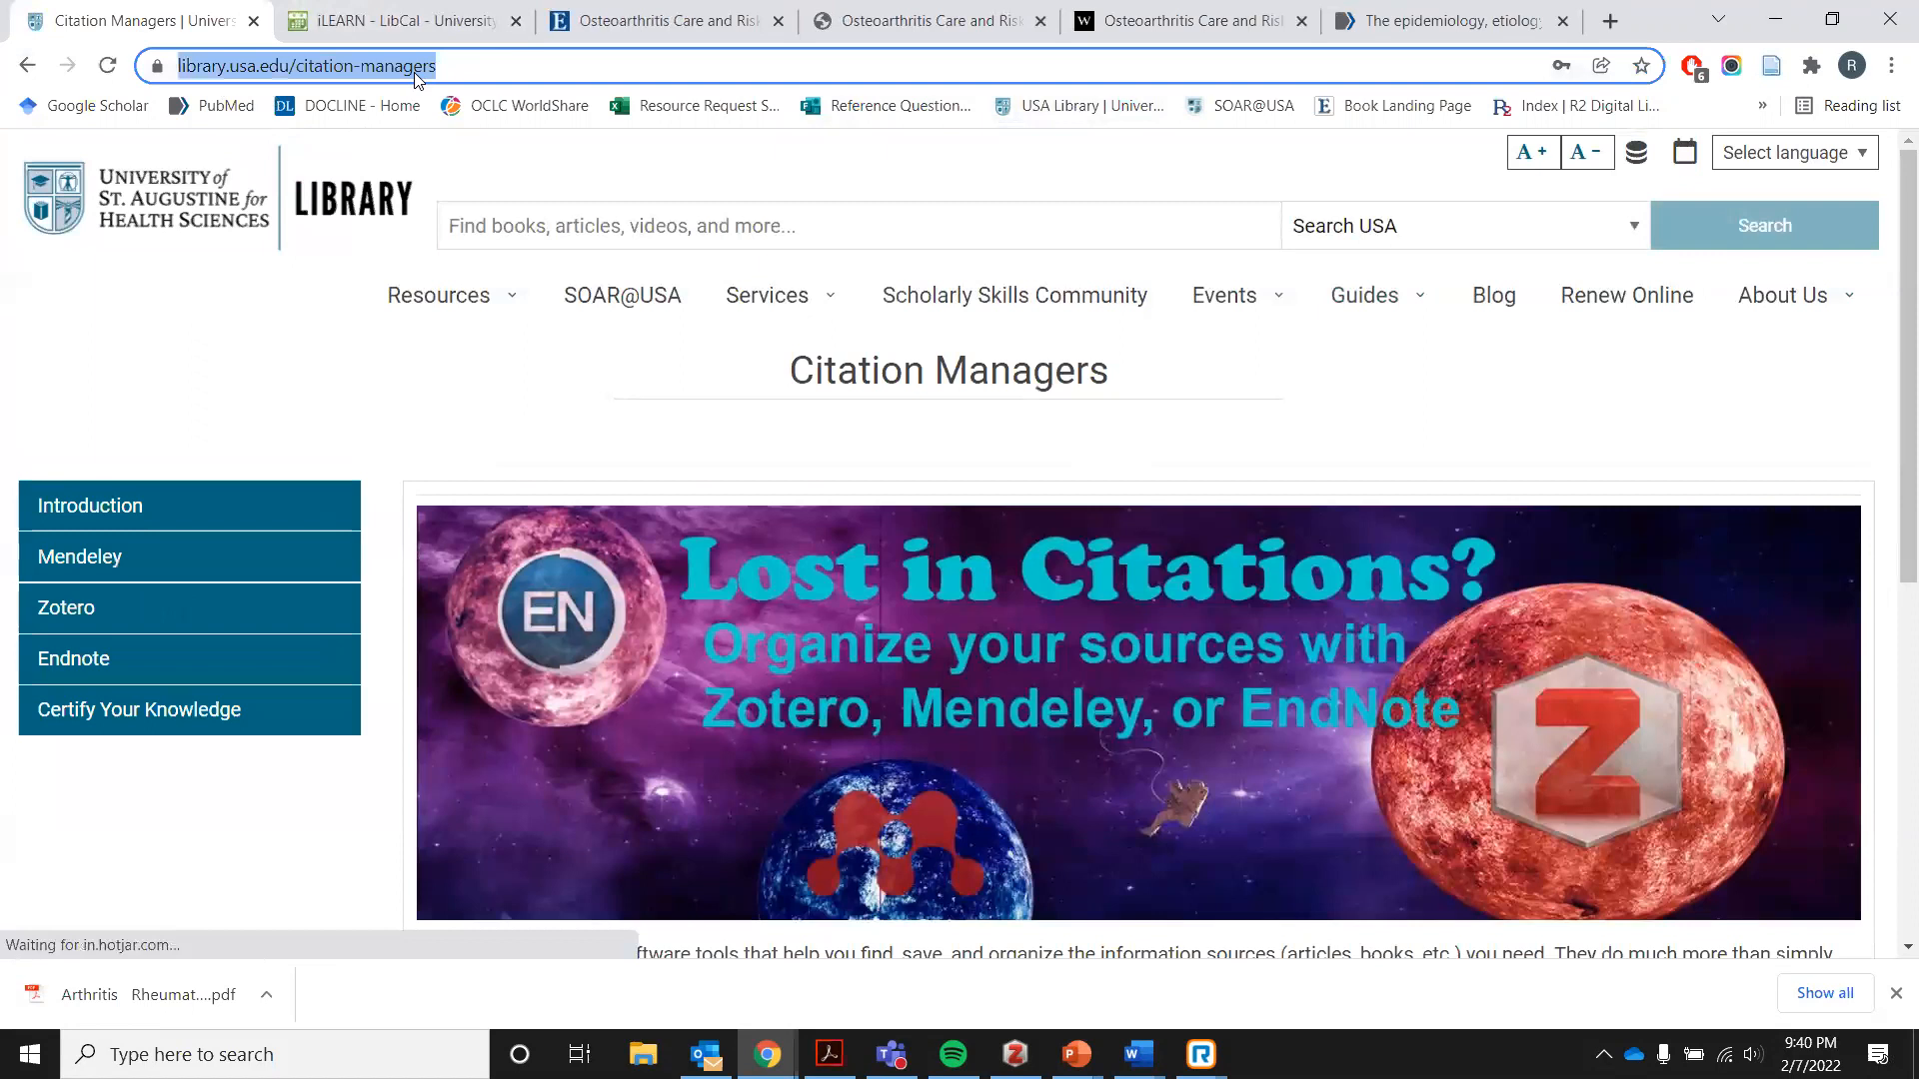
right_click(417, 76)
left_click(482, 205)
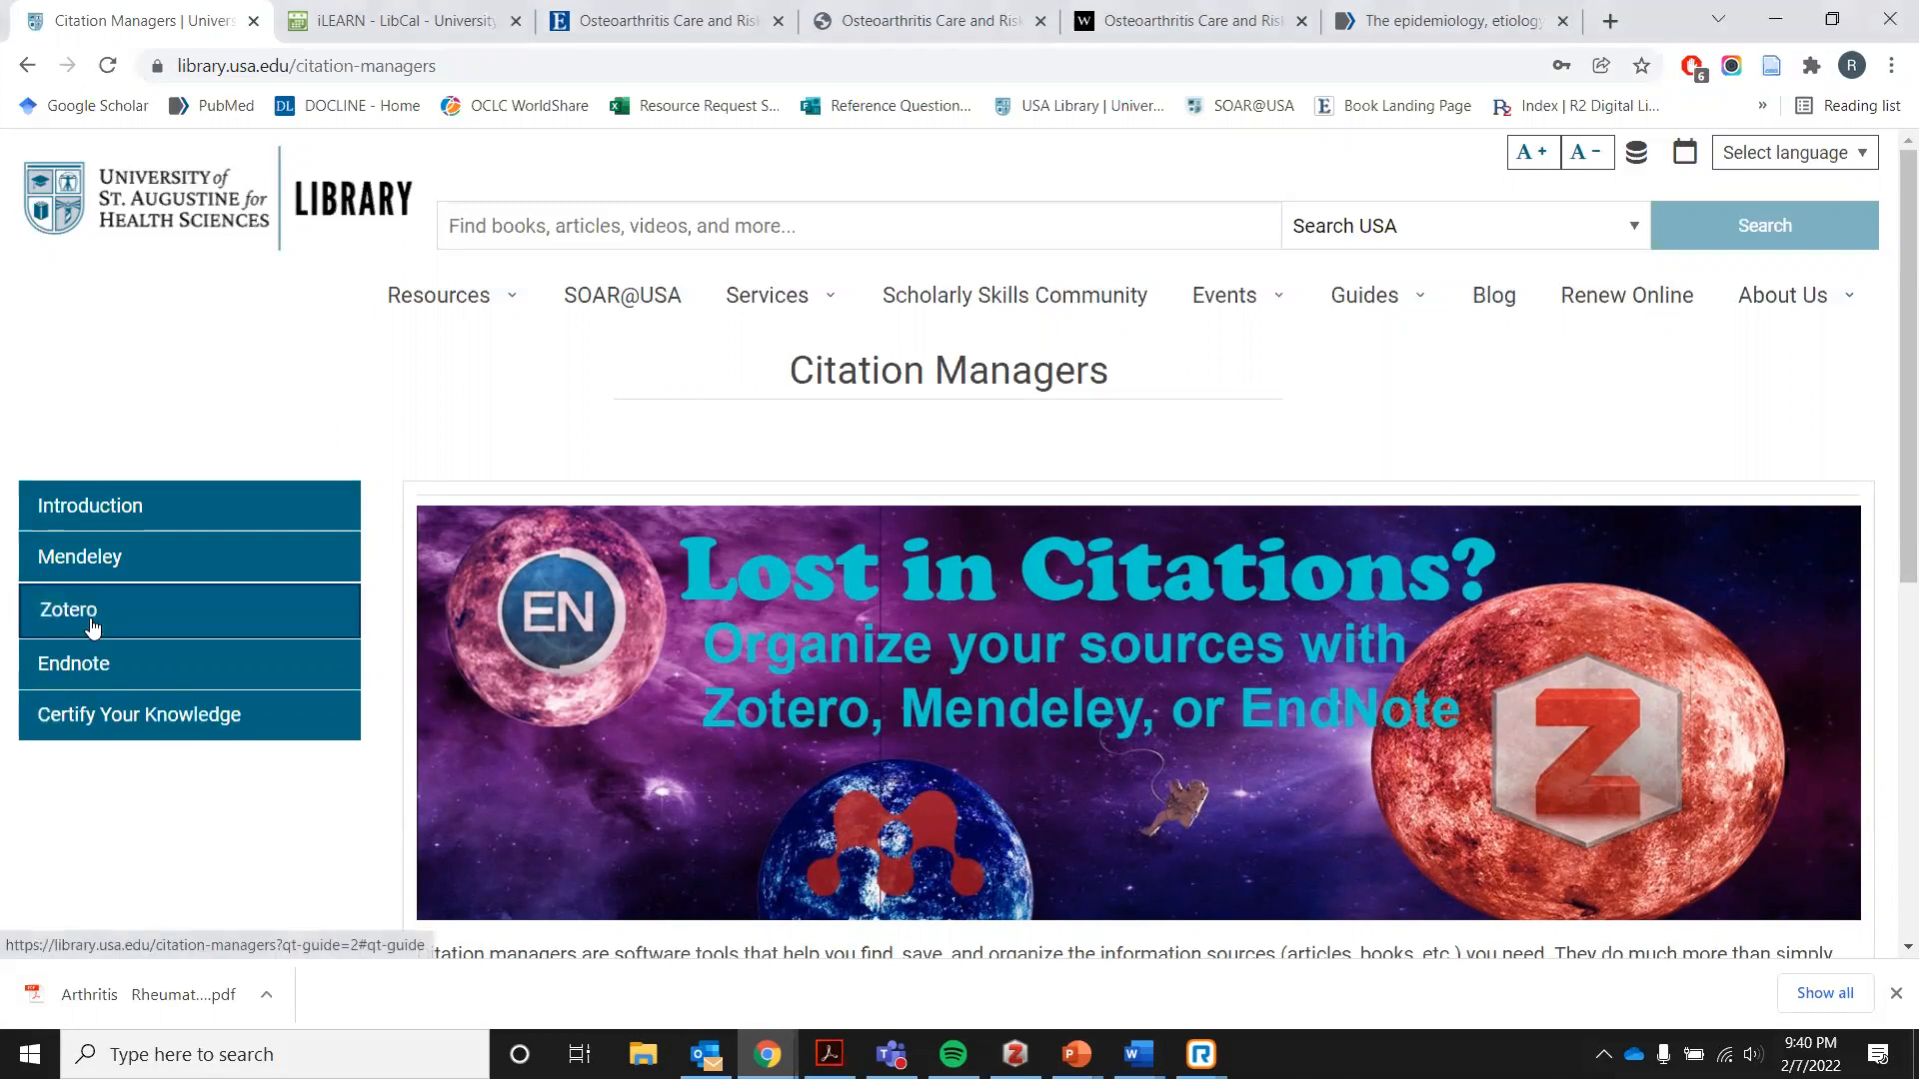
Open the guide's Zotero section and review its additional resources, introduction tutorial and Zotero details table.
left_click(64, 607)
scroll(978, 348, "down", 3)
scroll(975, 350, "down", 1)
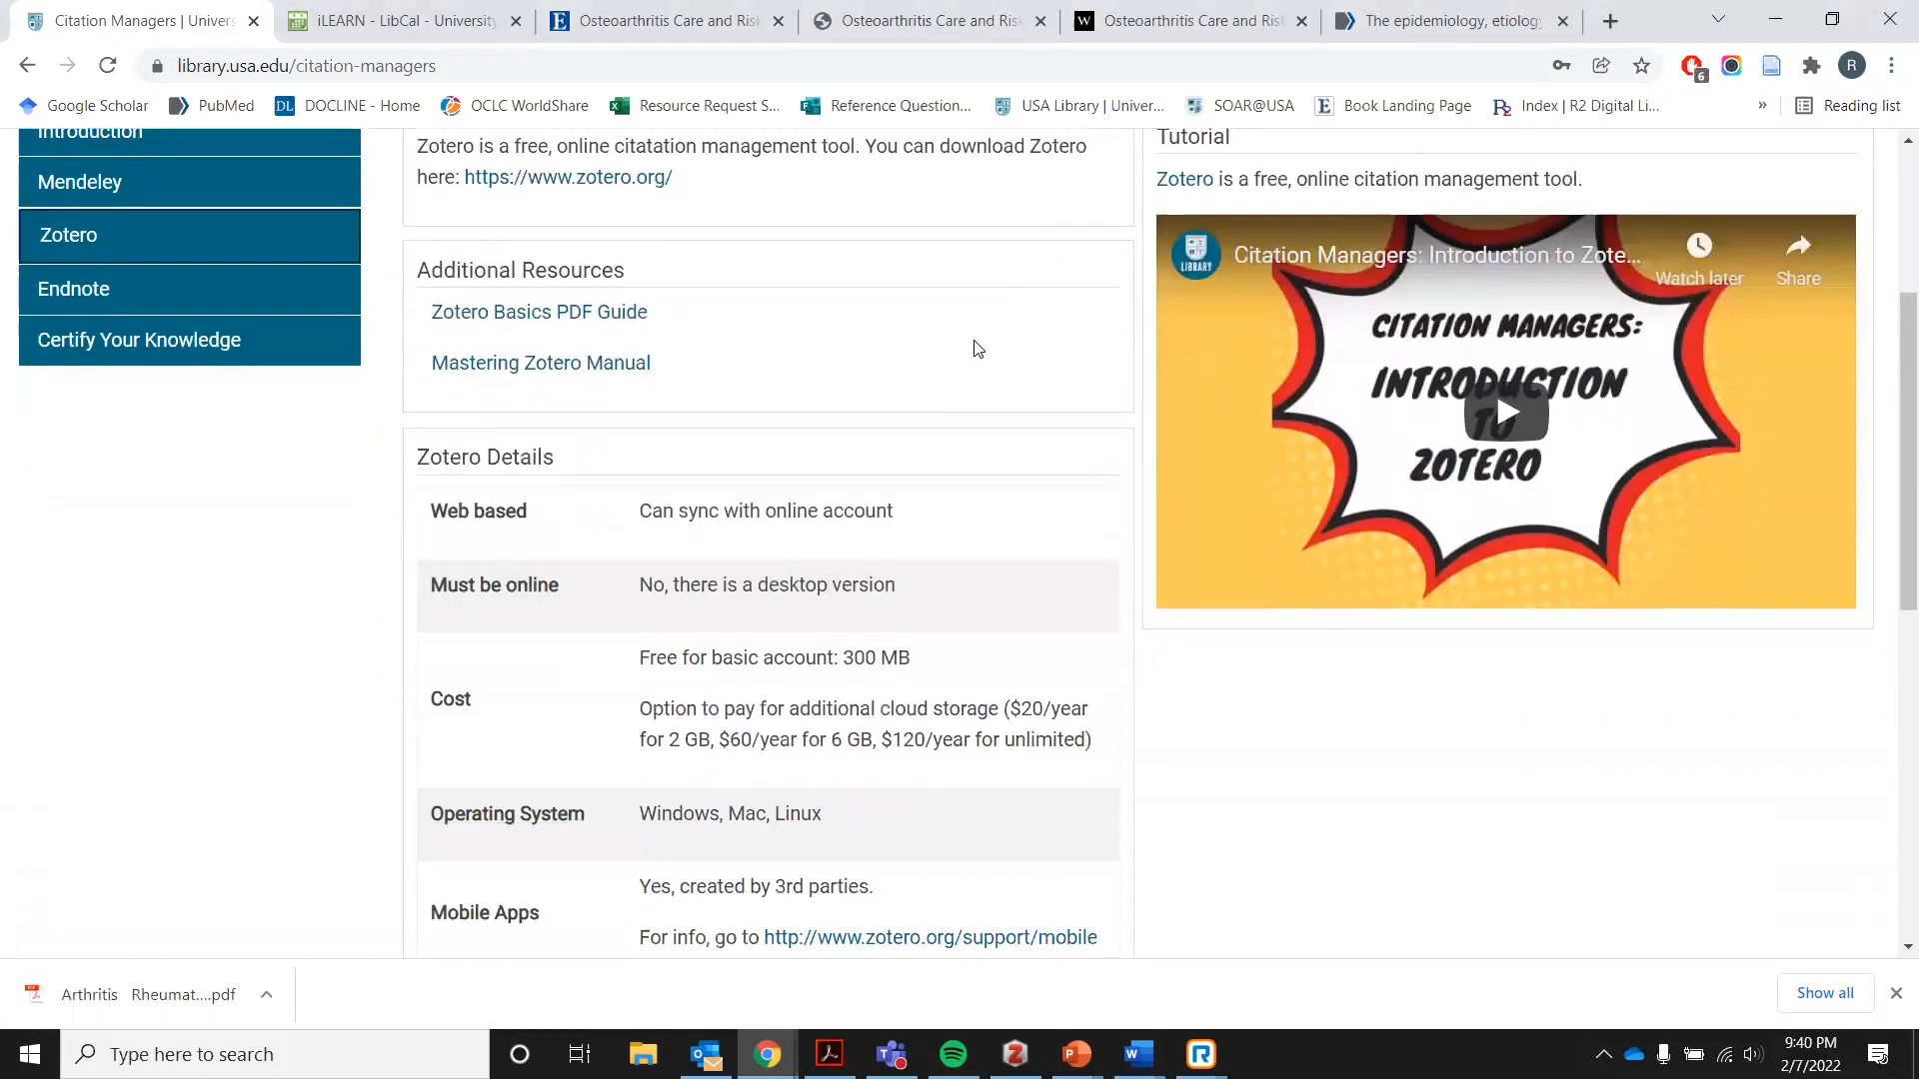
scroll(975, 350, "up", 1)
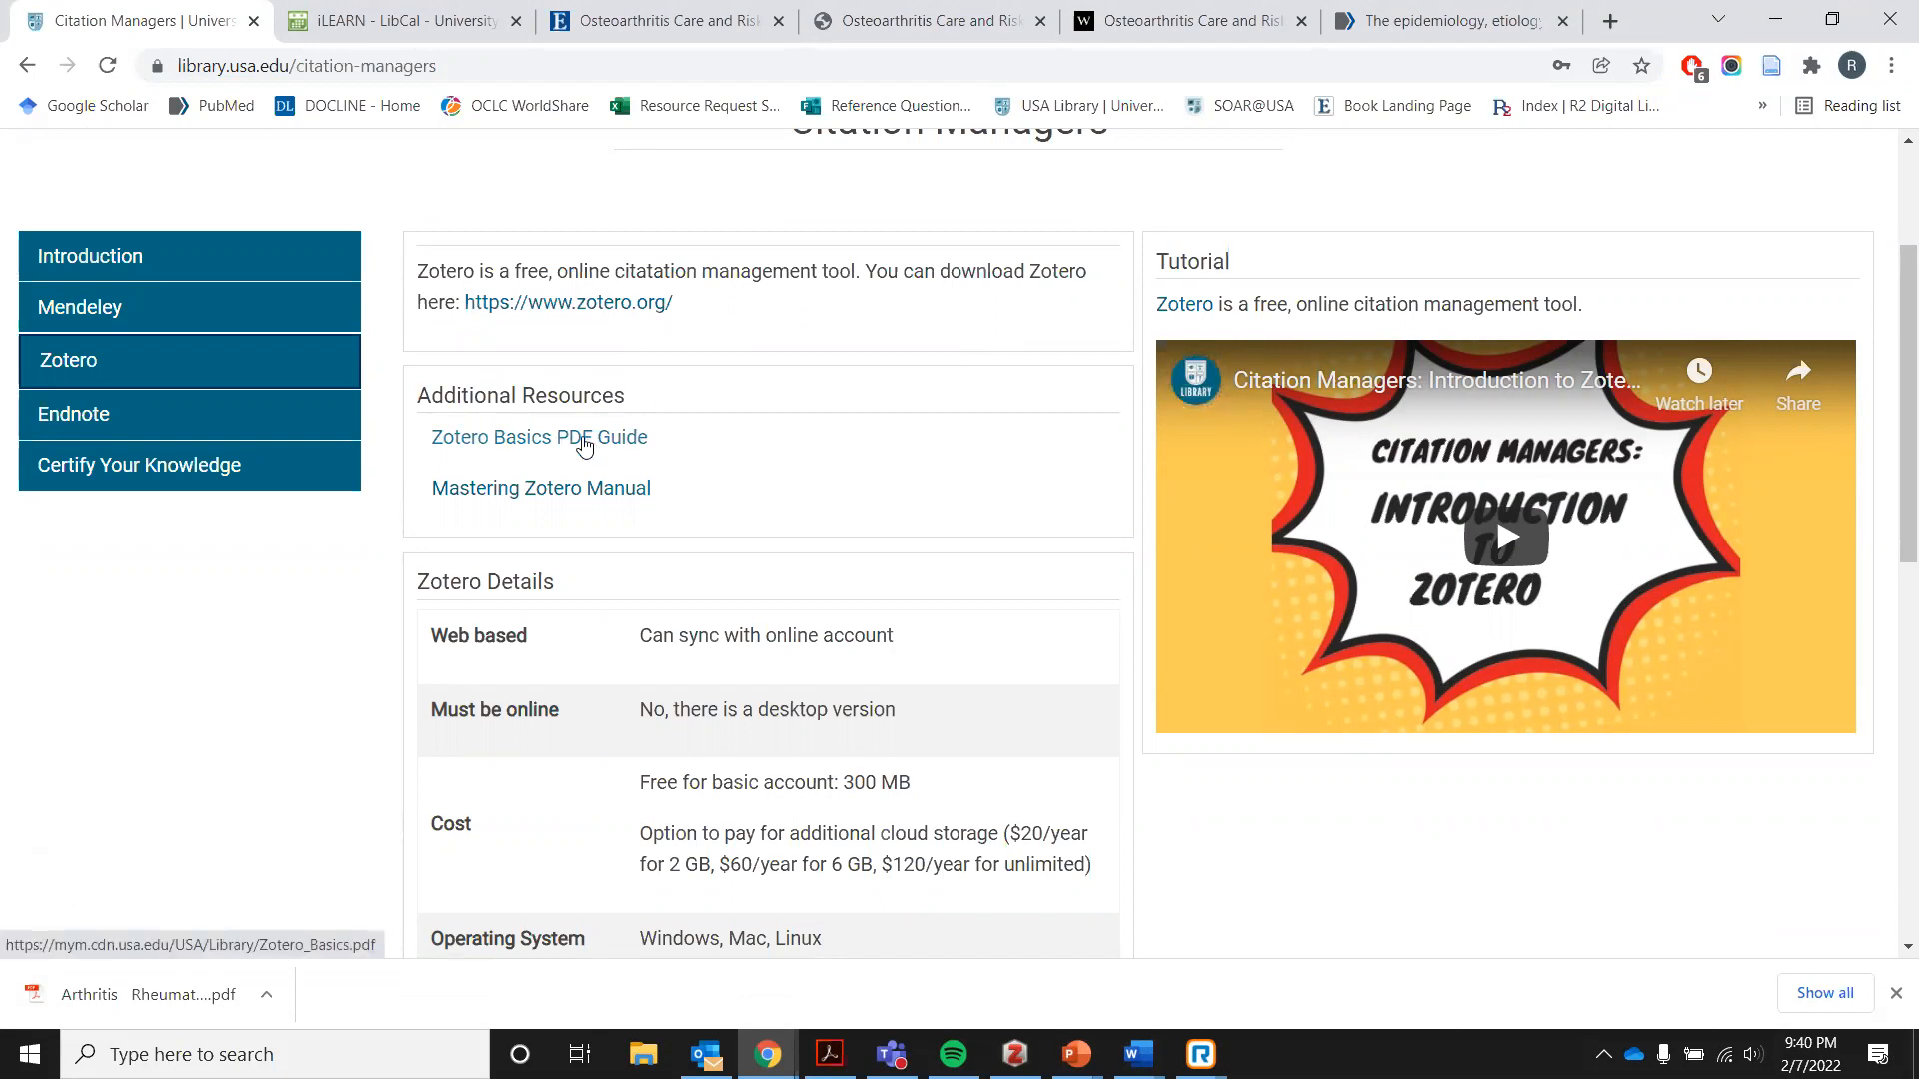
scroll(711, 475, "down", 3)
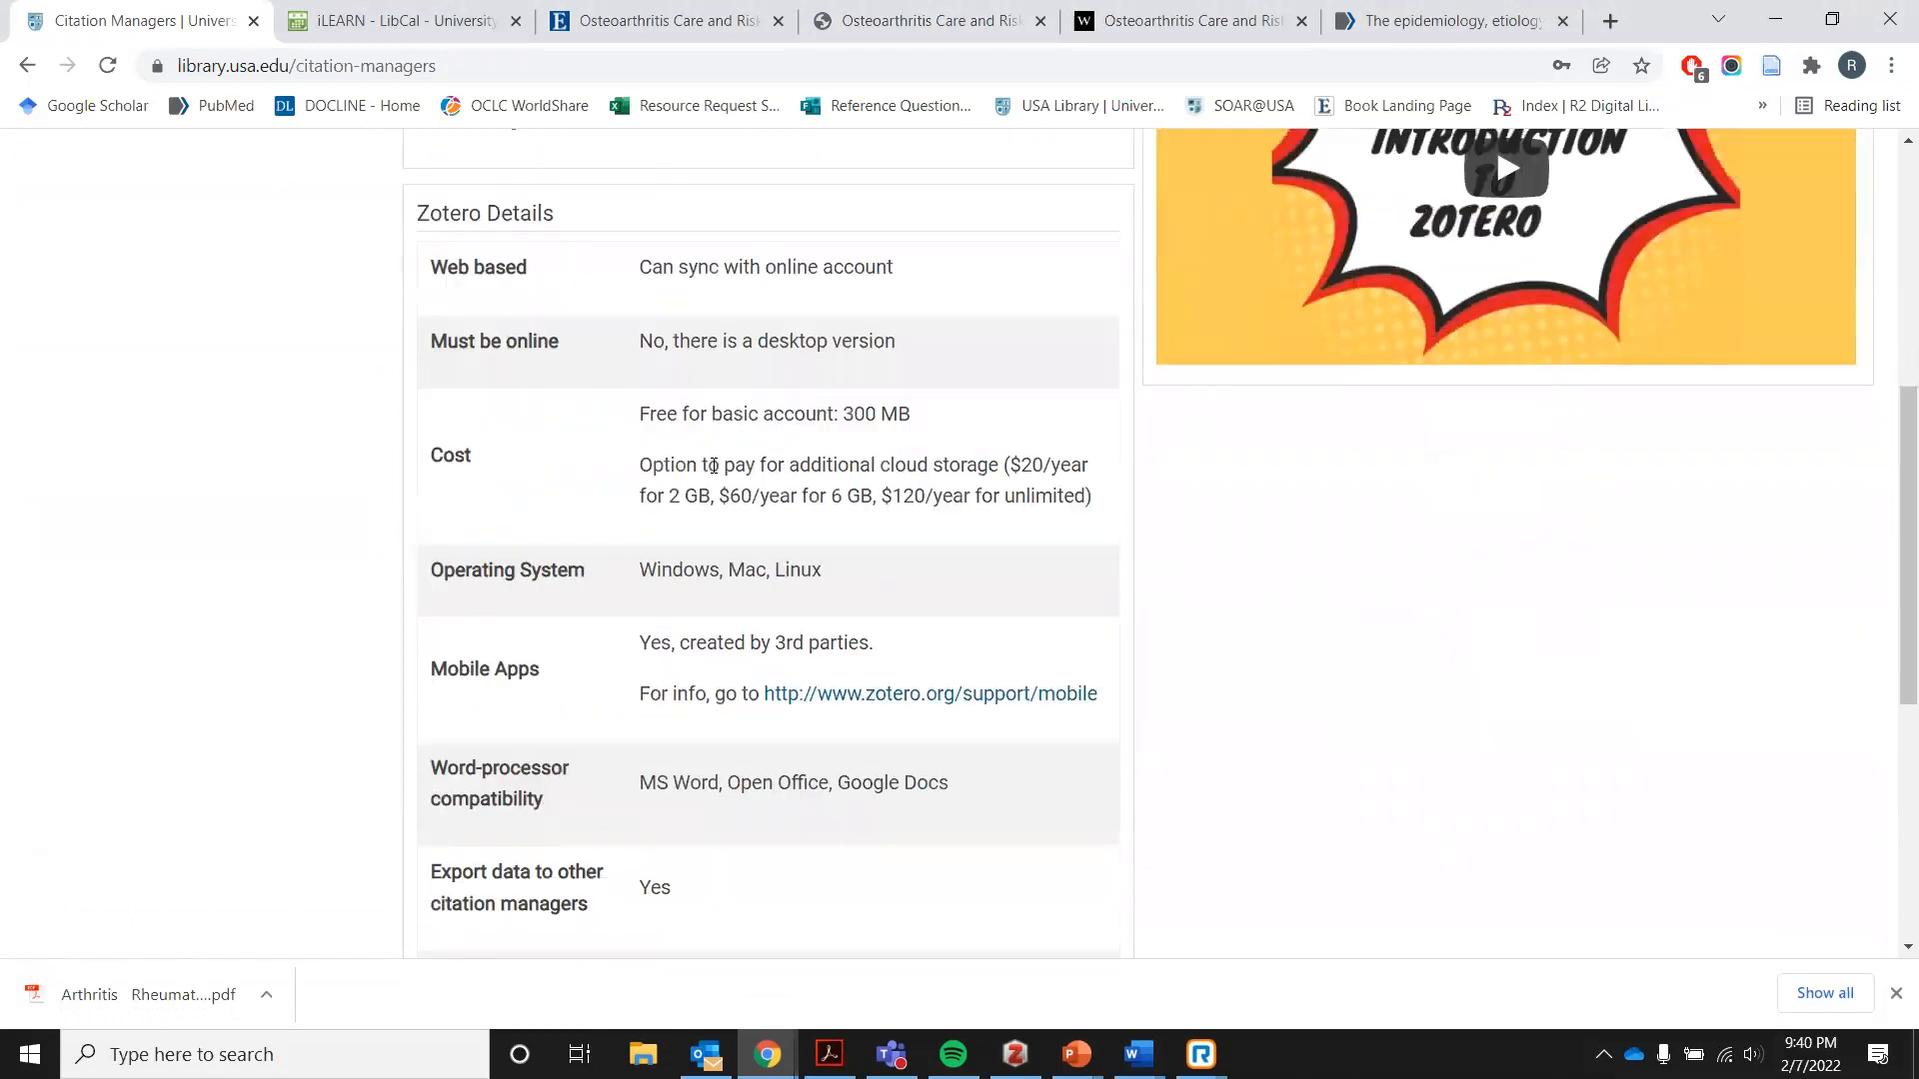
scroll(743, 551, "up", 4)
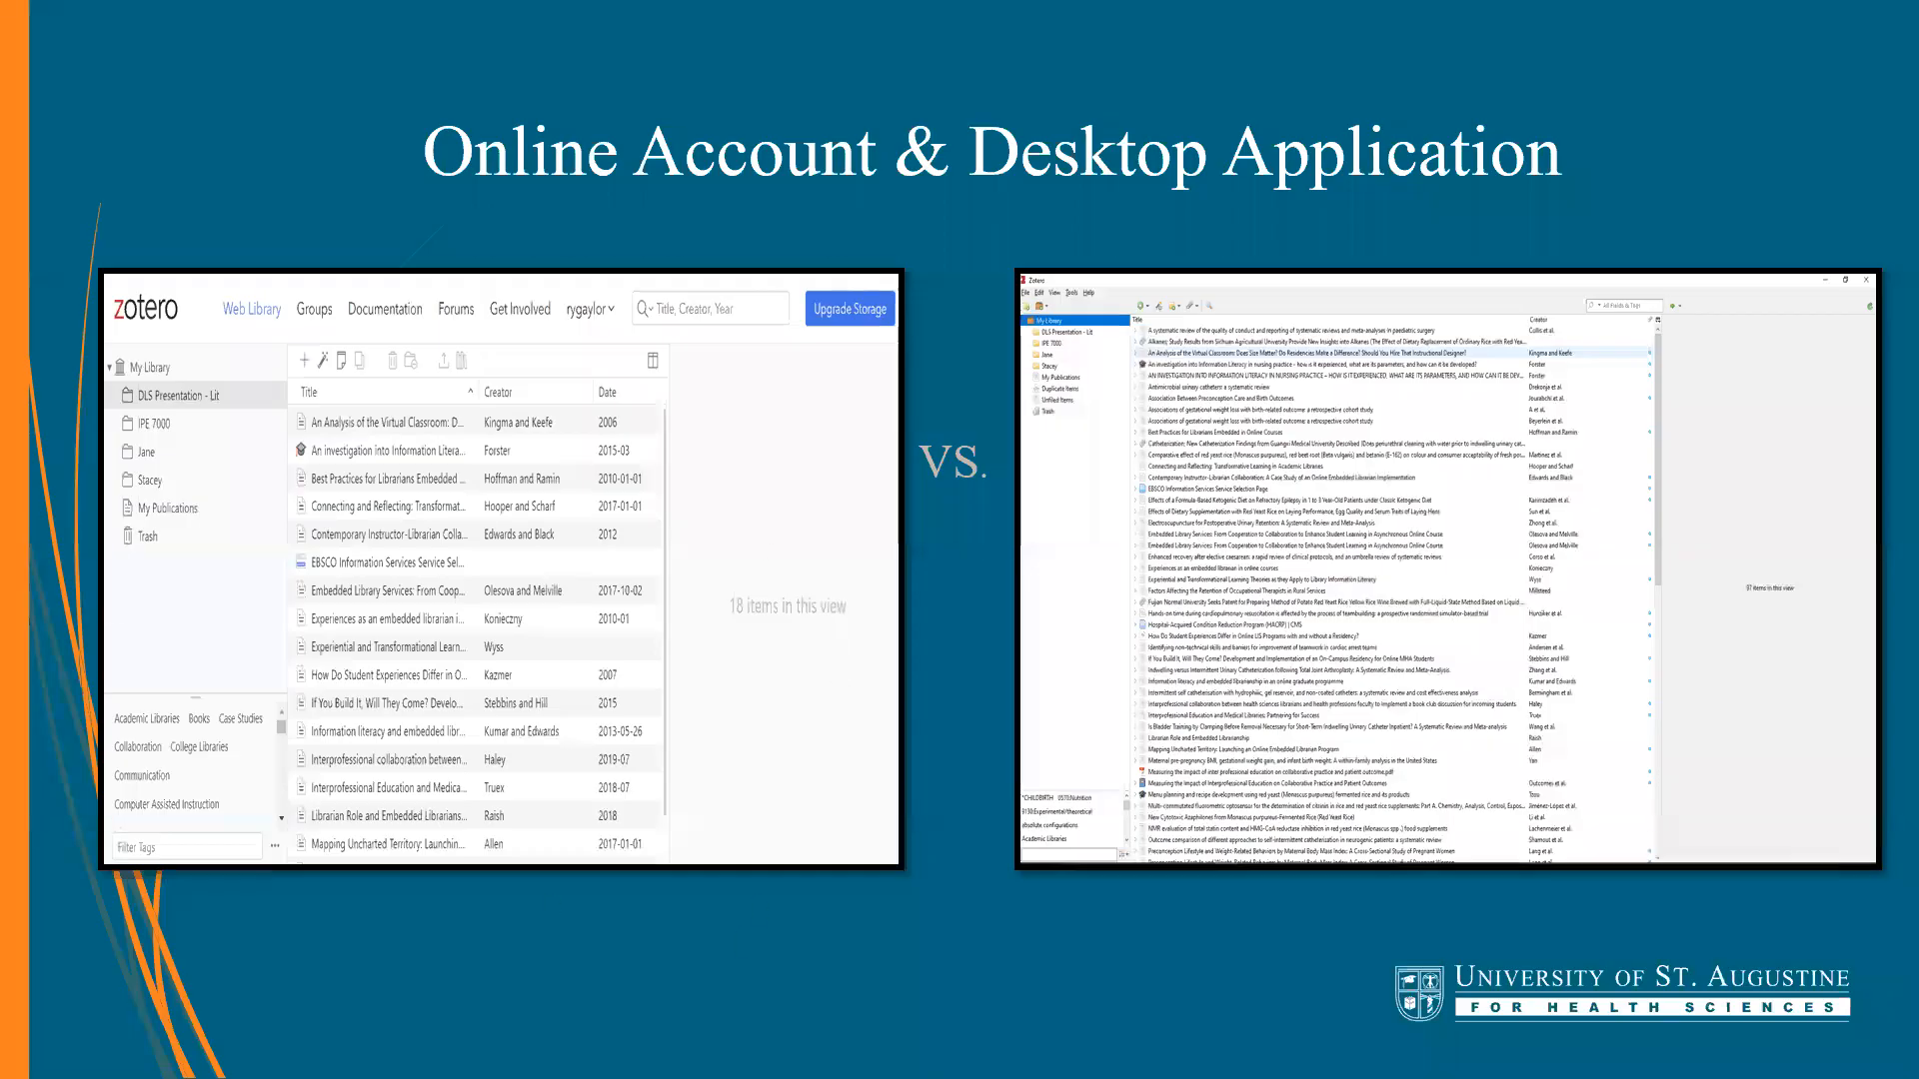
key("Right")
key("Right")
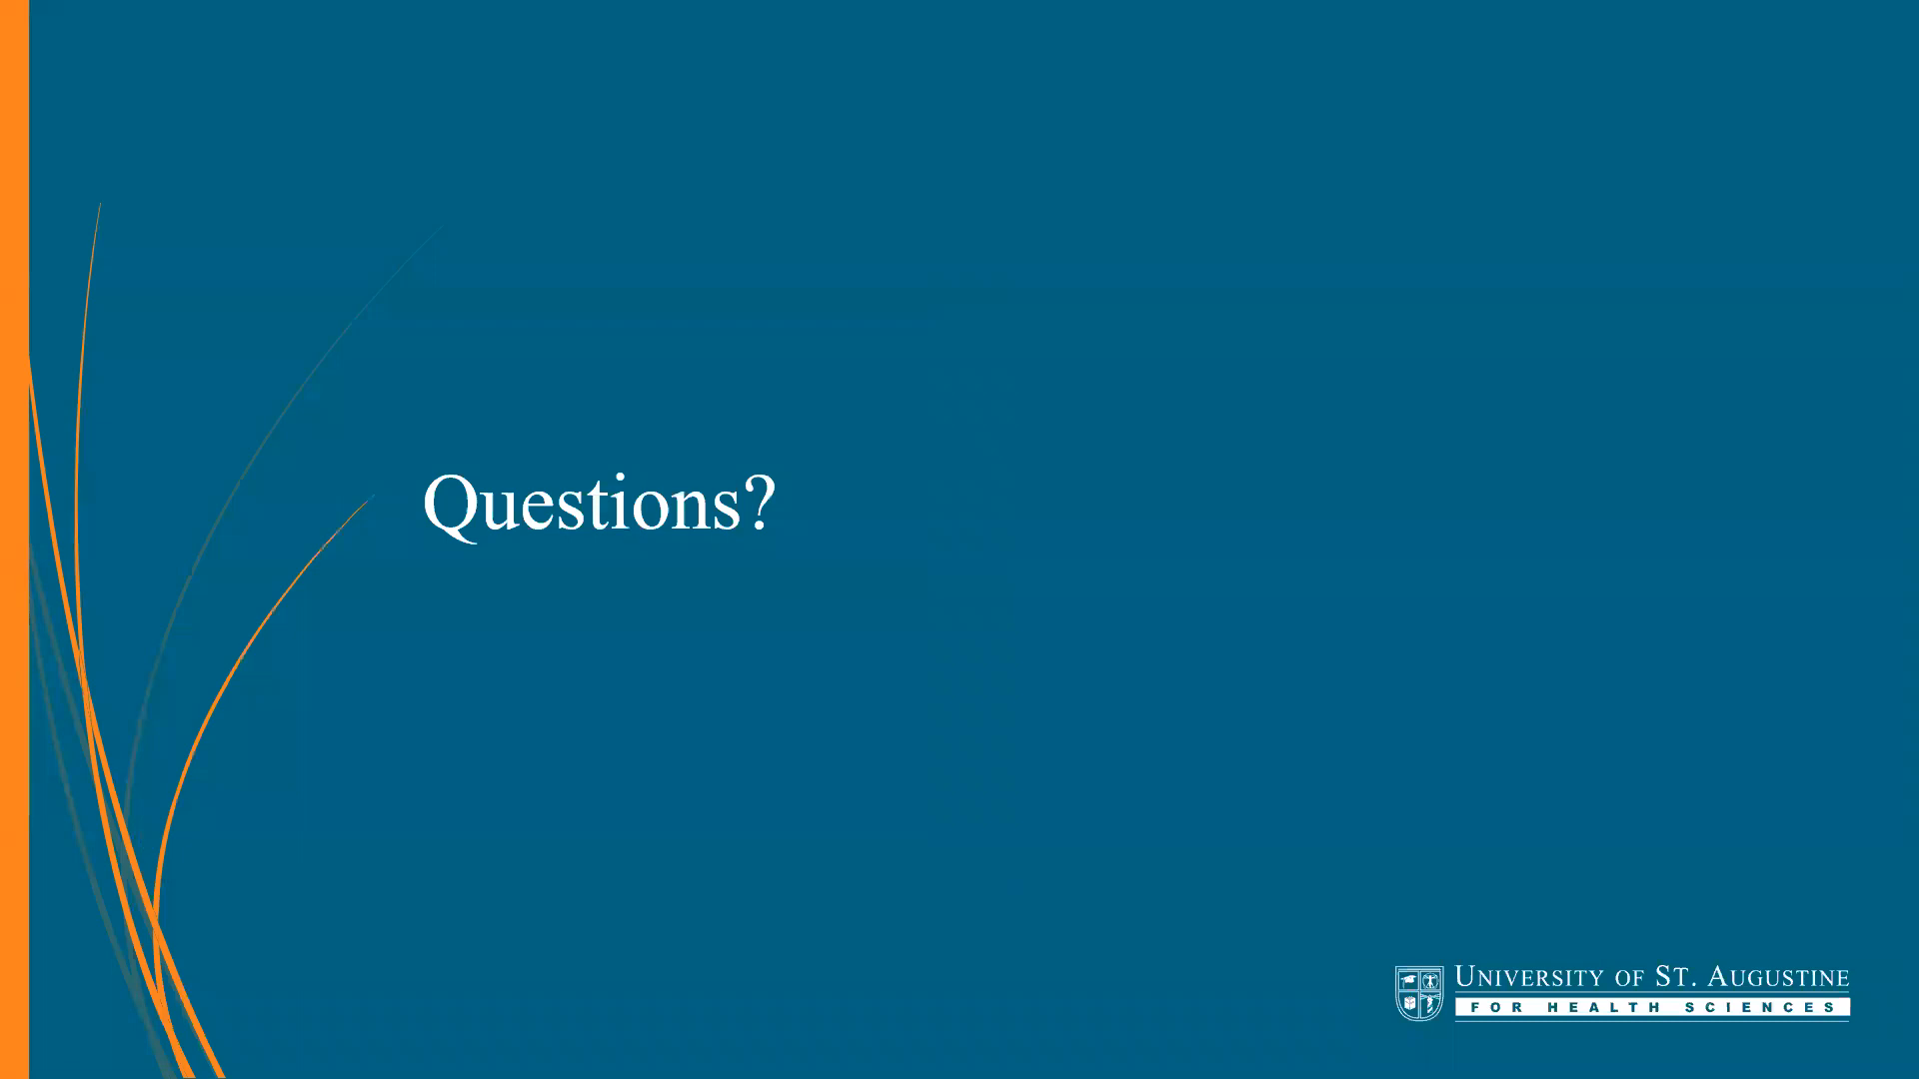